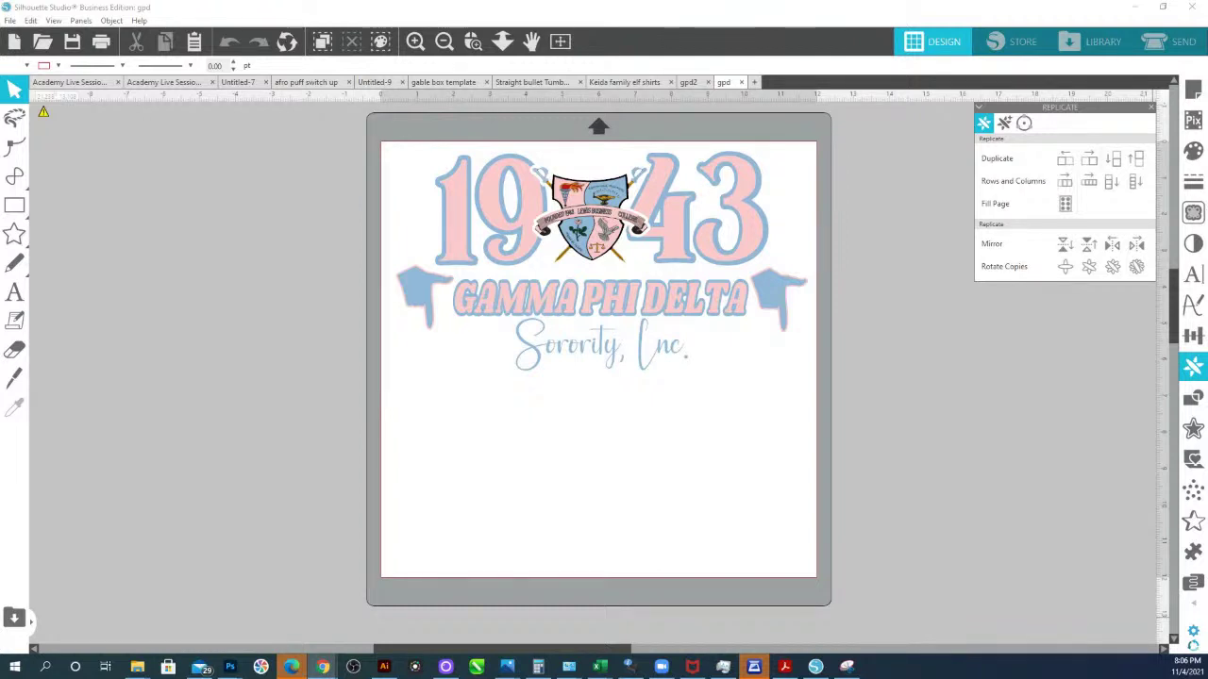
# - Close the Replicate panel so the whole design on the mat is unobstructed
pyautogui.click(473, 43)
pyautogui.moveTo(332, 136); pyautogui.dragTo(897, 416)
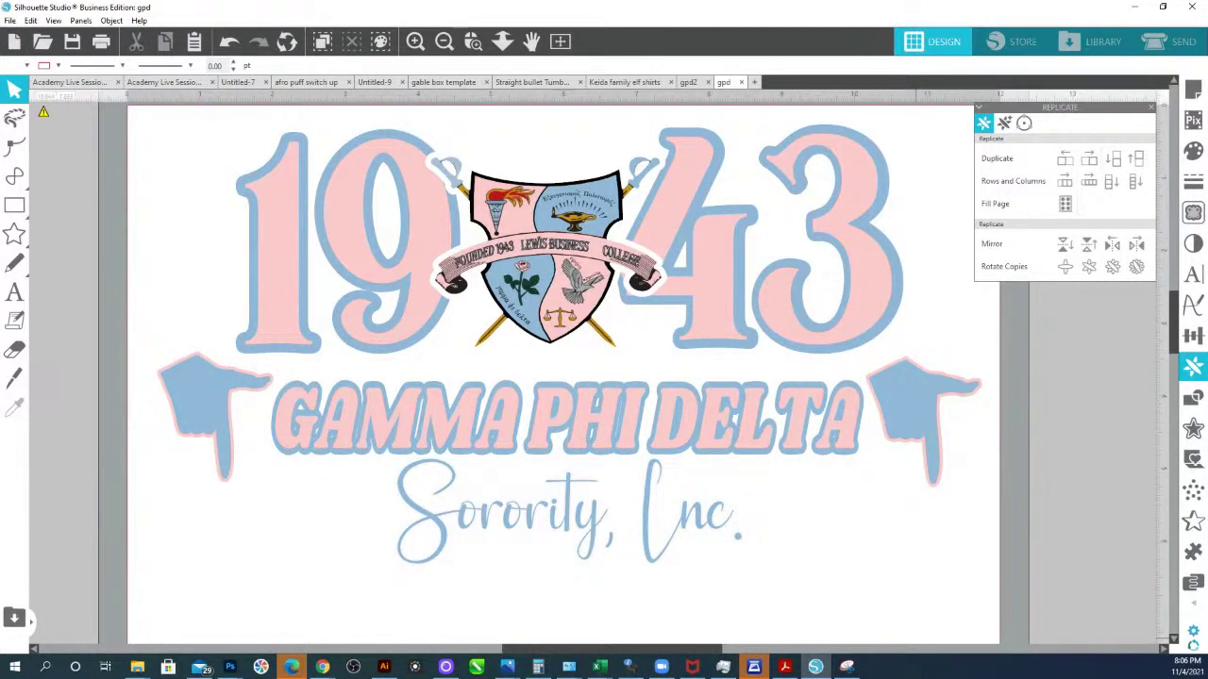
pyautogui.click(1152, 114)
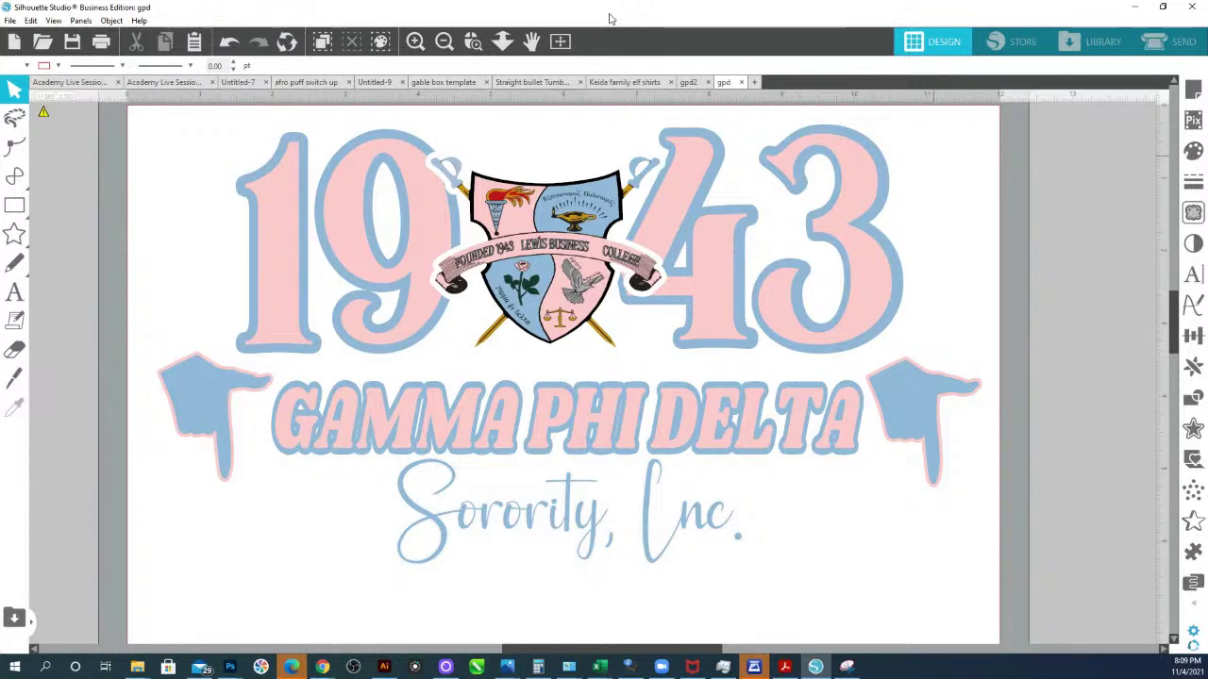
# - Select the entire 1943 Gamma Phi Delta design and place a copy of it in the empty space above the mat
pyautogui.click(502, 42)
pyautogui.moveTo(568, 170); pyautogui.dragTo(568, 117)
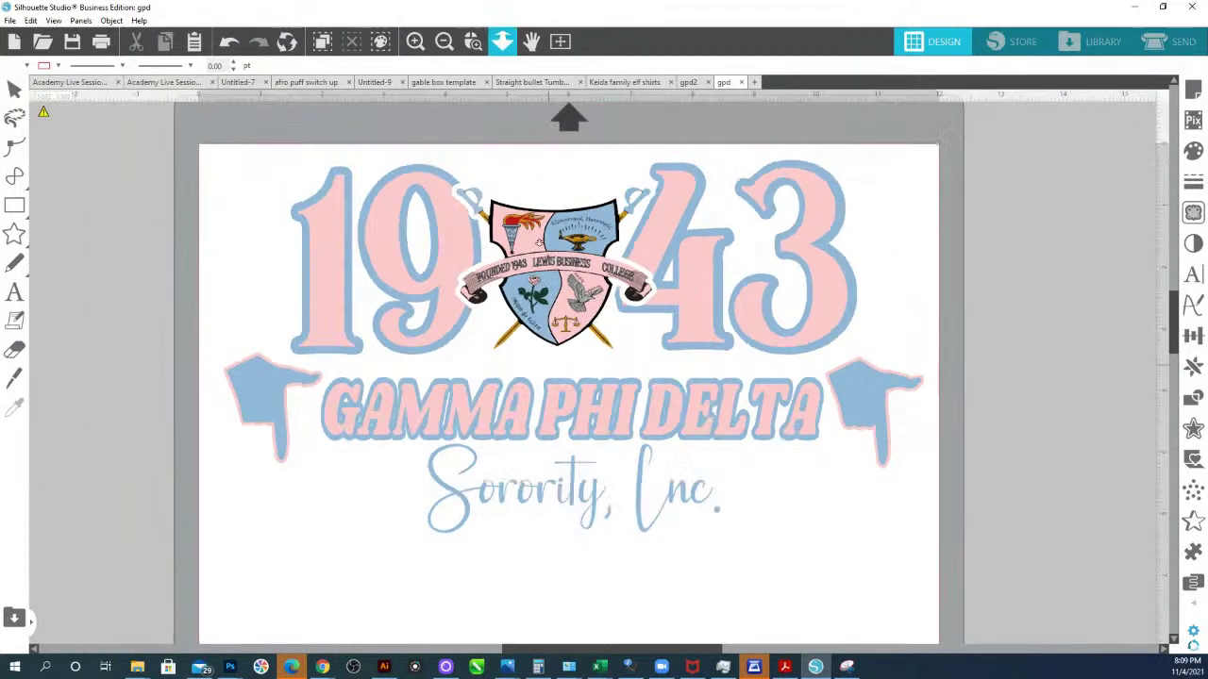
pyautogui.moveTo(539, 242); pyautogui.dragTo(534, 320)
pyautogui.moveTo(346, 243); pyautogui.dragTo(802, 508)
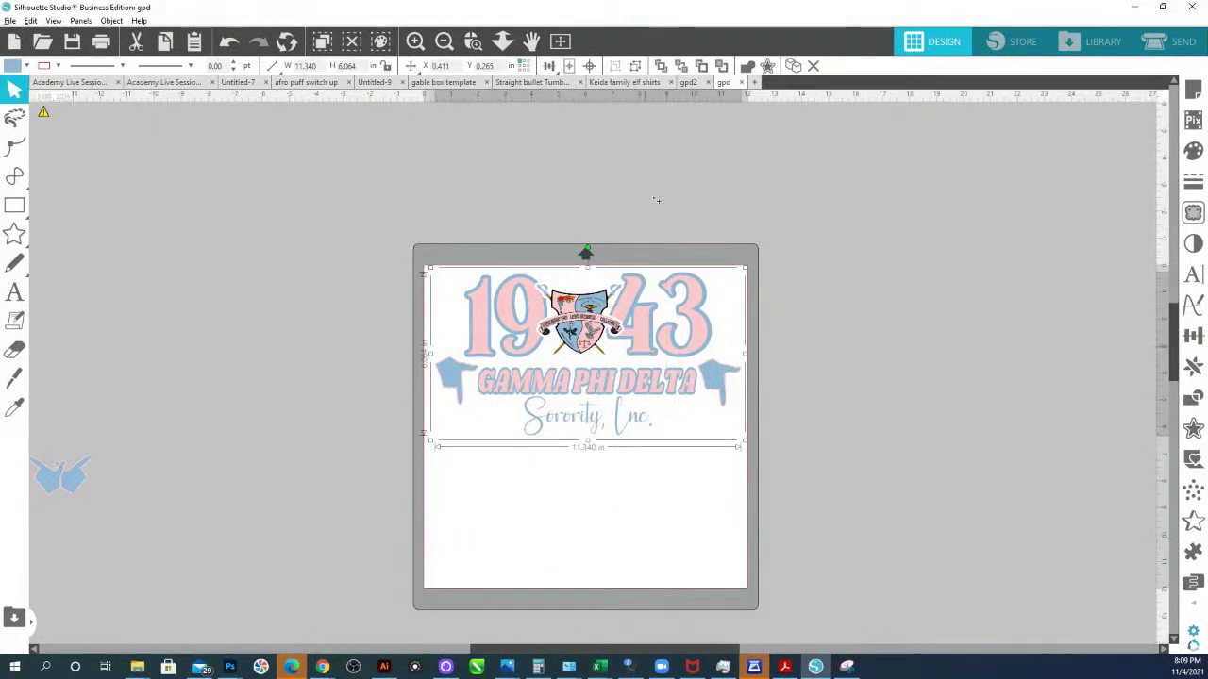
pyautogui.moveTo(632, 363); pyautogui.dragTo(644, 277)
# - Draw a rectangle about 13.76 by 7.85 in that encloses the copied design
pyautogui.click(475, 43)
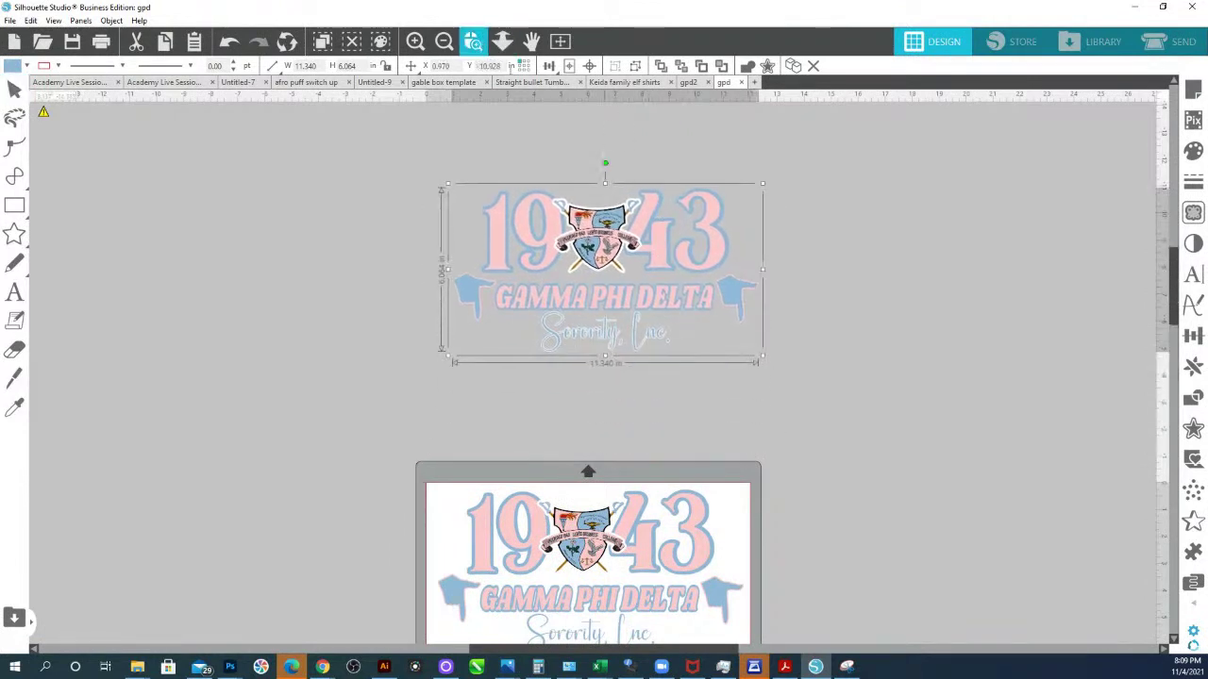
pyautogui.moveTo(464, 168); pyautogui.dragTo(809, 409)
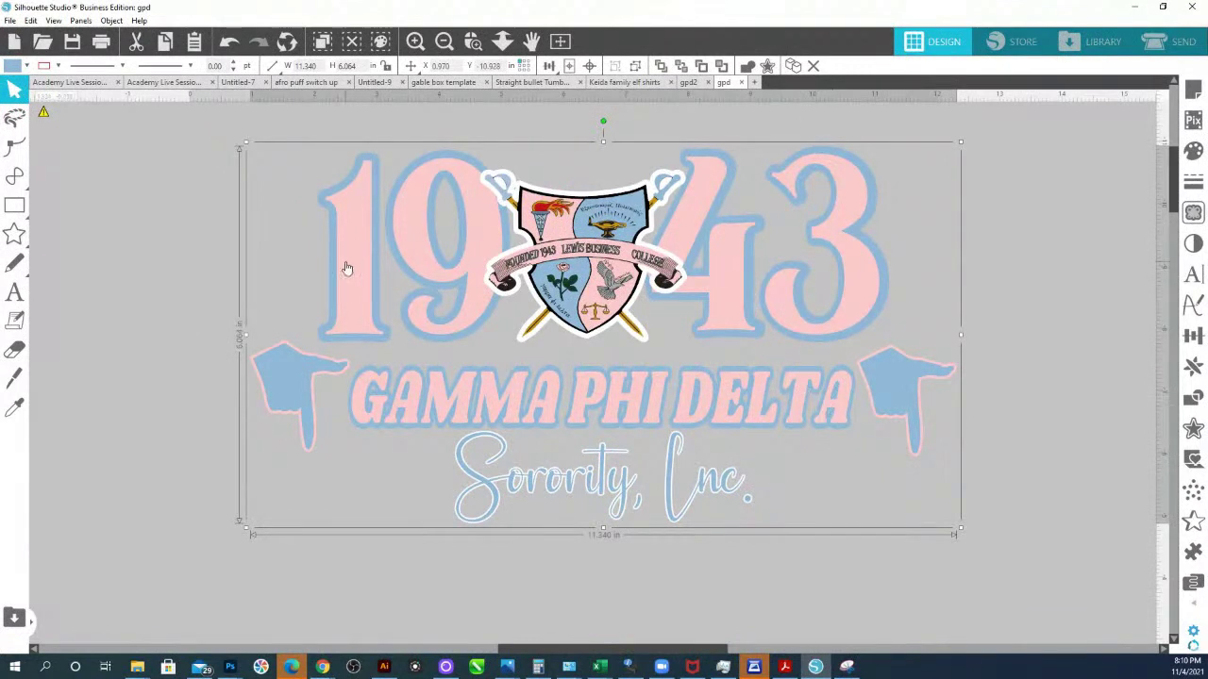
pyautogui.click(14, 205)
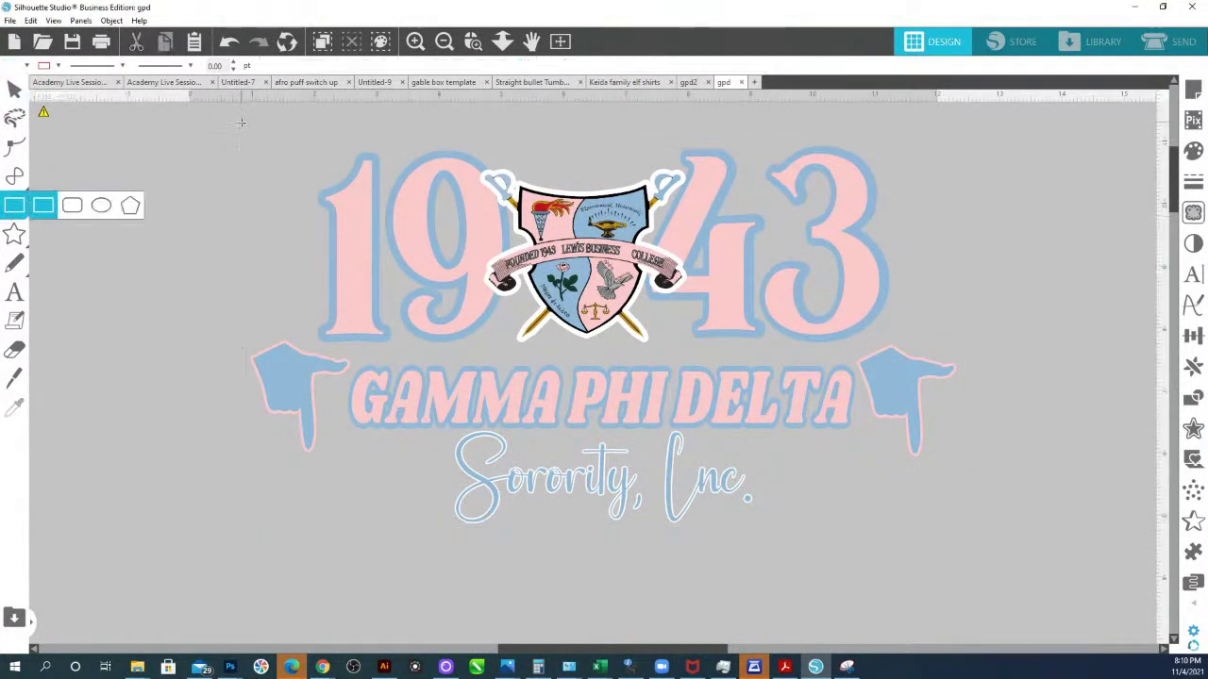
pyautogui.moveTo(211, 114); pyautogui.dragTo(1069, 604)
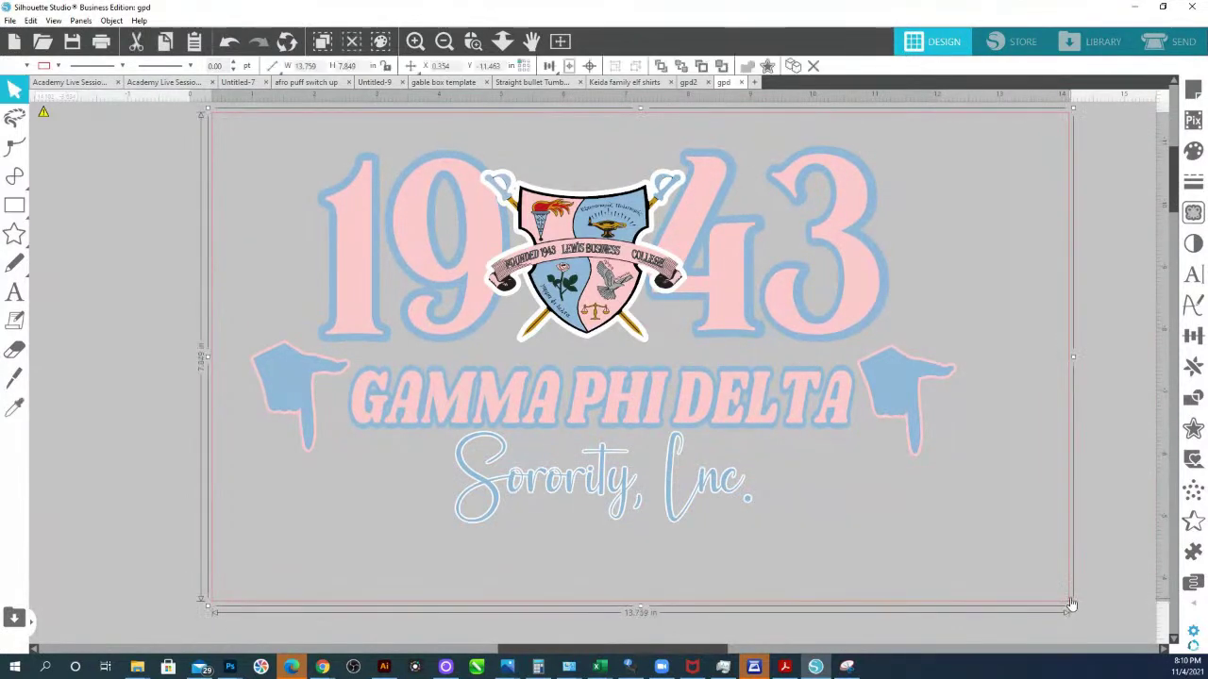
# - Fill the rectangle with the blue sampled from the design using the Eyedropper and send it to the back
pyautogui.click(15, 406)
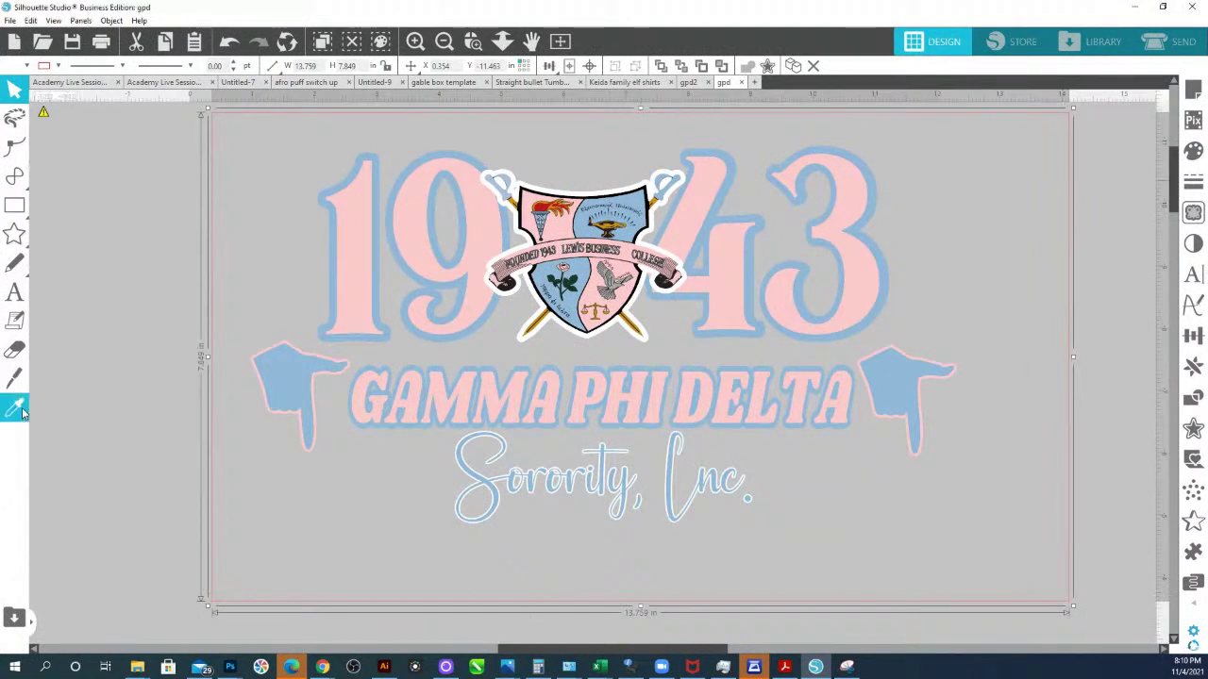
pyautogui.click(368, 227)
pyautogui.rightClick(366, 231)
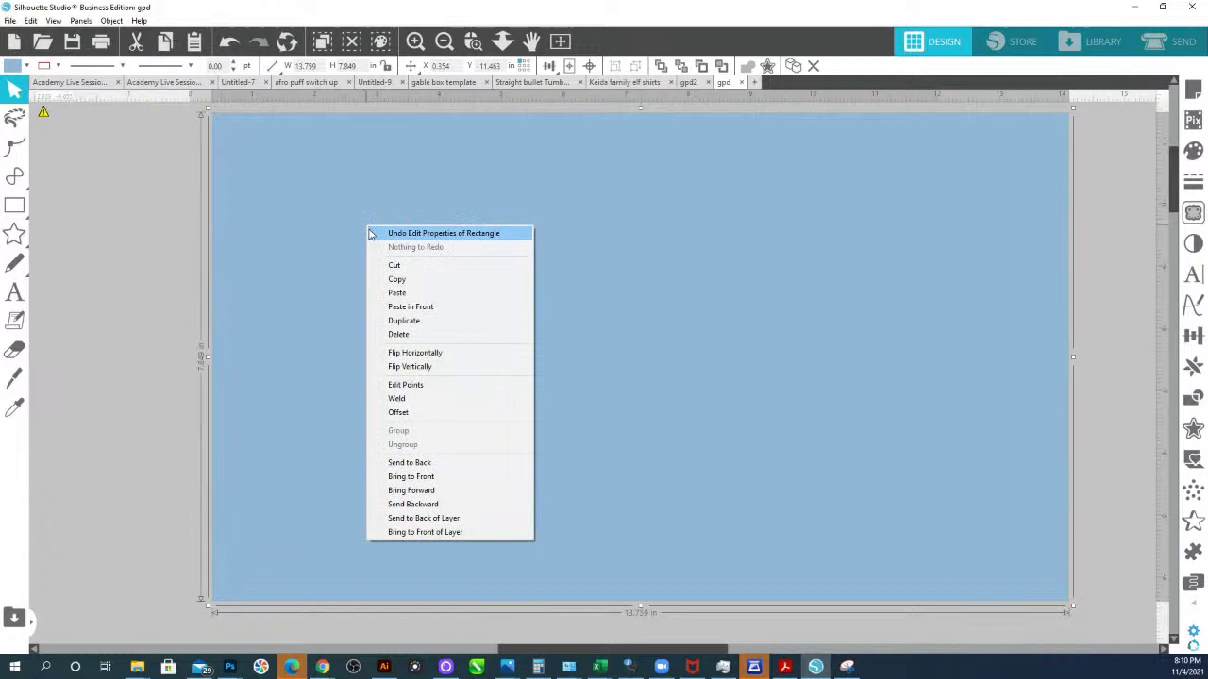
pyautogui.click(396, 464)
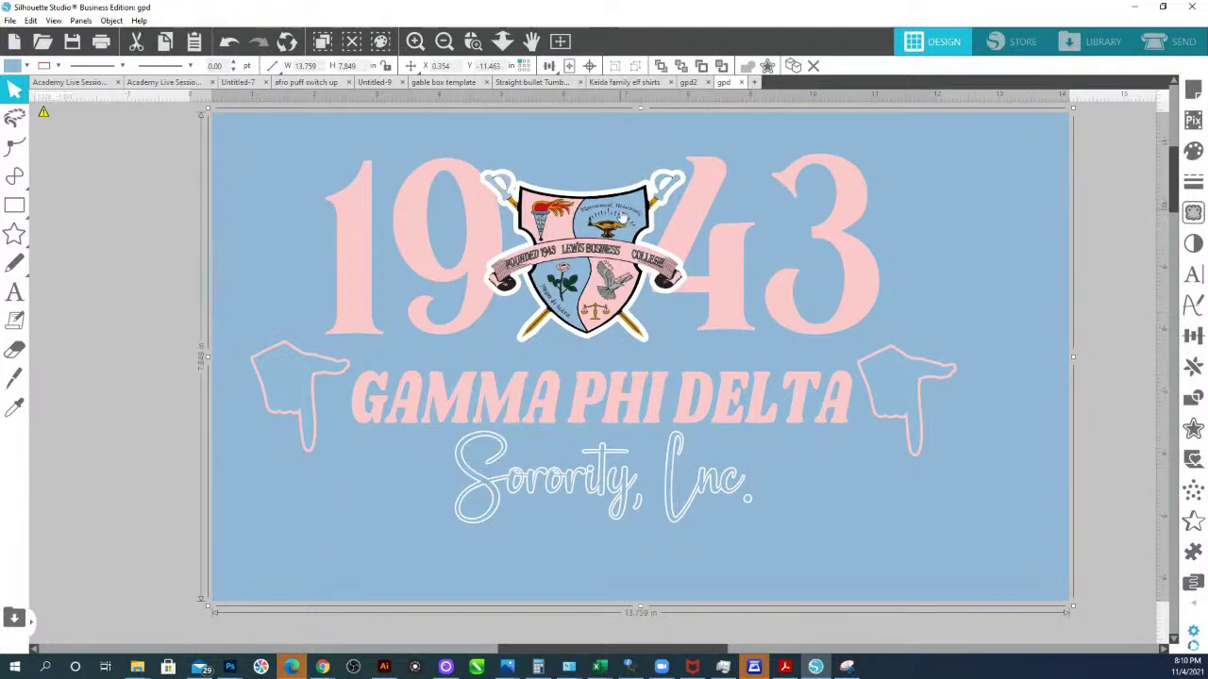
# - Change the background rectangle's fill to white
pyautogui.click(25, 66)
pyautogui.click(33, 114)
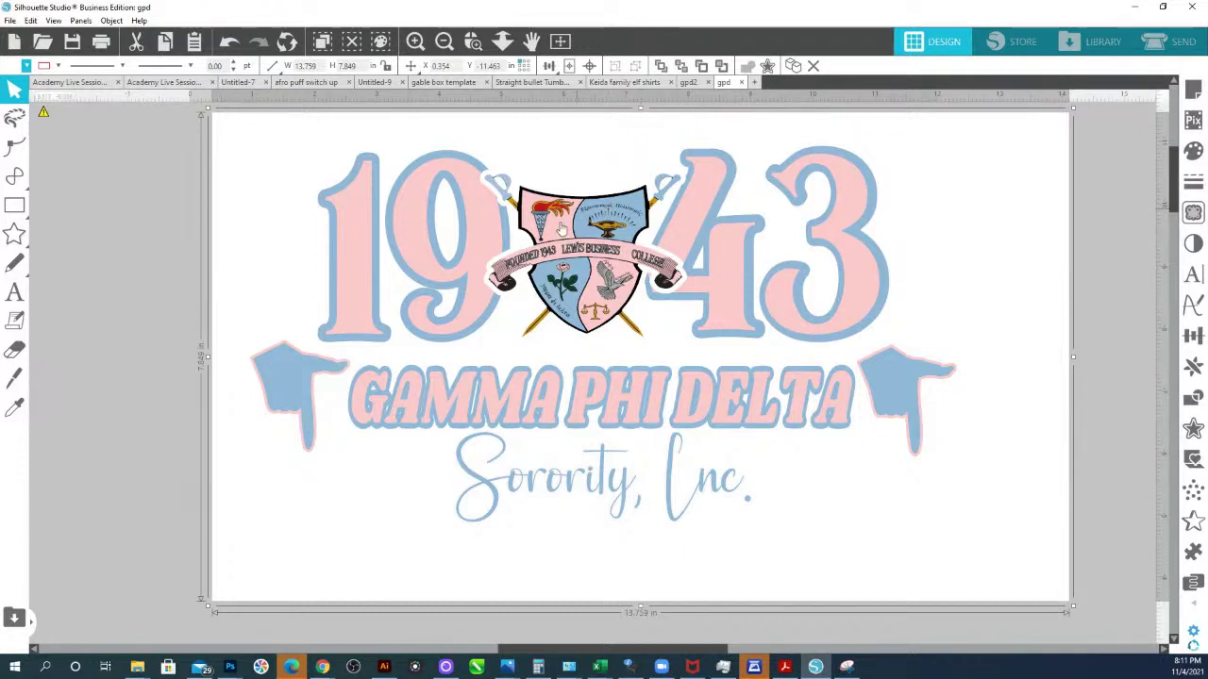
# - Ungroup the copied design, and also ungroup its 1943-and-crest portion
pyautogui.click(487, 176)
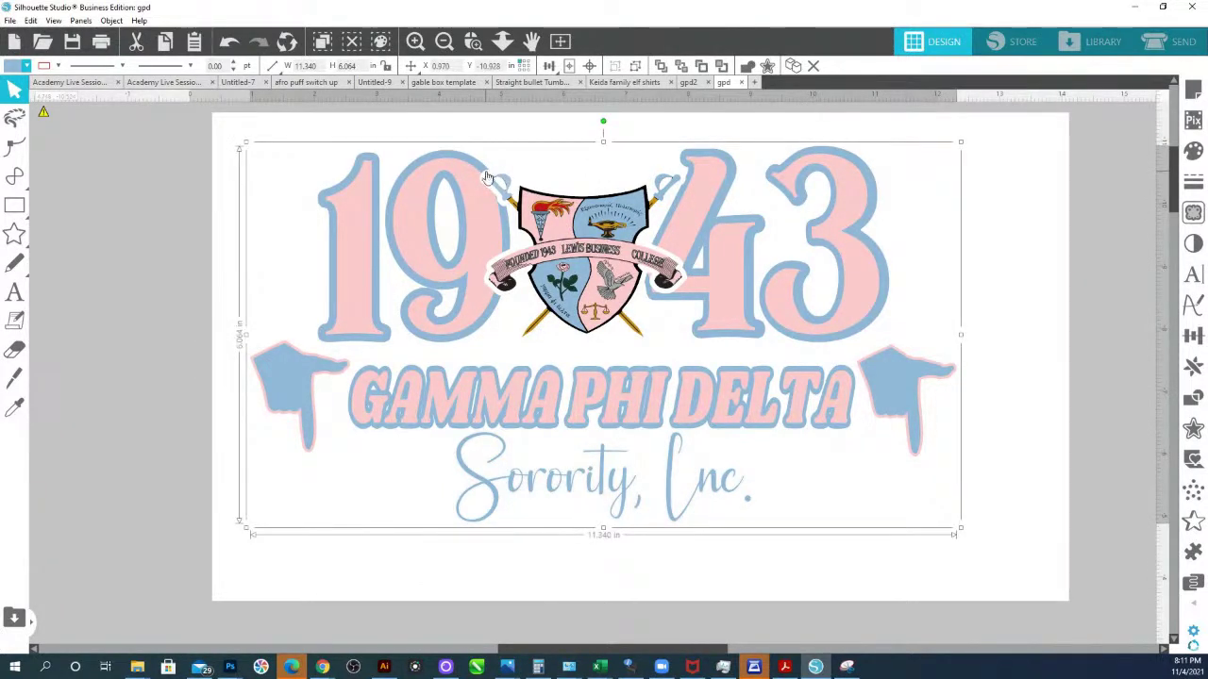
pyautogui.rightClick(487, 176)
pyautogui.click(527, 378)
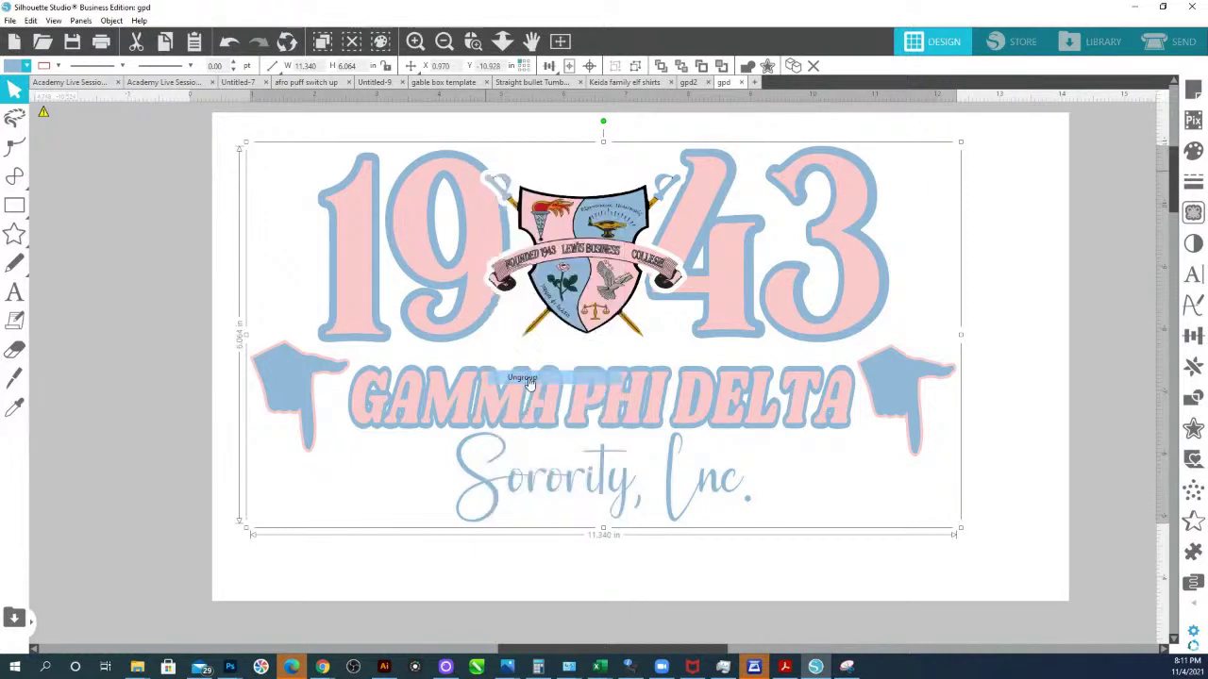
pyautogui.click(157, 241)
pyautogui.click(499, 178)
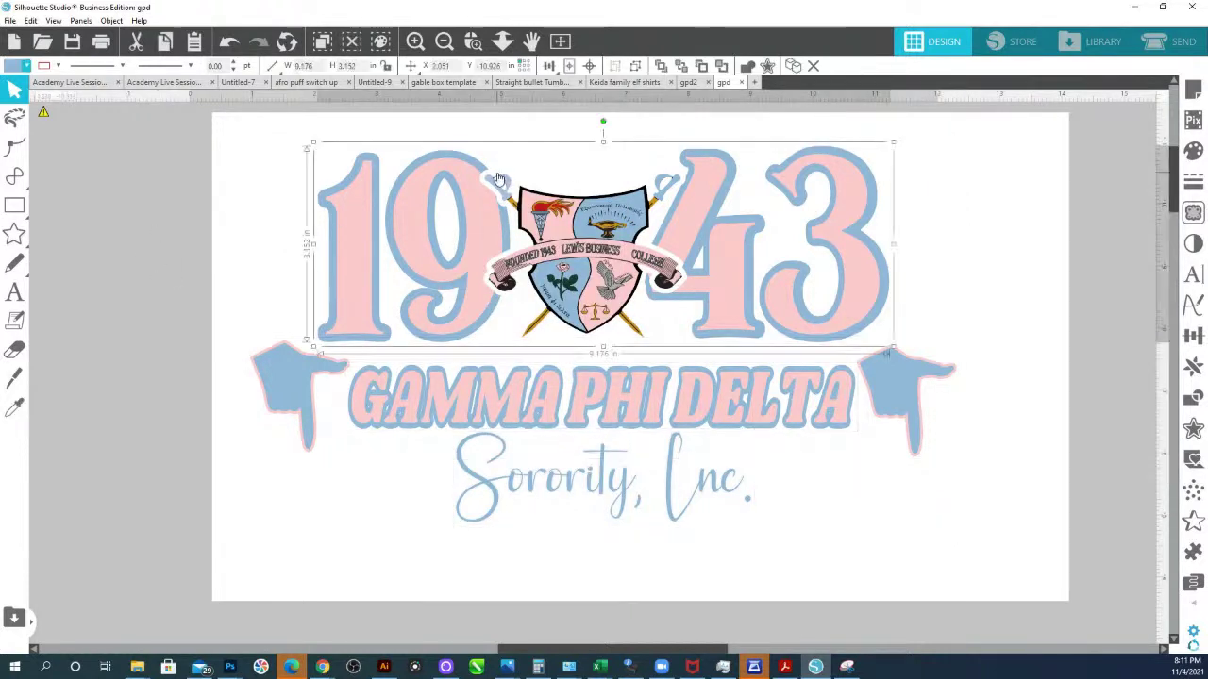
pyautogui.rightClick(498, 177)
pyautogui.click(534, 378)
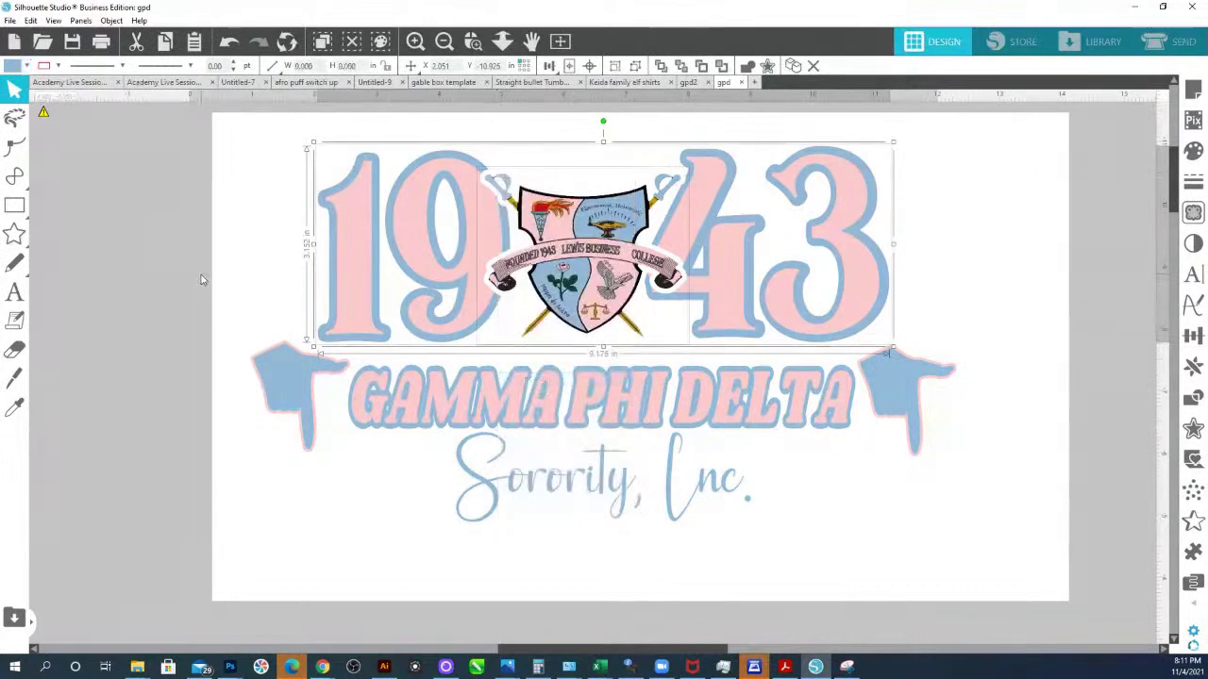
# - Ungroup the crest so its white offset becomes a separate object, and clear the selection
pyautogui.click(595, 219)
pyautogui.rightClick(599, 215)
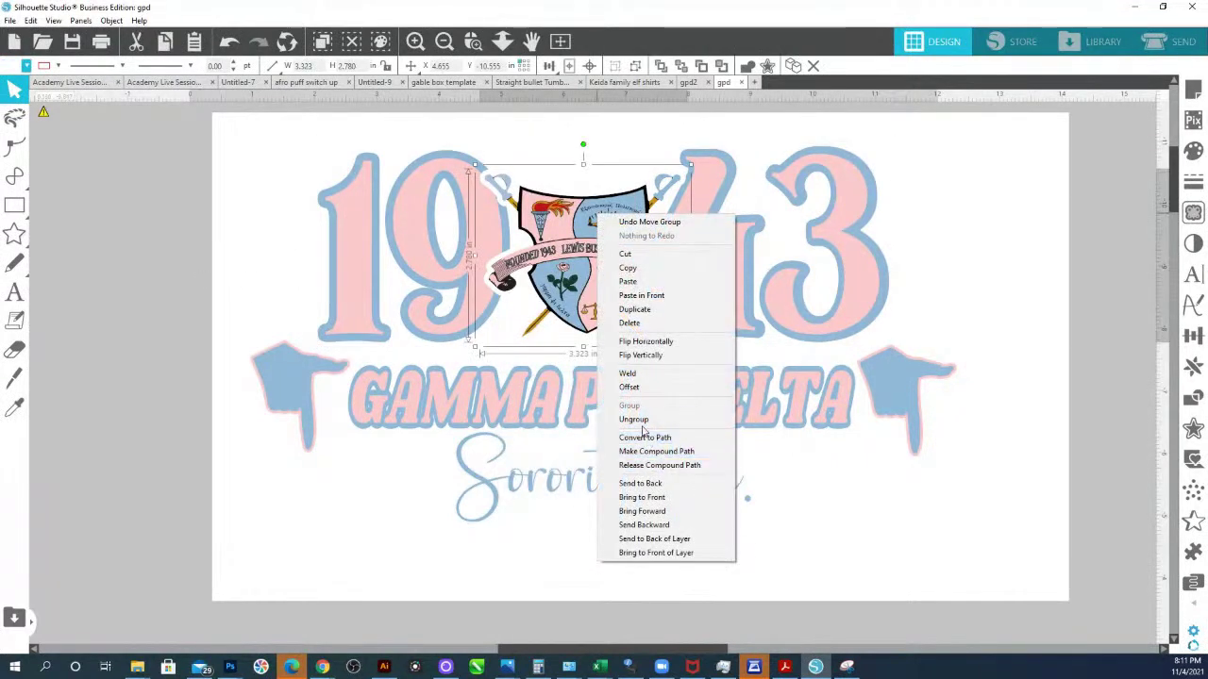
pyautogui.click(641, 419)
pyautogui.click(264, 202)
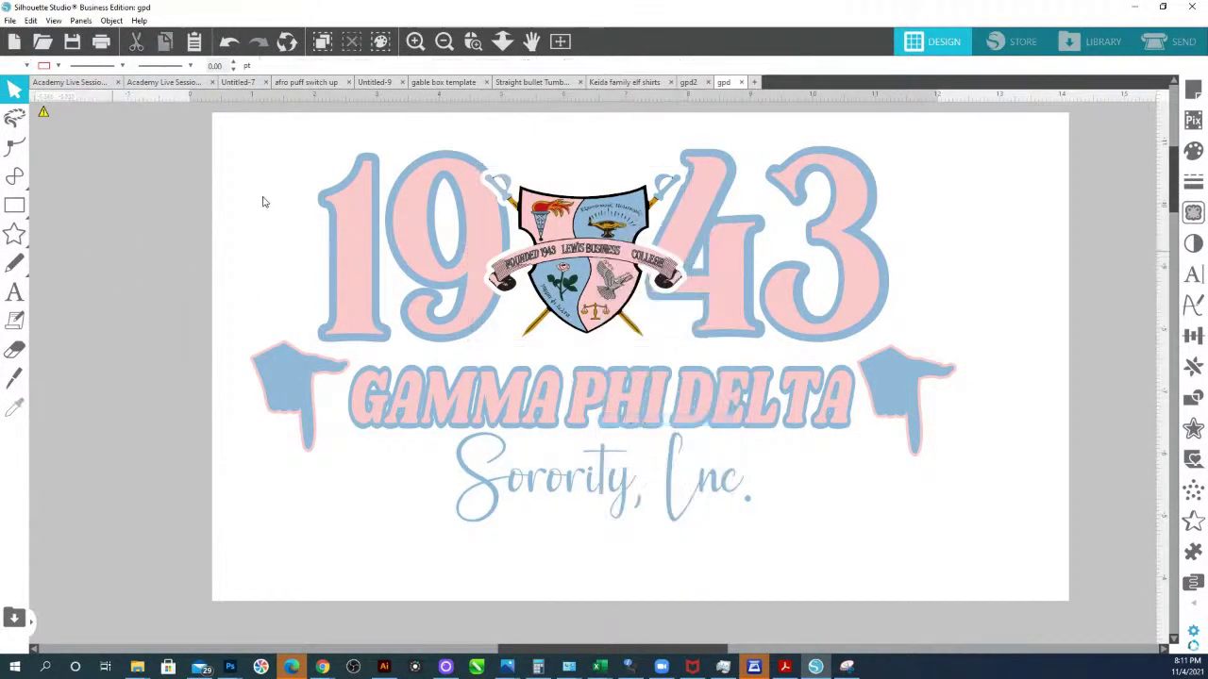
# - Recolour the offset behind the crest with a light pink, and change it to a slightly stronger pink
pyautogui.click(491, 179)
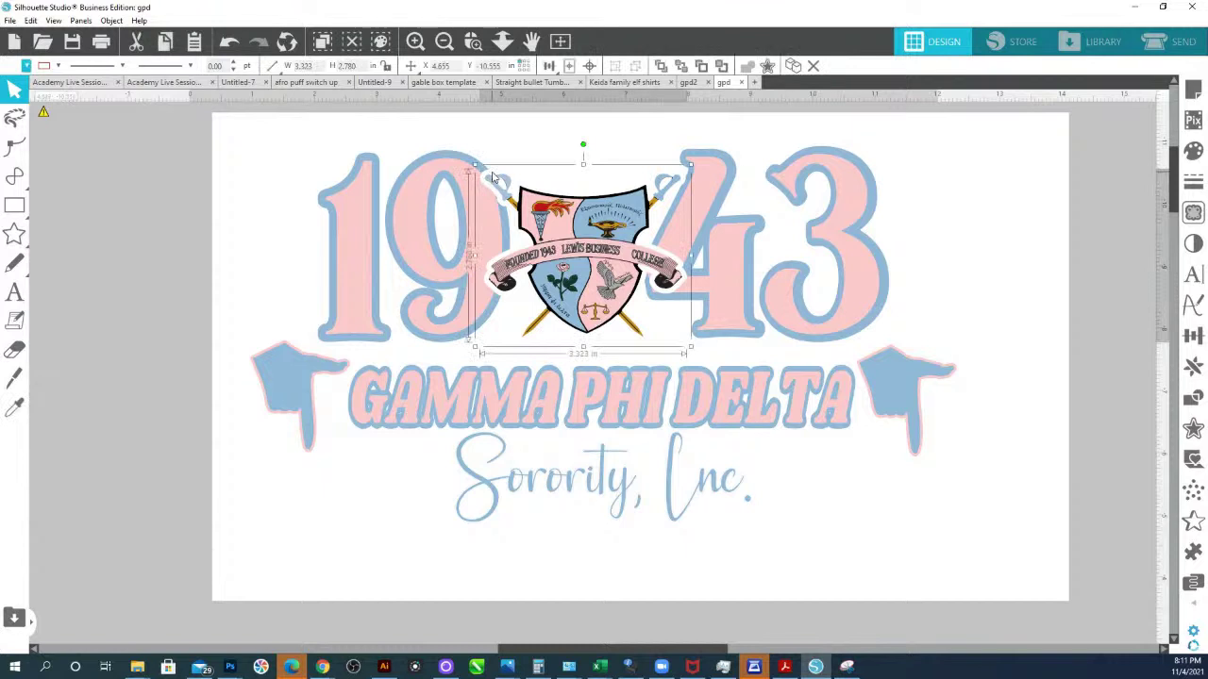
pyautogui.click(26, 65)
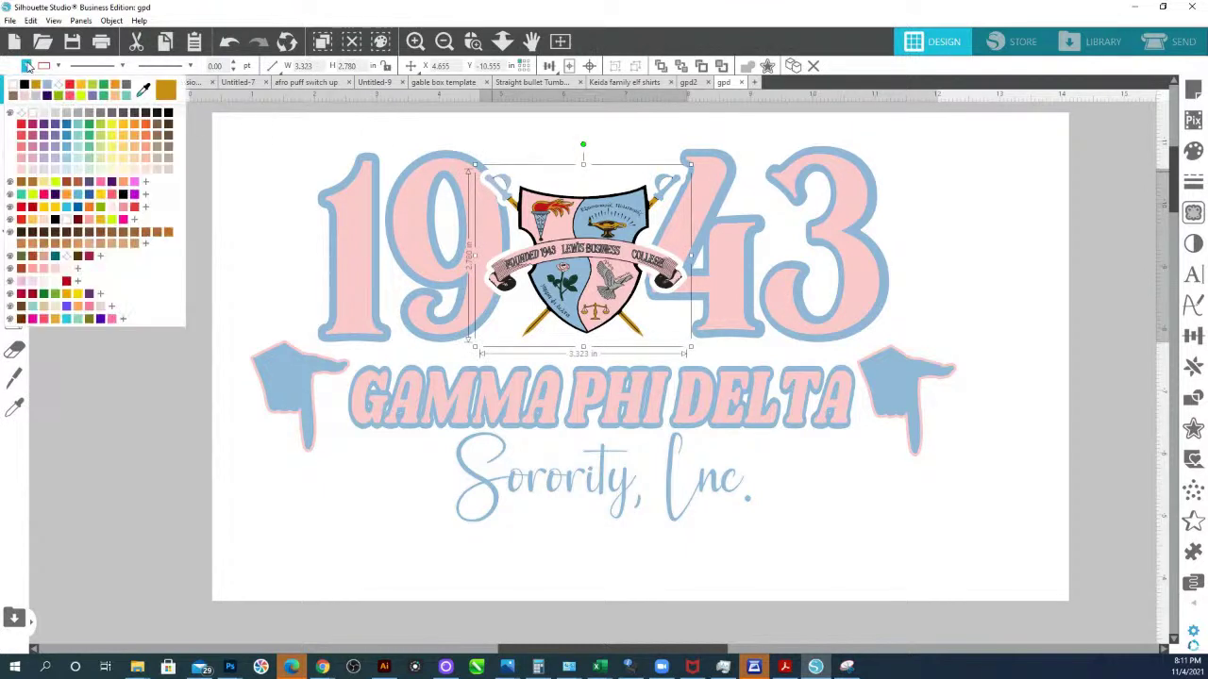
pyautogui.click(216, 242)
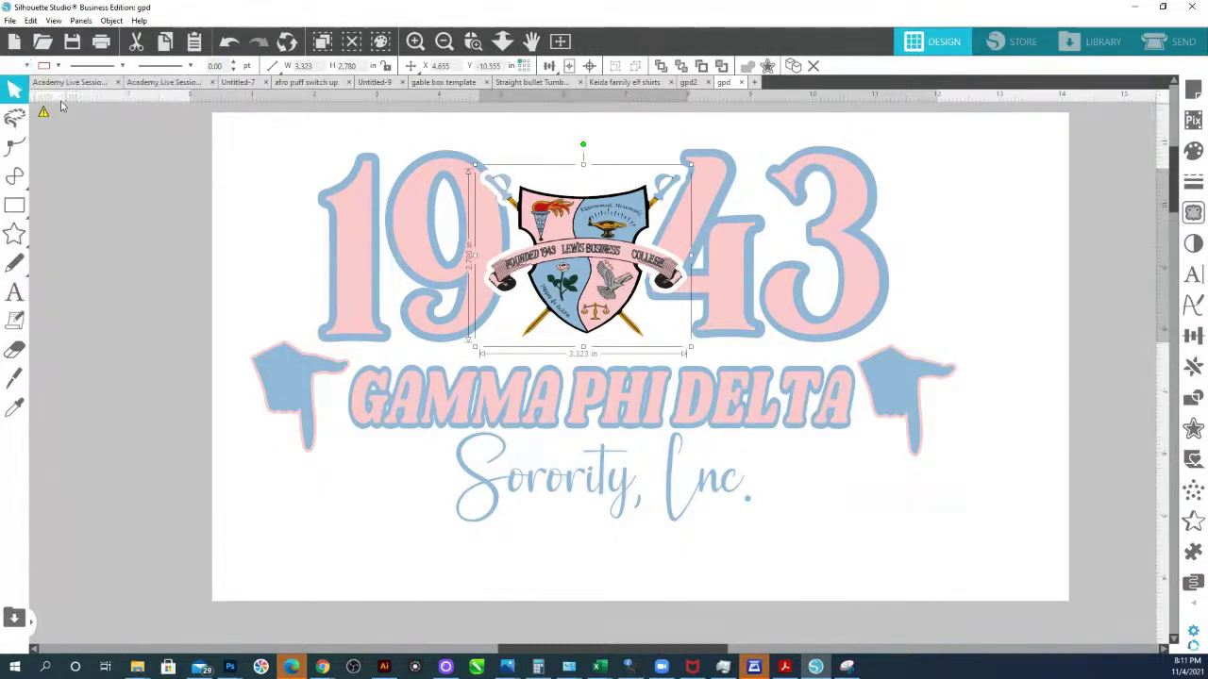
pyautogui.click(28, 66)
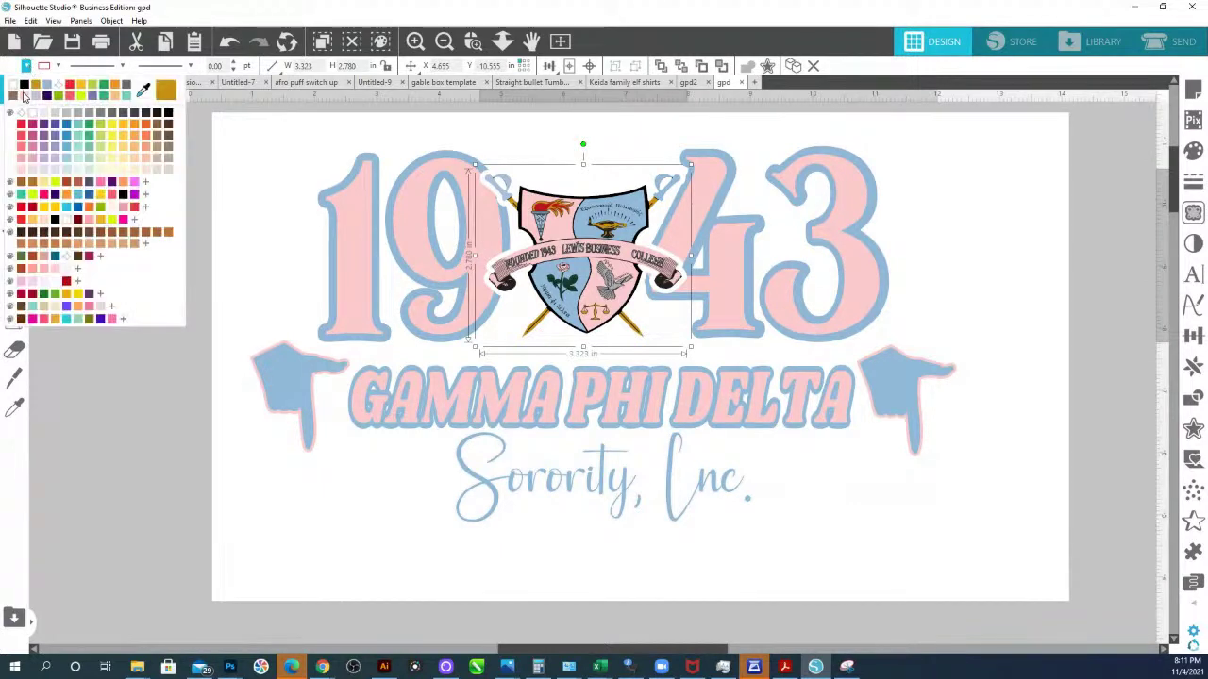
pyautogui.click(27, 98)
pyautogui.click(26, 66)
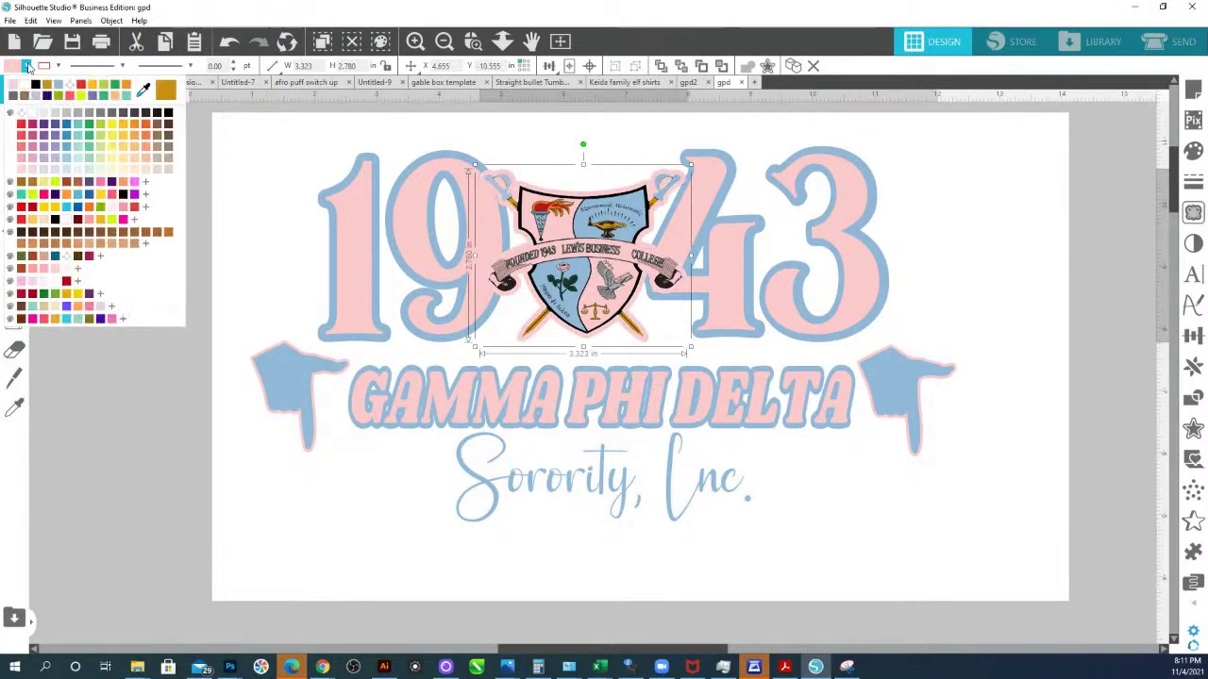
pyautogui.click(45, 273)
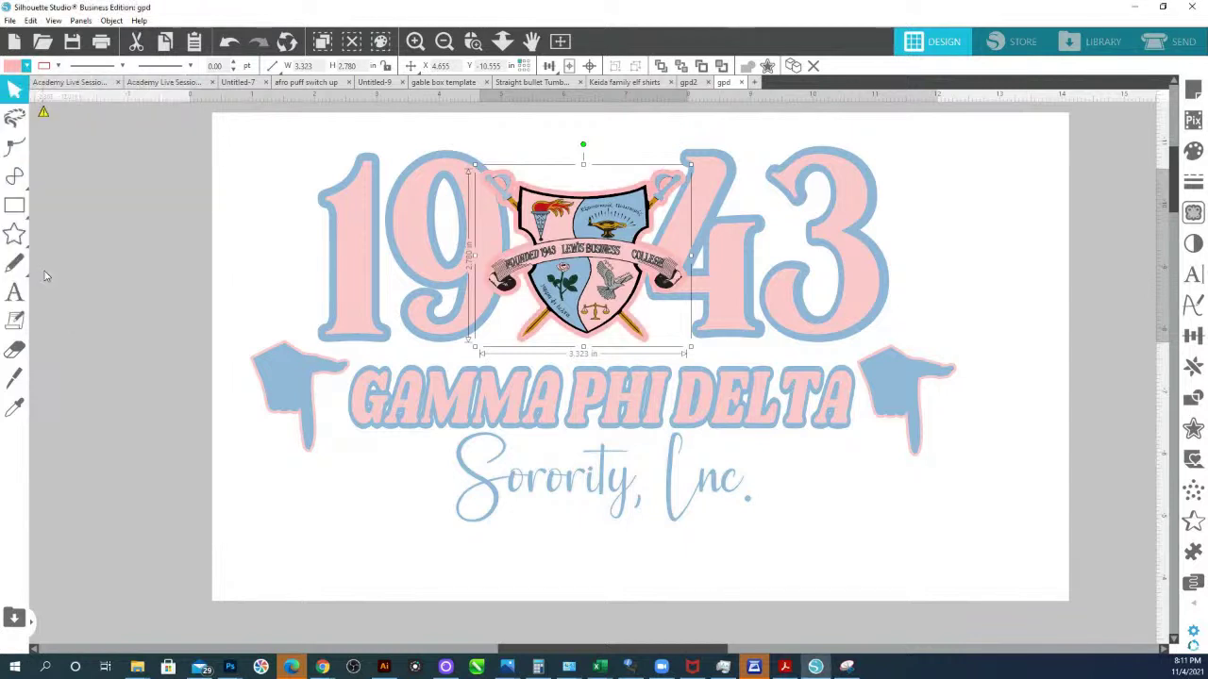
# - Fill the background rectangle with salmon pink, and replace that fill with a pale lilac pink
pyautogui.hotkey('ctrl', 'a')
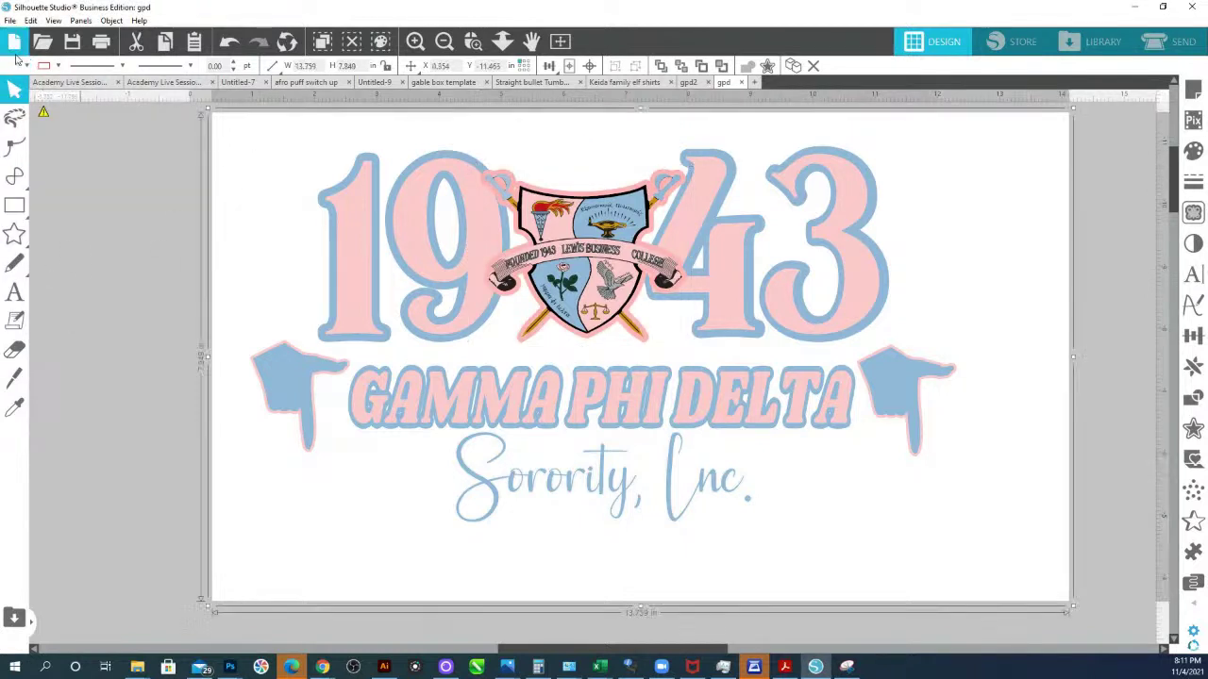
pyautogui.click(27, 66)
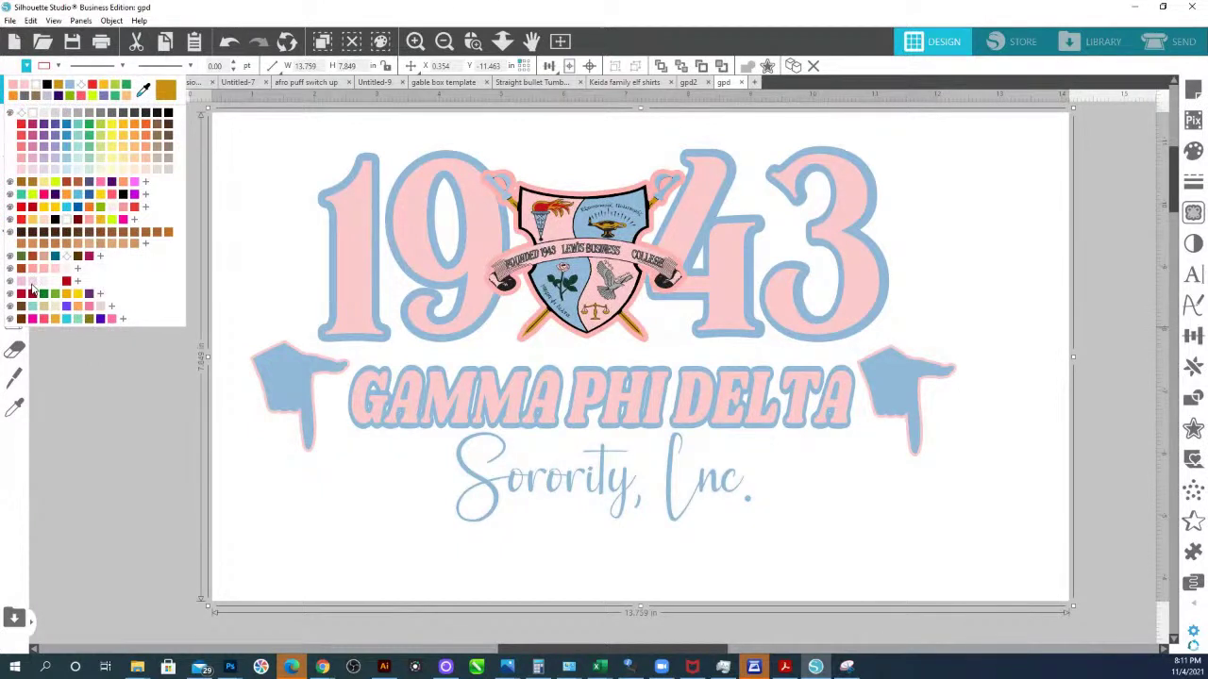
pyautogui.click(90, 222)
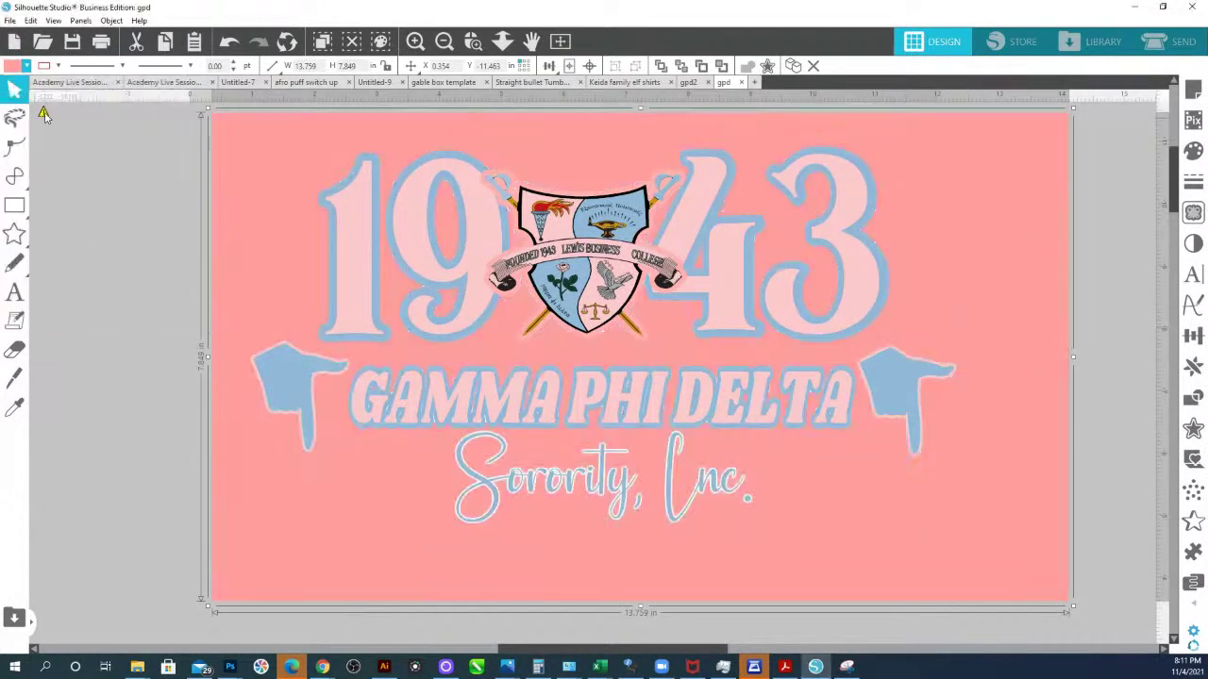
pyautogui.click(27, 66)
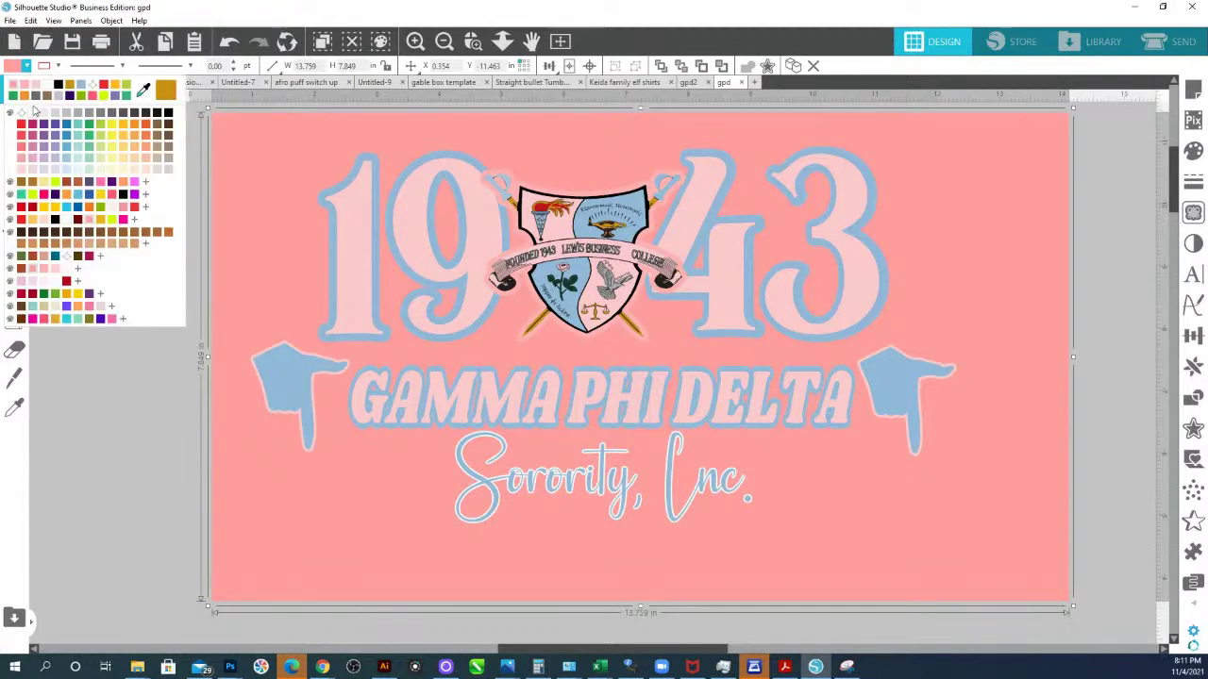
pyautogui.click(31, 287)
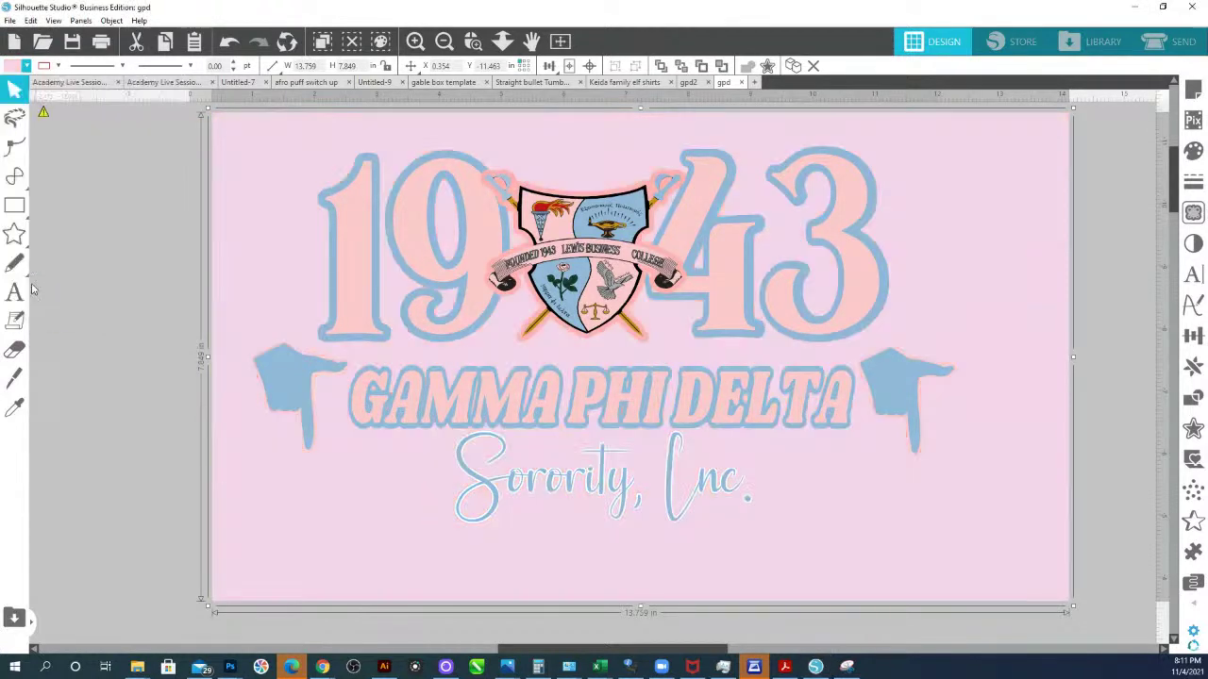
# - Match the crest offset's fill to the pale pink background using the Eyedropper
pyautogui.click(527, 188)
pyautogui.press('i')
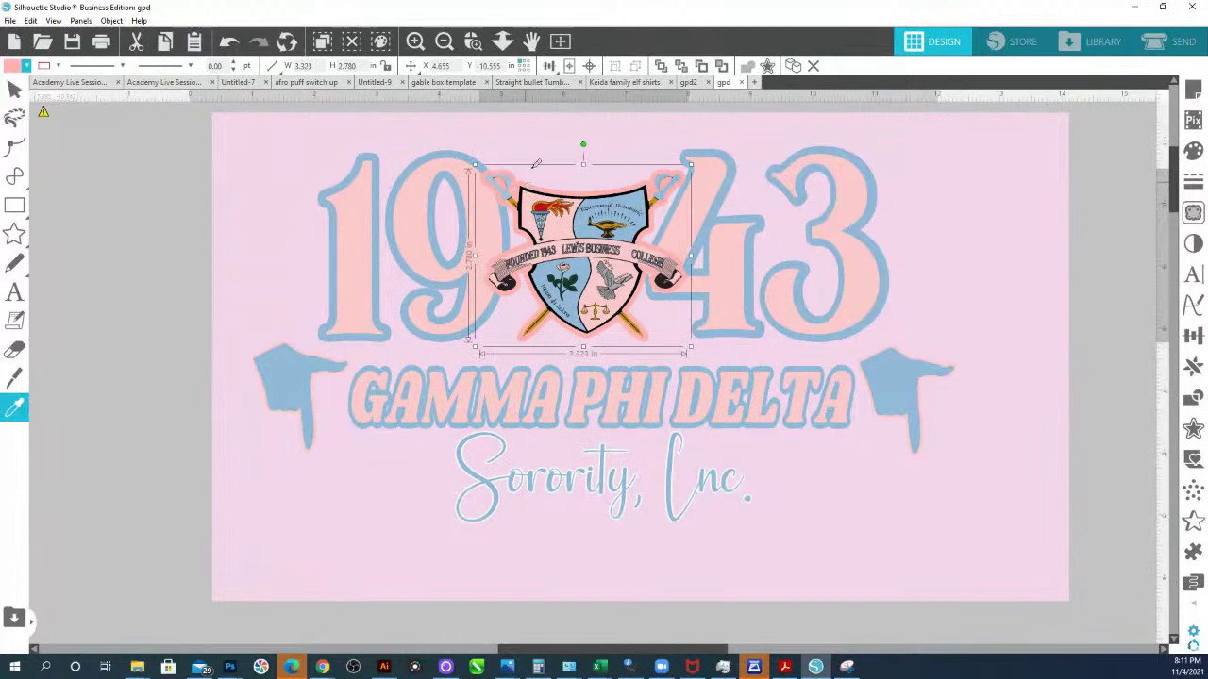
pyautogui.click(531, 171)
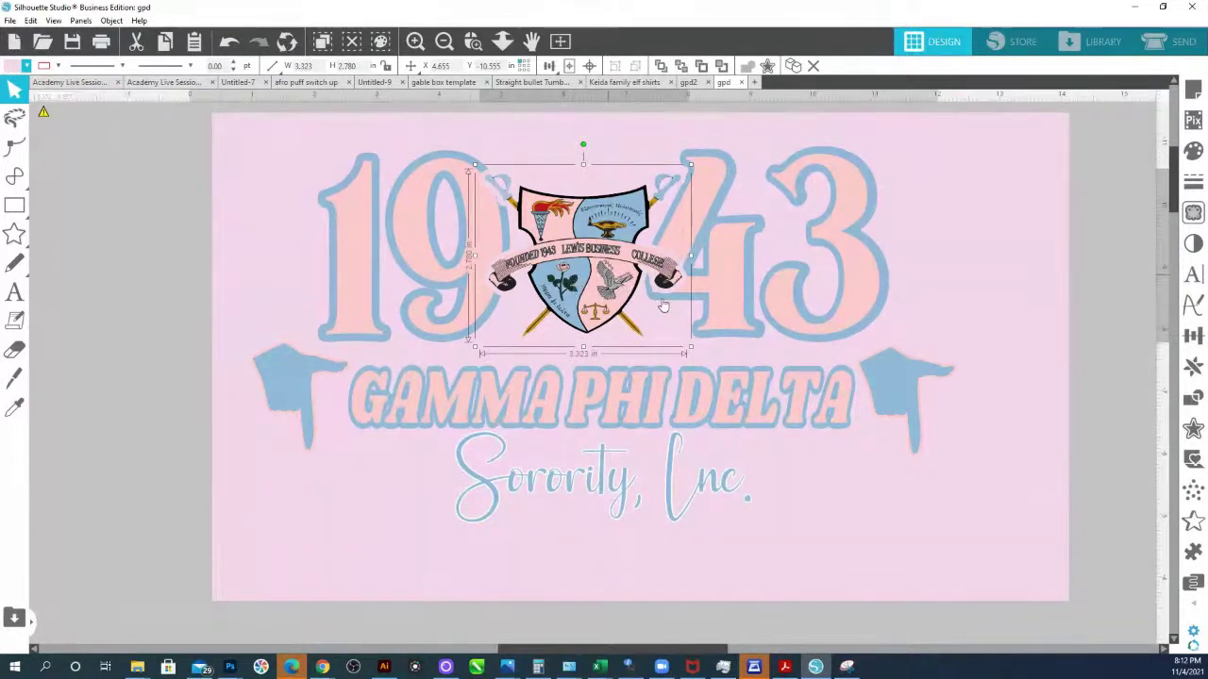
# - Set the crest offset's fill to white
pyautogui.click(27, 66)
pyautogui.click(39, 114)
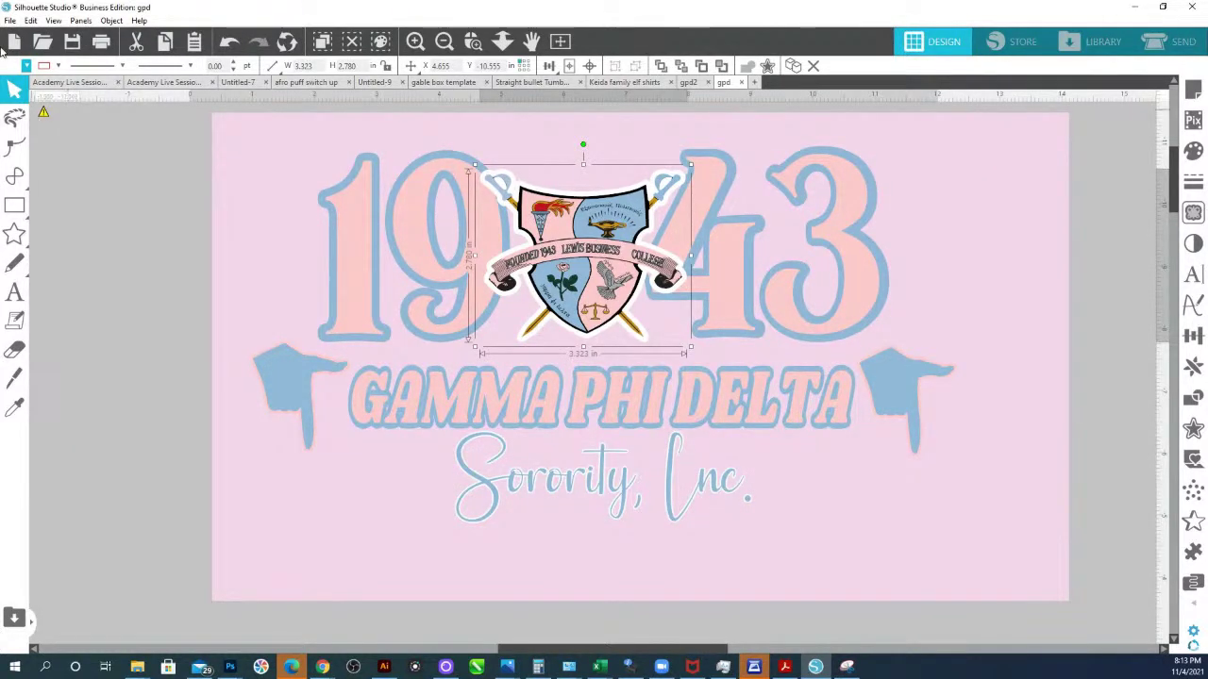
# - Select the original design on the mat and place another copy of it beside the mat
pyautogui.click(502, 40)
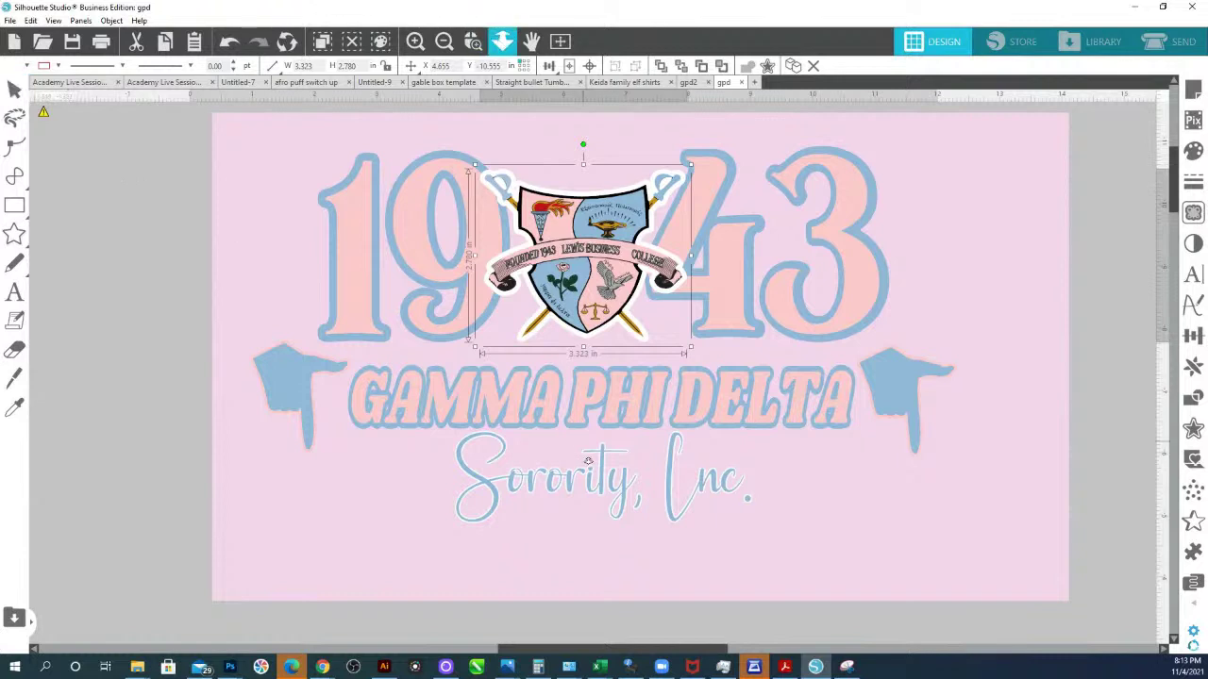
pyautogui.click(640, 565)
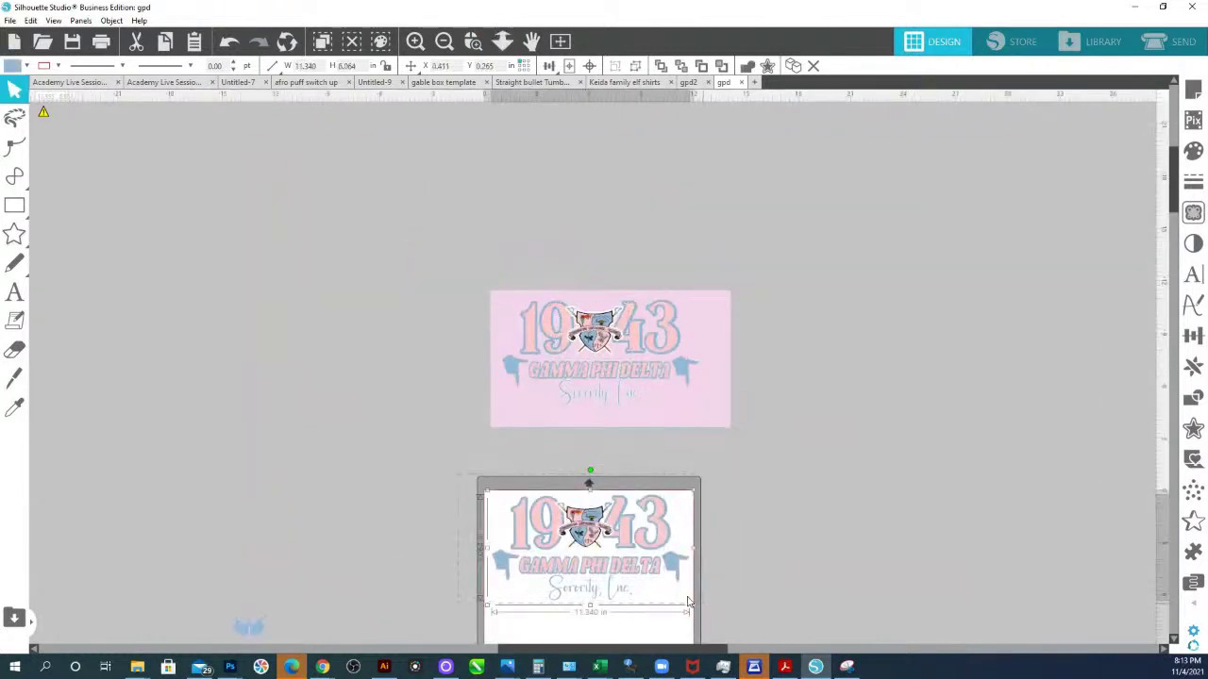
pyautogui.moveTo(619, 577); pyautogui.dragTo(858, 539)
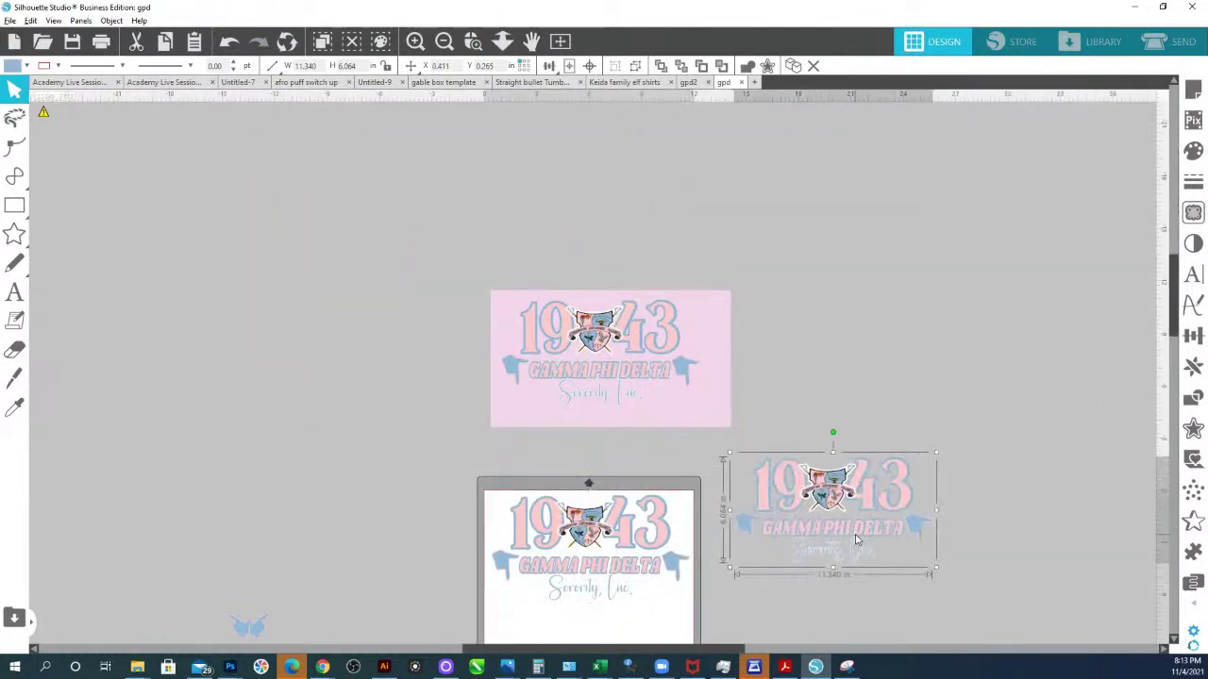
# - Examine the white offset around "Sorority, Inc." on the off-mat copy, and compare it with the original design on the mat
pyautogui.click(472, 40)
pyautogui.moveTo(723, 485); pyautogui.dragTo(959, 574)
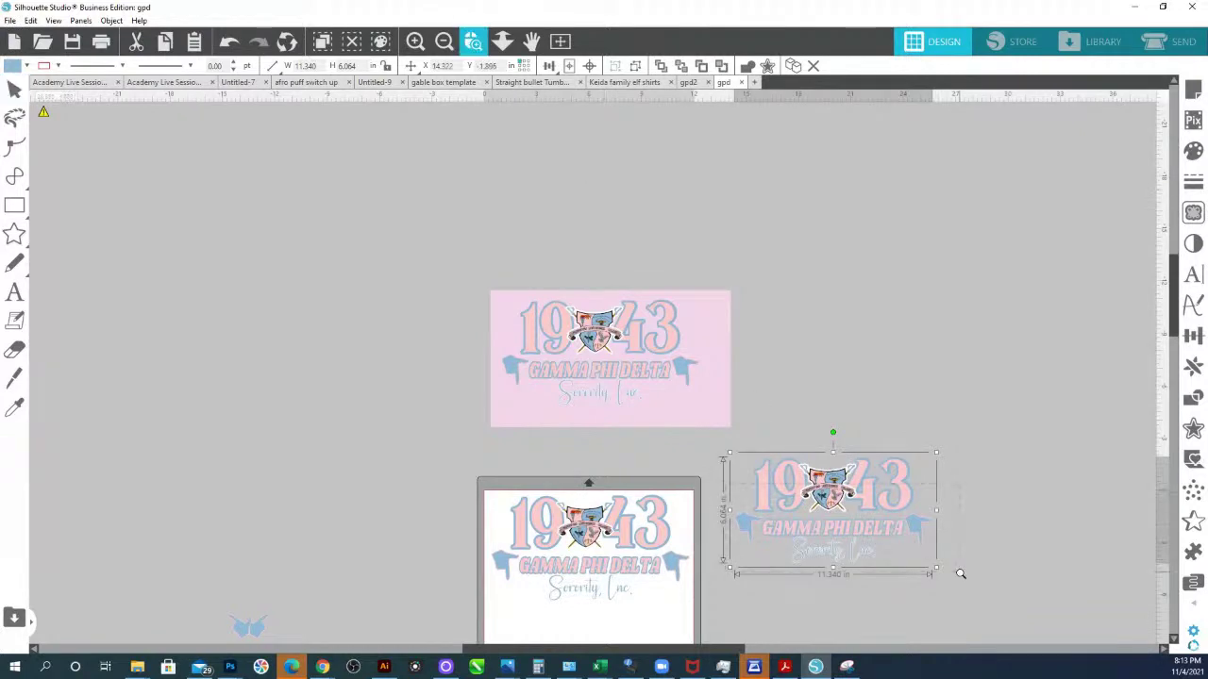
pyautogui.click(473, 41)
pyautogui.click(343, 272)
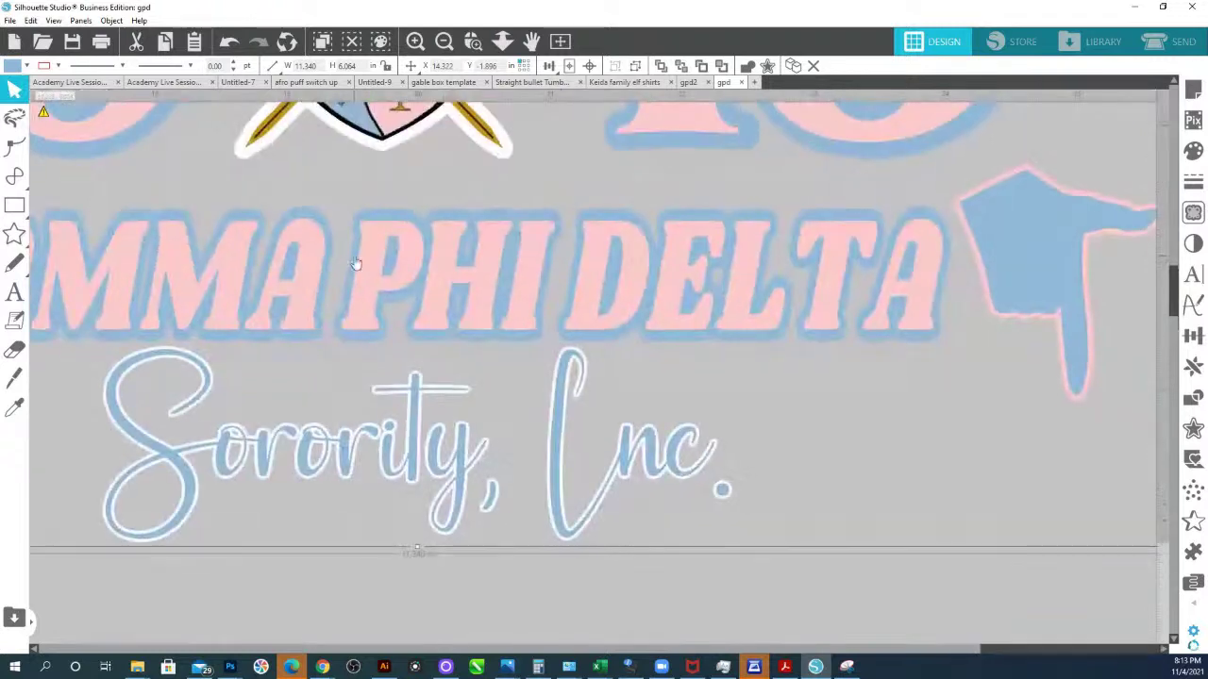
pyautogui.click(505, 43)
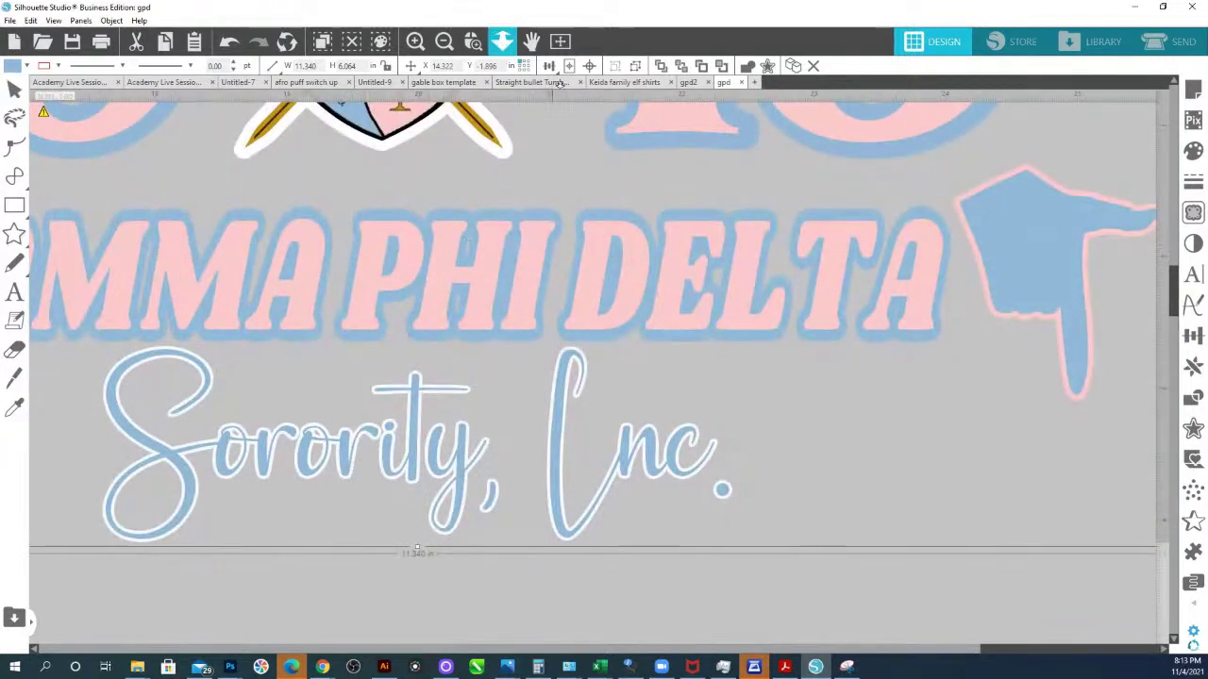
pyautogui.click(560, 42)
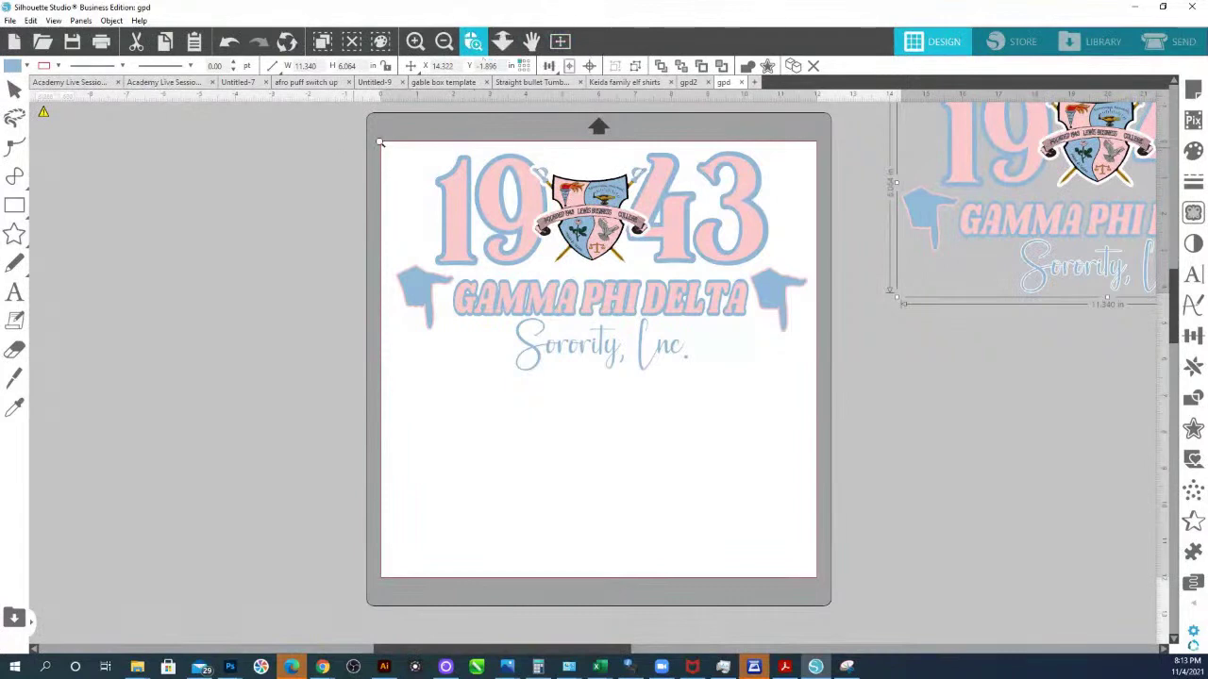
pyautogui.moveTo(852, 388); pyautogui.dragTo(819, 367)
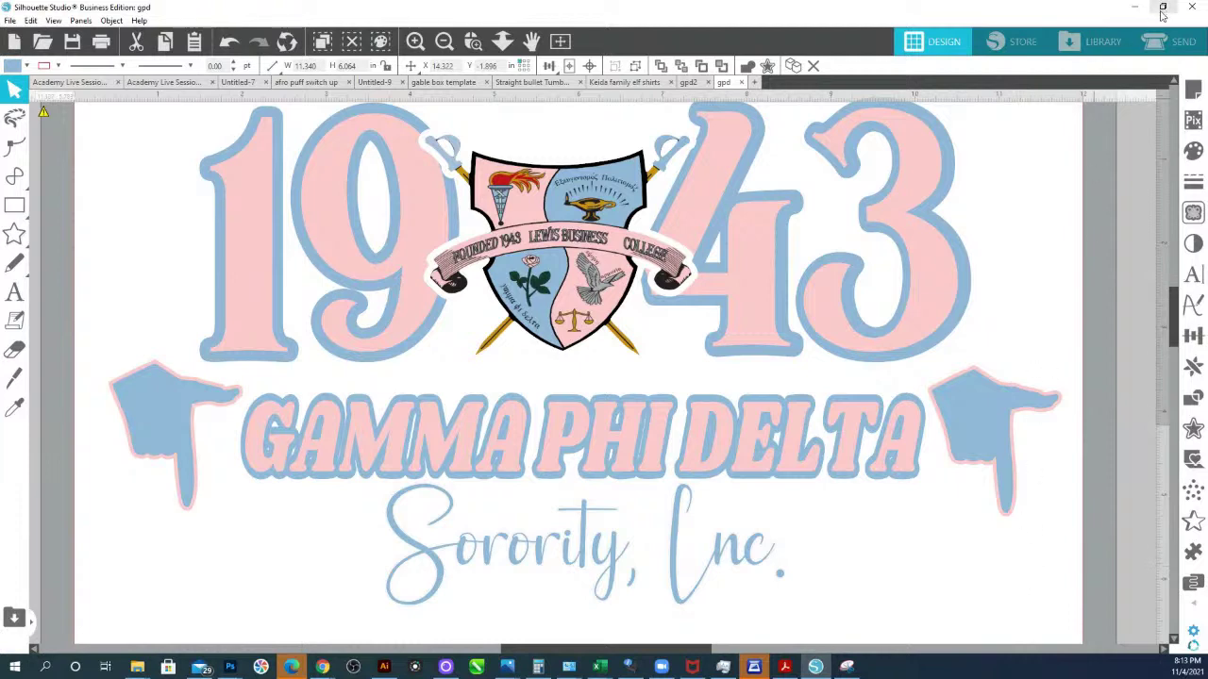
# - Inspect the Cut Edge lines around the crest, "GAMMA PHI DELTA" and "Sorority, Inc." in the send preview
pyautogui.click(1184, 46)
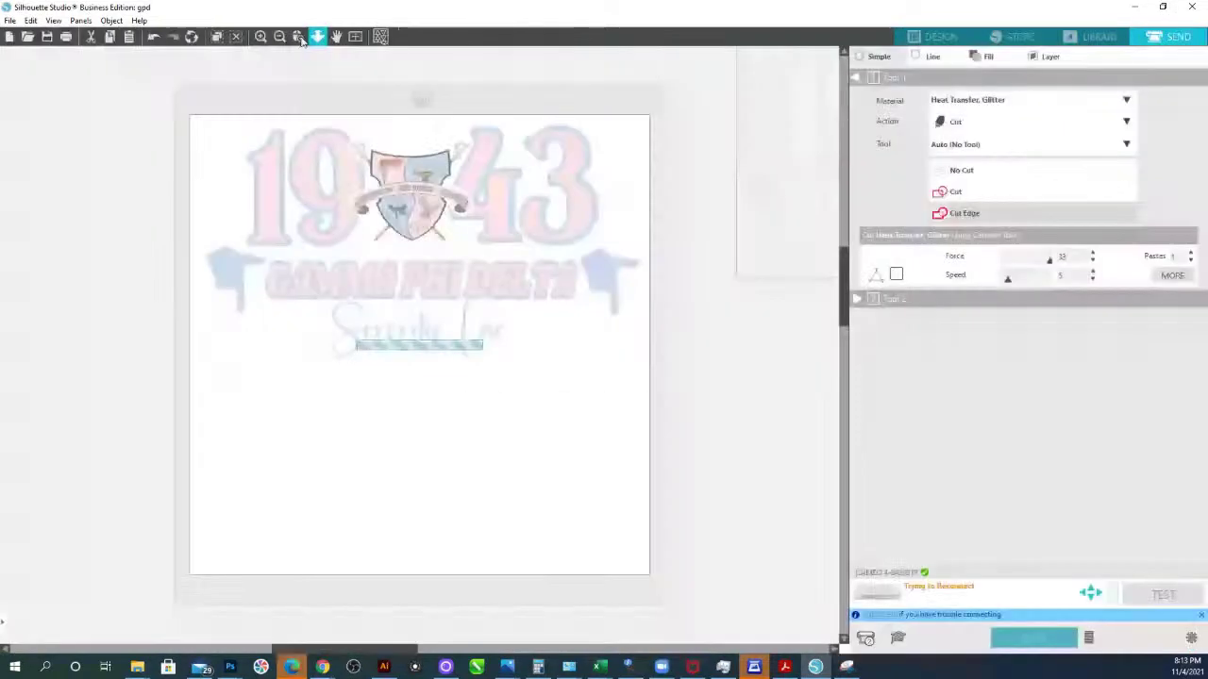
pyautogui.click(298, 39)
pyautogui.moveTo(223, 120); pyautogui.dragTo(652, 386)
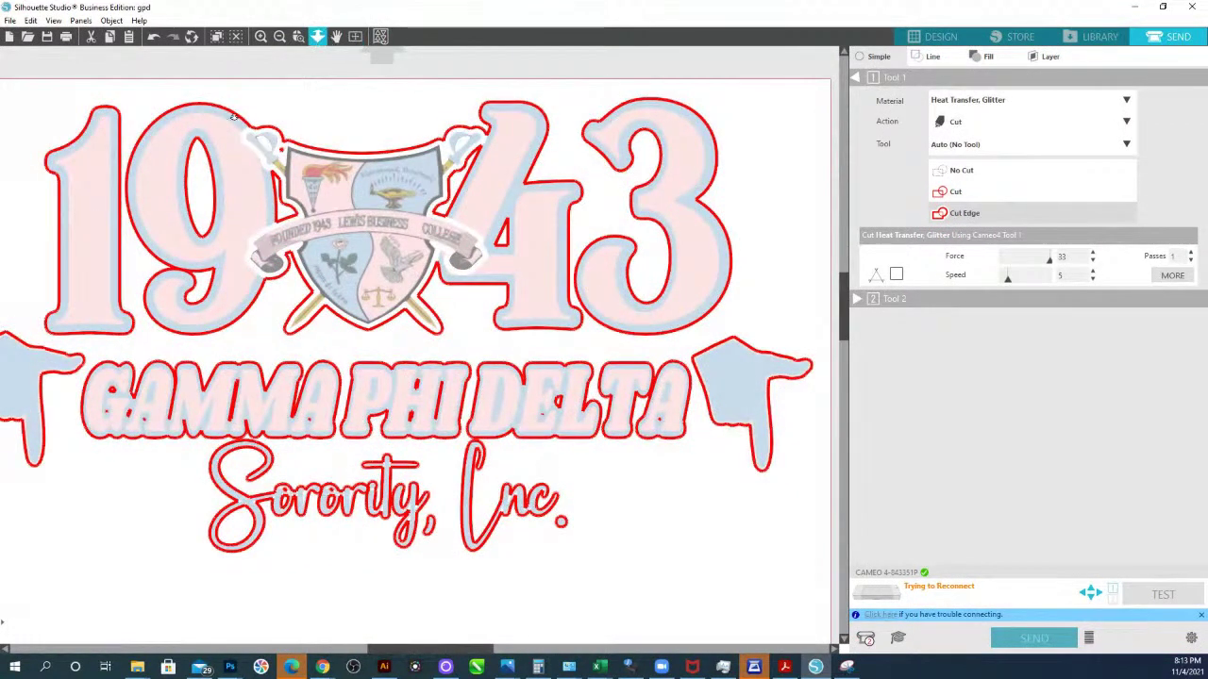
pyautogui.moveTo(233, 117); pyautogui.dragTo(533, 193)
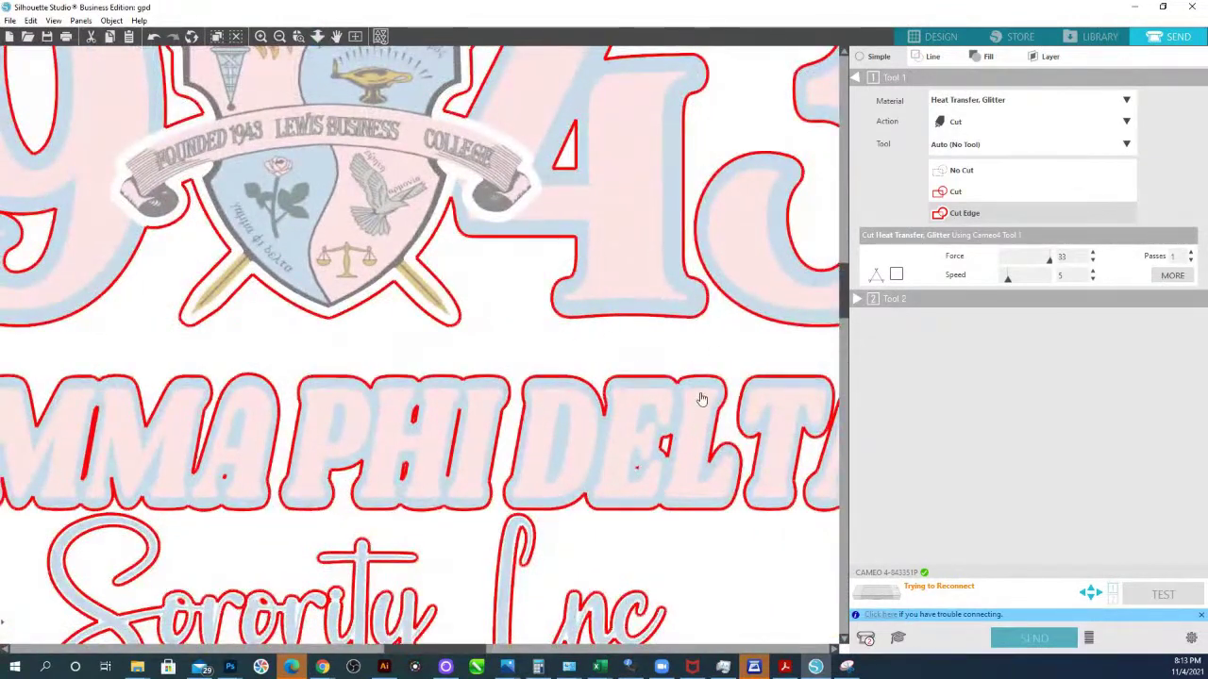
pyautogui.scroll(-3, 702, 399)
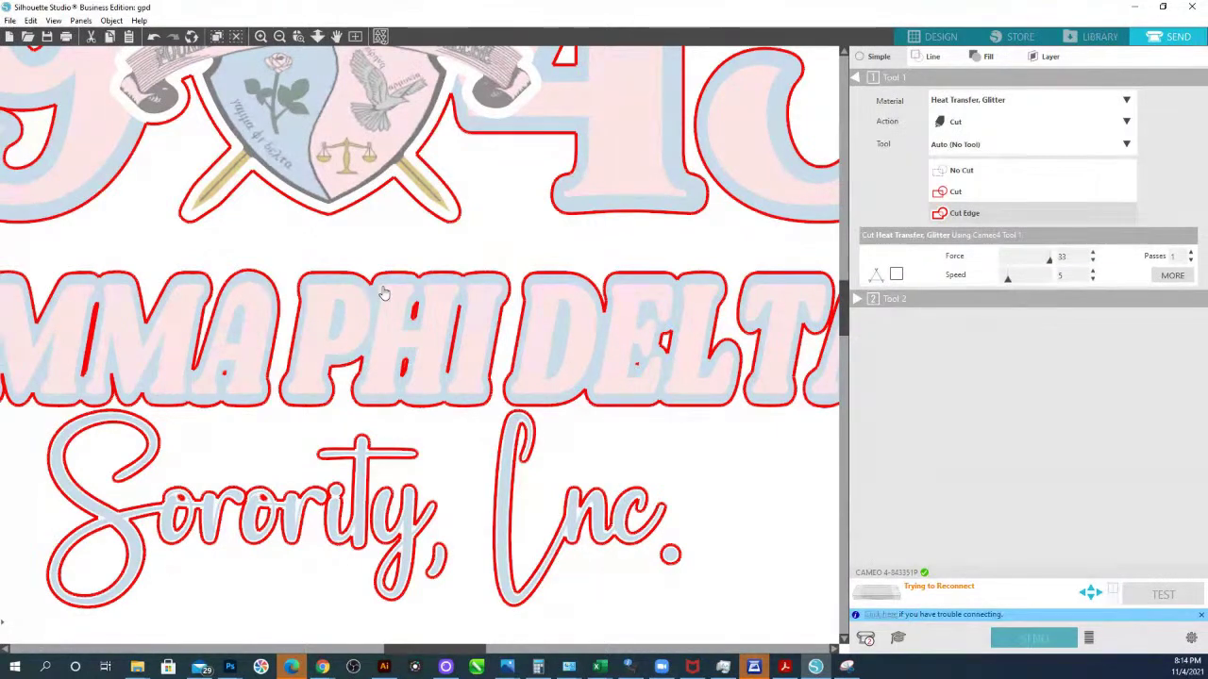
pyautogui.moveTo(419, 443); pyautogui.dragTo(748, 479)
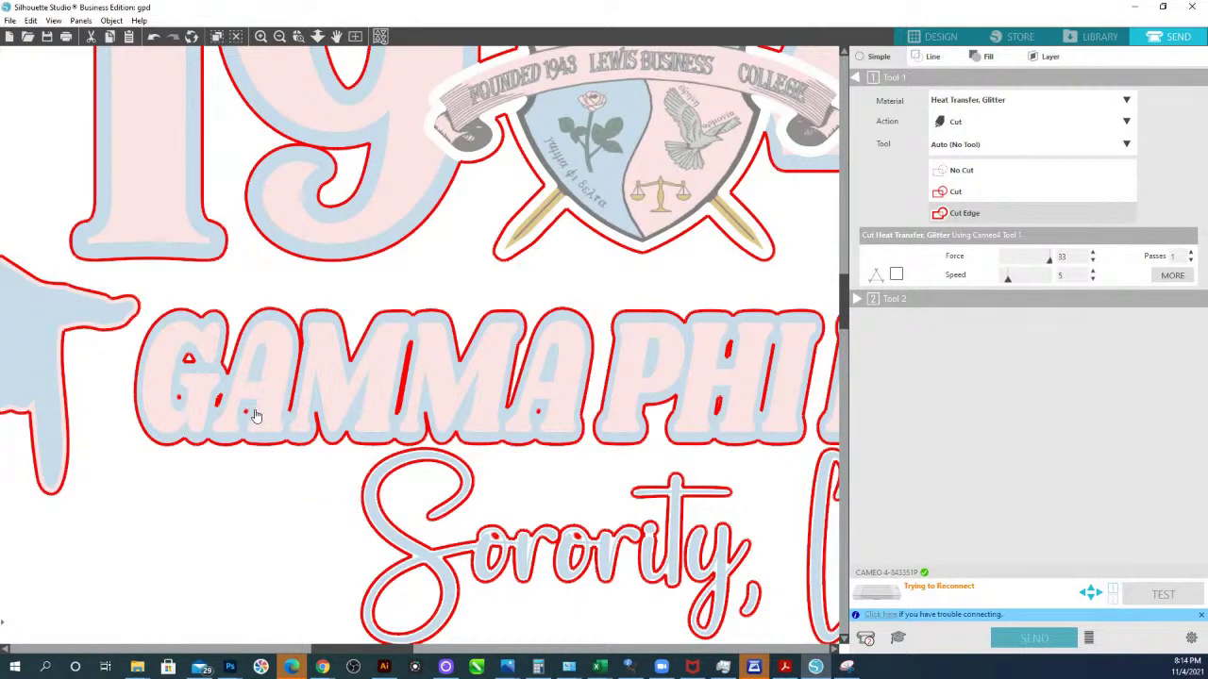
pyautogui.click(318, 37)
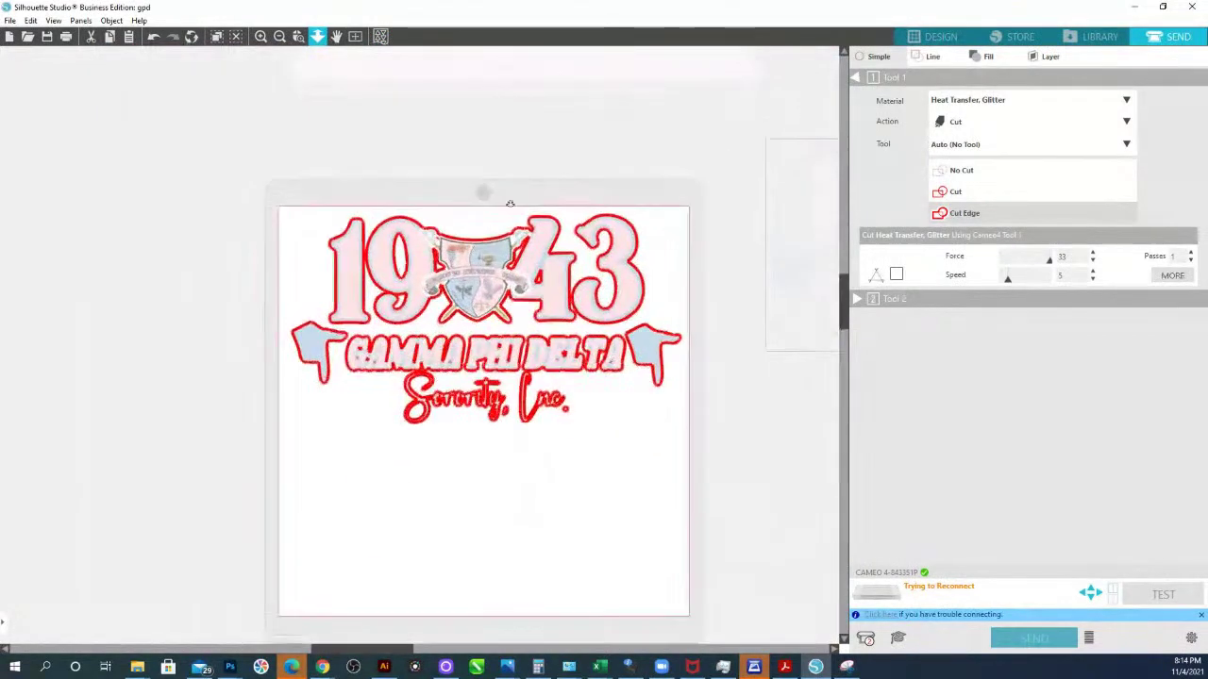
pyautogui.scroll(3, 509, 203)
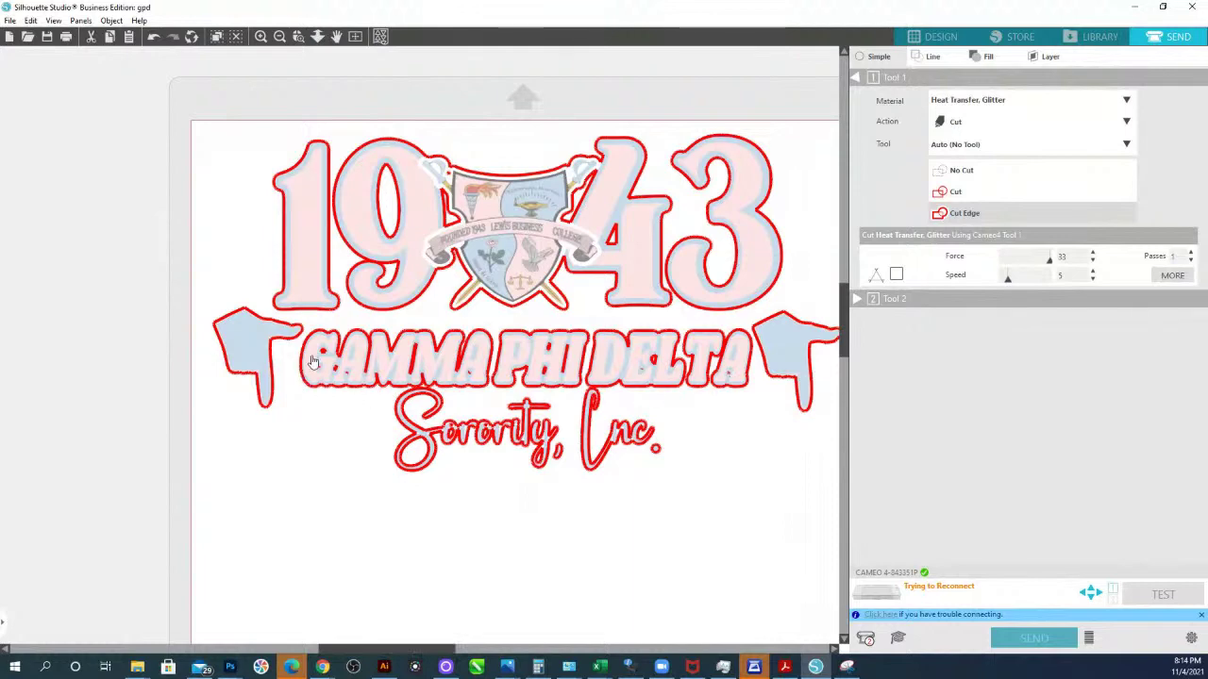
# - Return to the design view and ungroup the design on the mat twice, down to its separate elements
pyautogui.click(944, 37)
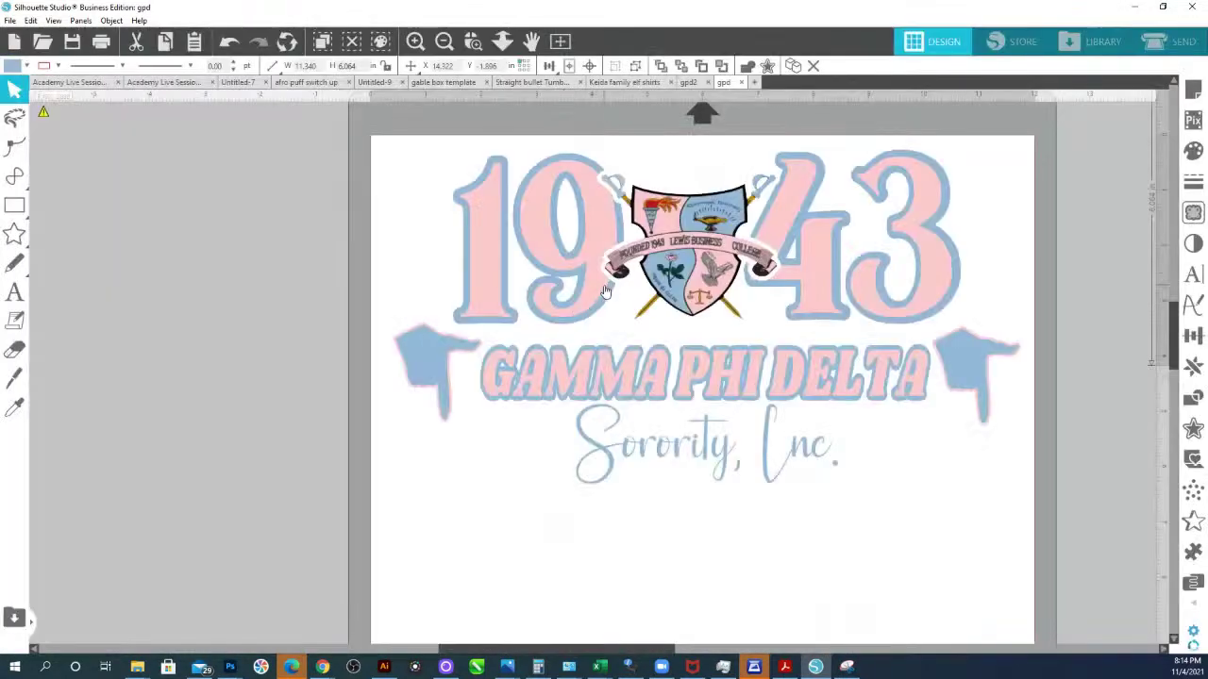
pyautogui.click(604, 290)
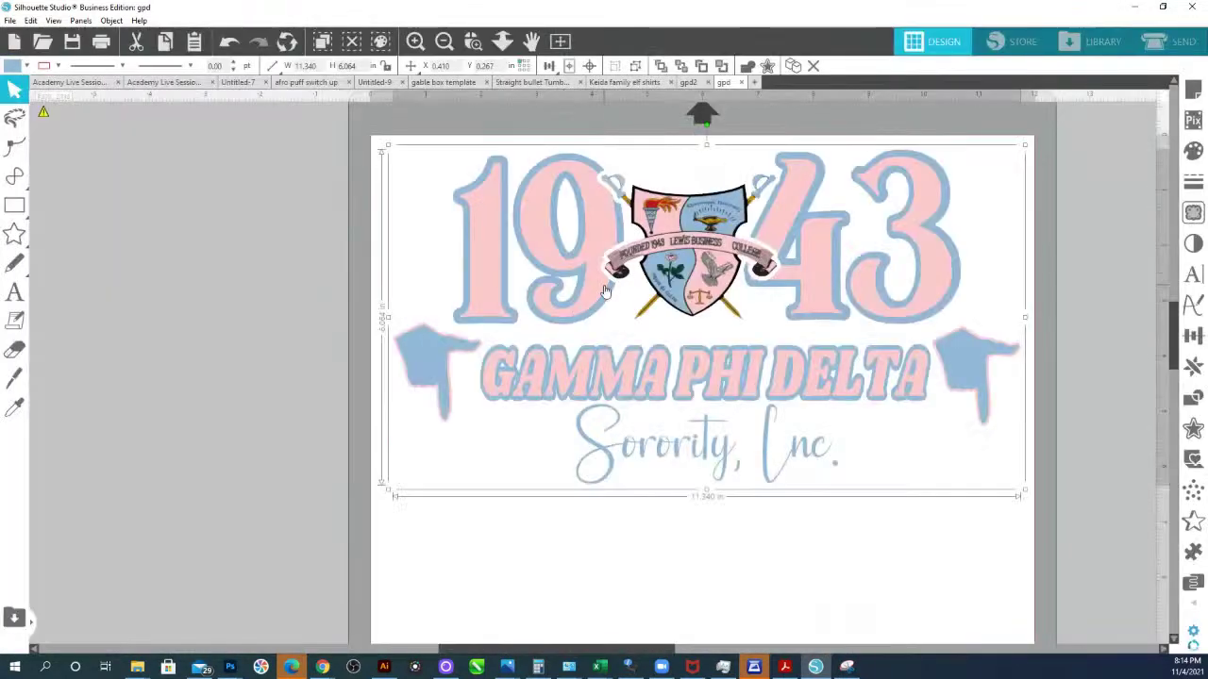
pyautogui.rightClick(605, 291)
pyautogui.click(671, 493)
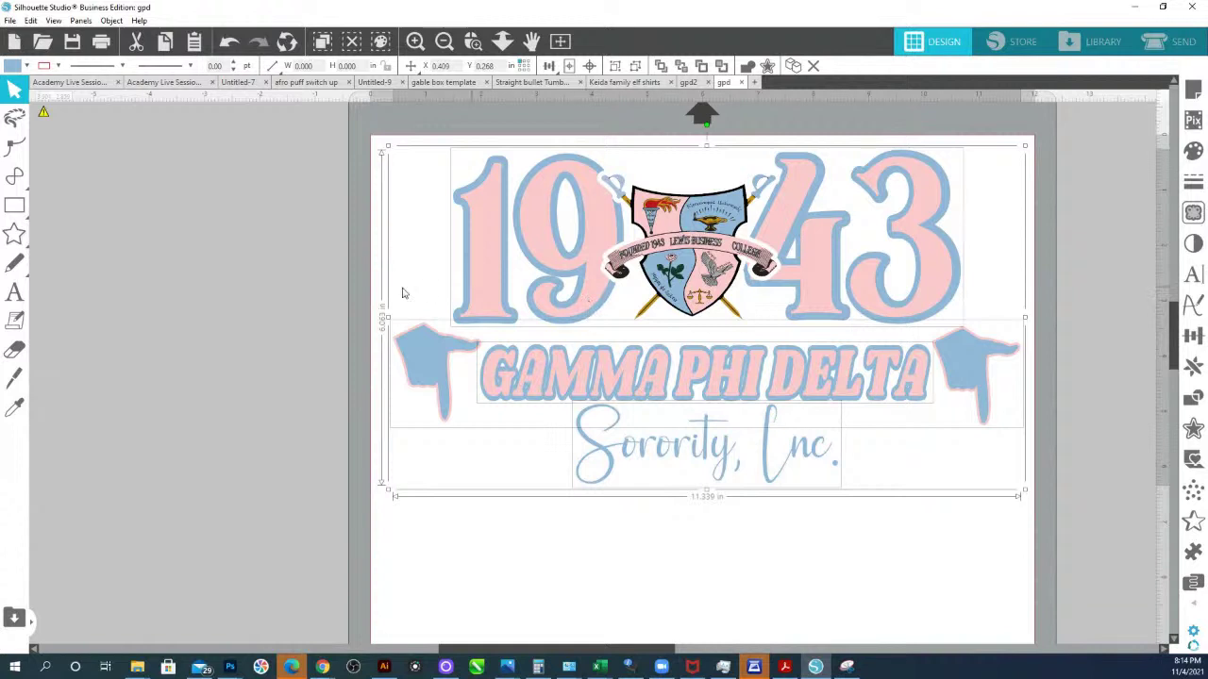
pyautogui.rightClick(630, 230)
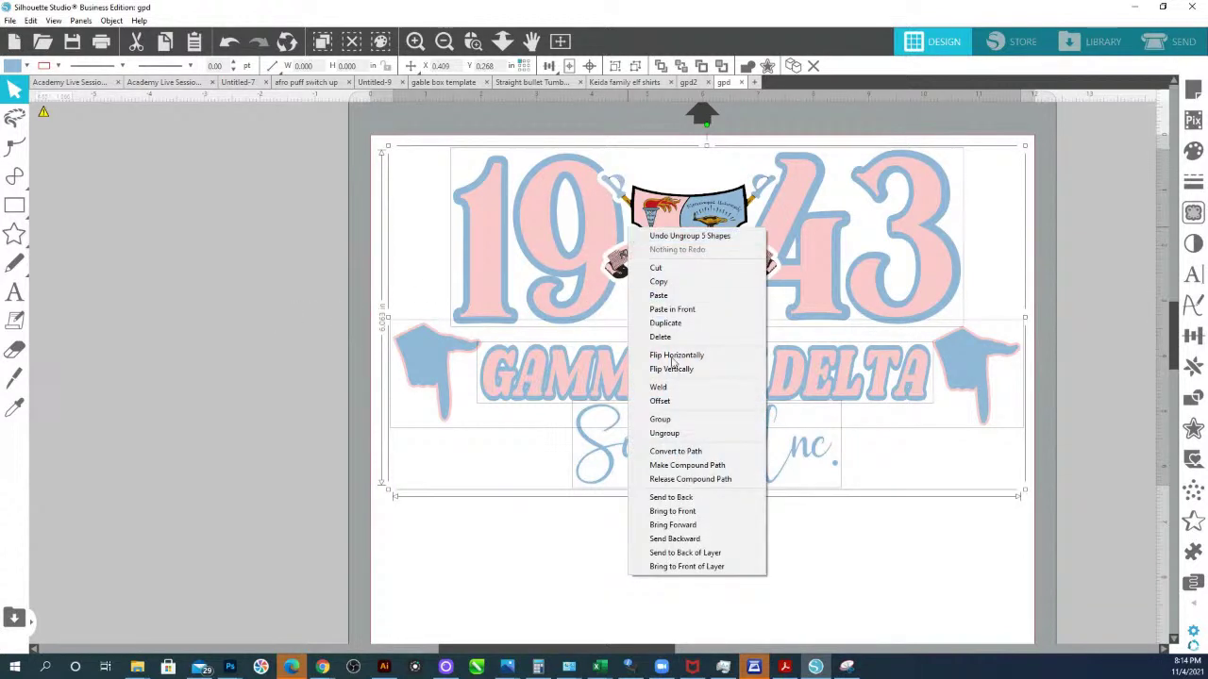
pyautogui.click(678, 434)
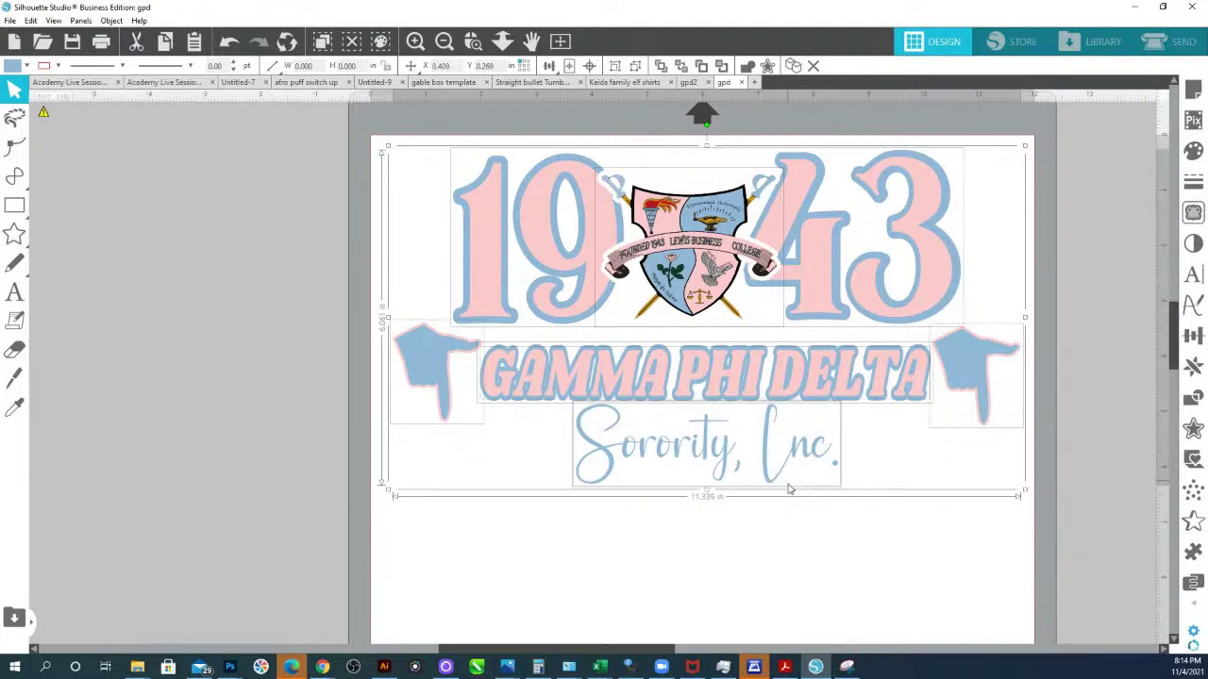
pyautogui.click(775, 536)
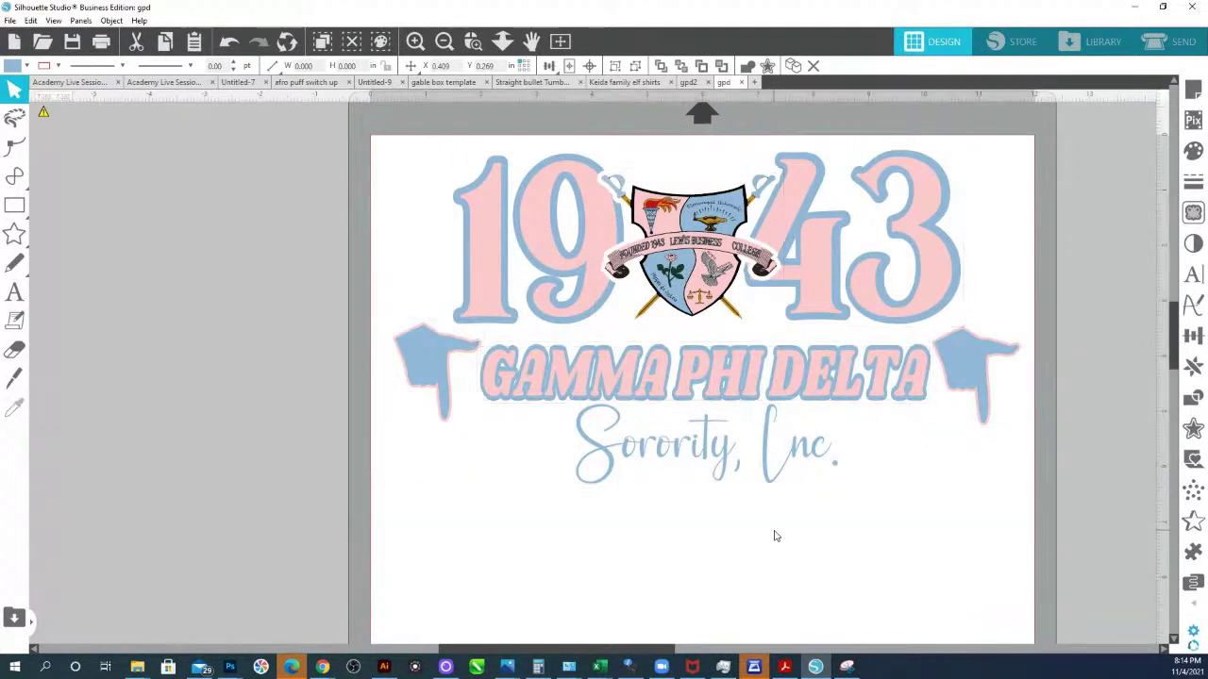
# - Try moving the pink "GAMMA PHI DELTA" lettering up from its blue offset, and undo the move
pyautogui.click(688, 391)
pyautogui.moveTo(688, 392); pyautogui.dragTo(691, 364)
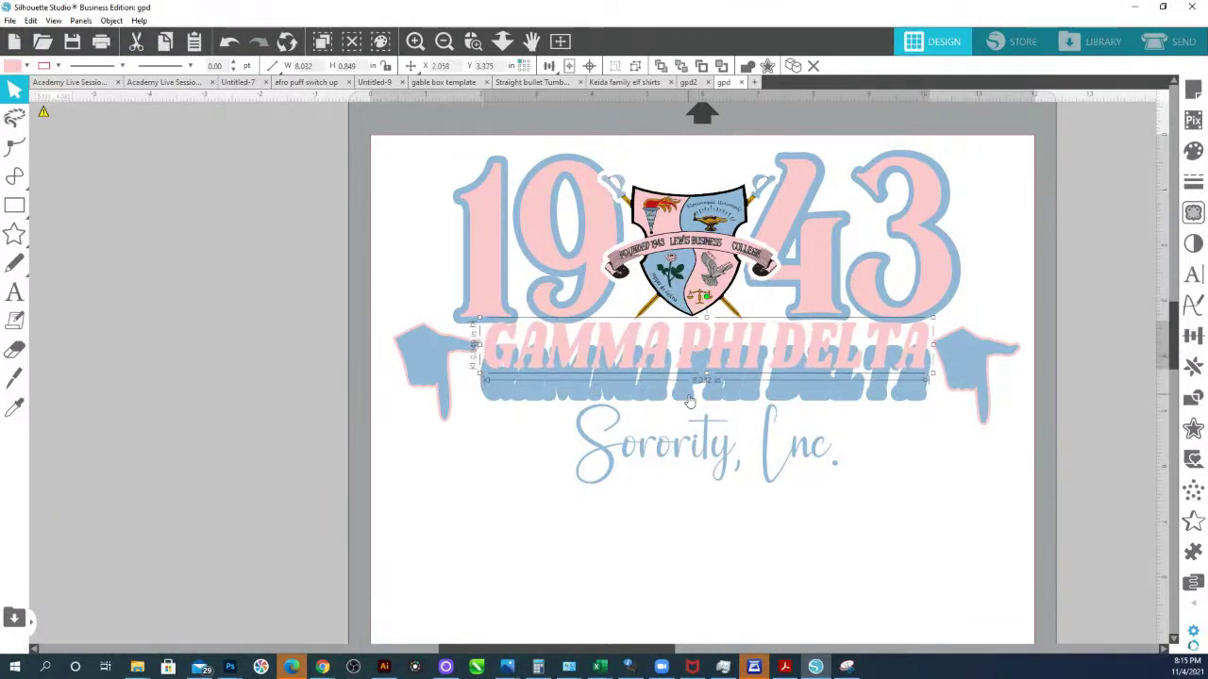
pyautogui.press('i')
pyautogui.hotkey('ctrl', 'z')
pyautogui.press('v')
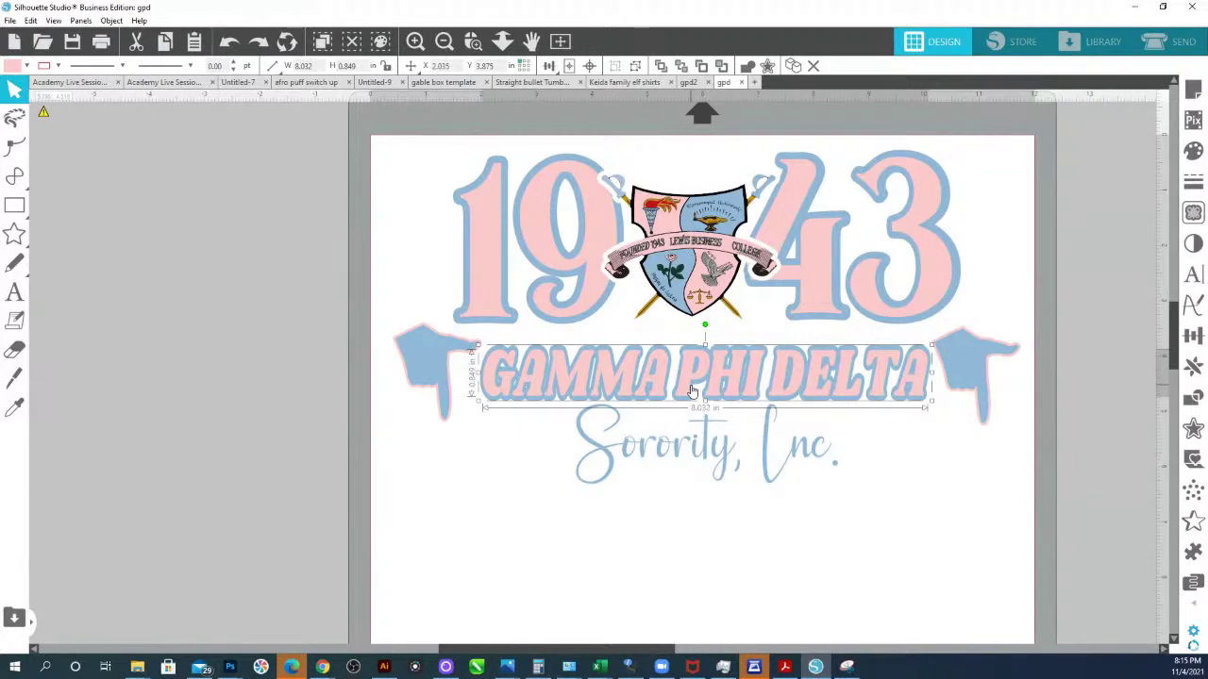
# - Close the small holes in the blue "GAMMA PHI DELTA" offset by releasing its compound path, welding the pieces and grouping them
pyautogui.scroll(3, 691, 389)
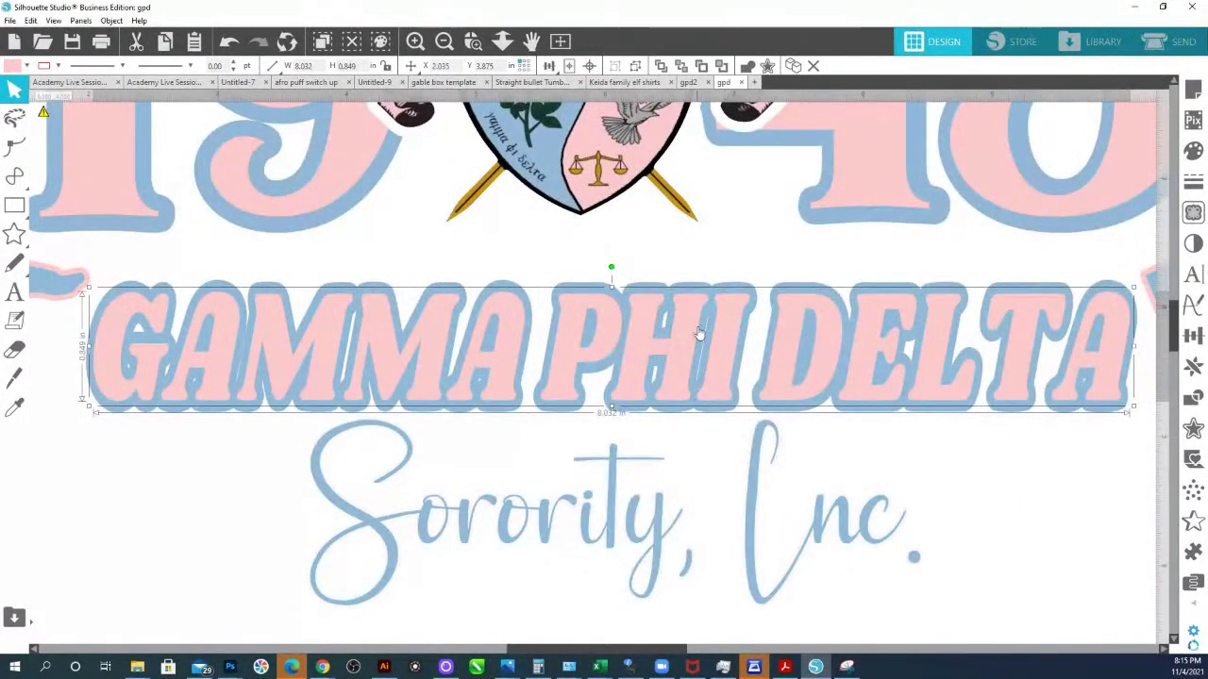
pyautogui.click(728, 287)
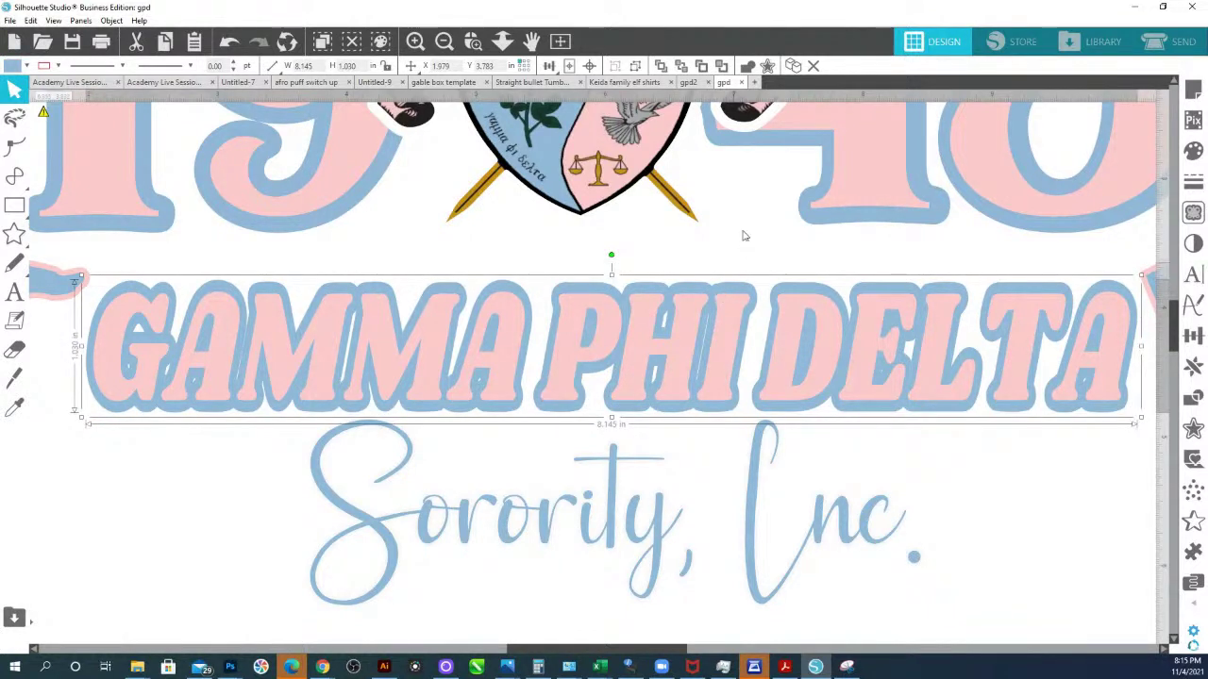
pyautogui.rightClick(718, 291)
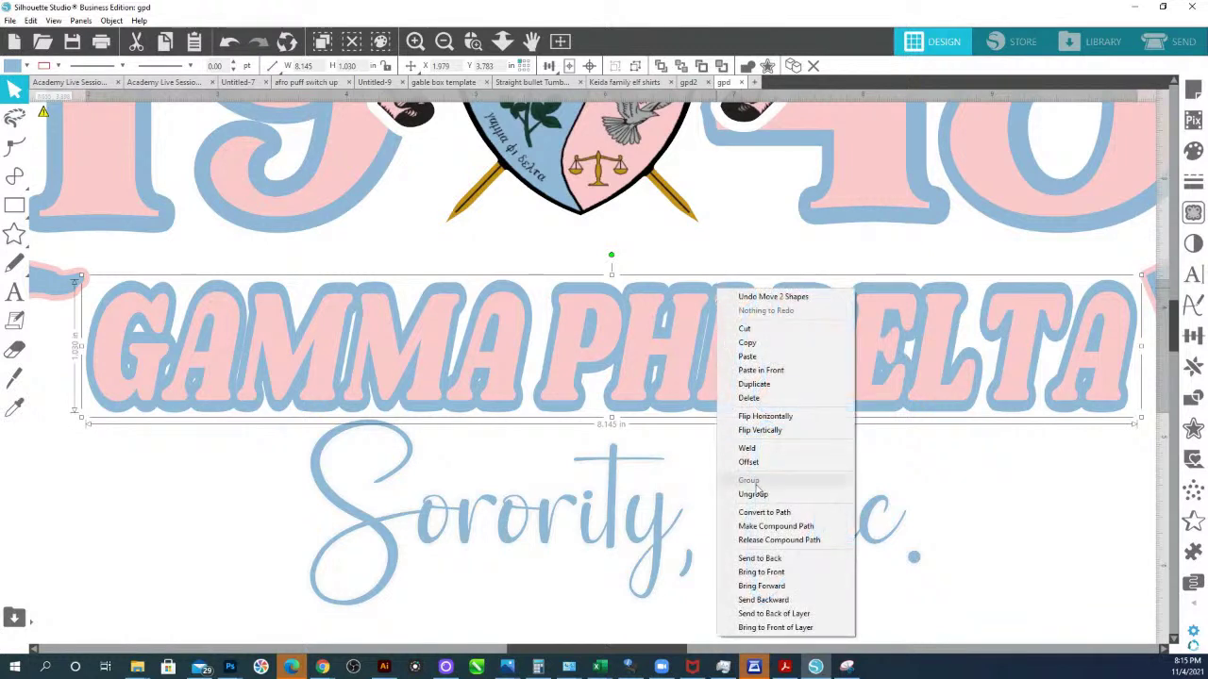
pyautogui.click(766, 541)
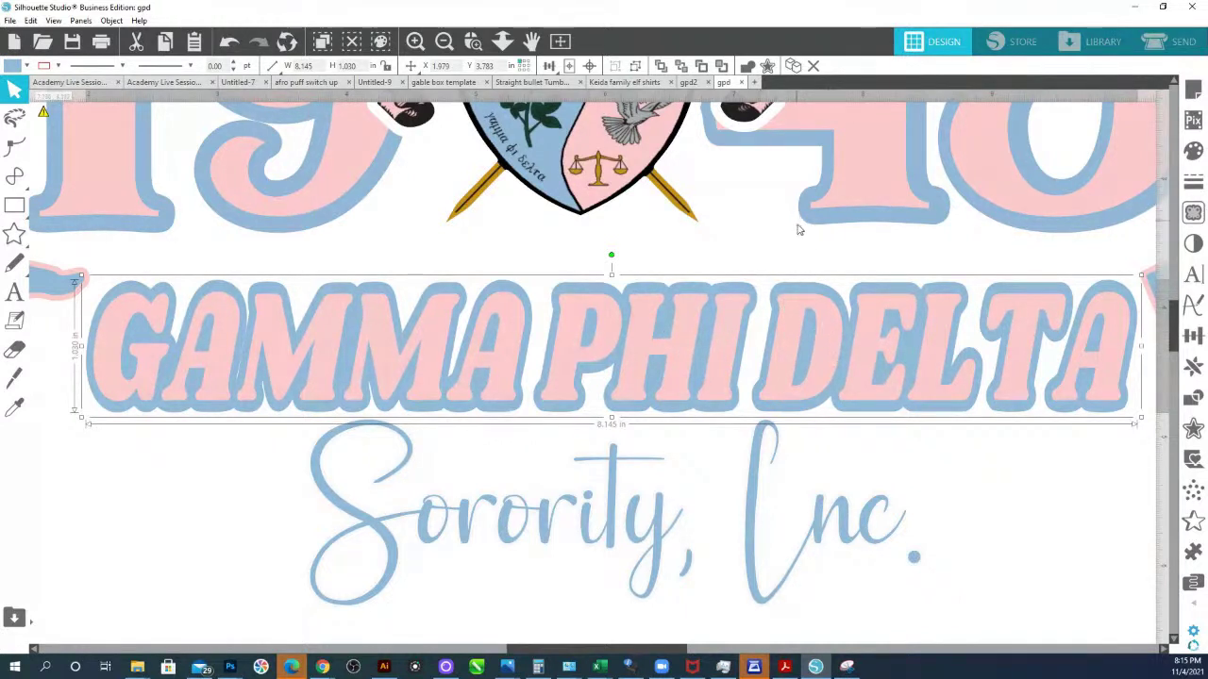
pyautogui.click(745, 68)
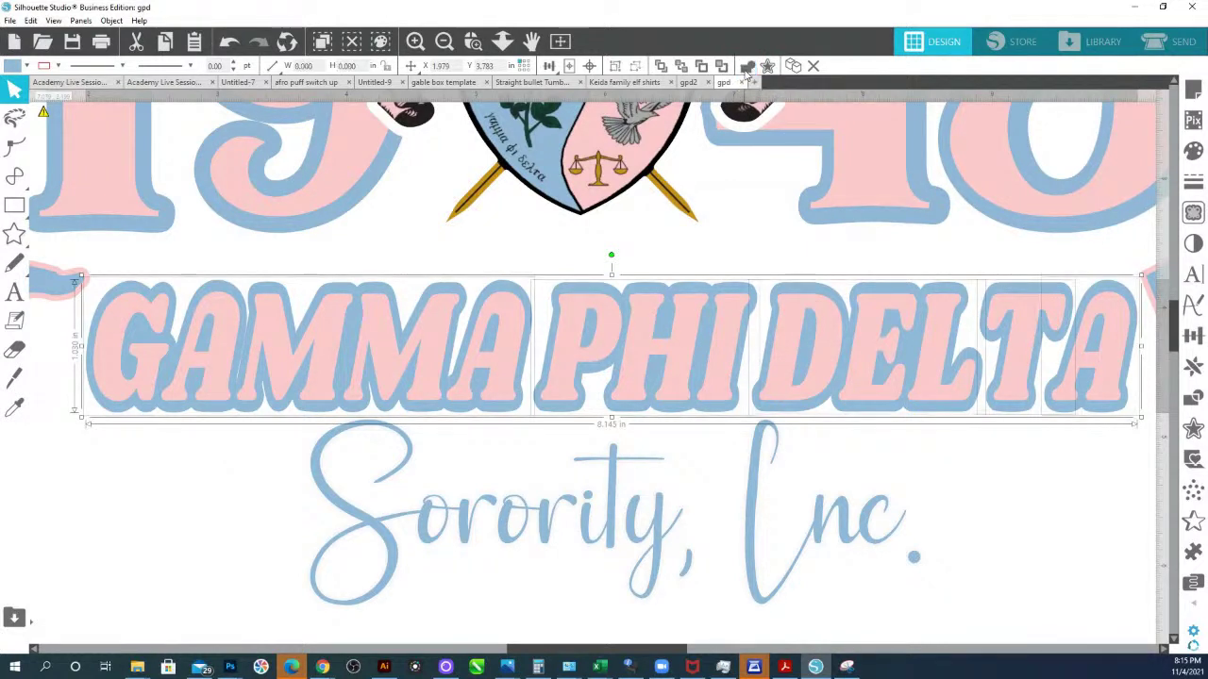
pyautogui.click(615, 68)
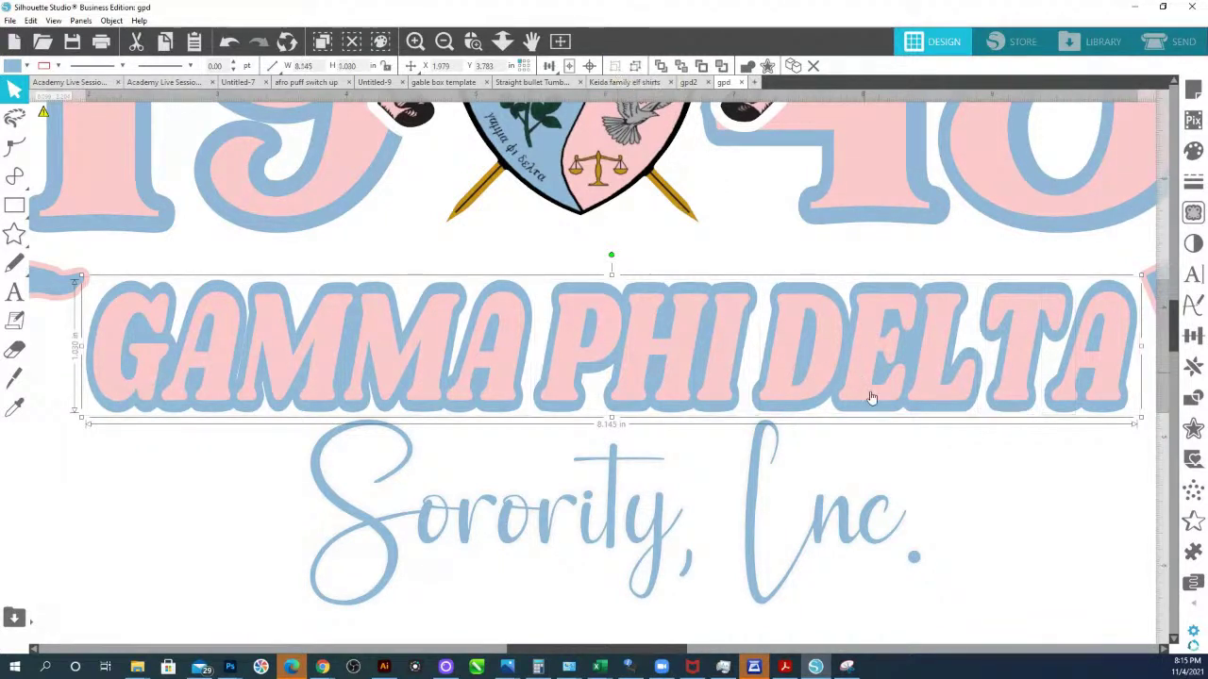
# - Check the cut lines of the welded "GAMMA PHI DELTA" offset in the send preview, and return to the design view
pyautogui.click(1175, 41)
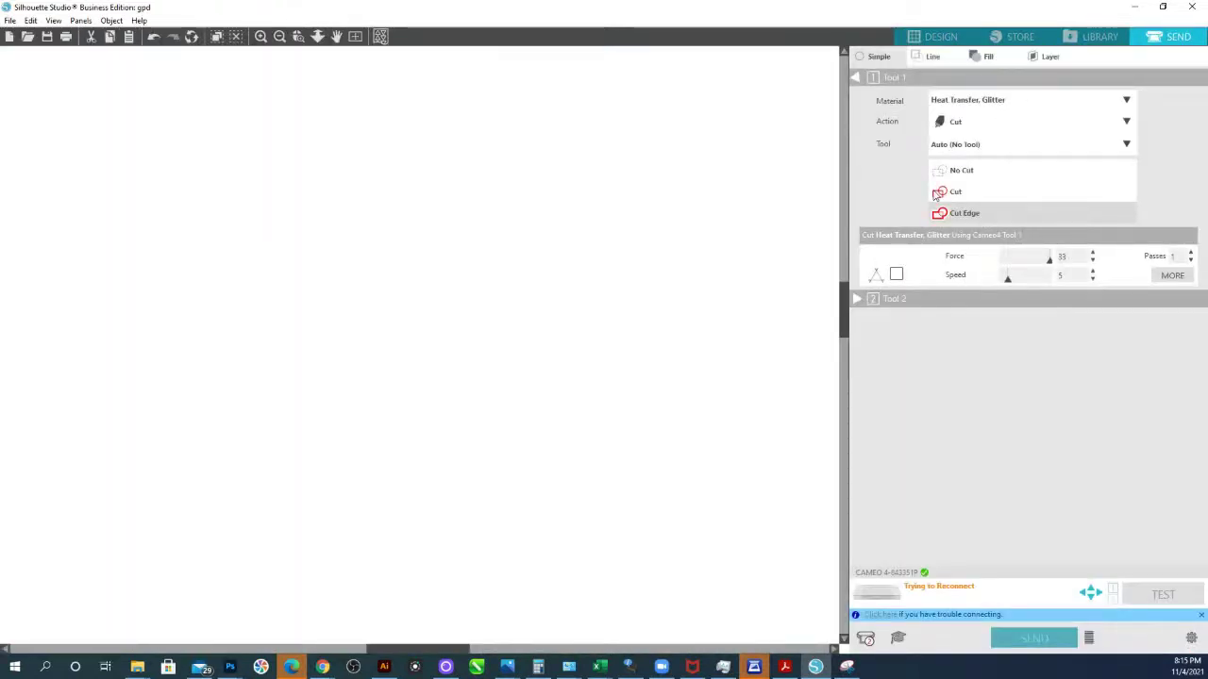
pyautogui.scroll(5, 584, 317)
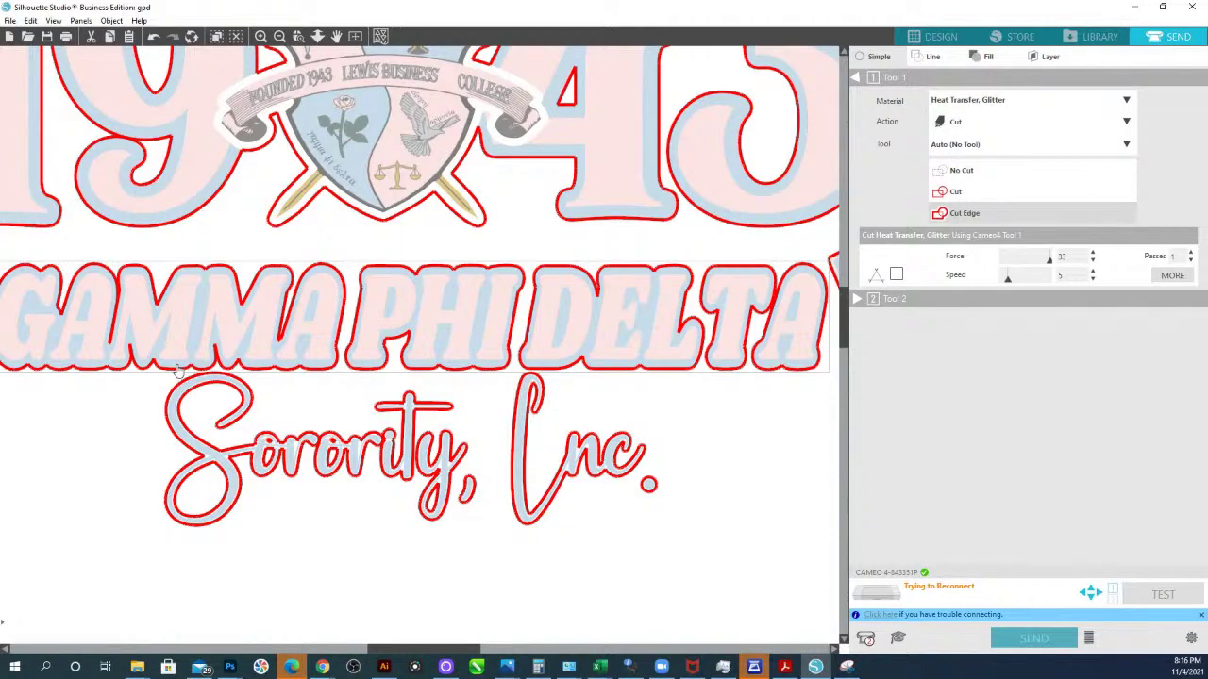
pyautogui.click(934, 37)
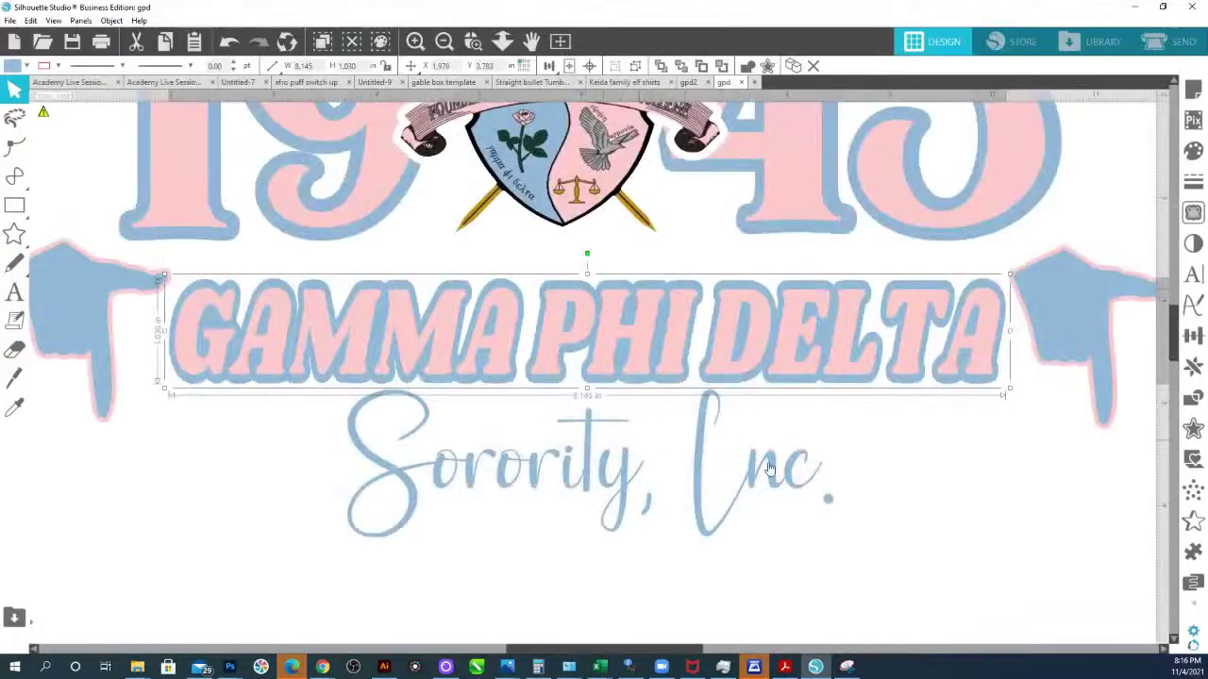
# - Nudge the "Sorority, Inc." script and its offset down to Y 4.917 in, away from the "GAMMA PHI DELTA" line
pyautogui.moveTo(901, 573); pyautogui.dragTo(310, 451)
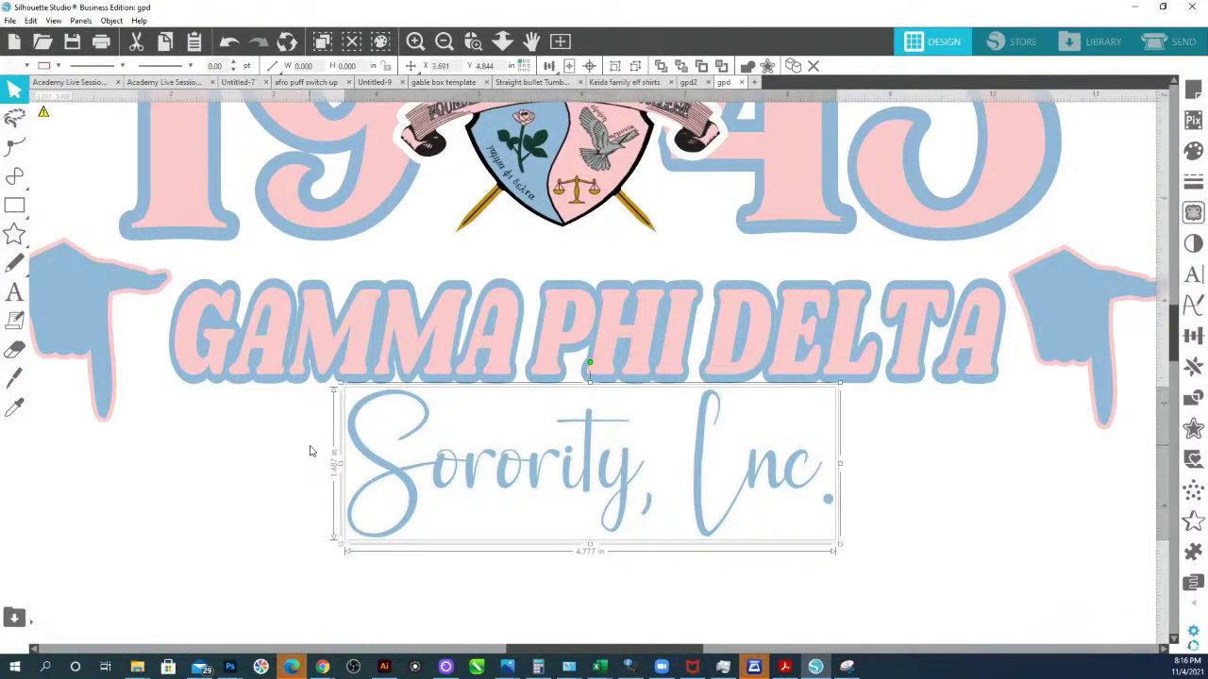
pyautogui.press('Down')
pyautogui.press('Down')
pyautogui.press('Down')
pyautogui.press('Down')
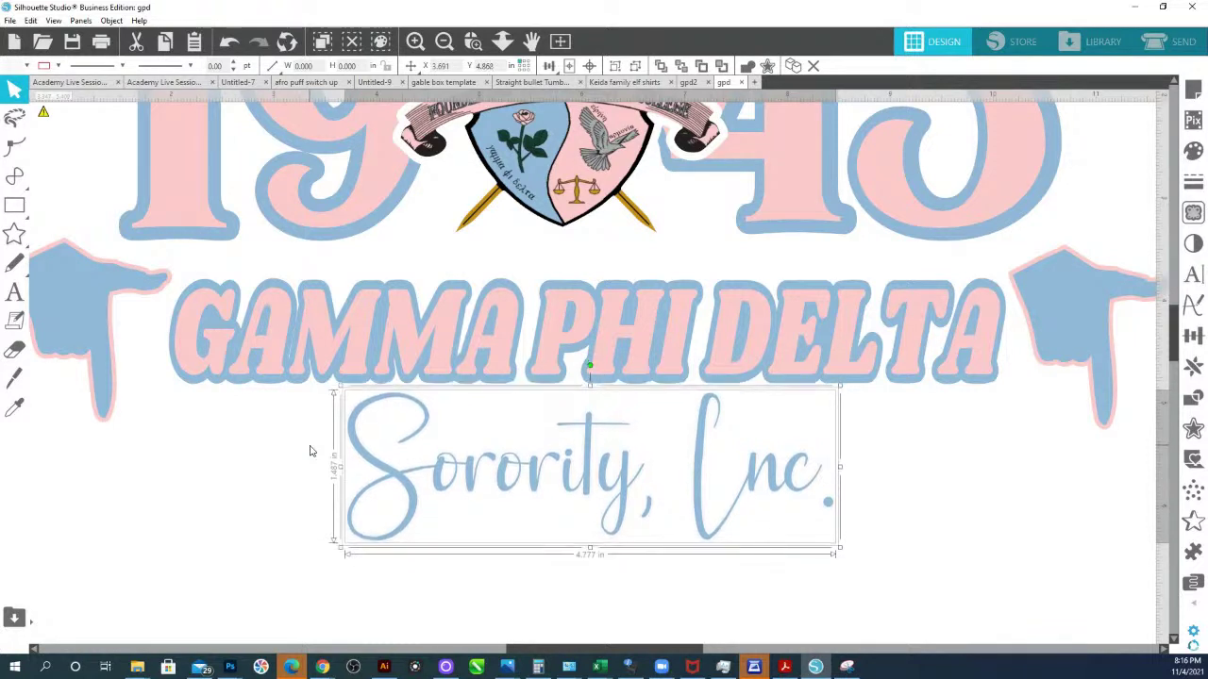
pyautogui.press('Down')
pyautogui.press('Down')
pyautogui.press('Down')
pyautogui.press('Down')
pyautogui.press('Down')
pyautogui.press('Down')
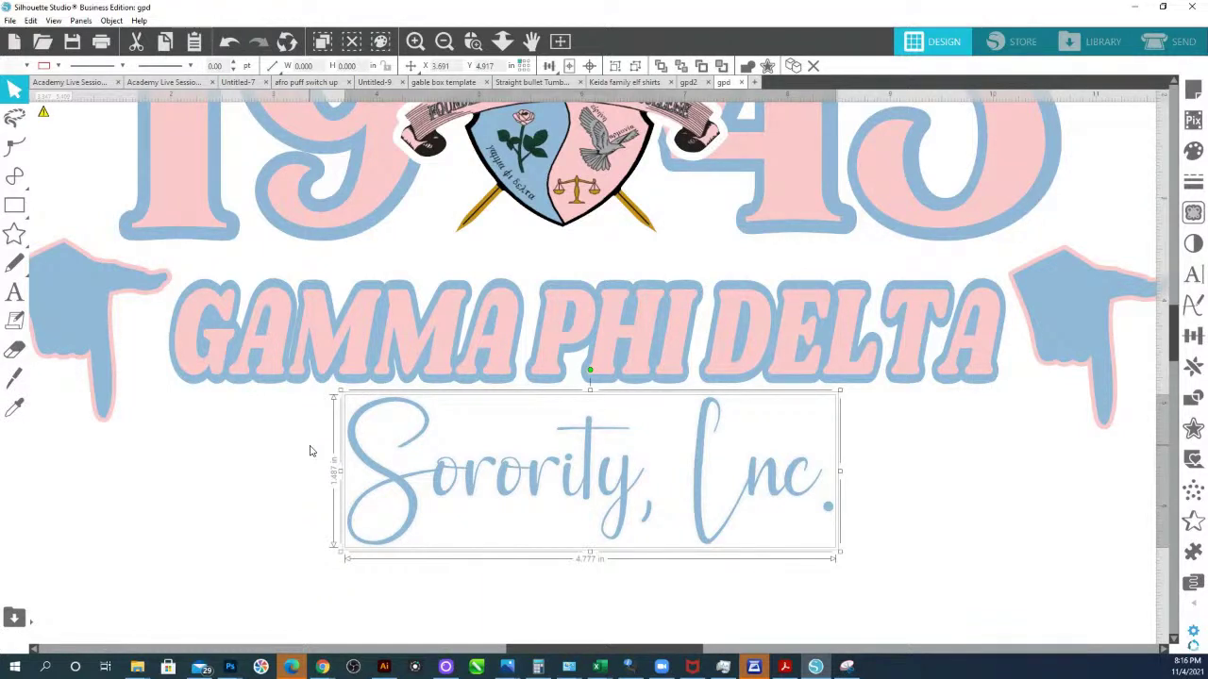
pyautogui.click(873, 456)
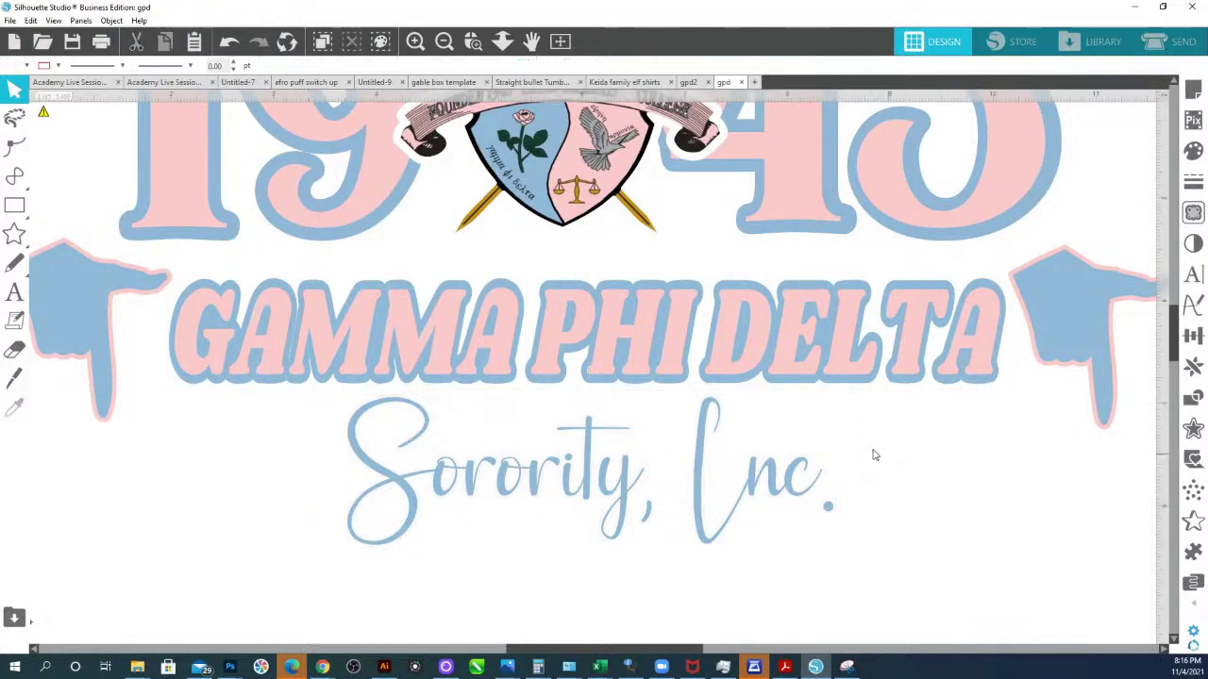
# - Try filling the offset around the "Sorority, Inc." script with the blue sampled from the lettering, and undo the fill
pyautogui.click(699, 415)
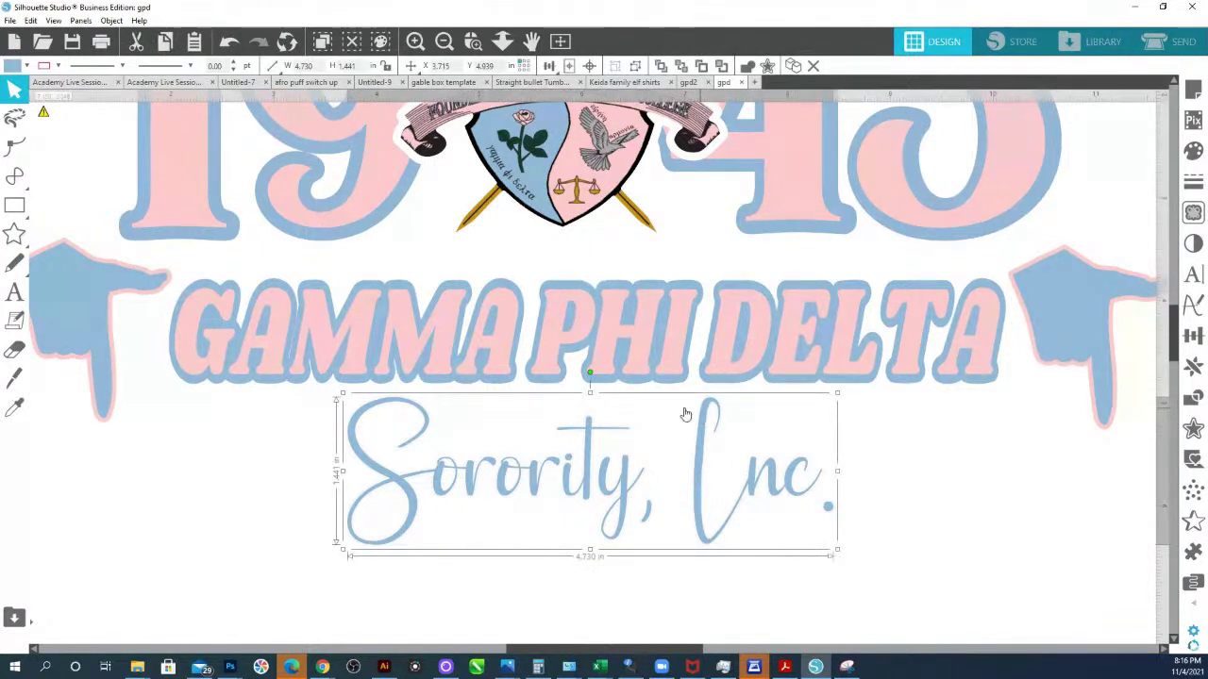
pyautogui.click(14, 407)
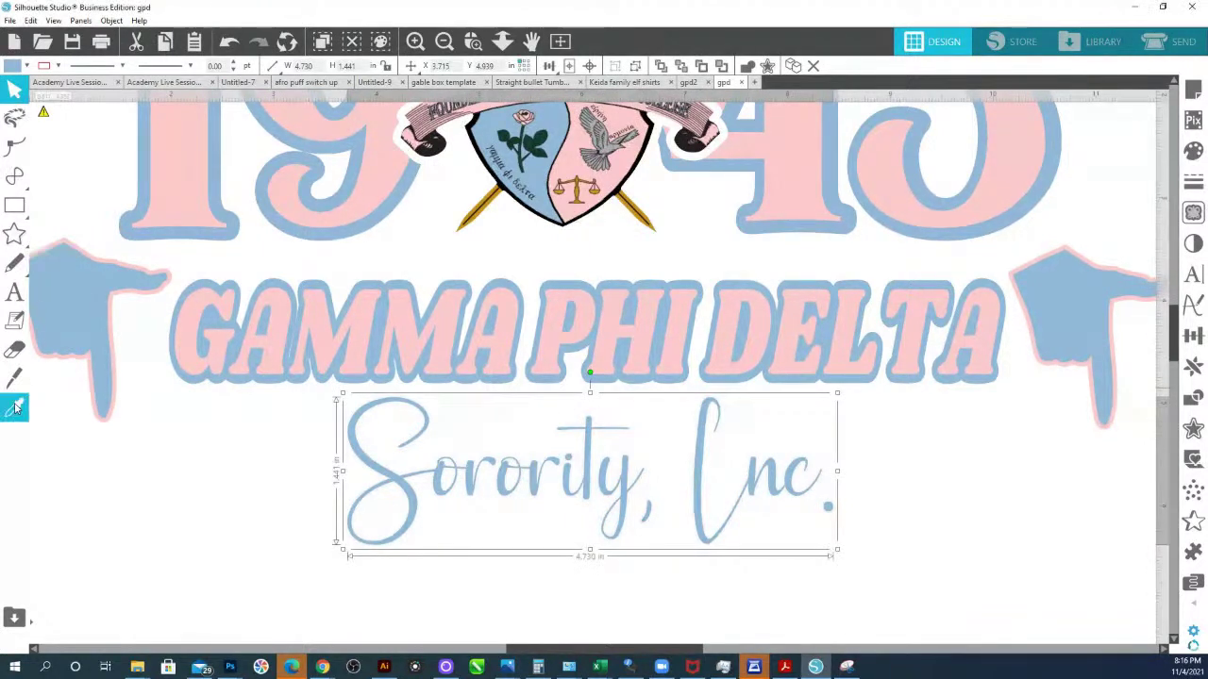
pyautogui.click(404, 474)
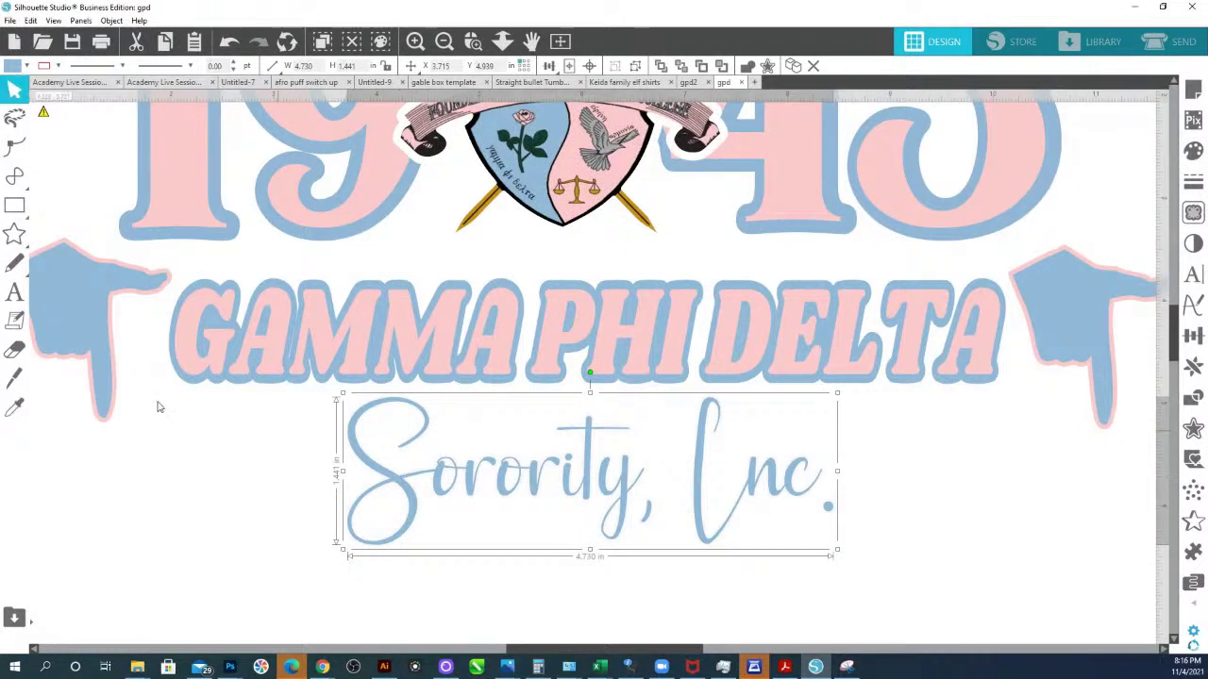
pyautogui.click(372, 403)
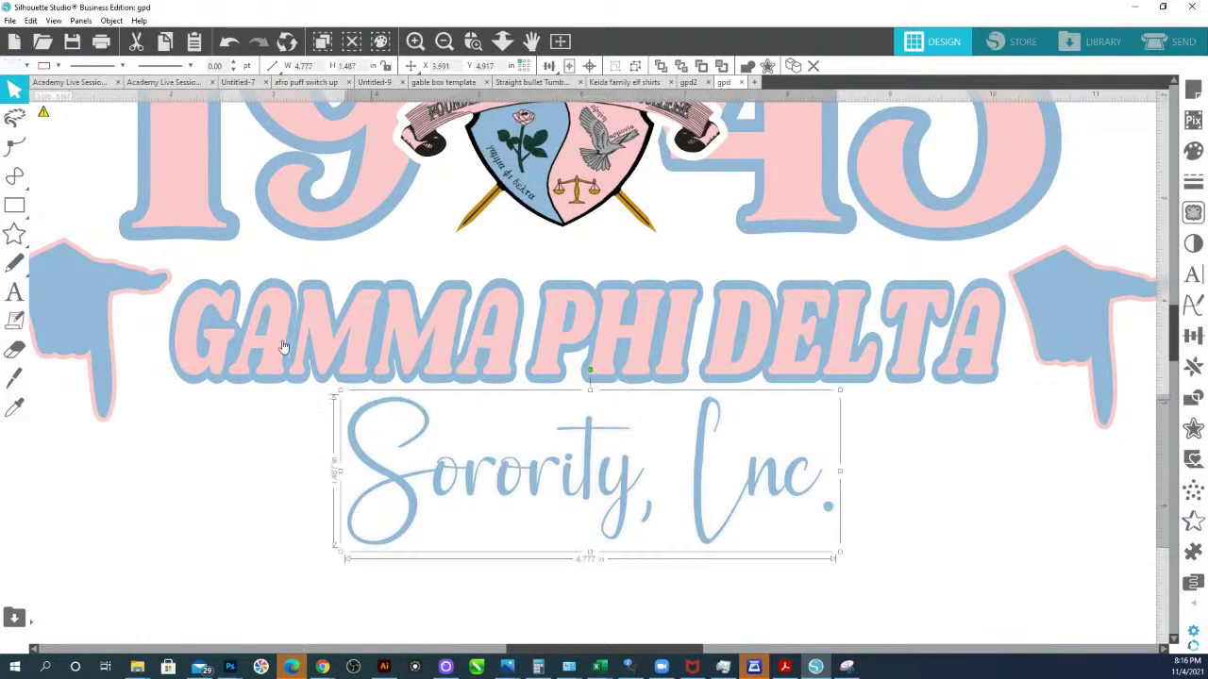
pyautogui.click(27, 65)
pyautogui.click(142, 90)
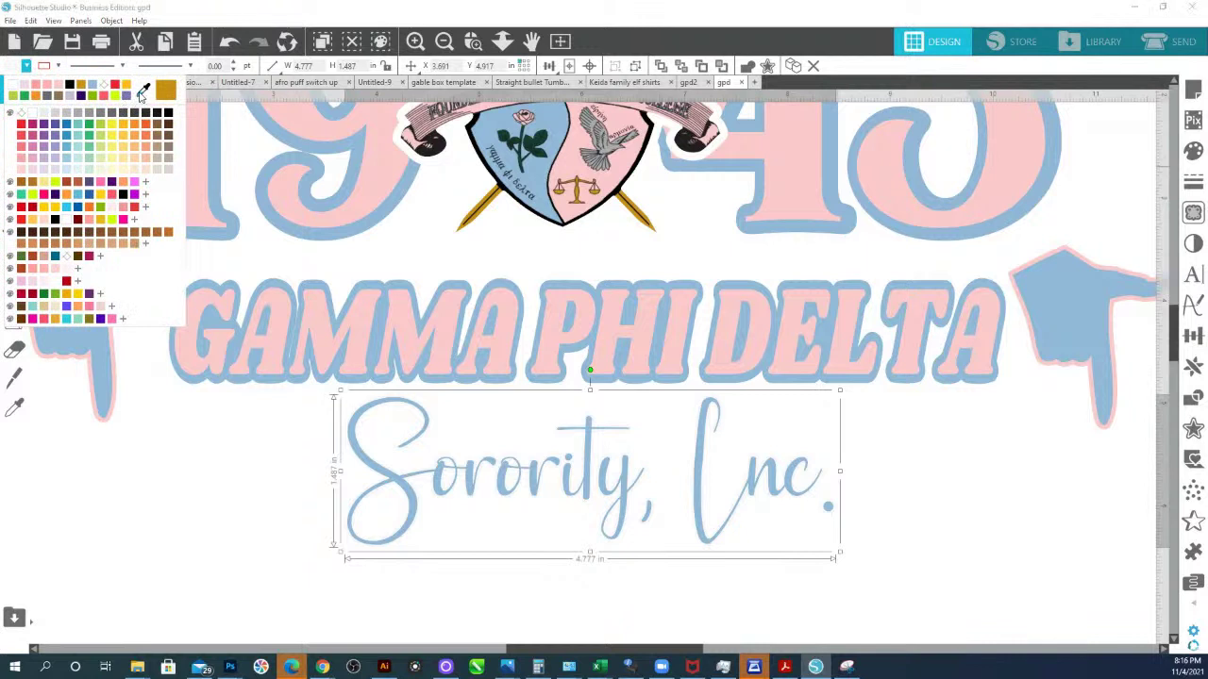
pyautogui.click(375, 460)
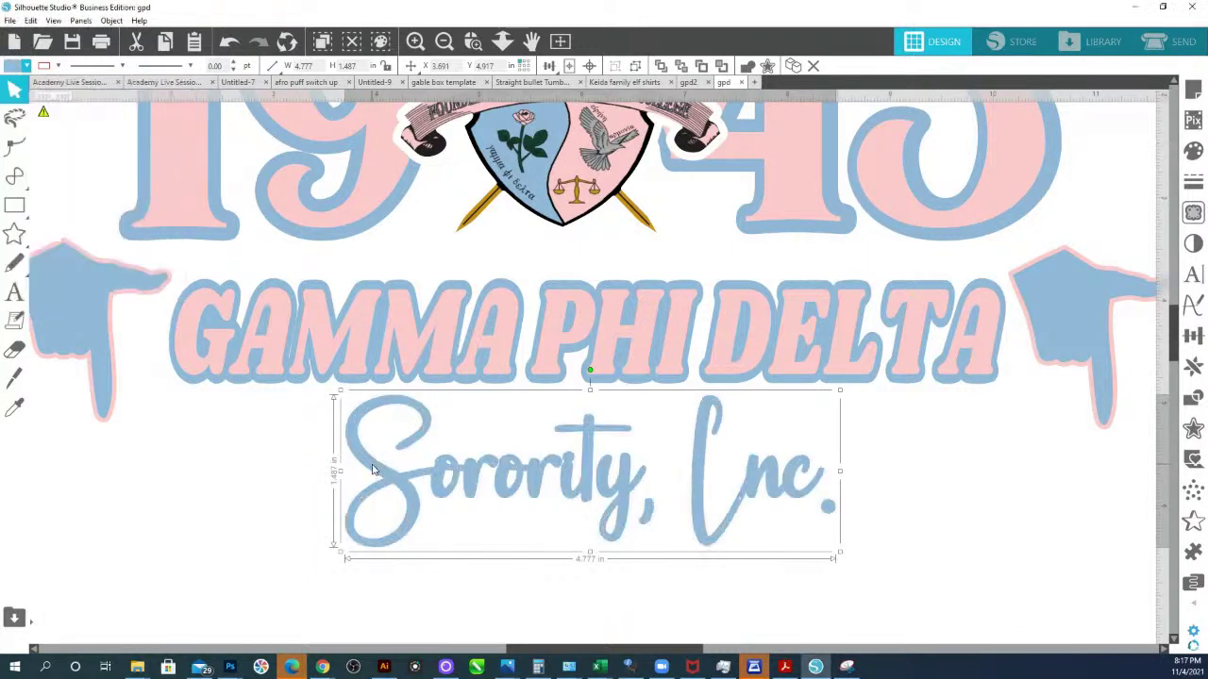
pyautogui.click(550, 507)
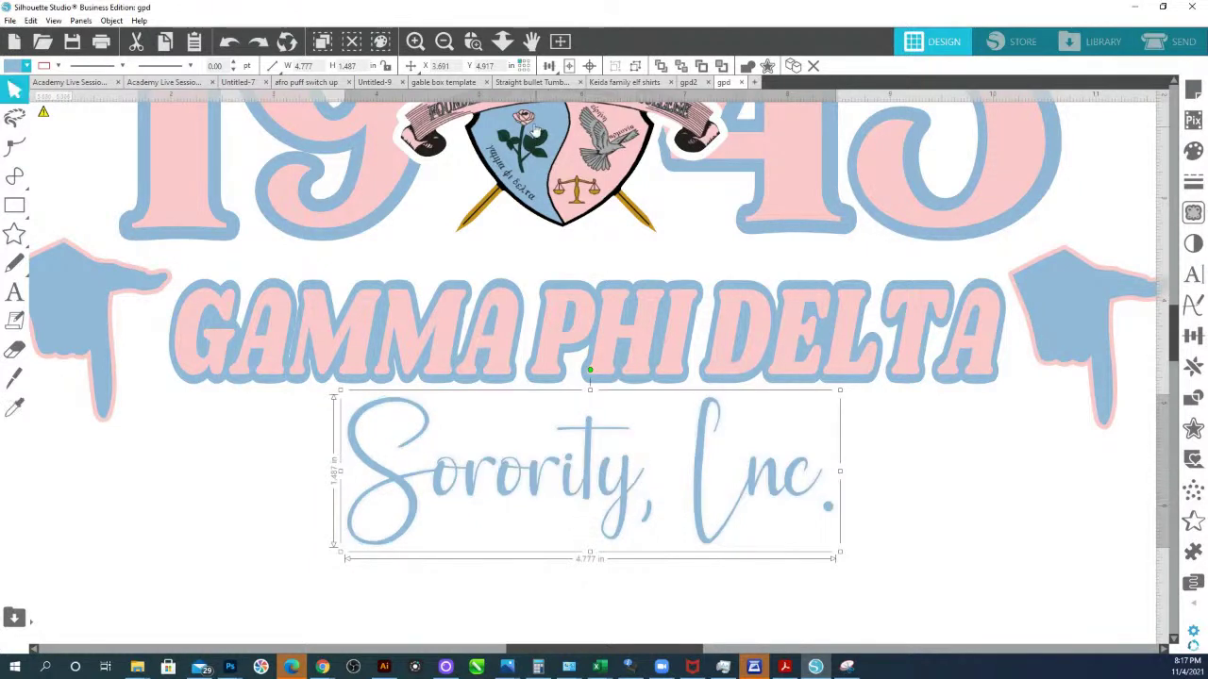
# - Start an outward offset with rounded corners on the blue "Sorority, Inc." script
pyautogui.scroll(2, 526, 429)
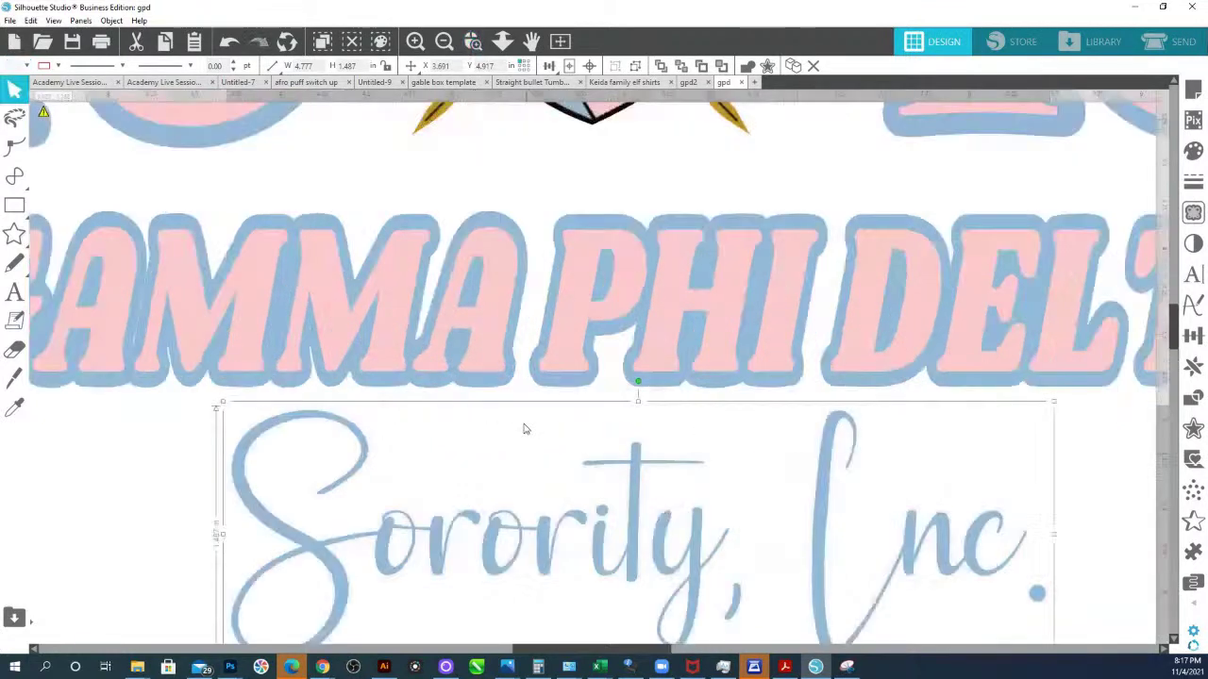
pyautogui.scroll(3, 526, 429)
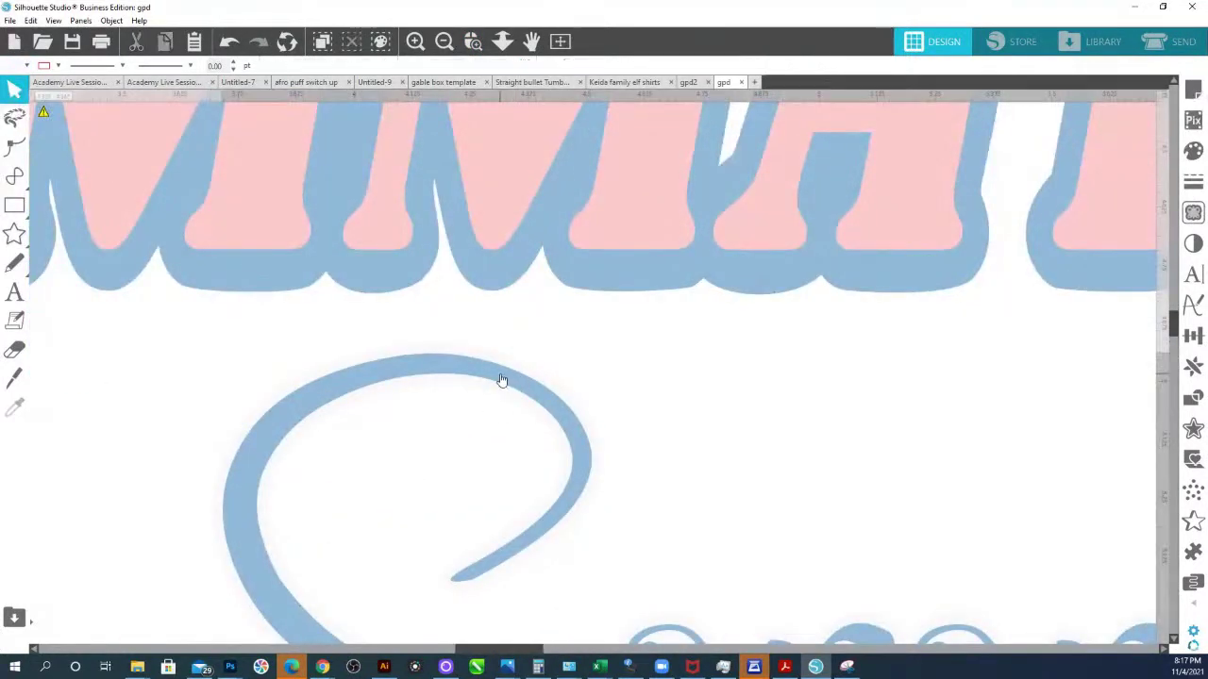
pyautogui.click(502, 380)
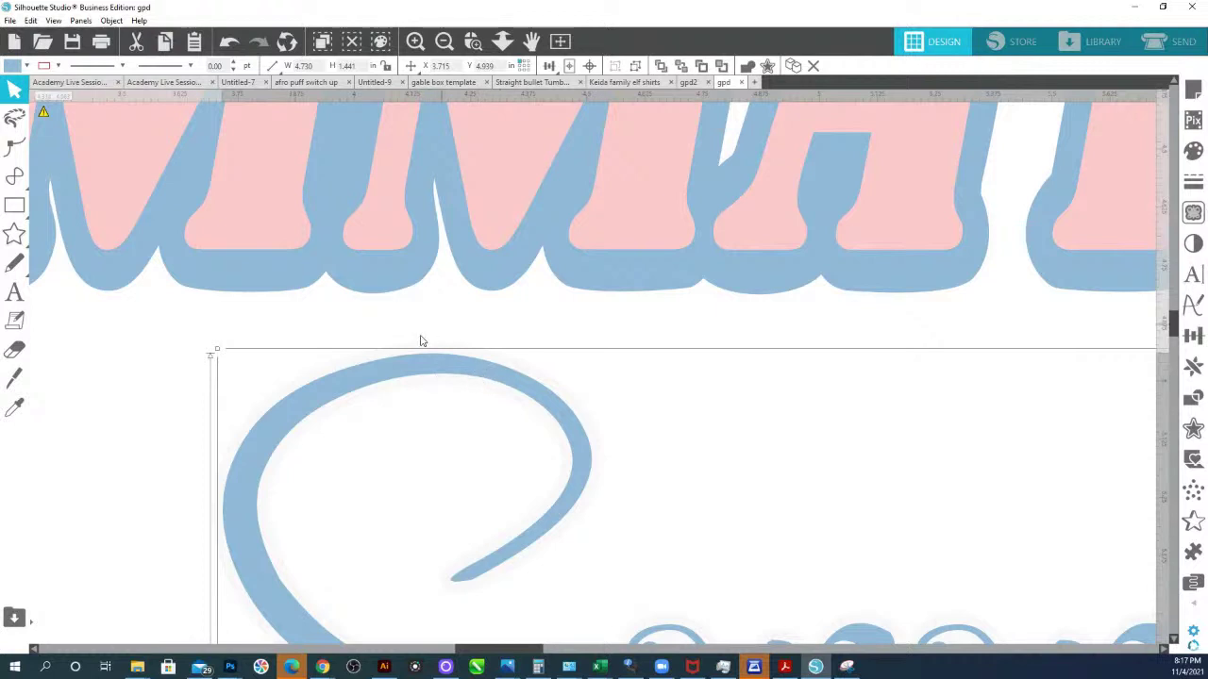
pyautogui.click(501, 40)
pyautogui.moveTo(588, 315); pyautogui.dragTo(613, 387)
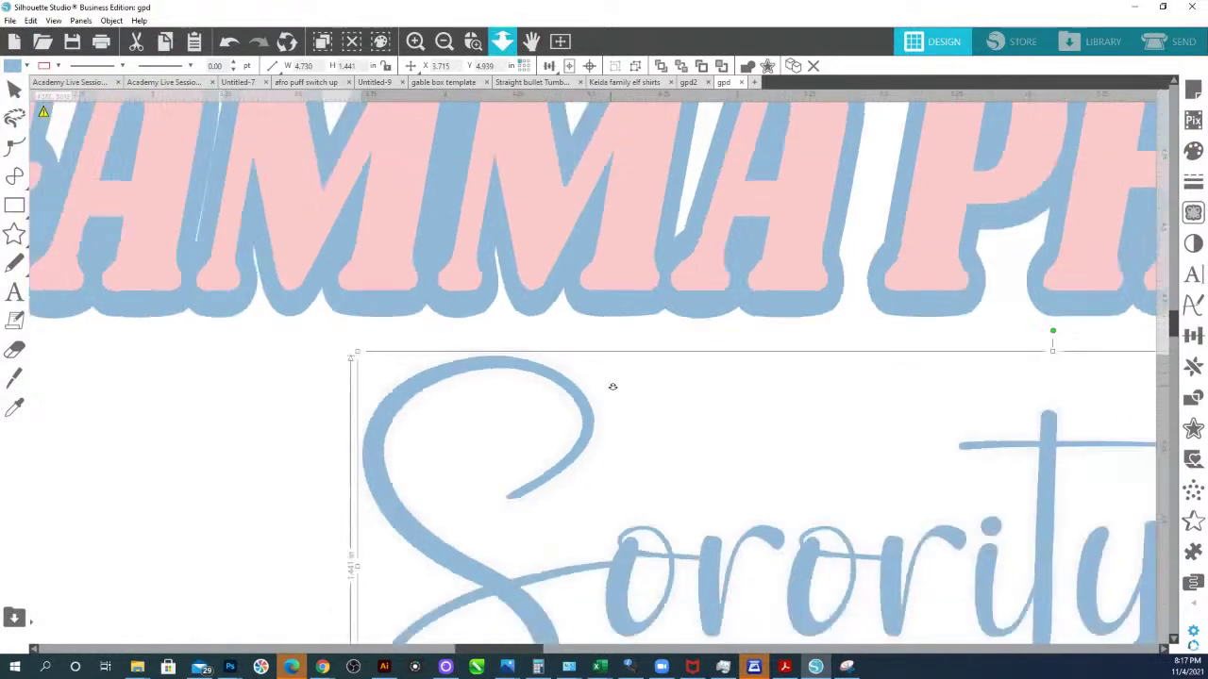
pyautogui.click(1192, 431)
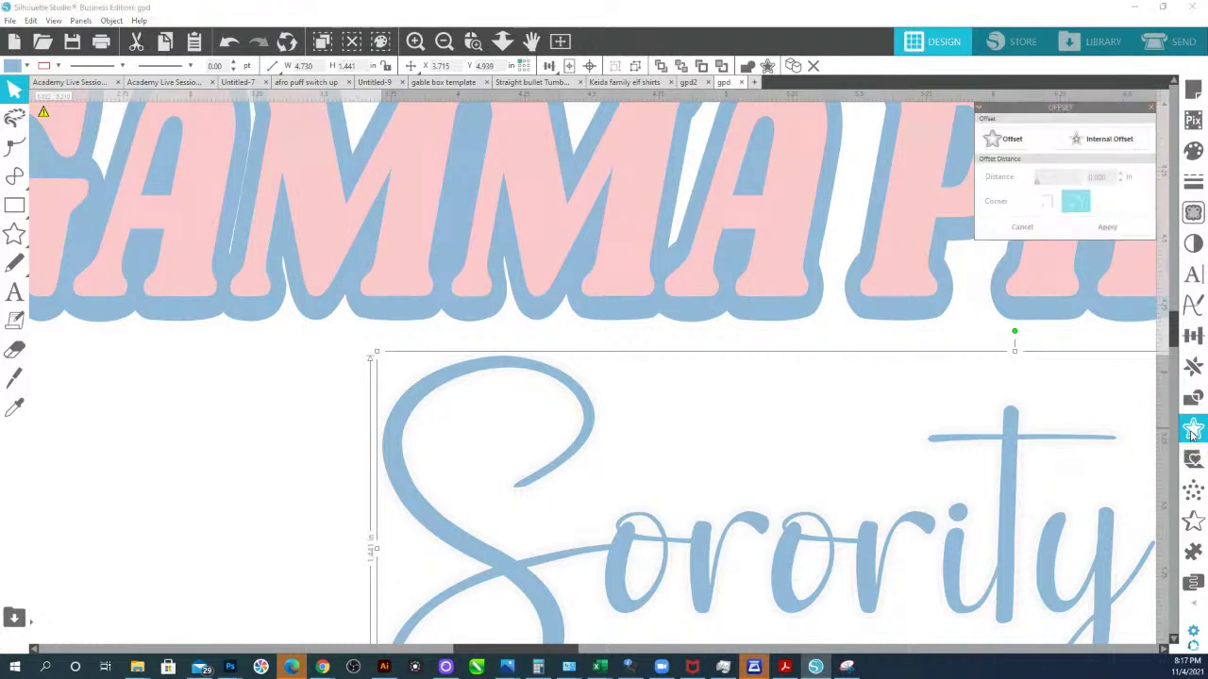
pyautogui.click(1010, 142)
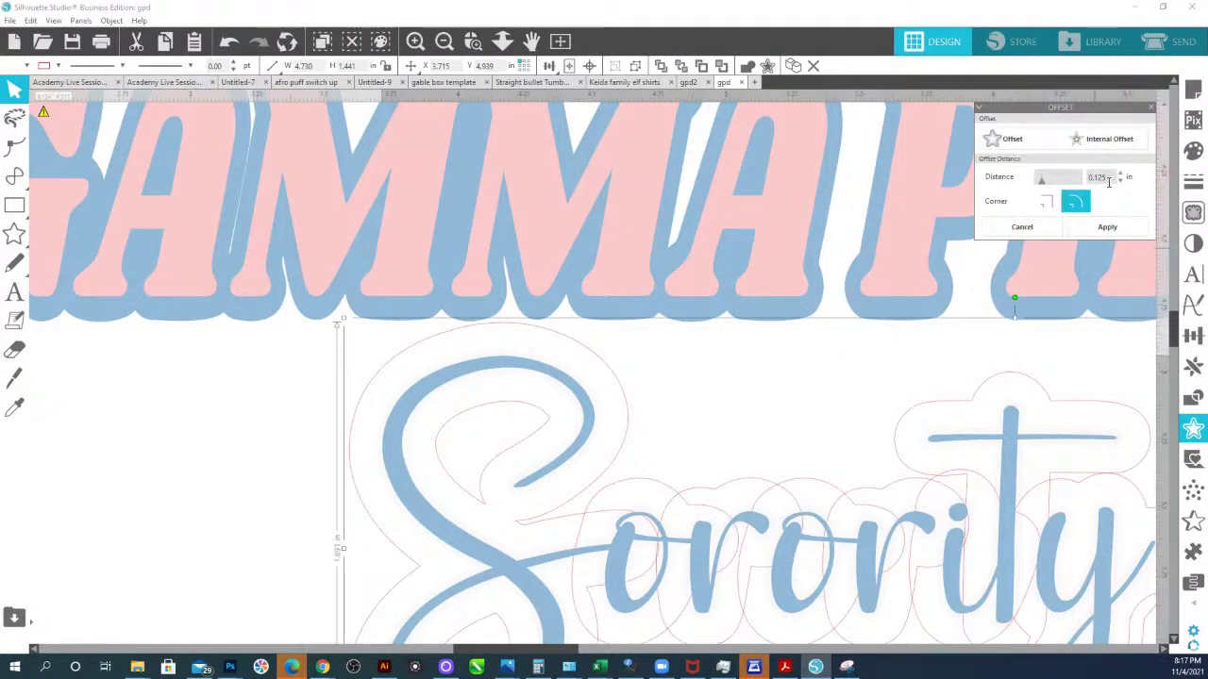
# - Preview the script's offset at a distance of .01 in
pyautogui.moveTo(1110, 182); pyautogui.dragTo(1064, 182)
pyautogui.press('BackSpace')
pyautogui.write('0.1125')
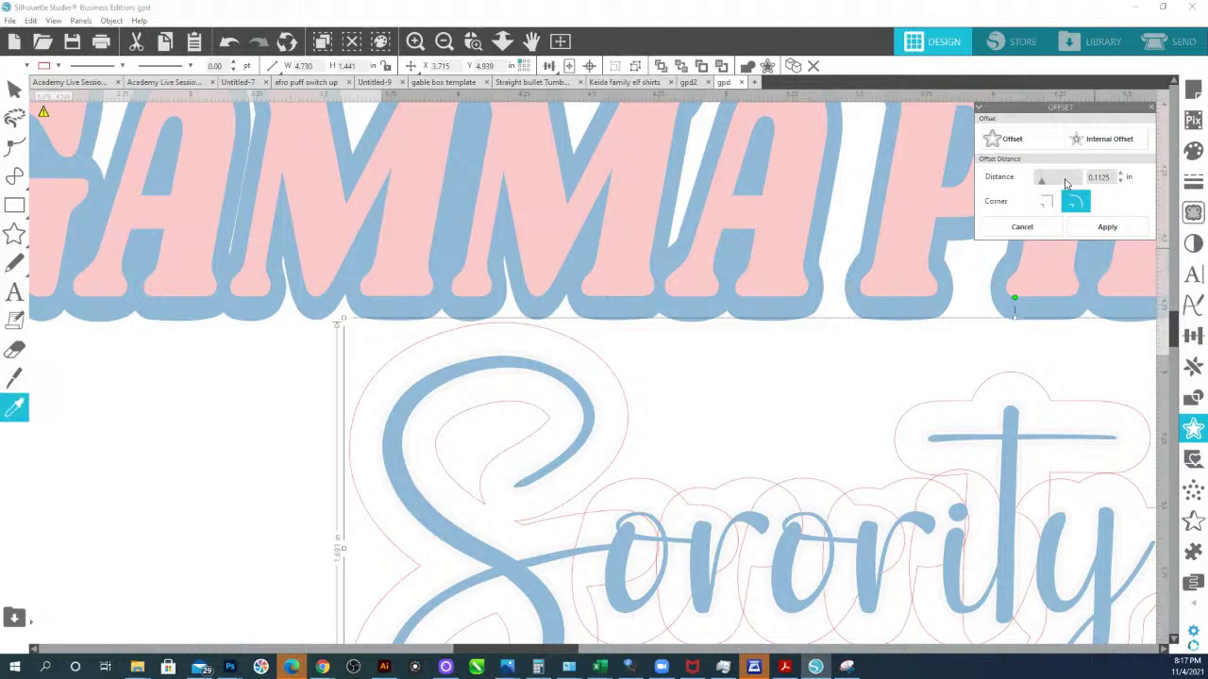
pyautogui.press('BackSpace')
pyautogui.press('BackSpace')
pyautogui.press('BackSpace')
pyautogui.press('BackSpace')
pyautogui.press('BackSpace')
pyautogui.press('BackSpace')
pyautogui.write('.01')
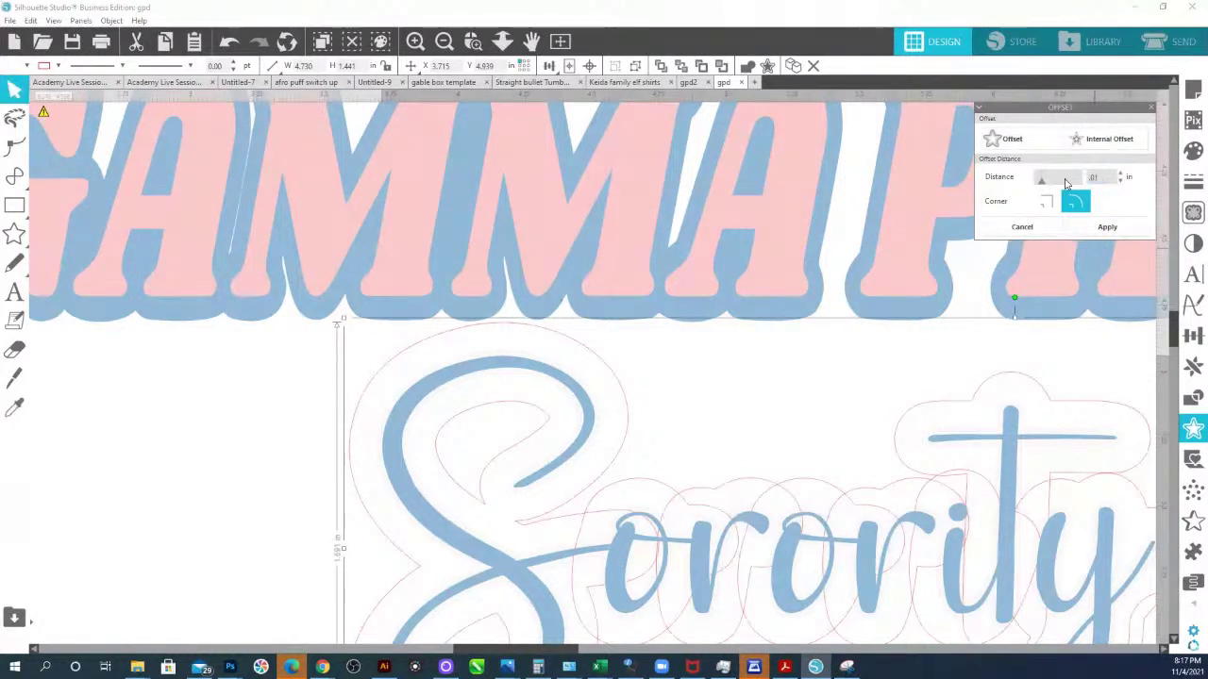
pyautogui.press('Return')
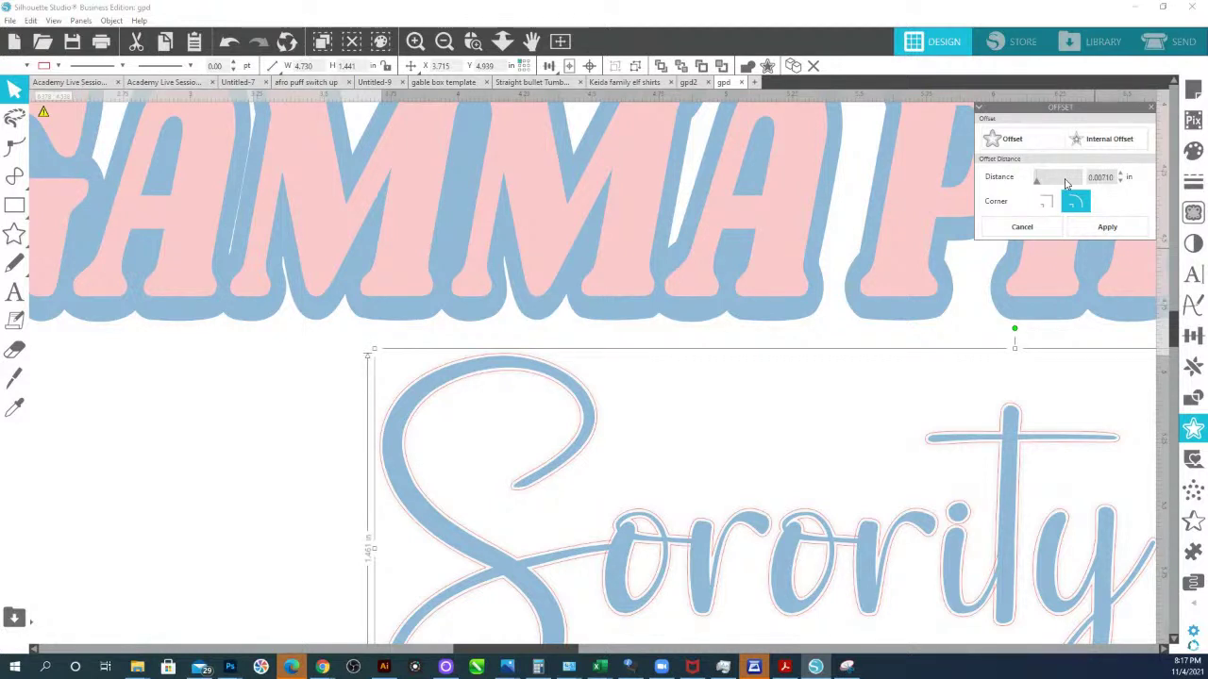
# - Reduce the script's offset distance to about 0.006 in and apply the offset
pyautogui.write('5')
pyautogui.press('Return')
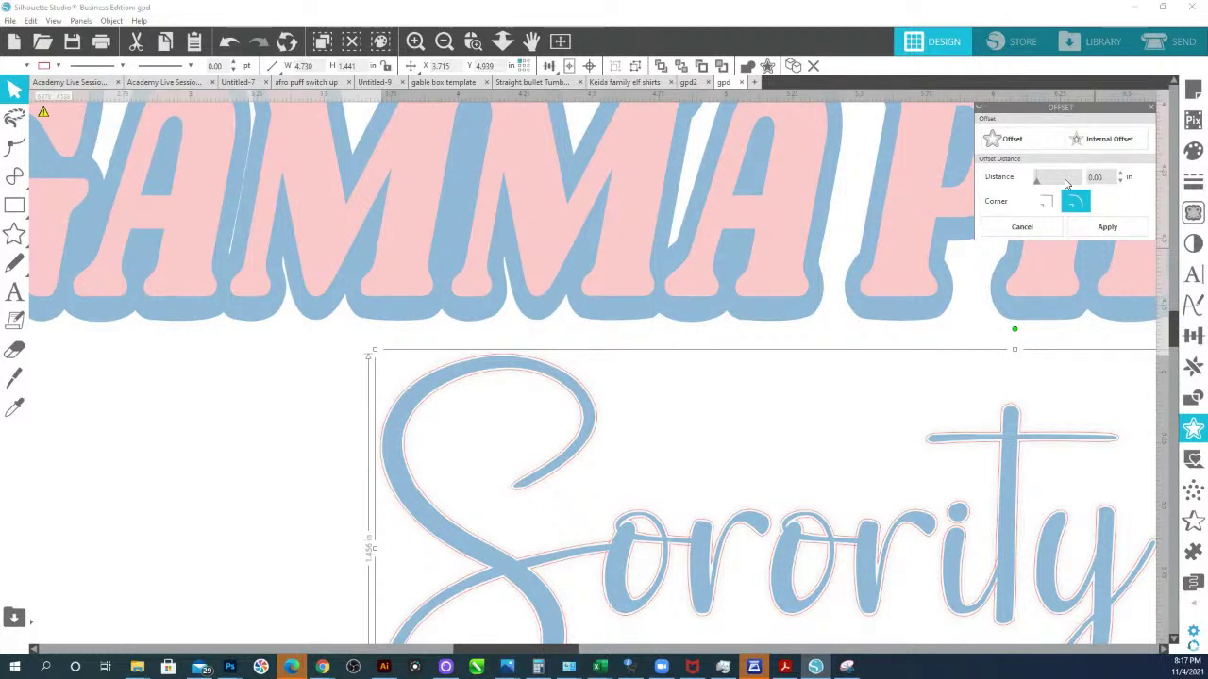
pyautogui.write('5')
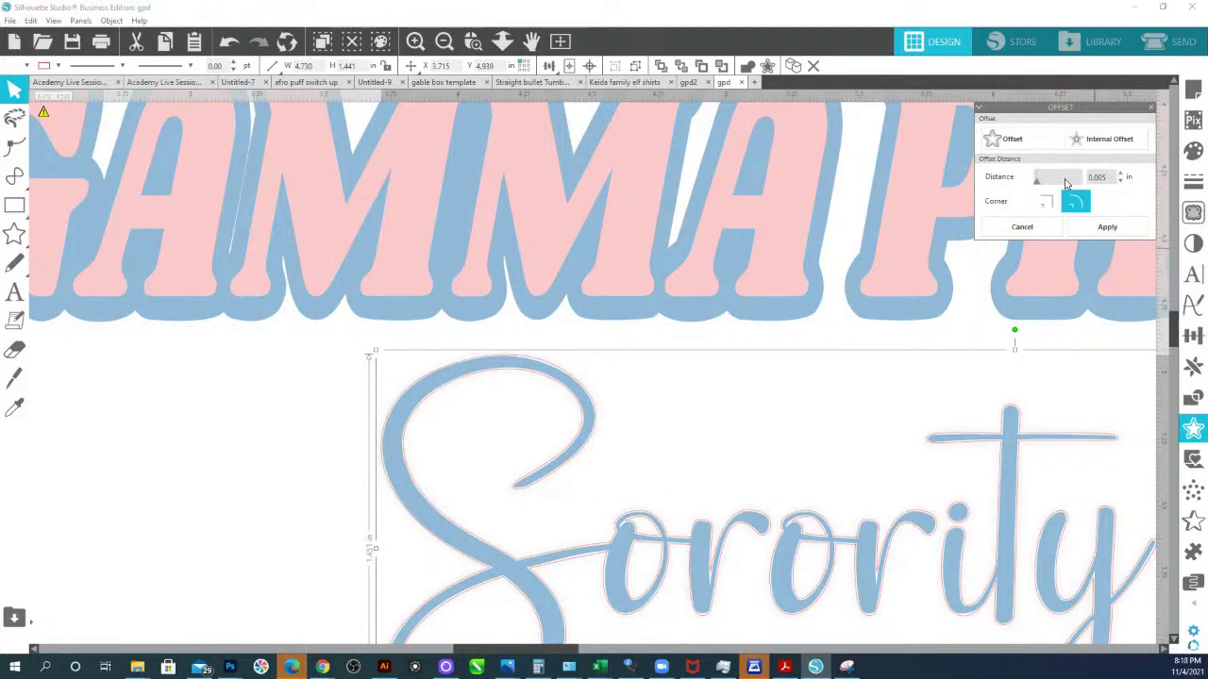
pyautogui.press('BackSpace')
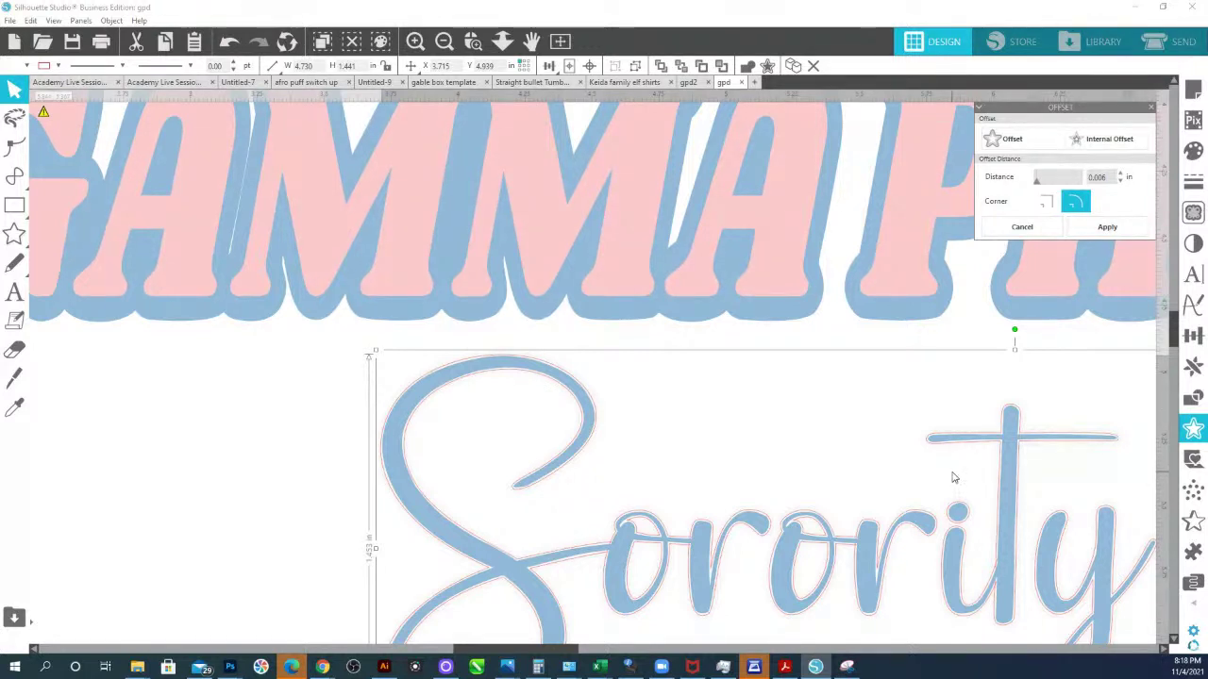
pyautogui.click(1125, 230)
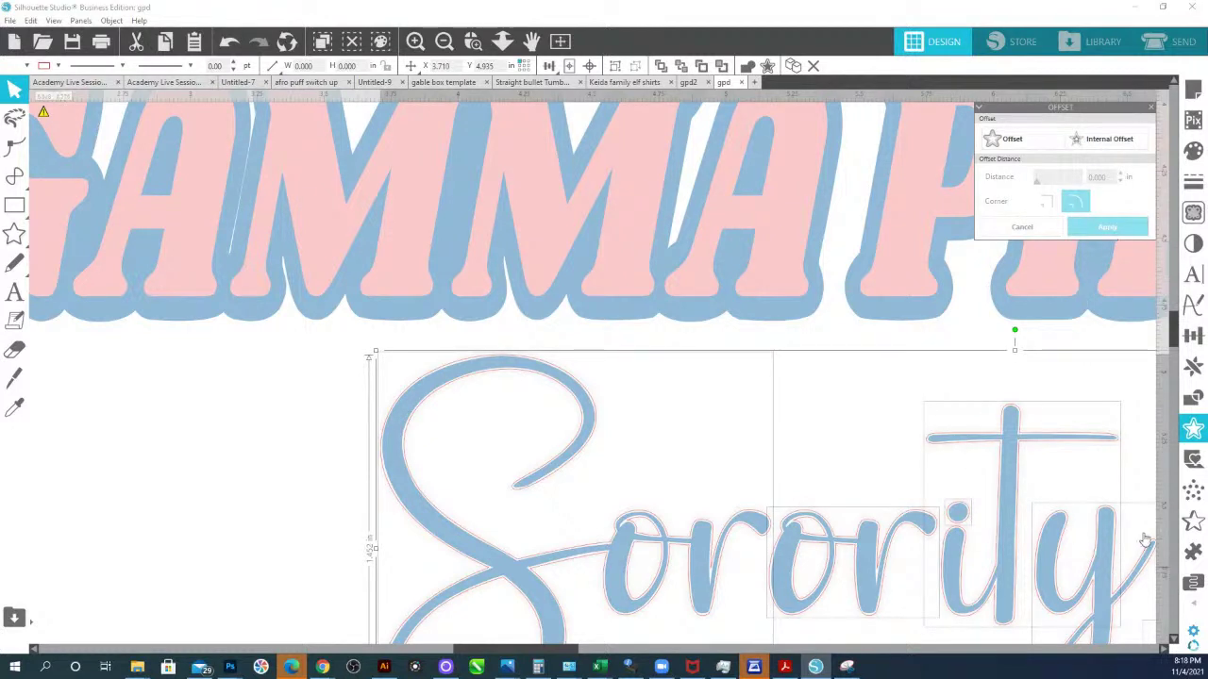
# - Group the new "Sorority, Inc." offset pieces and give them the lettering's blue fill with a transparent line color
pyautogui.click(620, 67)
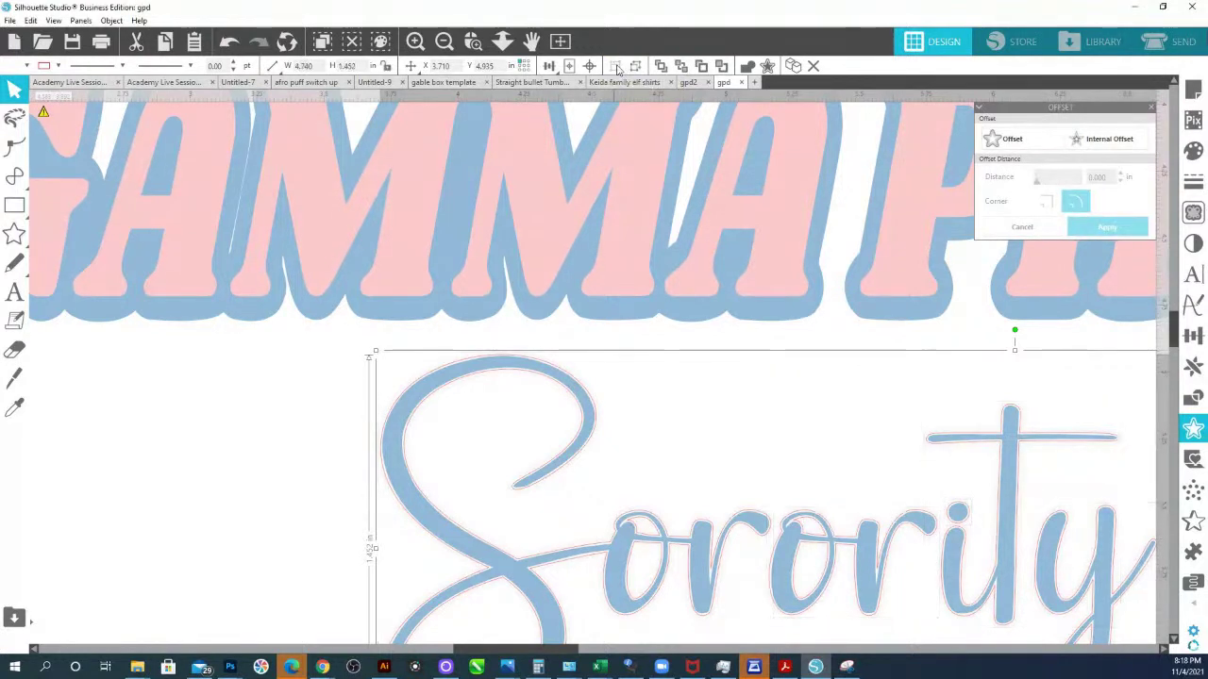
pyautogui.click(27, 65)
pyautogui.click(16, 87)
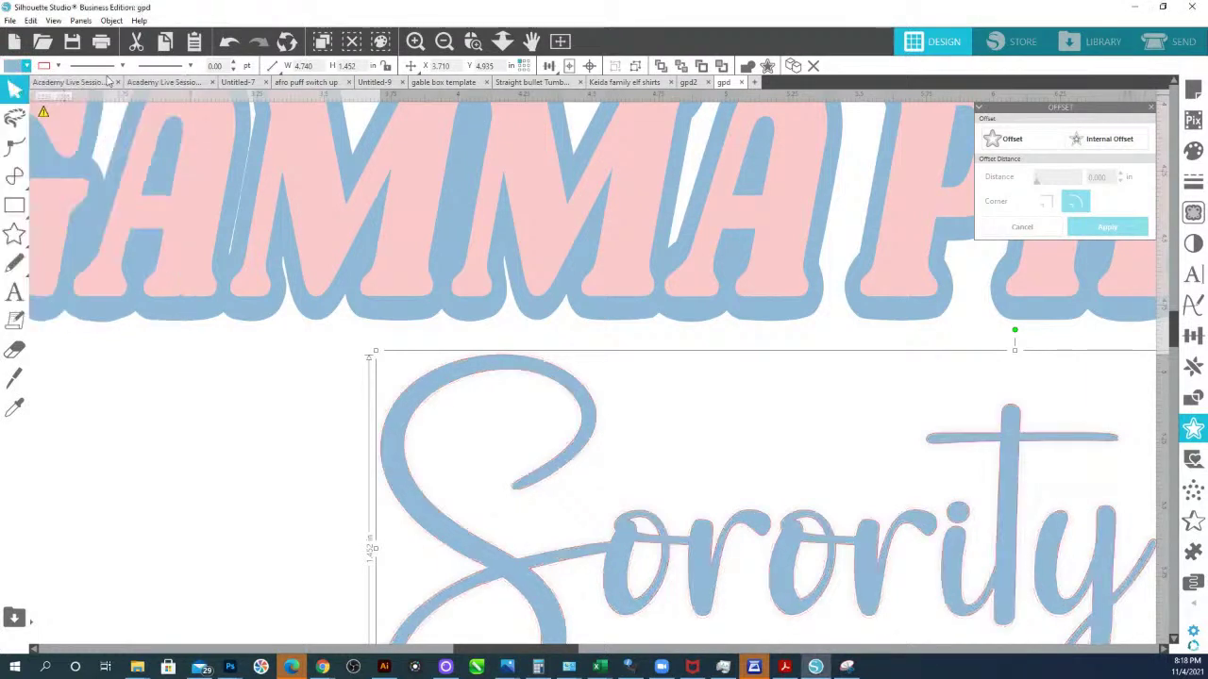
pyautogui.click(58, 66)
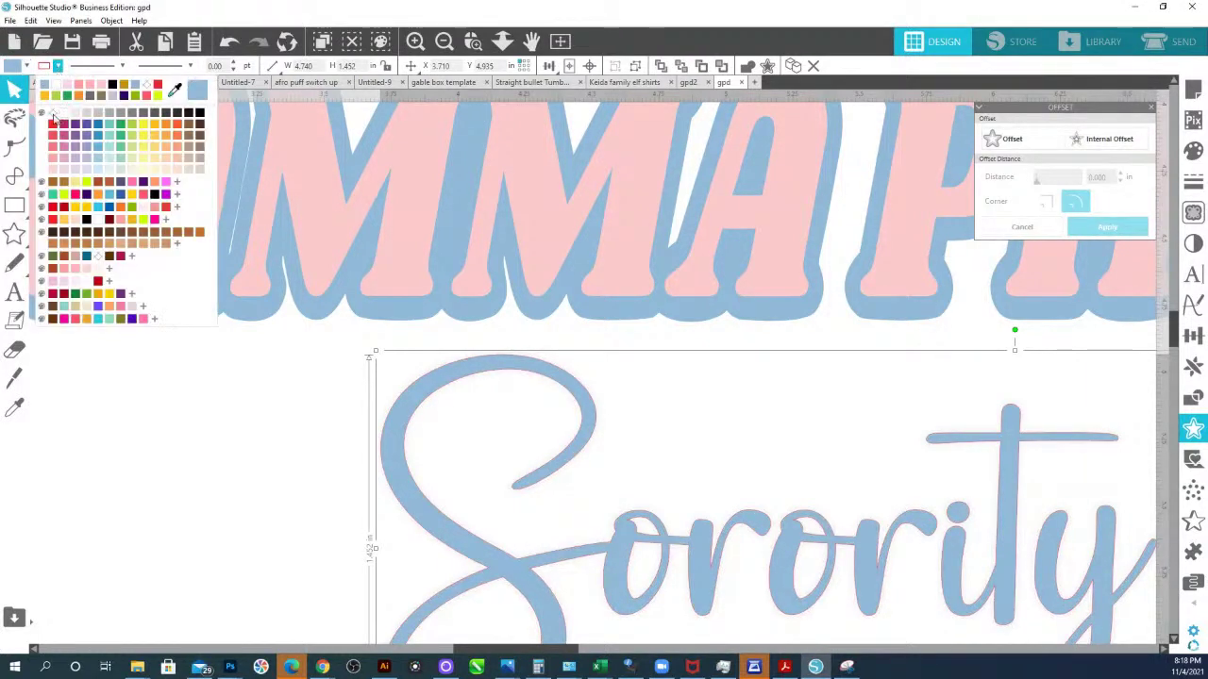
pyautogui.click(53, 115)
pyautogui.click(502, 41)
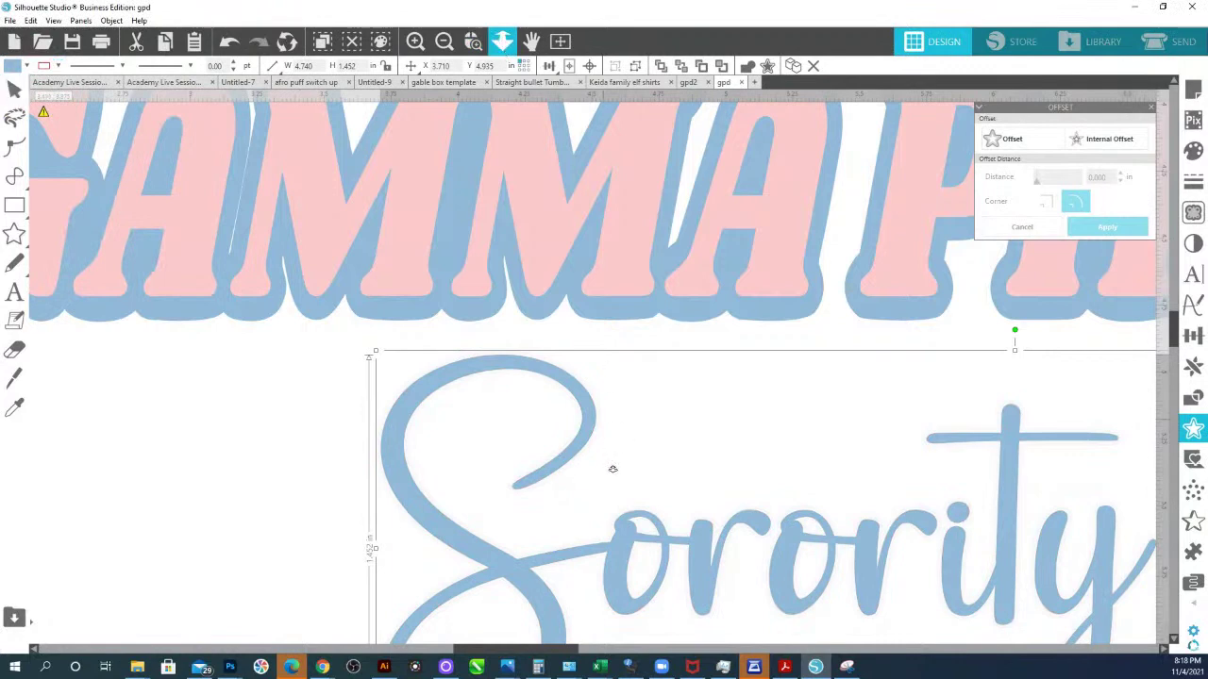
pyautogui.moveTo(613, 469); pyautogui.dragTo(627, 319)
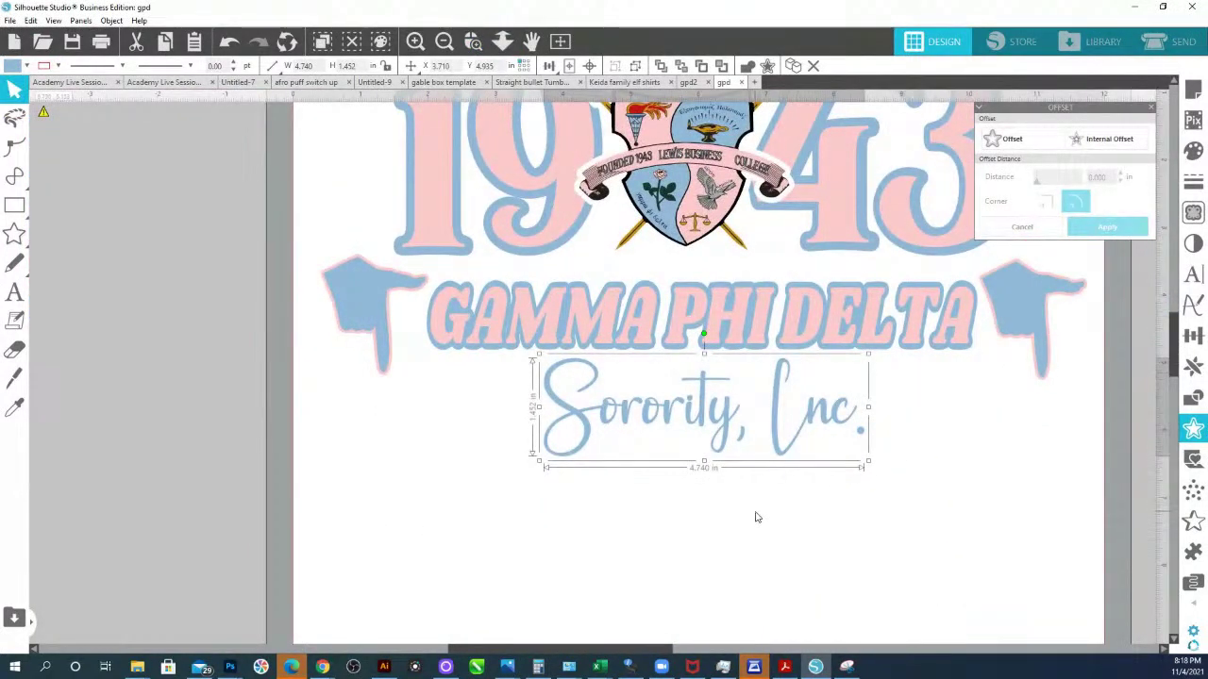
# - Move the original script down to the blank area at about Y 7.126 in and apply a slightly wider rounded offset to it
pyautogui.click(775, 418)
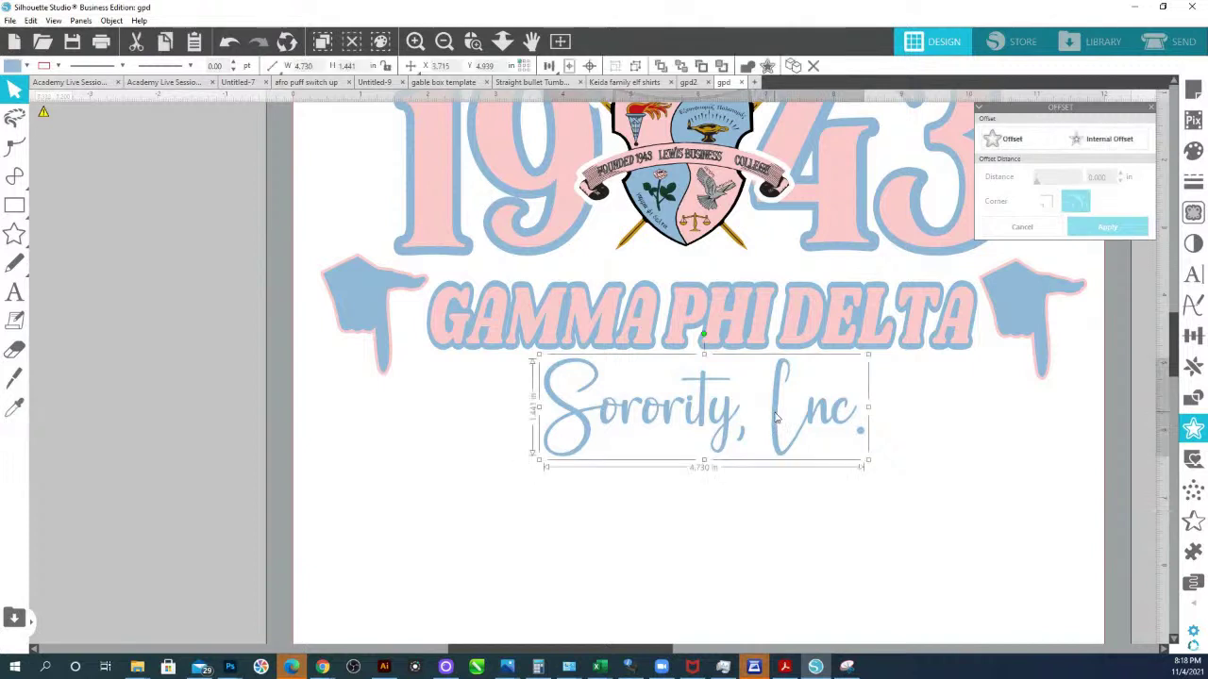
pyautogui.moveTo(775, 418); pyautogui.dragTo(778, 566)
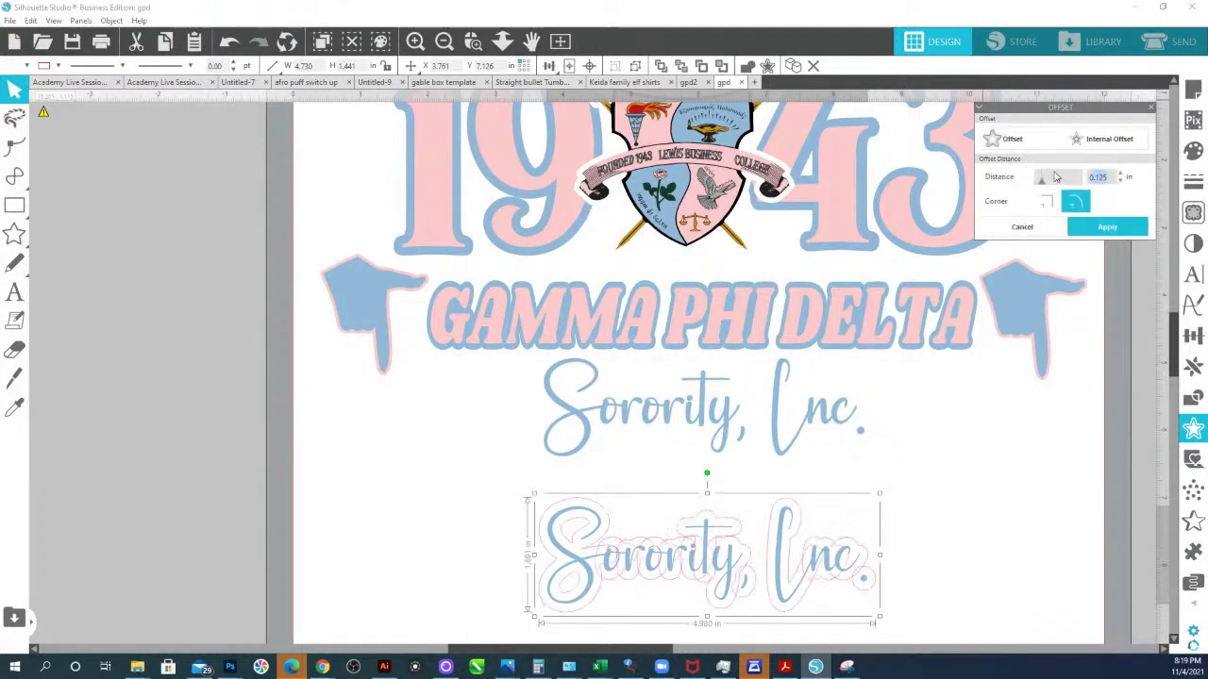
pyautogui.press('BackSpace')
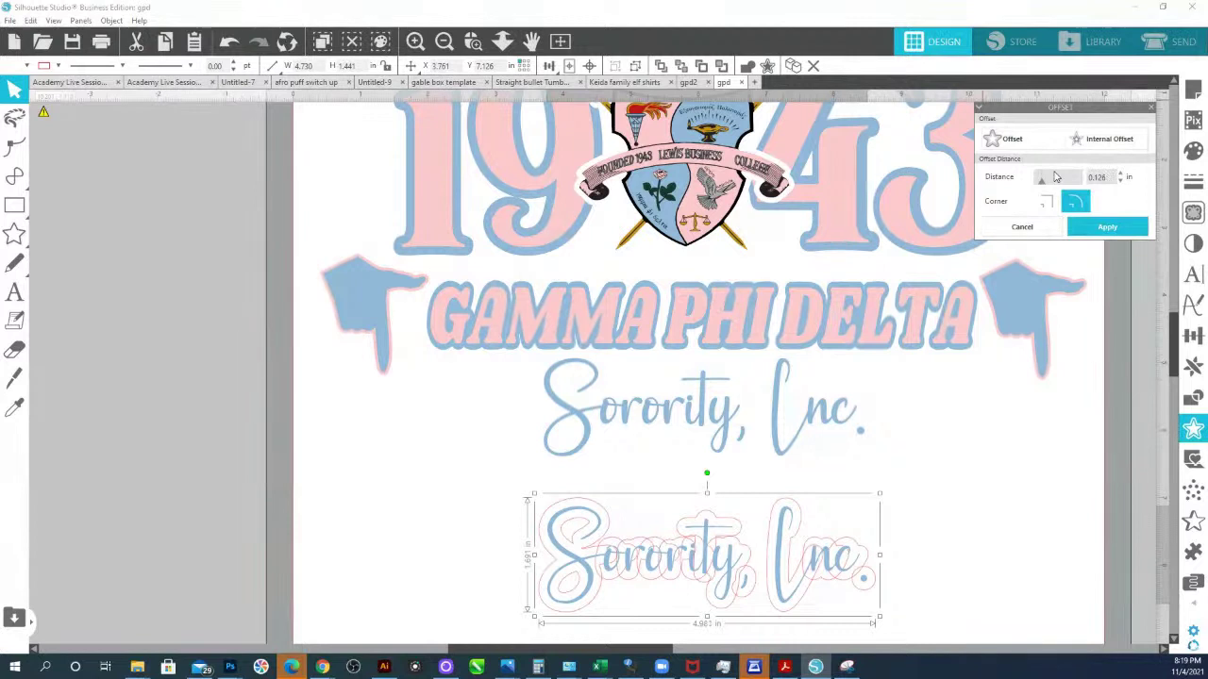
pyautogui.moveTo(1101, 179); pyautogui.dragTo(1064, 173)
pyautogui.press('BackSpace')
pyautogui.write('0')
pyautogui.press('Return')
pyautogui.click(1106, 228)
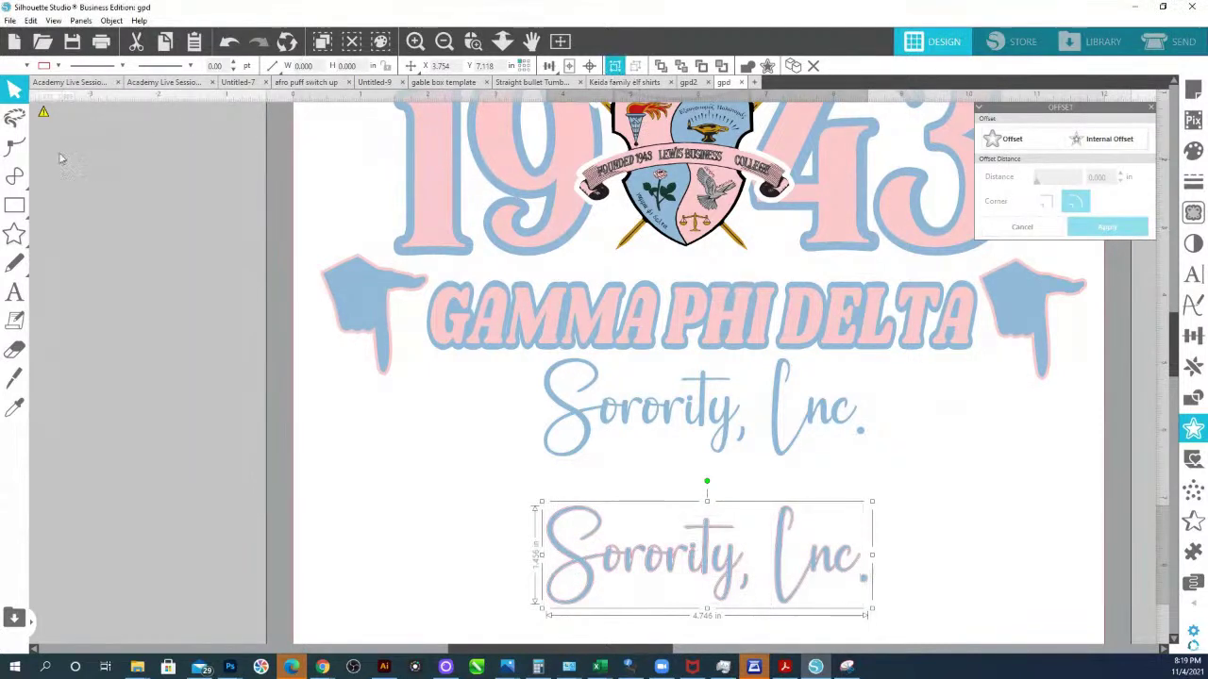
# - Fill the lower script's new offset with the same blue and make its line color transparent
pyautogui.click(29, 66)
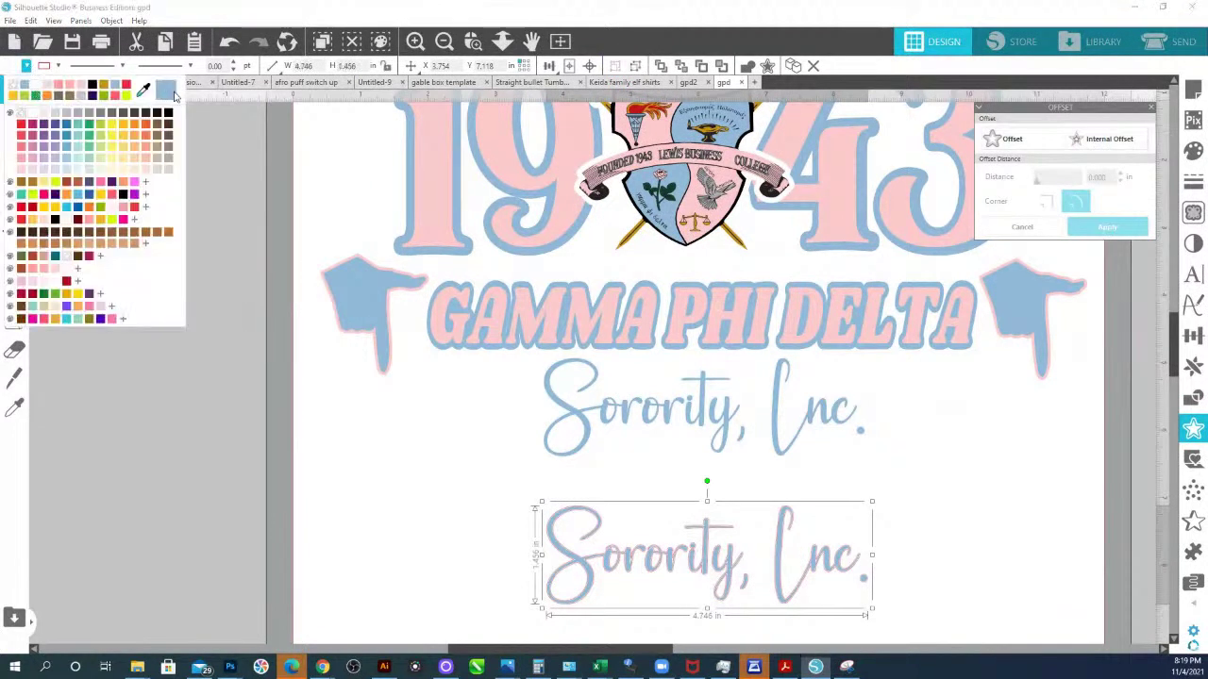
pyautogui.click(58, 66)
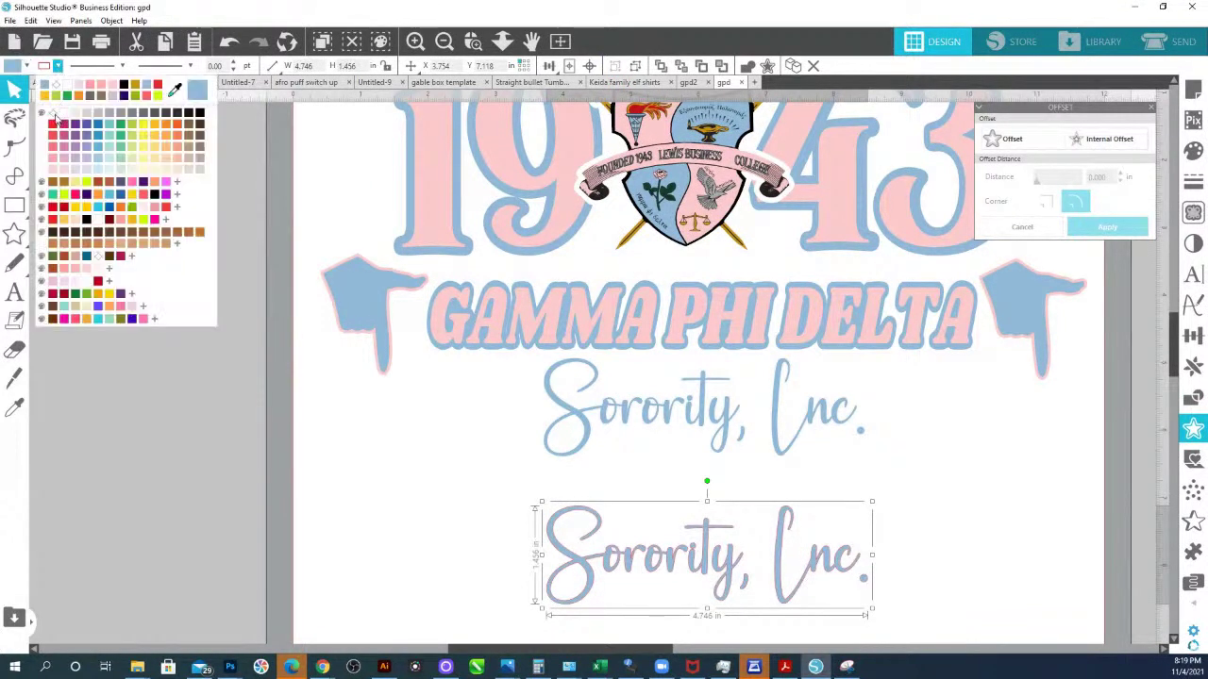
pyautogui.click(54, 114)
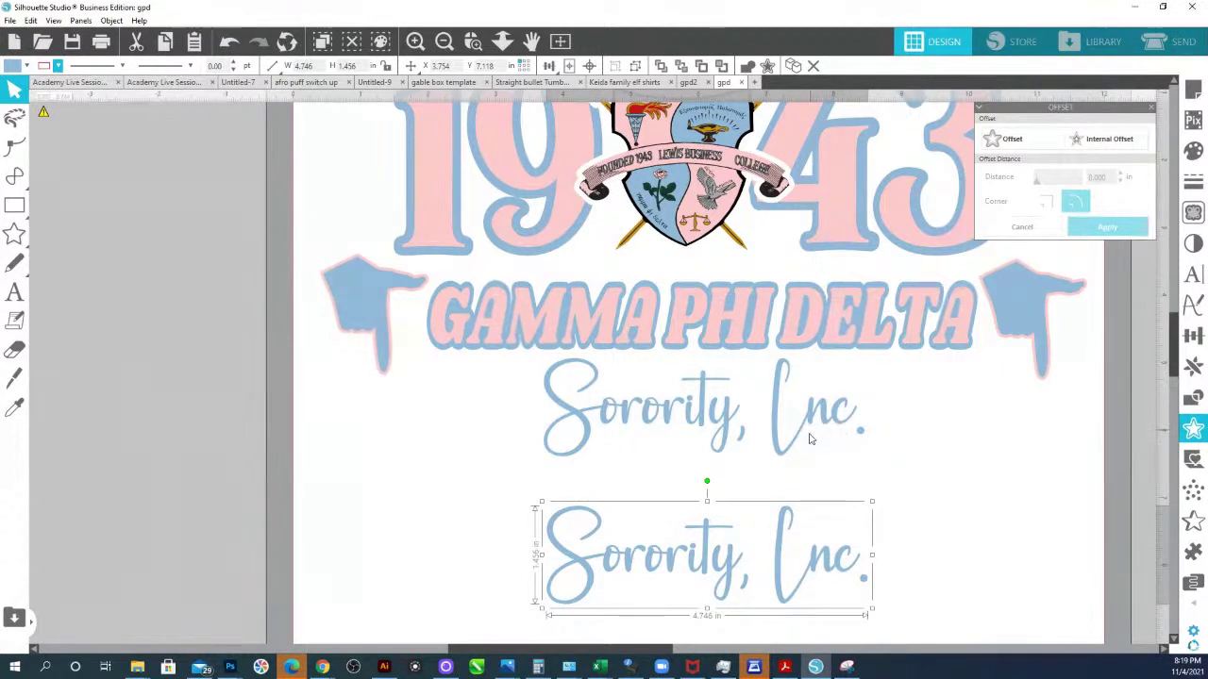
# - Move the spare script copies off the page and place the newly offset "Sorority, Inc." beneath "GAMMA PHI DELTA" at about Y 5.006 in
pyautogui.moveTo(814, 431); pyautogui.dragTo(420, 396)
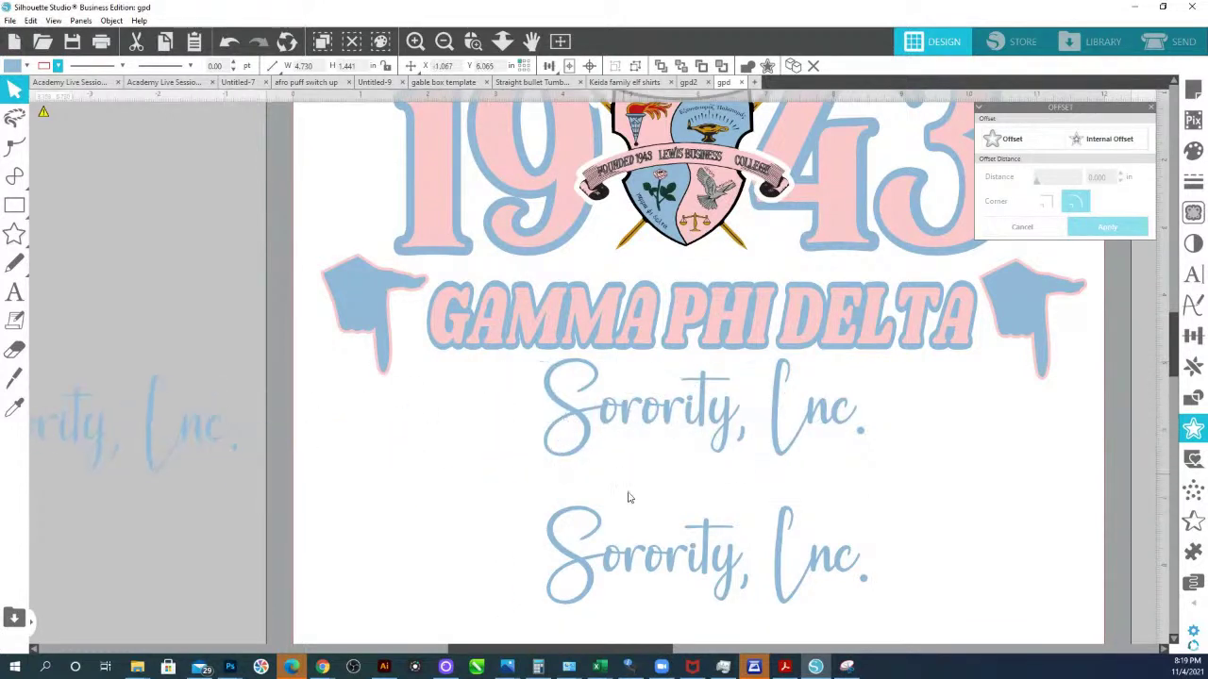
pyautogui.moveTo(629, 497); pyautogui.dragTo(164, 472)
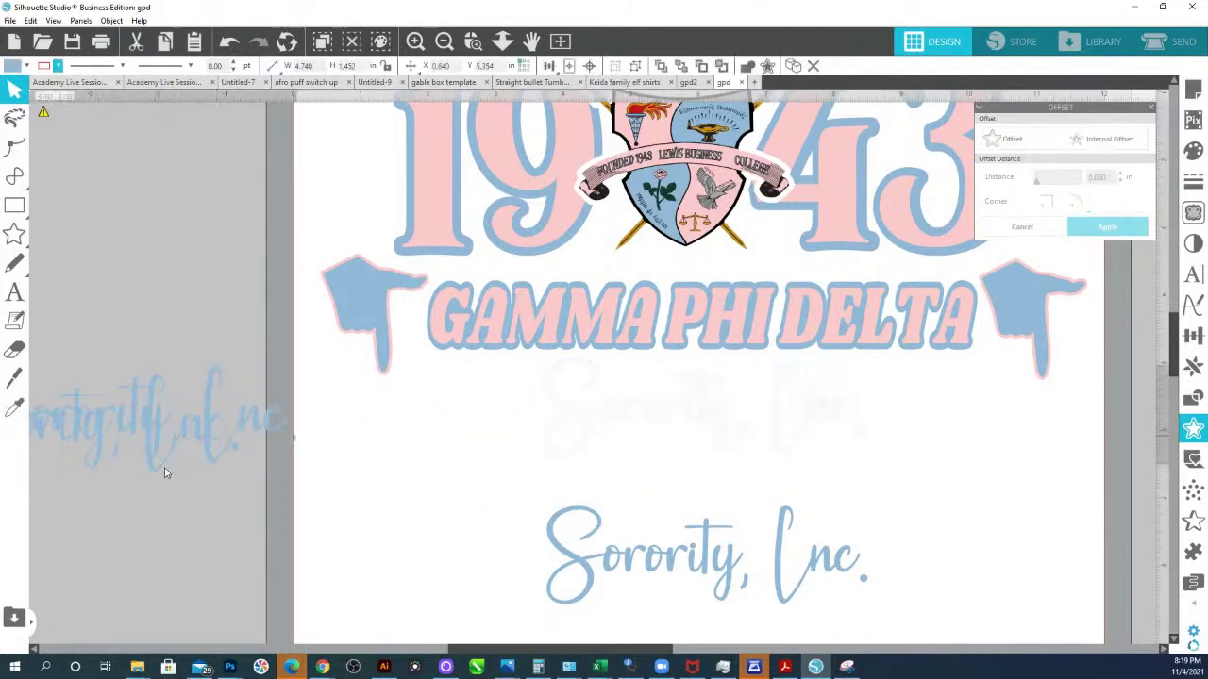
pyautogui.click(594, 581)
pyautogui.moveTo(561, 546); pyautogui.dragTo(596, 430)
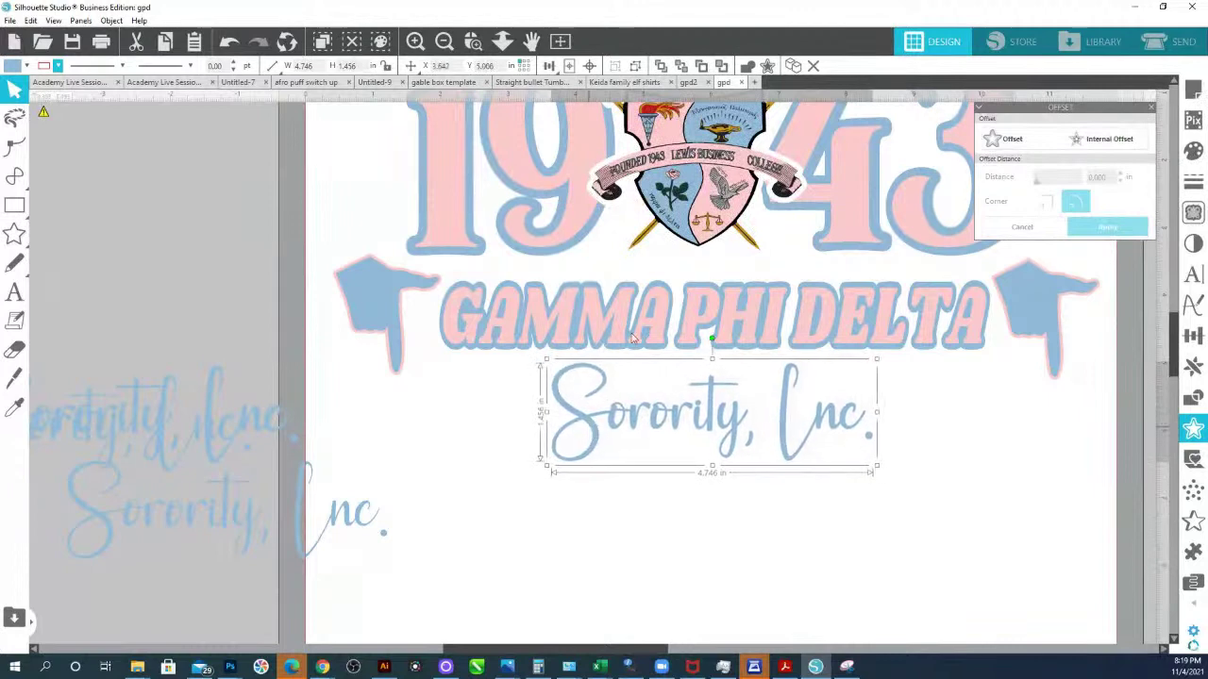
# - Center the blue "Sorority, Inc." script on the larger offset shape behind it
pyautogui.click(473, 40)
pyautogui.click(703, 429)
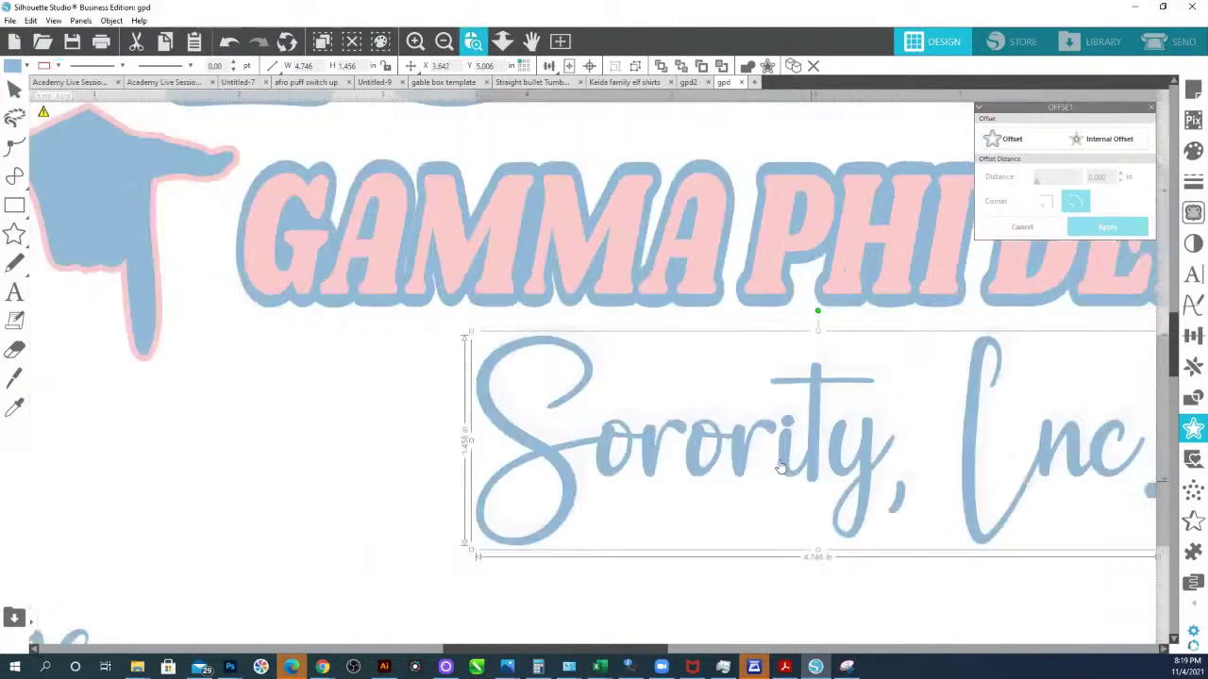
pyautogui.moveTo(809, 401); pyautogui.dragTo(825, 386)
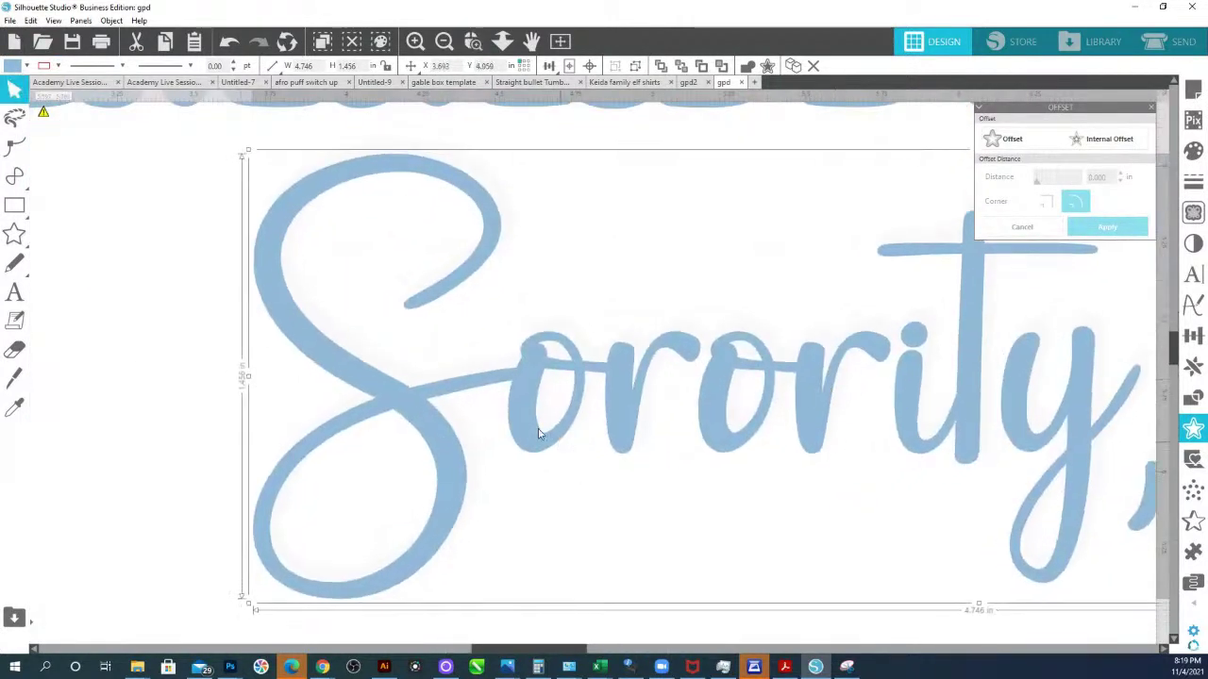
pyautogui.moveTo(111, 318); pyautogui.dragTo(343, 314)
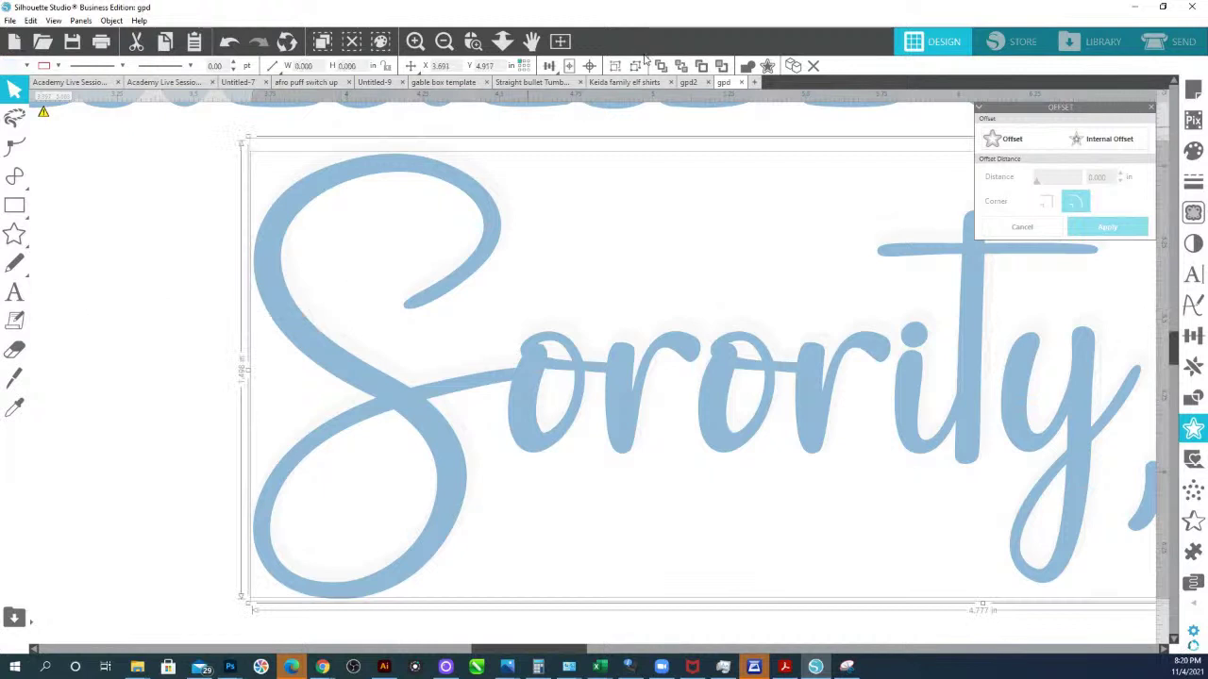
pyautogui.click(591, 66)
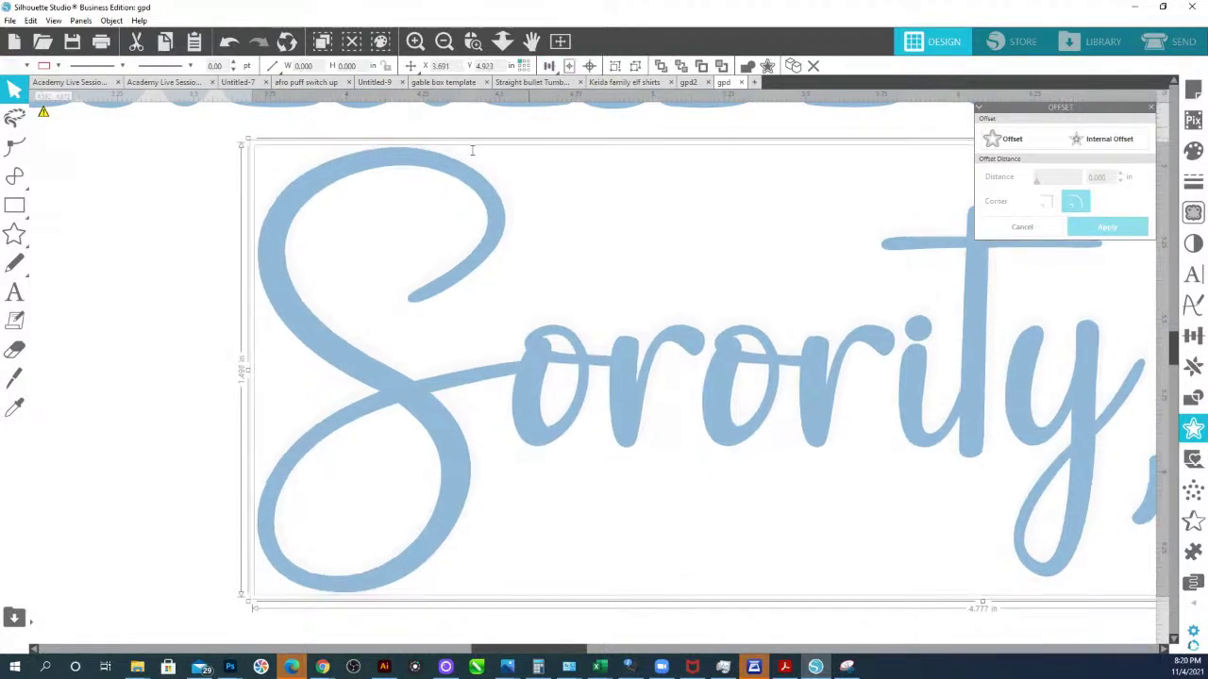
pyautogui.click(586, 200)
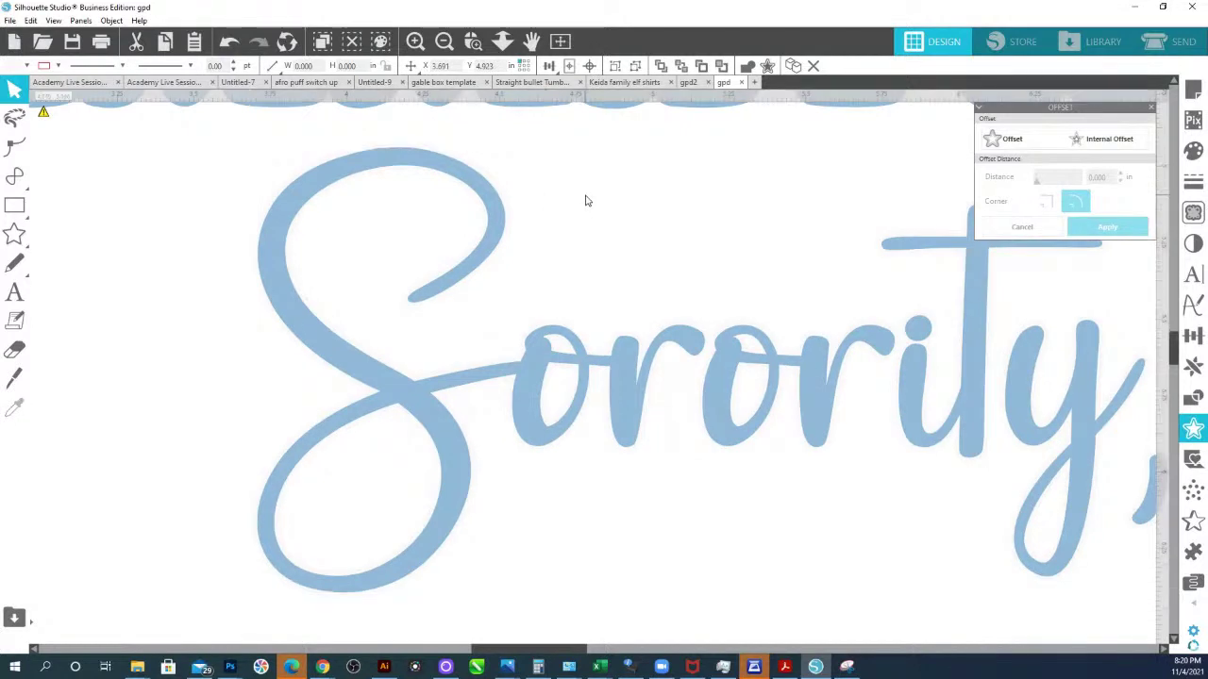
# - Give the larger offset shape behind the "Sorority, Inc." script a visible line color
pyautogui.click(475, 170)
pyautogui.click(58, 66)
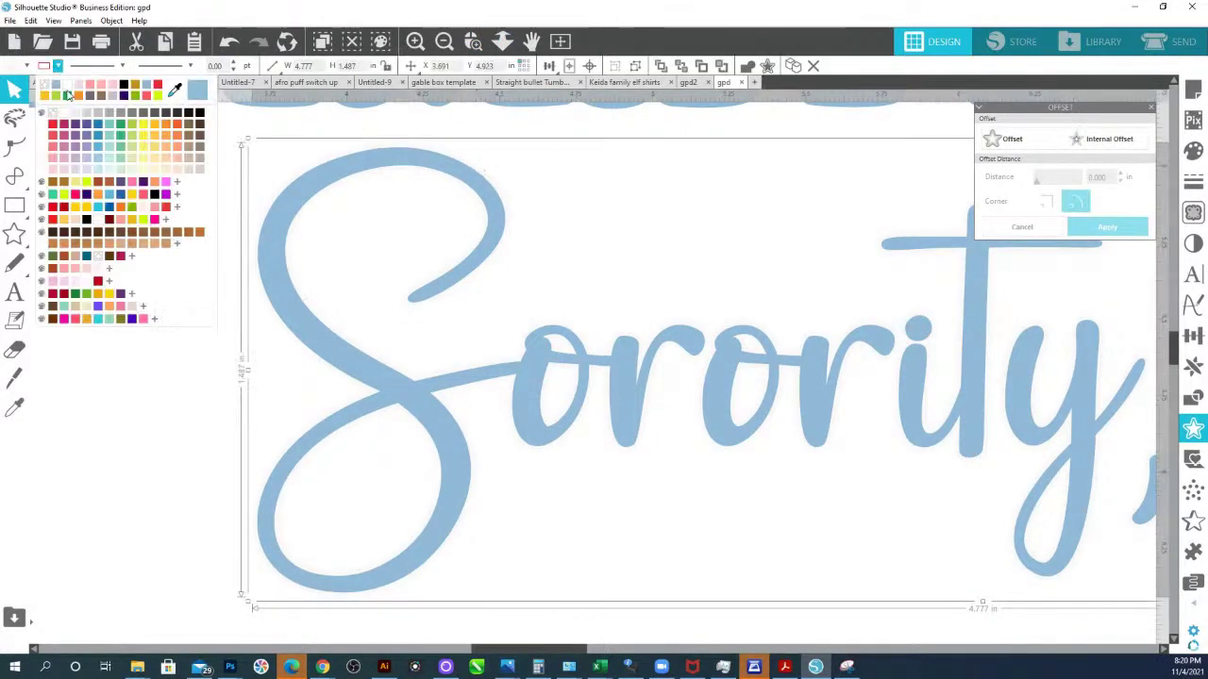
pyautogui.click(62, 121)
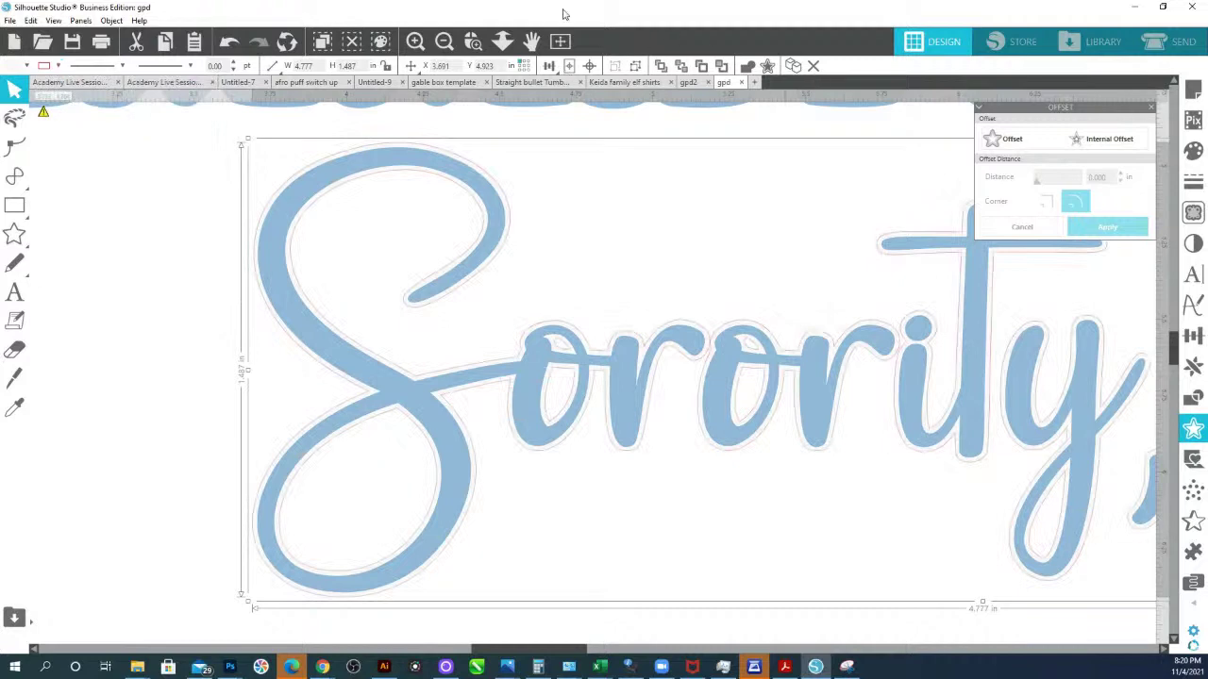
# - Move the spare "Sorority, Inc." copies farther off the page, near the spare blue hands
pyautogui.click(501, 41)
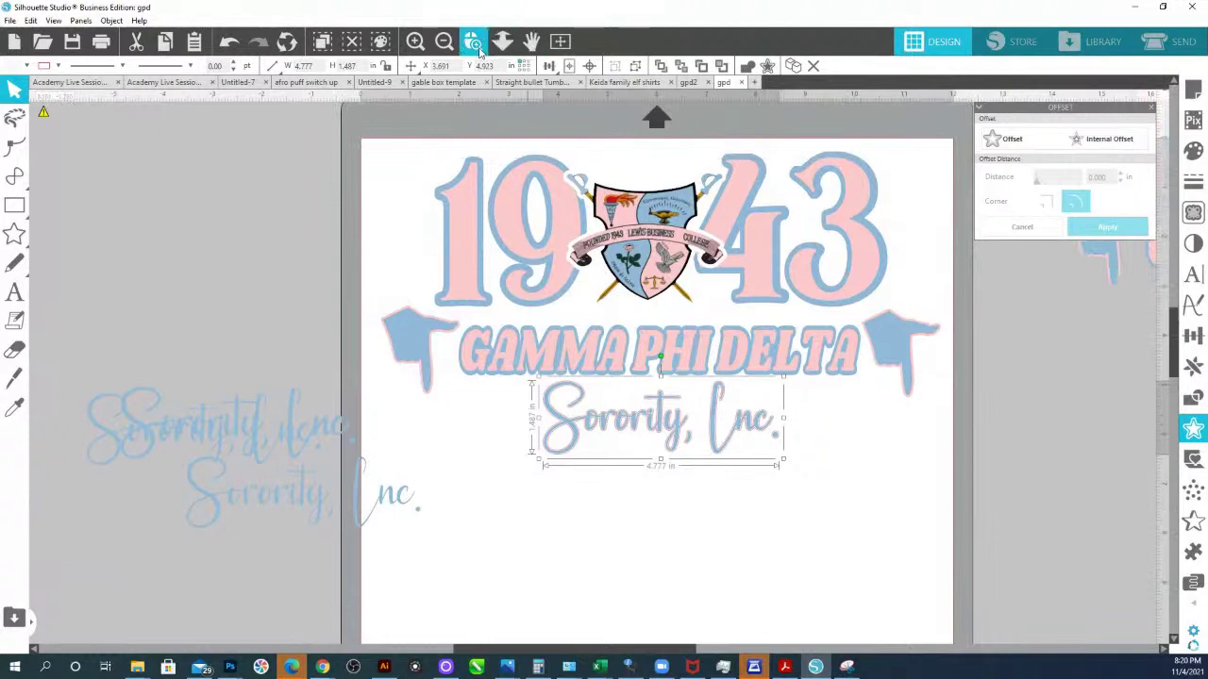
pyautogui.moveTo(421, 140); pyautogui.dragTo(879, 277)
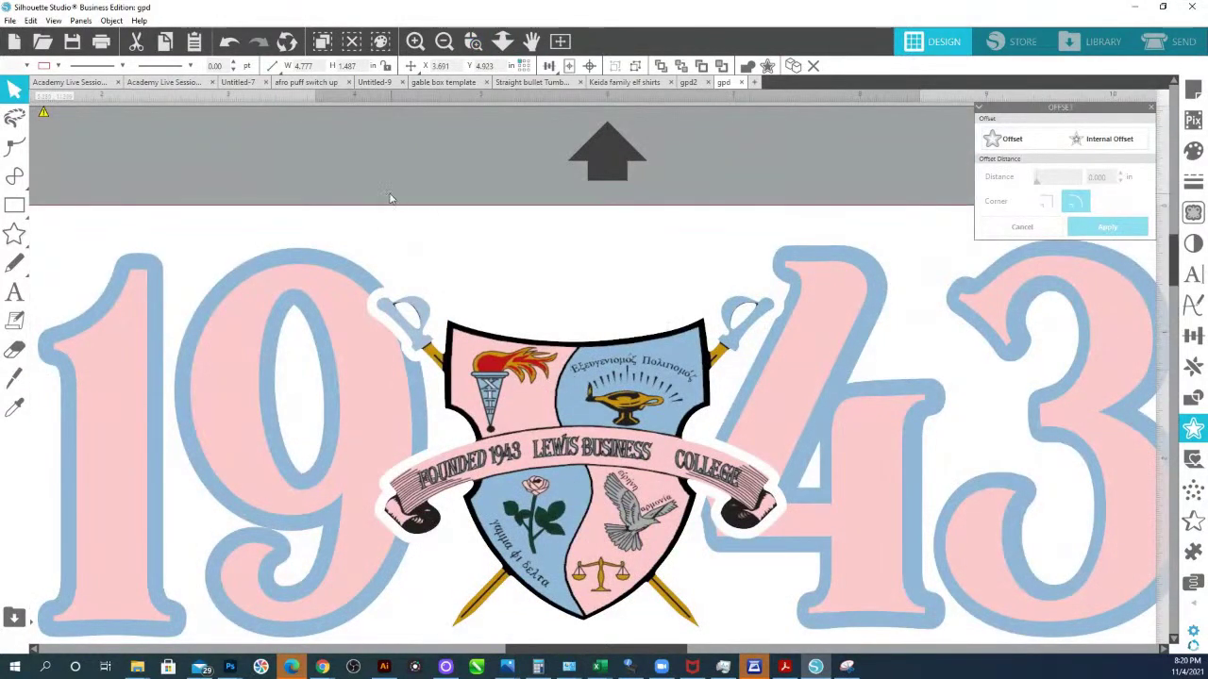
pyautogui.click(502, 41)
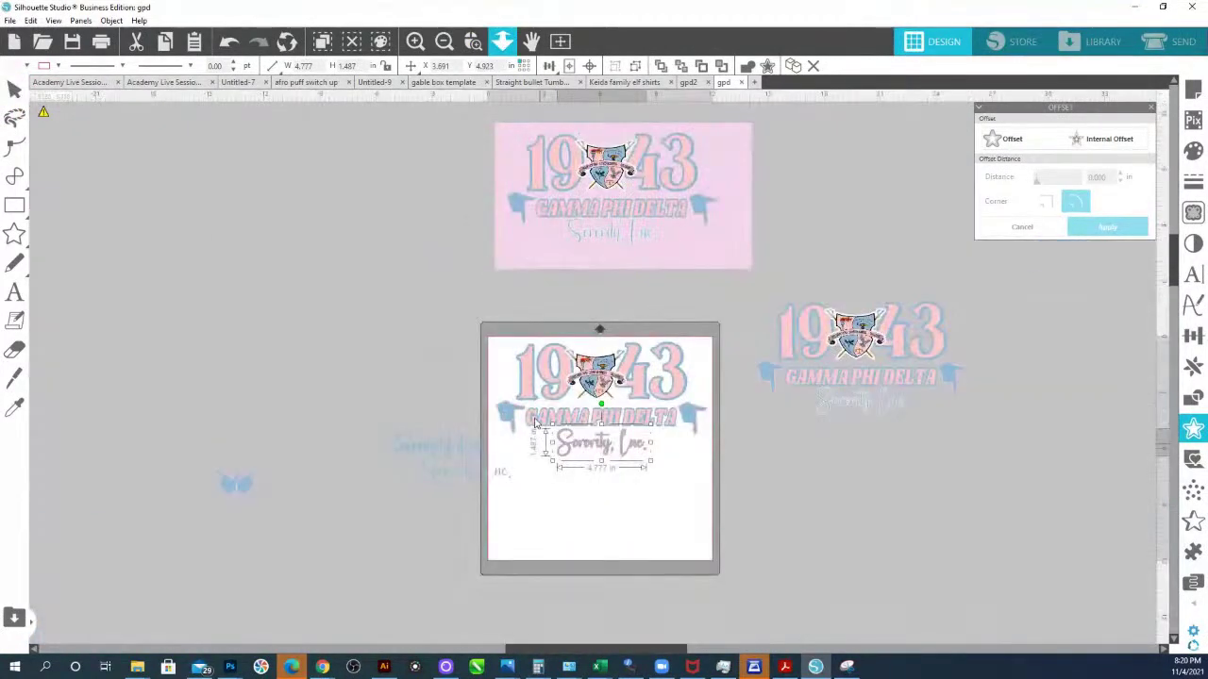
pyautogui.click(443, 462)
pyautogui.moveTo(463, 479); pyautogui.dragTo(284, 468)
# - Duplicate the whole 1943 design and place the copy off the page at about X 17.25 in, Y 8.79 in
pyautogui.moveTo(479, 308); pyautogui.dragTo(720, 488)
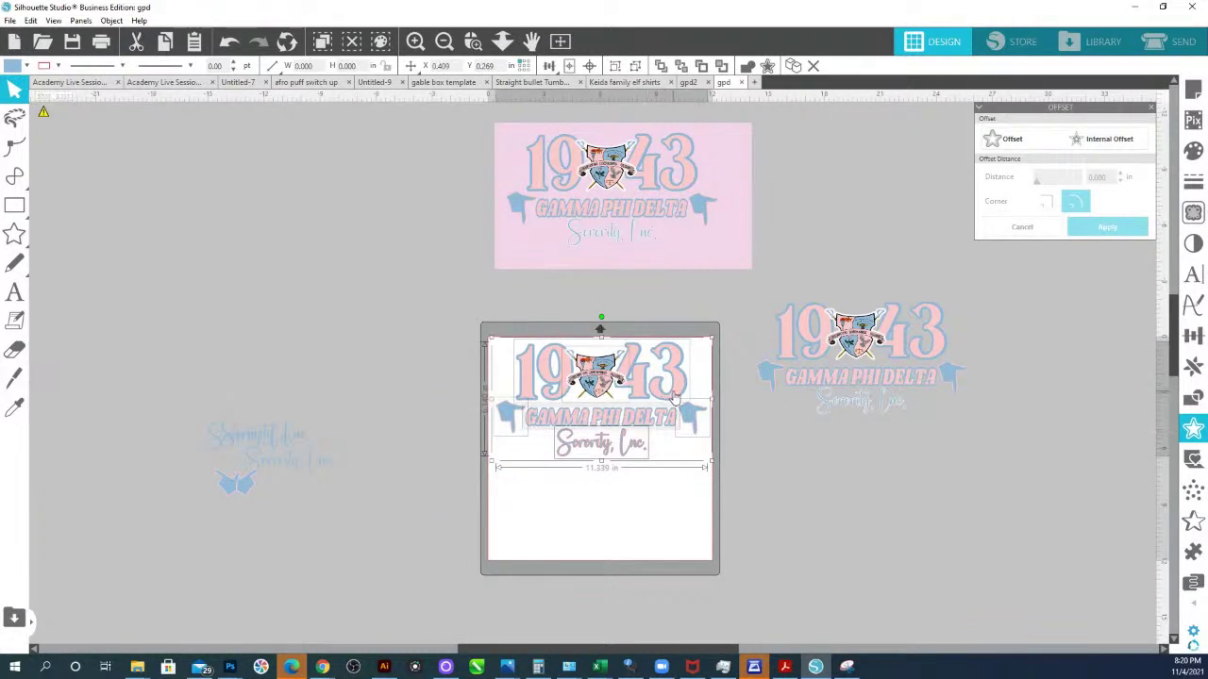
pyautogui.hotkey('ctrl', 'd')
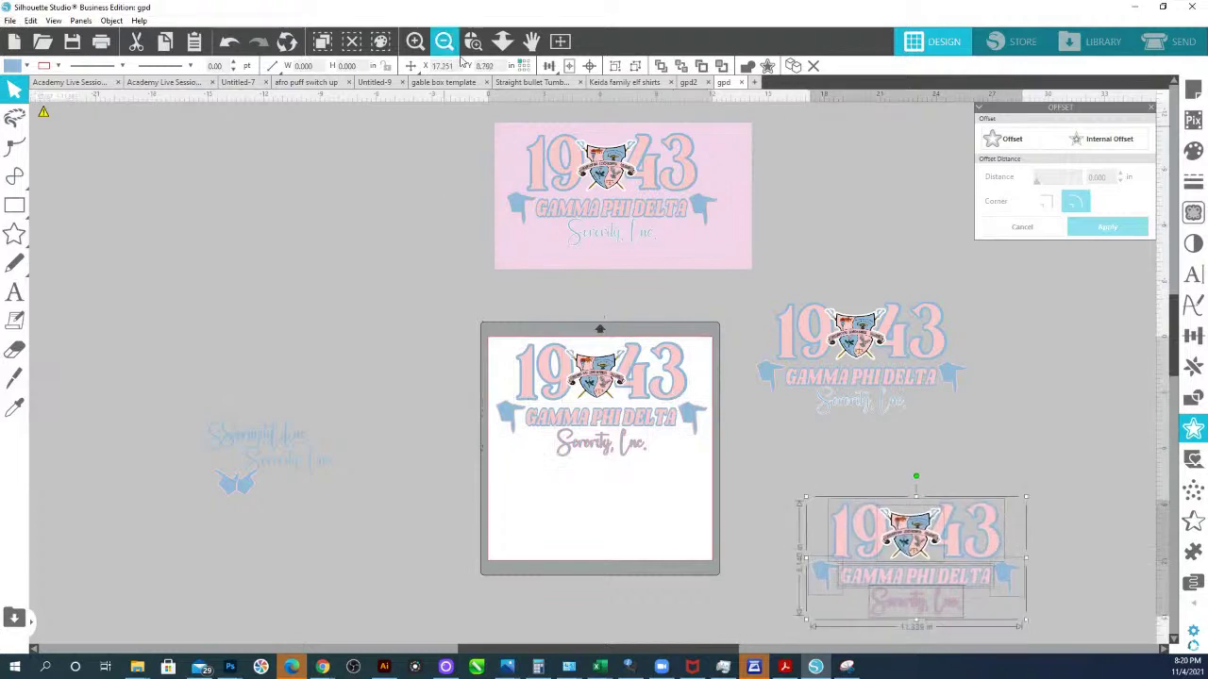
# - Copy the crest group and try to Subtract it from the 1943 numbers, then undo the cut
pyautogui.moveTo(514, 356); pyautogui.dragTo(716, 405)
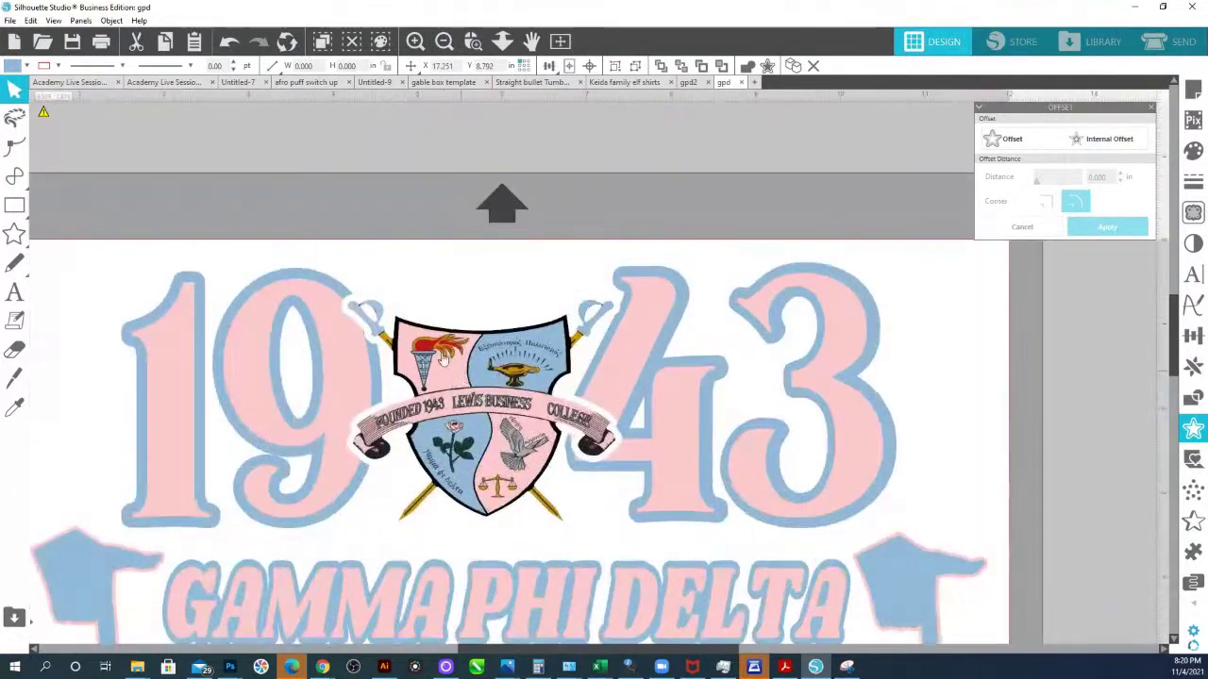
pyautogui.click(357, 303)
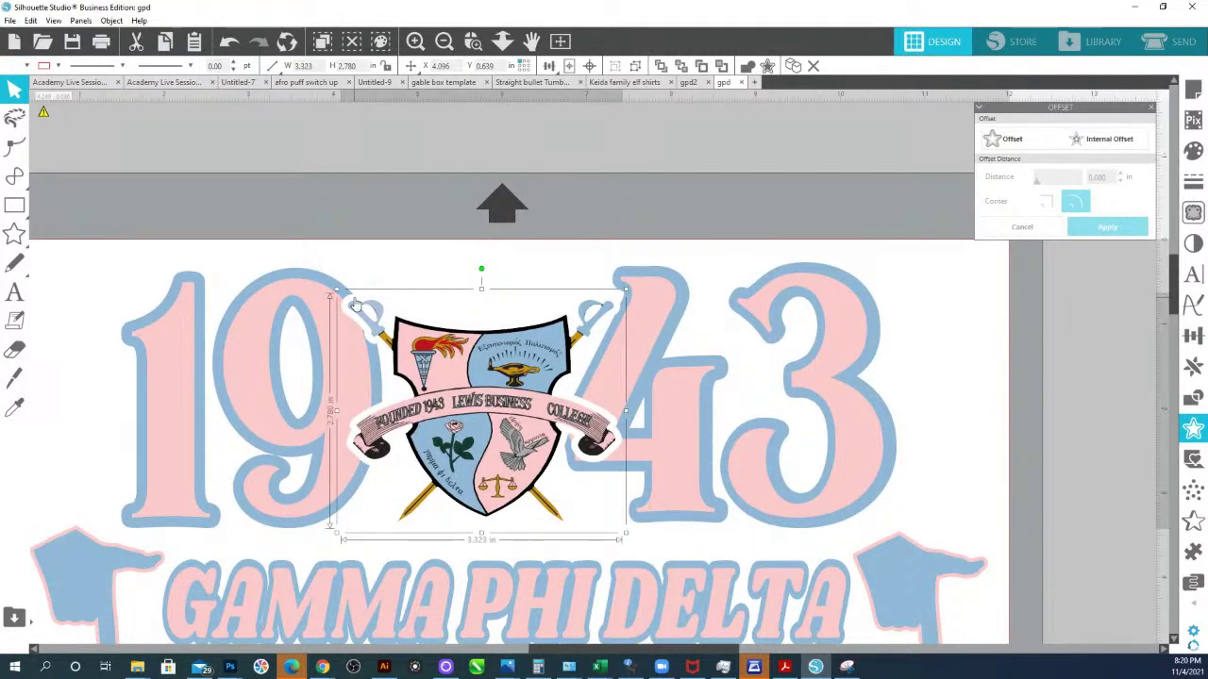
pyautogui.rightClick(354, 302)
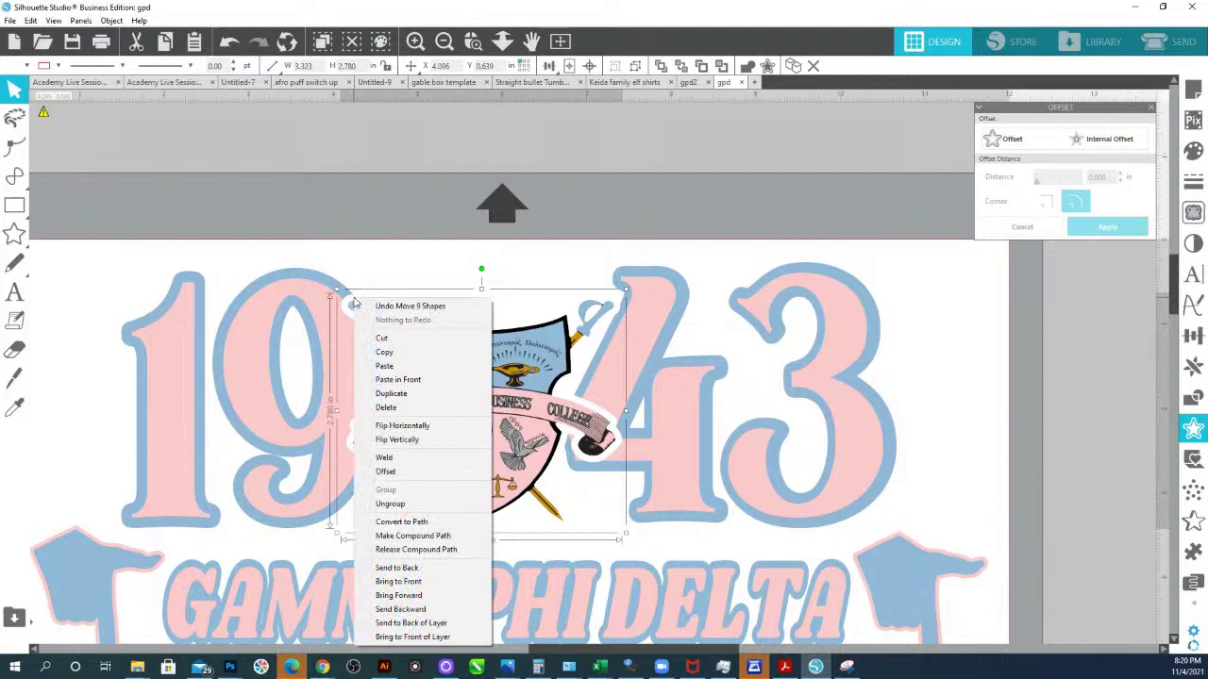
pyautogui.click(381, 349)
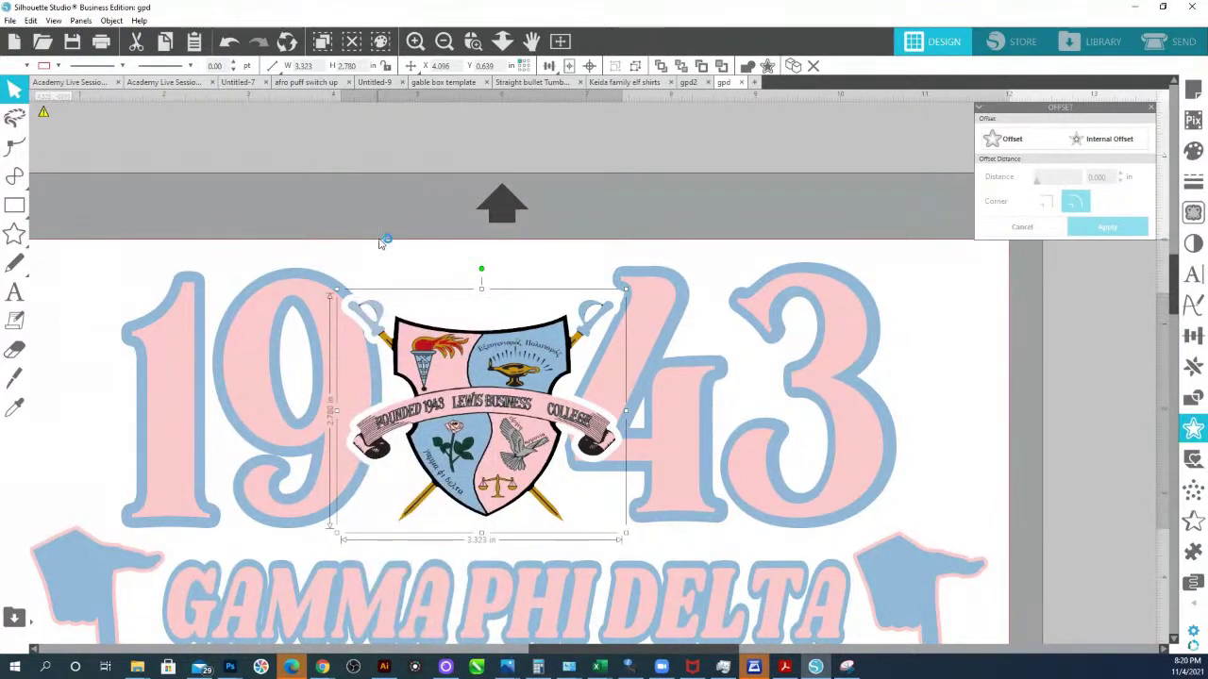
pyautogui.click(322, 300)
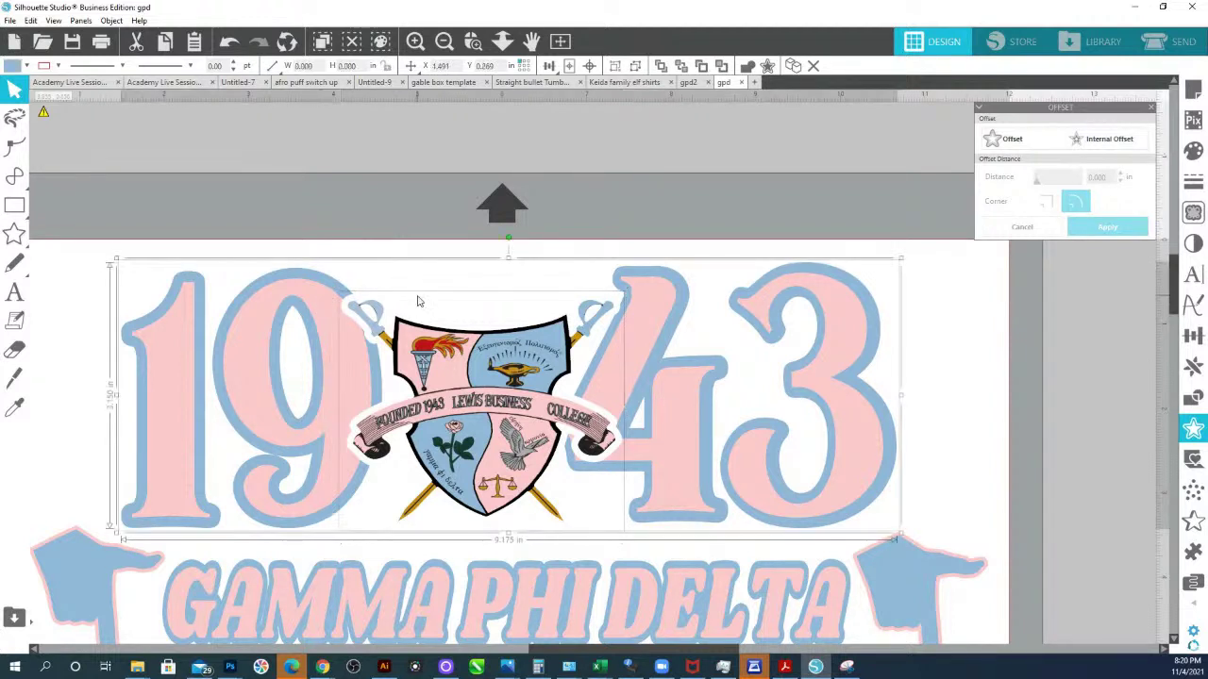
pyautogui.click(1195, 402)
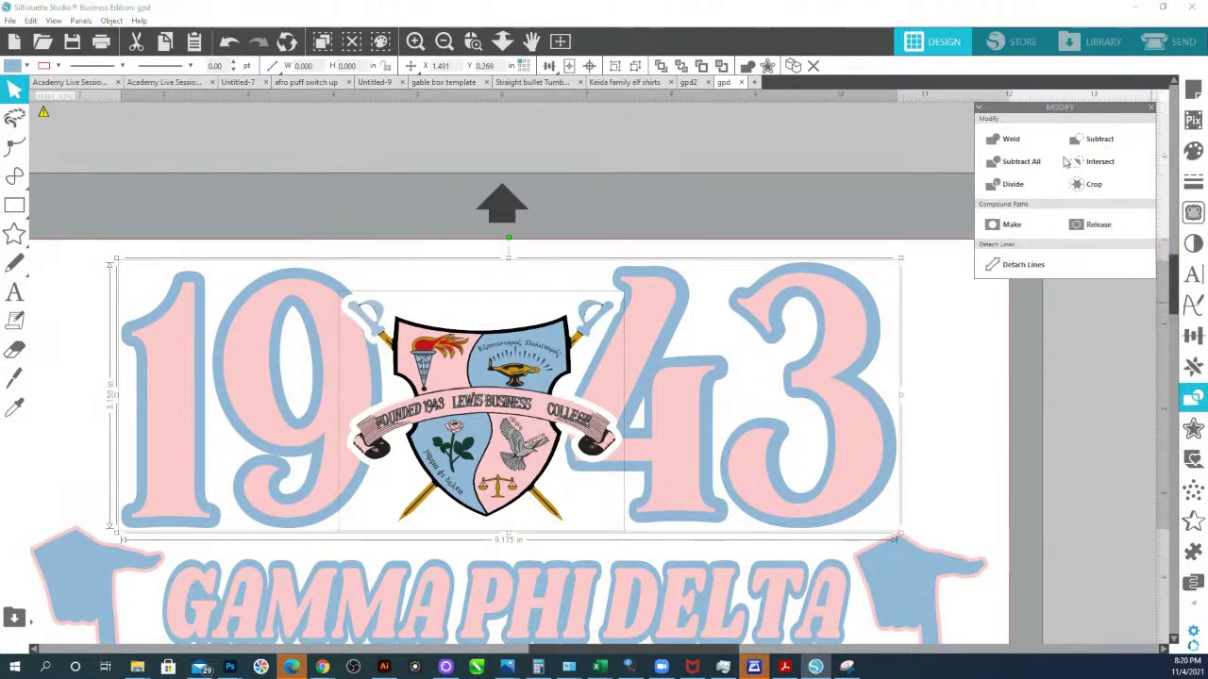
pyautogui.click(1093, 141)
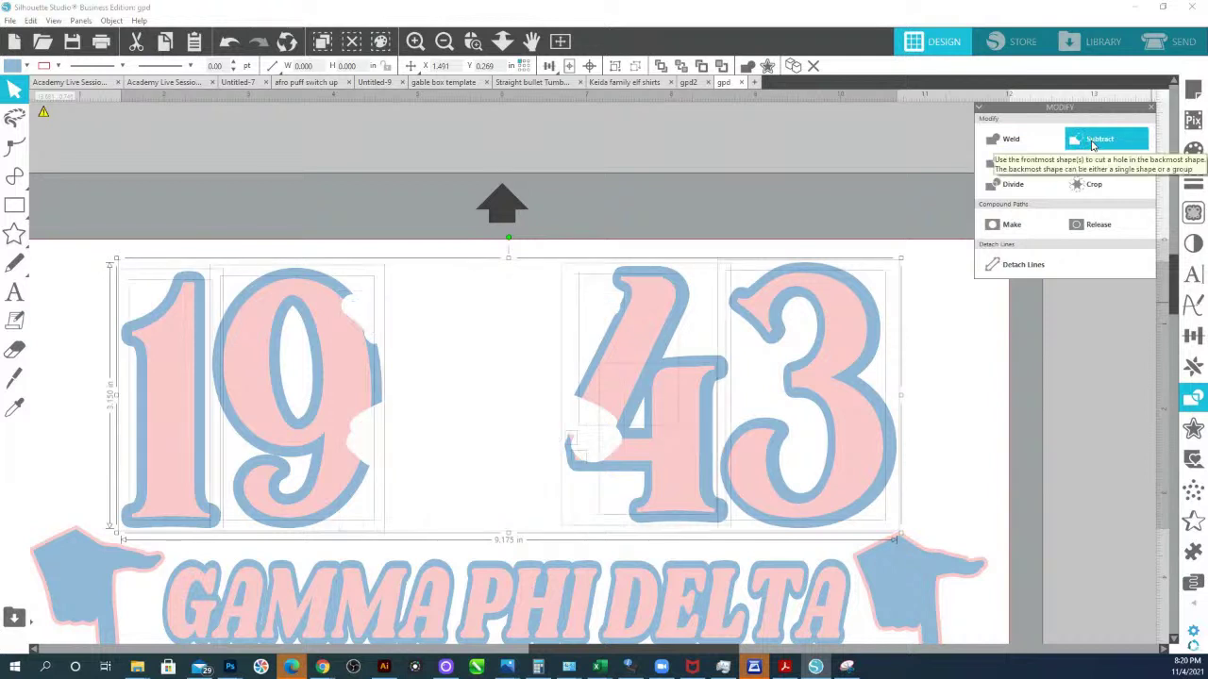
pyautogui.hotkey('ctrl', 'z')
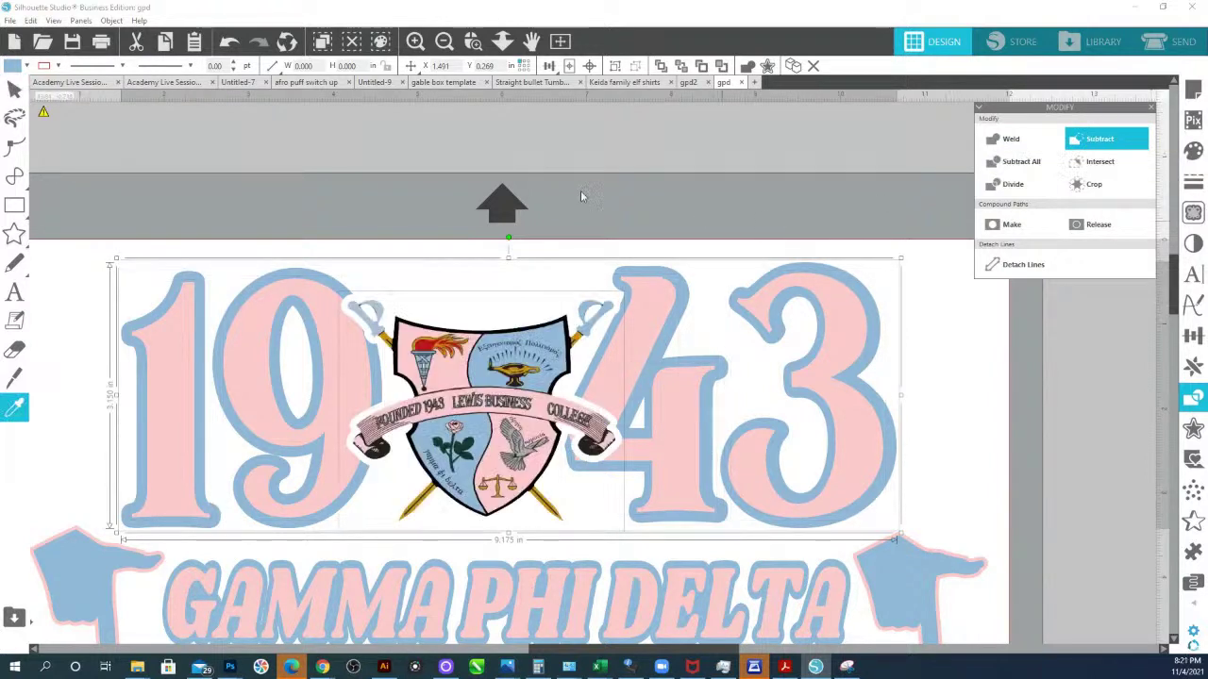
# - Ungroup the crest from its white backing, test-move the backing and restore its position
pyautogui.click(453, 230)
pyautogui.moveTo(372, 326); pyautogui.dragTo(399, 303)
pyautogui.moveTo(463, 399); pyautogui.dragTo(441, 421)
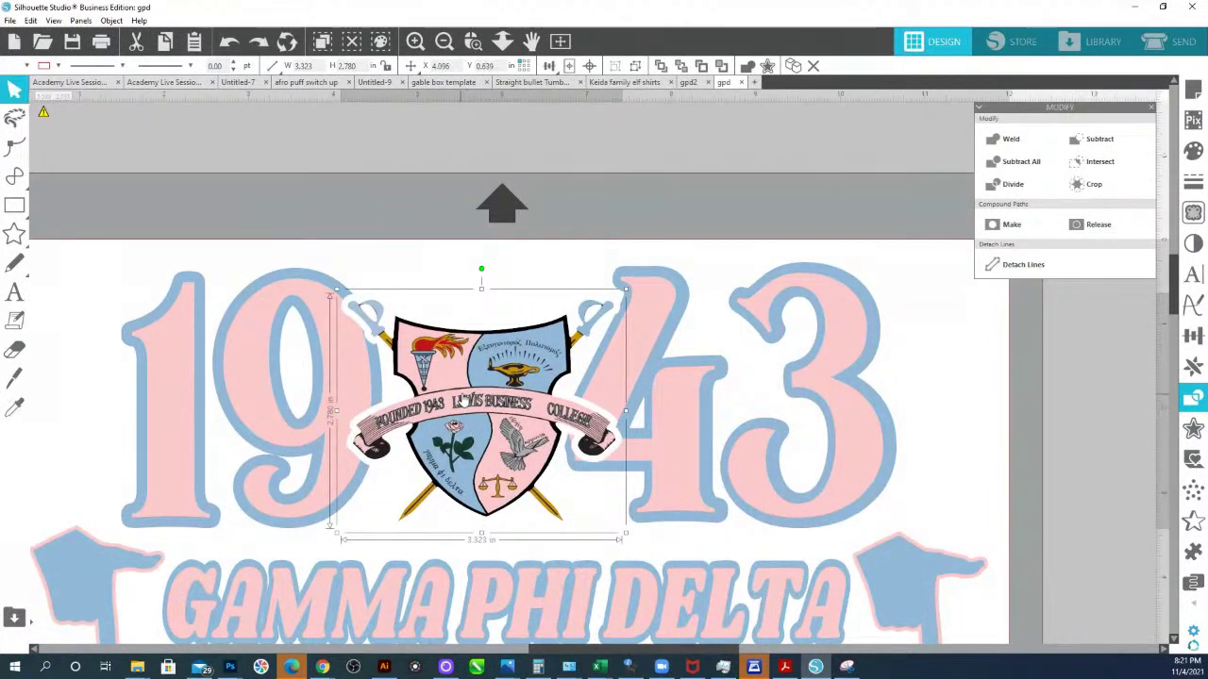
pyautogui.rightClick(463, 390)
pyautogui.click(534, 251)
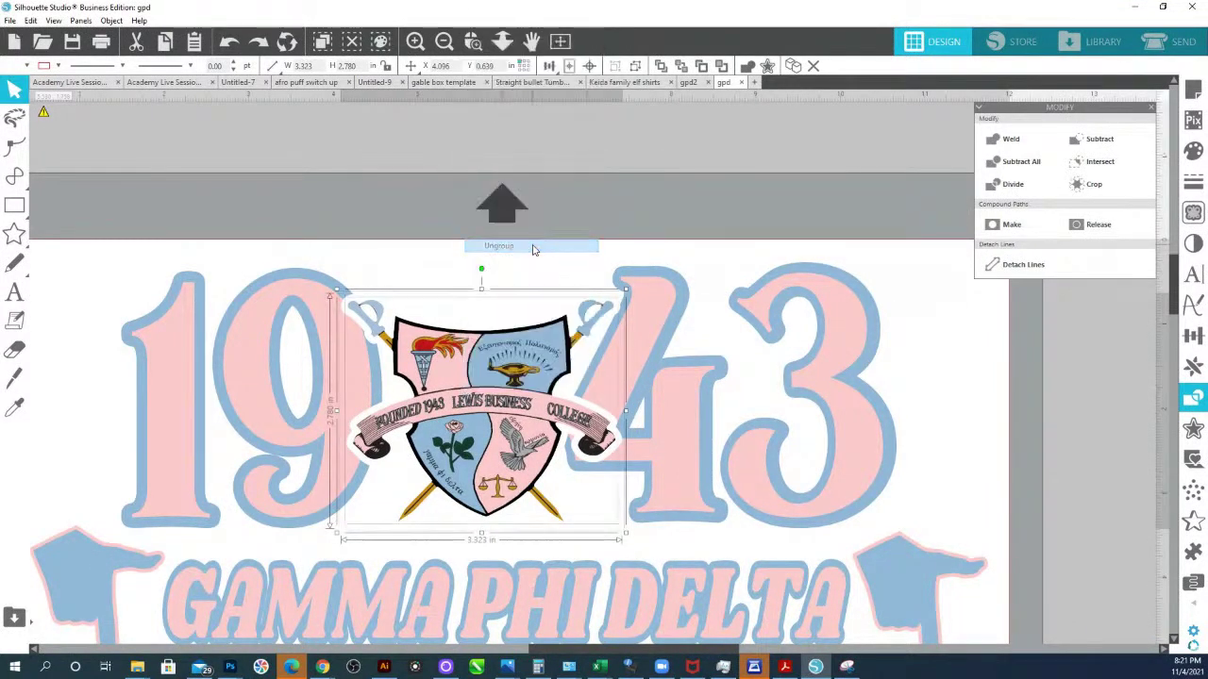
pyautogui.click(481, 205)
pyautogui.moveTo(368, 300); pyautogui.dragTo(331, 311)
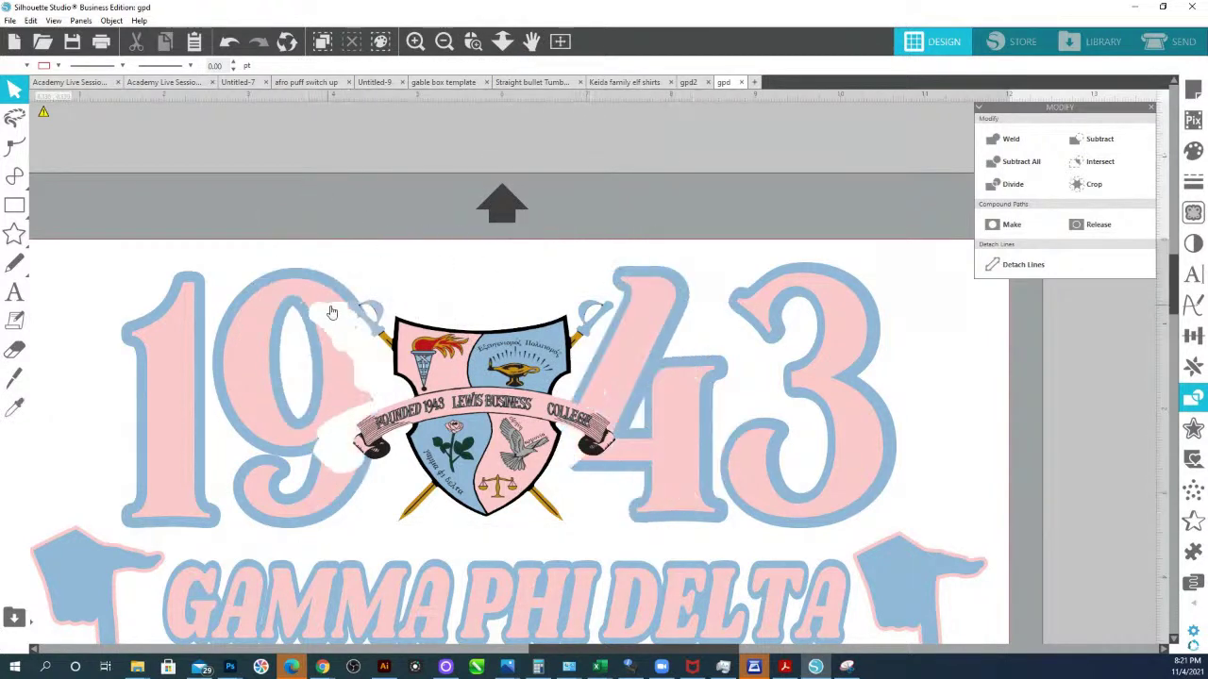
pyautogui.hotkey('ctrl', 'z')
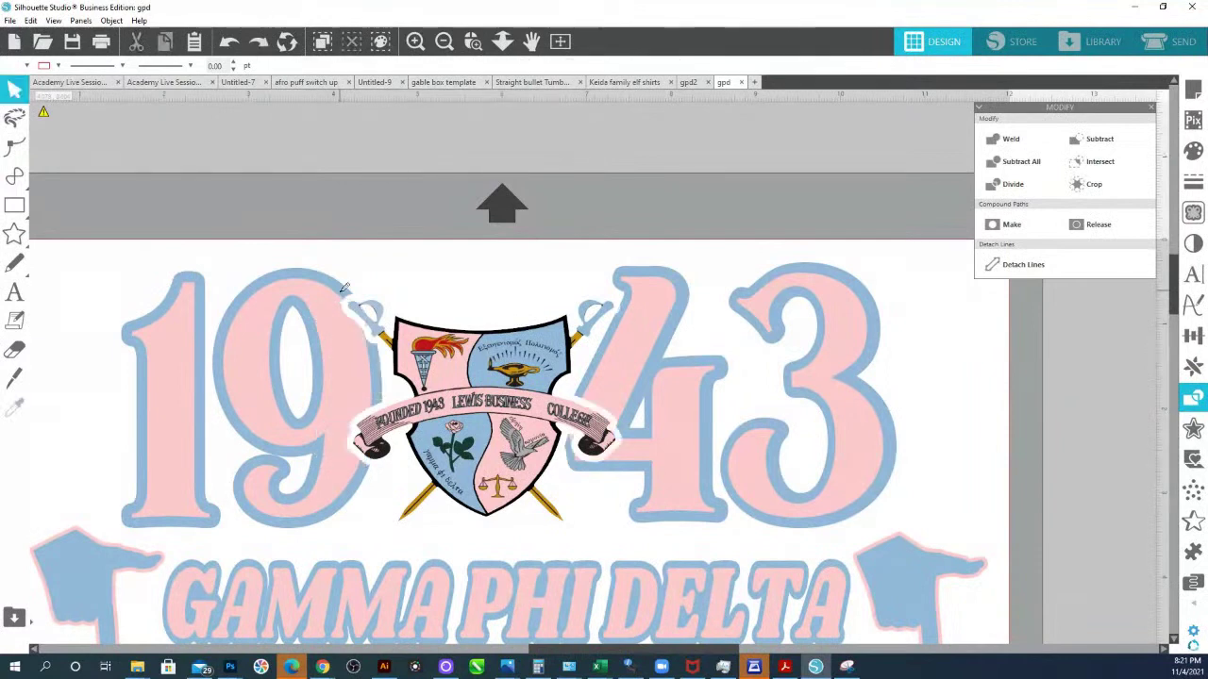
# - Copy the crest's white backing, try Subtract All with it on the 1943 numbers, and undo the operation
pyautogui.click(349, 302)
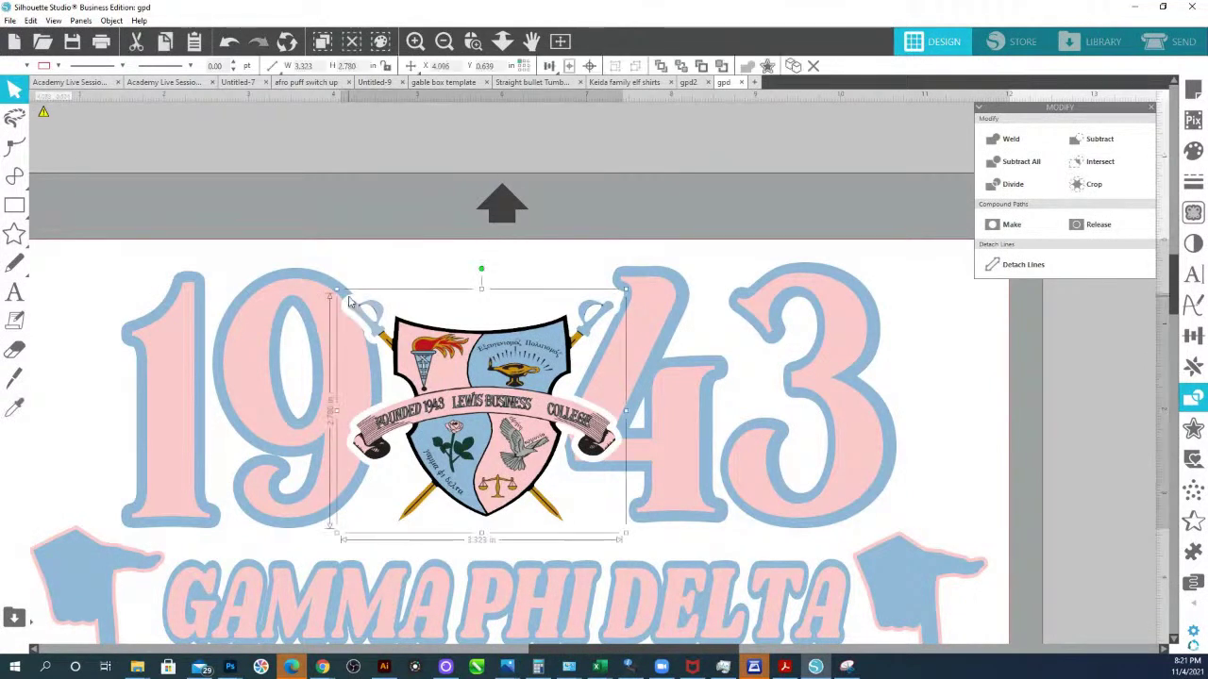
pyautogui.rightClick(348, 298)
pyautogui.click(378, 352)
pyautogui.click(321, 308)
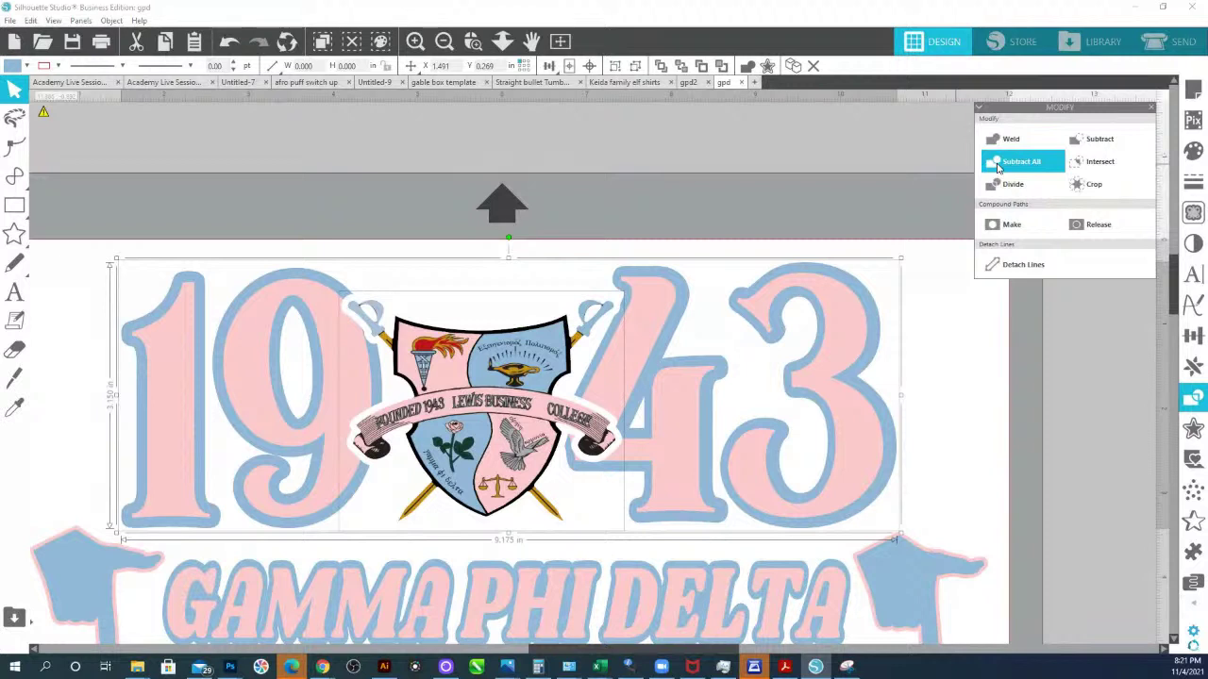
pyautogui.click(997, 167)
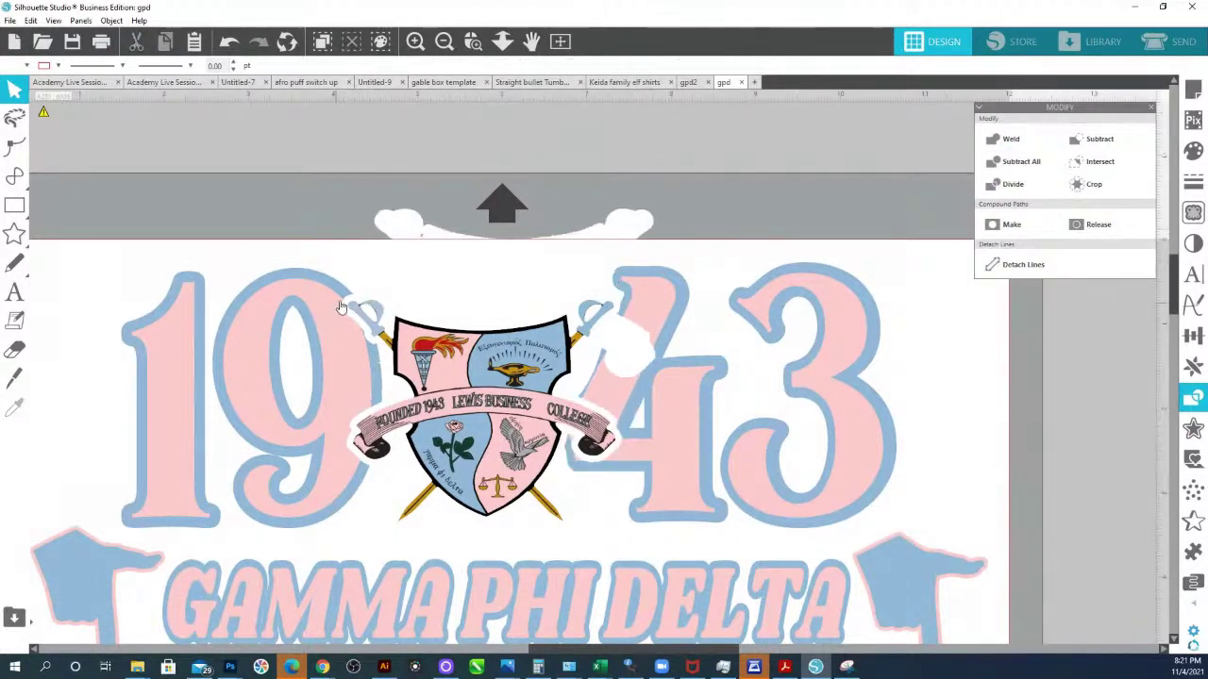
pyautogui.moveTo(338, 305); pyautogui.dragTo(299, 285)
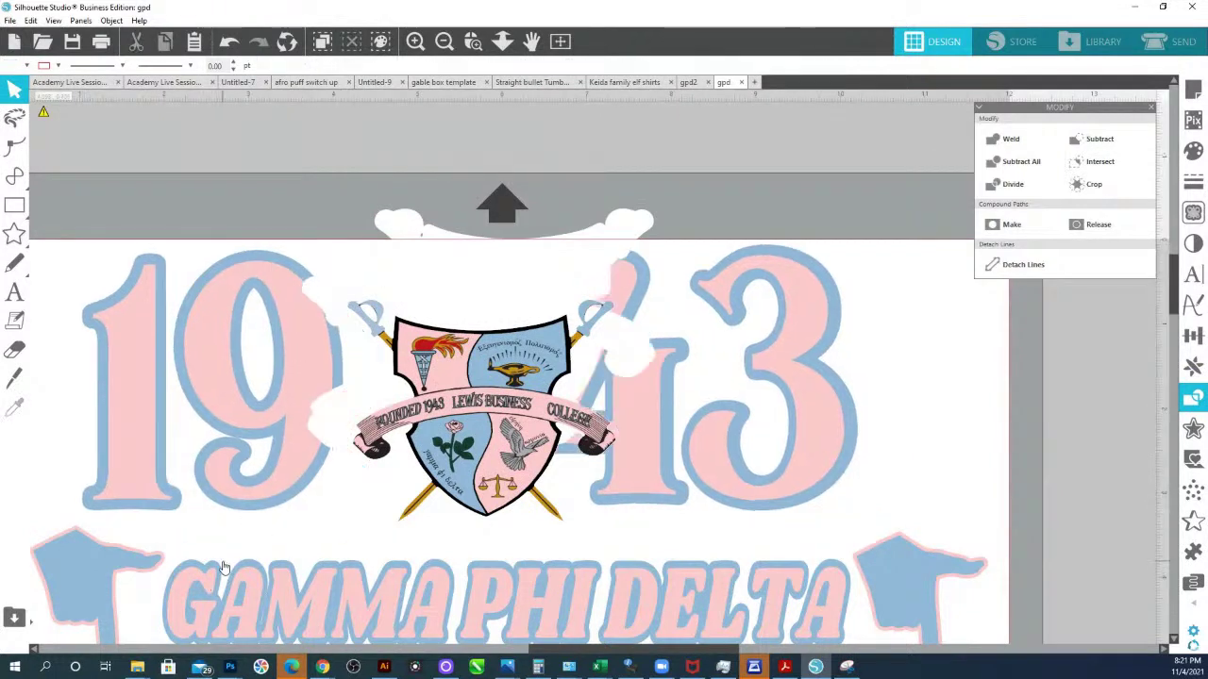
pyautogui.hotkey('ctrl', 'z')
pyautogui.hotkey('ctrl', 'z')
pyautogui.hotkey('ctrl', 'z')
pyautogui.hotkey('ctrl', 'z')
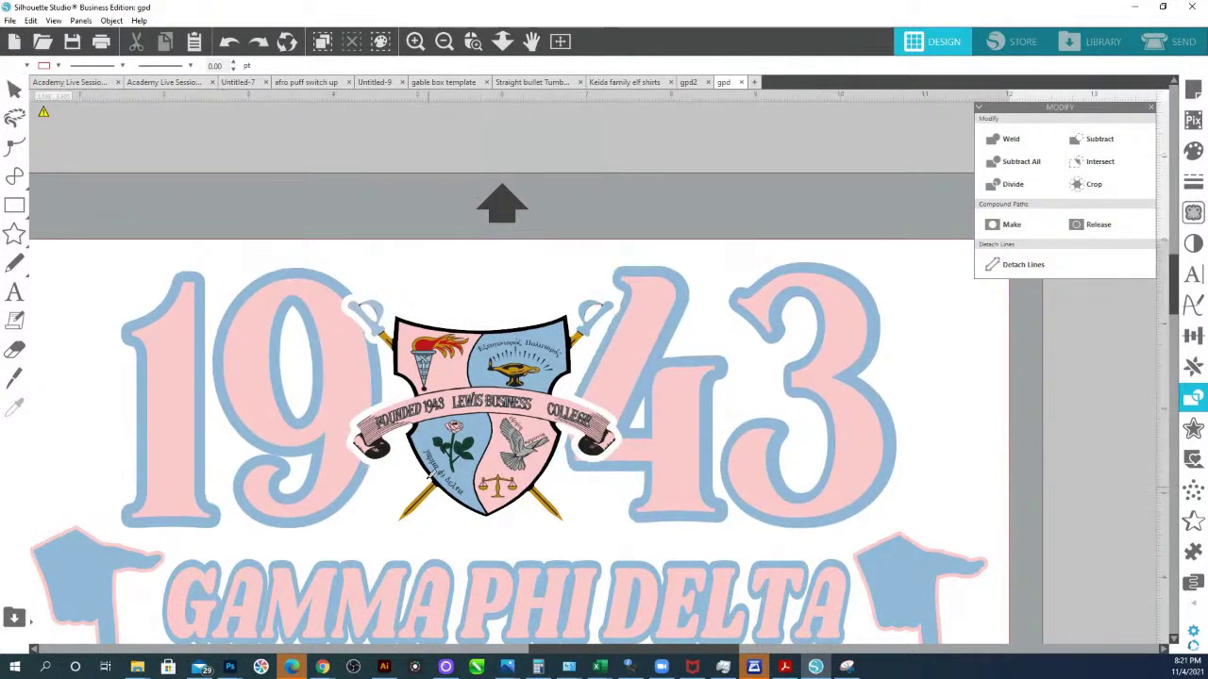
# - Test-move the 1943 numbers away from the crest to check for cut-outs and undo the moves
pyautogui.click(379, 215)
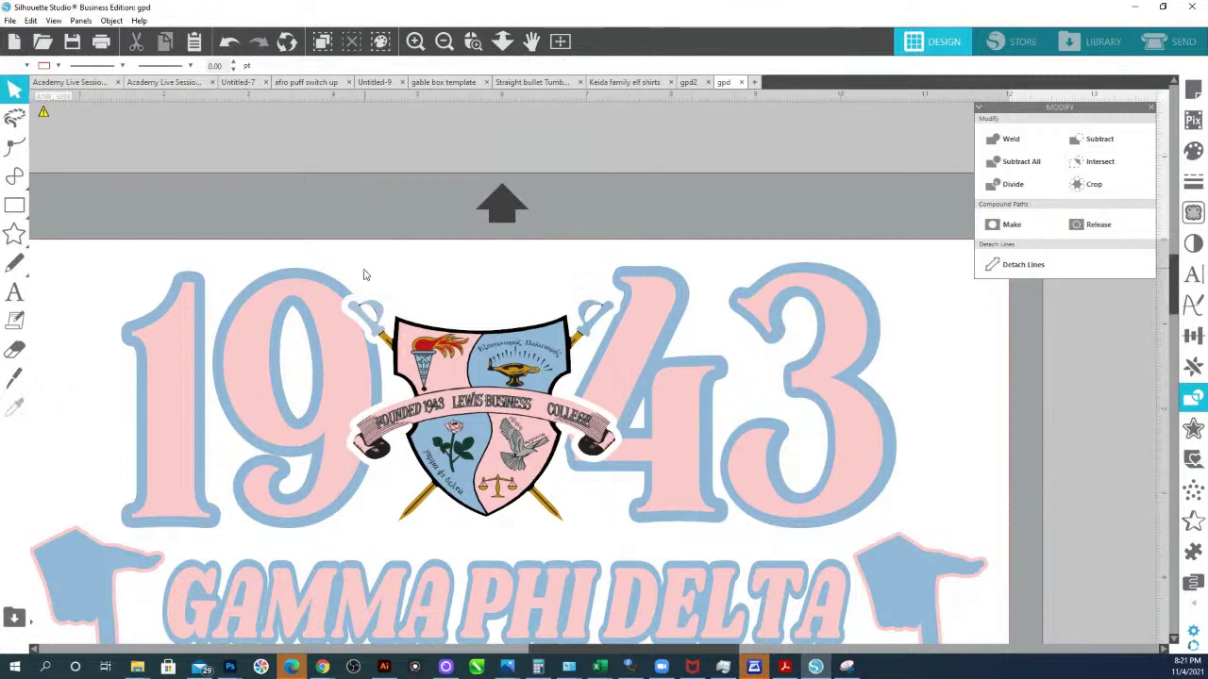
pyautogui.moveTo(335, 286); pyautogui.dragTo(335, 243)
pyautogui.hotkey('ctrl', 'z')
pyautogui.hotkey('ctrl', 'z')
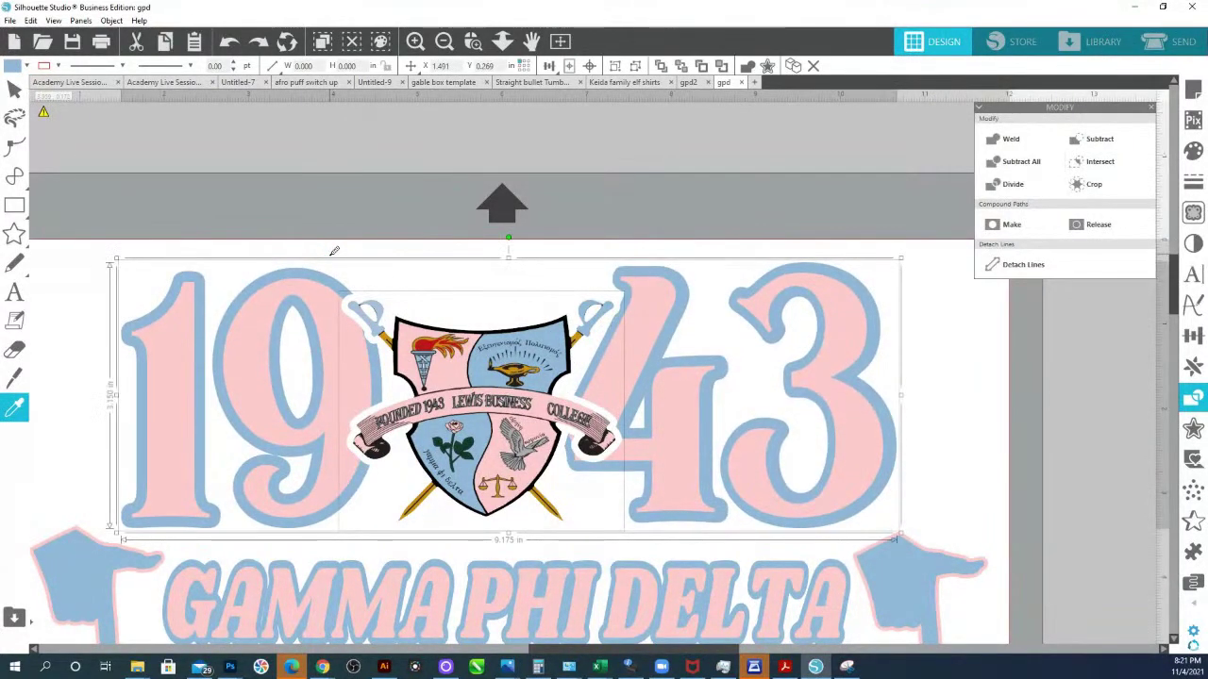
pyautogui.click(339, 250)
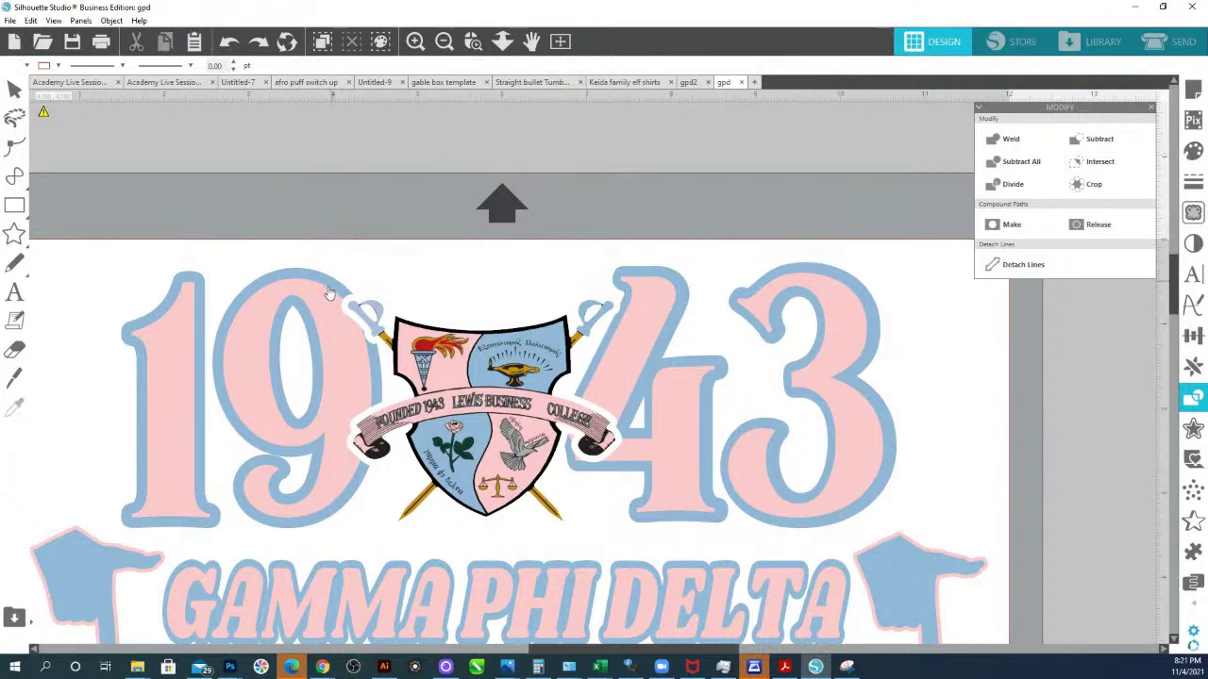
pyautogui.moveTo(329, 292); pyautogui.dragTo(288, 253)
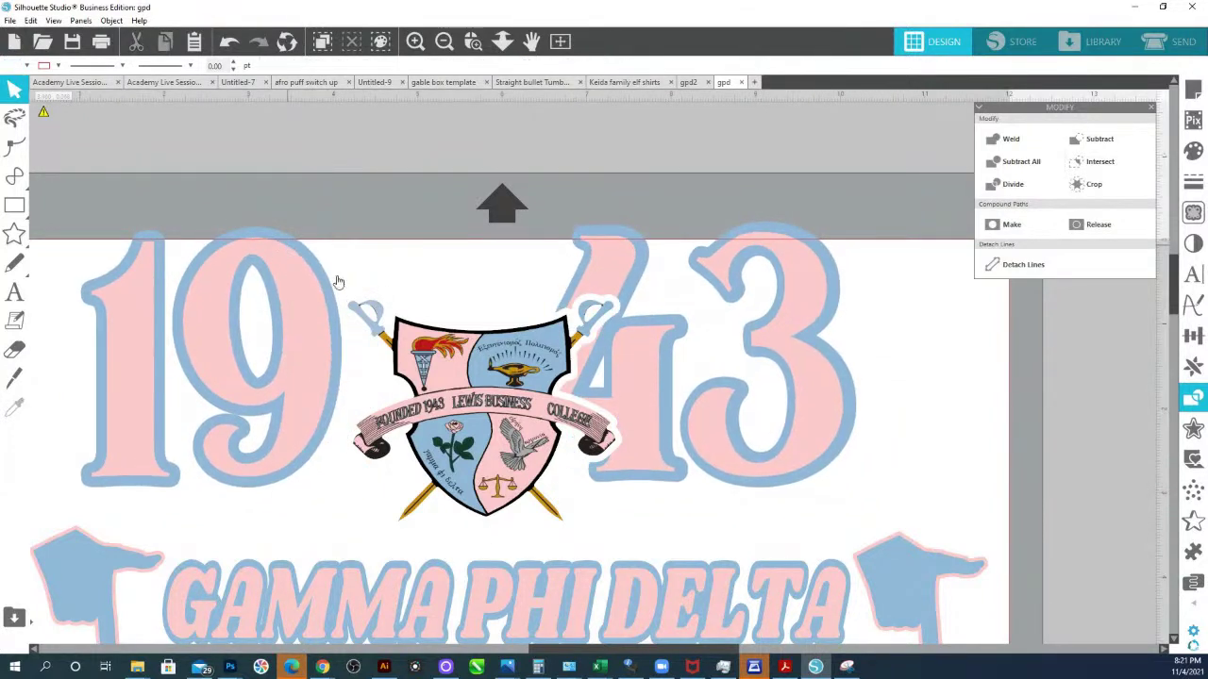
pyautogui.hotkey('ctrl', 'z')
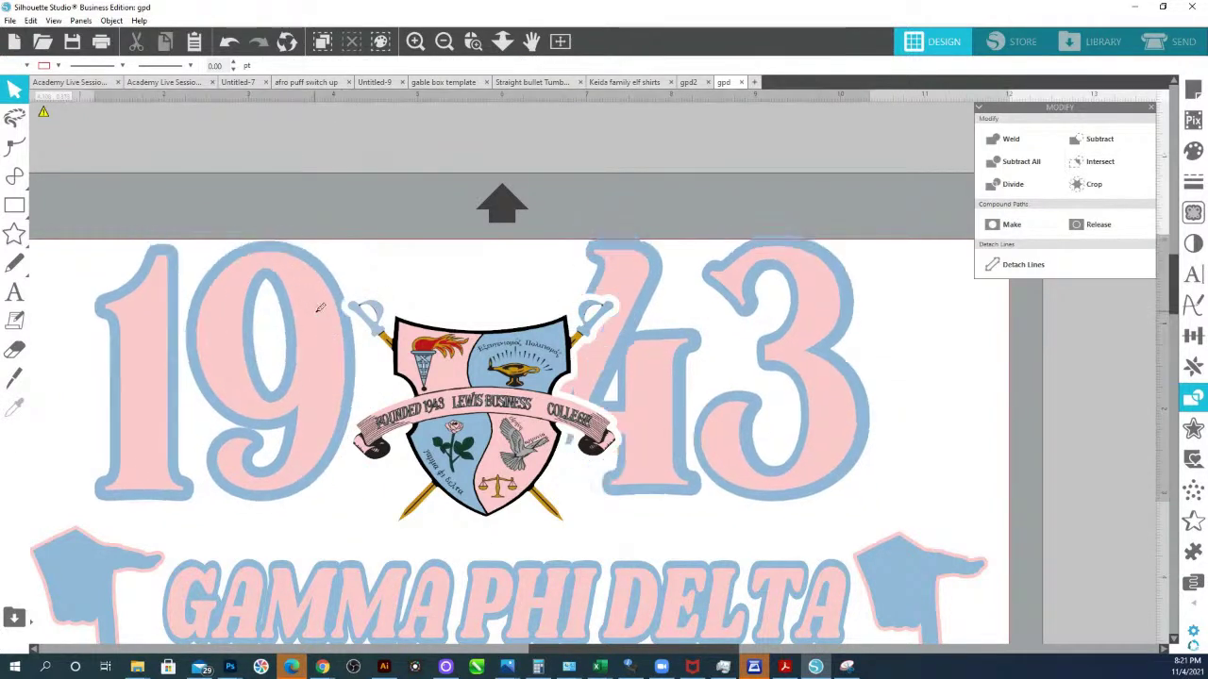
# - Ungroup the 1943 numbers, test-move the blue and pink layers separately, and undo the moves
pyautogui.rightClick(315, 300)
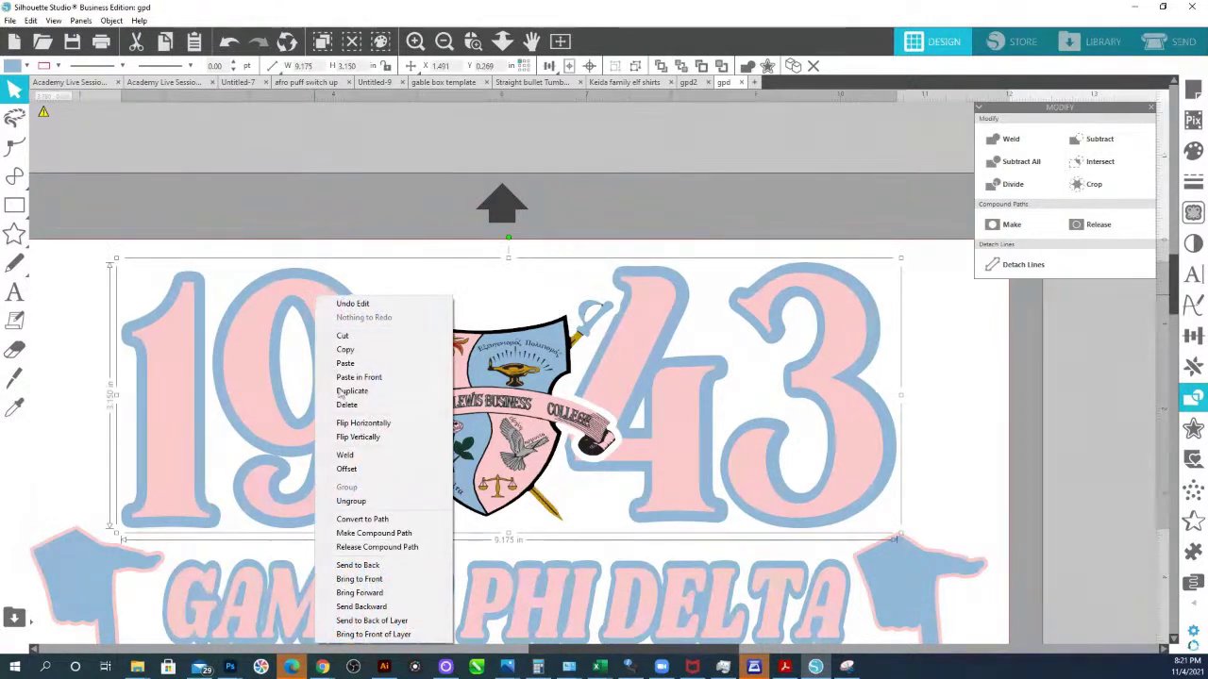
pyautogui.click(351, 501)
pyautogui.click(316, 258)
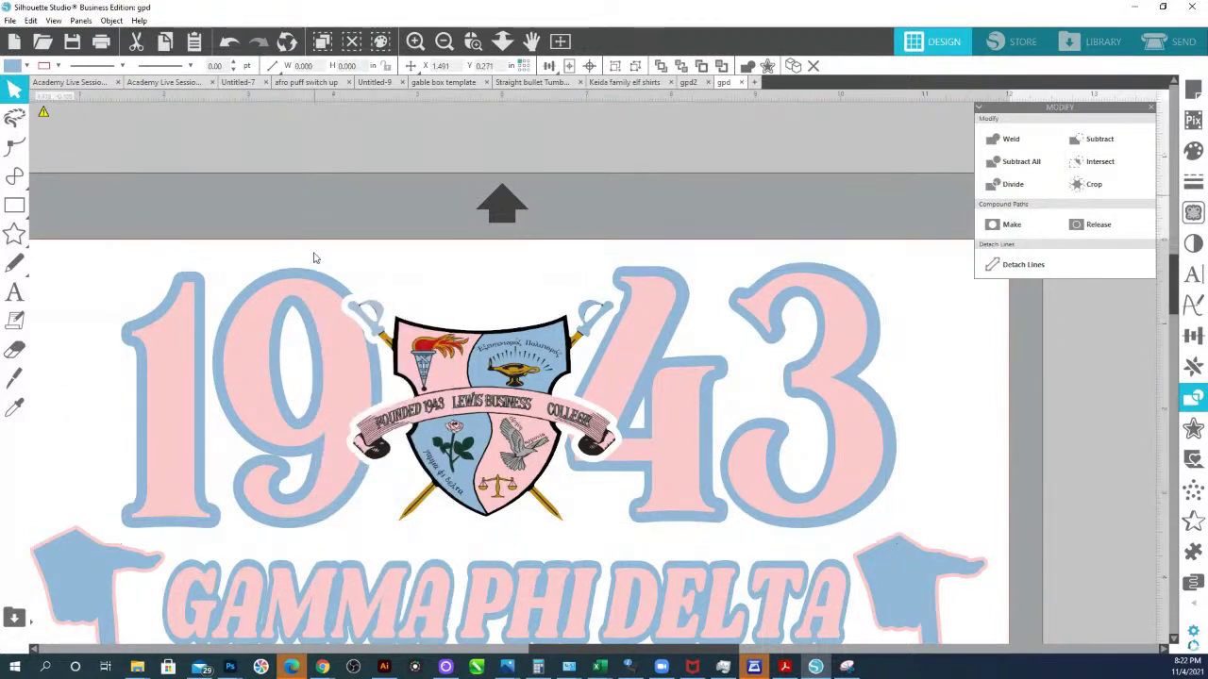
pyautogui.moveTo(334, 331); pyautogui.dragTo(317, 195)
pyautogui.hotkey('ctrl', 'z')
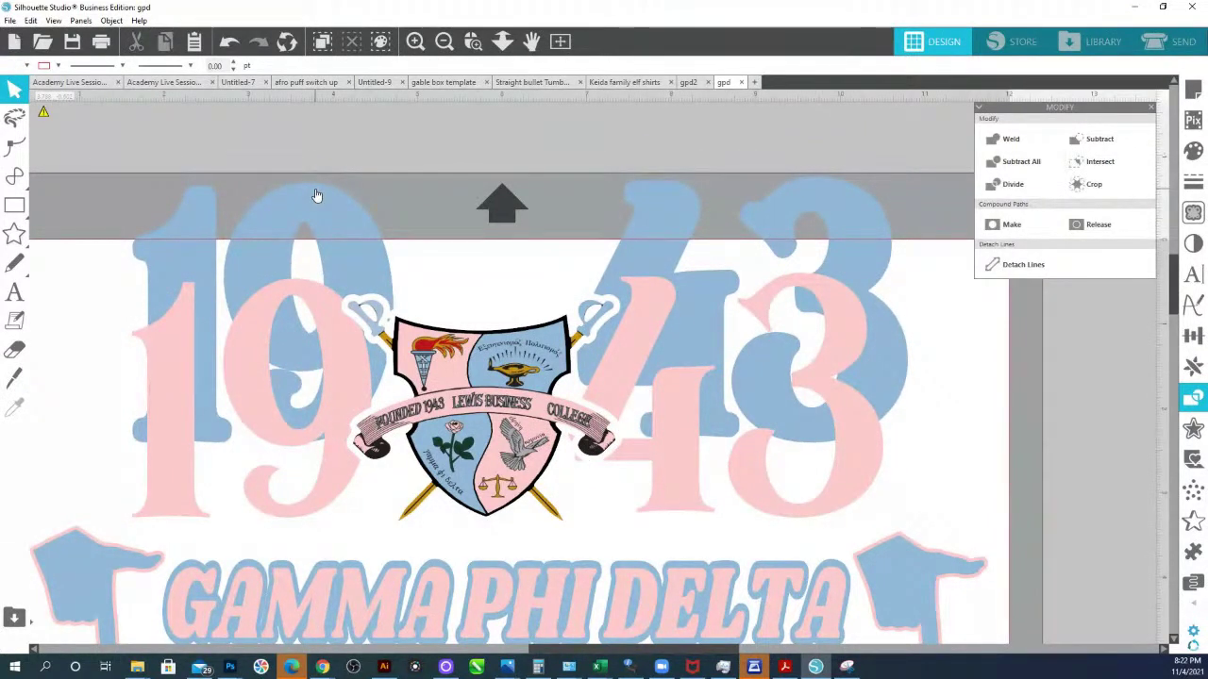
pyautogui.moveTo(317, 196); pyautogui.dragTo(318, 195)
pyautogui.hotkey('ctrl', 'z')
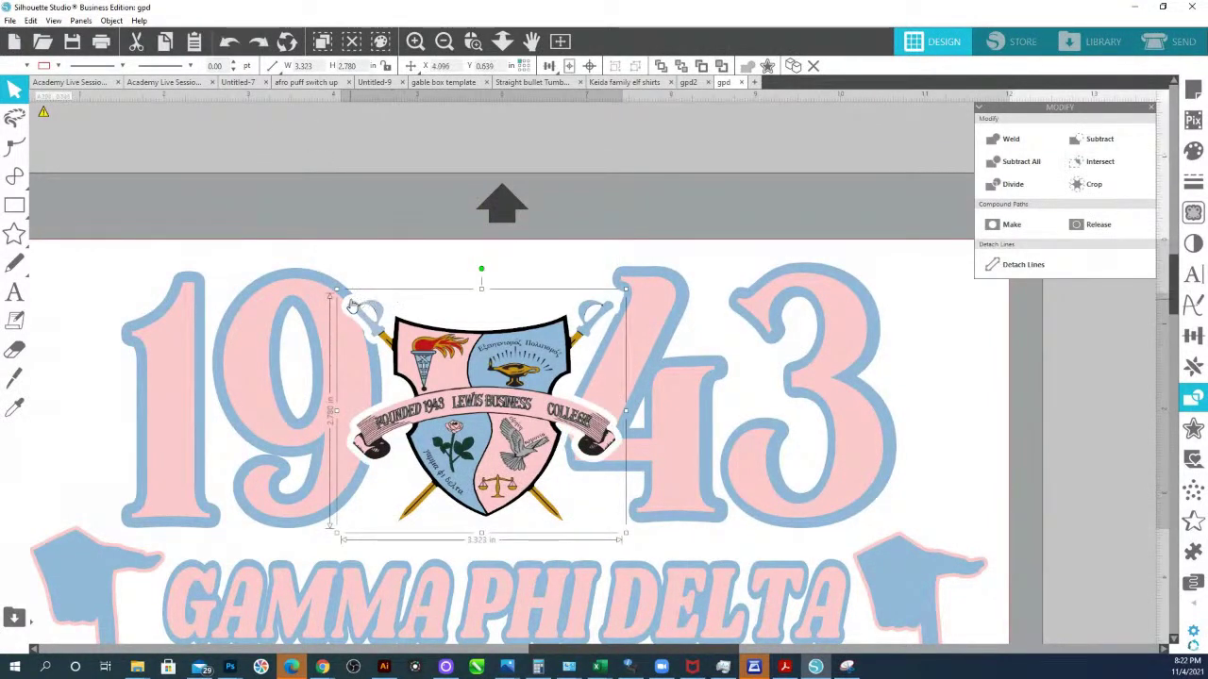
# - Cut the crest's backing out of the pink 1943 numbers with Subtract All, test-move them to check the cut, and undo the move
pyautogui.click(313, 298)
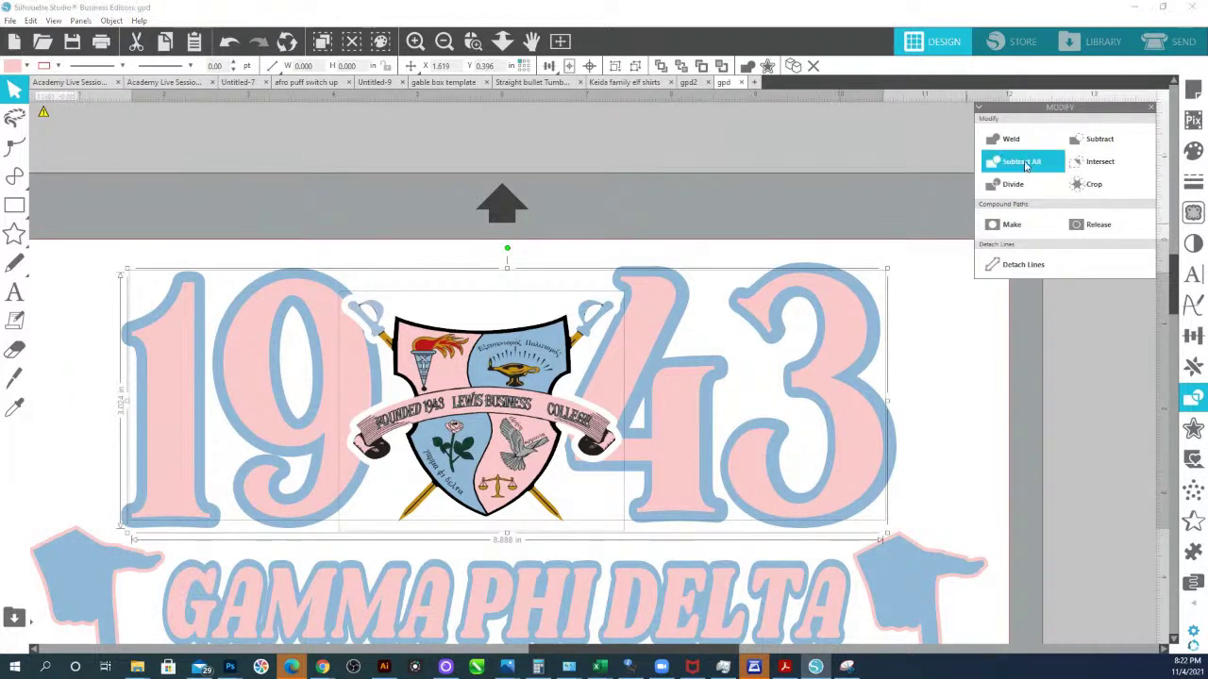
pyautogui.click(424, 215)
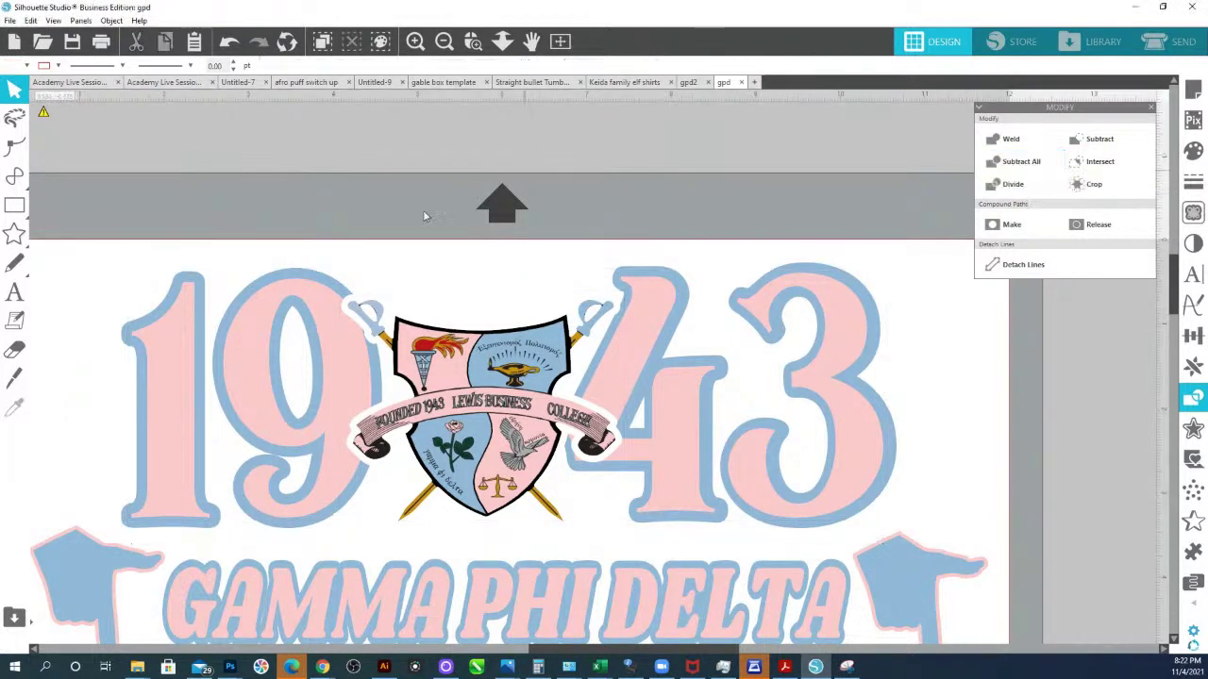
pyautogui.moveTo(336, 369); pyautogui.dragTo(278, 285)
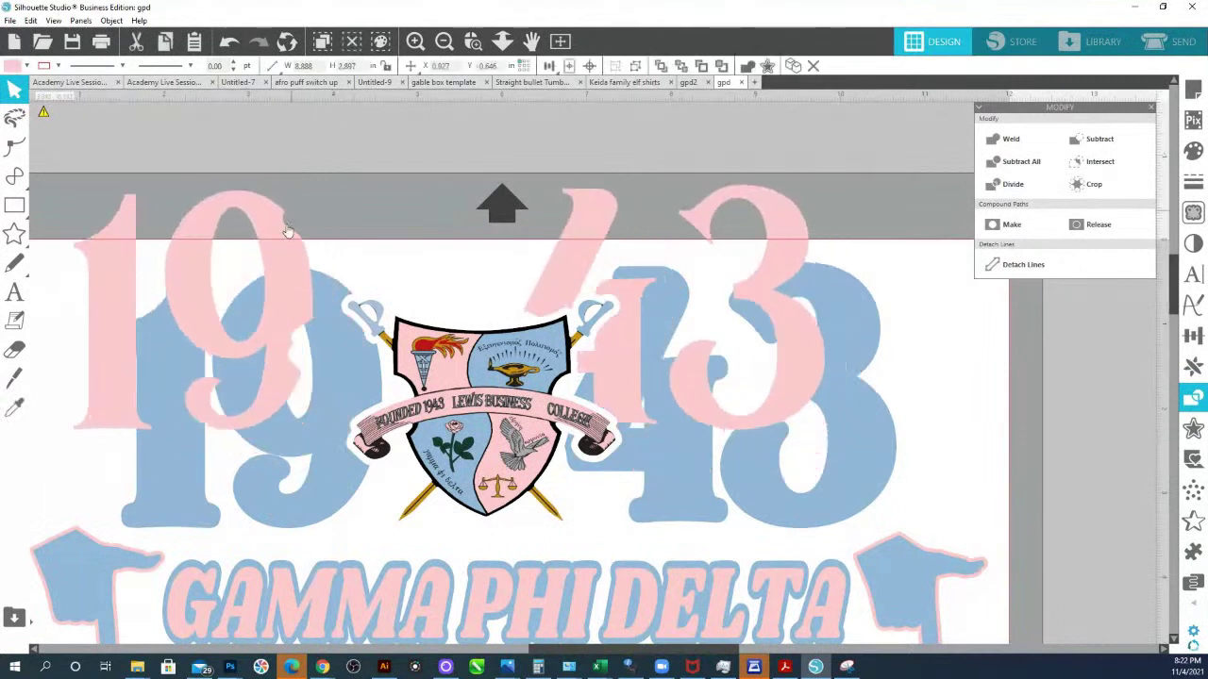
pyautogui.hotkey('ctrl', 'z')
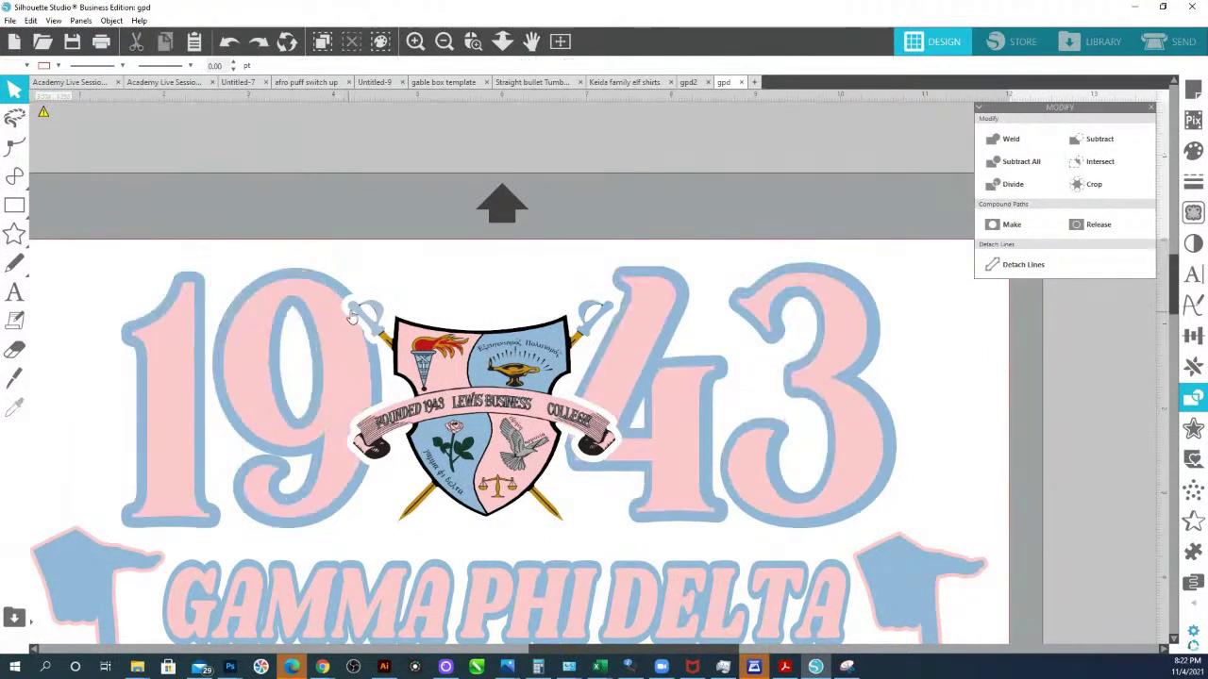
# - Move the whole 1943 Gamma Phi Delta design upward so the numbers extend past the page's upper edge
pyautogui.click(354, 304)
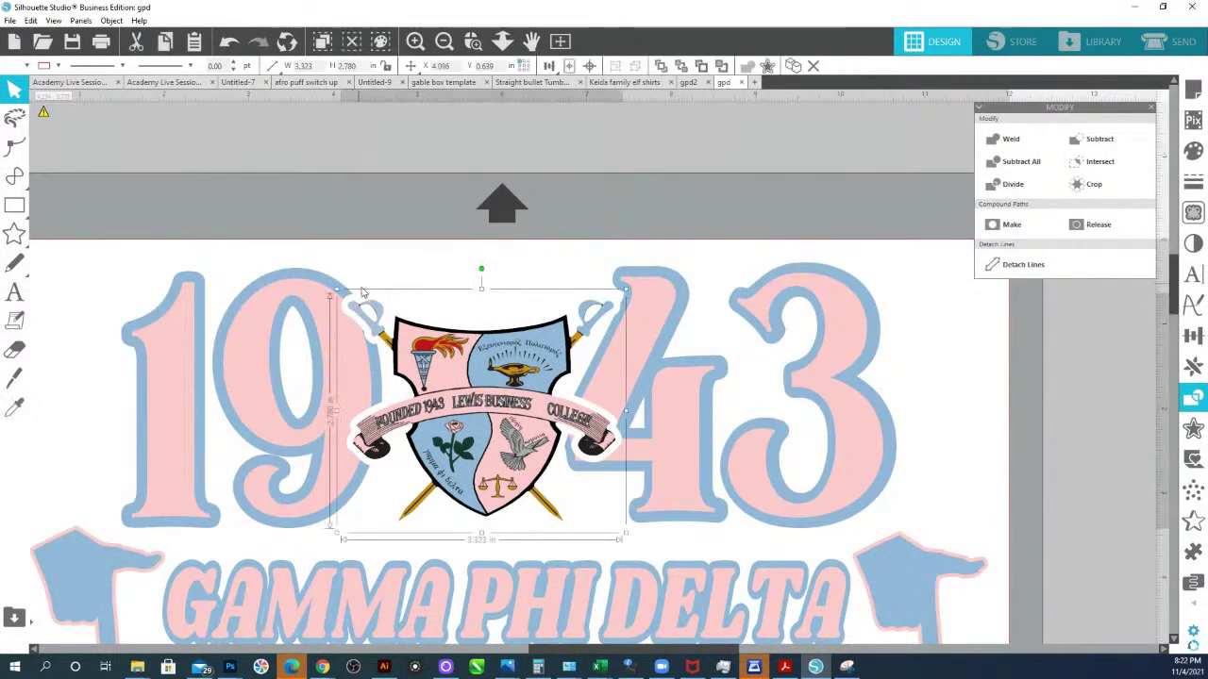
pyautogui.keyDown('shift'); pyautogui.click(332, 283); pyautogui.keyUp('shift')
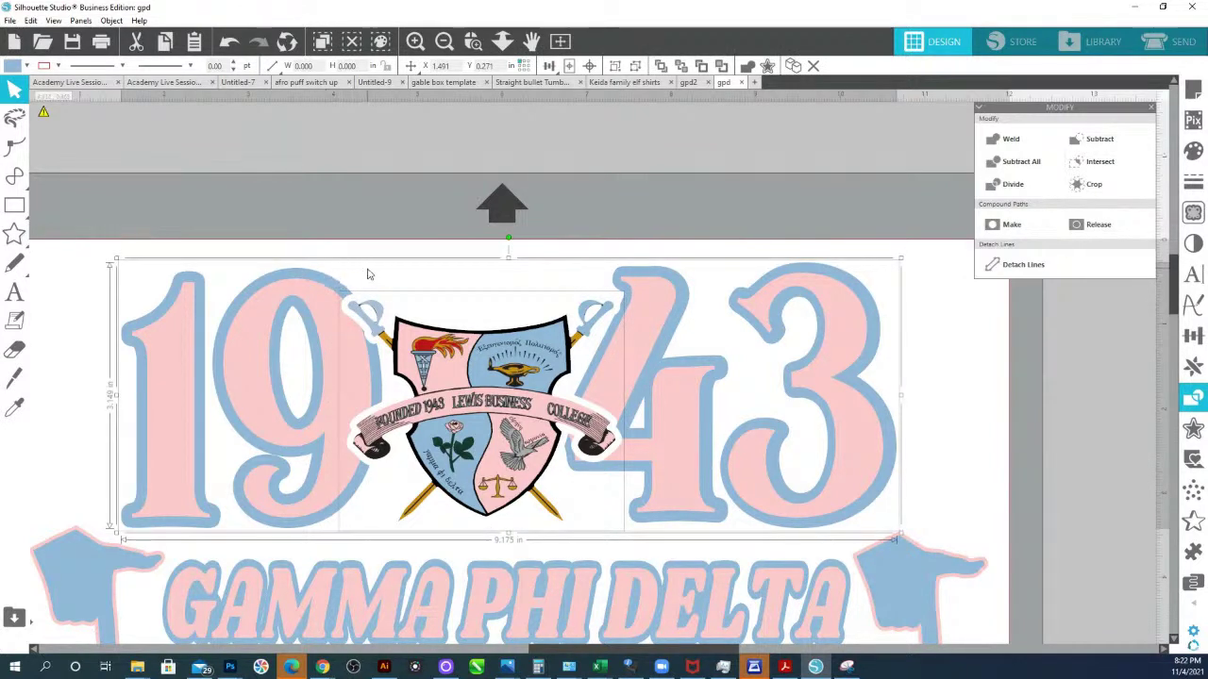
pyautogui.click(502, 41)
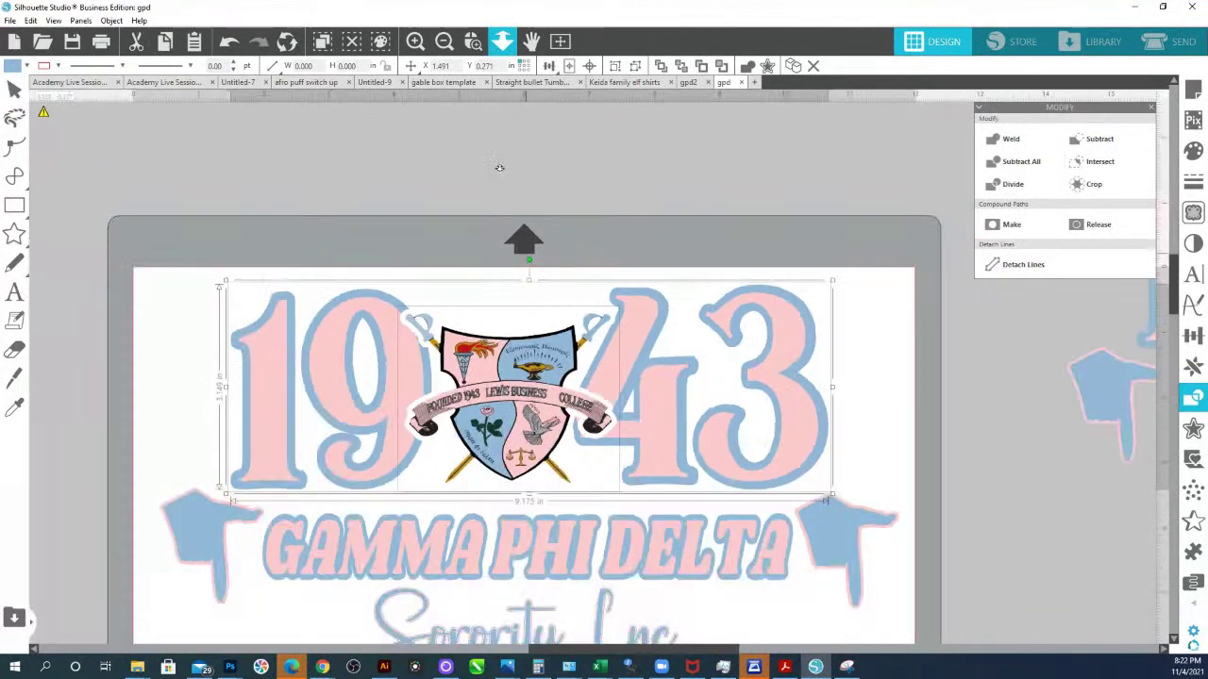
pyautogui.keyDown('shift'); pyautogui.click(623, 445); pyautogui.keyUp('shift')
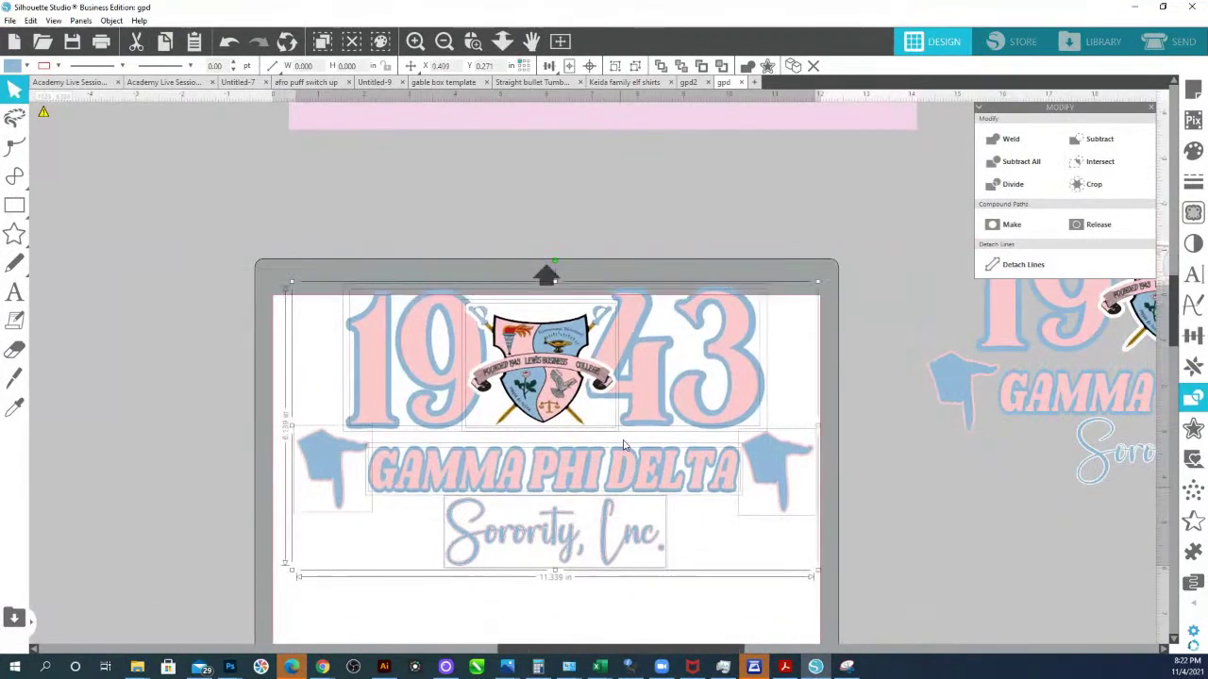
pyautogui.moveTo(622, 445); pyautogui.dragTo(623, 399)
# - Subtract the crest's white backing from the blue 1943 numbers
pyautogui.click(473, 41)
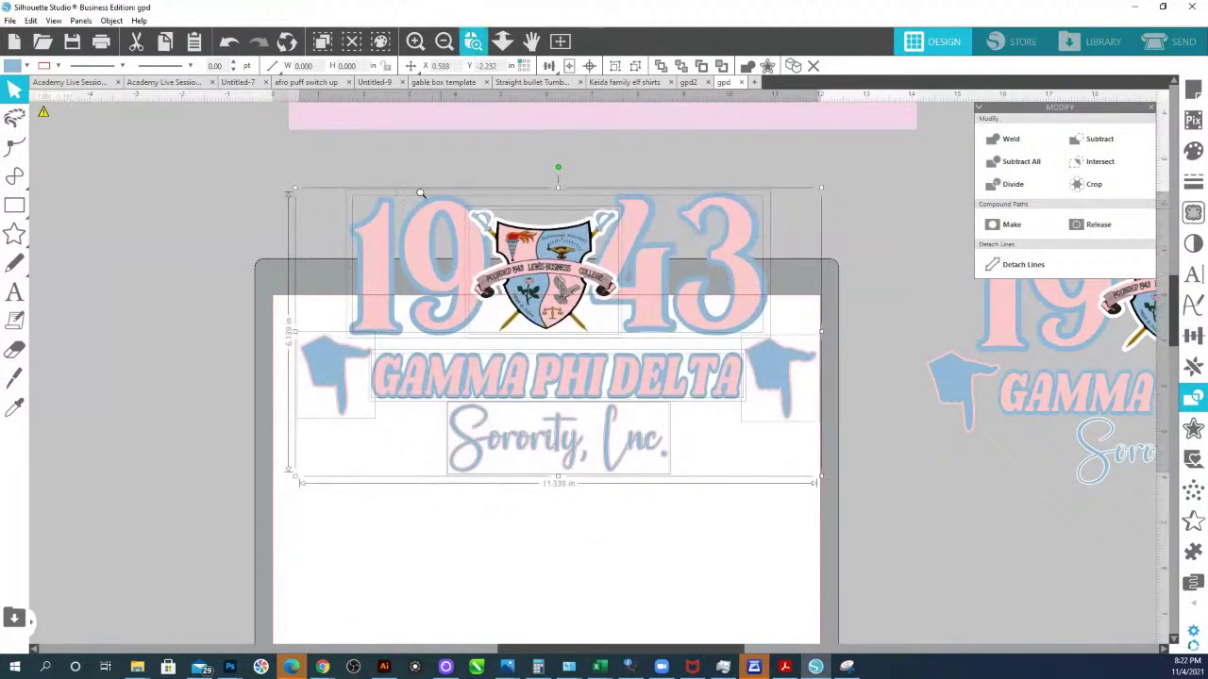
pyautogui.moveTo(422, 195); pyautogui.dragTo(593, 252)
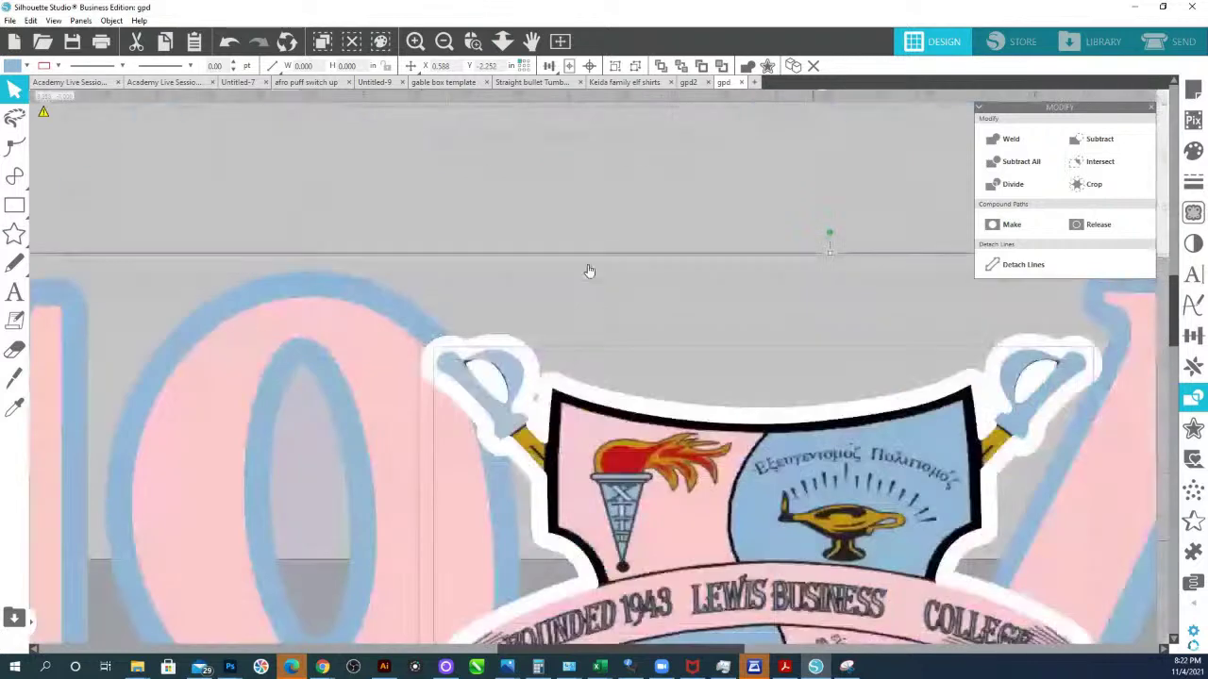
pyautogui.click(517, 345)
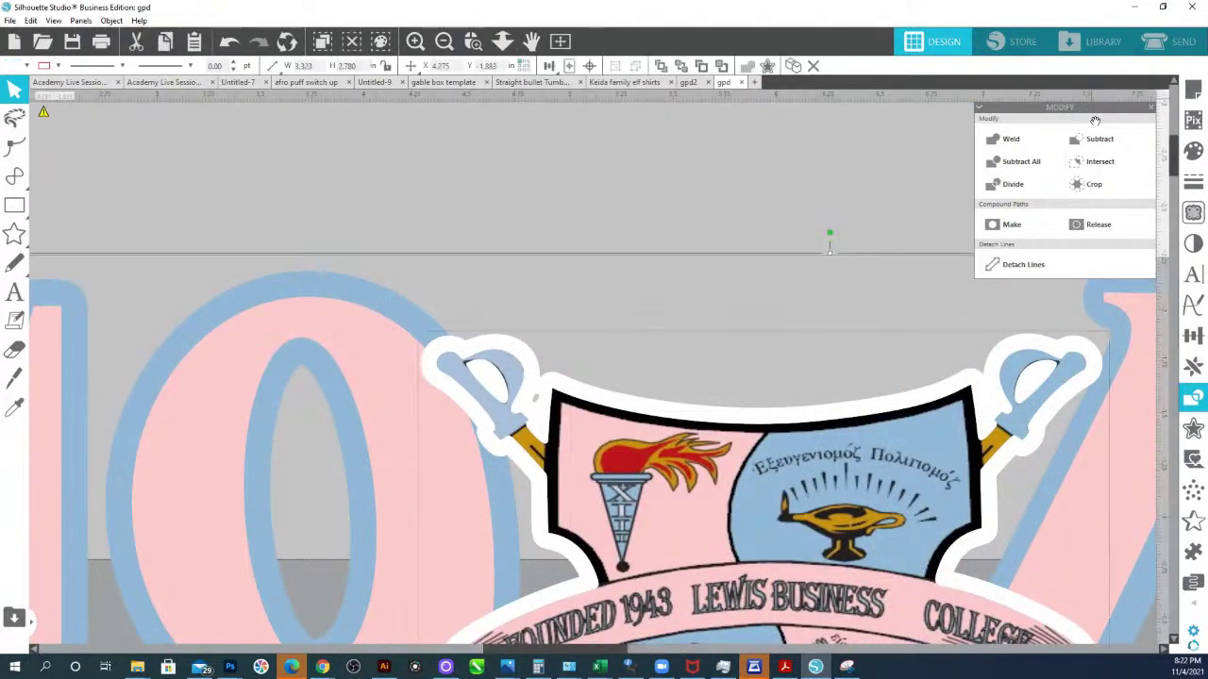
pyautogui.click(1089, 140)
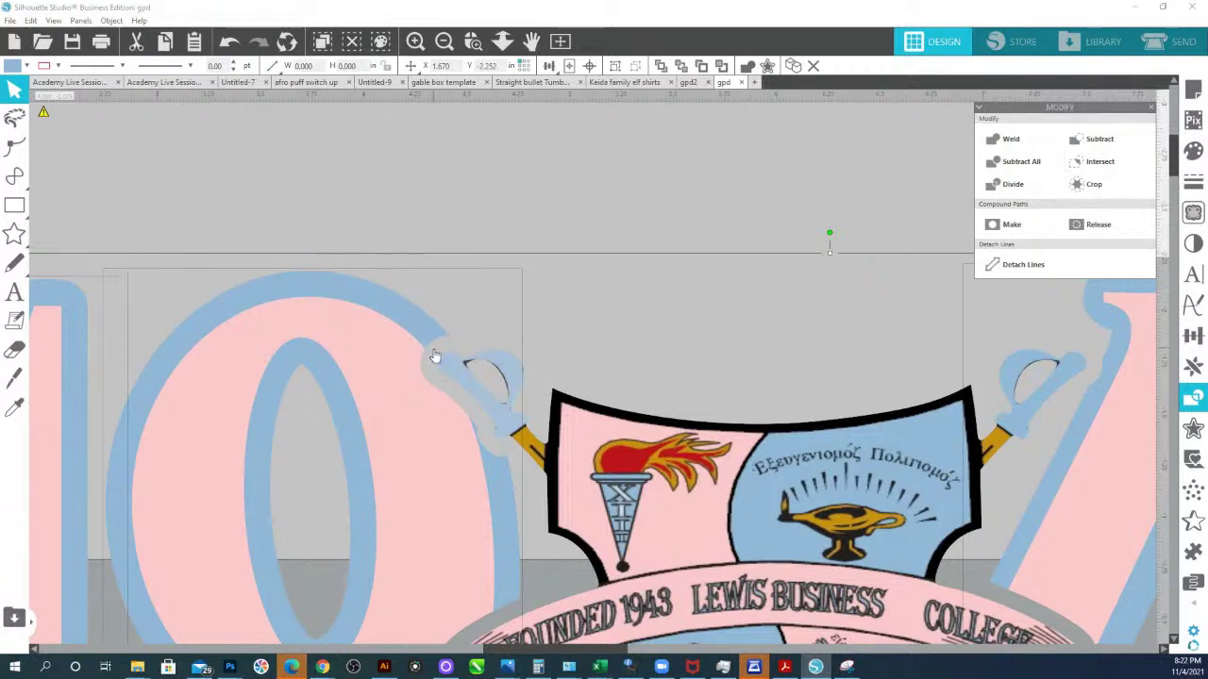
pyautogui.click(429, 315)
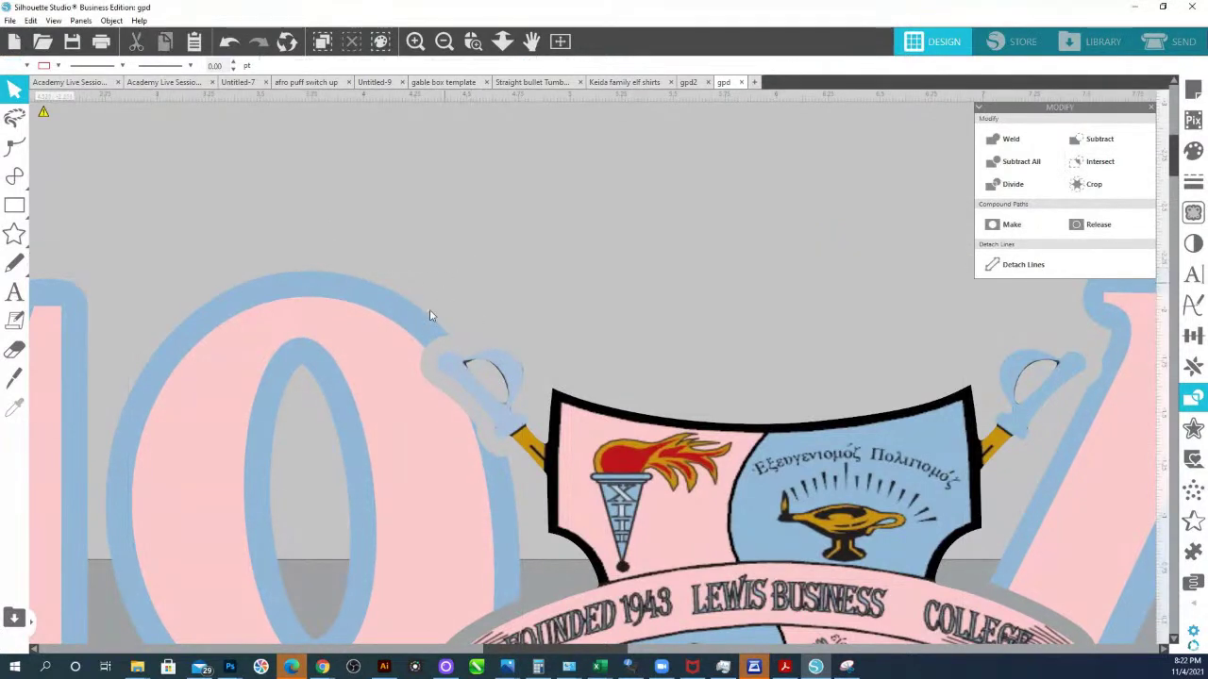
# - Try Subtract All on the pink and blue 1943 layers, move the pink numbers to inspect the cut, and undo the operation
pyautogui.click(321, 307)
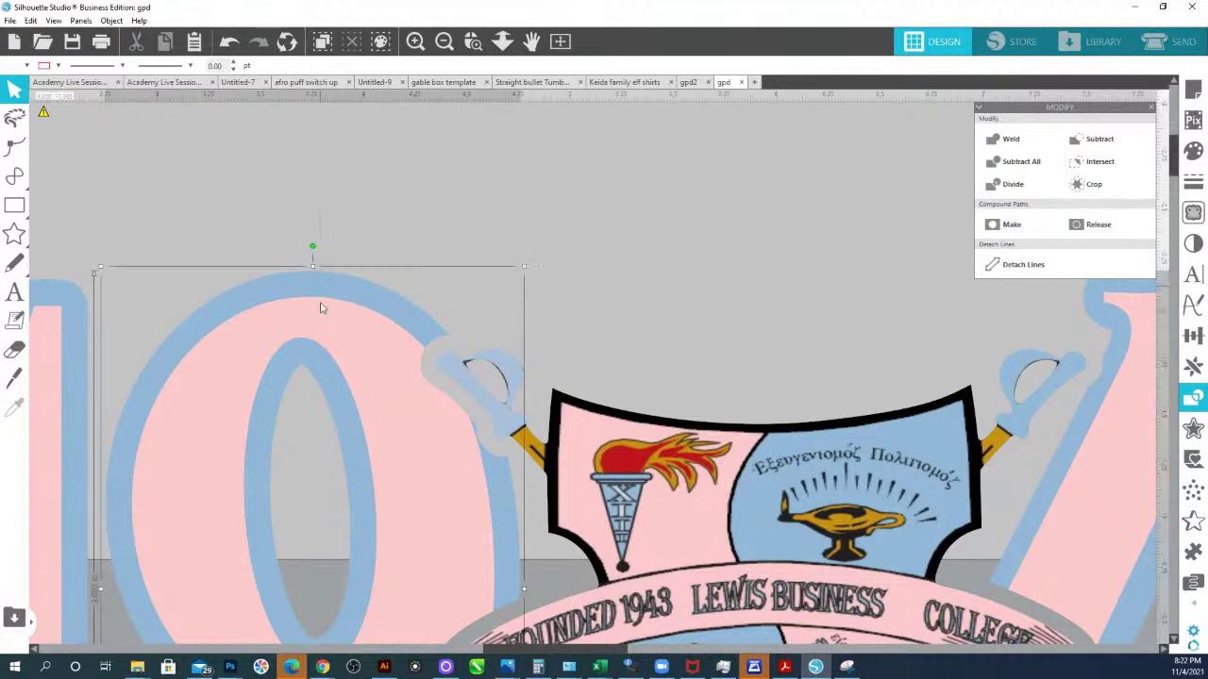
pyautogui.keyDown('shift'); pyautogui.click(326, 308); pyautogui.keyUp('shift')
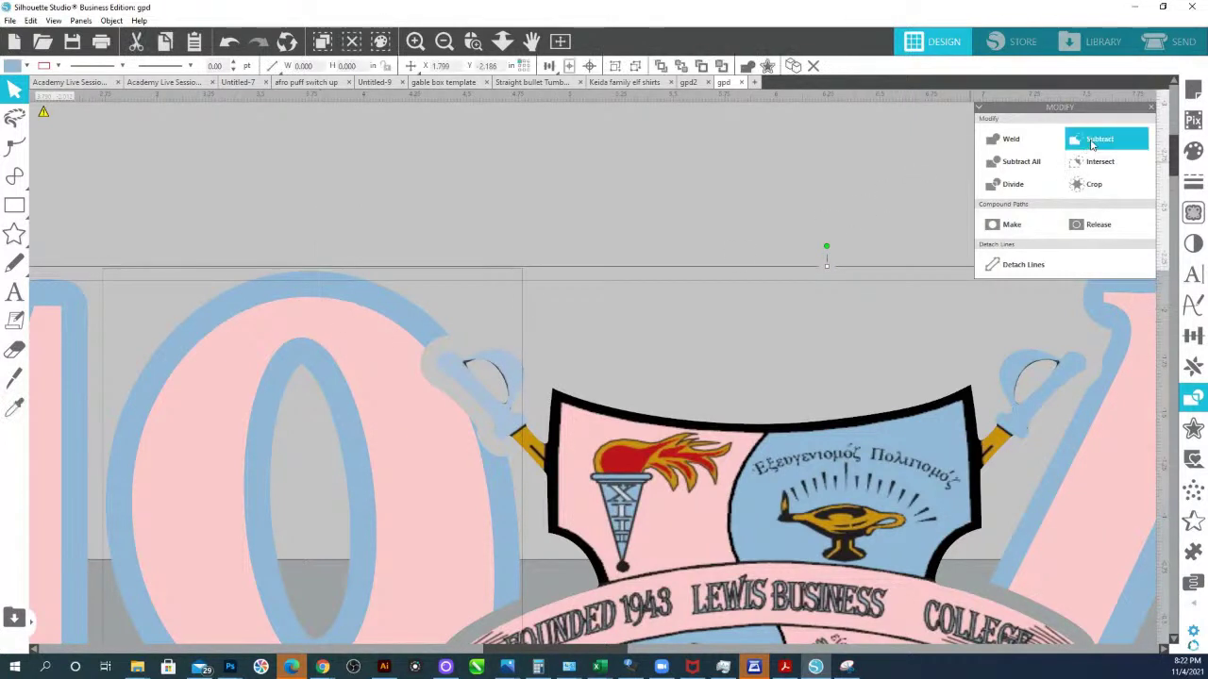
pyautogui.click(1033, 163)
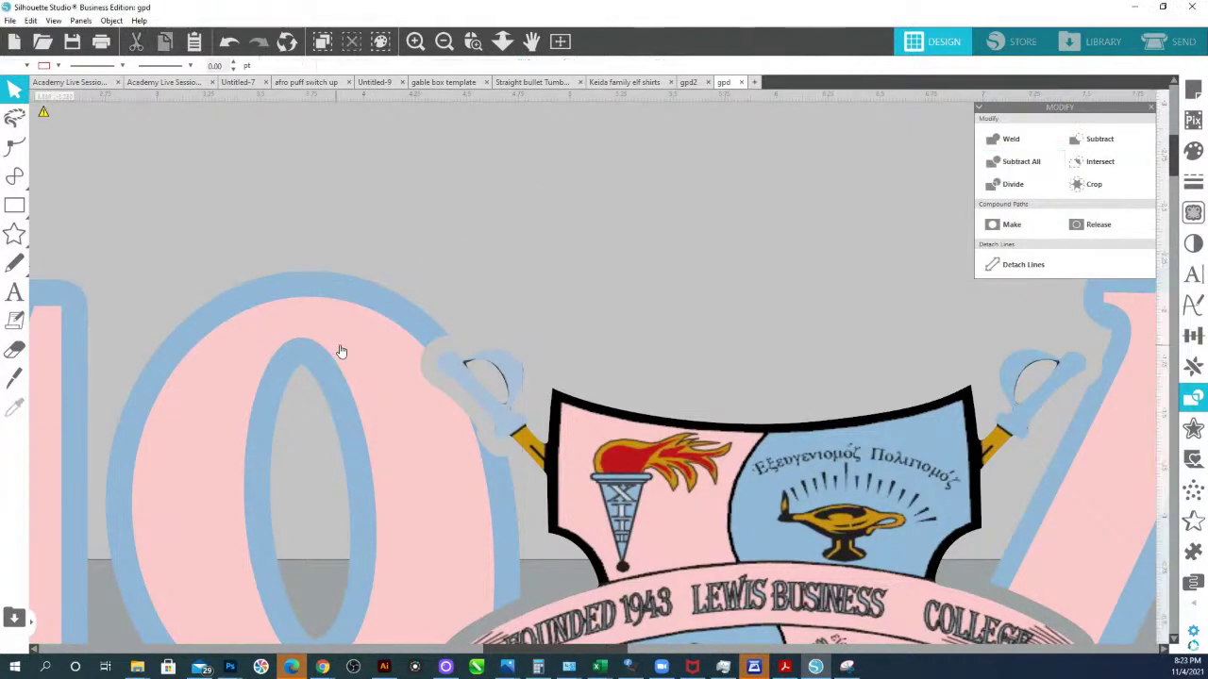
pyautogui.moveTo(342, 351); pyautogui.dragTo(294, 395)
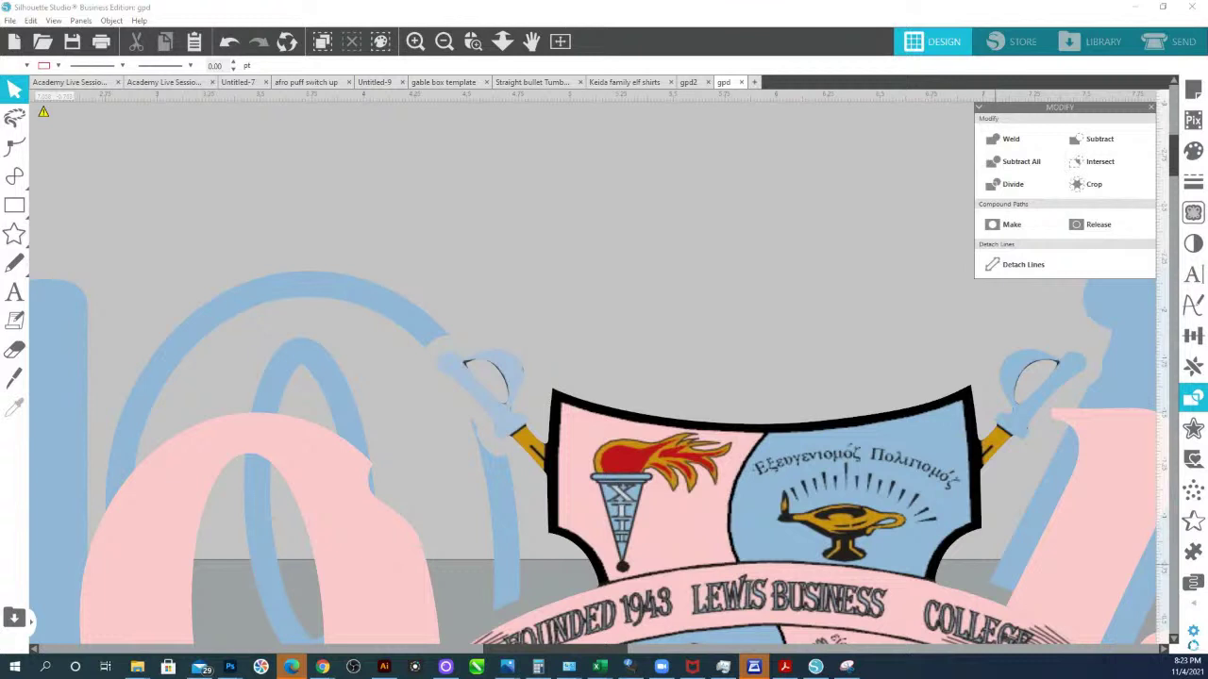
pyautogui.click(816, 667)
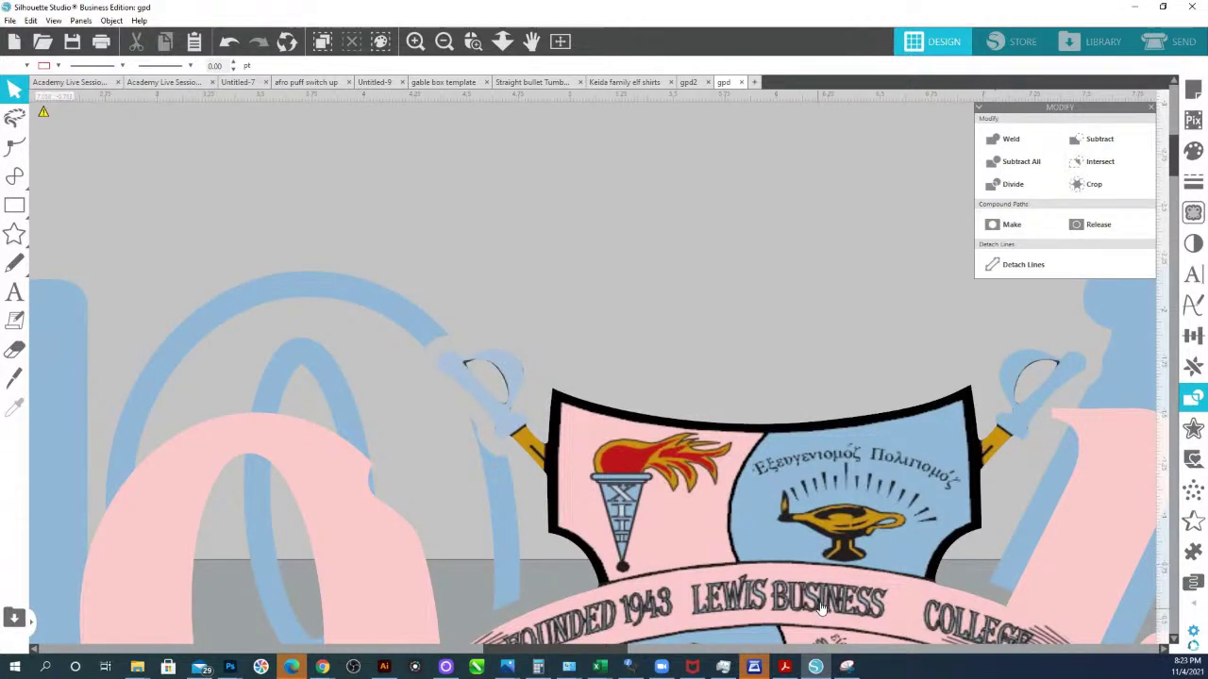
pyautogui.hotkey('ctrl', 'z')
pyautogui.hotkey('ctrl', 'z')
pyautogui.hotkey('ctrl', 'z')
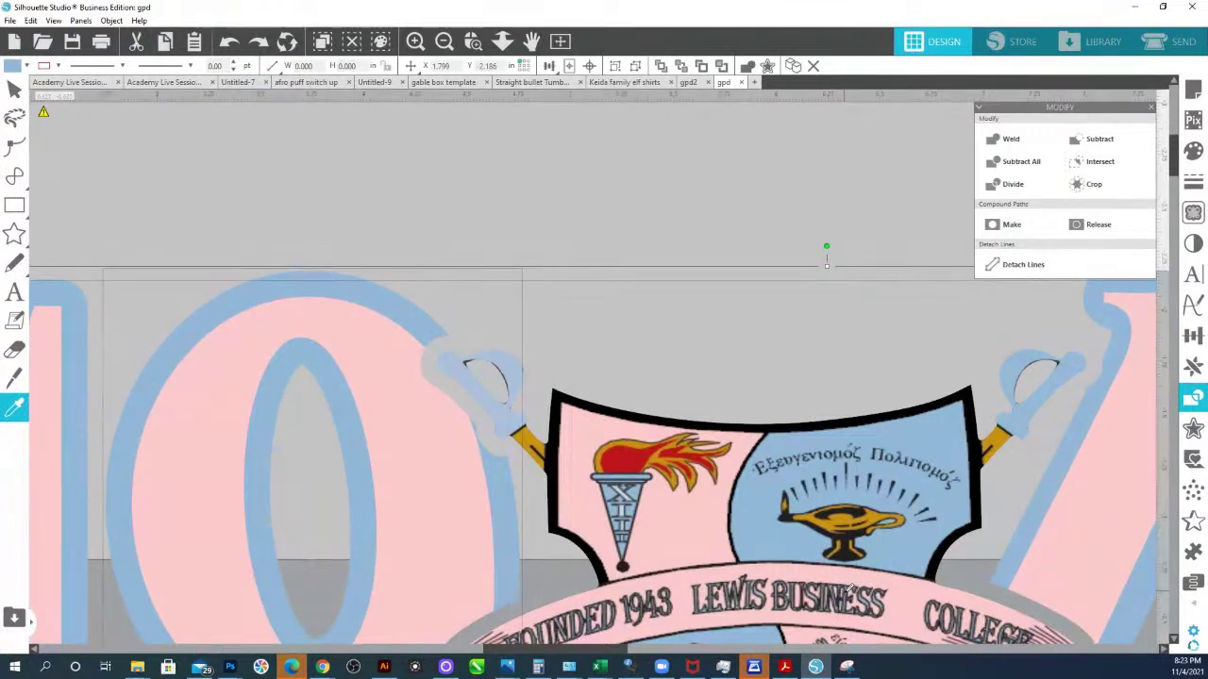
pyautogui.press('Escape')
pyautogui.press('Escape')
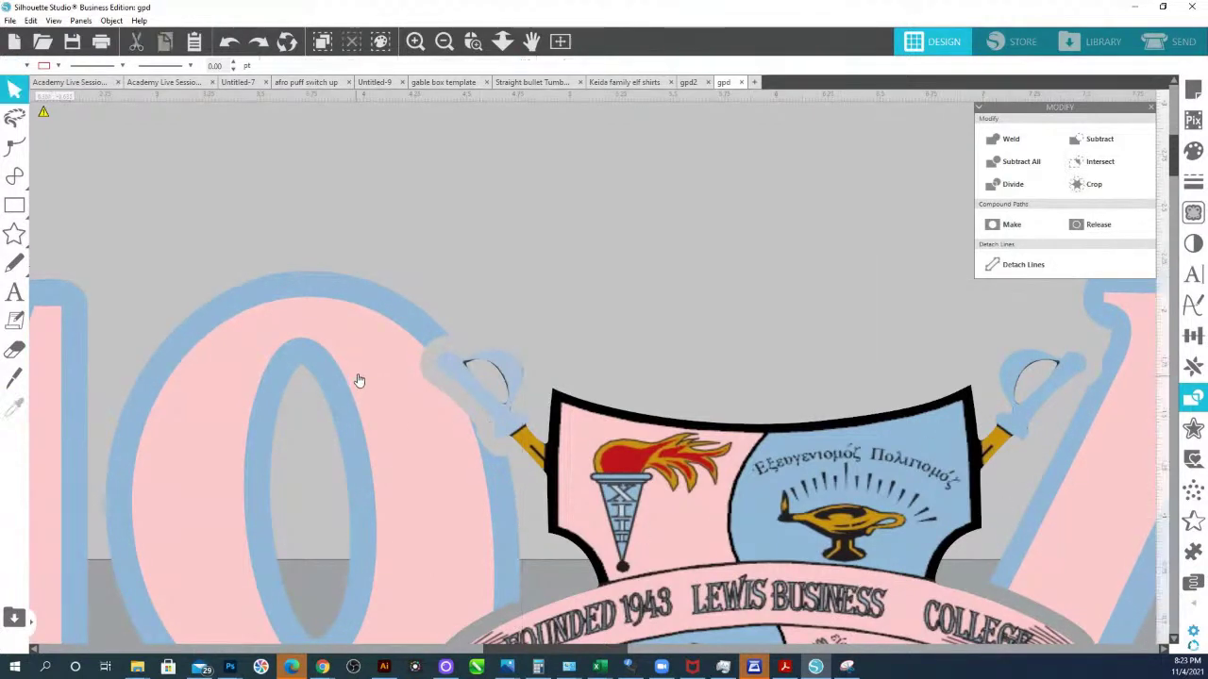
# - Test-move the pink 1943 numbers off the blue layer to check the crest cut-outs and undo the move
pyautogui.moveTo(359, 381); pyautogui.dragTo(399, 504)
pyautogui.press('Escape')
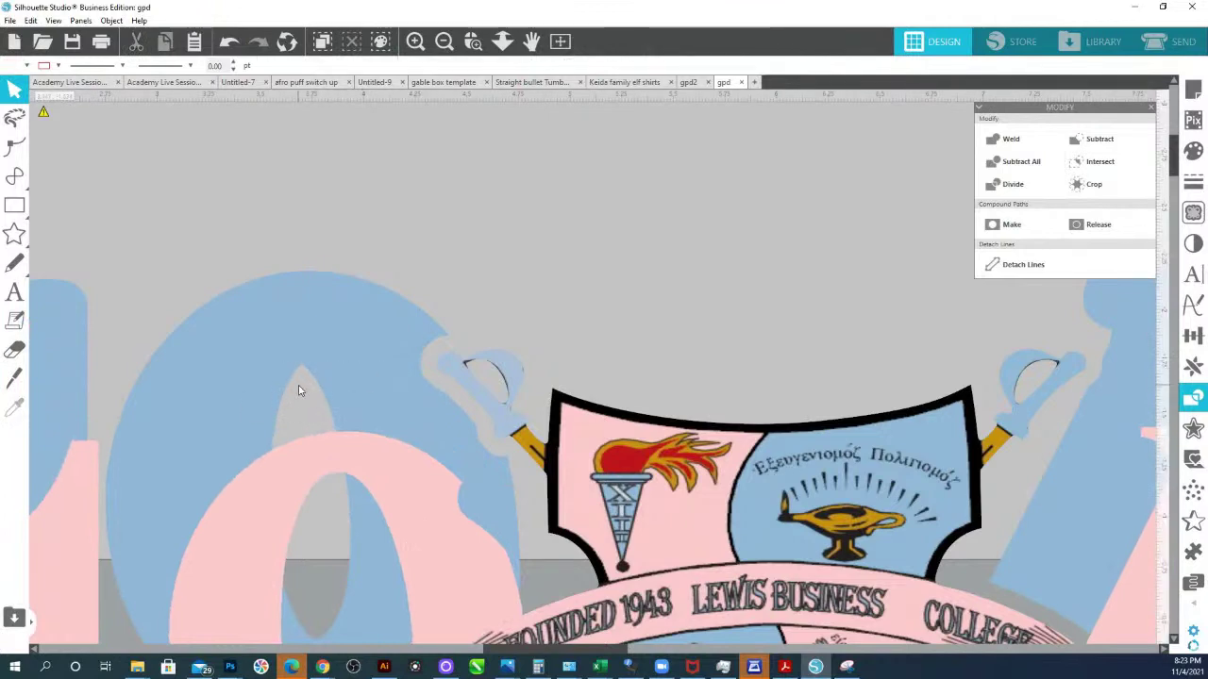
pyautogui.hotkey('ctrl', 'z')
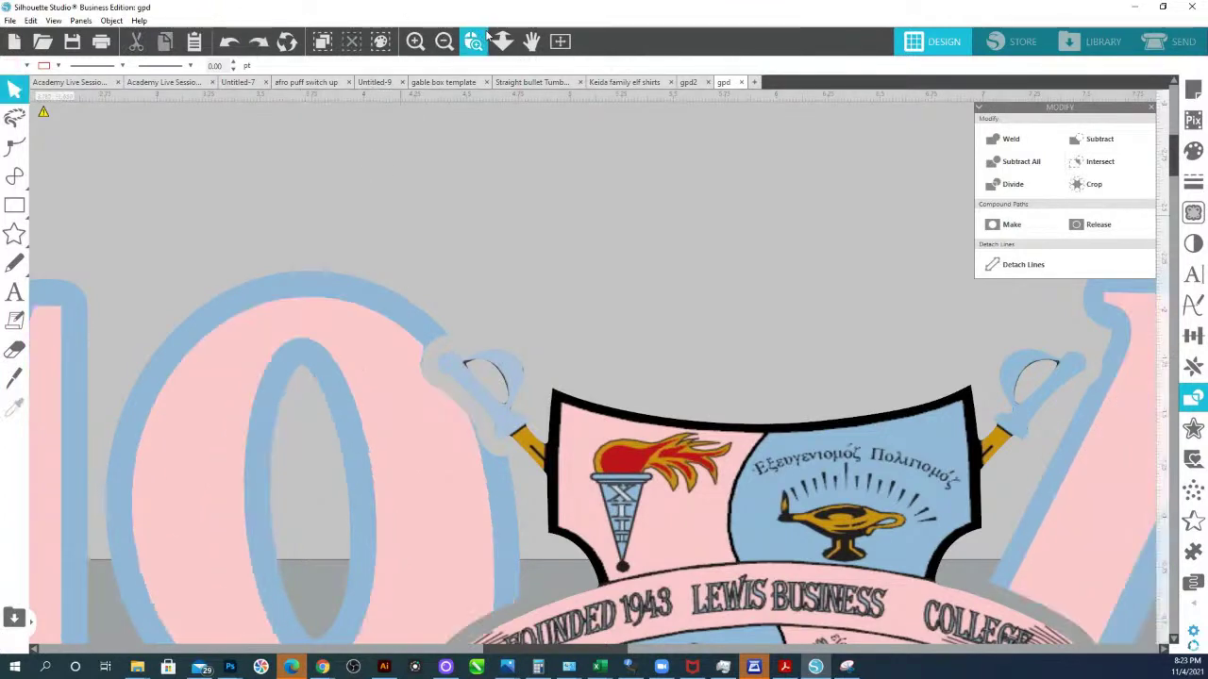
# - Select the complete 1943 Gamma Phi Delta design on the page and place a copy of it off the page to its left
pyautogui.click(502, 41)
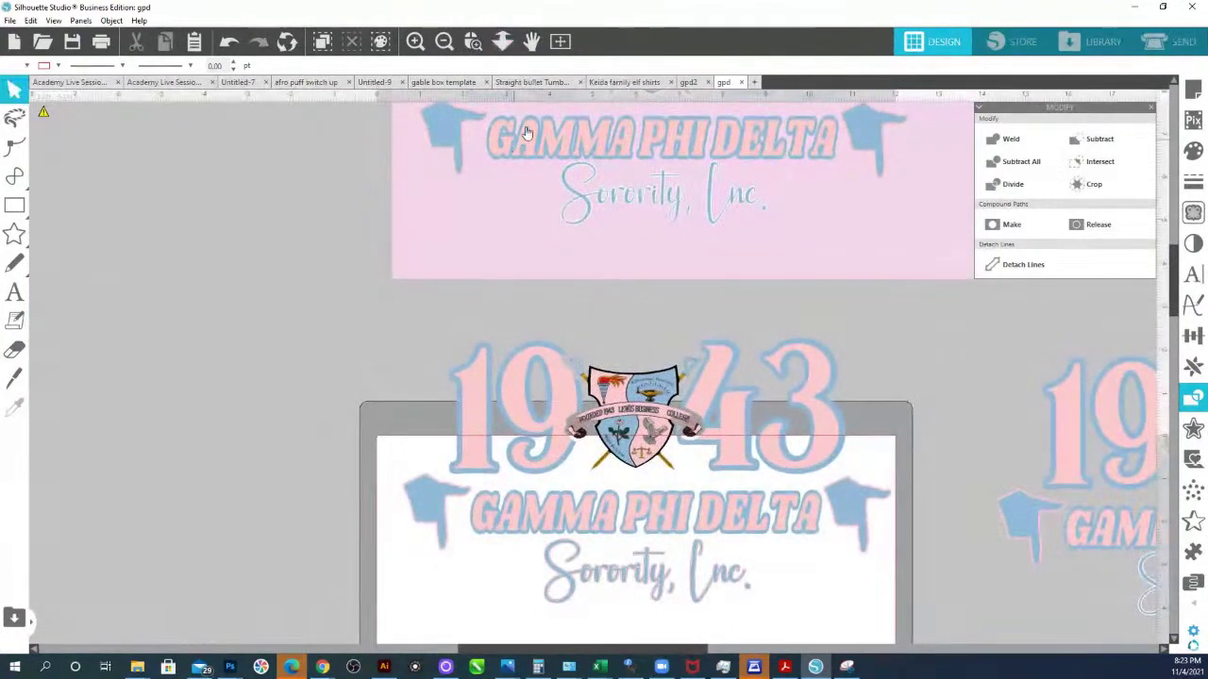
pyautogui.click(502, 40)
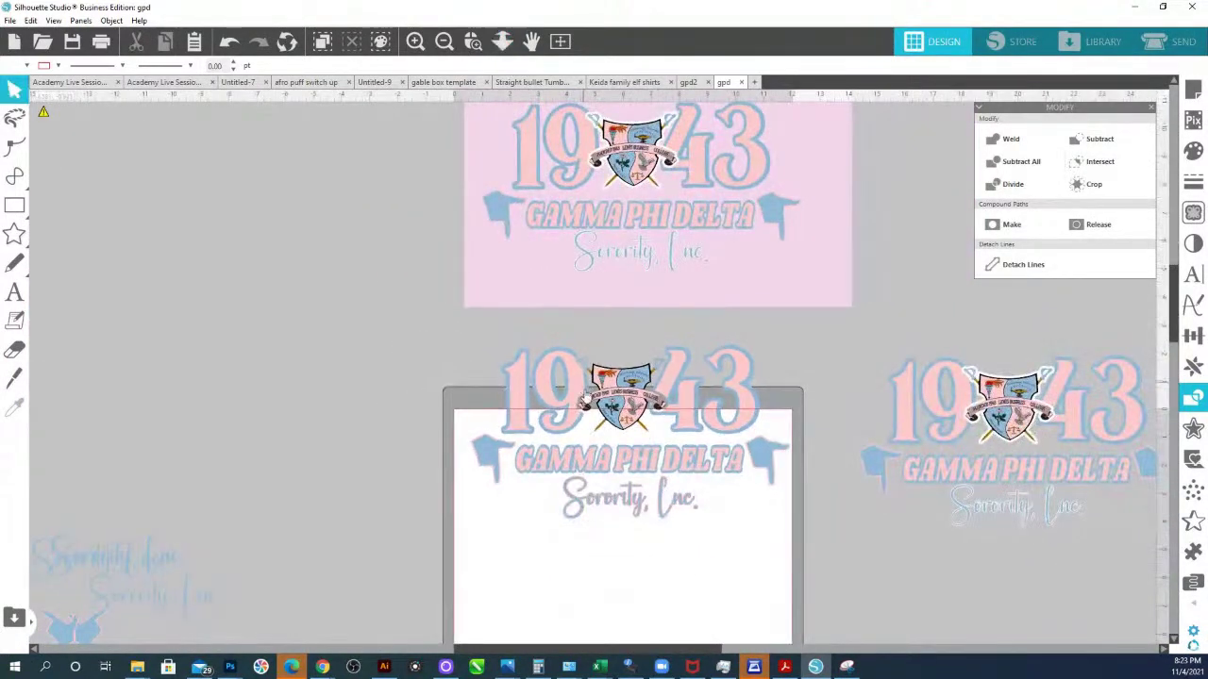
pyautogui.moveTo(463, 353); pyautogui.dragTo(786, 543)
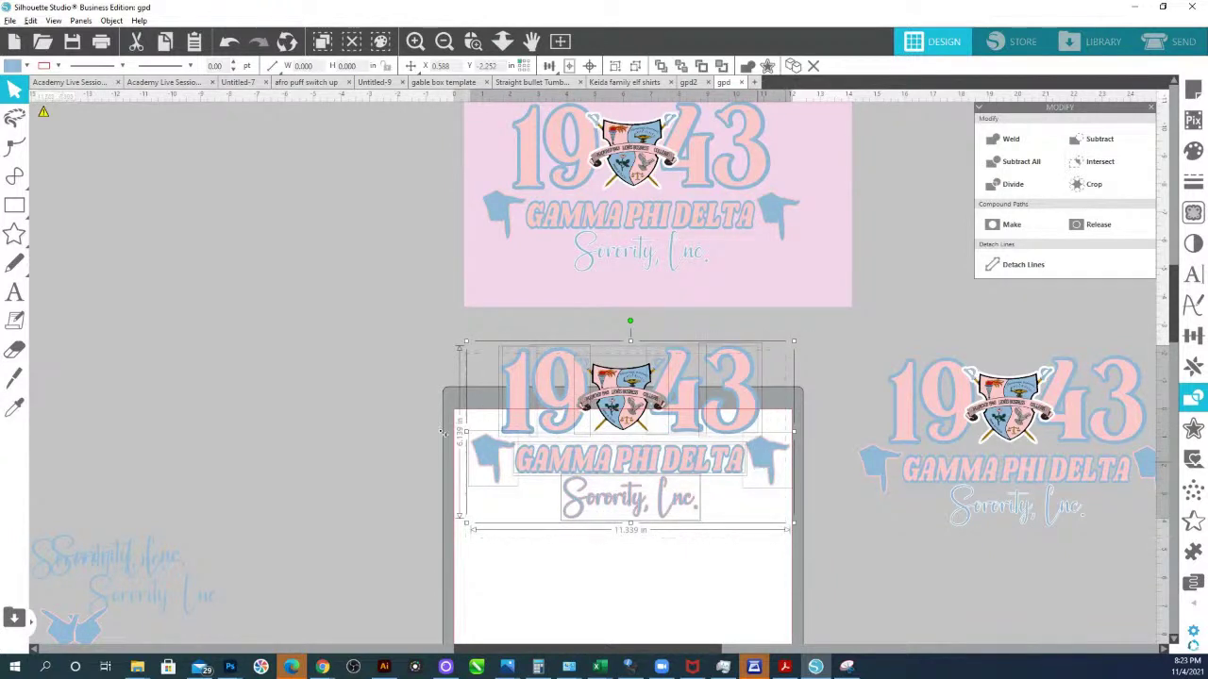
pyautogui.hotkey('ctrl', 'v')
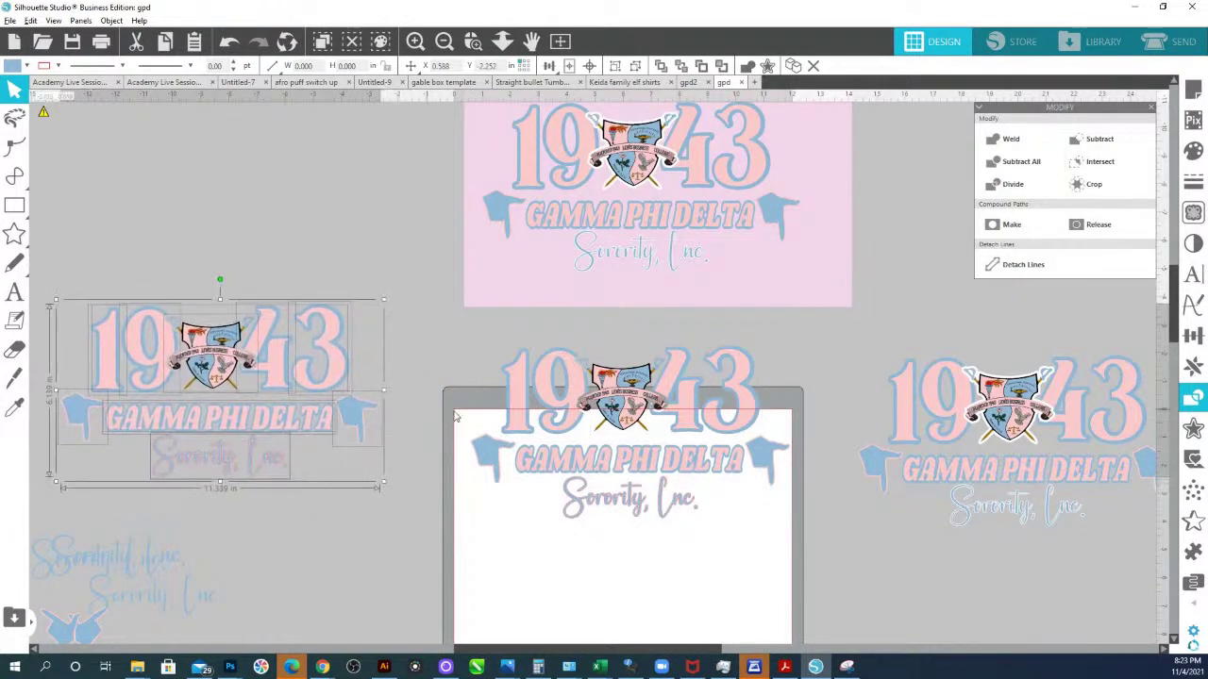
# - Examine the copied design up close, including its crest cut-outs and script, and compare it with the original on the page
pyautogui.click(473, 41)
pyautogui.click(424, 490)
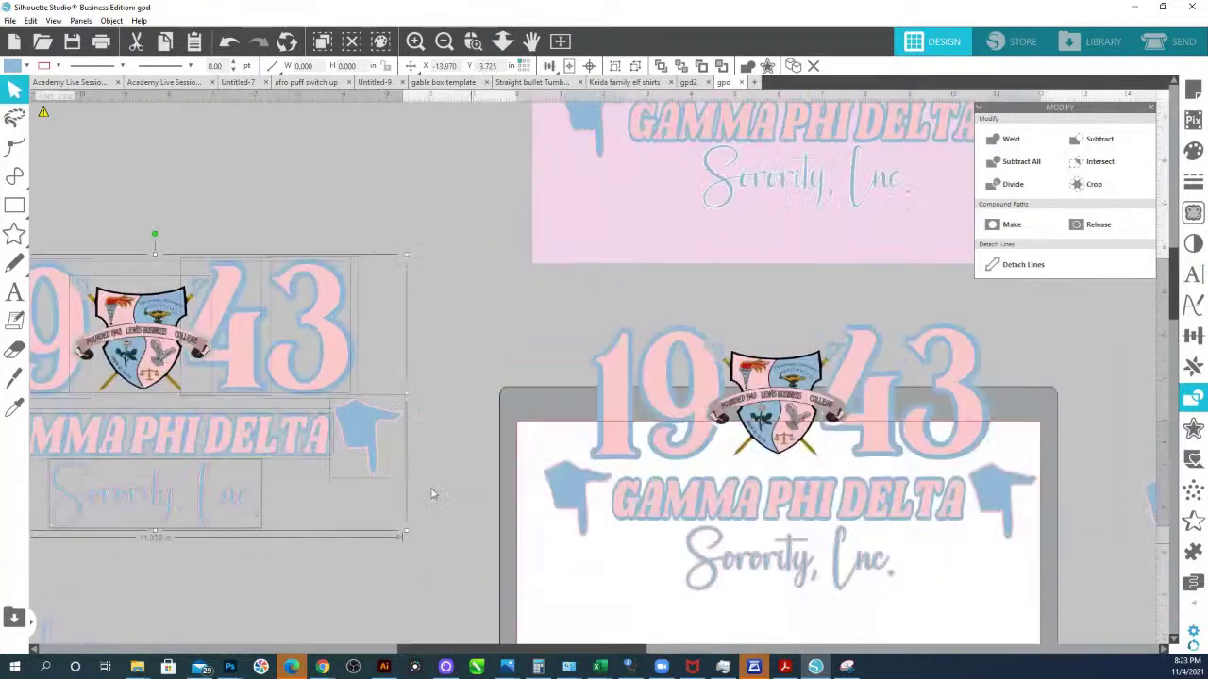
pyautogui.scroll(1, 703, 361)
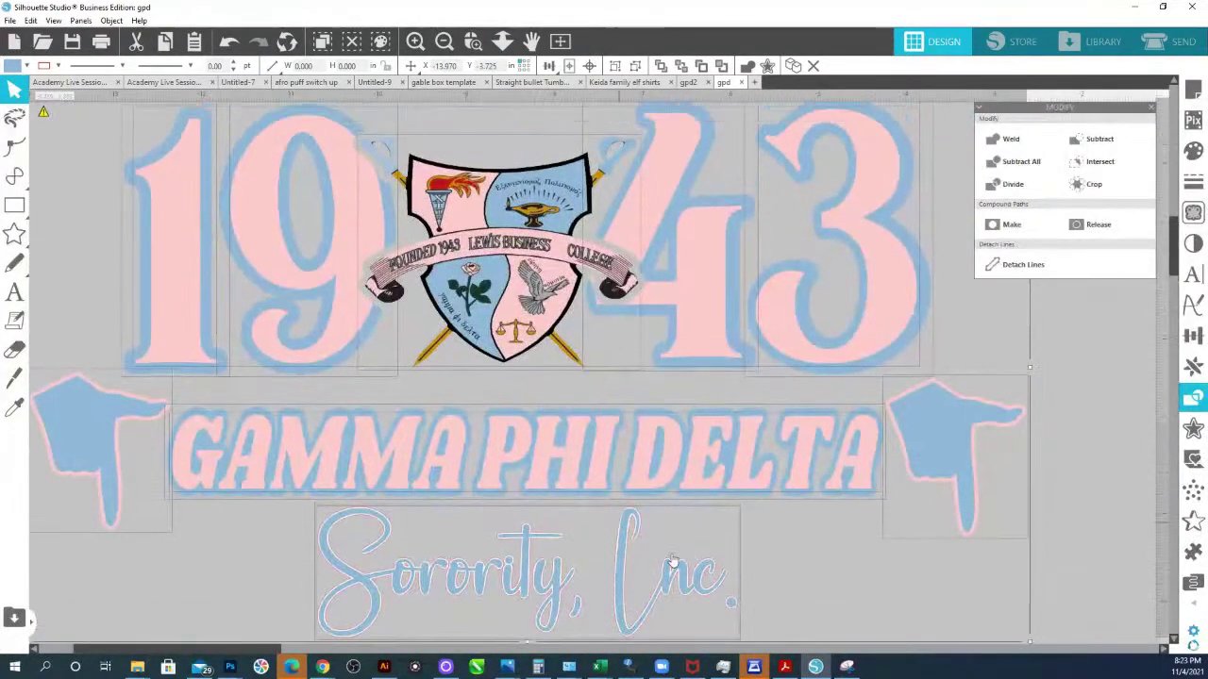
pyautogui.scroll(1, 699, 422)
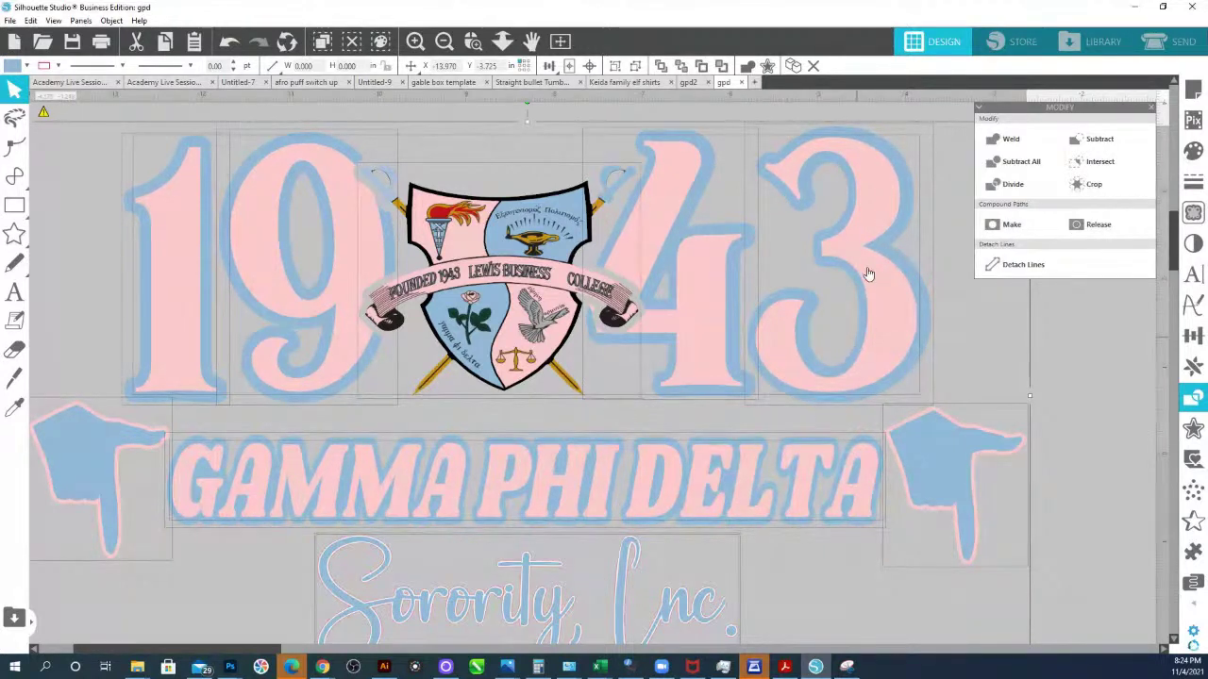
pyautogui.click(560, 40)
pyautogui.moveTo(1071, 626); pyautogui.dragTo(277, 475)
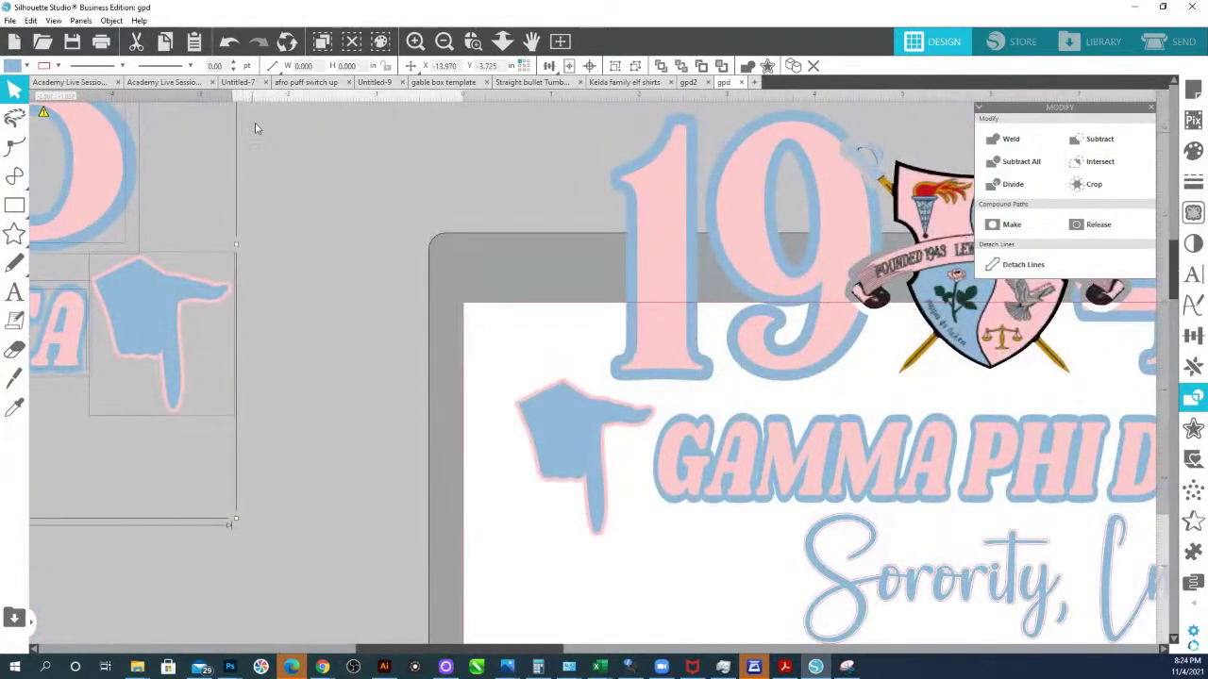
pyautogui.click(502, 41)
pyautogui.moveTo(514, 289); pyautogui.dragTo(507, 279)
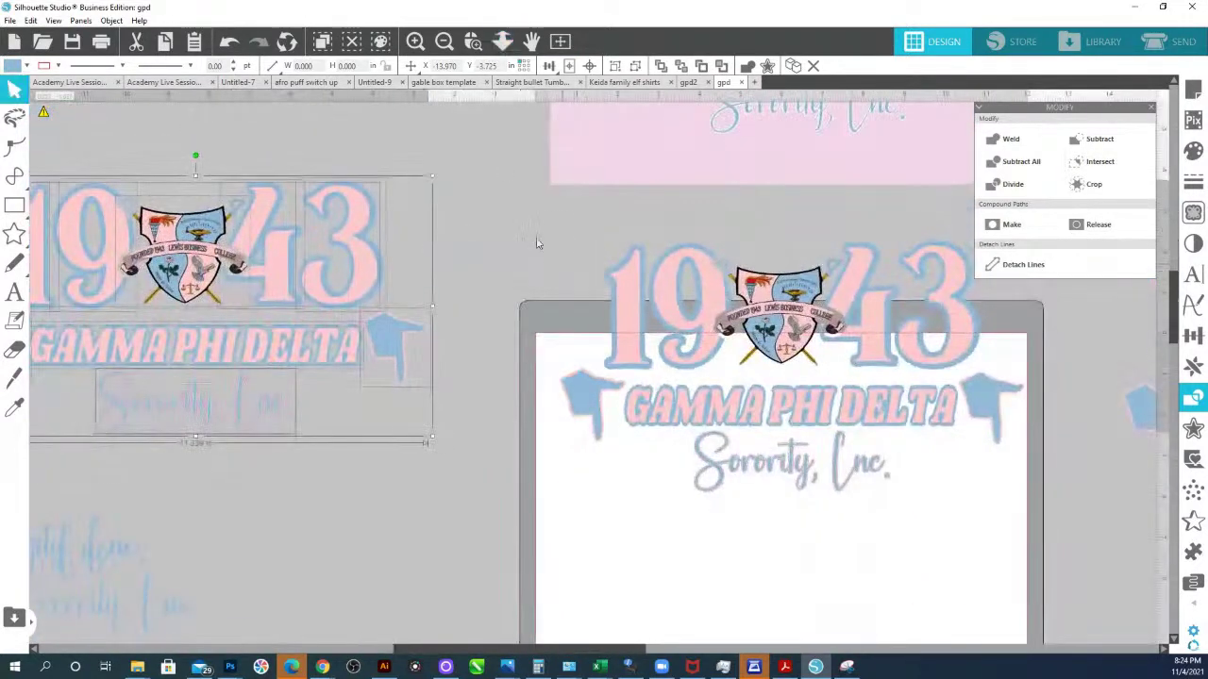
# - Move the complete 1943 Gamma Phi Delta design down so that it sits fully inside the page
pyautogui.click(949, 478)
pyautogui.moveTo(883, 399); pyautogui.dragTo(888, 504)
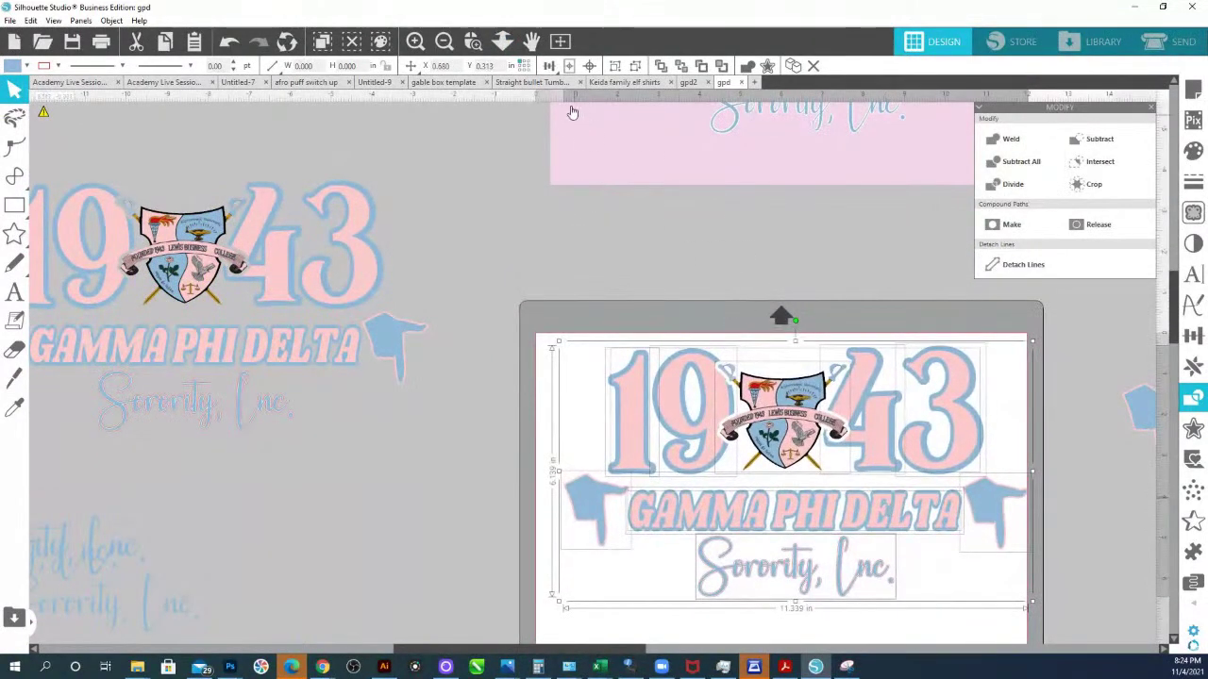
# - Test-move the blue "Sorority, Inc." script, undo the move, and delete the pale outline layer behind the script
pyautogui.click(473, 41)
pyautogui.moveTo(655, 540); pyautogui.dragTo(779, 570)
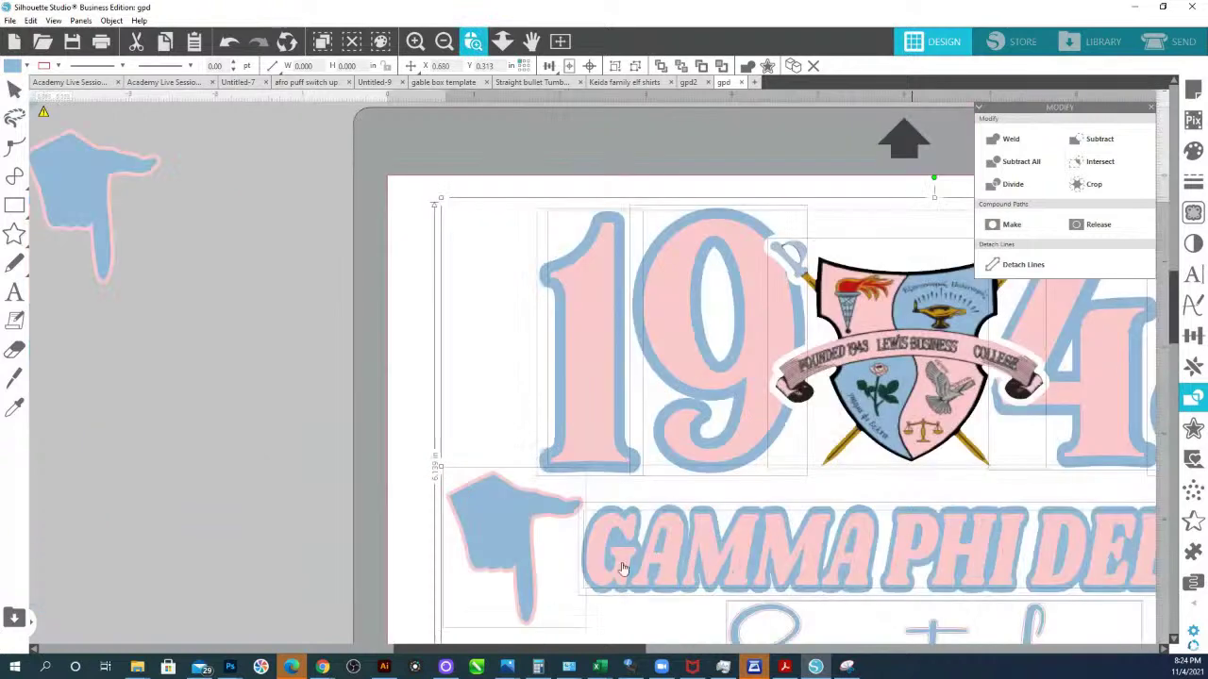
pyautogui.click(622, 537)
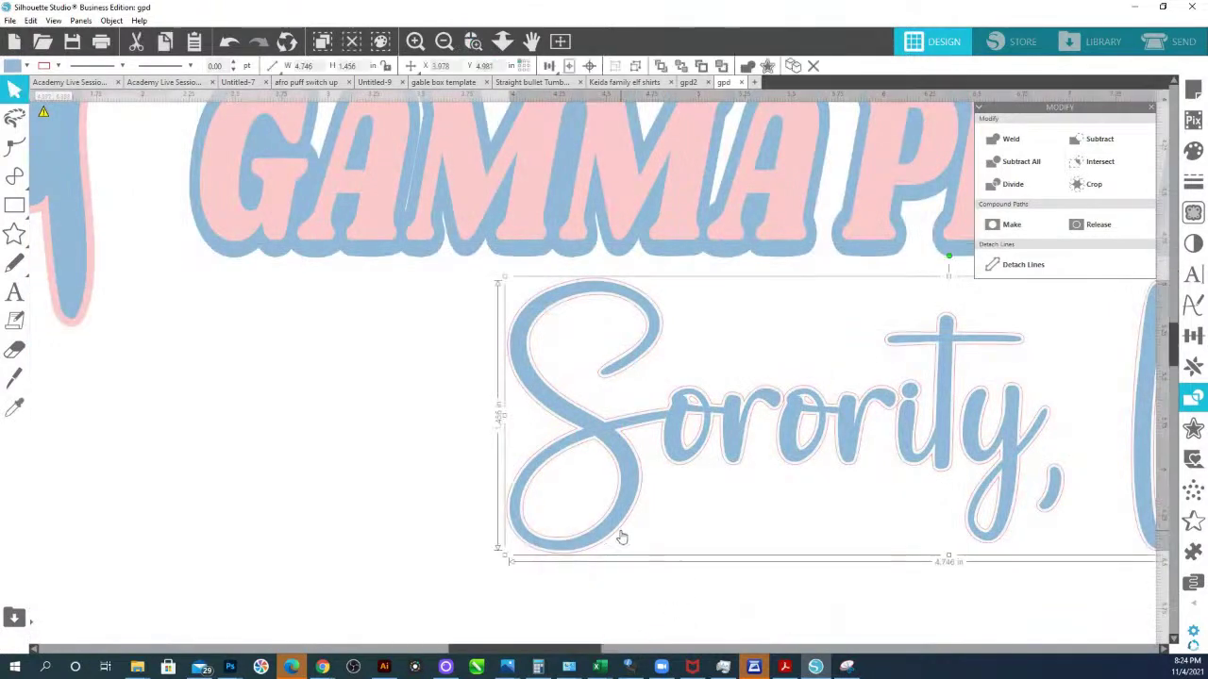
pyautogui.moveTo(620, 539); pyautogui.dragTo(652, 655)
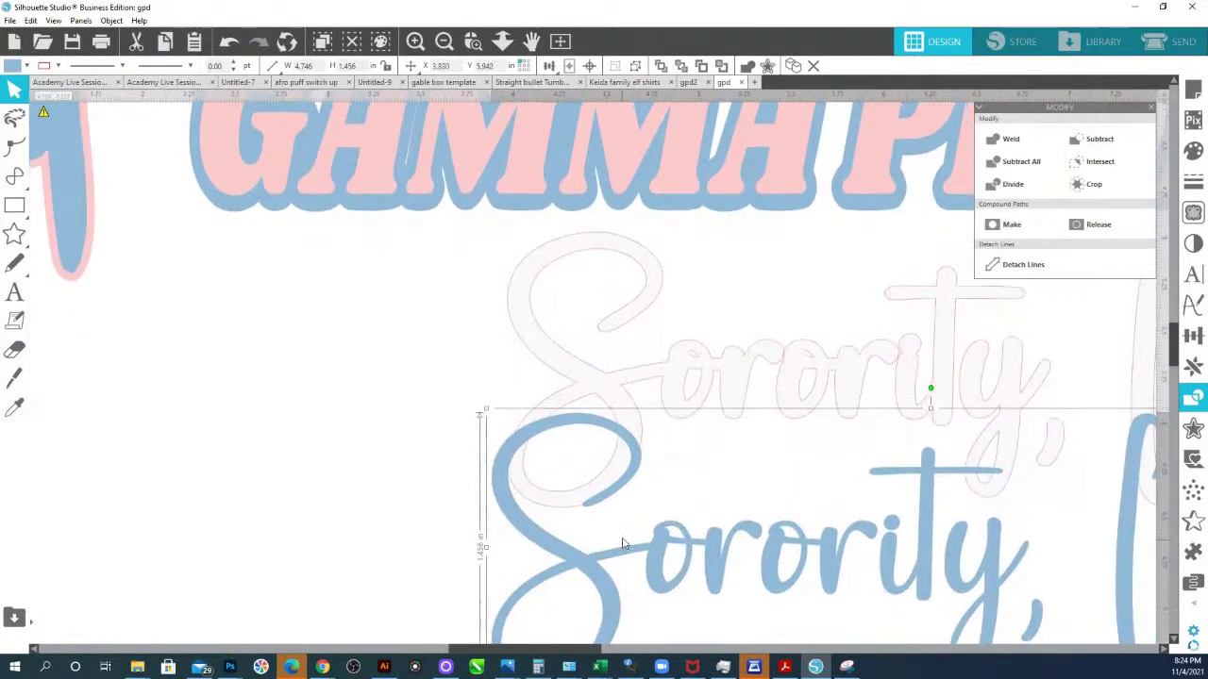
pyautogui.scroll(-1, 588, 337)
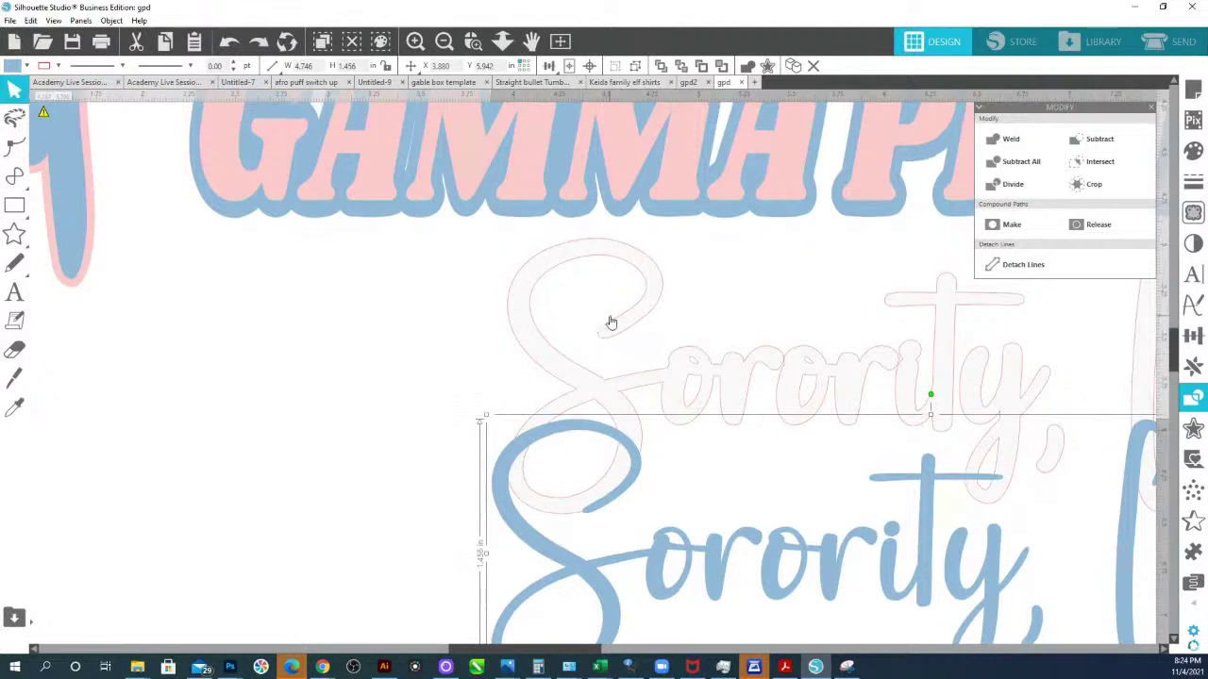
pyautogui.hotkey('ctrl', 'z')
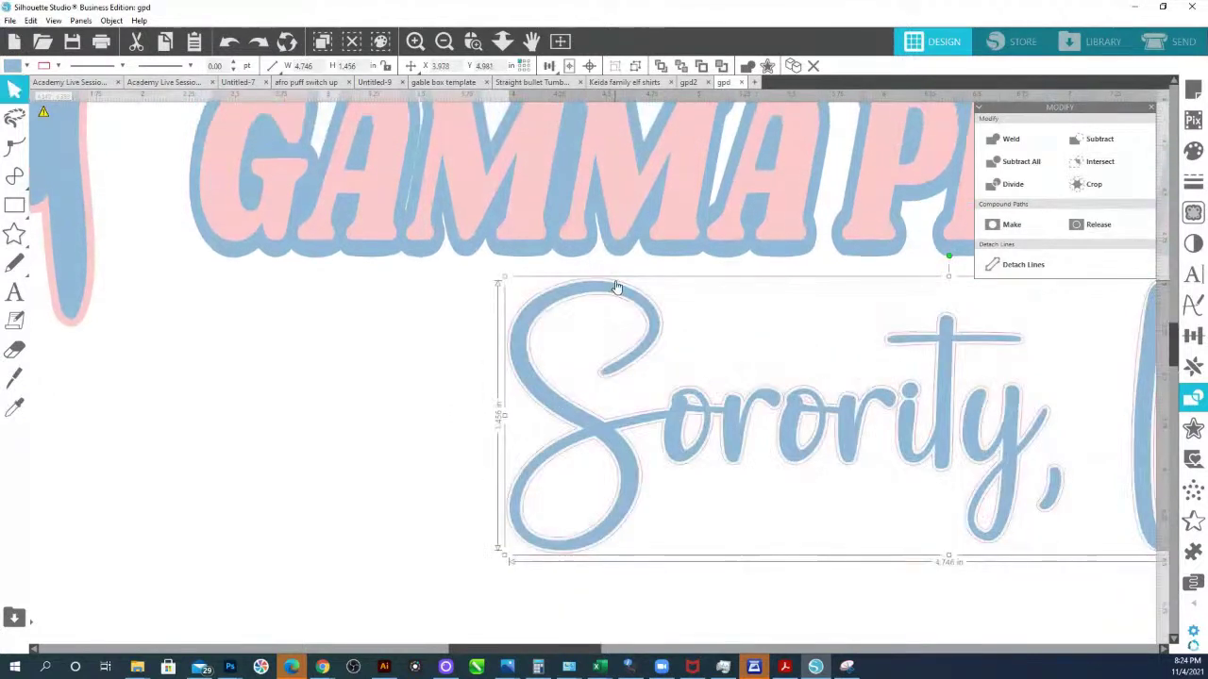
pyautogui.click(616, 286)
pyautogui.press('Delete')
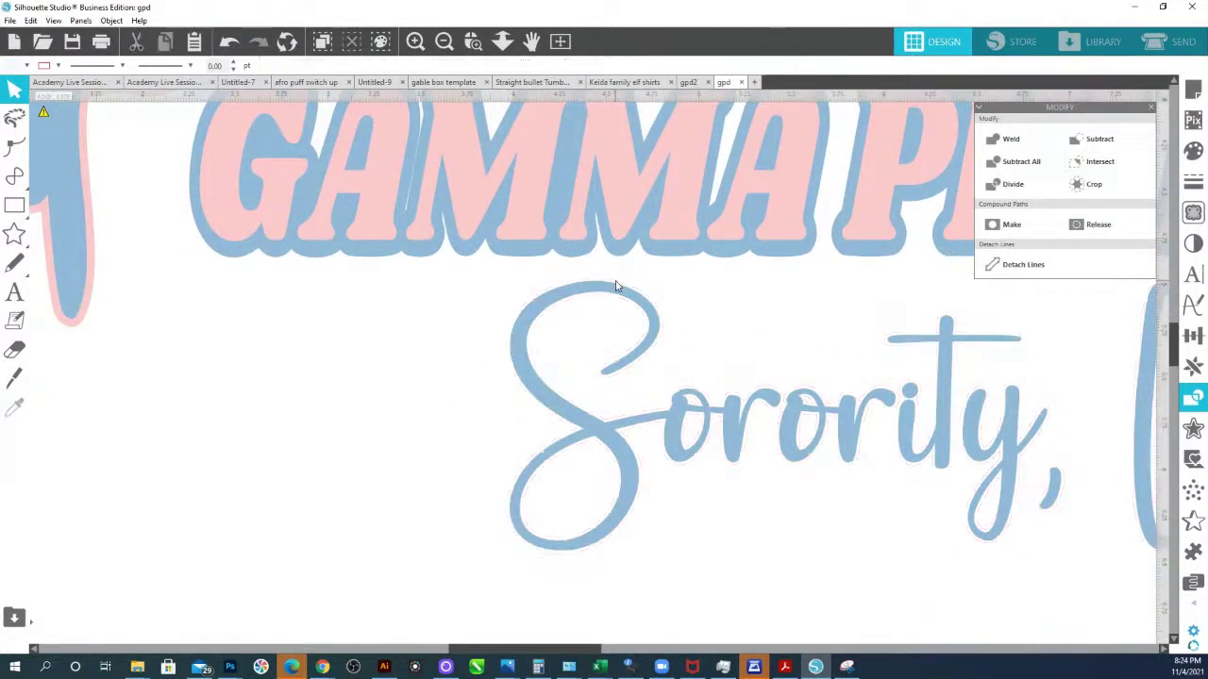
# - Turn on Print Bleed in the page setup of the design
pyautogui.click(502, 40)
pyautogui.moveTo(552, 323); pyautogui.dragTo(534, 213)
pyautogui.click(1187, 99)
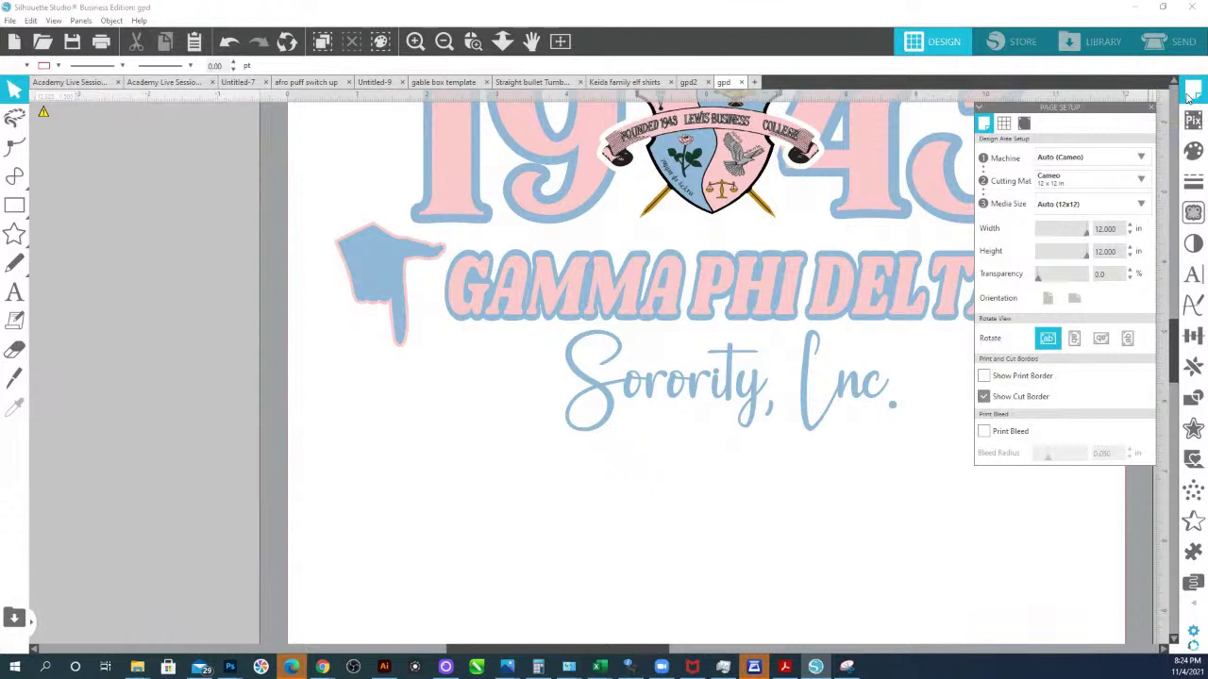
pyautogui.click(984, 432)
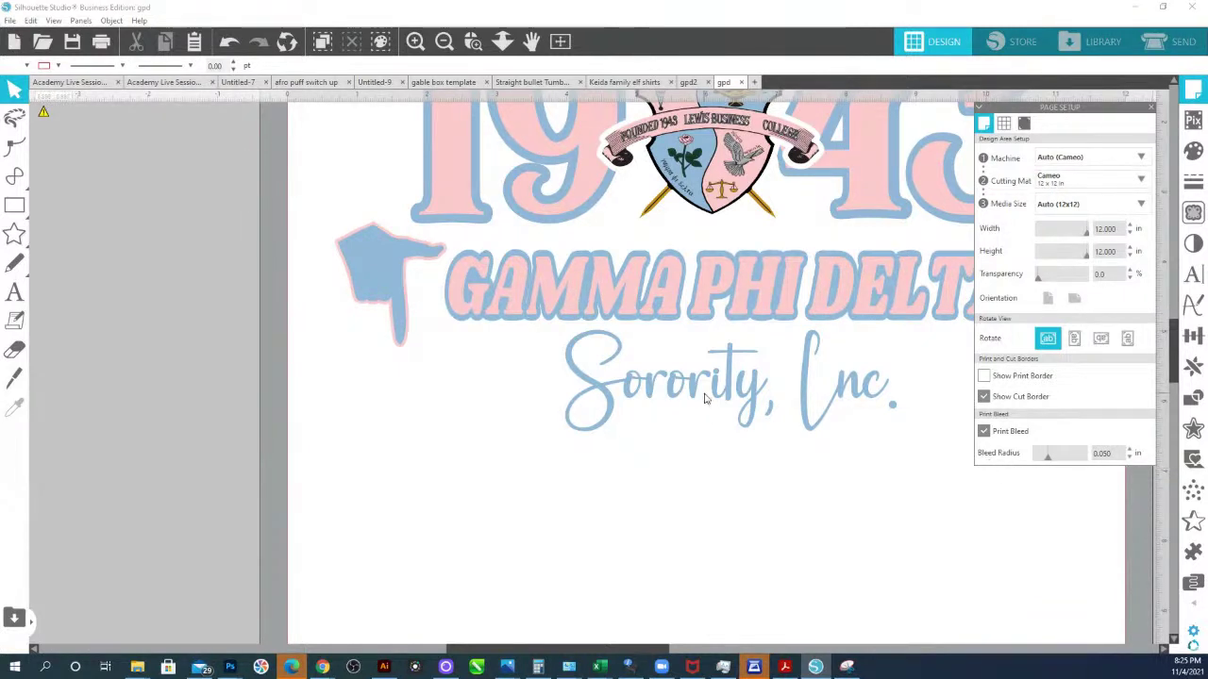
pyautogui.click(9, 20)
pyautogui.click(34, 220)
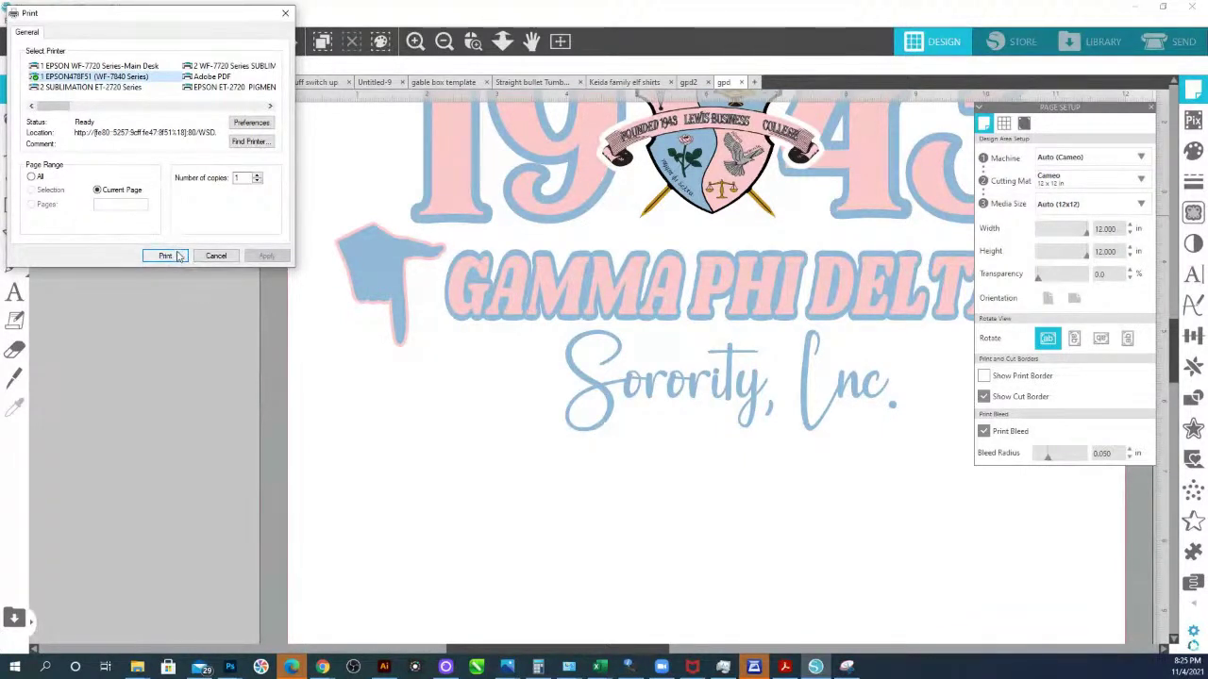
pyautogui.click(175, 257)
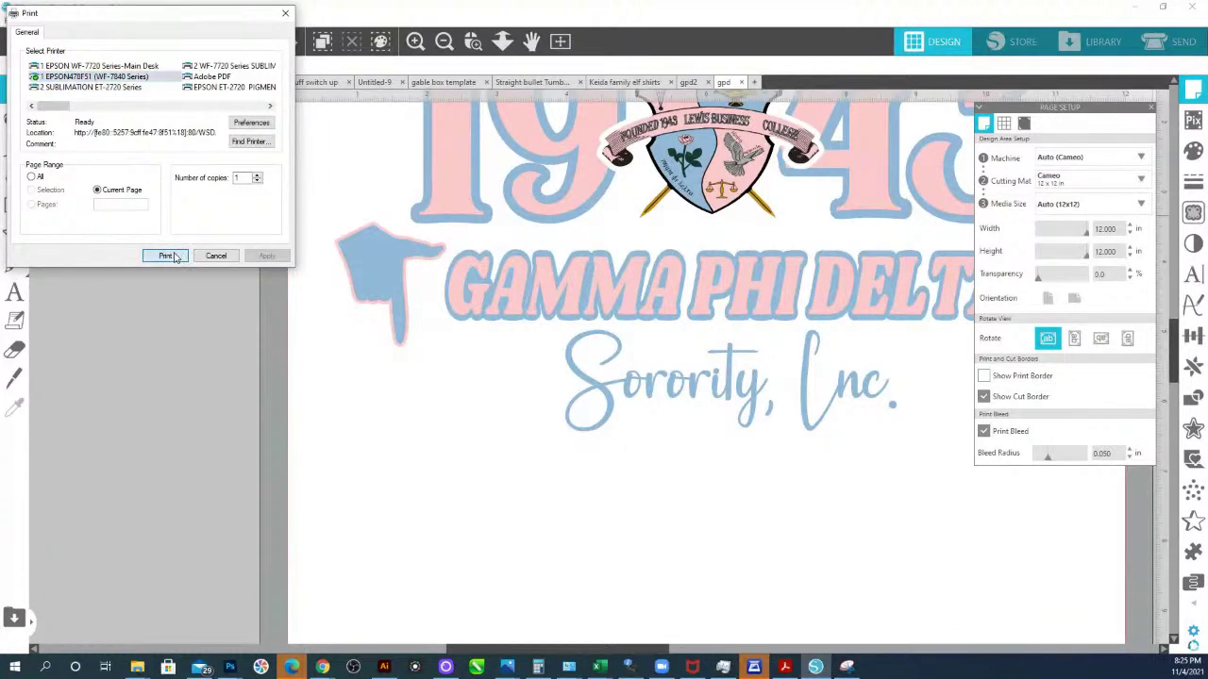
pyautogui.click(251, 124)
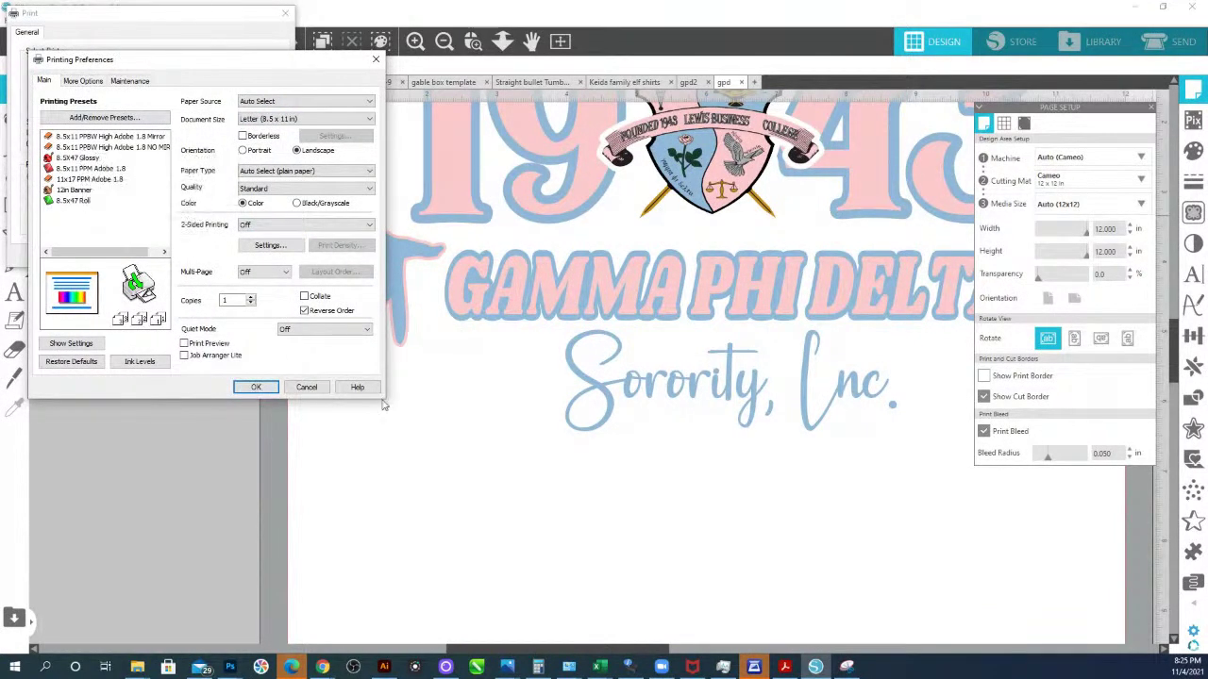
pyautogui.click(306, 387)
pyautogui.click(219, 257)
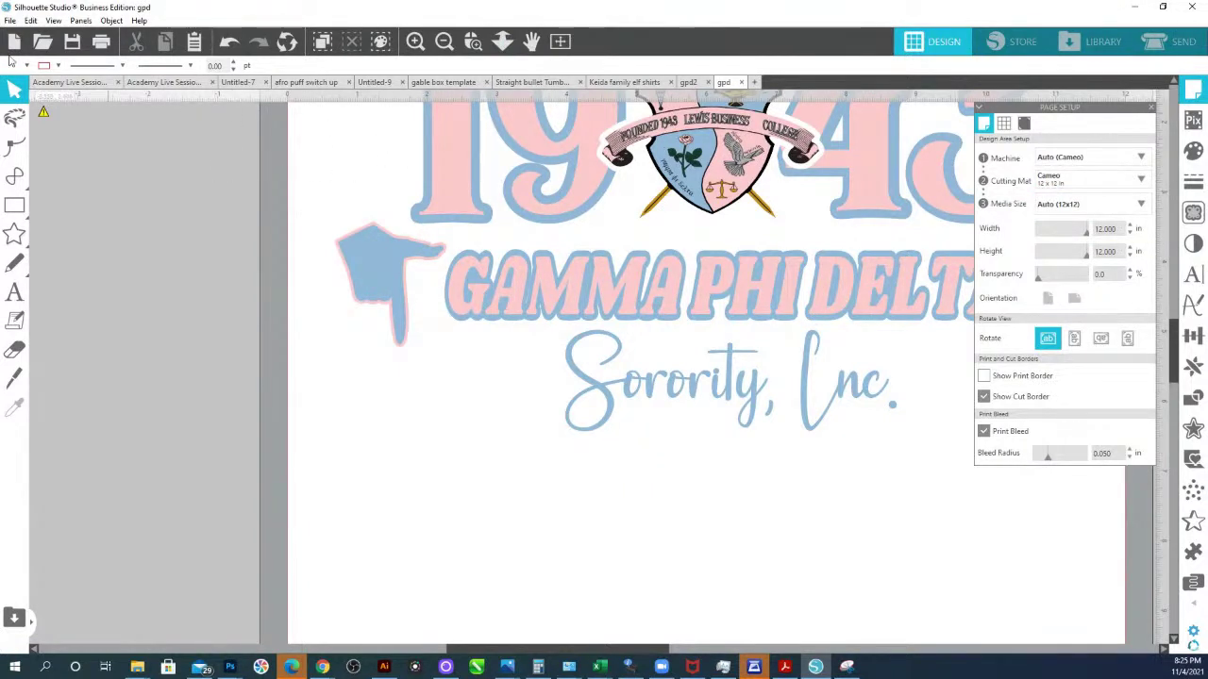
# - Start printing the current page and choose the 2 WF-7720 Series SUBLIMATION printer
pyautogui.click(9, 20)
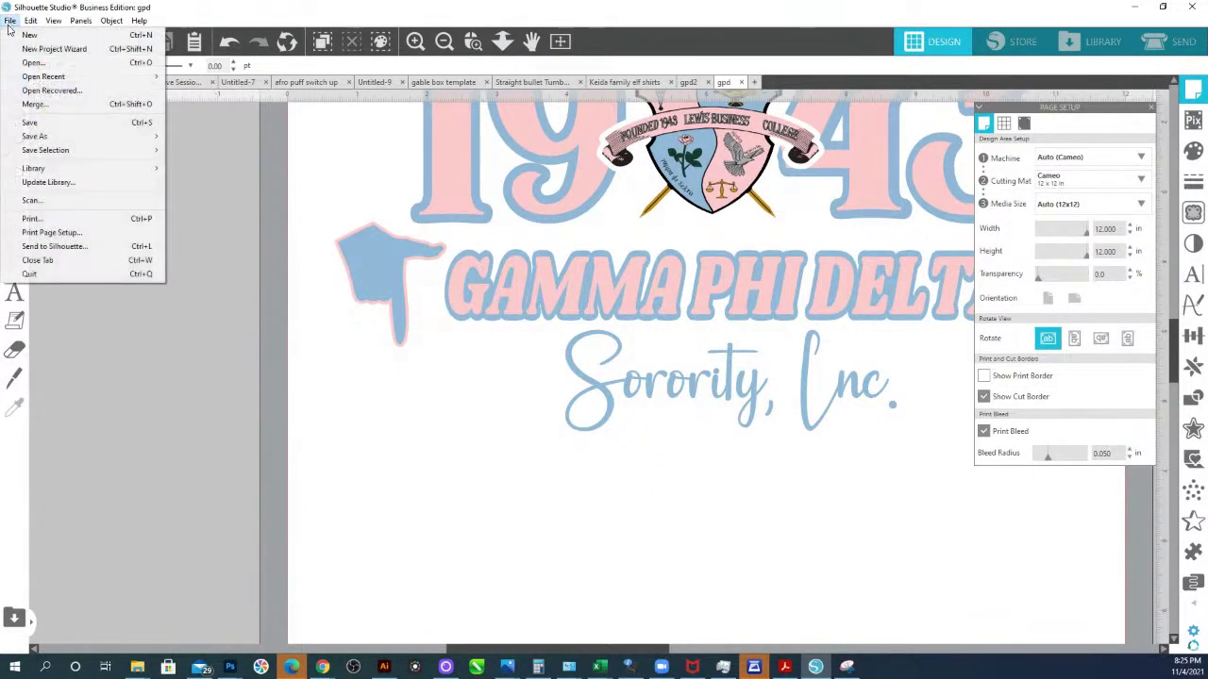
pyautogui.click(34, 218)
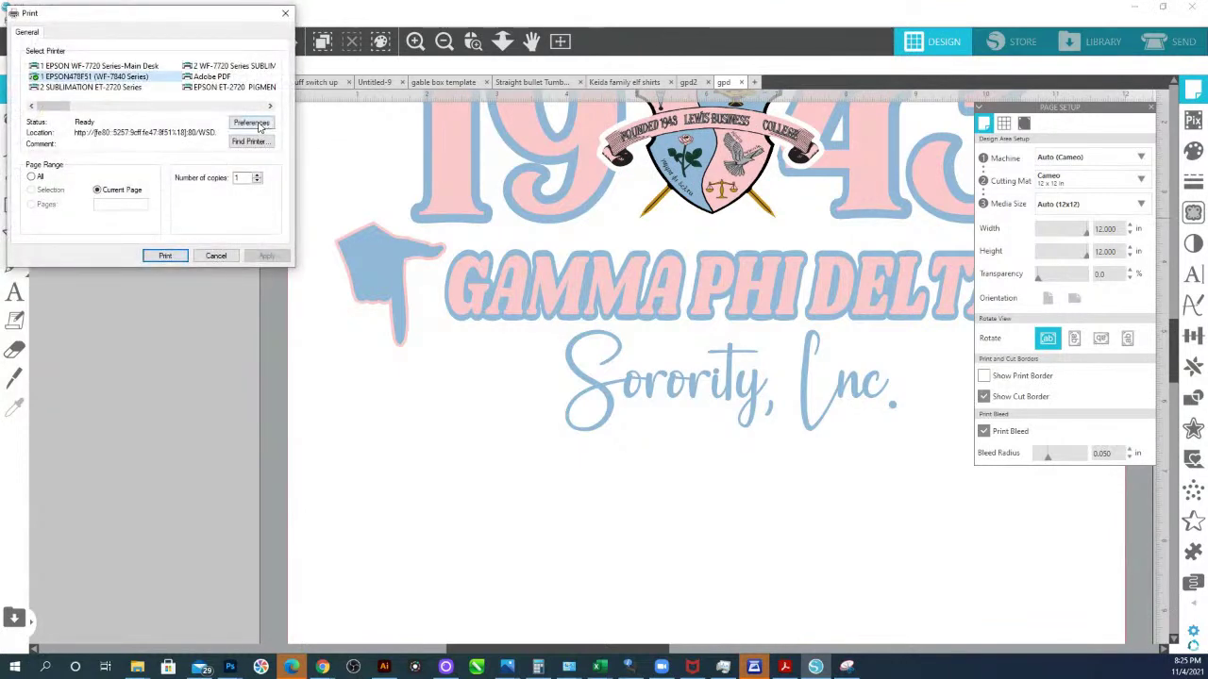
pyautogui.click(255, 124)
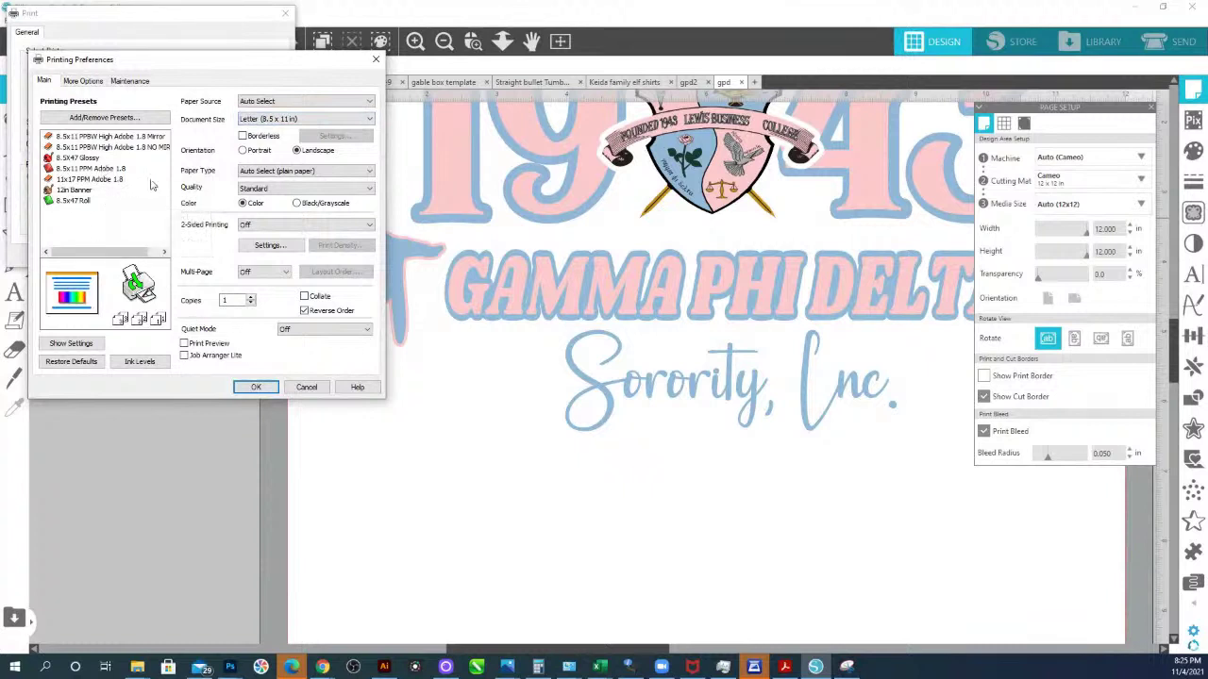
pyautogui.click(307, 387)
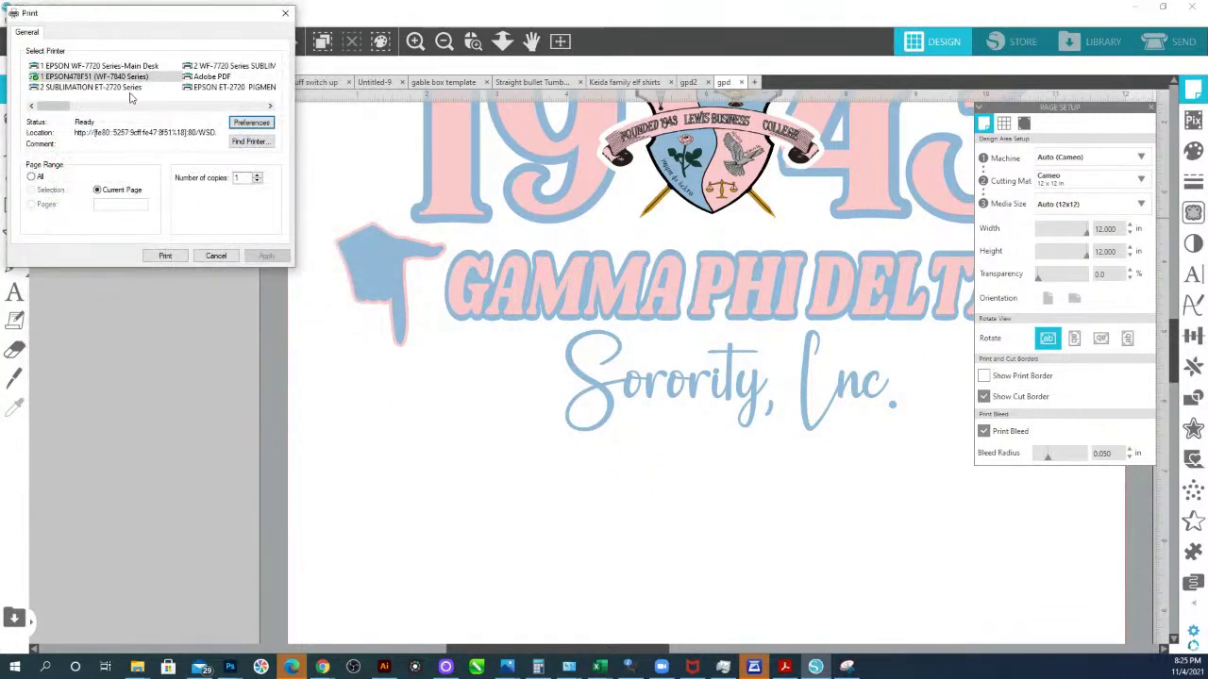
pyautogui.click(231, 66)
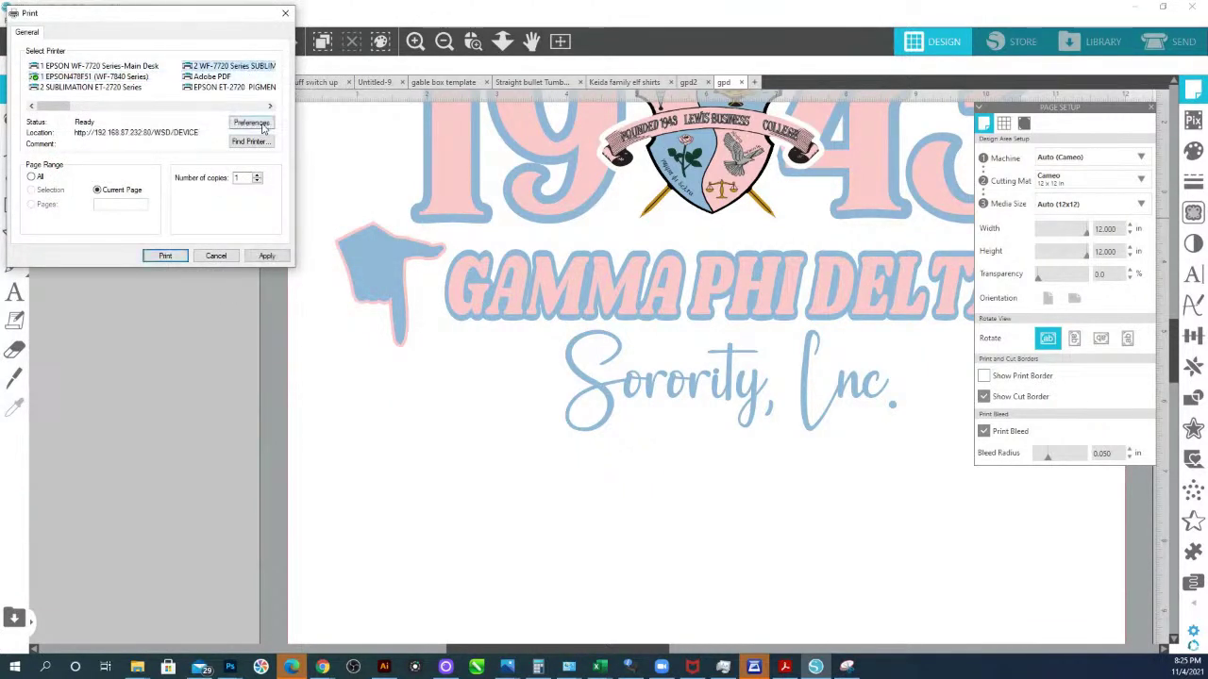
# - Apply the NEW 13x19 SUB Mirror ON preset with Print Preview enabled in the printing preferences, and open the job's preview
pyautogui.click(252, 123)
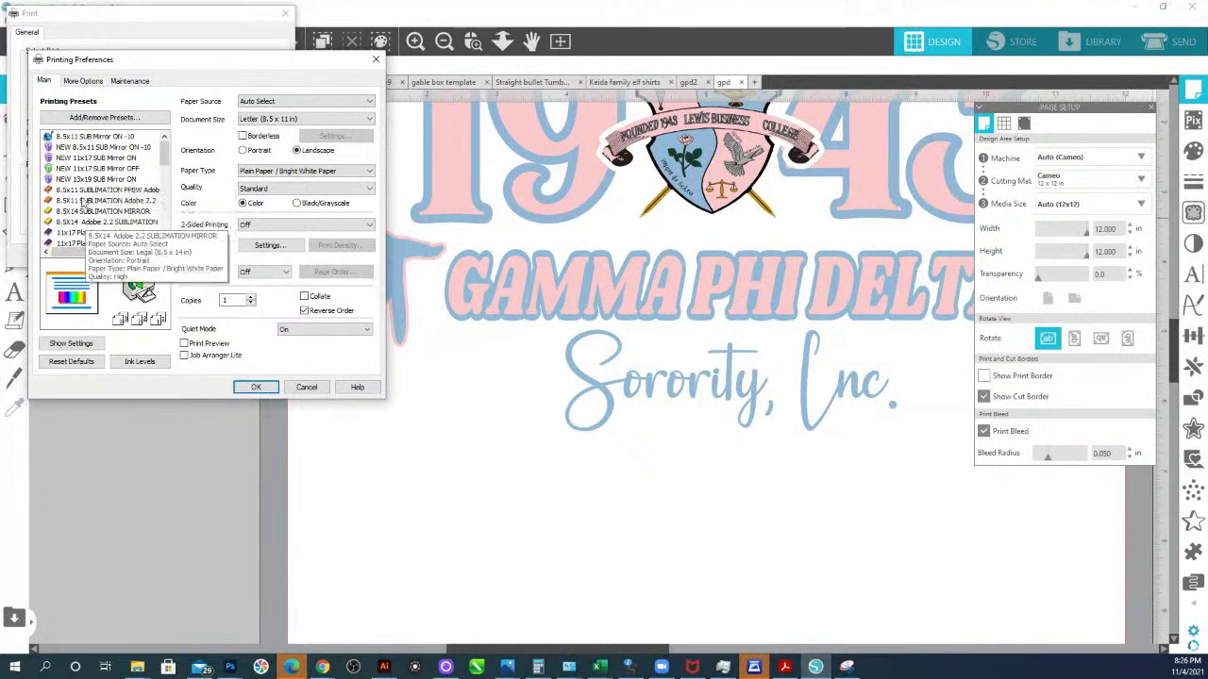
pyautogui.click(88, 179)
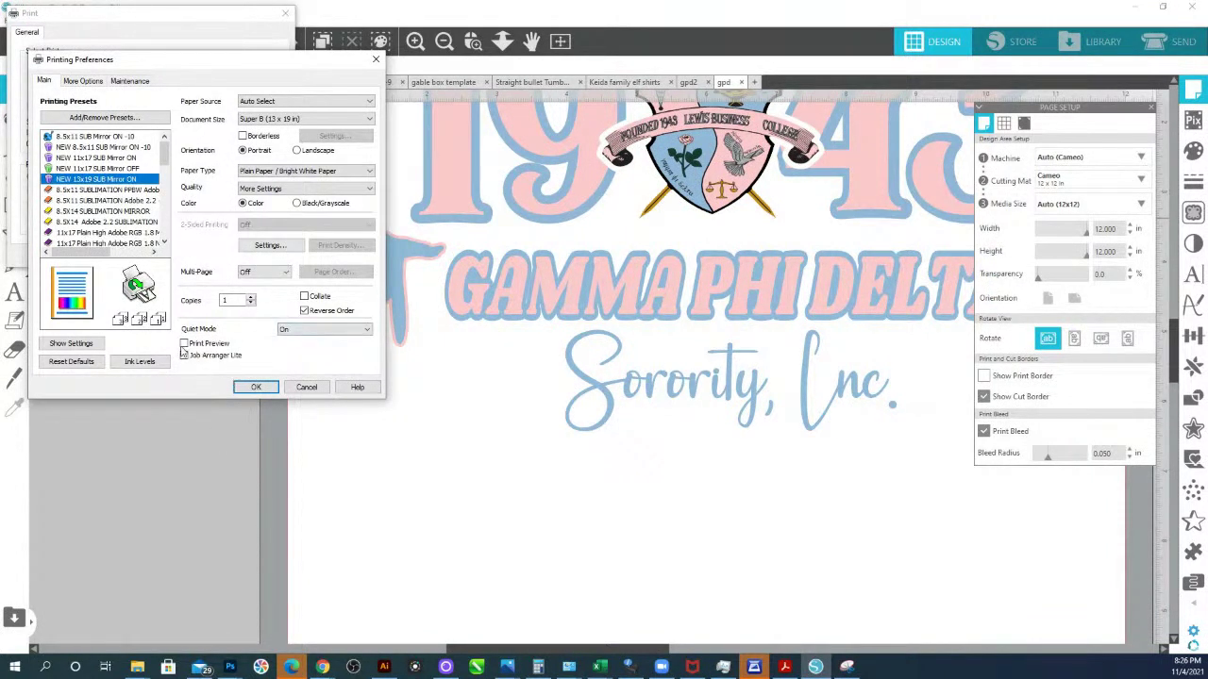
pyautogui.click(184, 344)
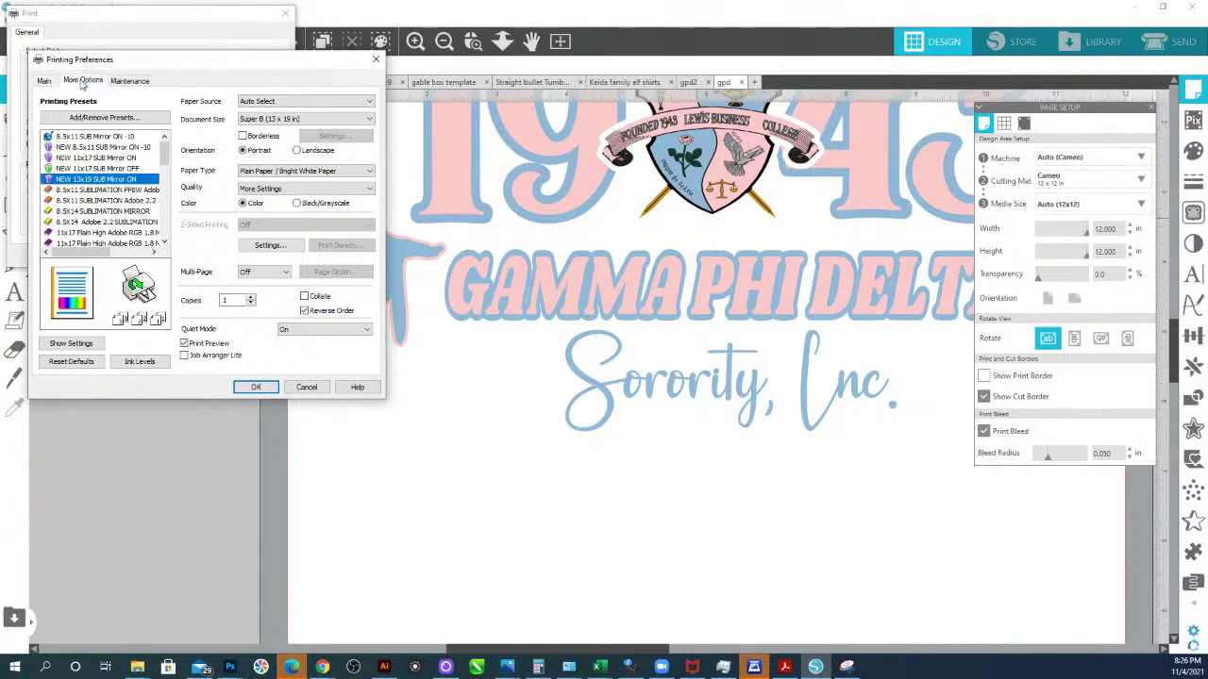
pyautogui.click(82, 81)
pyautogui.click(254, 386)
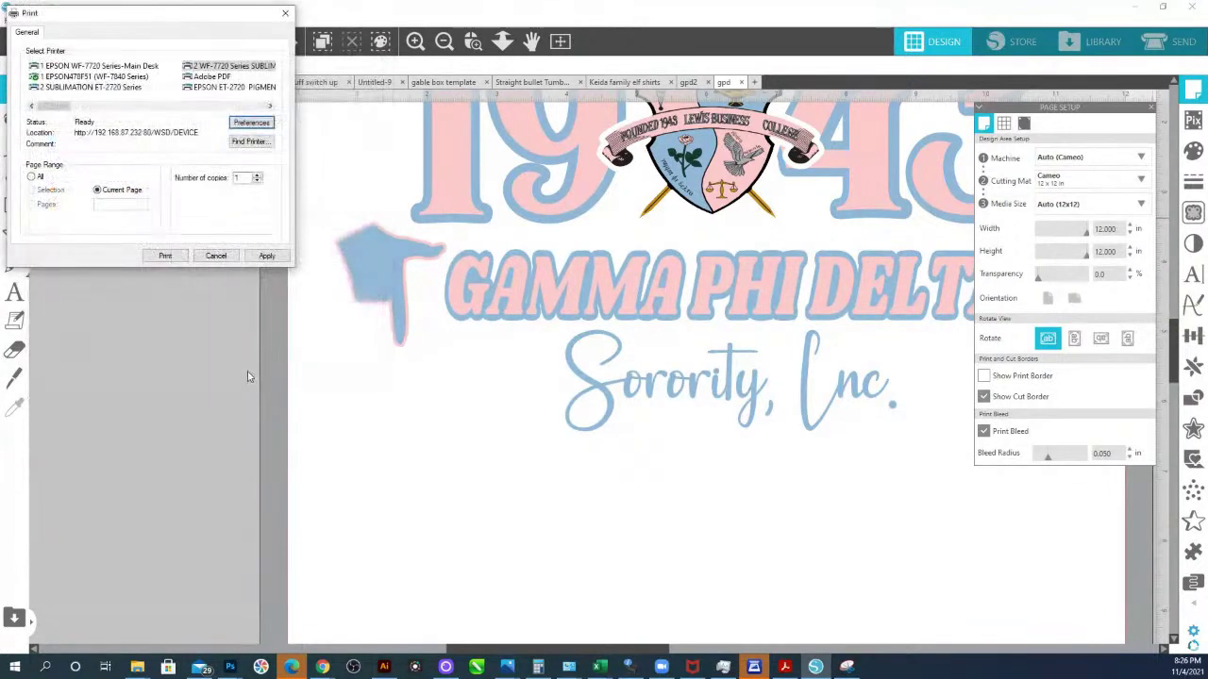
pyautogui.click(164, 255)
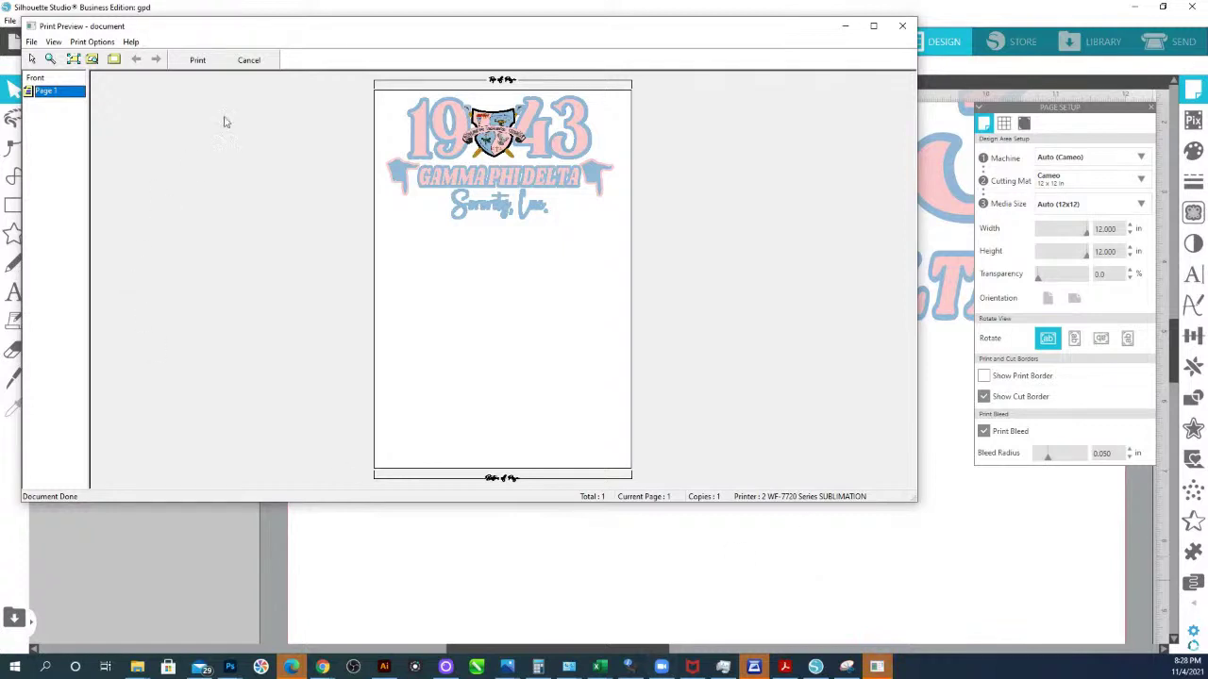
# - Examine the crest and the 1943 numbers up close in the print preview to check how the bleed affects them
pyautogui.click(50, 58)
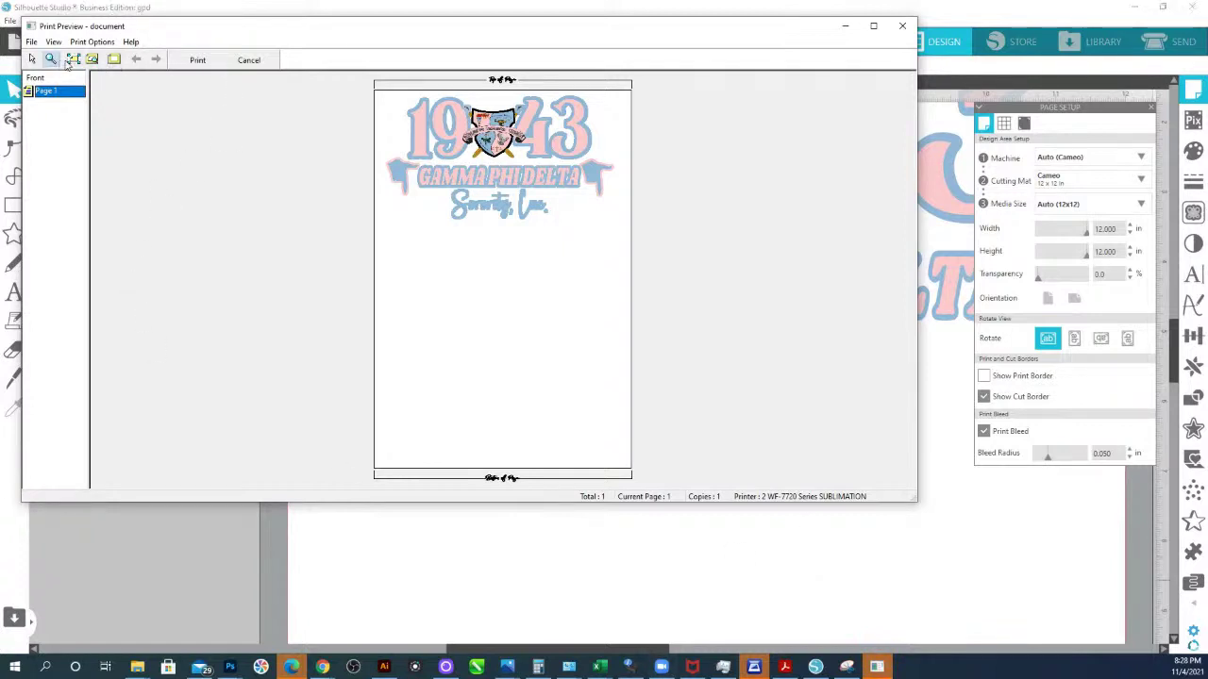
pyautogui.click(412, 131)
pyautogui.click(684, 317)
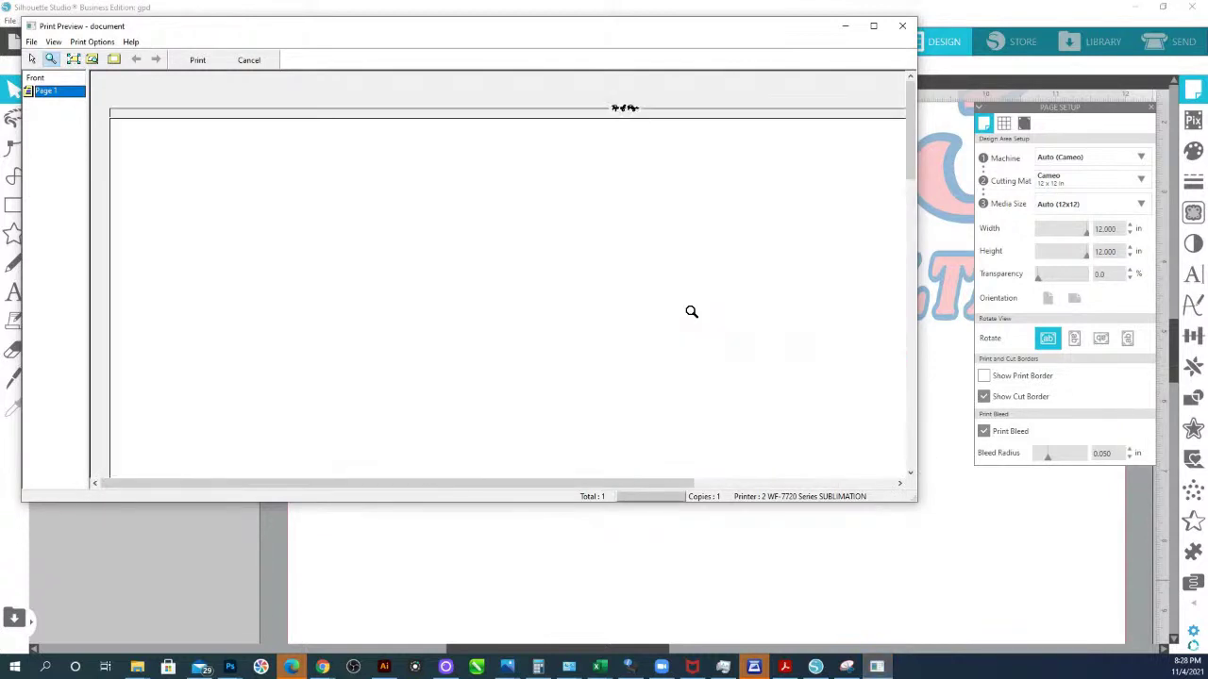
pyautogui.click(667, 326)
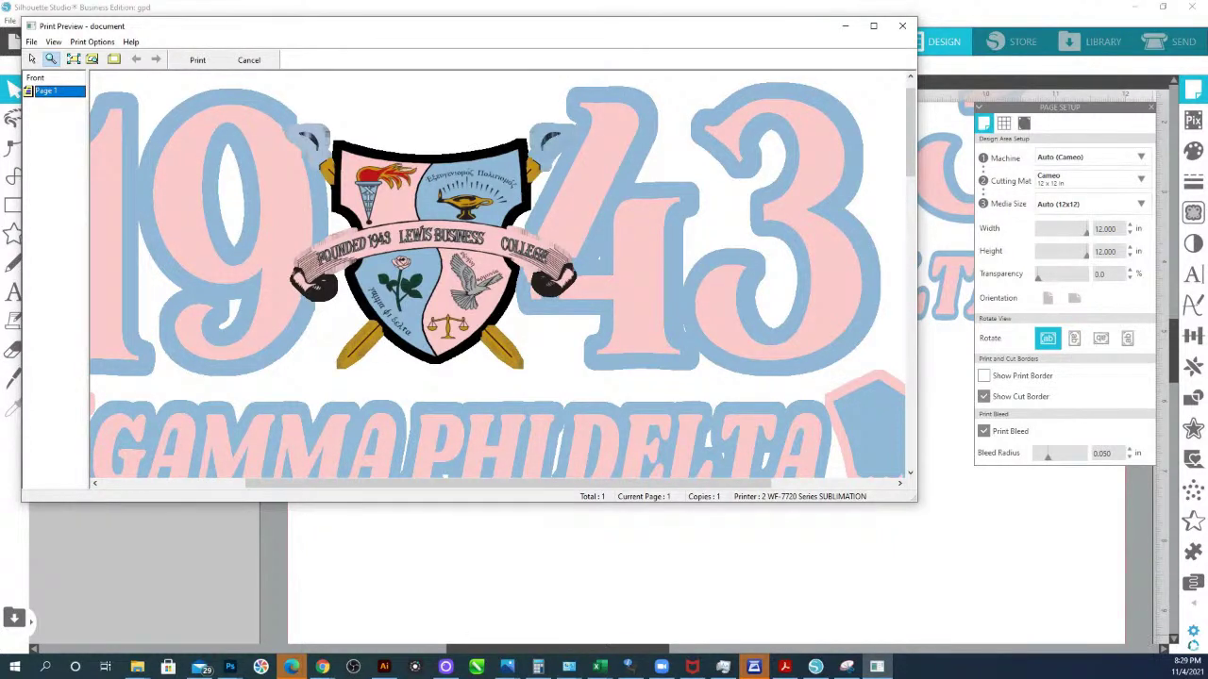
# - Capture the previewed crest with the Snipping Tool and paste the snip onto the Silhouette Studio page
pyautogui.click(846, 667)
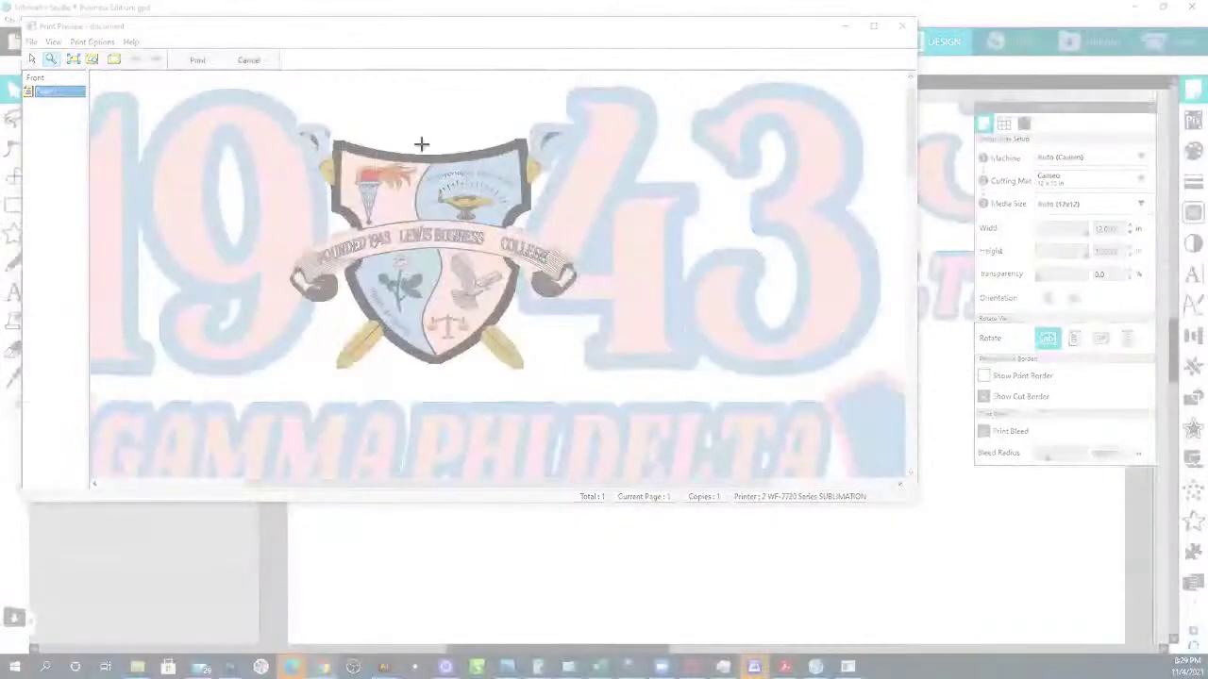
pyautogui.moveTo(274, 107); pyautogui.dragTo(604, 415)
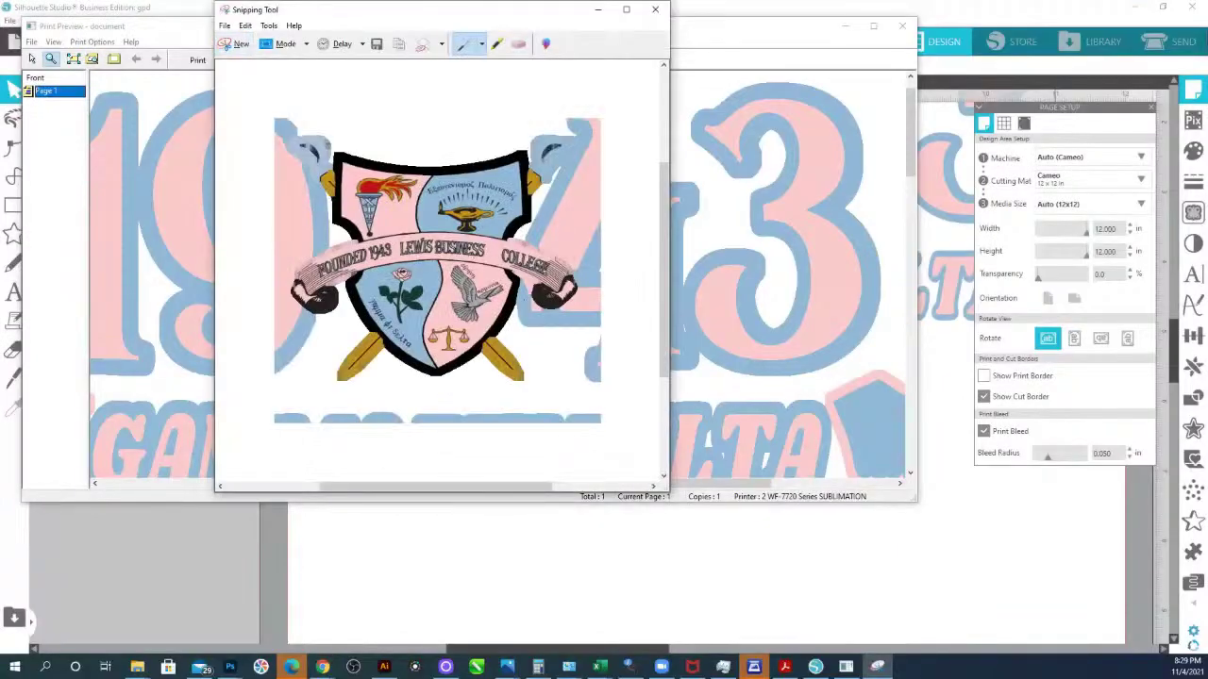
pyautogui.click(609, 611)
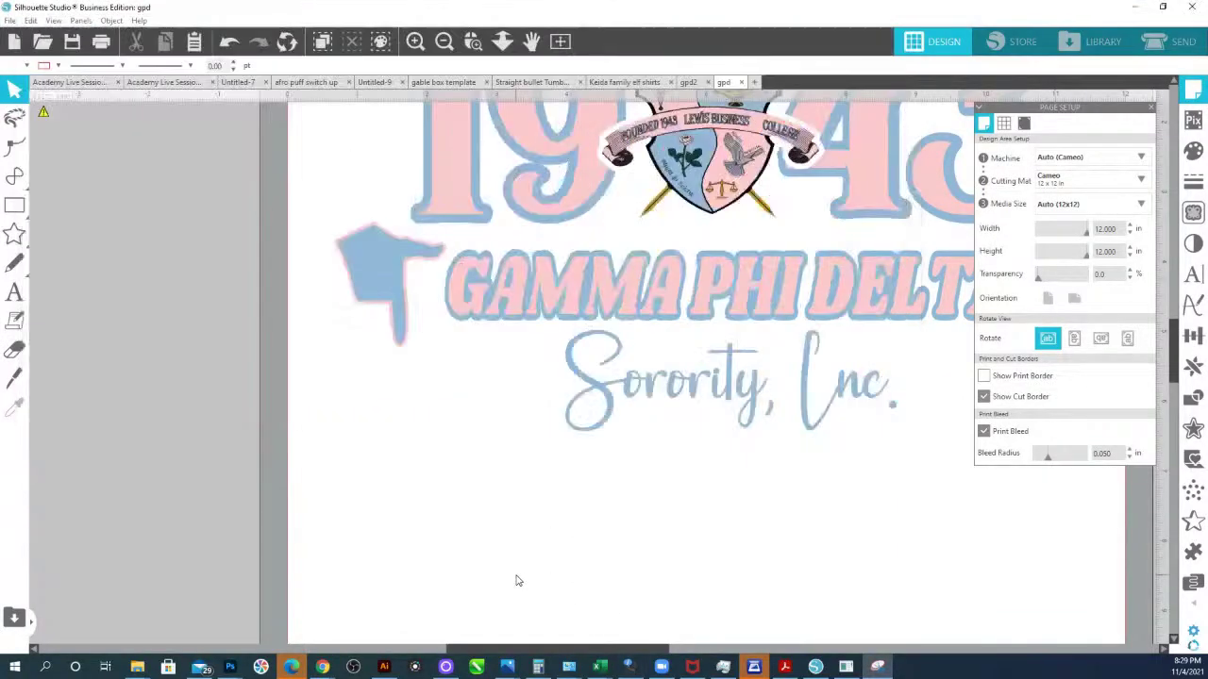
pyautogui.rightClick(471, 557)
pyautogui.click(500, 447)
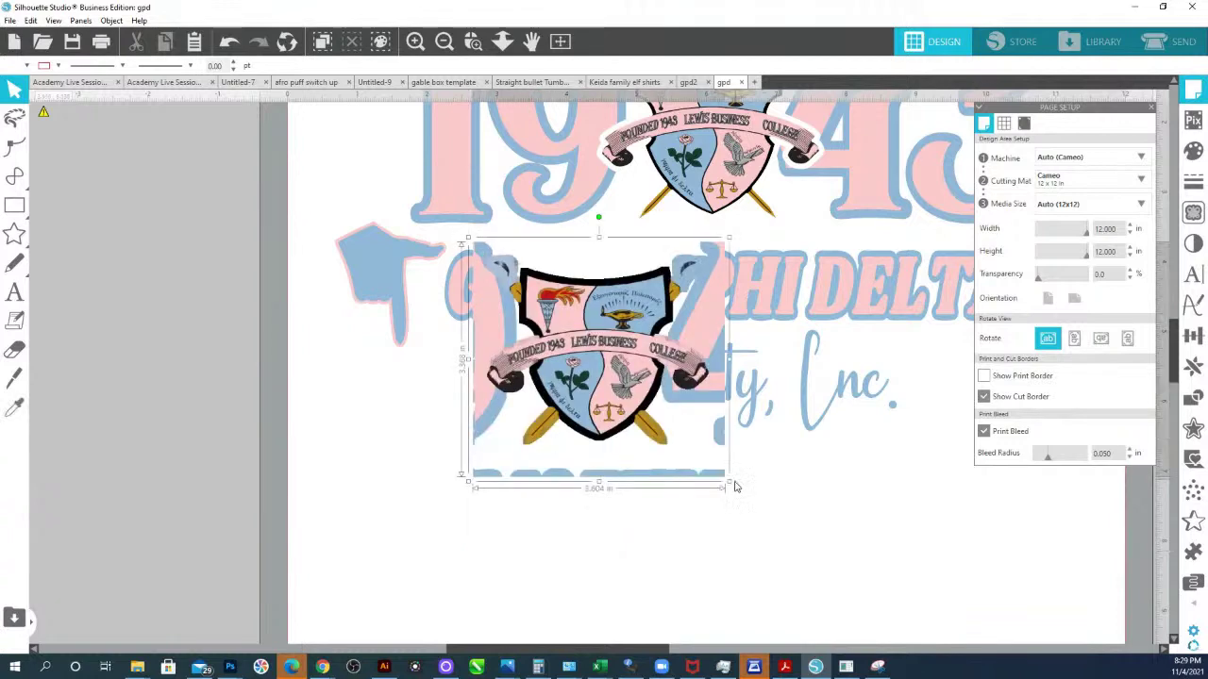
# - Enlarge the pasted crest snip to about 9.2 in wide, inspect its smeared edges up close, and delete it
pyautogui.moveTo(730, 483); pyautogui.dragTo(1076, 648)
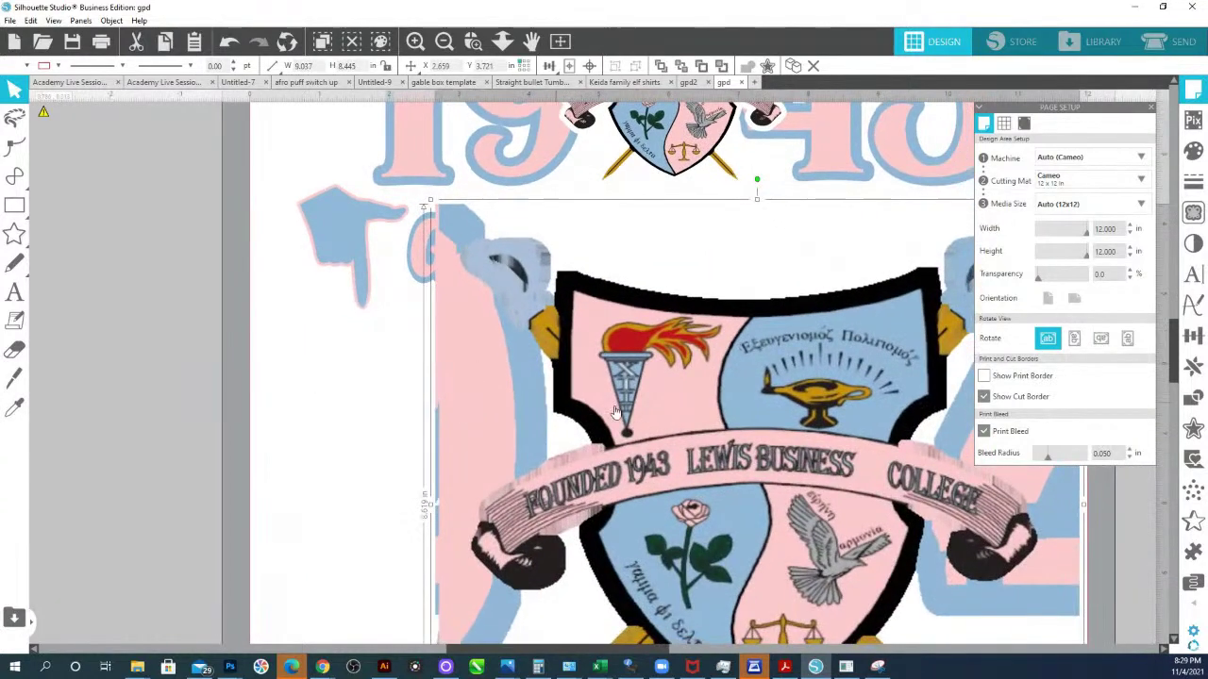
pyautogui.click(415, 42)
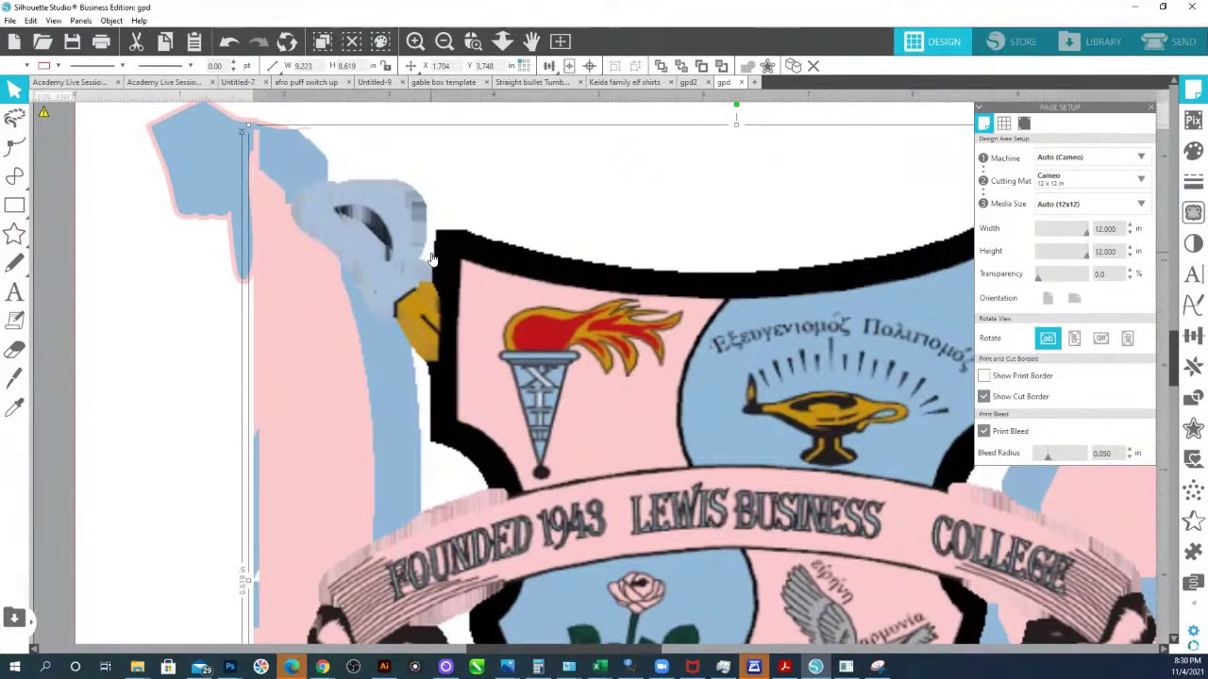
pyautogui.click(506, 45)
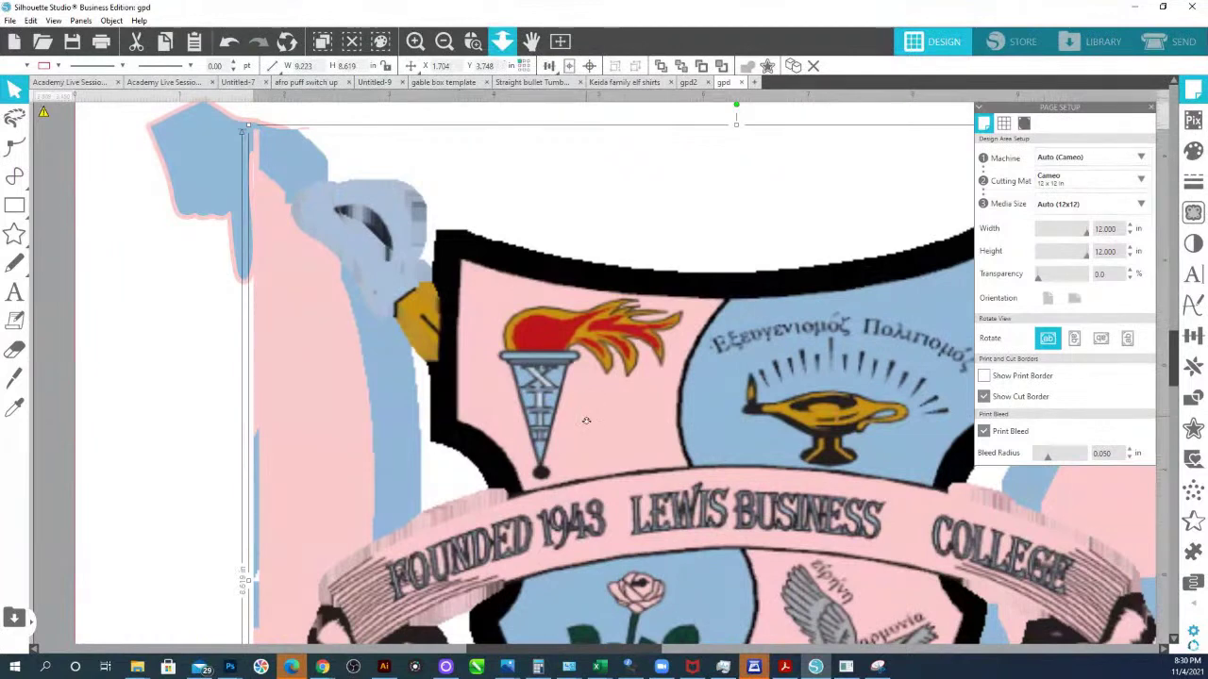
pyautogui.moveTo(582, 418); pyautogui.dragTo(643, 370)
pyautogui.press('Delete')
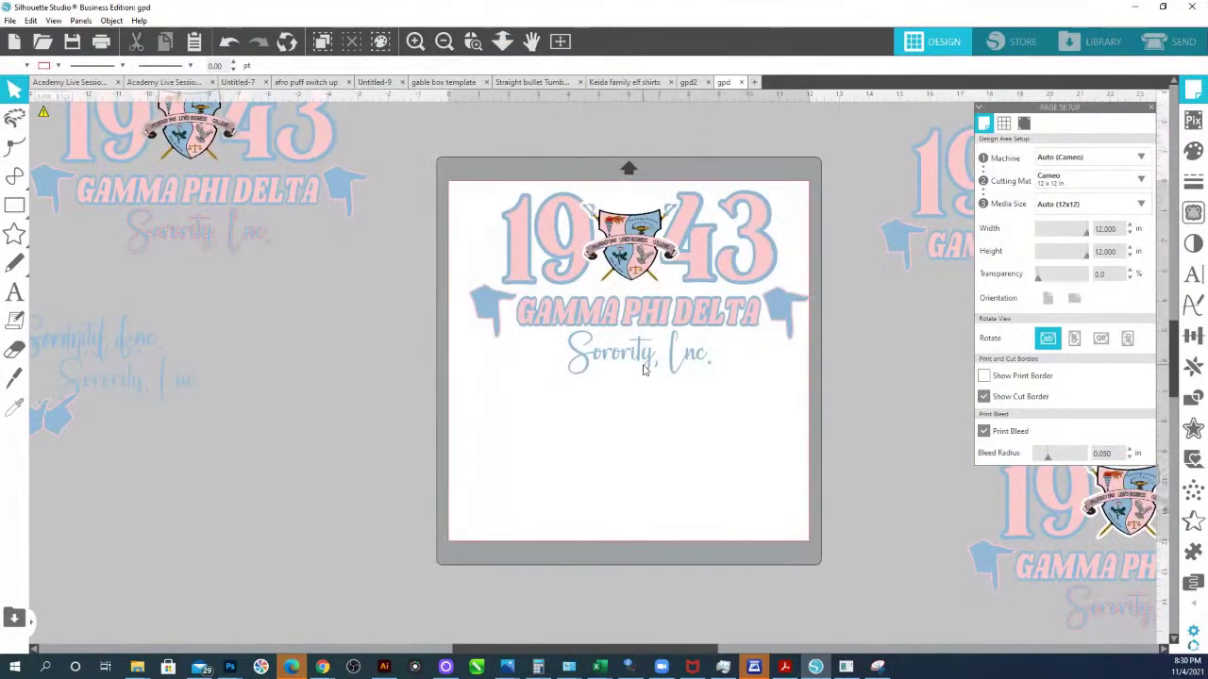
# - Return to the print preview and cancel the print job
pyautogui.click(844, 667)
pyautogui.click(250, 59)
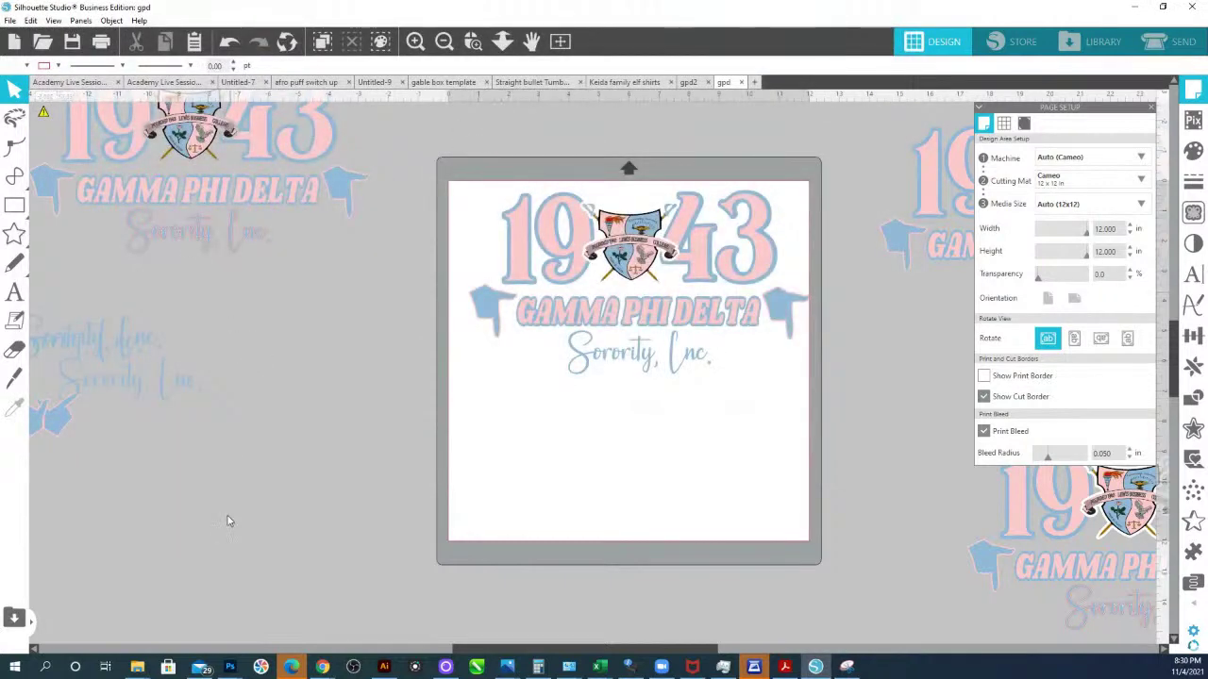
# - Group the four blue outline shapes of the 1943 numbers in the off-page copy of the design
pyautogui.hscroll(-3, 330, 264)
pyautogui.scroll(5, 337, 198)
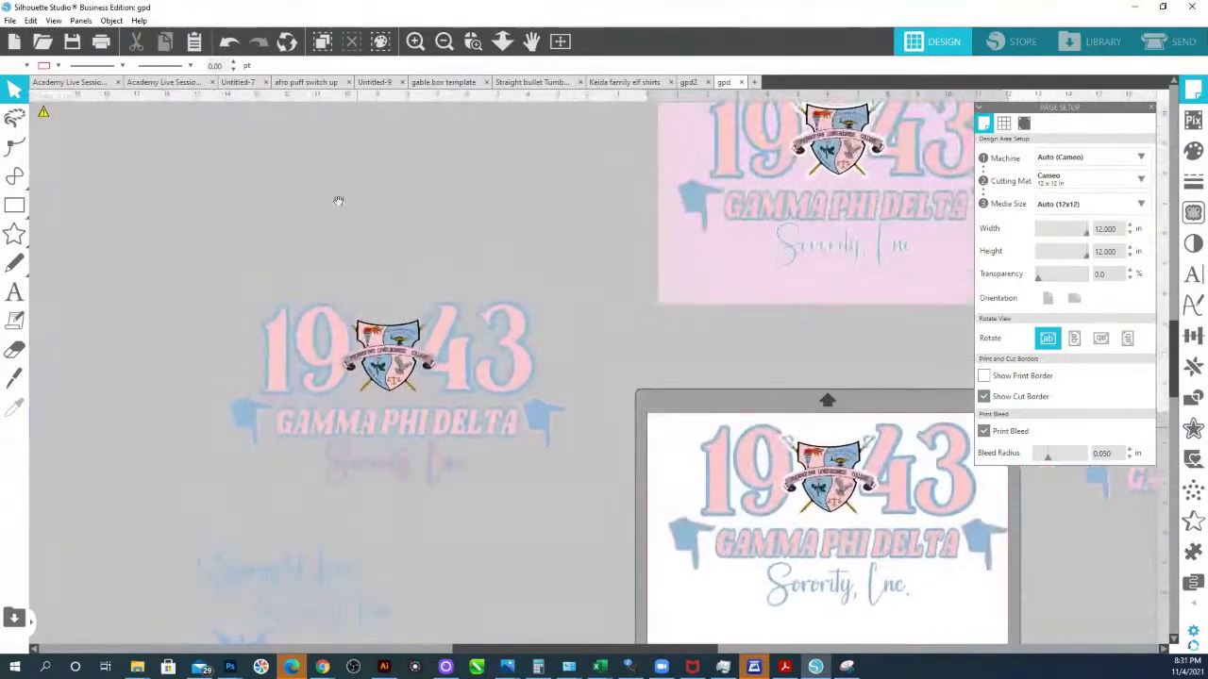
pyautogui.click(471, 42)
pyautogui.moveTo(266, 294); pyautogui.dragTo(620, 553)
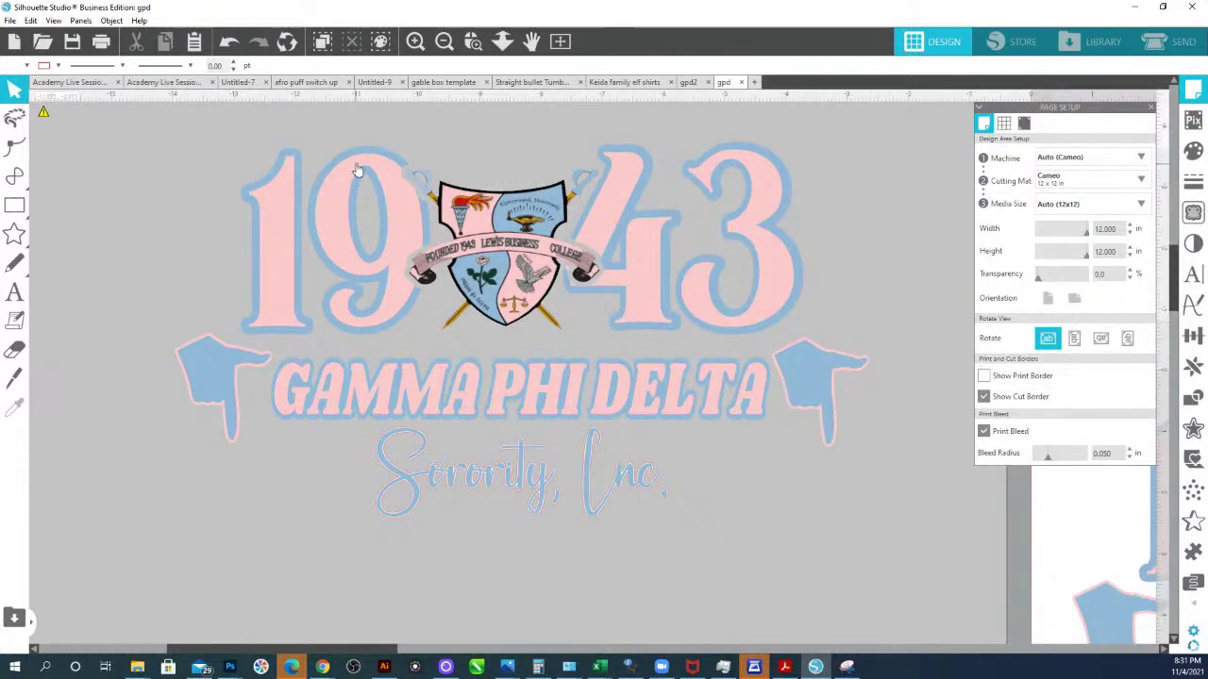
pyautogui.click(402, 167)
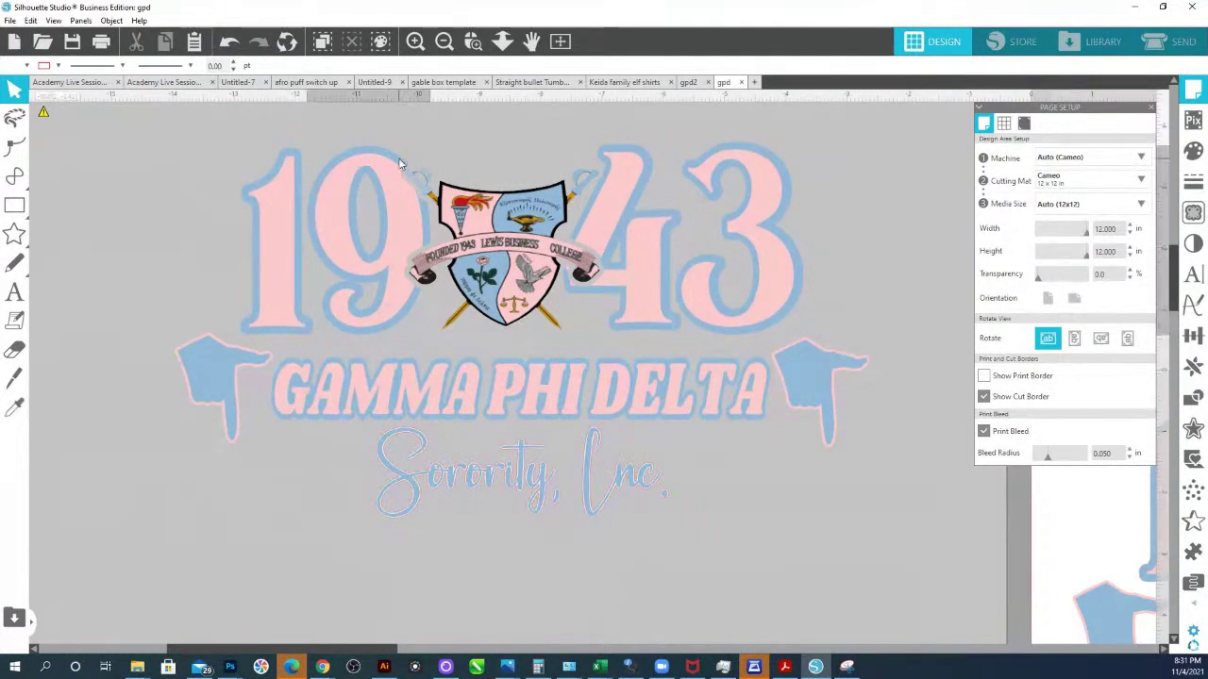
pyautogui.click(280, 154)
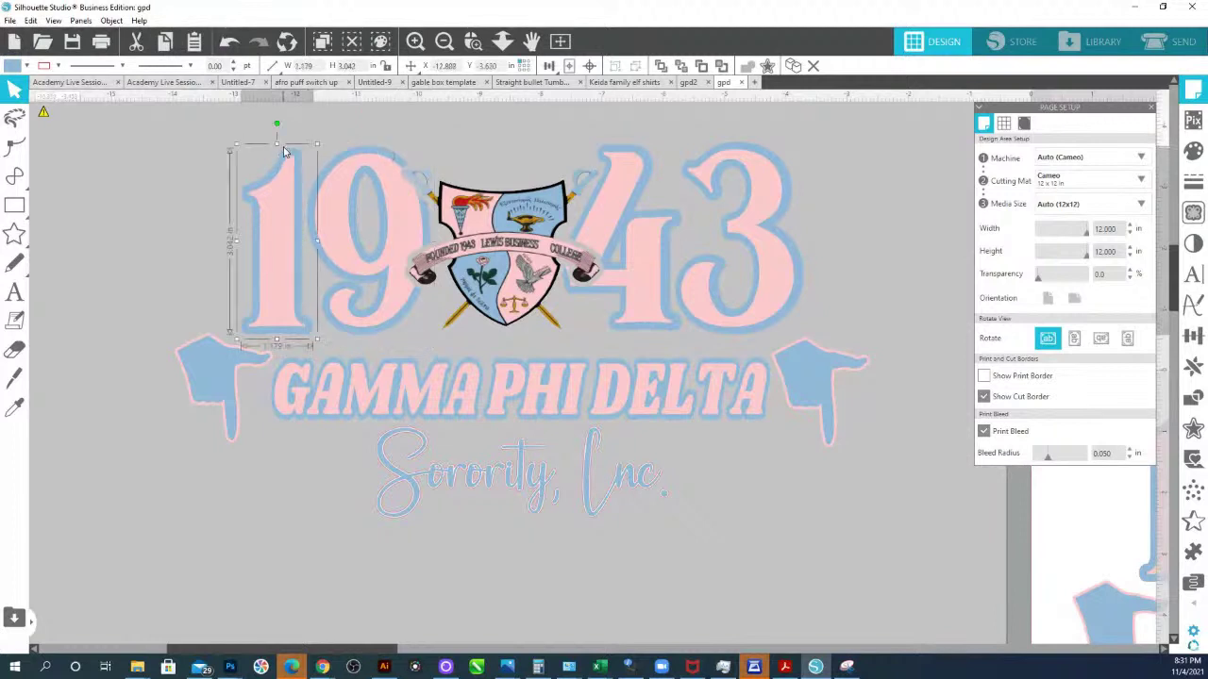
pyautogui.keyDown('shift'); pyautogui.click(387, 157); pyautogui.keyUp('shift')
pyautogui.keyDown('shift'); pyautogui.click(602, 156); pyautogui.keyUp('shift')
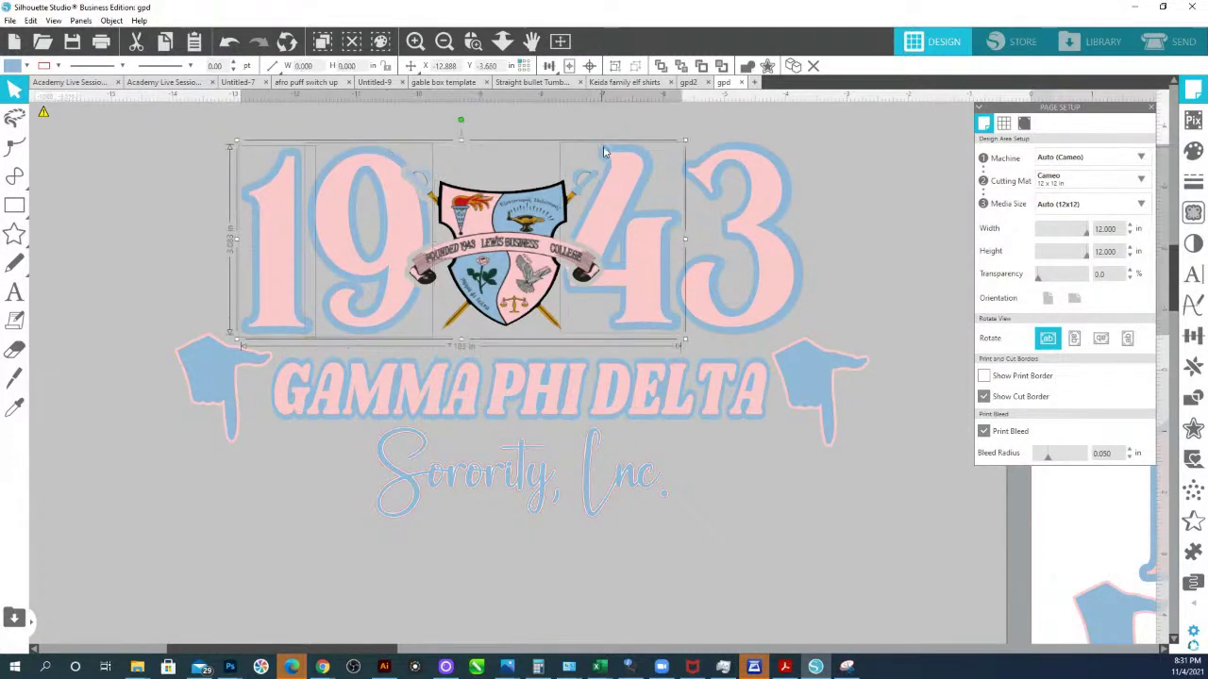
pyautogui.keyDown('shift'); pyautogui.click(727, 147); pyautogui.keyUp('shift')
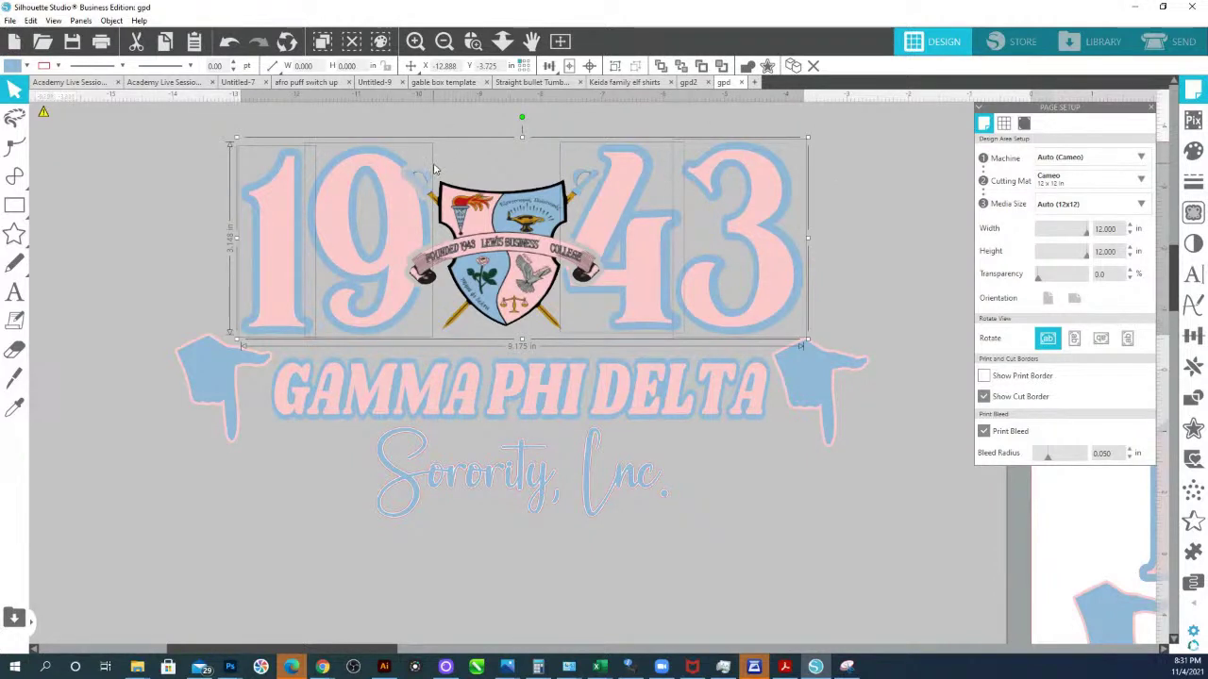
pyautogui.click(446, 124)
pyautogui.click(294, 151)
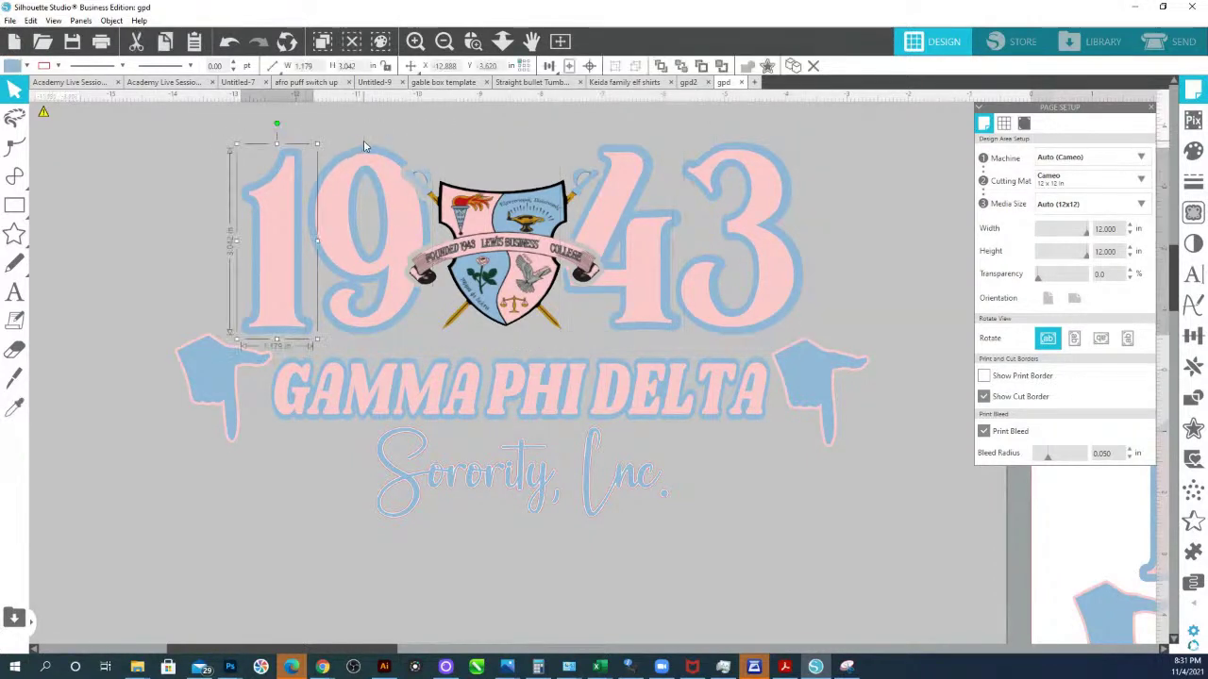
pyautogui.keyDown('shift'); pyautogui.click(370, 151); pyautogui.keyUp('shift')
pyautogui.keyDown('shift'); pyautogui.click(621, 150); pyautogui.keyUp('shift')
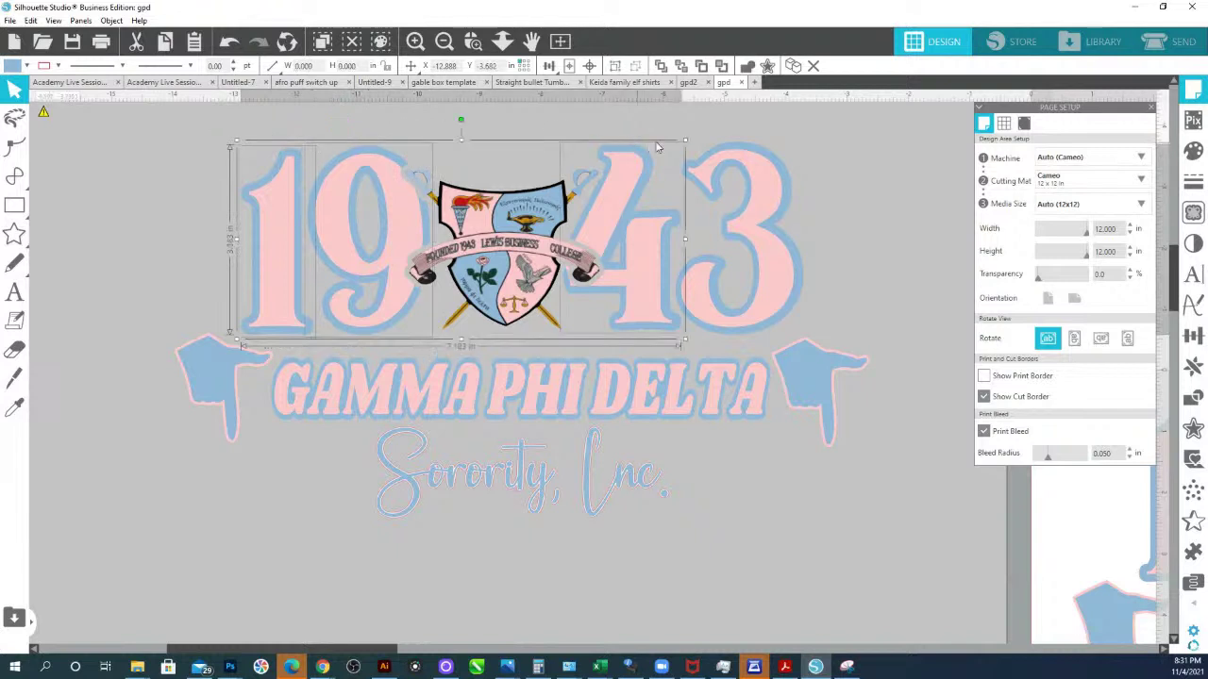
pyautogui.keyDown('shift'); pyautogui.click(723, 151); pyautogui.keyUp('shift')
pyautogui.rightClick(722, 146)
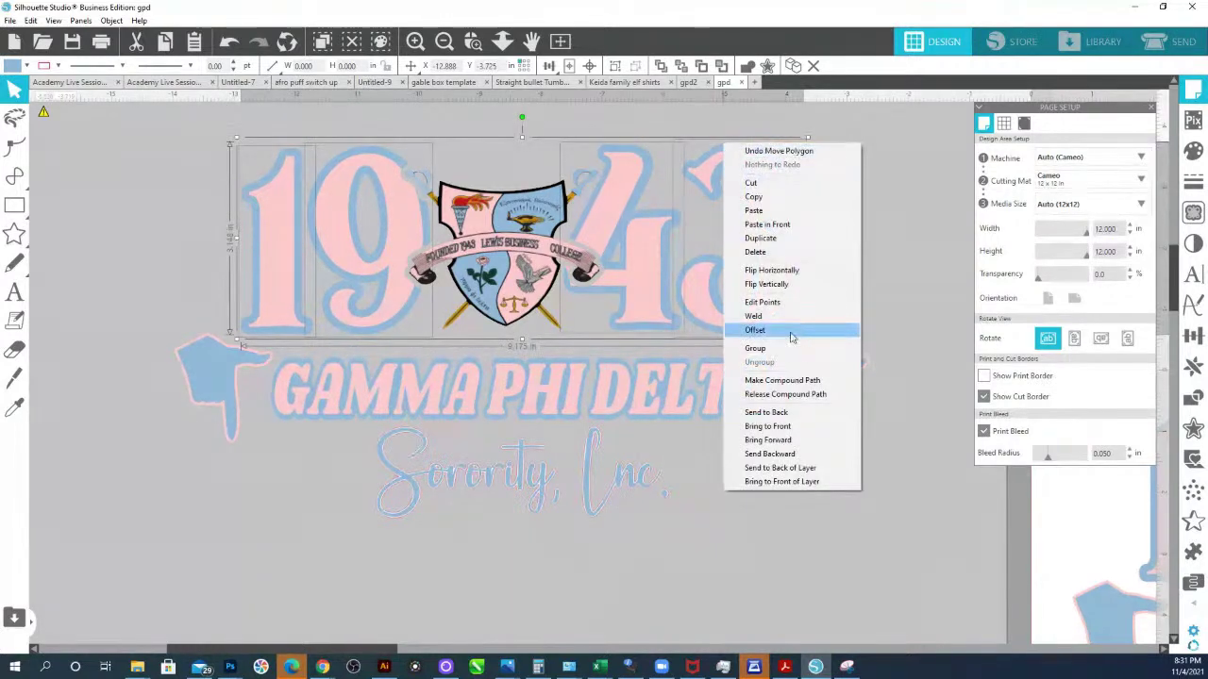
pyautogui.click(783, 348)
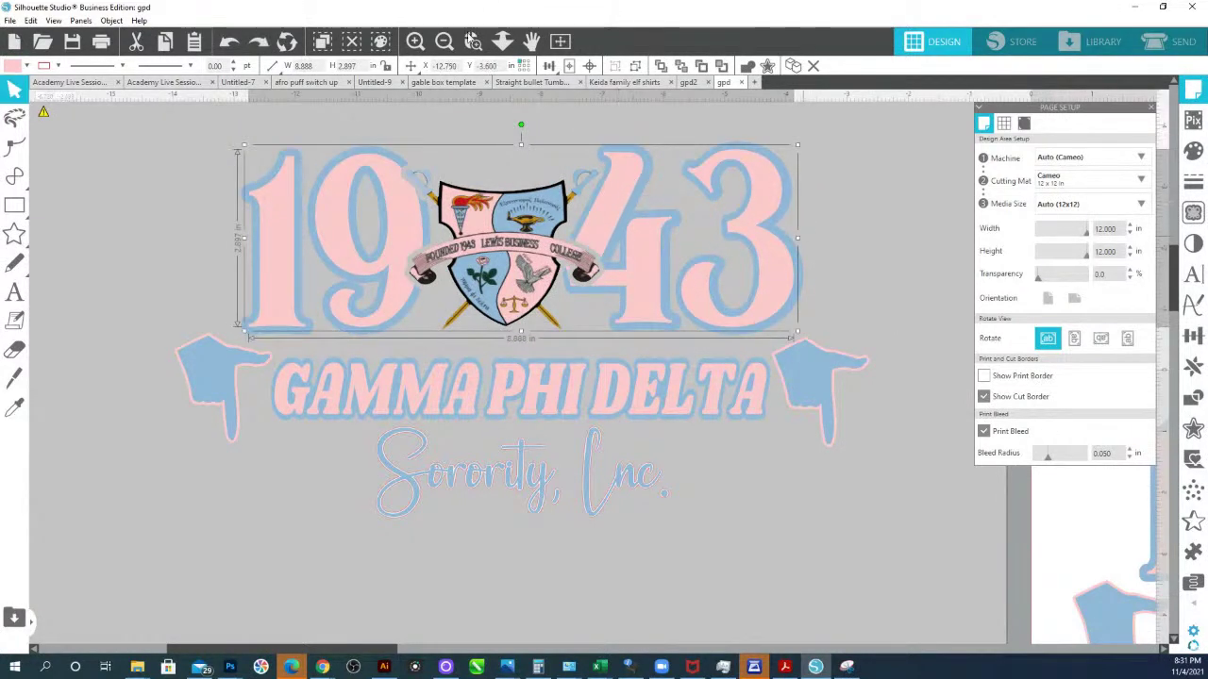
# - Apply a 0.025 in outward offset with rounded corners to the pink 1943 numbers of the off-page copy
pyautogui.click(474, 43)
pyautogui.moveTo(696, 210); pyautogui.dragTo(601, 146)
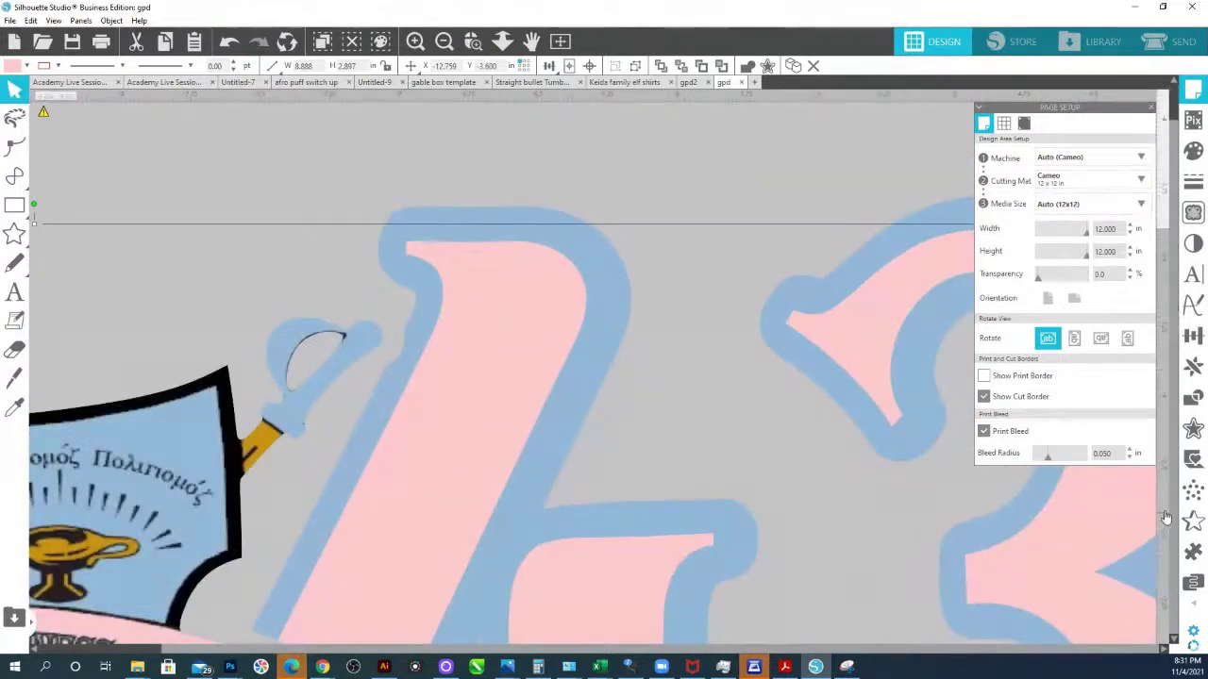
pyautogui.click(1194, 431)
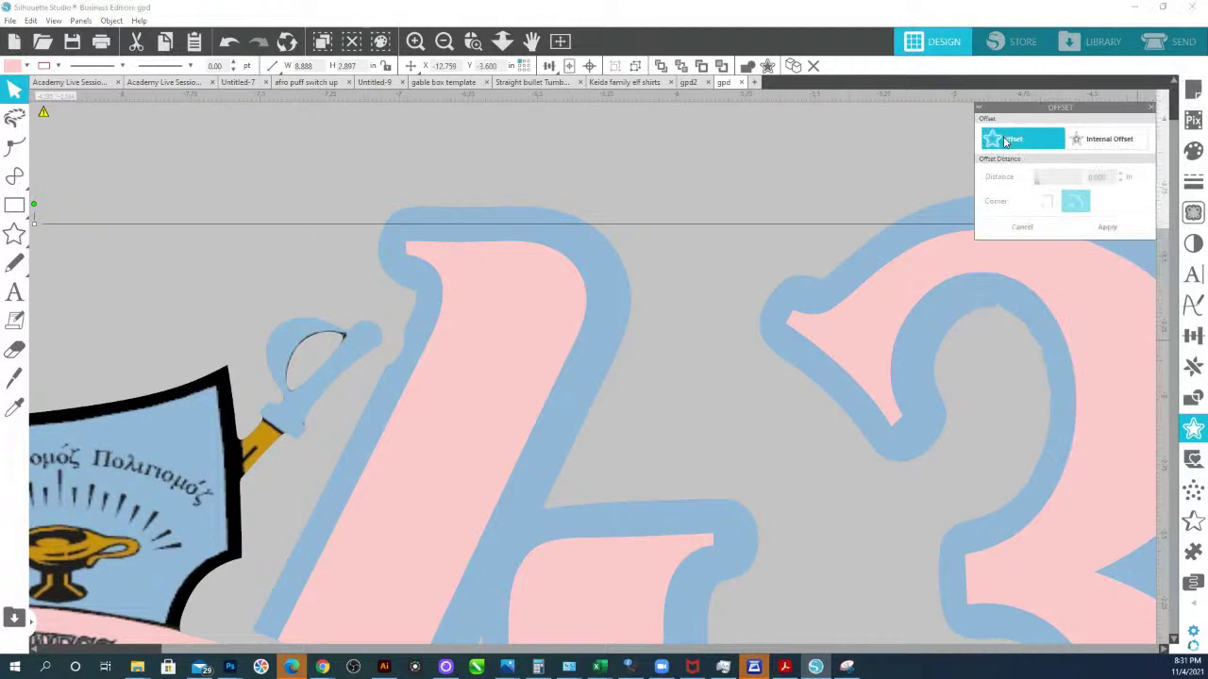
pyautogui.click(1007, 142)
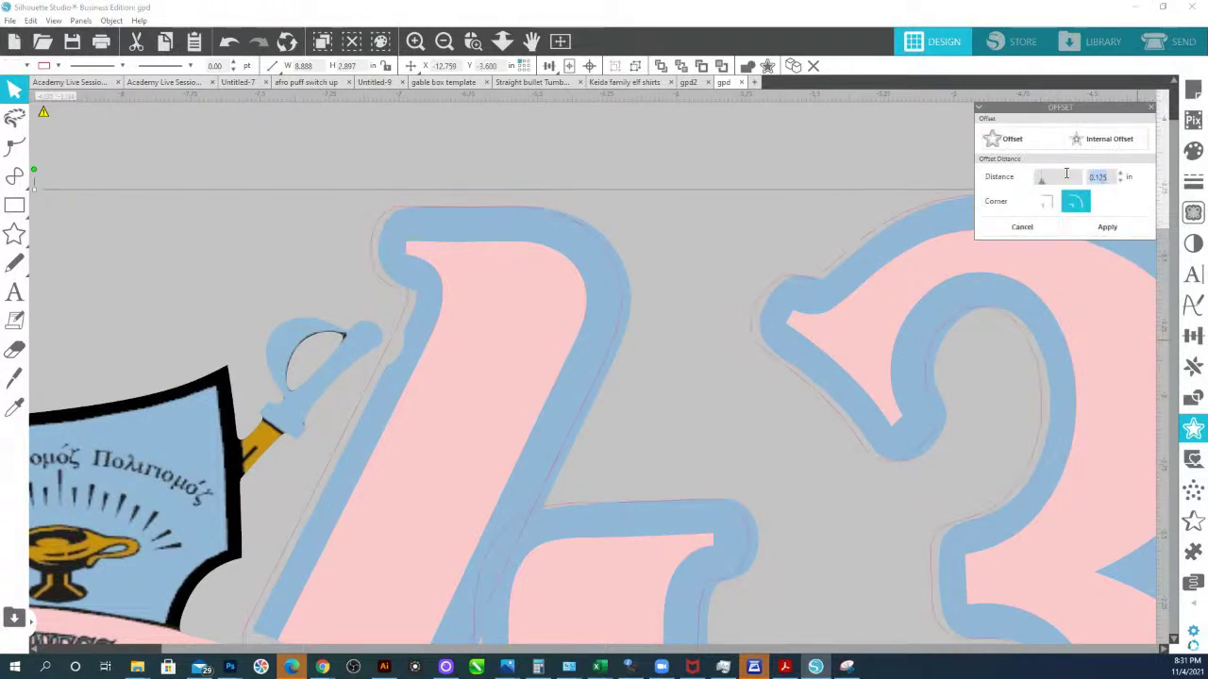
pyautogui.press('BackSpace')
pyautogui.write('.02')
pyautogui.press('Return')
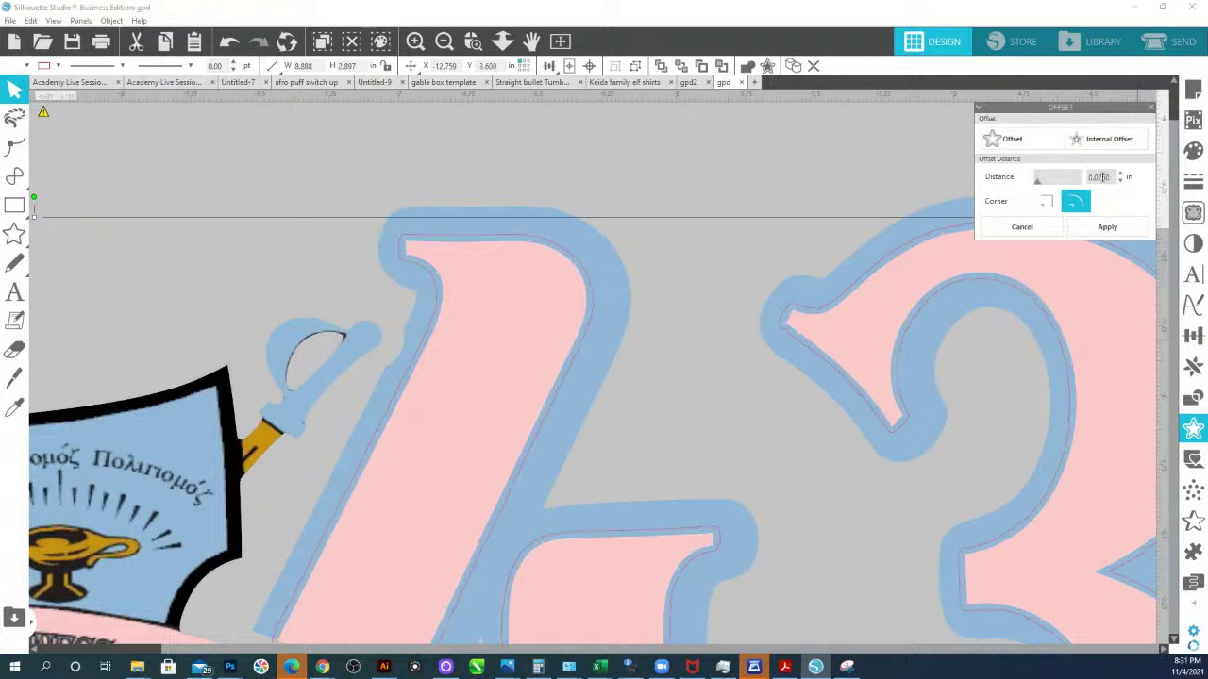
pyautogui.click(1110, 226)
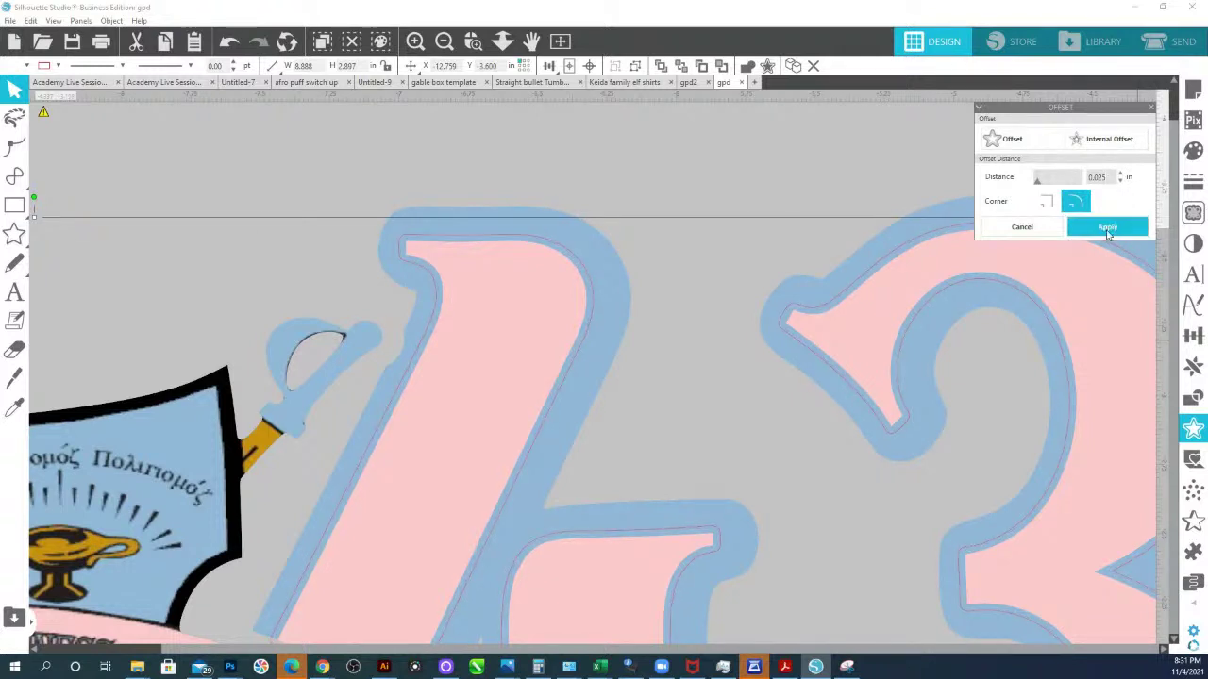
# - Fill the new number offsets with the pink sampled from the numbers
pyautogui.click(28, 65)
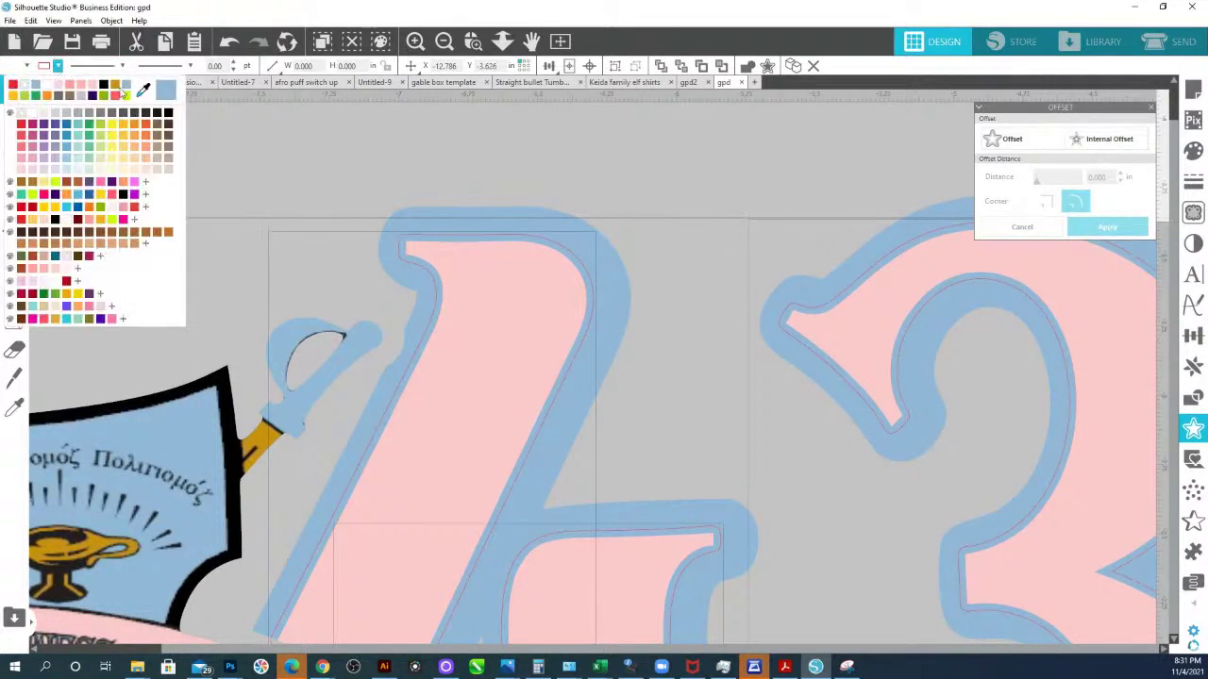
pyautogui.click(143, 90)
pyautogui.click(465, 328)
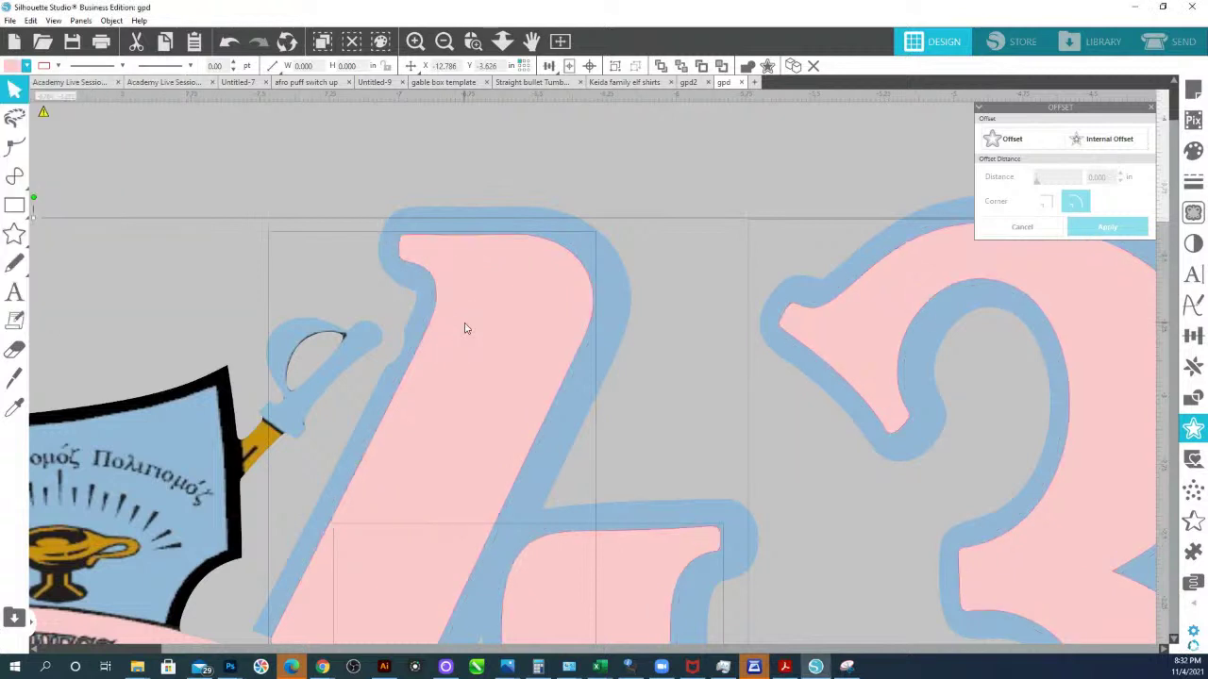
# - Group the pink number offsets and send the group to the back
pyautogui.rightClick(495, 294)
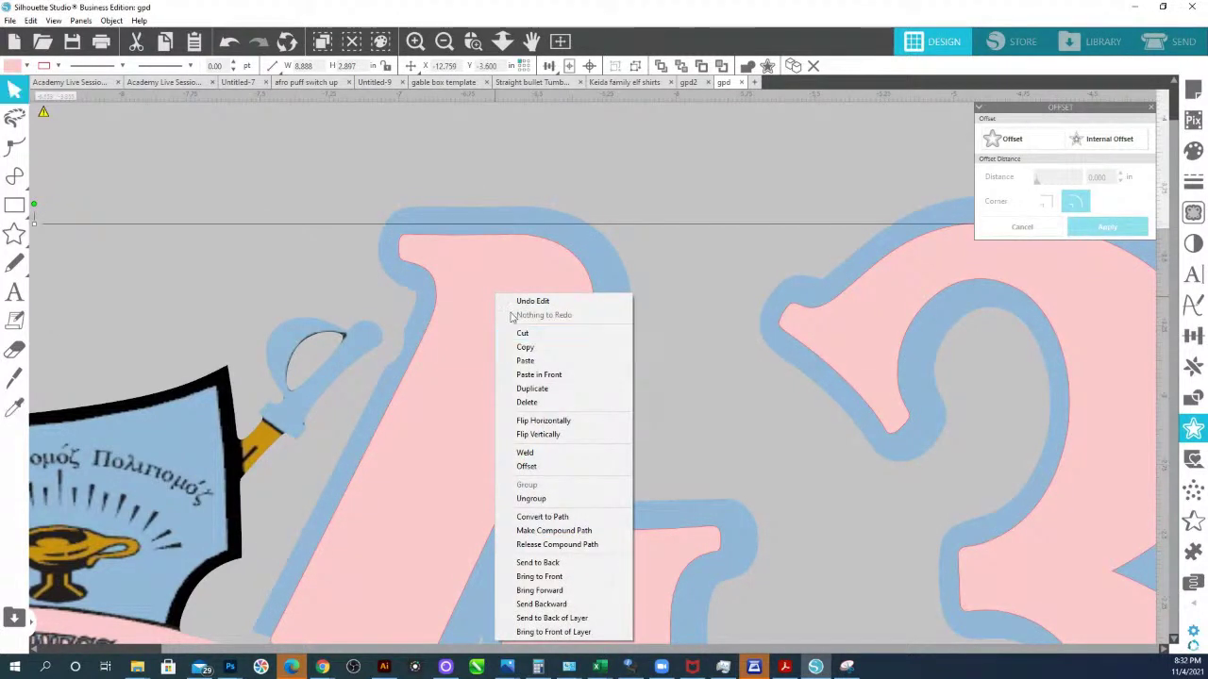
pyautogui.click(497, 174)
pyautogui.press('i')
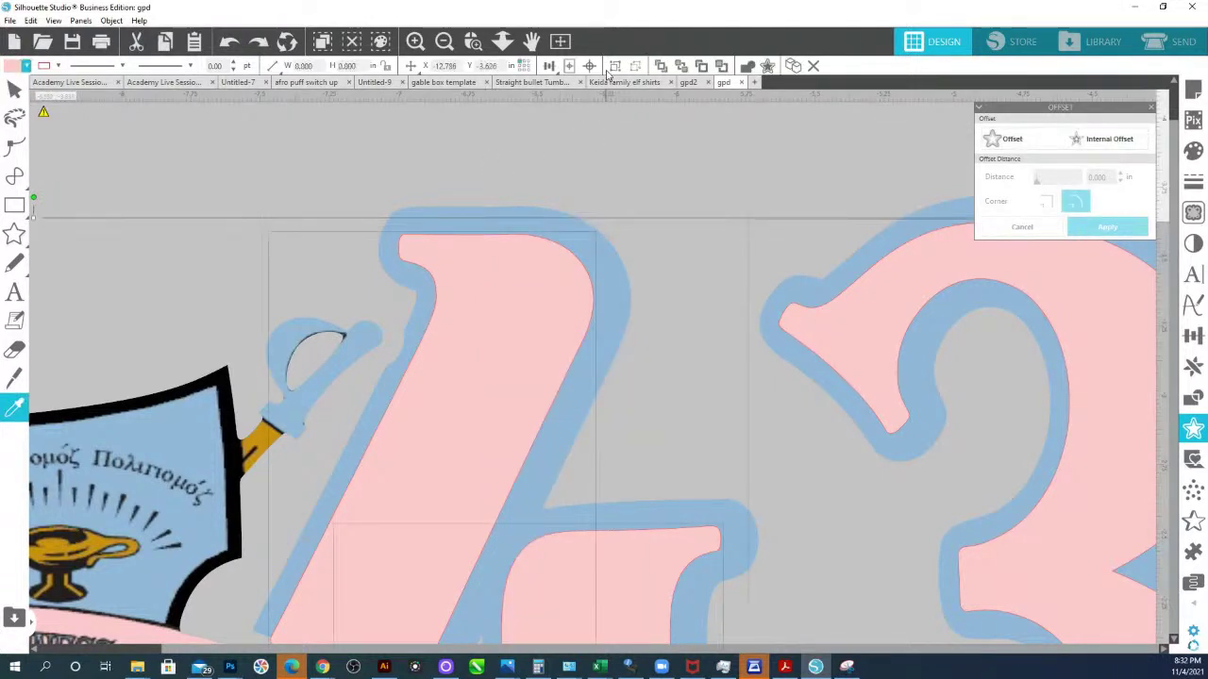
pyautogui.press('Escape')
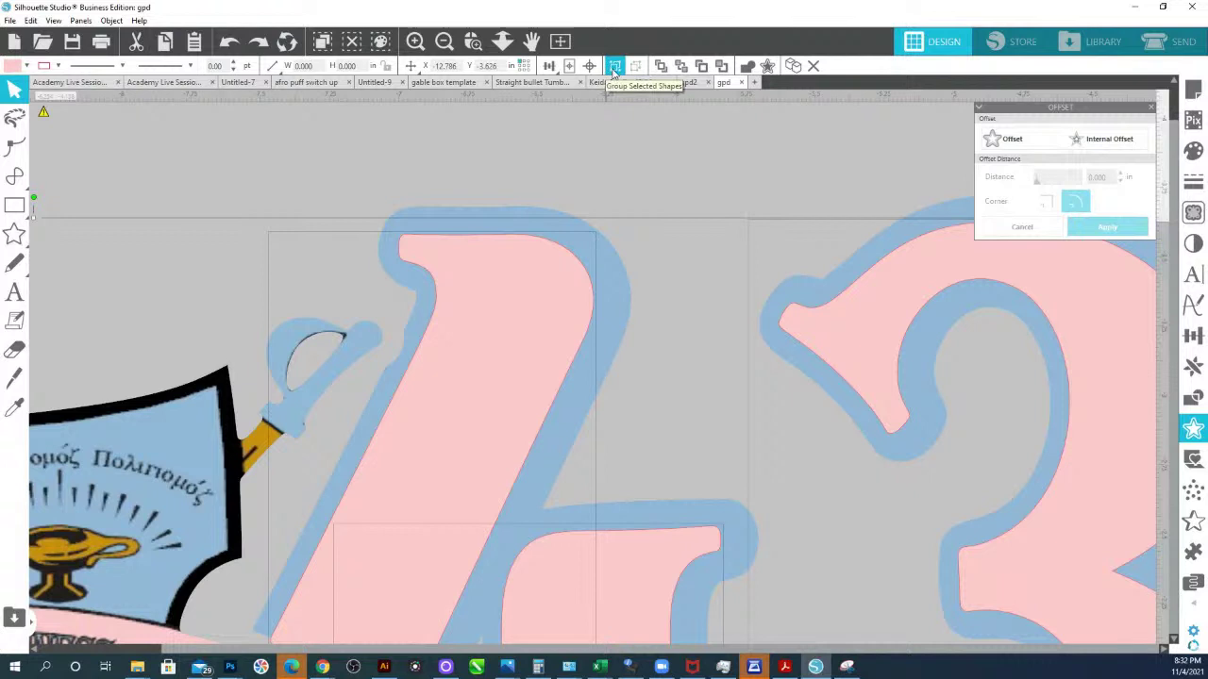
pyautogui.click(614, 68)
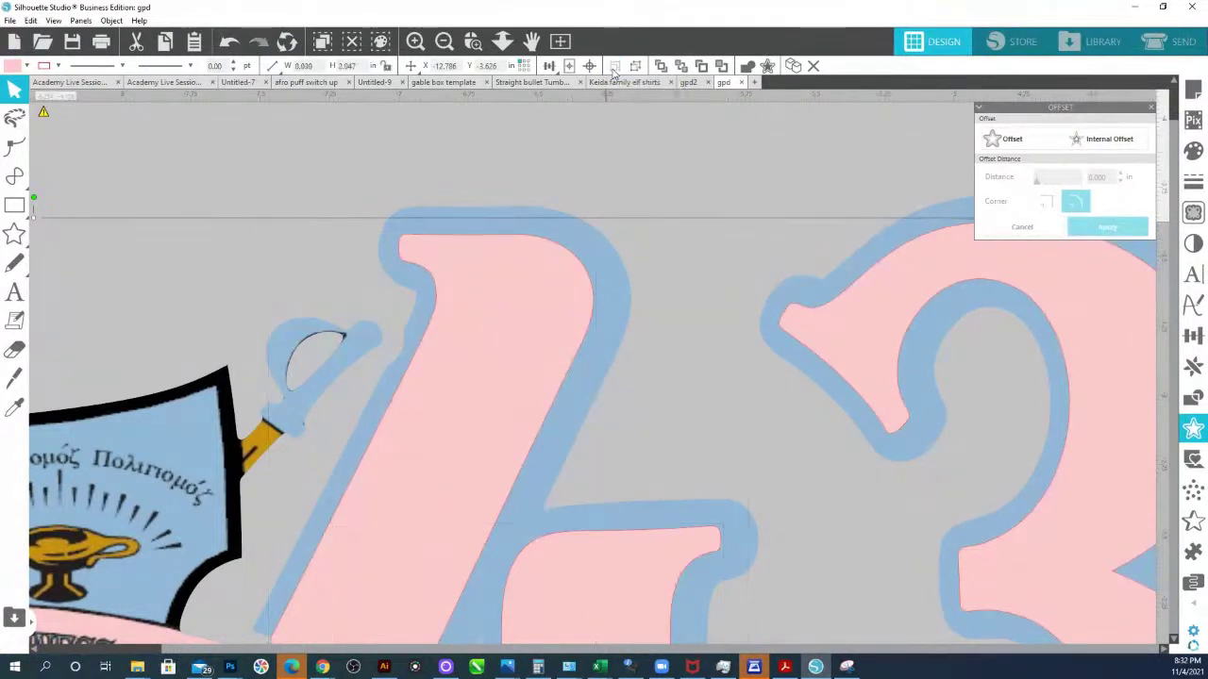
pyautogui.click(681, 68)
# - Apply a 0.025 in outward offset with rounded corners to the grouped blue outlines of the 1943 numbers
pyautogui.scroll(-5, 404, 482)
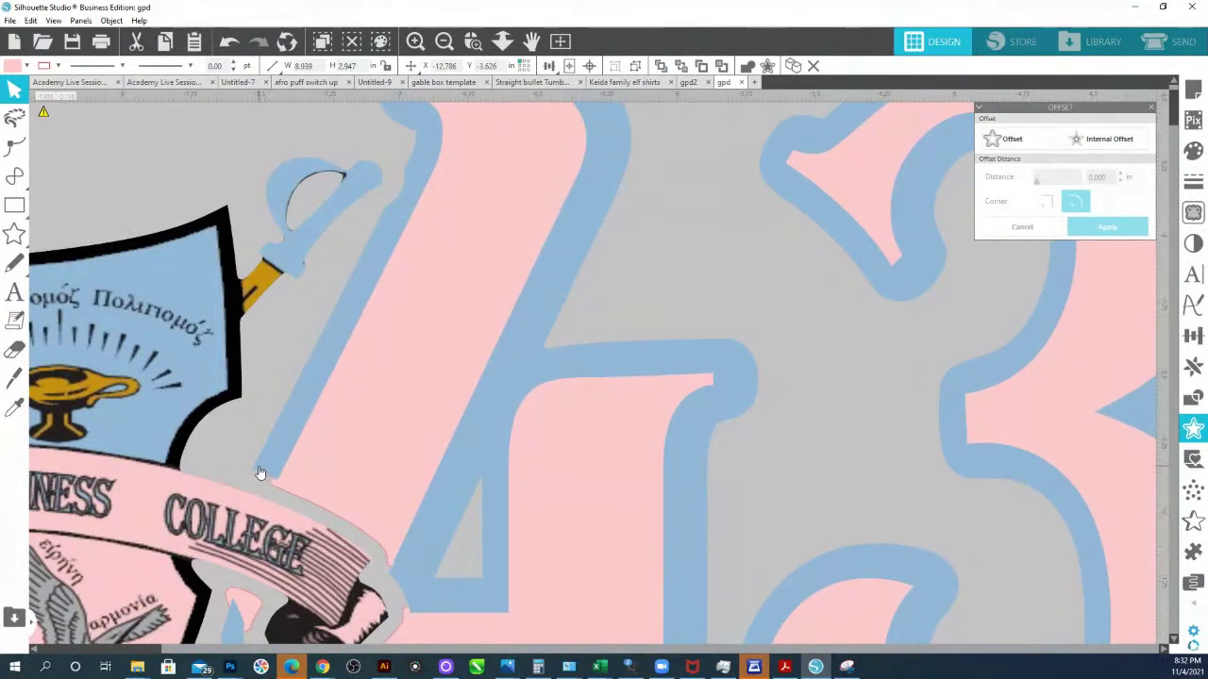
pyautogui.click(255, 471)
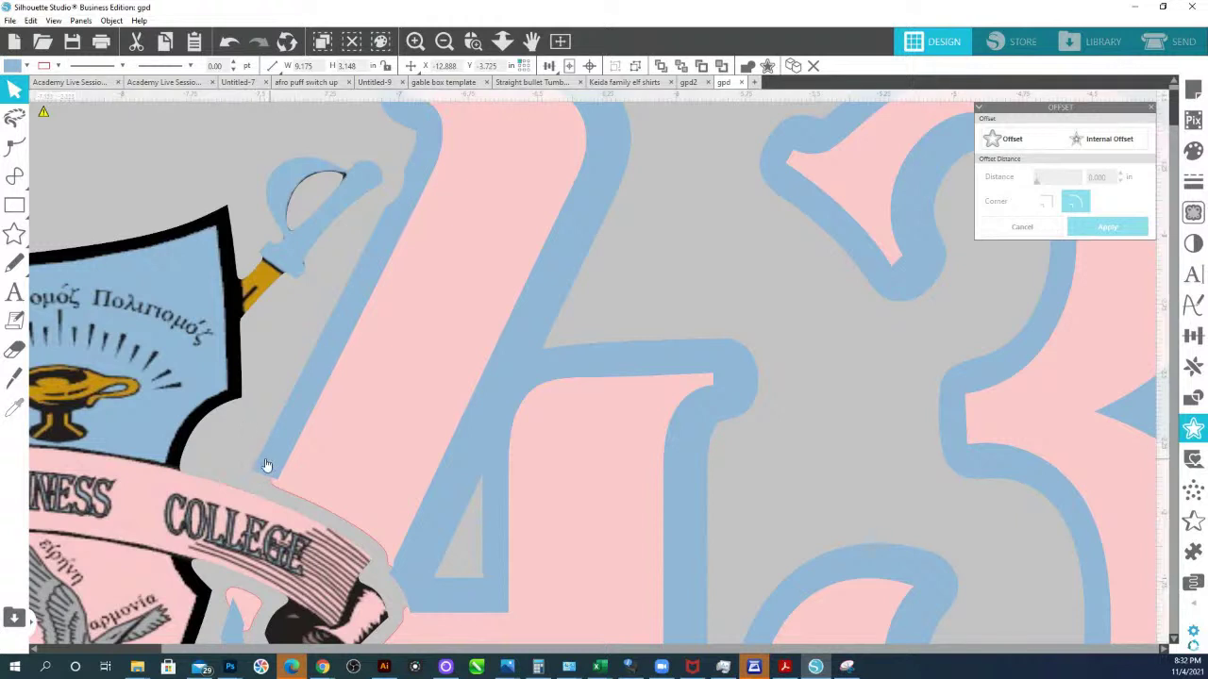
pyautogui.click(262, 458)
pyautogui.click(260, 459)
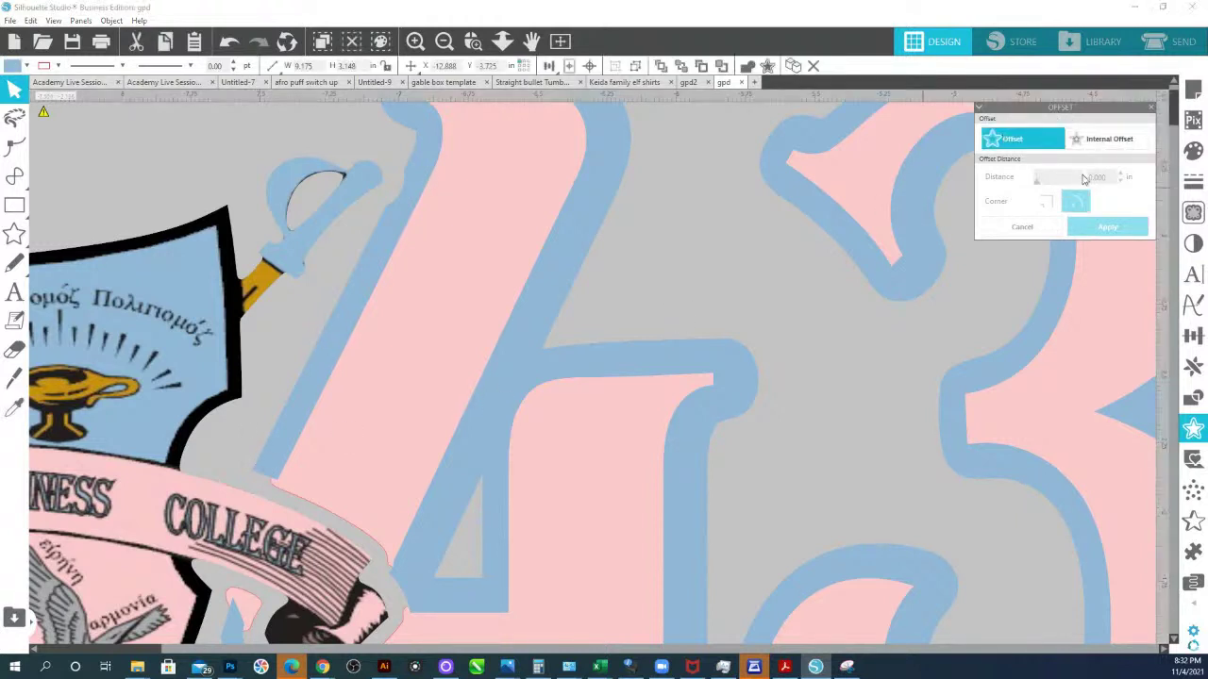
pyautogui.click(1084, 178)
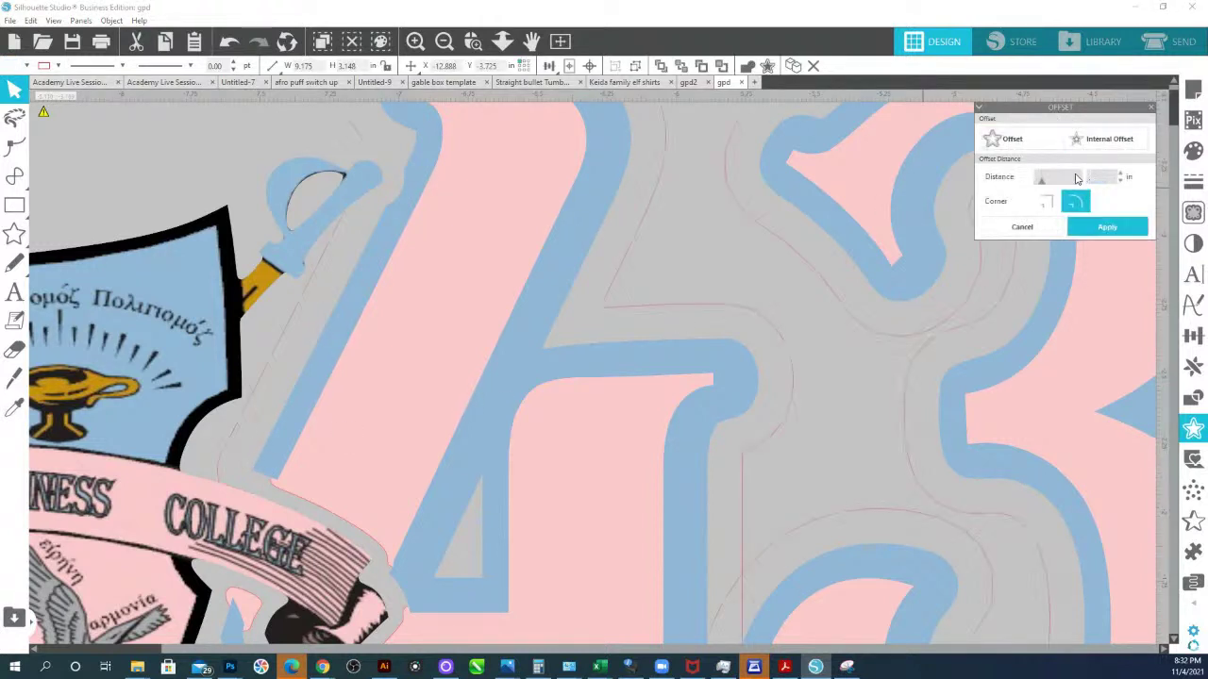
pyautogui.write('.025')
pyautogui.press('Return')
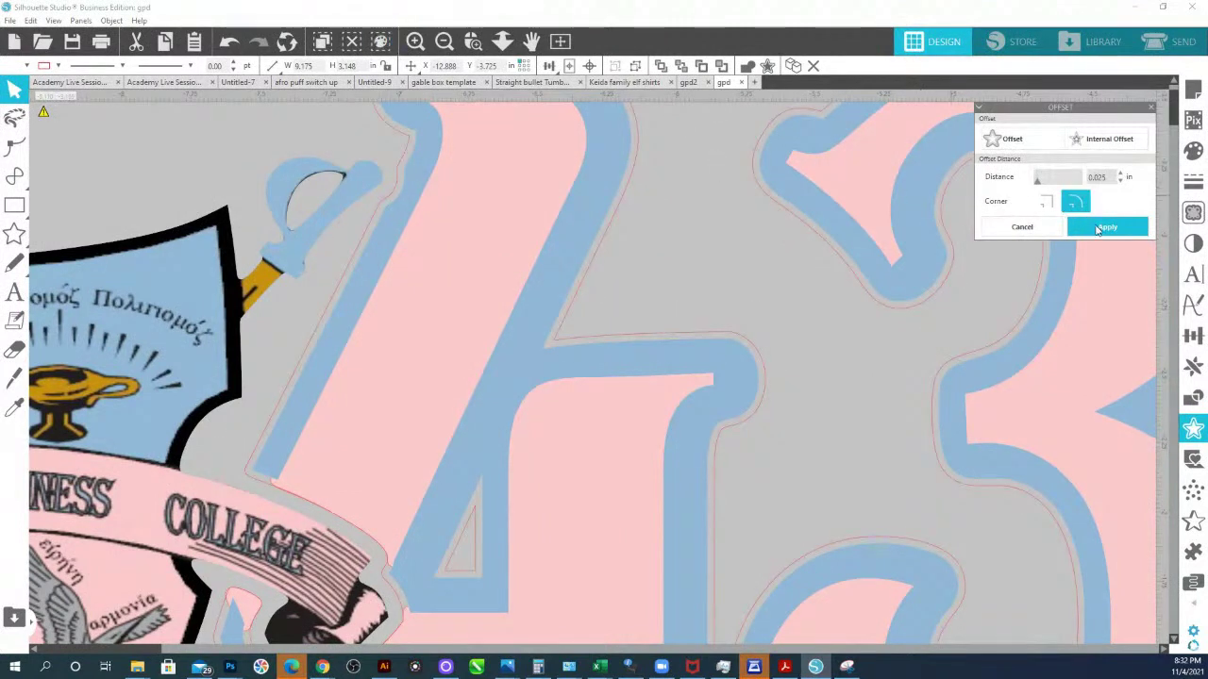
pyautogui.click(1099, 228)
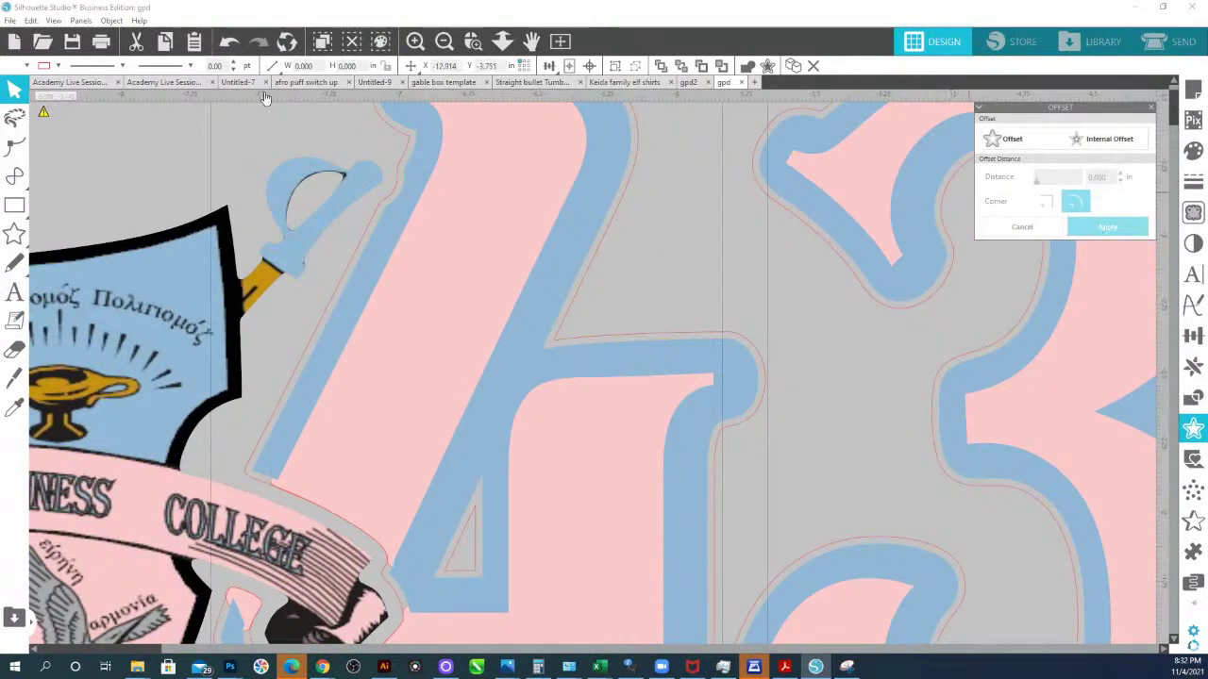
# - Fill the new outer offsets with the blue sampled from the number outlines, and send them grouped to the back
pyautogui.click(27, 65)
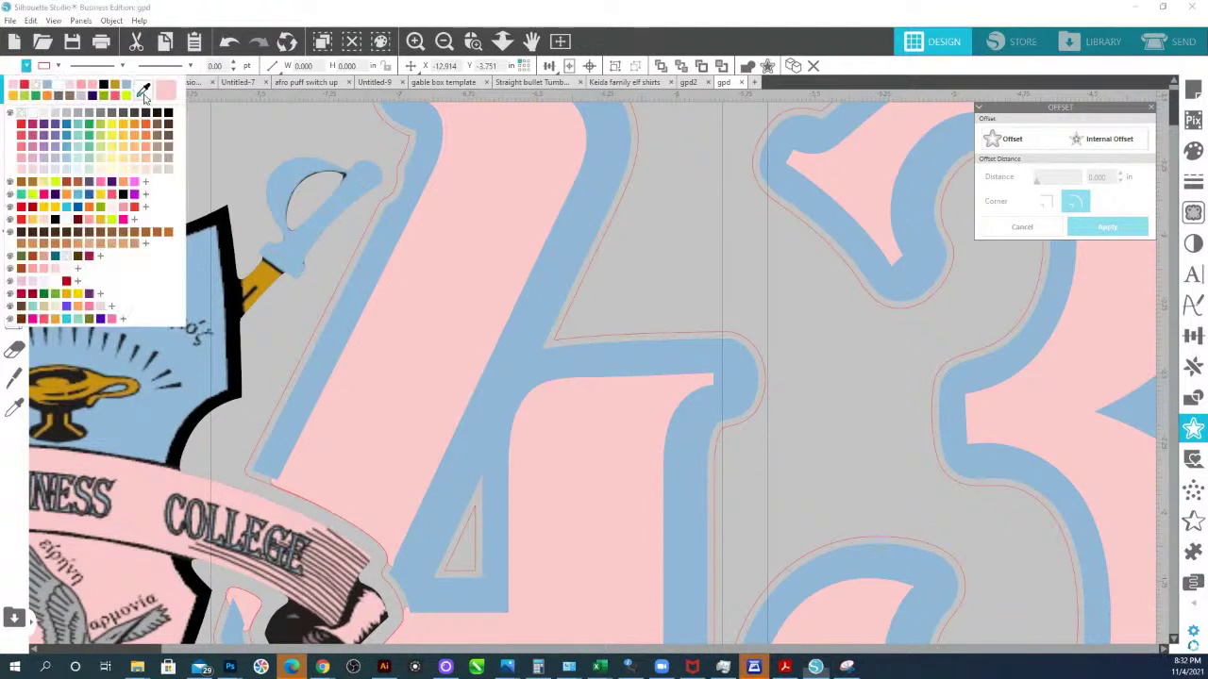
pyautogui.click(144, 95)
pyautogui.click(408, 202)
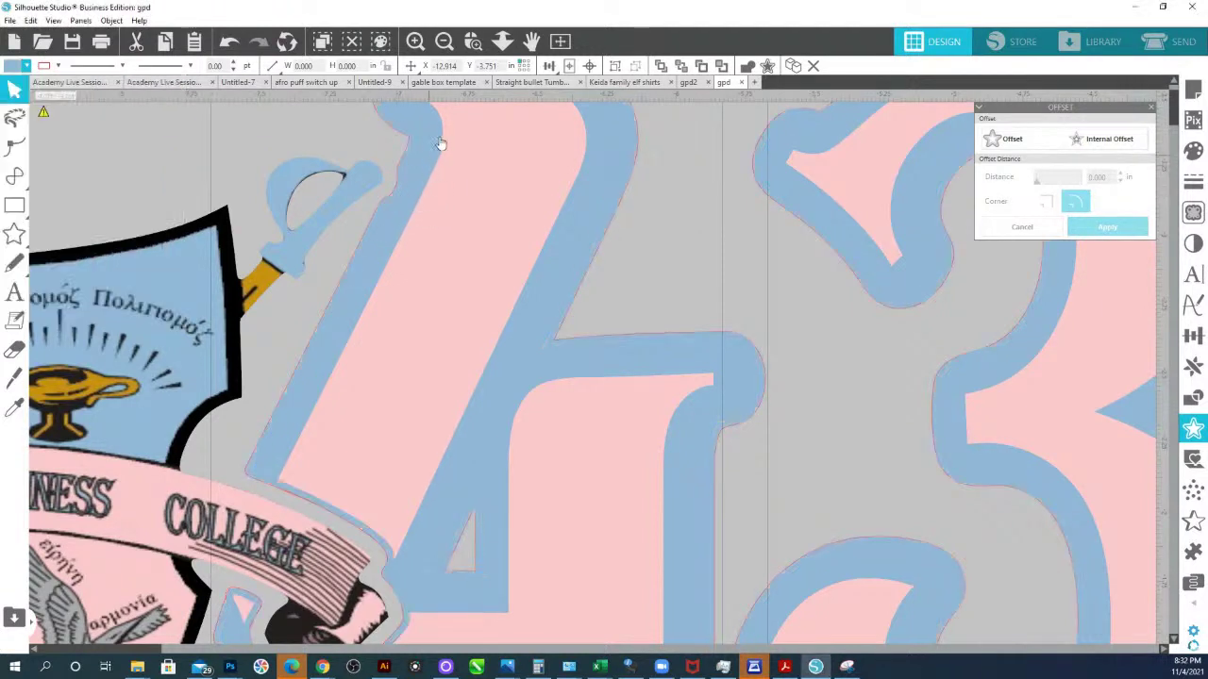
pyautogui.click(614, 68)
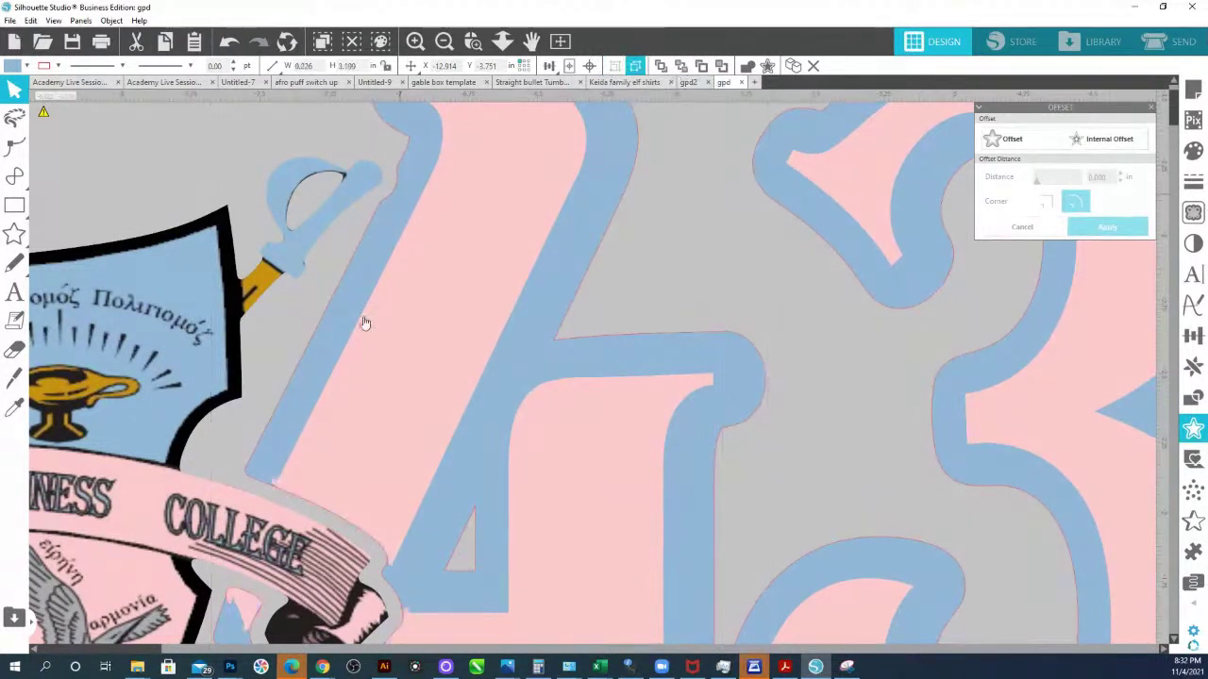
# - Try shifting the blue offset group aside from the 1943 numbers, and undo the move
pyautogui.click(275, 492)
pyautogui.moveTo(275, 490); pyautogui.dragTo(229, 479)
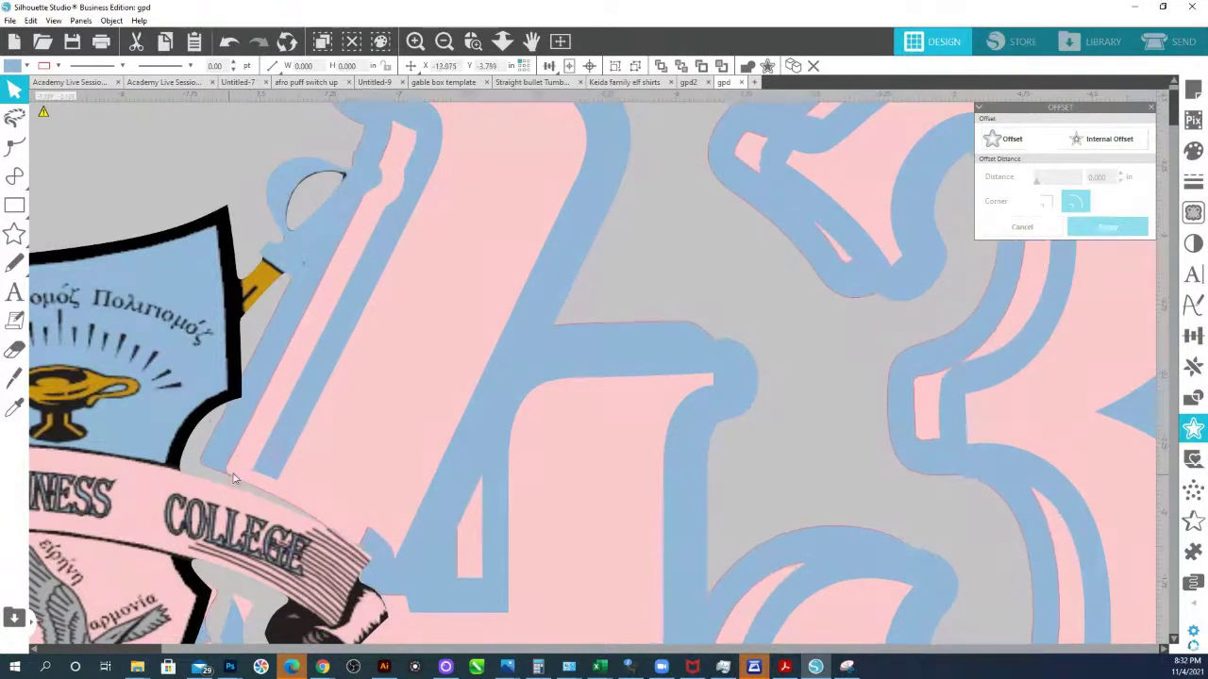
pyautogui.click(228, 41)
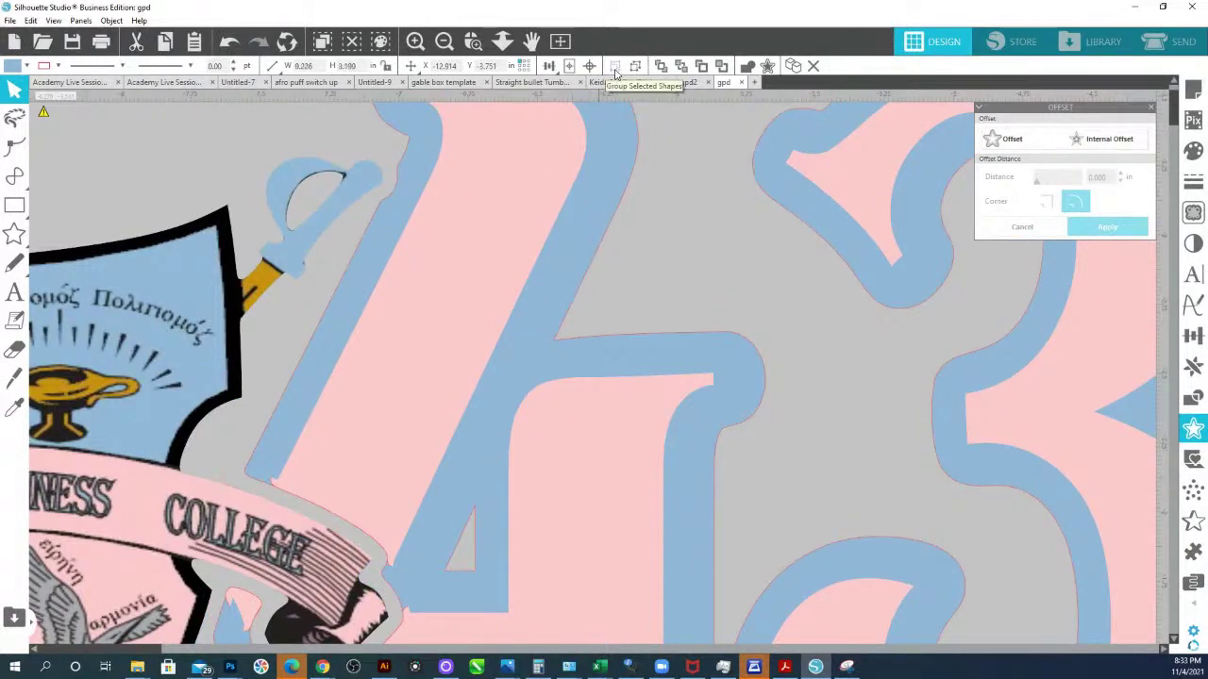
# - Set the blue offset group to No Cut in the send settings and return to the design view
pyautogui.click(1182, 42)
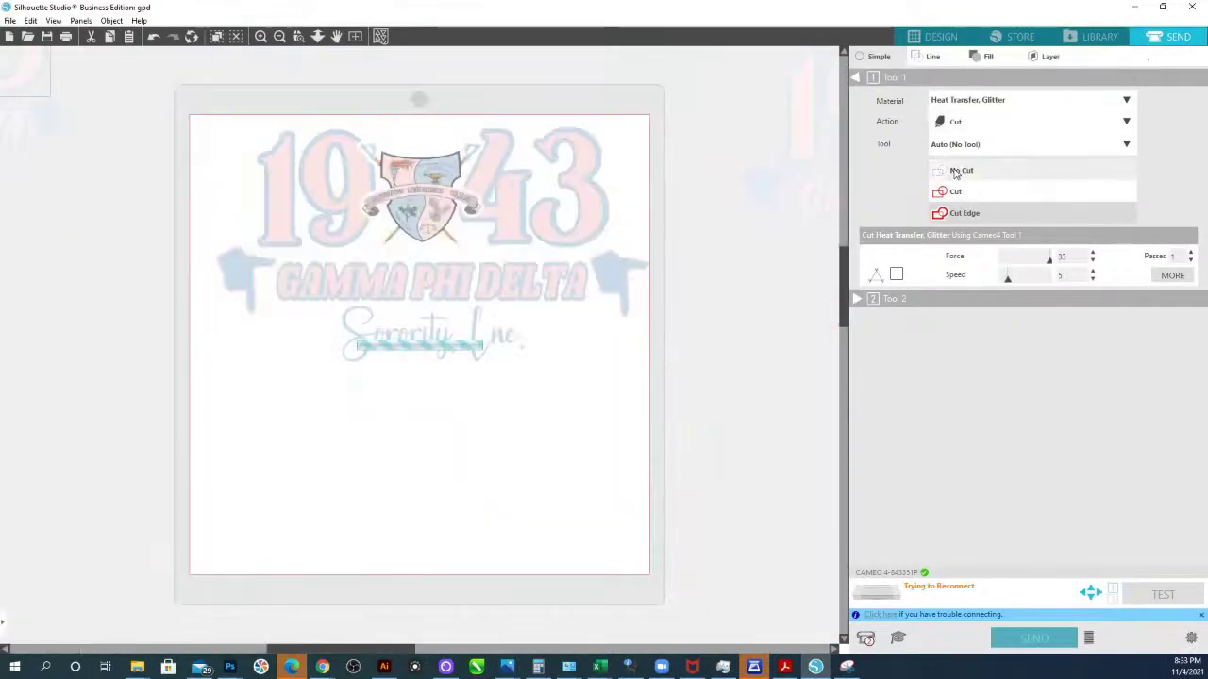
pyautogui.click(954, 172)
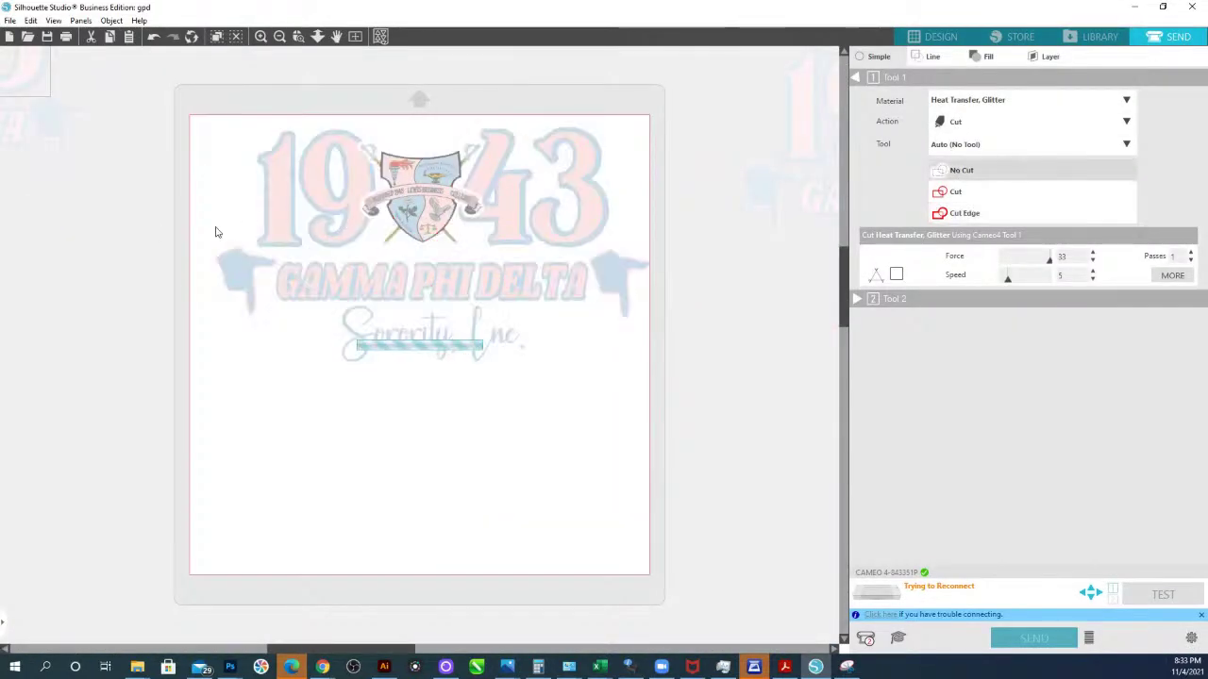
pyautogui.click(941, 36)
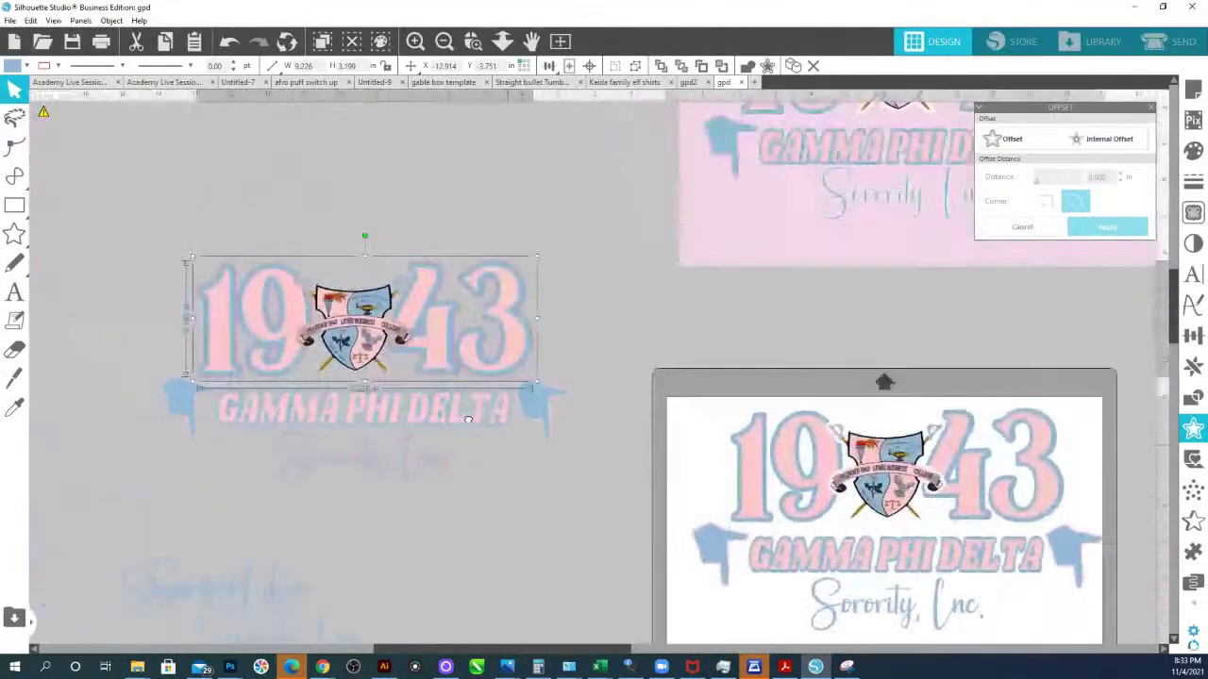
# - Apply a 0.025 in outward offset with sharp corners to the pink outlines of both pointing hands
pyautogui.click(474, 41)
pyautogui.moveTo(139, 270); pyautogui.dragTo(572, 479)
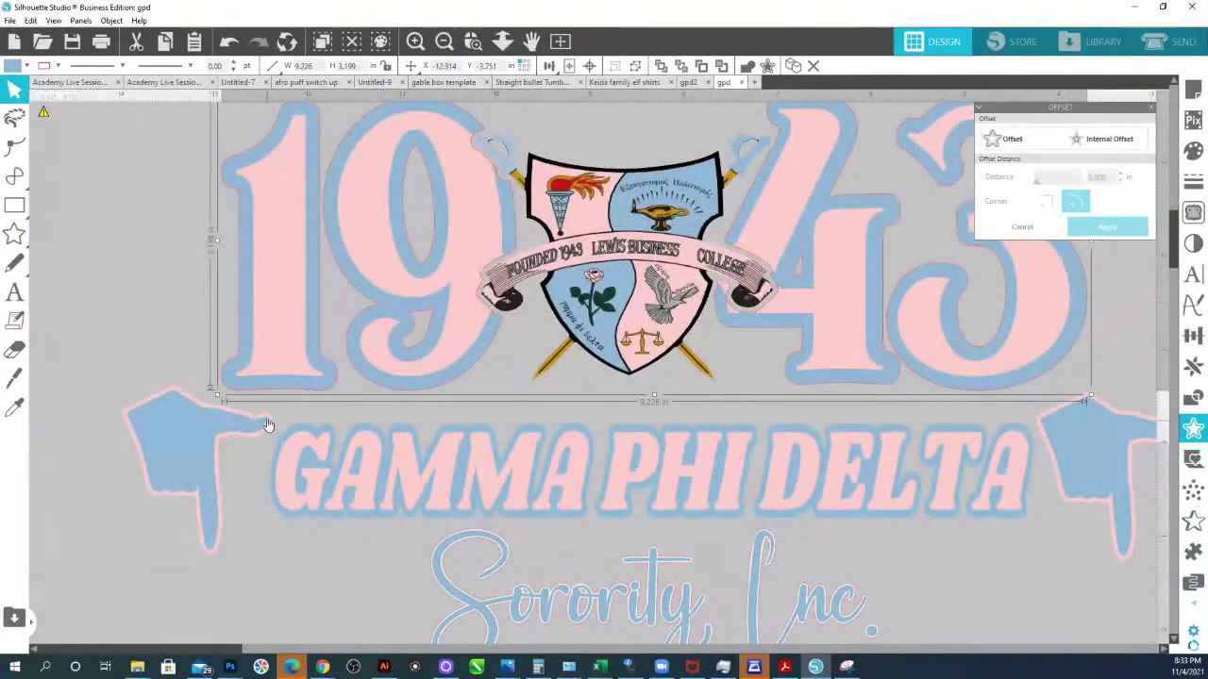
pyautogui.click(268, 421)
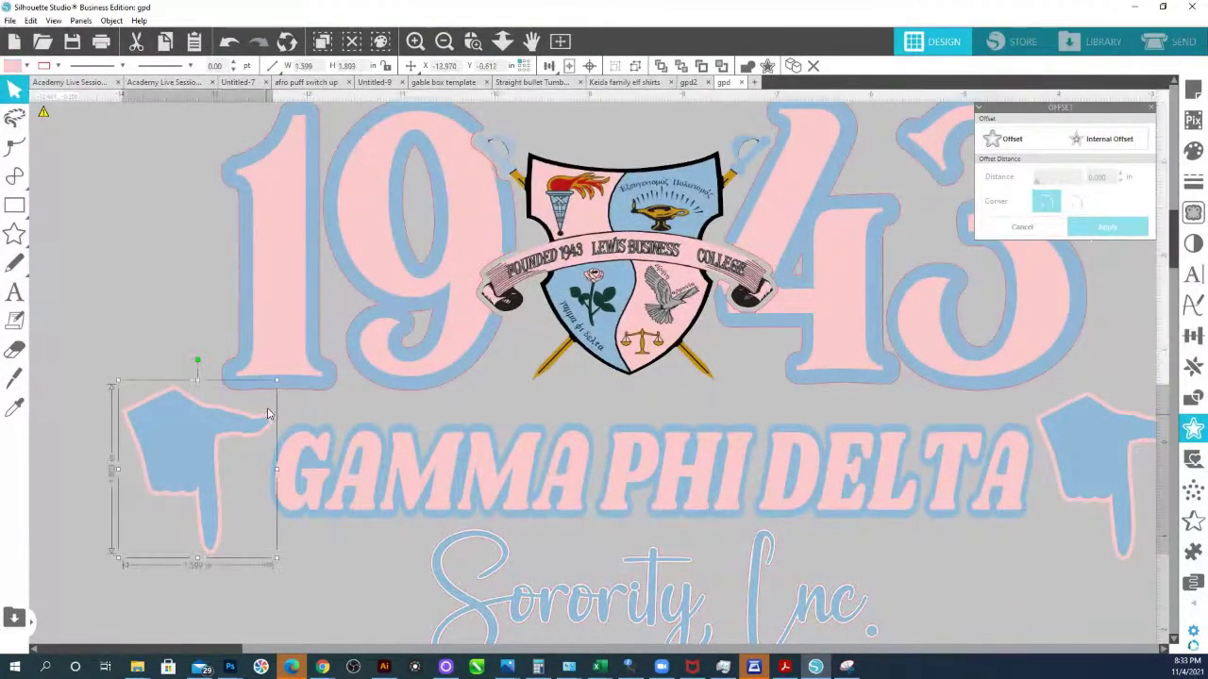
pyautogui.moveTo(268, 415); pyautogui.dragTo(259, 423)
pyautogui.keyDown('shift'); pyautogui.click(1084, 447); pyautogui.keyUp('shift')
pyautogui.click(1019, 140)
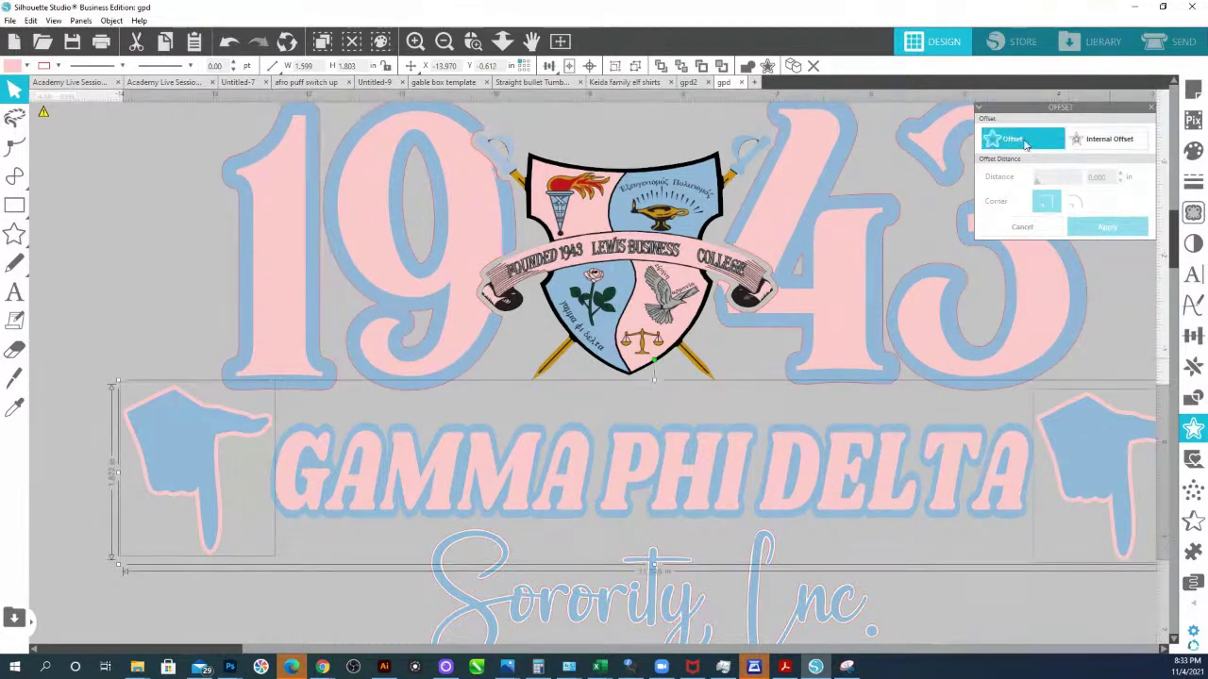
pyautogui.click(1041, 179)
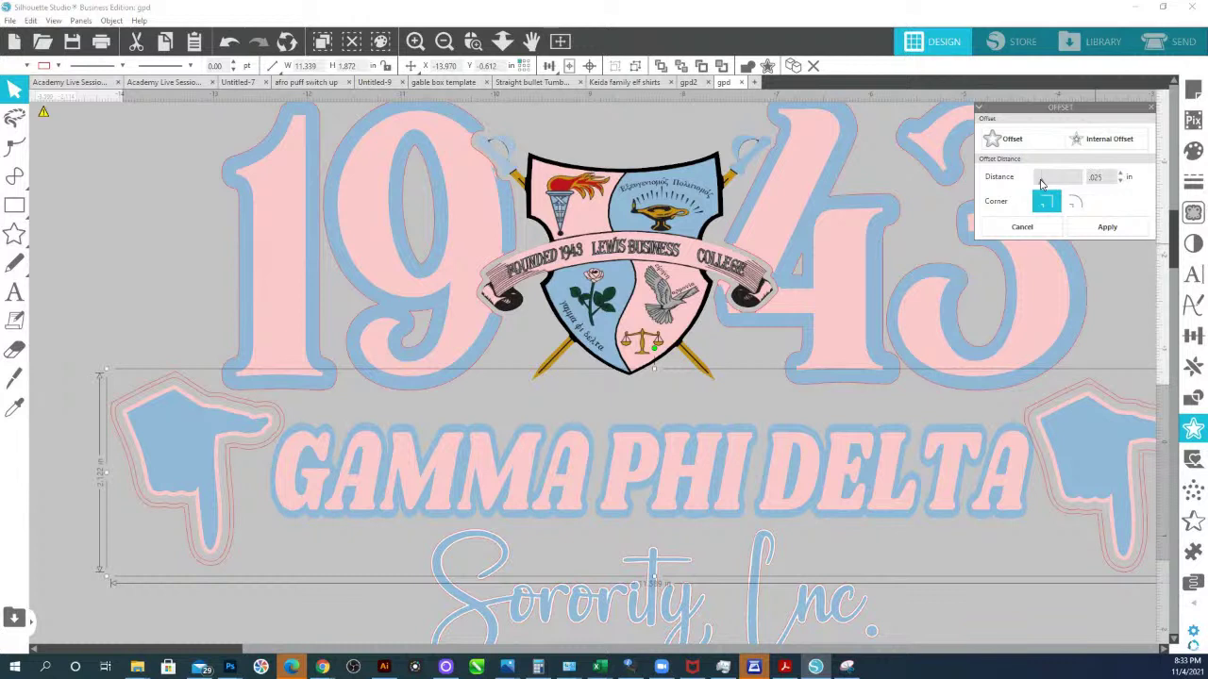
pyautogui.click(1111, 228)
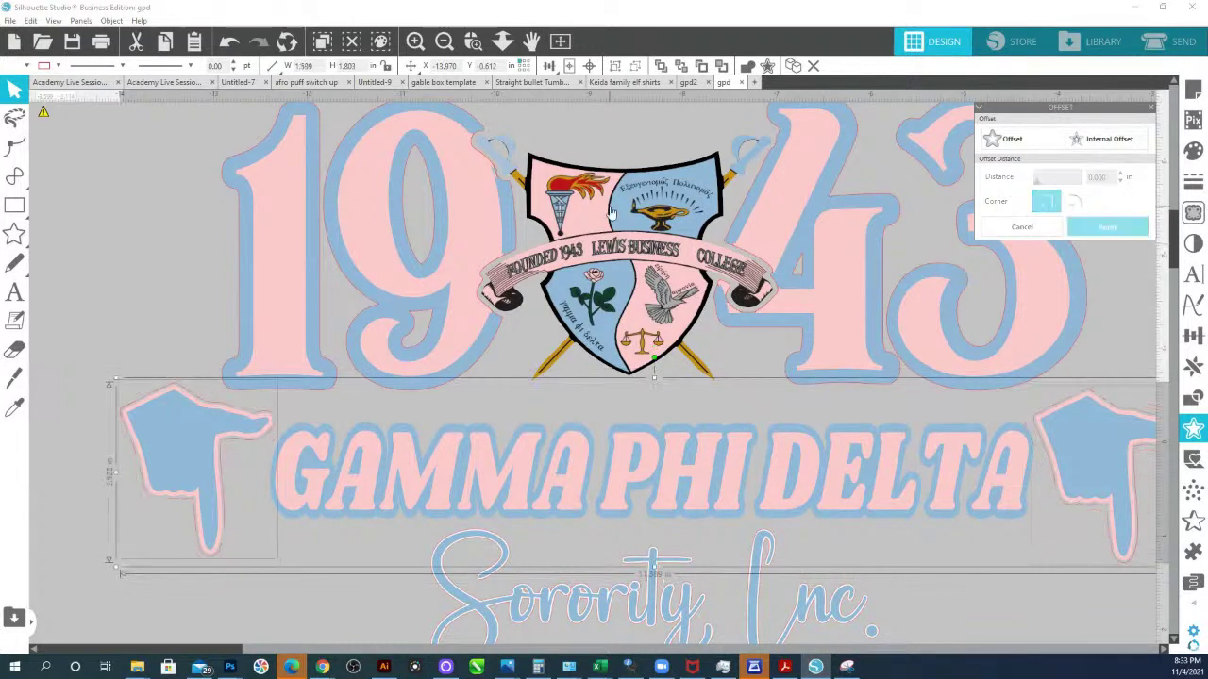
# - Fill the new hand offsets with the matching light pink and group them
pyautogui.click(25, 65)
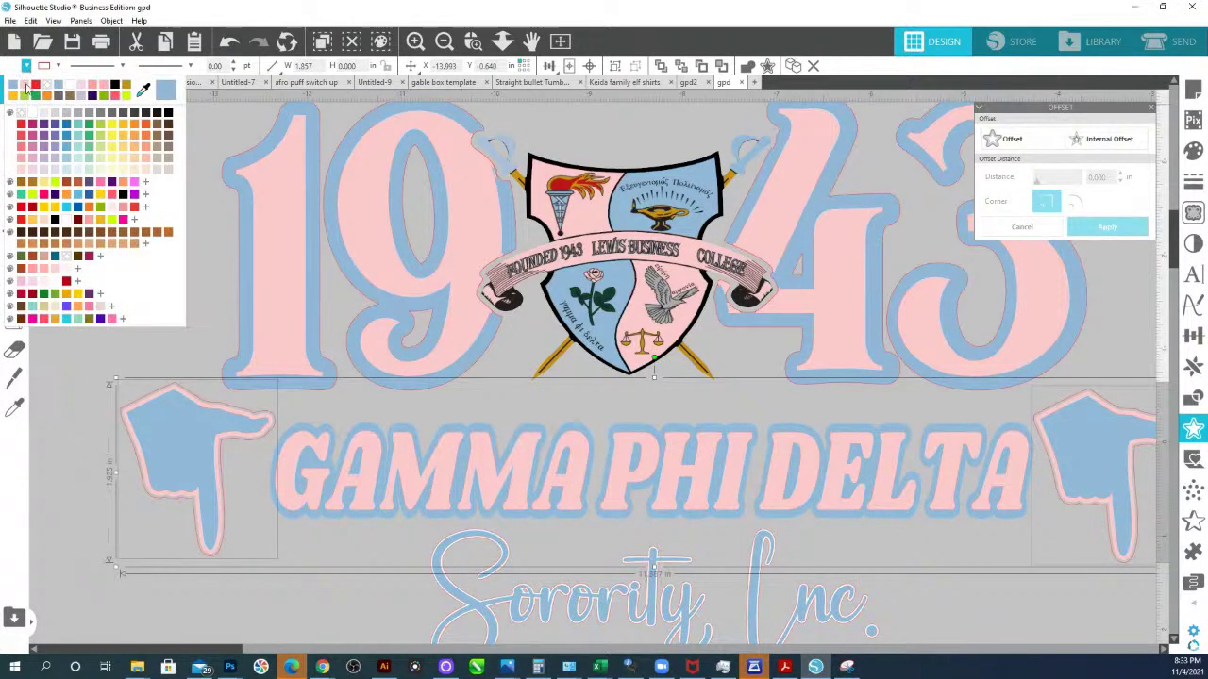
pyautogui.click(26, 87)
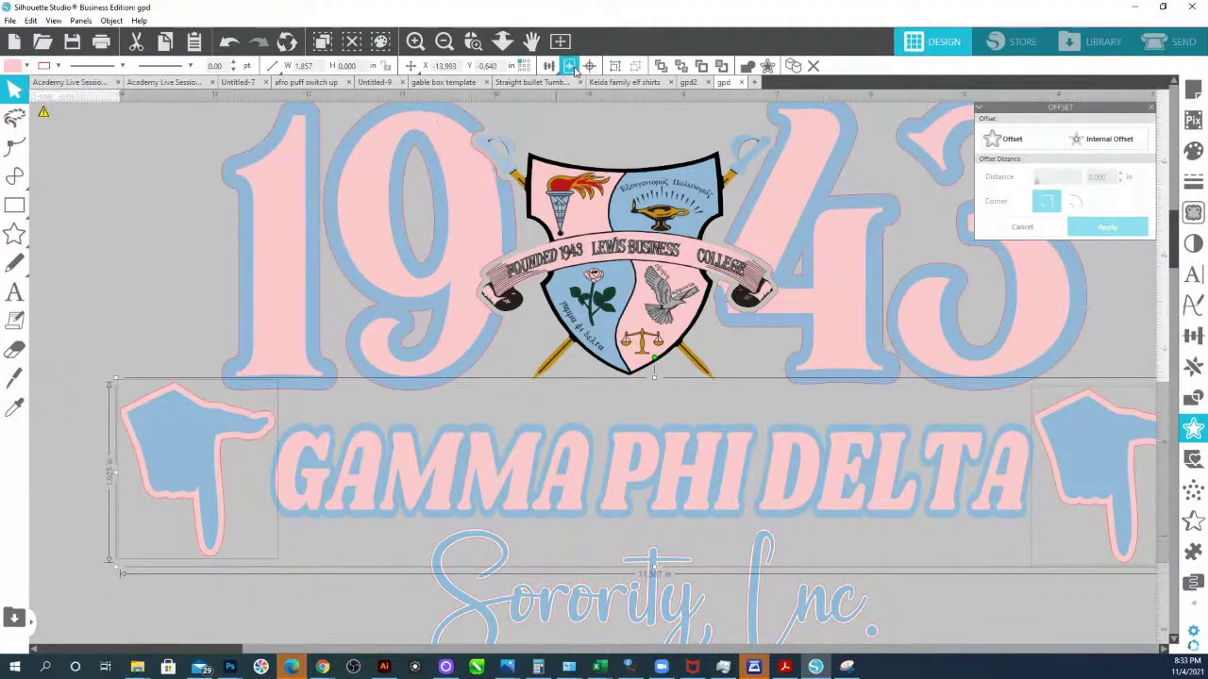
pyautogui.click(616, 67)
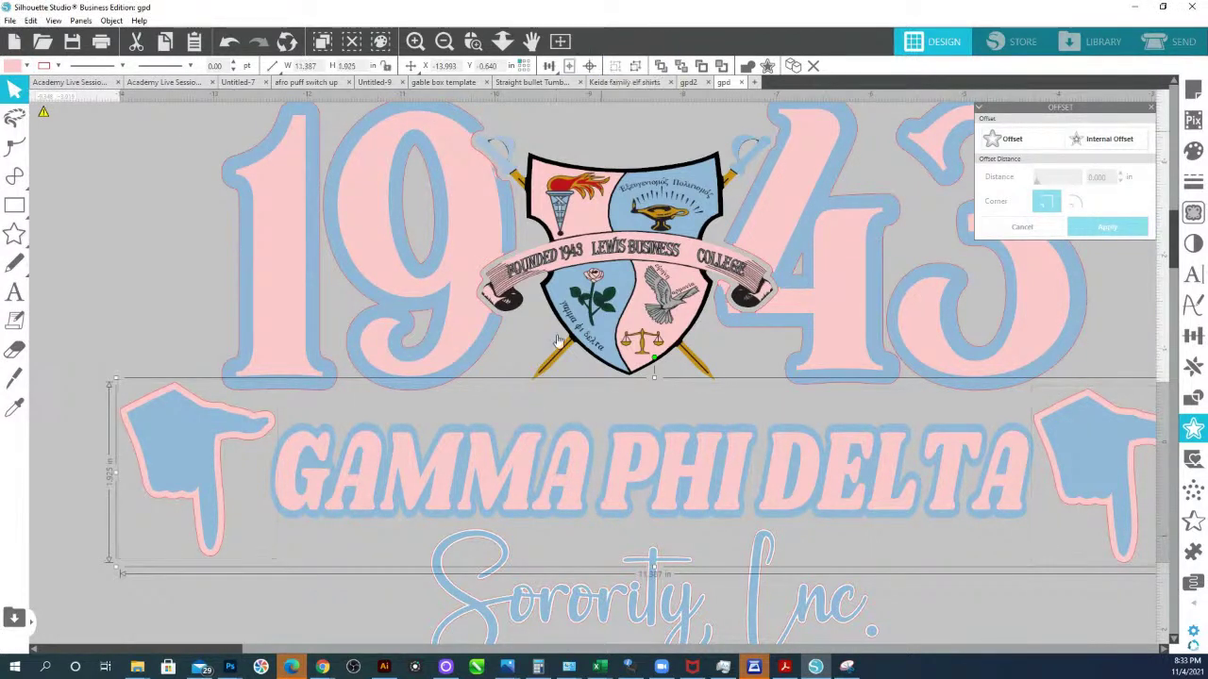
# - Add a 0.025 in outward offset with rounded corners around the blue outline of GAMMA PHI DELTA, filled with the matching blue and grouped
pyautogui.click(329, 431)
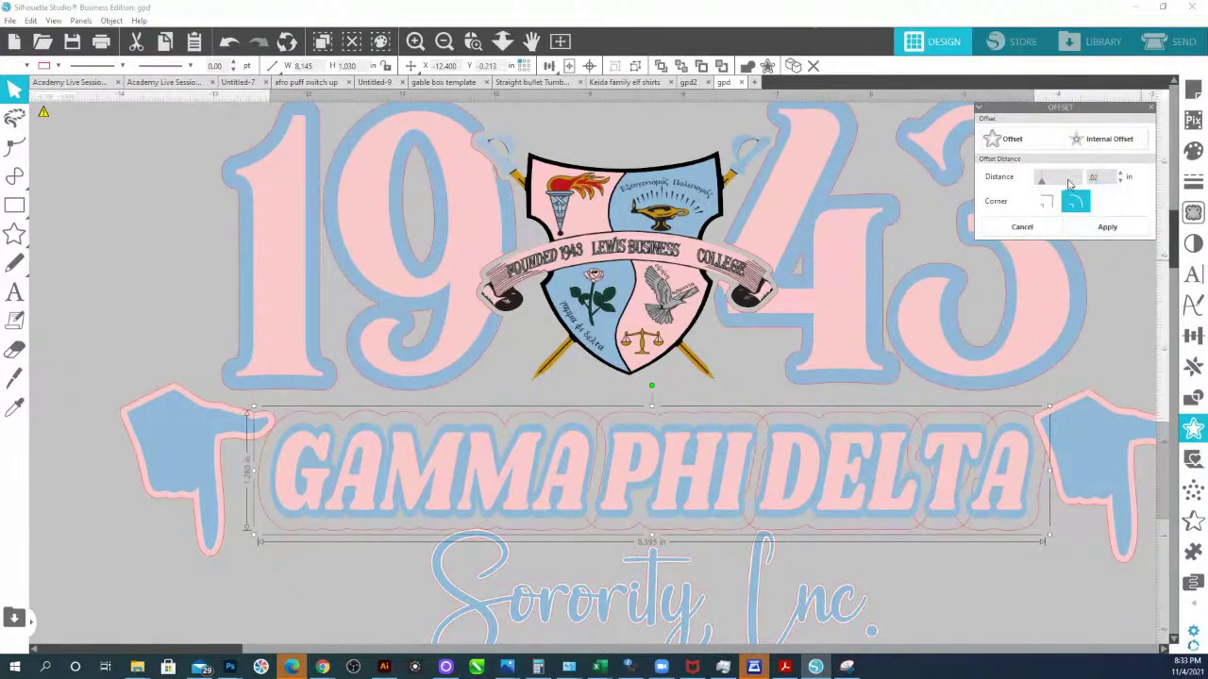
pyautogui.click(1107, 226)
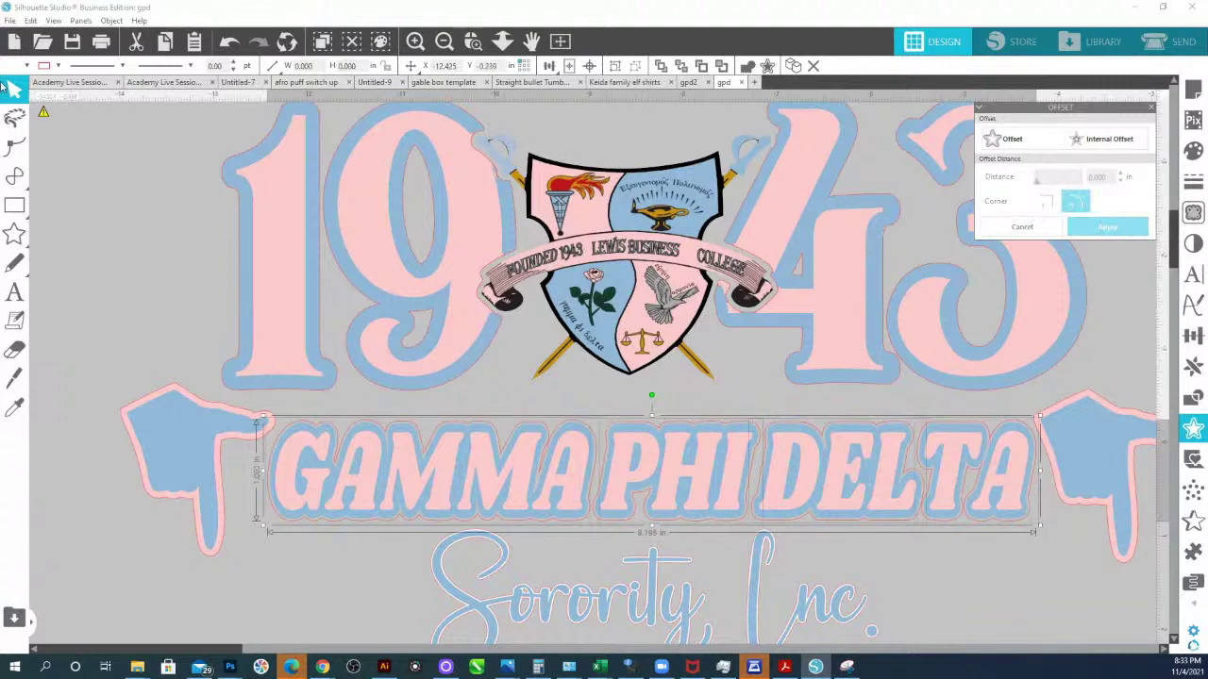
pyautogui.click(26, 65)
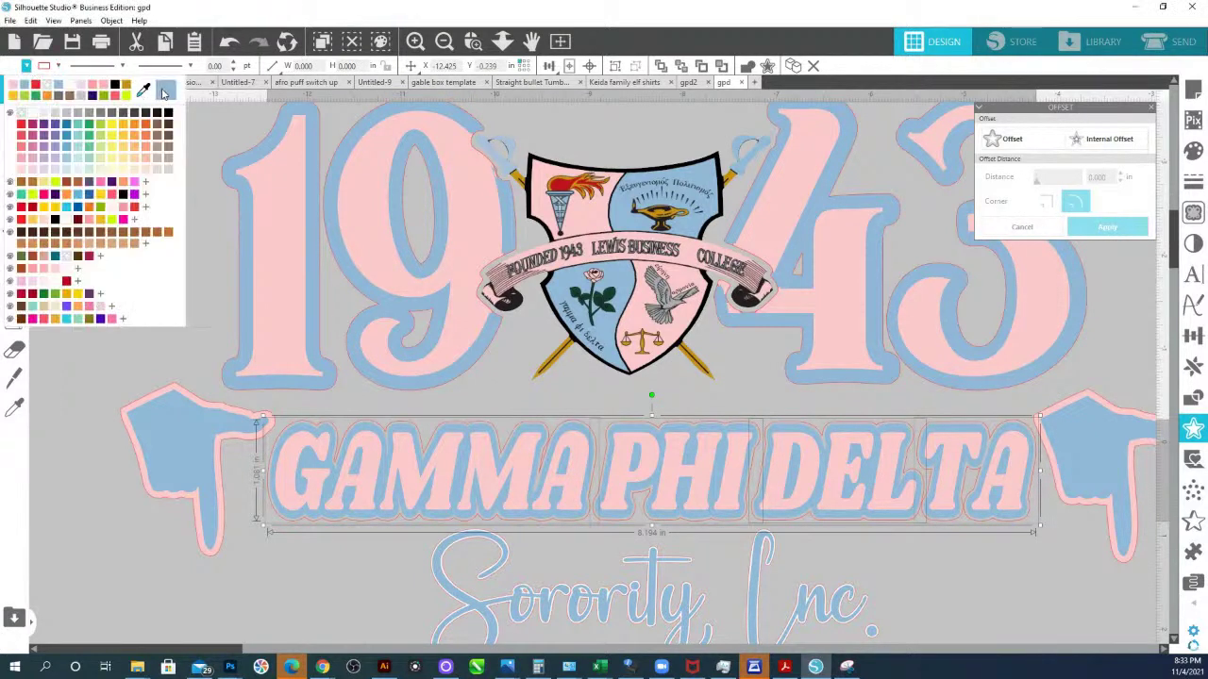
pyautogui.click(162, 91)
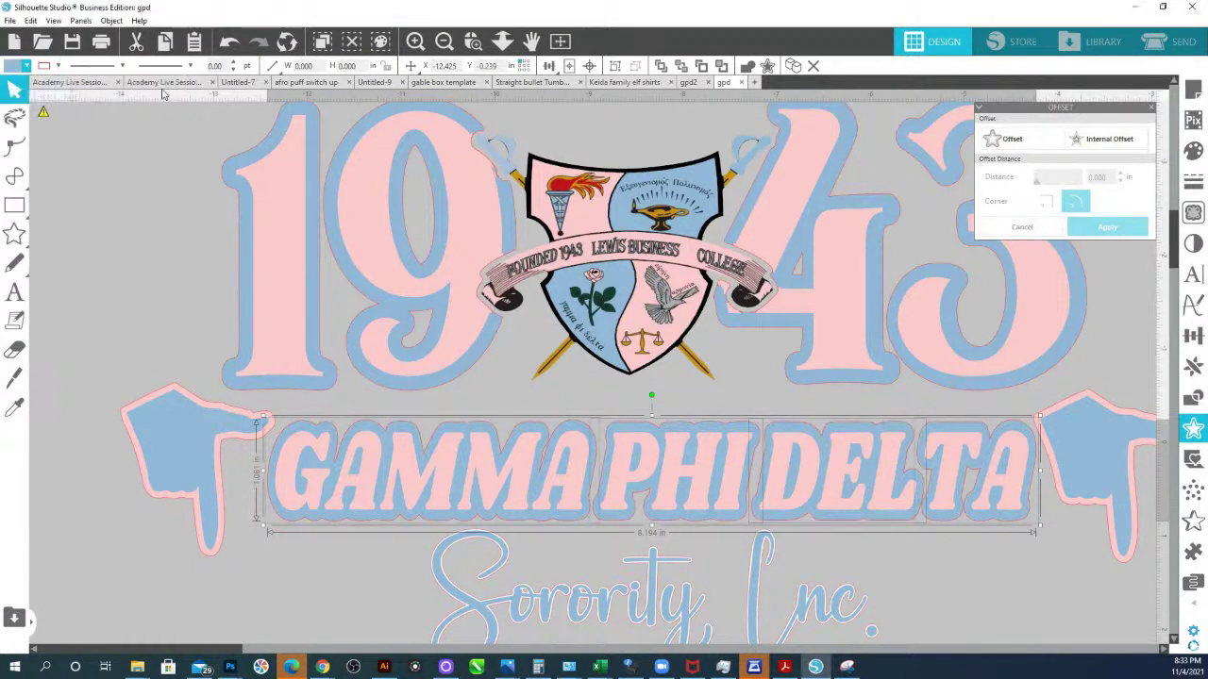
pyautogui.click(616, 67)
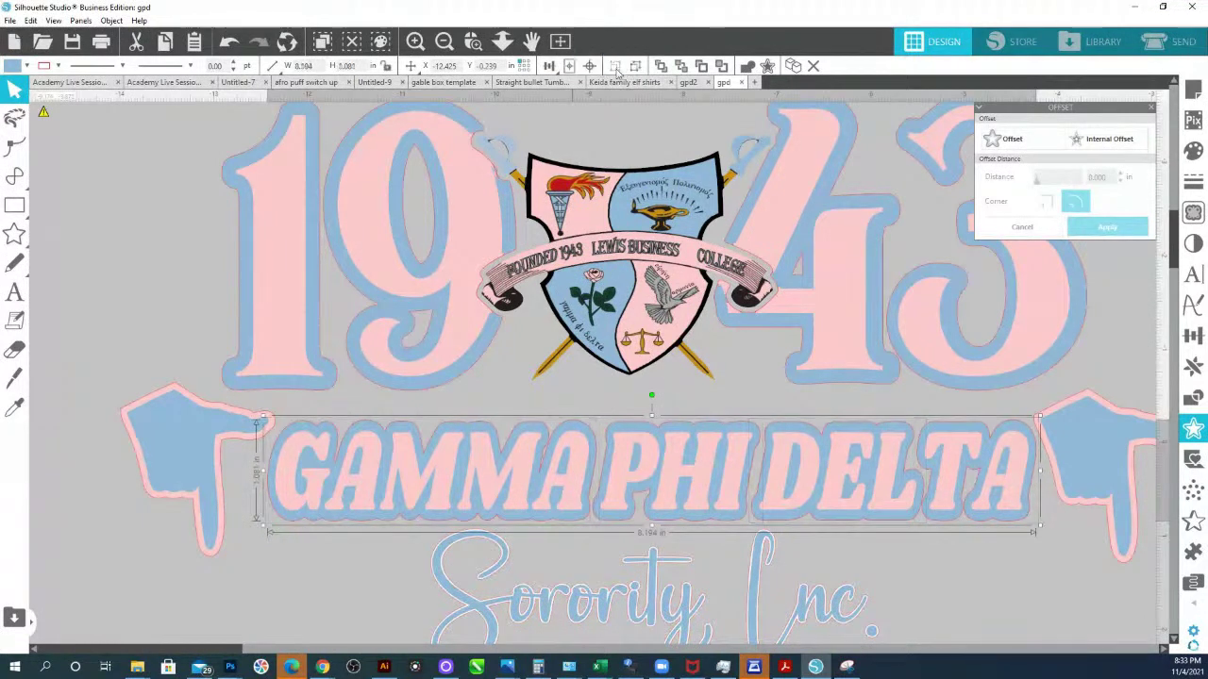
# - Try to fill the thin border around the Sorority, Inc. lettering with the sampled blue
pyautogui.click(508, 570)
pyautogui.click(508, 570)
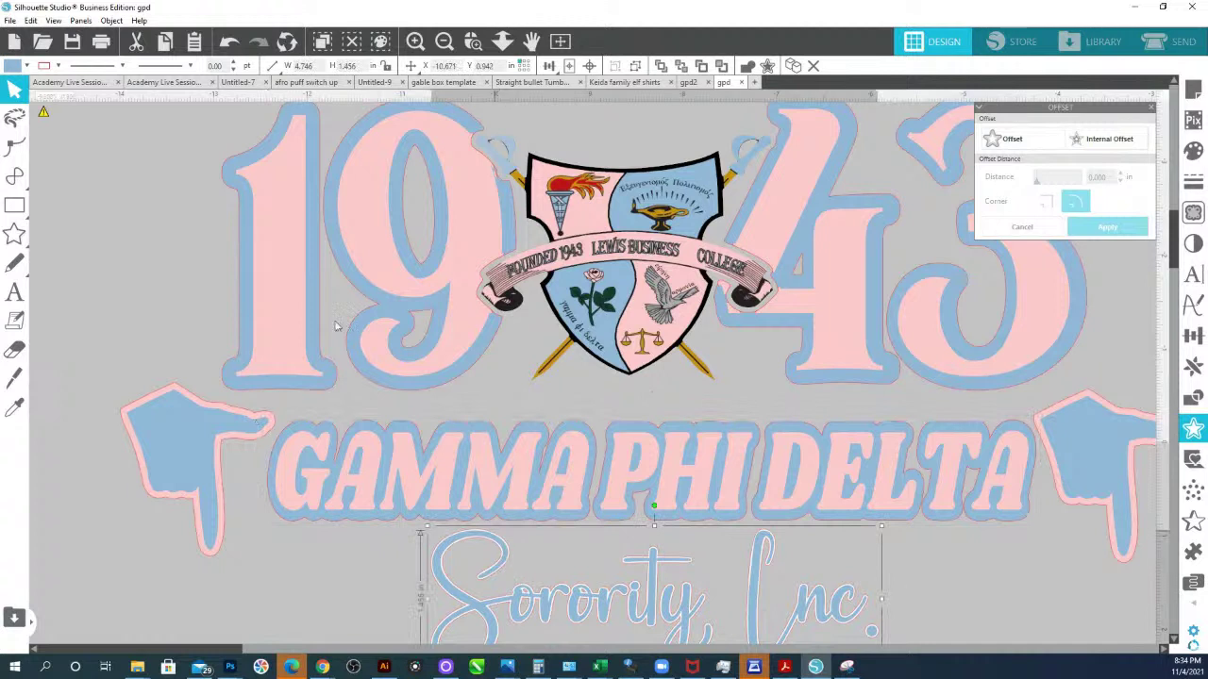
pyautogui.click(15, 67)
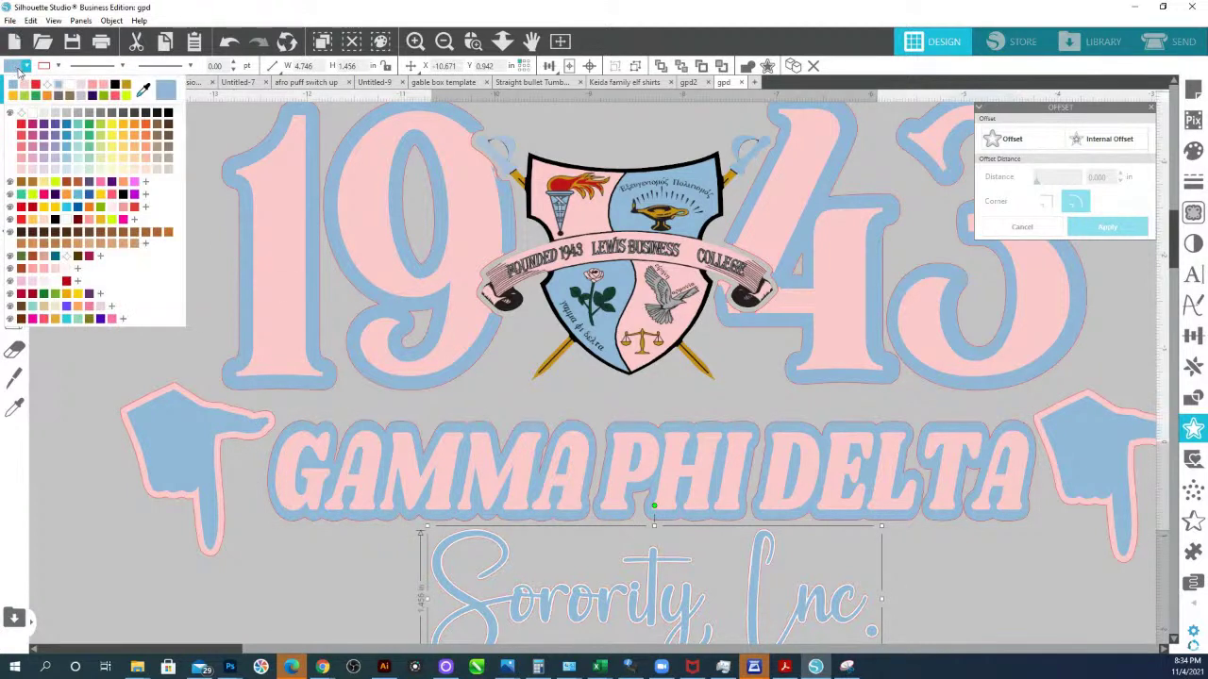
pyautogui.click(101, 156)
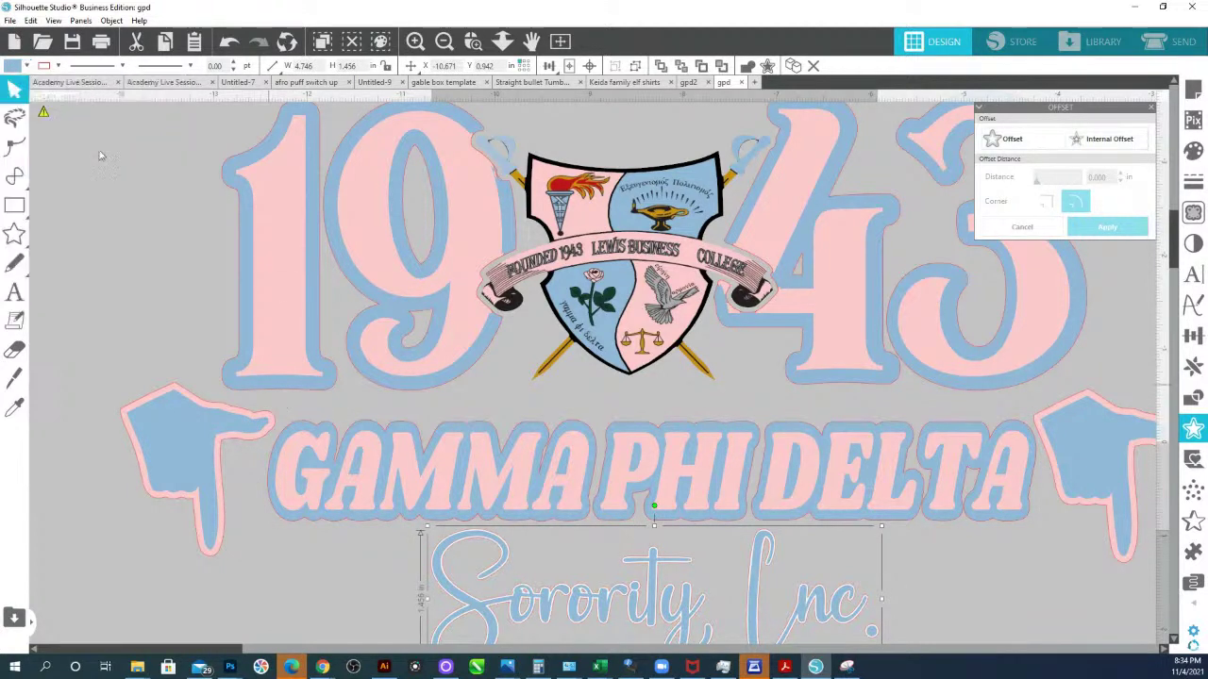
pyautogui.click(15, 67)
pyautogui.click(166, 100)
pyautogui.click(20, 68)
pyautogui.click(166, 98)
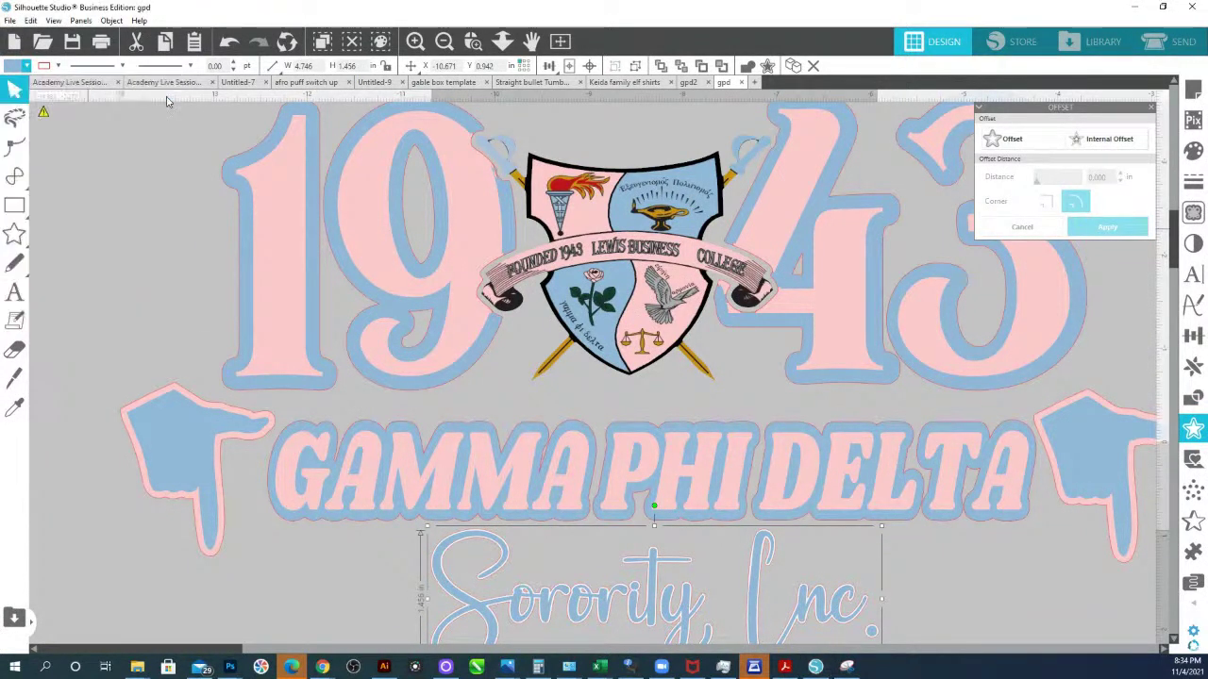
# - Select the white outline behind the Sorority, Inc. lettering and fill it with the sampled blue
pyautogui.click(473, 40)
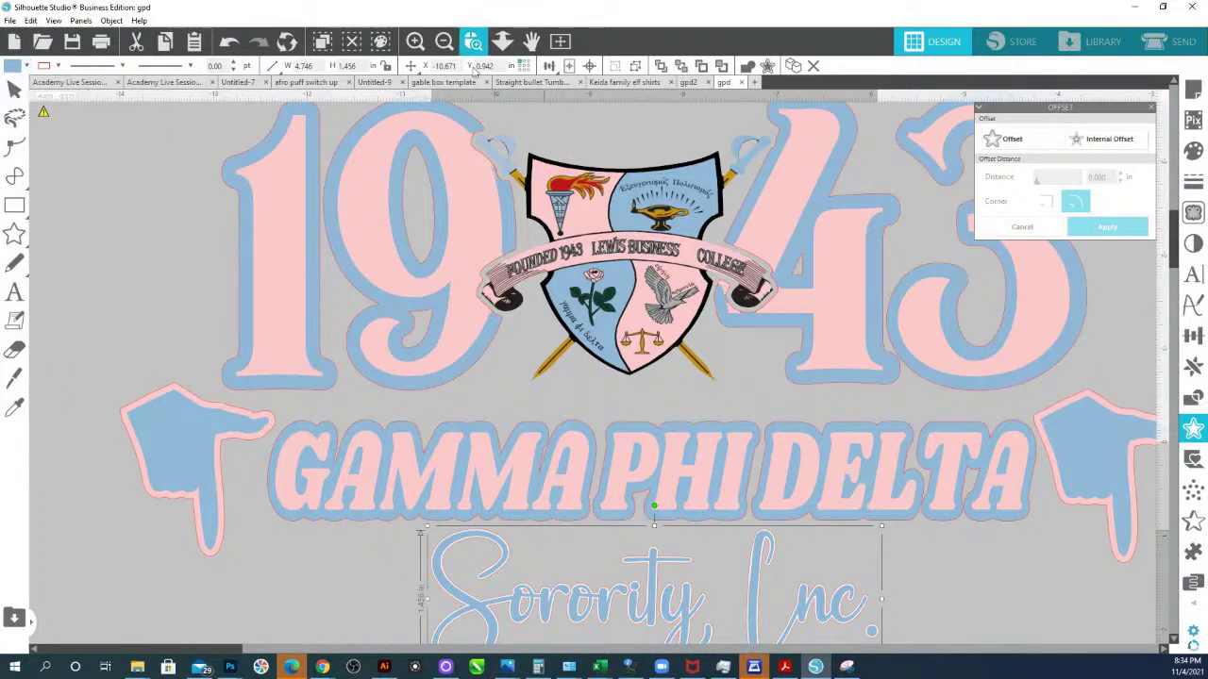
pyautogui.moveTo(534, 573); pyautogui.dragTo(362, 604)
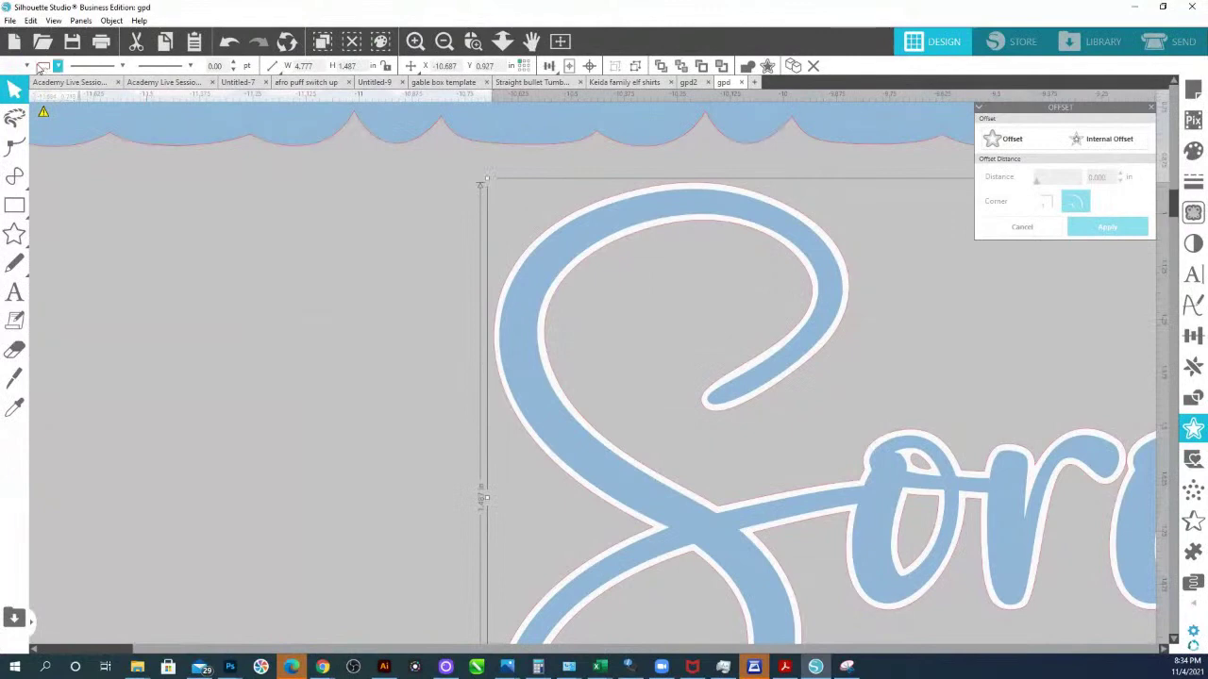
pyautogui.click(28, 67)
pyautogui.click(167, 92)
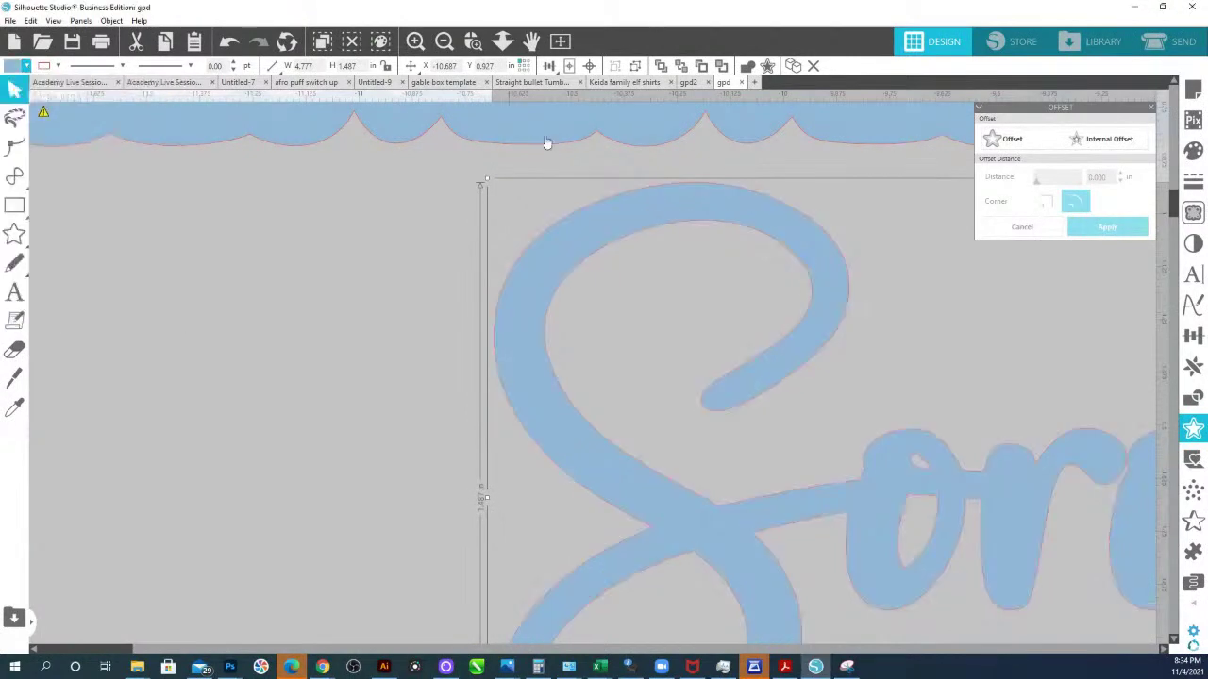
# - Move the complete design with its new offsets onto the page, directly below the first copy
pyautogui.click(502, 40)
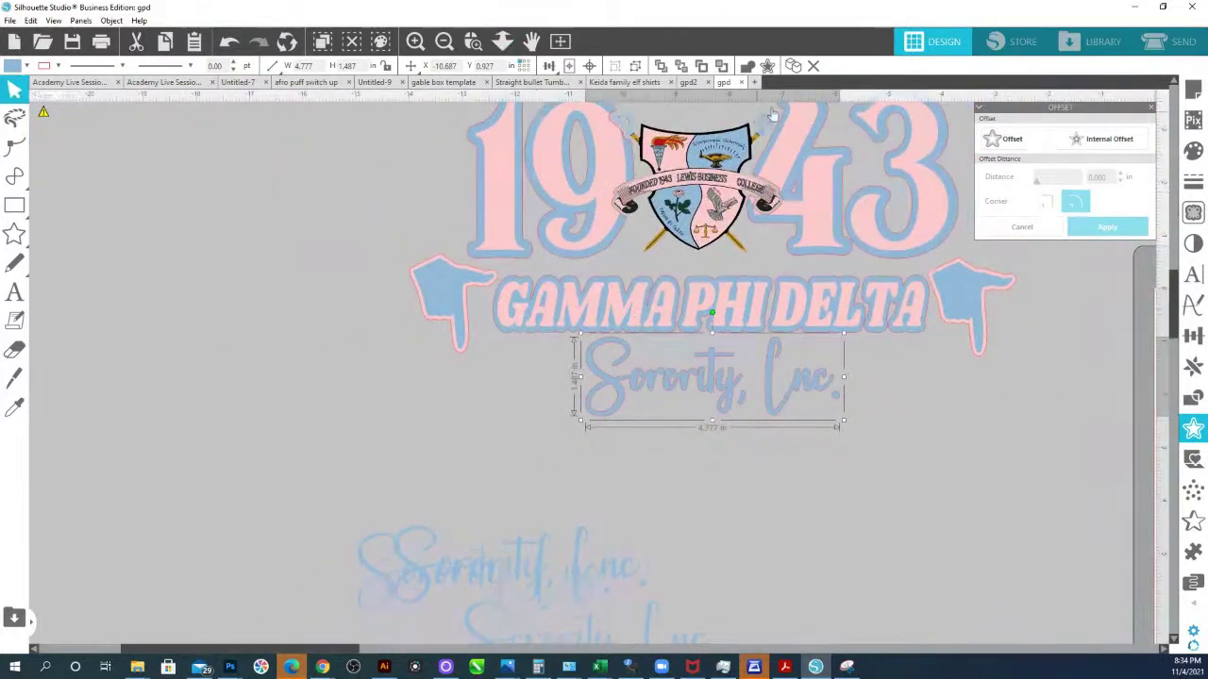
pyautogui.click(502, 41)
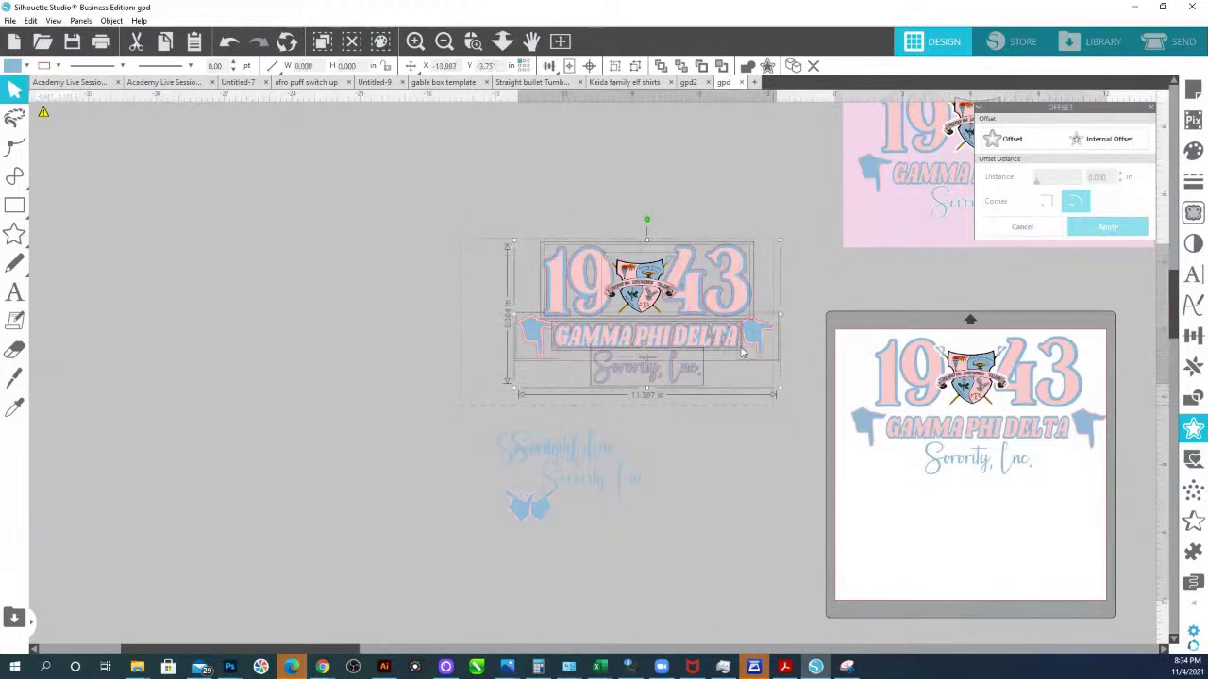
pyautogui.moveTo(727, 314); pyautogui.dragTo(1029, 543)
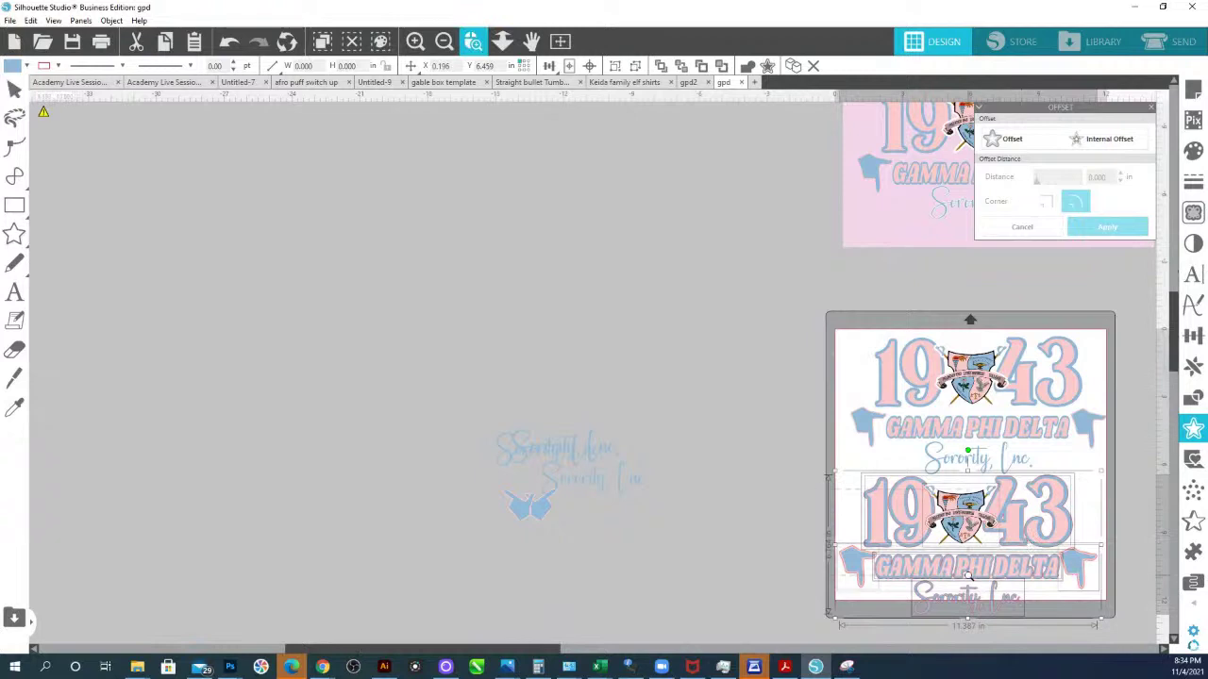
# - Open the send settings and examine the cut lines against the offset colors around the lower design's 1943 numbers
pyautogui.click(473, 41)
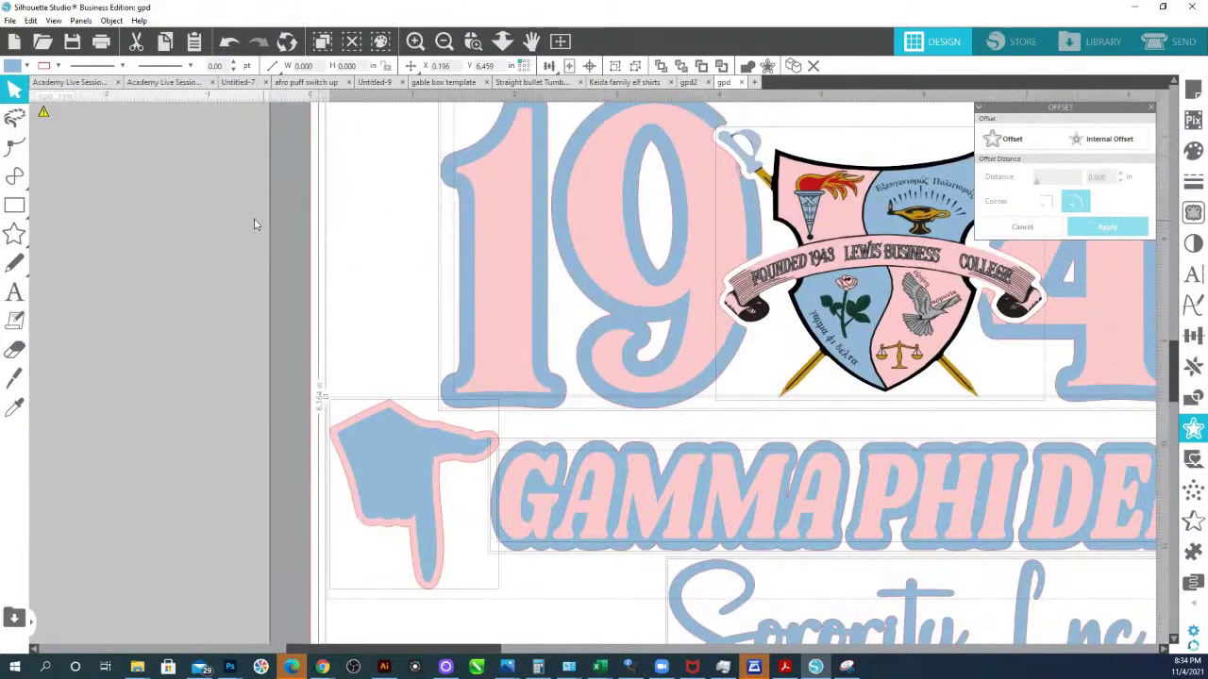
pyautogui.click(1173, 45)
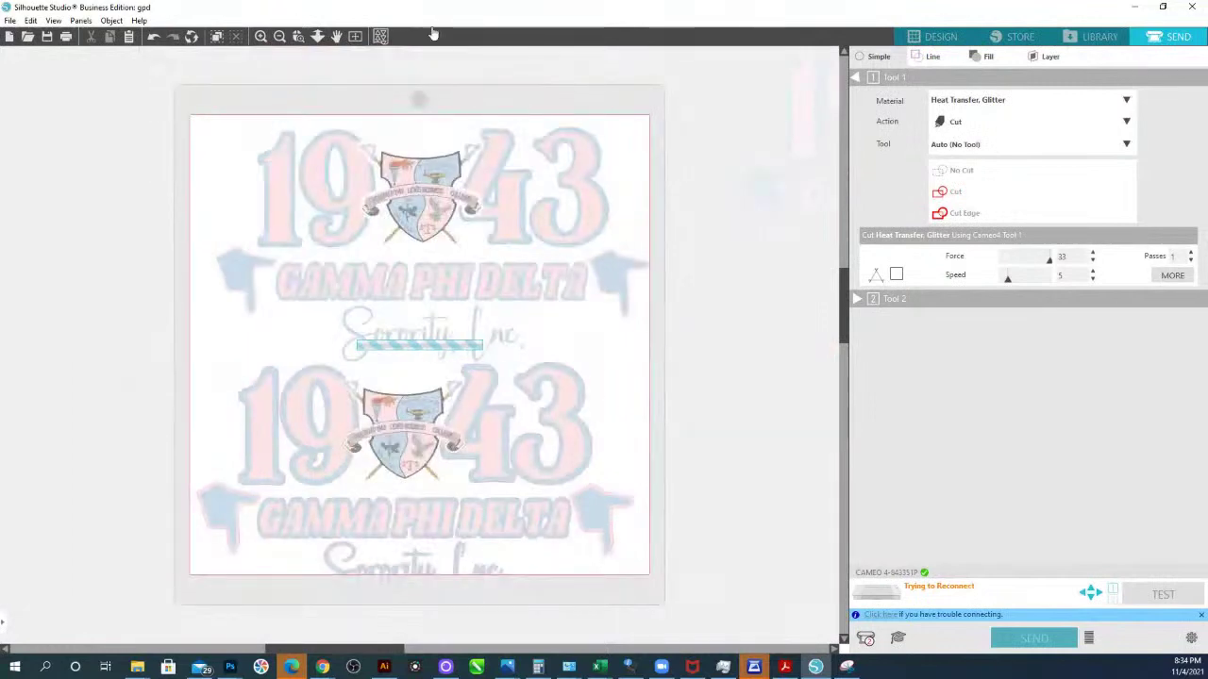
pyautogui.click(298, 36)
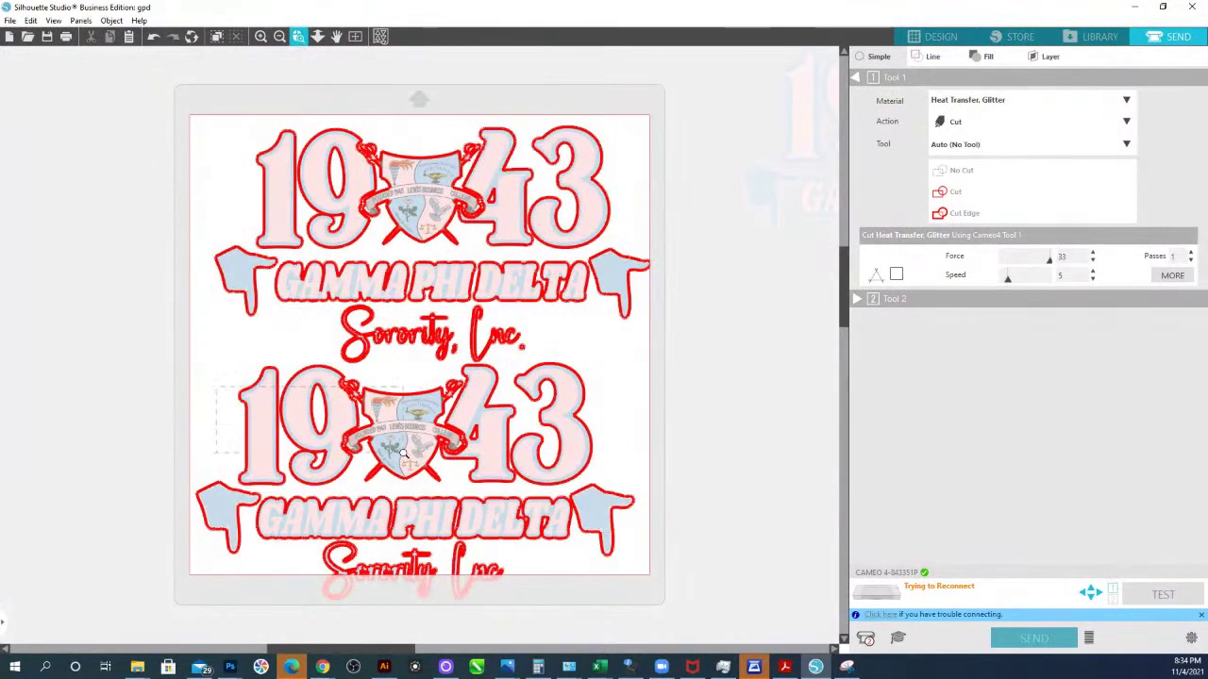
pyautogui.moveTo(404, 454); pyautogui.dragTo(405, 459)
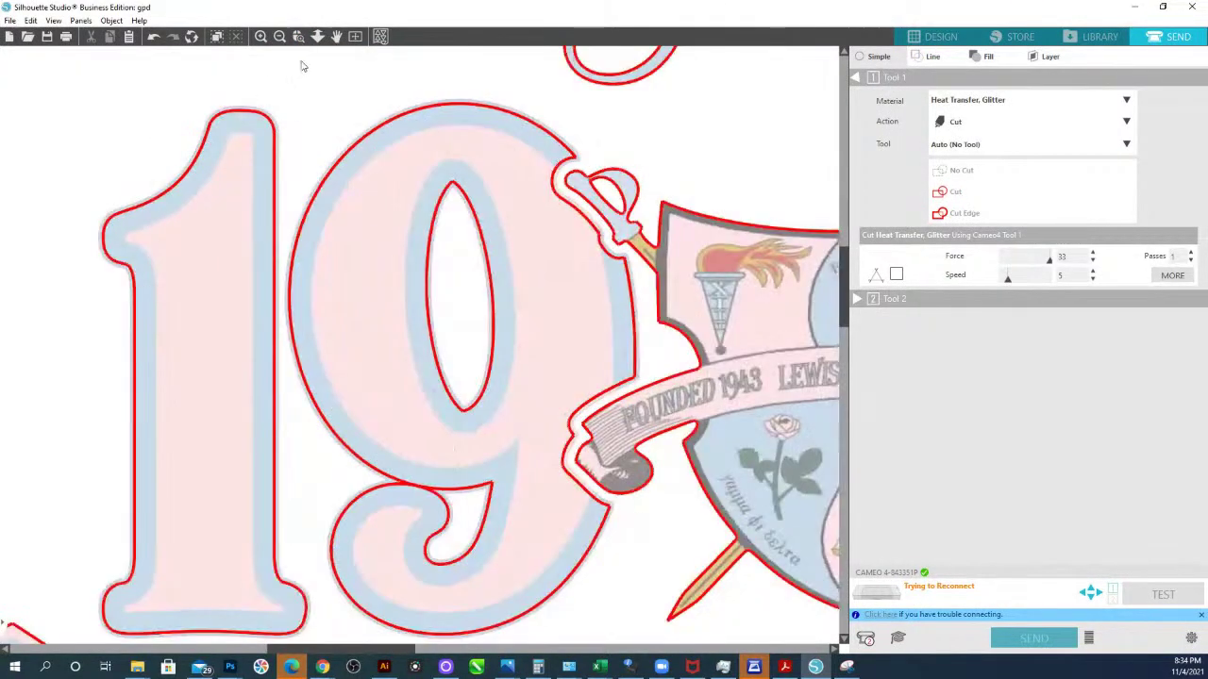
pyautogui.scroll(2, 393, 195)
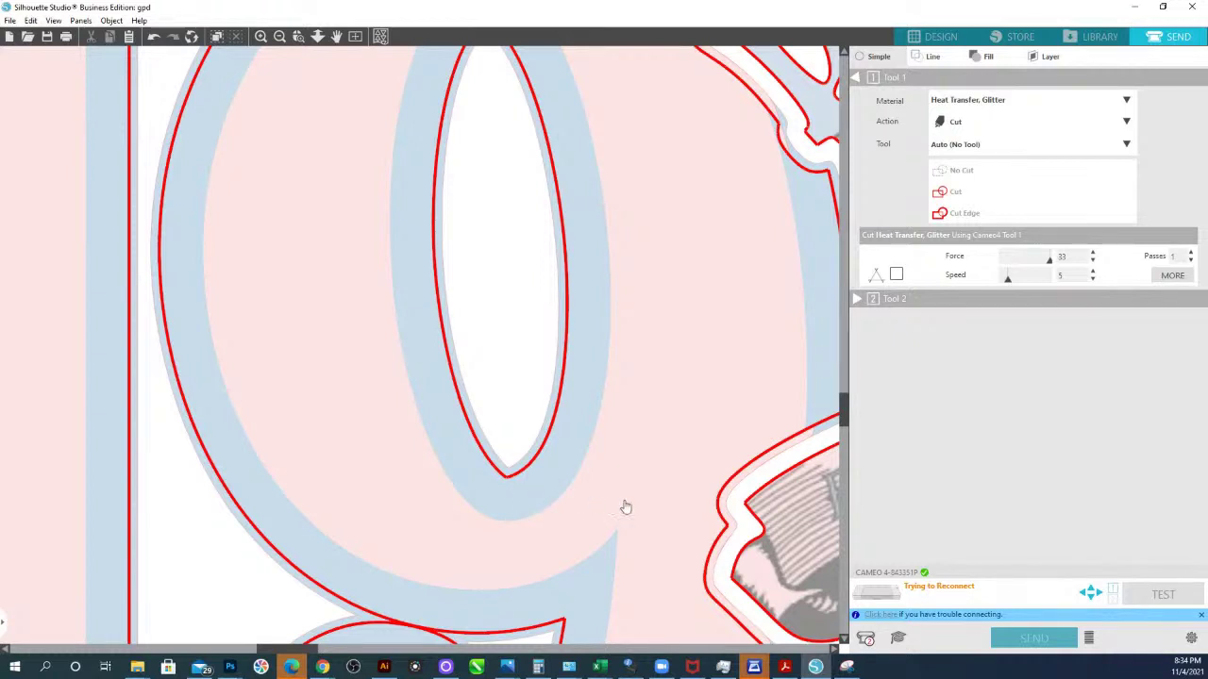
pyautogui.scroll(3, 775, 233)
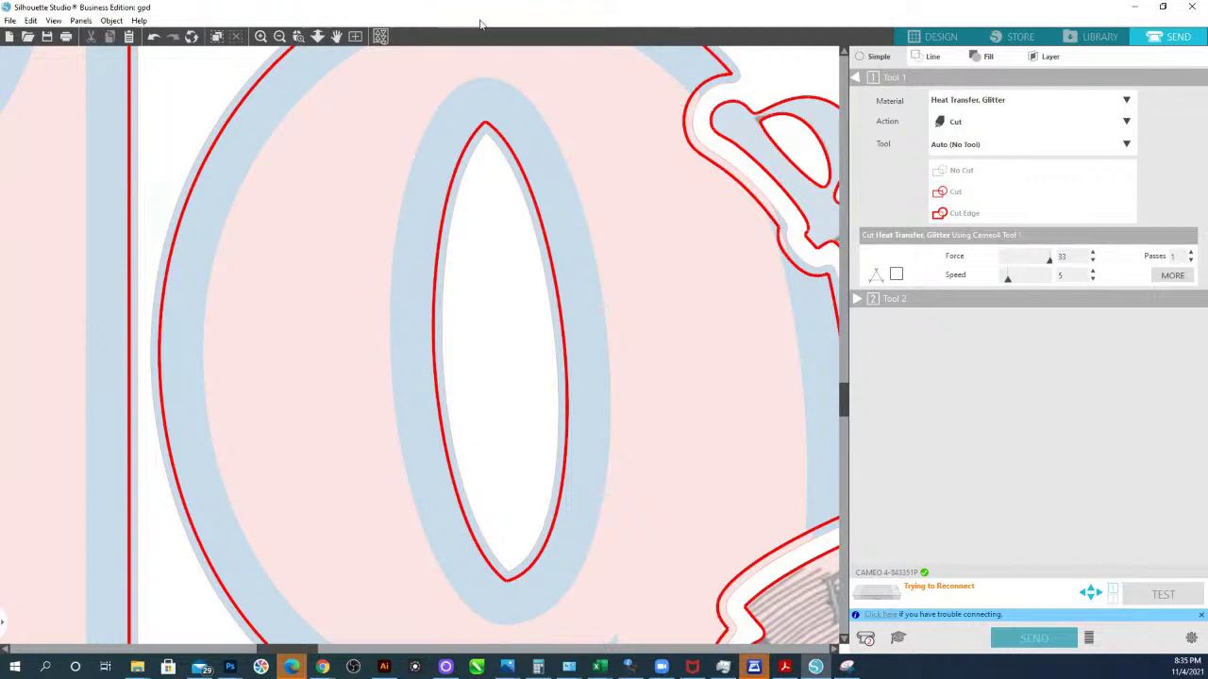
pyautogui.click(317, 36)
pyautogui.moveTo(394, 274); pyautogui.dragTo(397, 375)
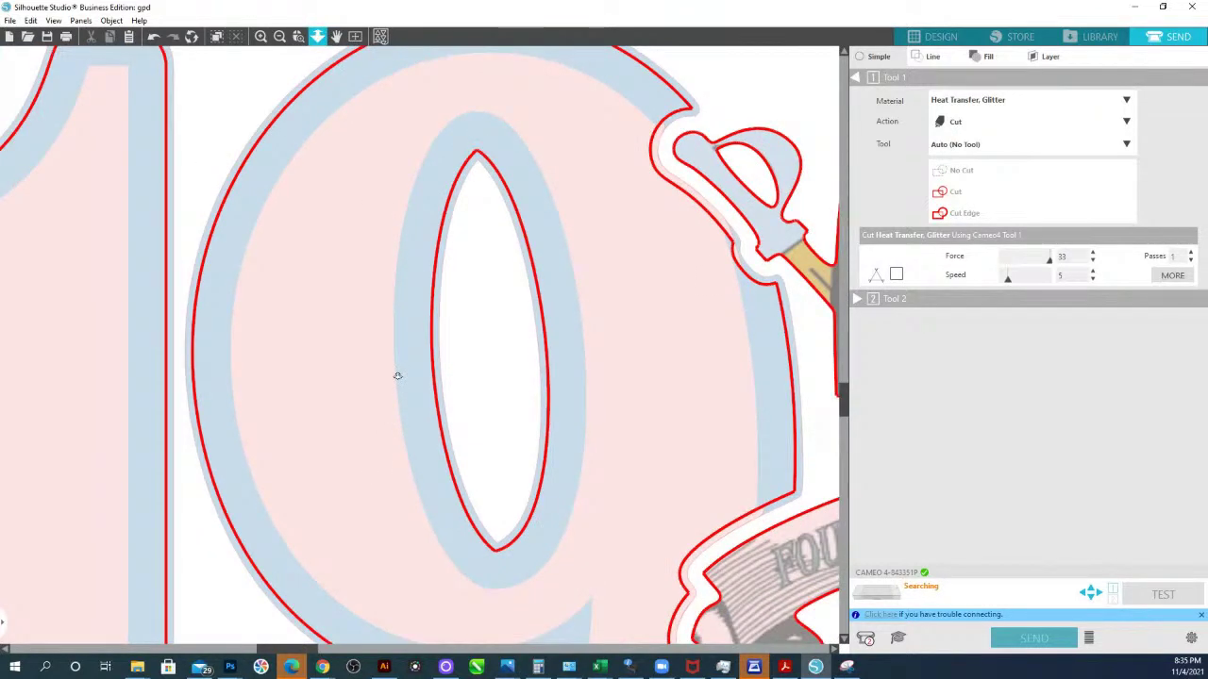
pyautogui.moveTo(397, 375); pyautogui.dragTo(396, 219)
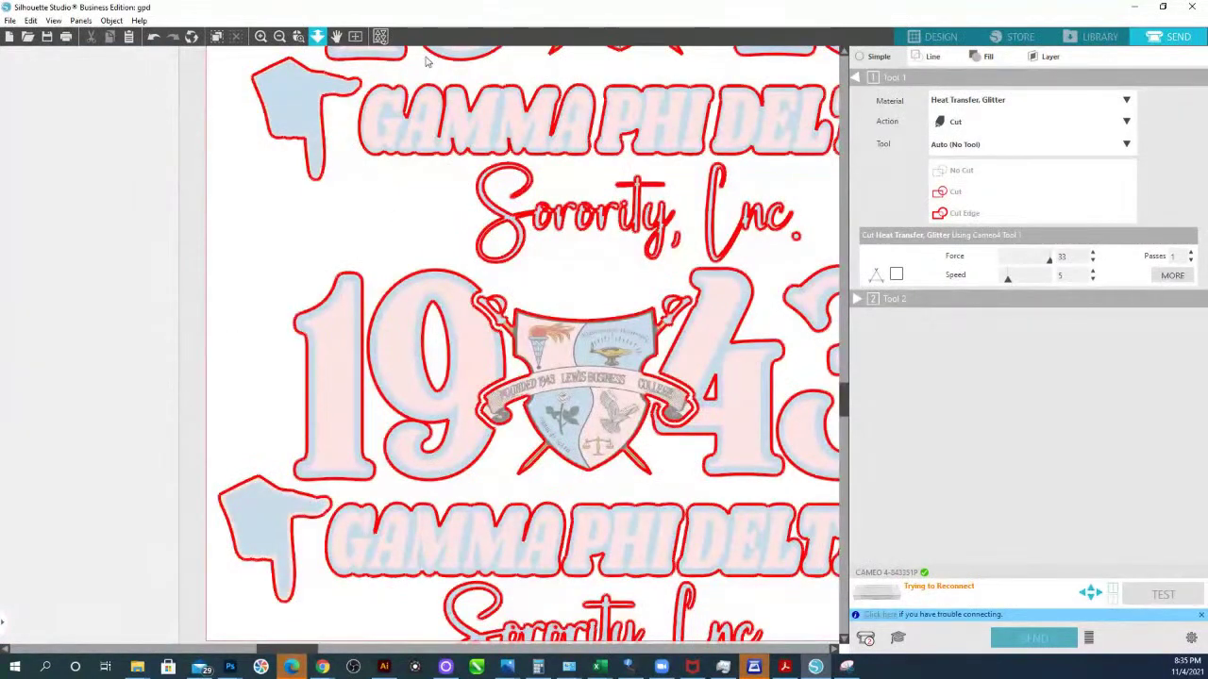
# - Set the pink hand offsets and the blue GAMMA PHI DELTA offset of the lower design to No Cut
pyautogui.click(298, 40)
pyautogui.moveTo(420, 531); pyautogui.dragTo(423, 535)
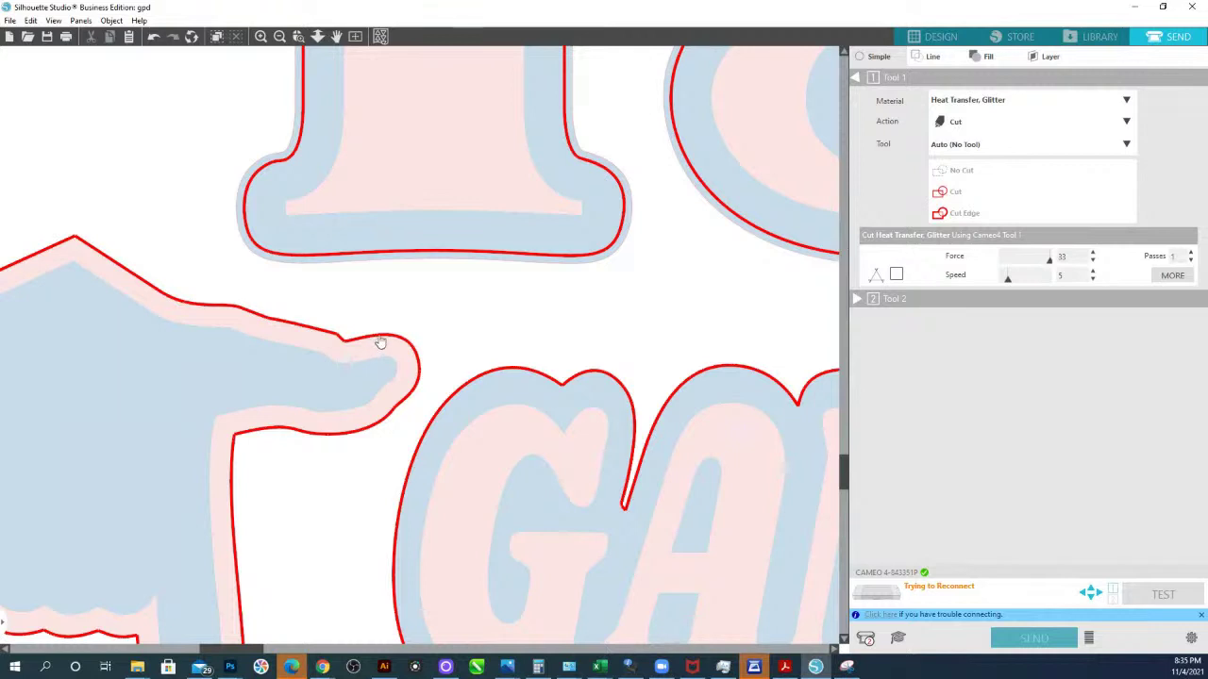
pyautogui.click(380, 342)
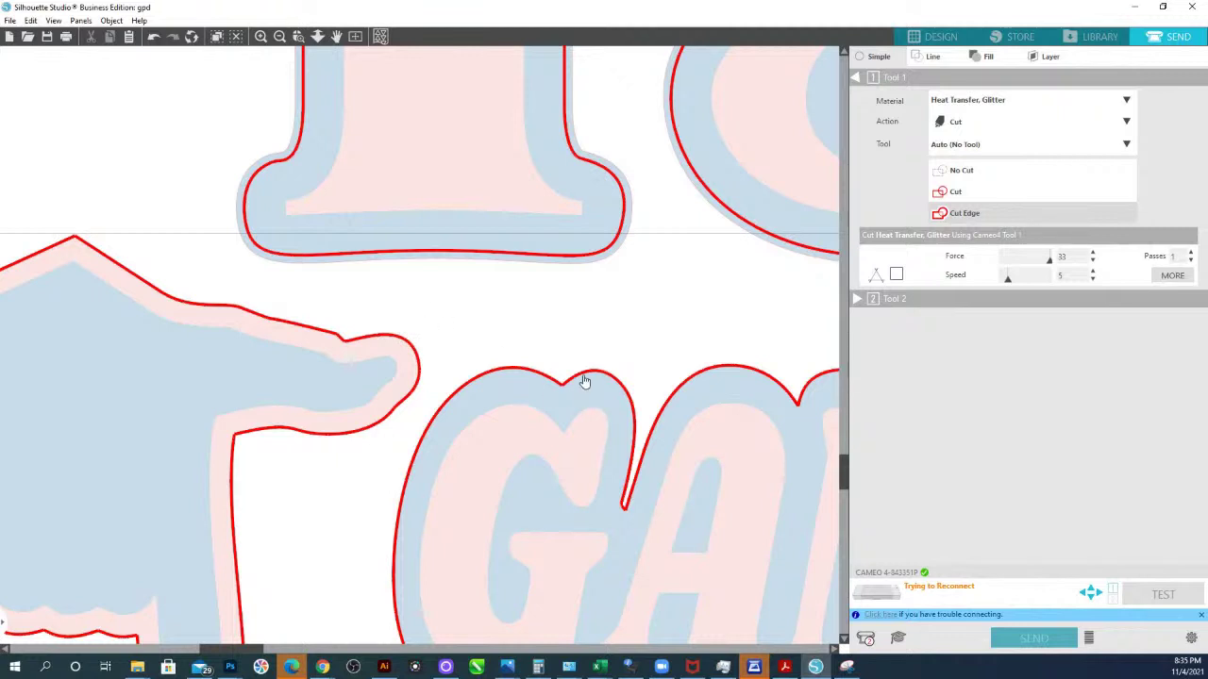
pyautogui.click(528, 376)
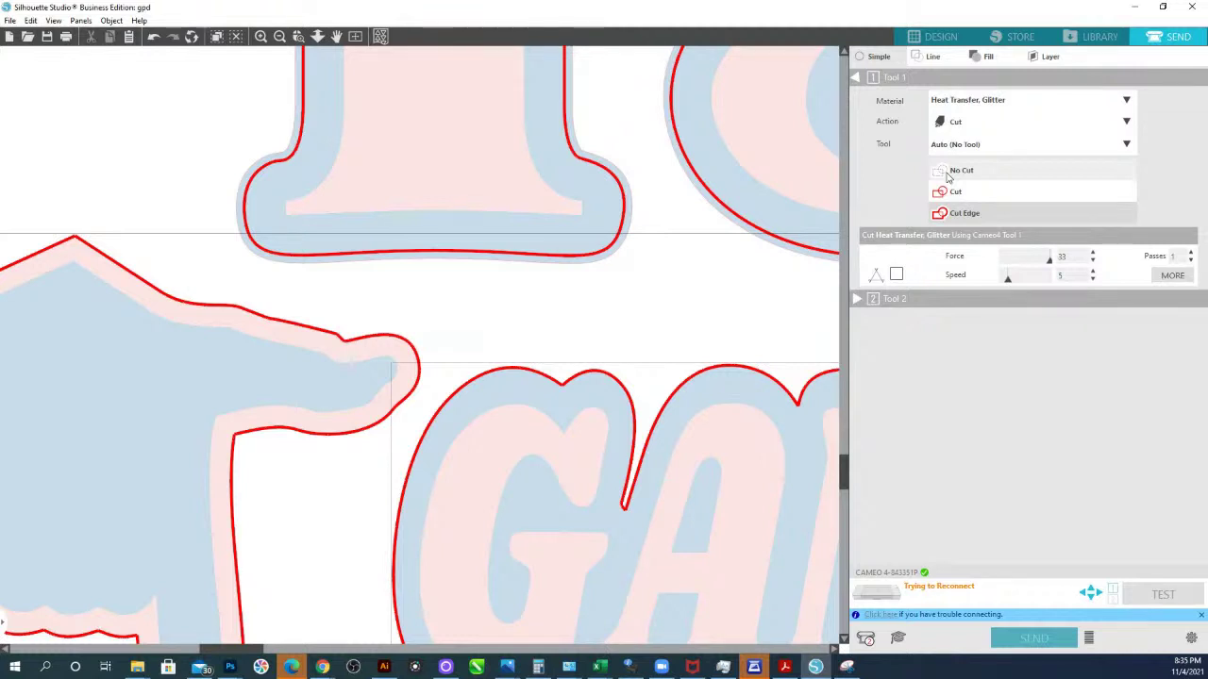
pyautogui.click(949, 175)
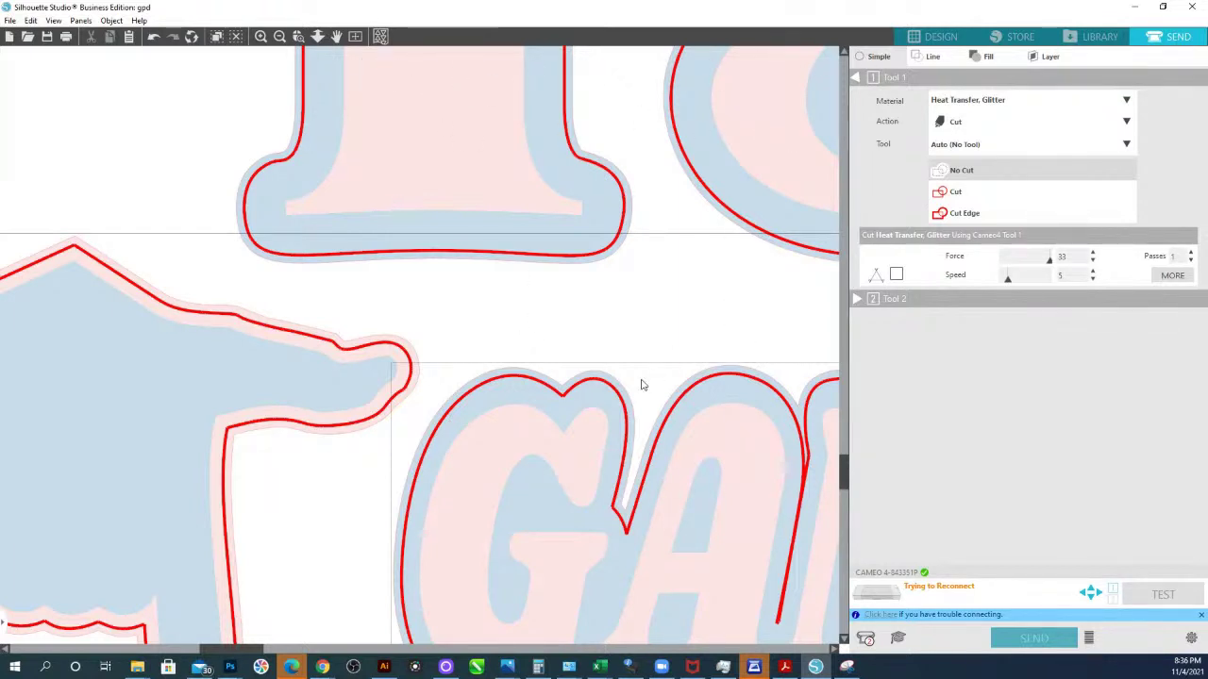
# - Group the hand offsets with the GAMMA PHI DELTA offset of the lower design and send the group to the back
pyautogui.rightClick(605, 377)
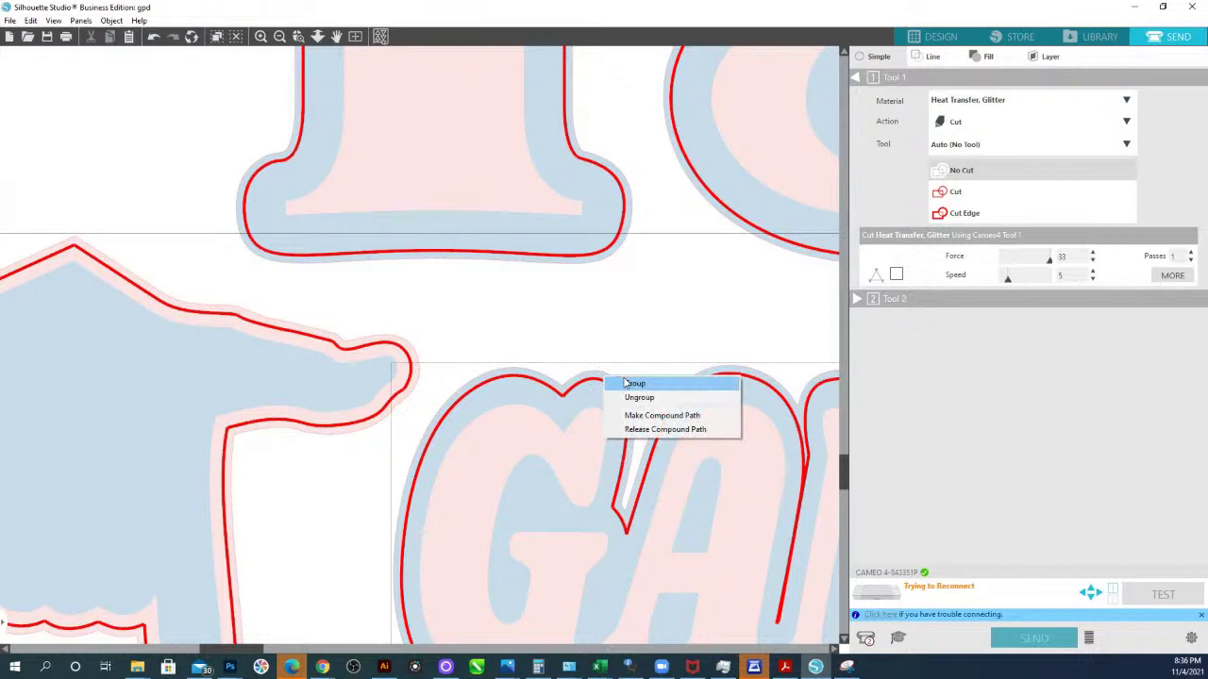
pyautogui.click(634, 383)
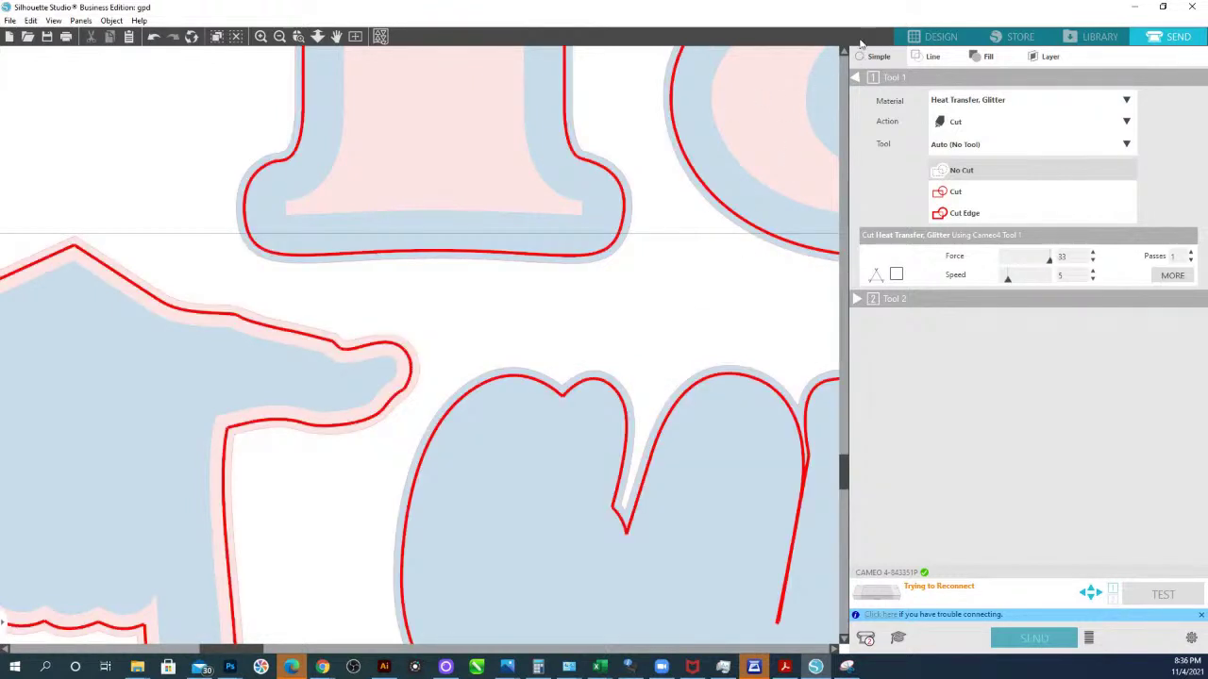
pyautogui.click(934, 37)
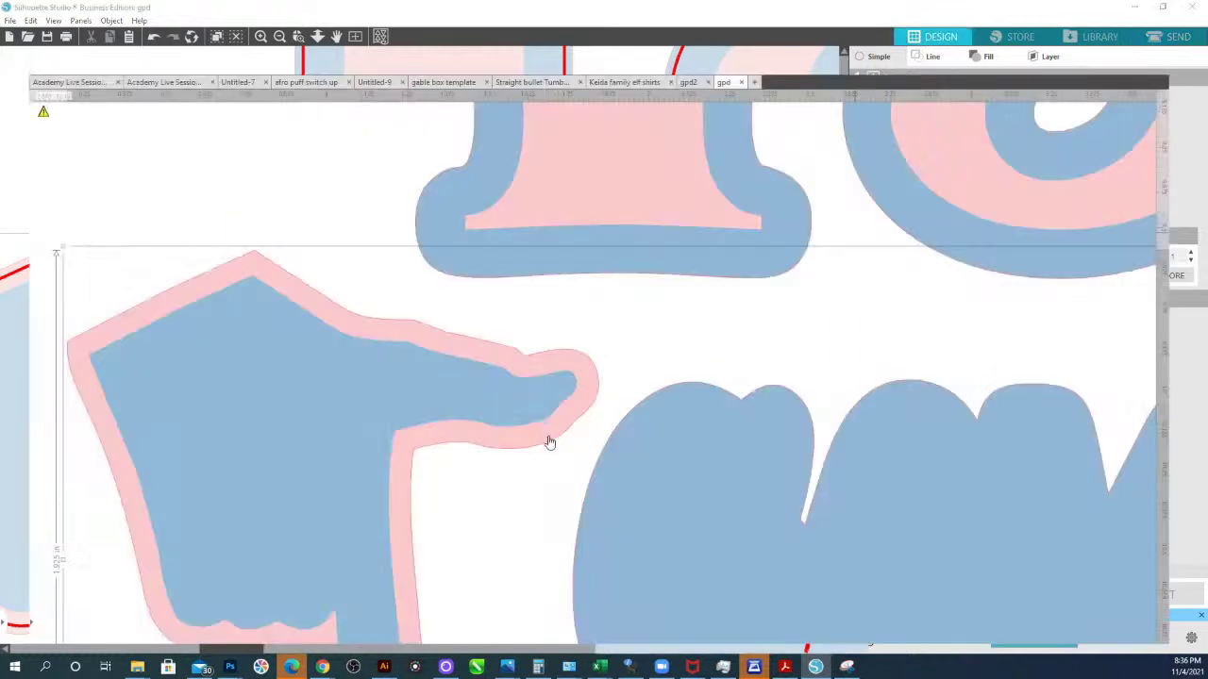
pyautogui.rightClick(685, 391)
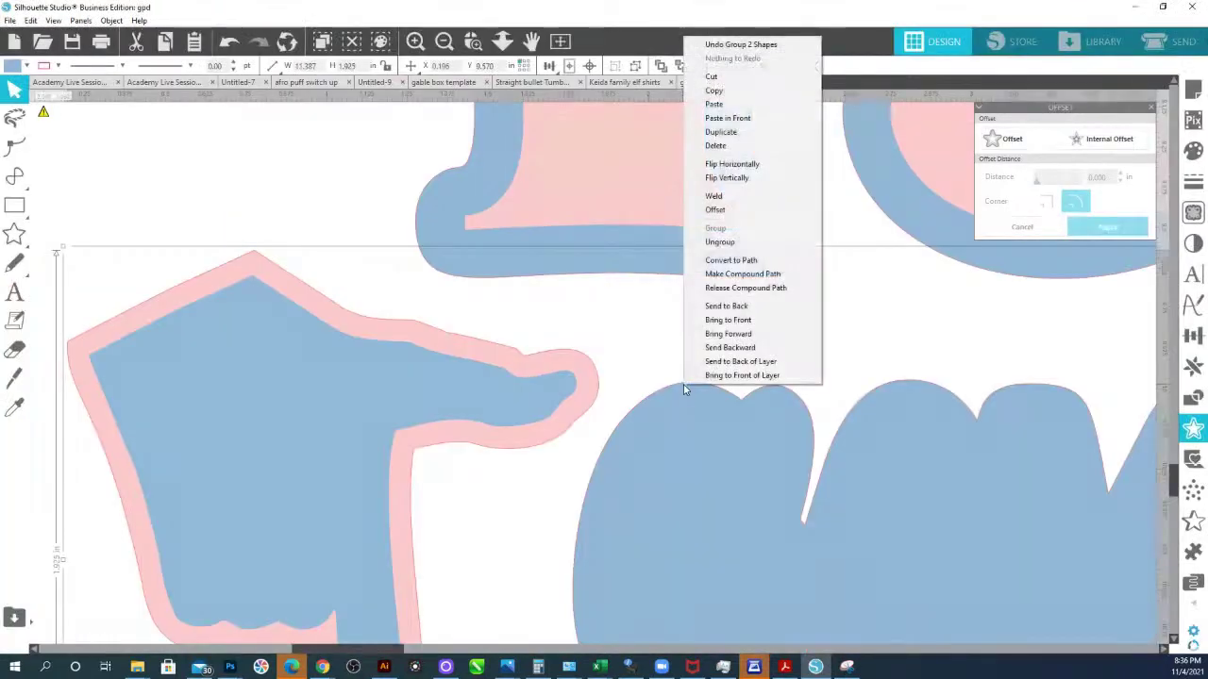
pyautogui.click(741, 304)
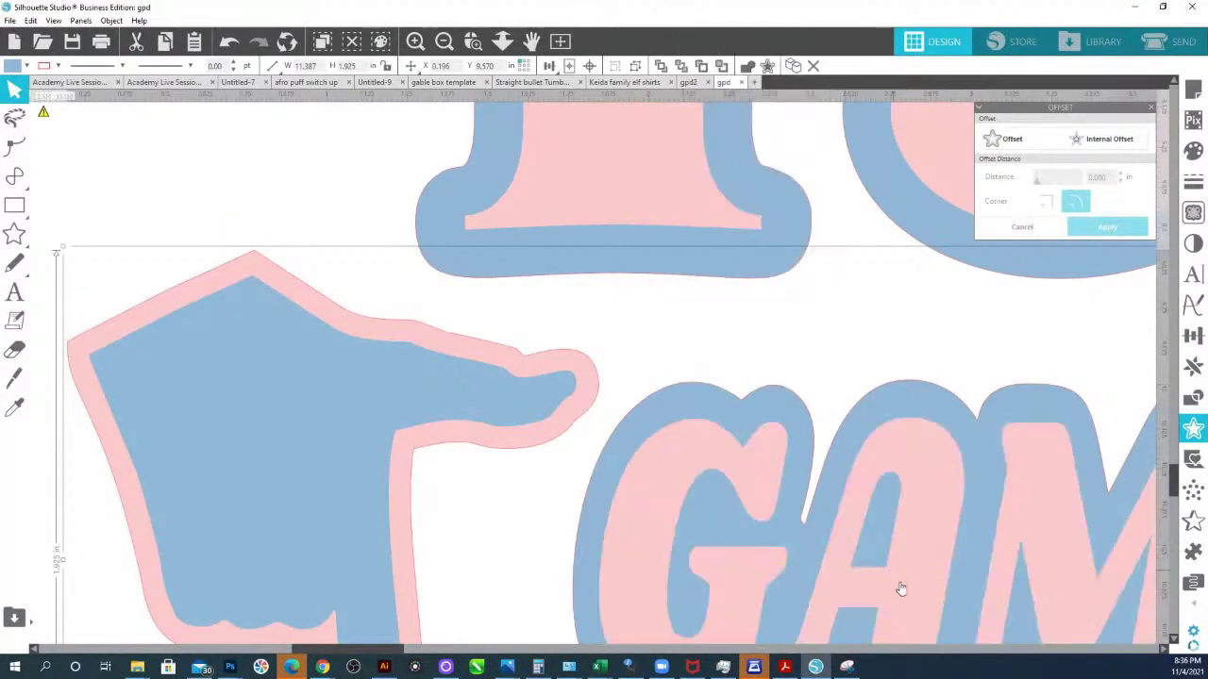
pyautogui.scroll(-8, 916, 501)
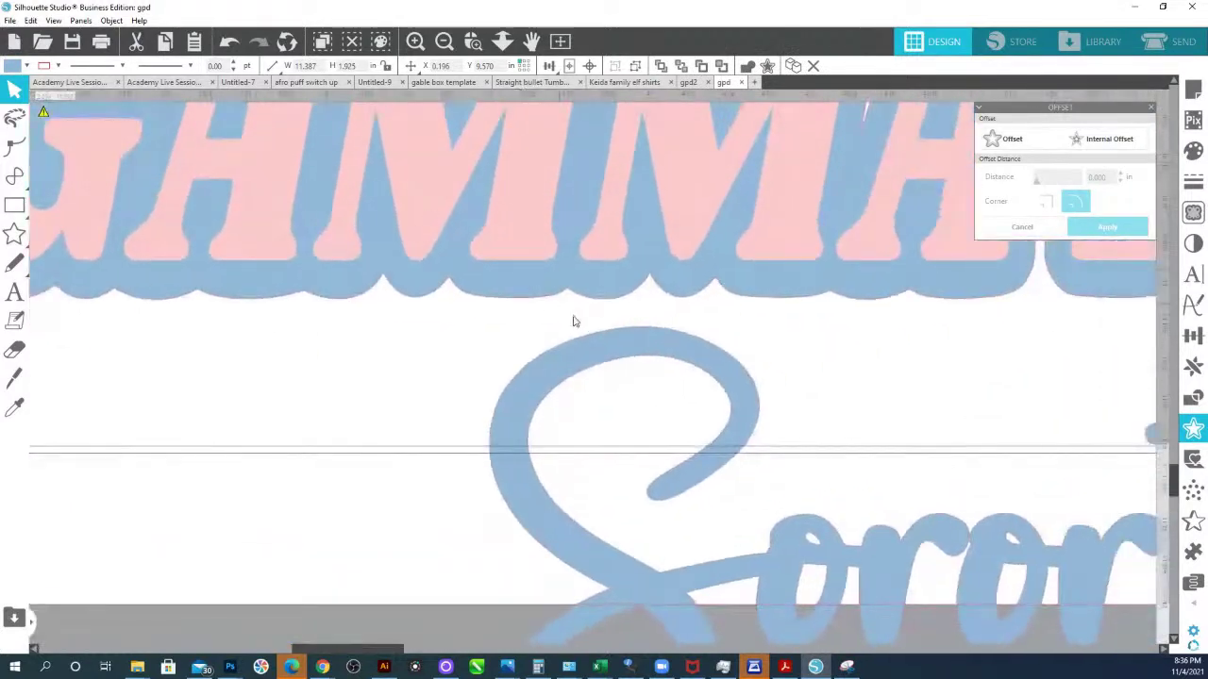
# - Set the offset of the lower design's Sorority, Inc. lettering to No Cut
pyautogui.click(1170, 42)
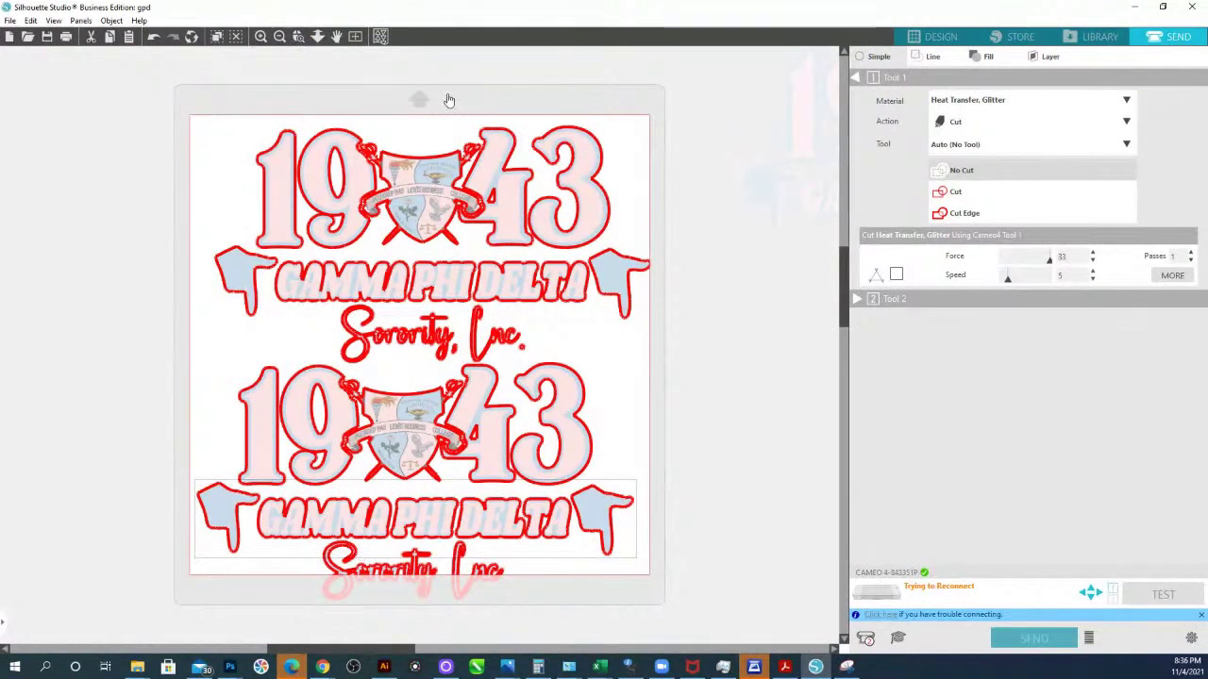
pyautogui.scroll(5, 449, 100)
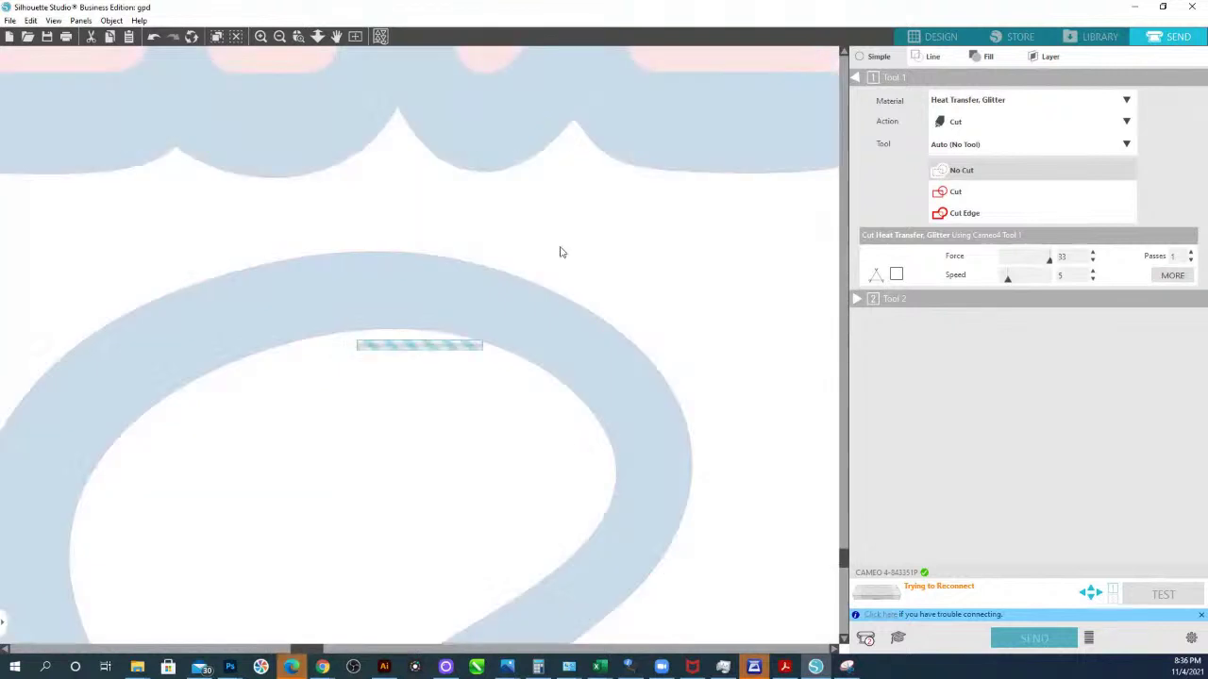
pyautogui.click(523, 286)
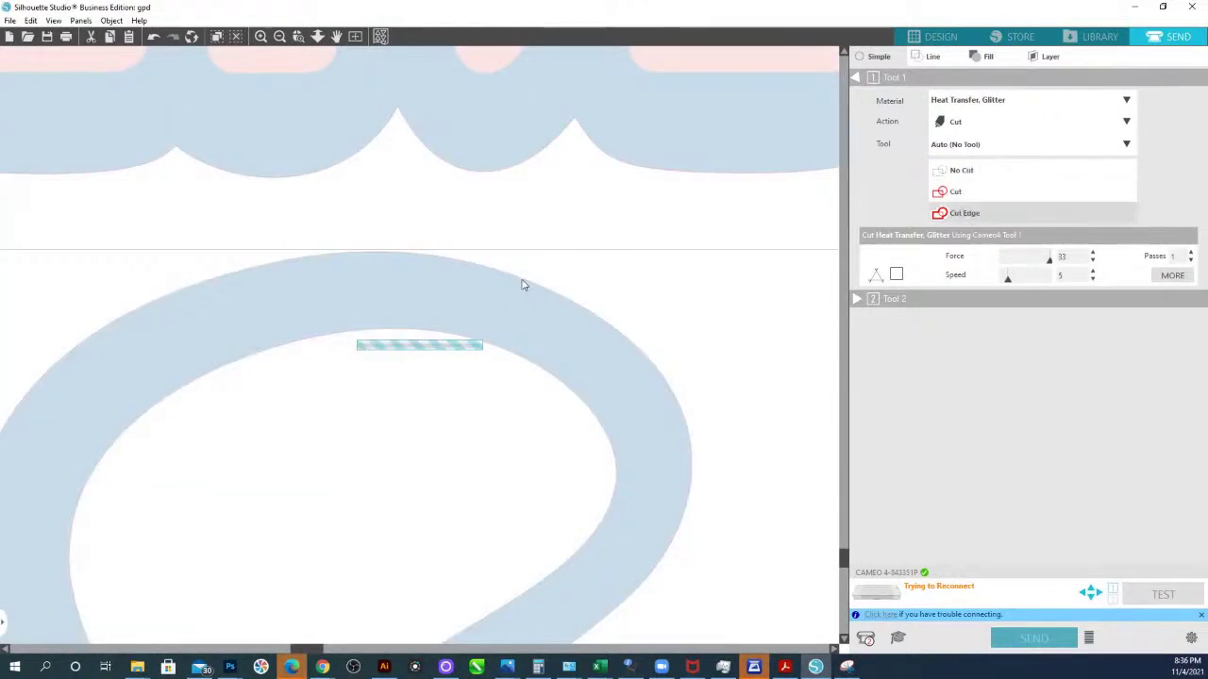
pyautogui.click(951, 177)
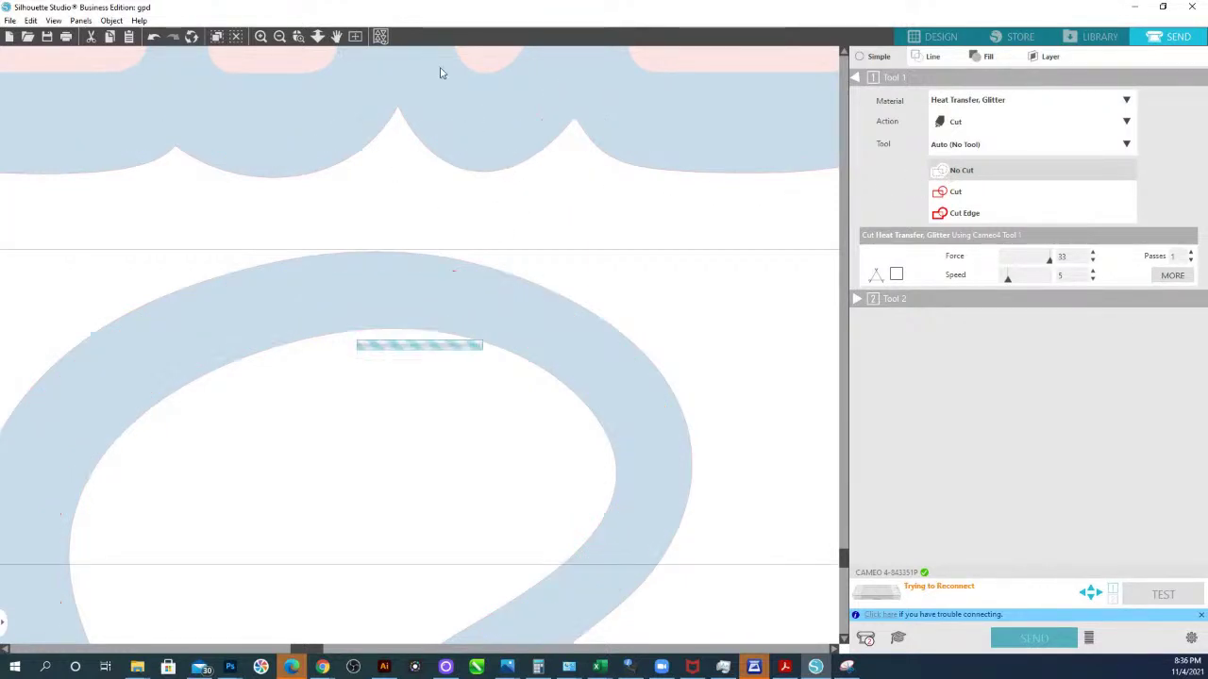
# - Group the blue outline of the lower 1943 numbers with the lettering and hand offsets, and send the group to the back
pyautogui.click(921, 42)
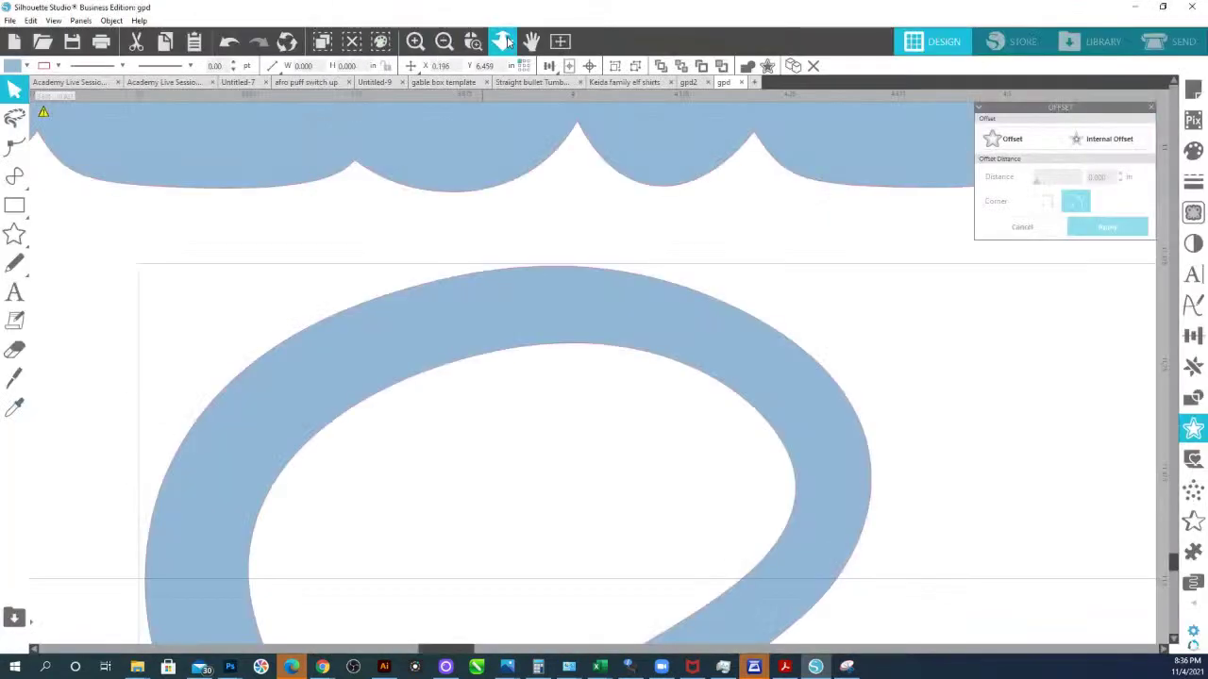
pyautogui.click(503, 42)
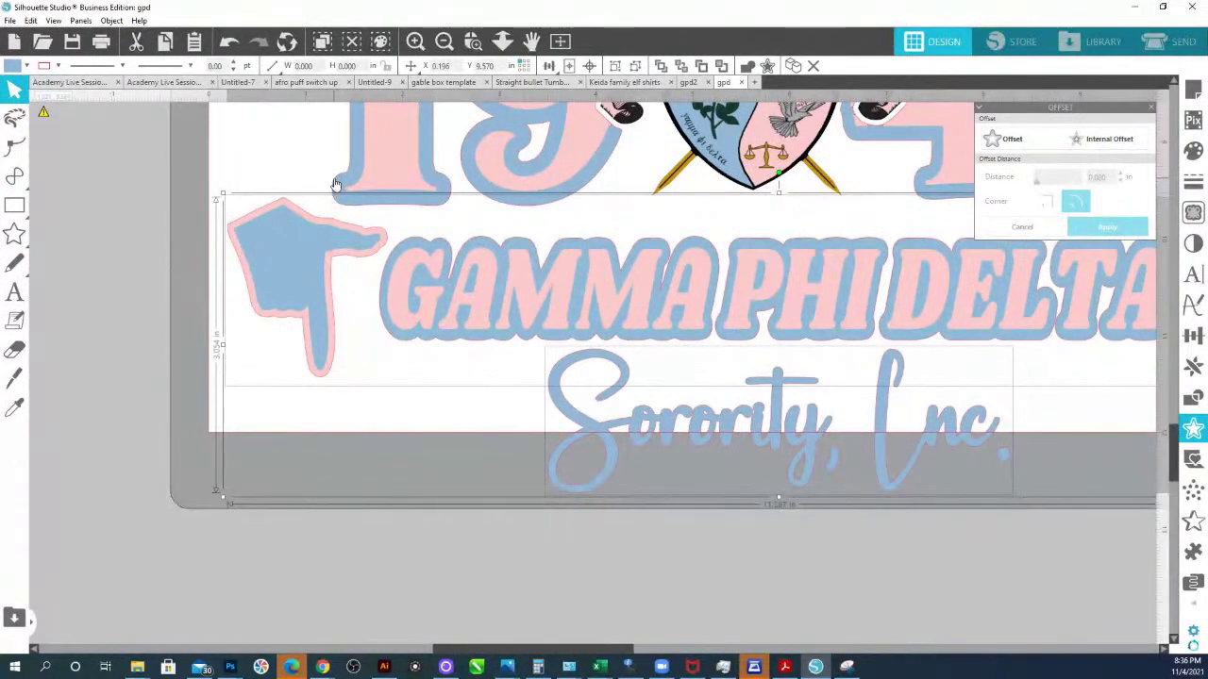
pyautogui.keyDown('shift'); pyautogui.click(336, 183); pyautogui.keyUp('shift')
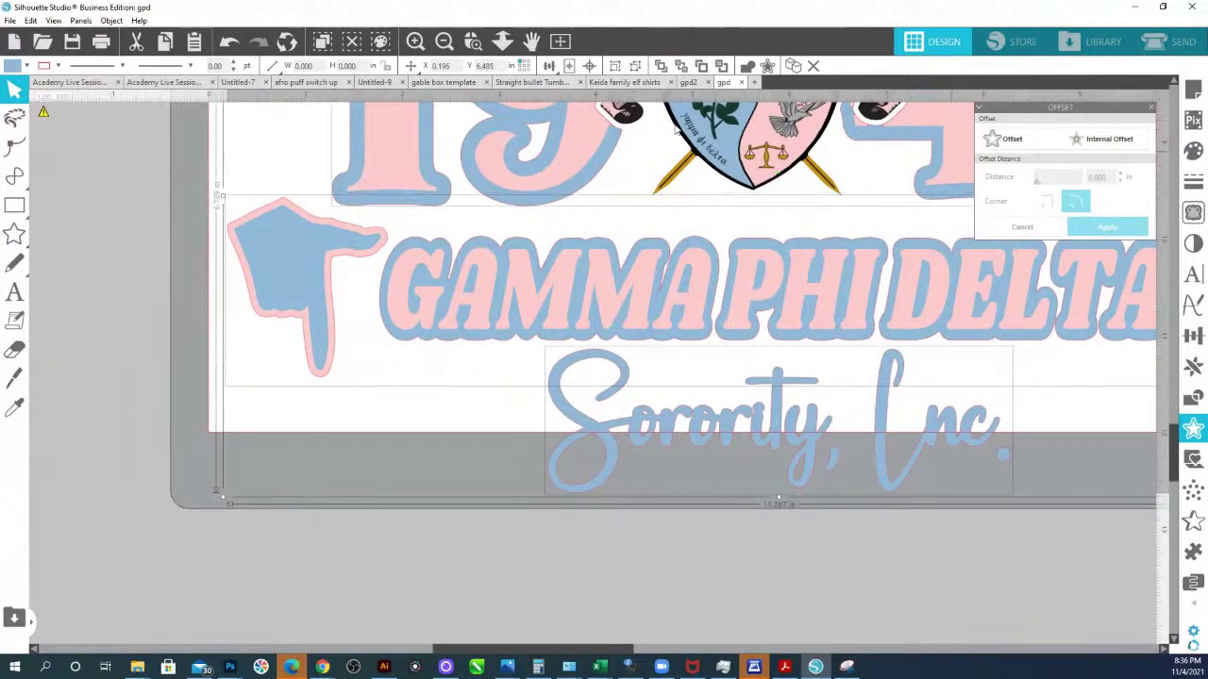
pyautogui.click(615, 66)
pyautogui.rightClick(343, 200)
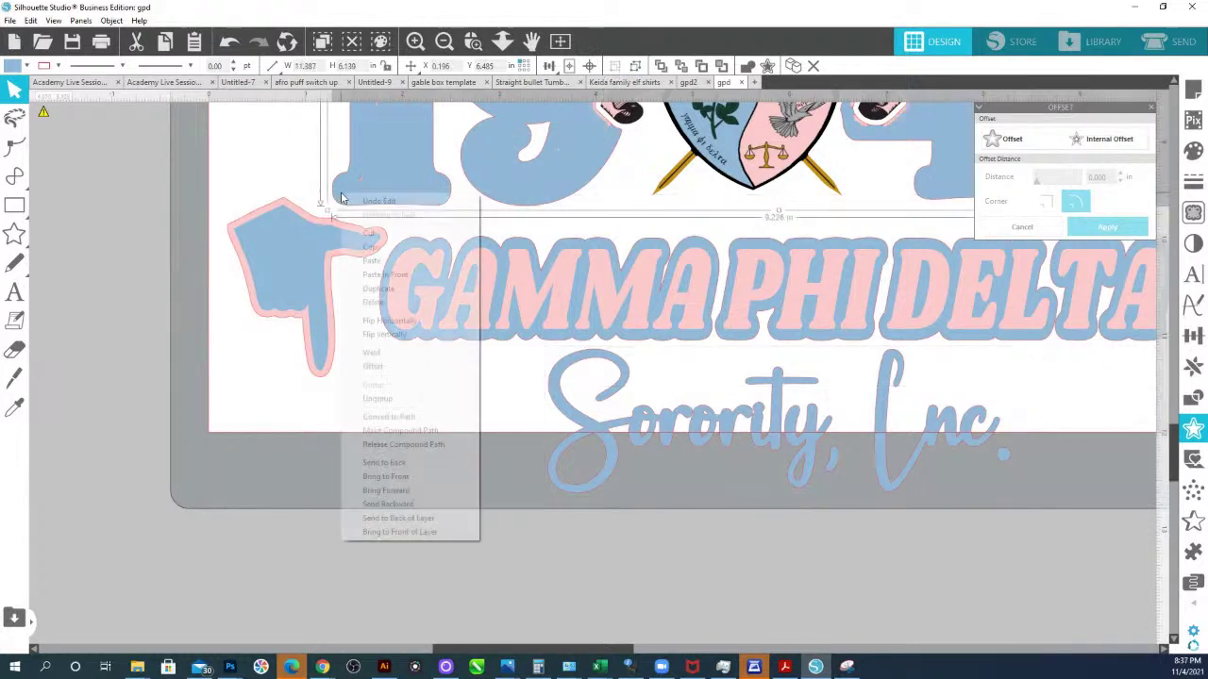
pyautogui.click(333, 199)
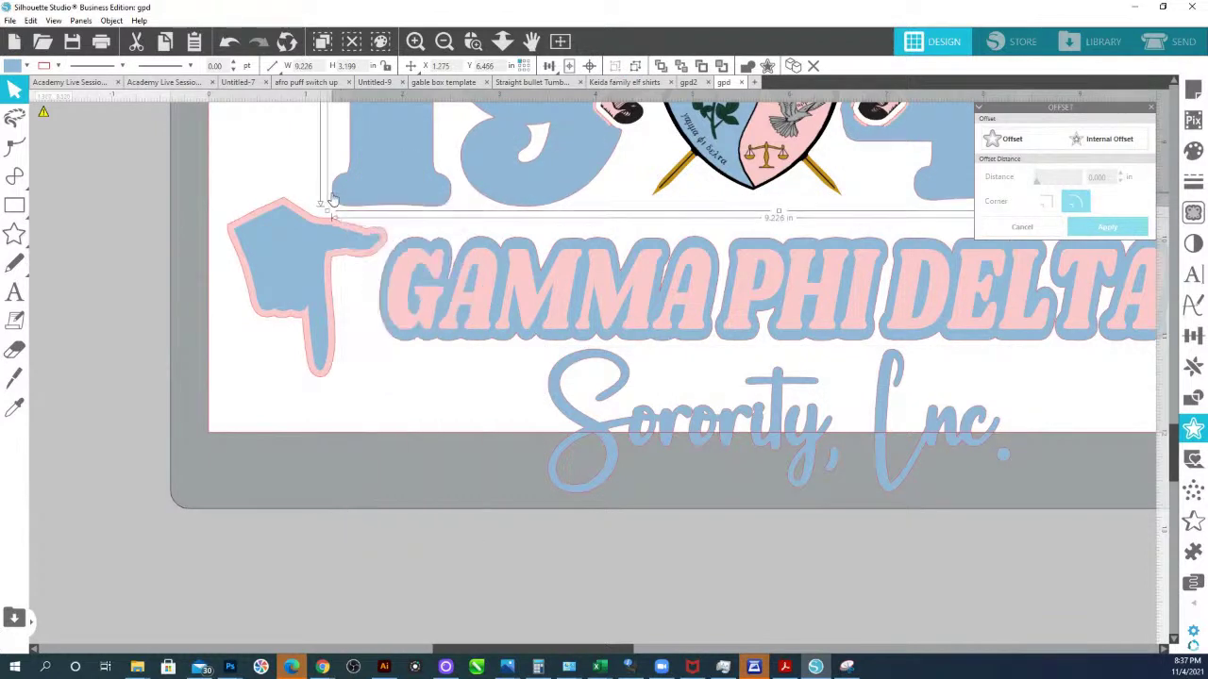
pyautogui.hotkey('ctrl', 'a')
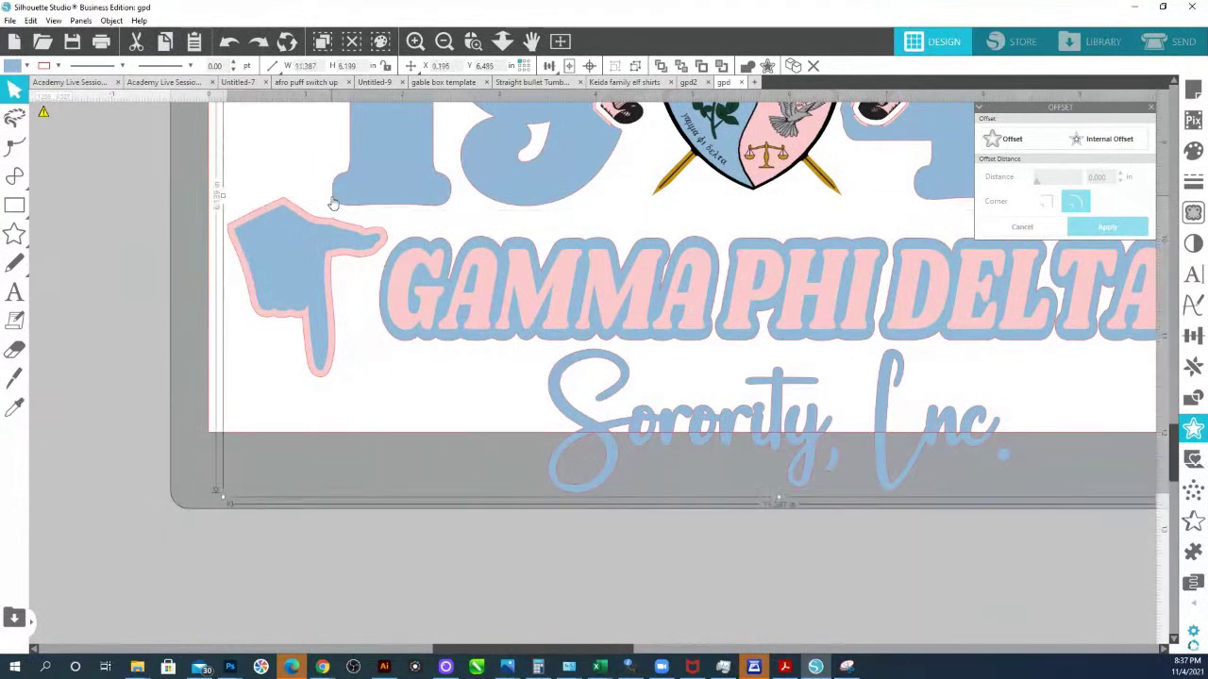
pyautogui.click(662, 67)
pyautogui.click(680, 67)
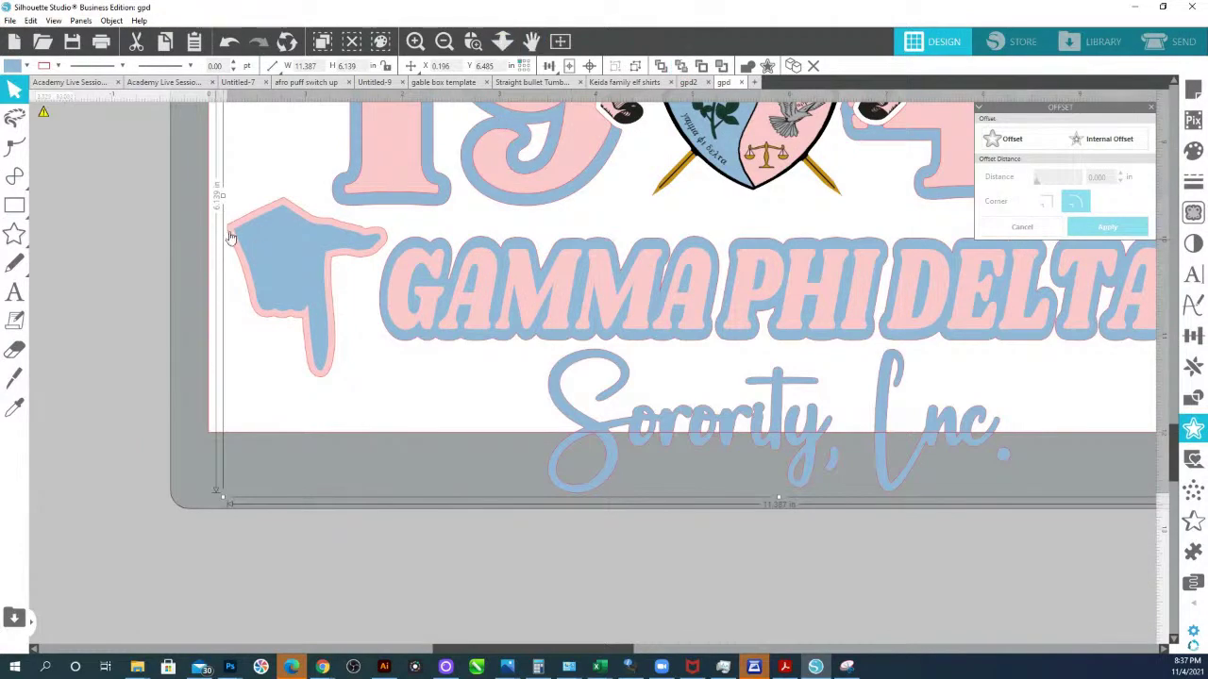
# - Try to move the blue offset of the lower 1943 numbers away from the design, and undo the moves
pyautogui.moveTo(229, 235); pyautogui.dragTo(103, 418)
pyautogui.scroll(5, 458, 278)
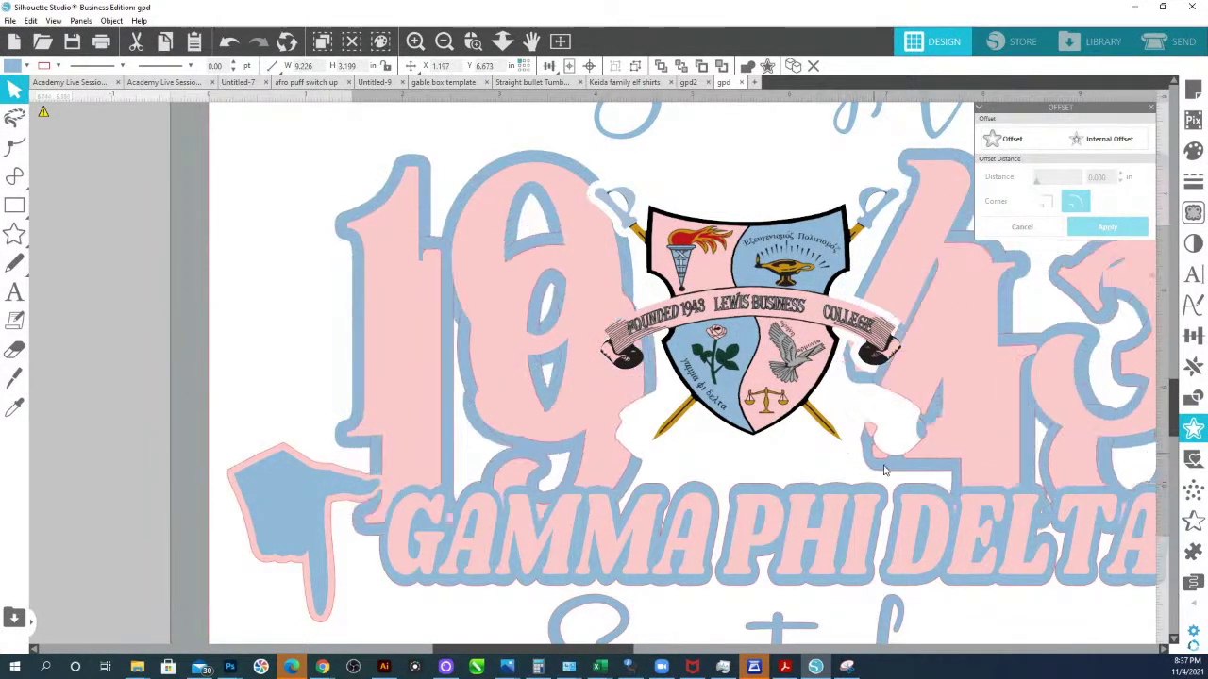
pyautogui.moveTo(878, 357); pyautogui.dragTo(774, 326)
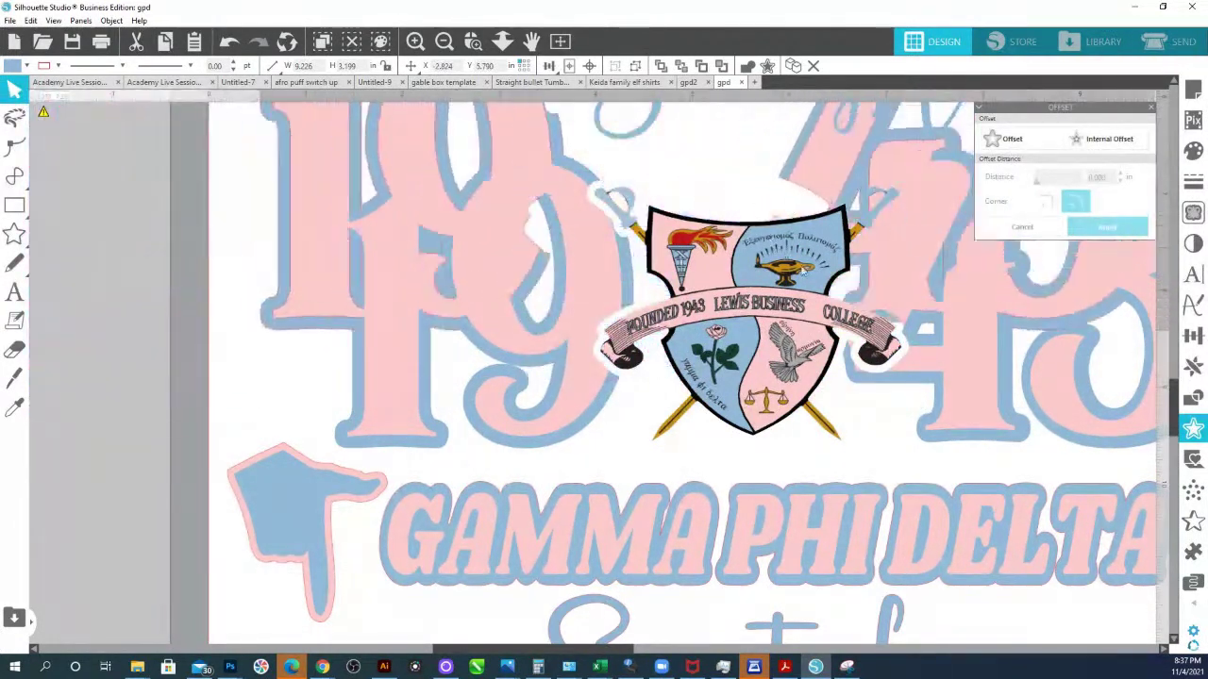
pyautogui.moveTo(802, 269); pyautogui.dragTo(800, 189)
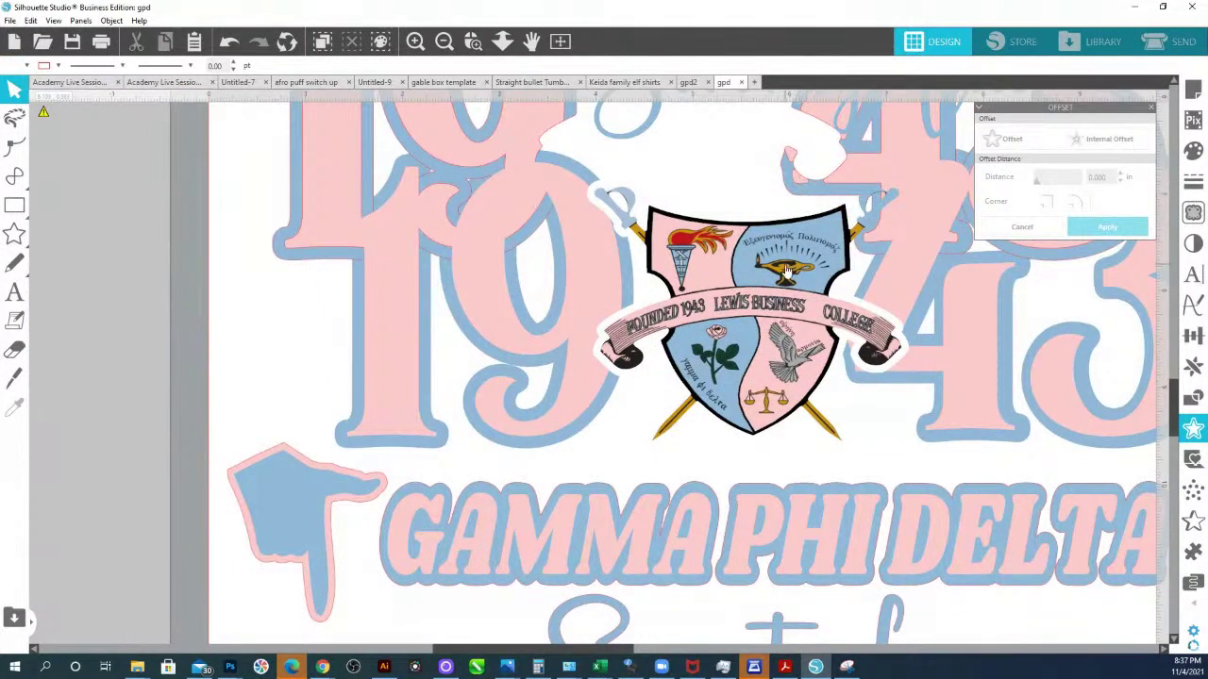
pyautogui.hotkey('ctrl', 'z')
pyautogui.hotkey('ctrl', 'z')
pyautogui.scroll(-3, 674, 249)
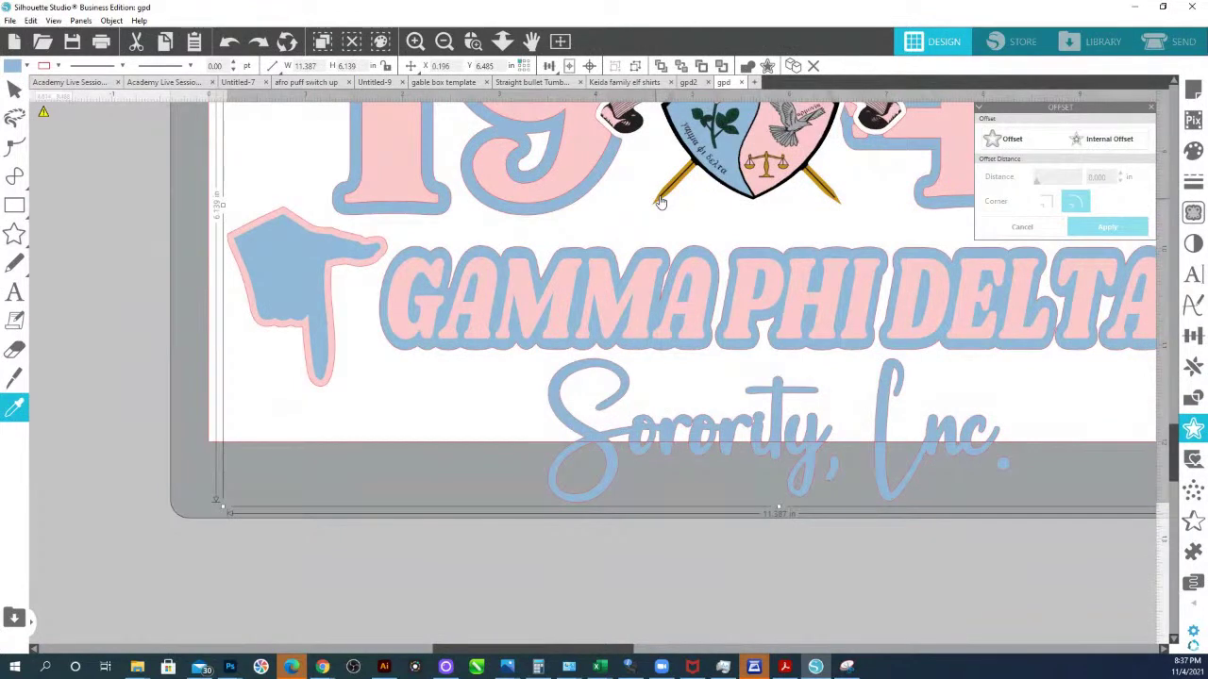
pyautogui.hotkey('ctrl', 'y')
pyautogui.scroll(3, 660, 201)
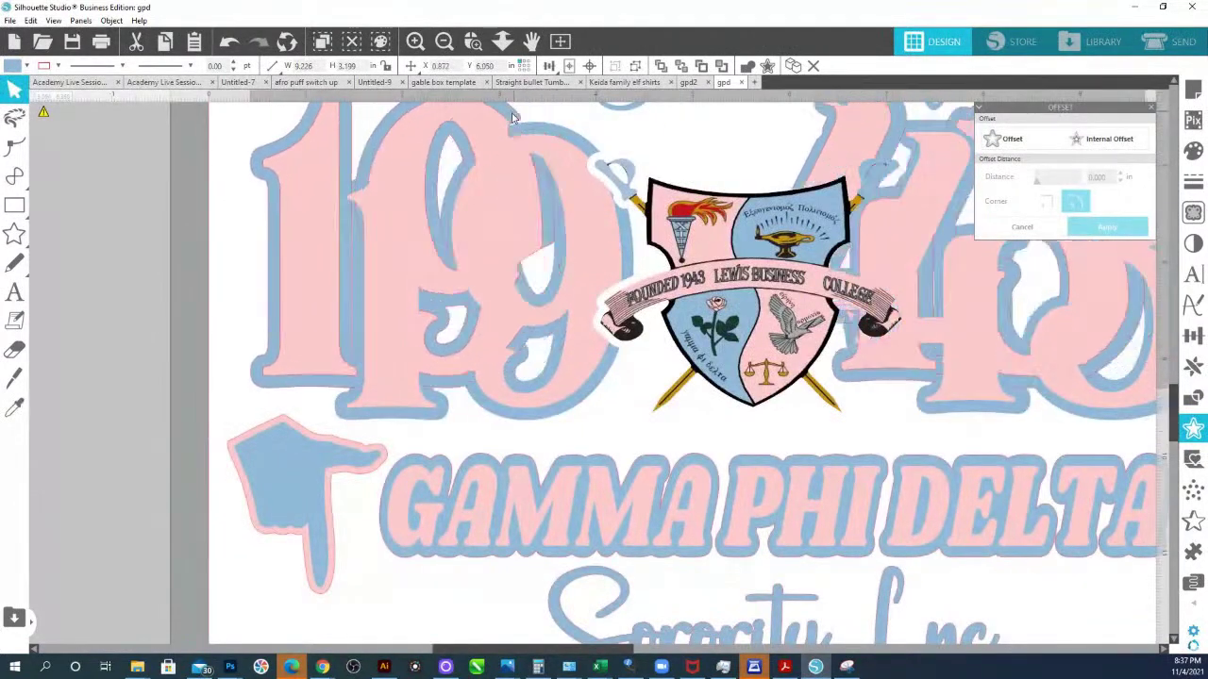
pyautogui.hotkey('ctrl', 'z')
pyautogui.hotkey('ctrl', 'z')
pyautogui.scroll(-3, 524, 110)
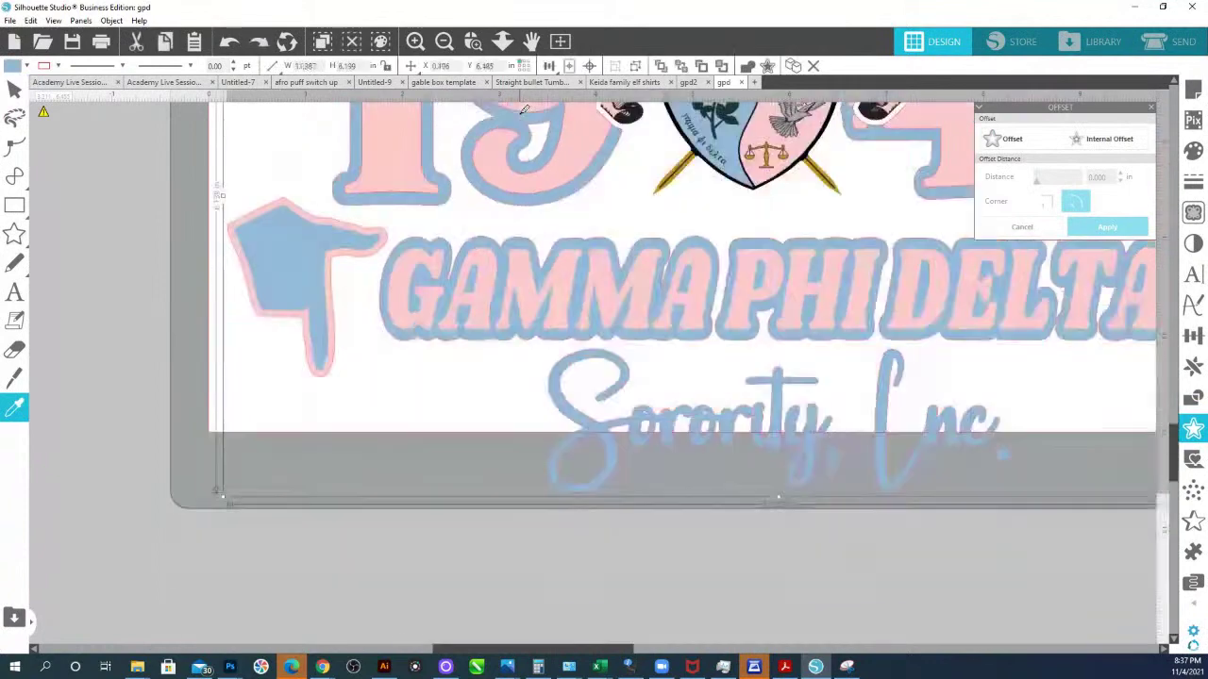
# - Select the outer blue offset of the lower 1943 numbers, shift it slightly, and undo the shift
pyautogui.scroll(3, 524, 113)
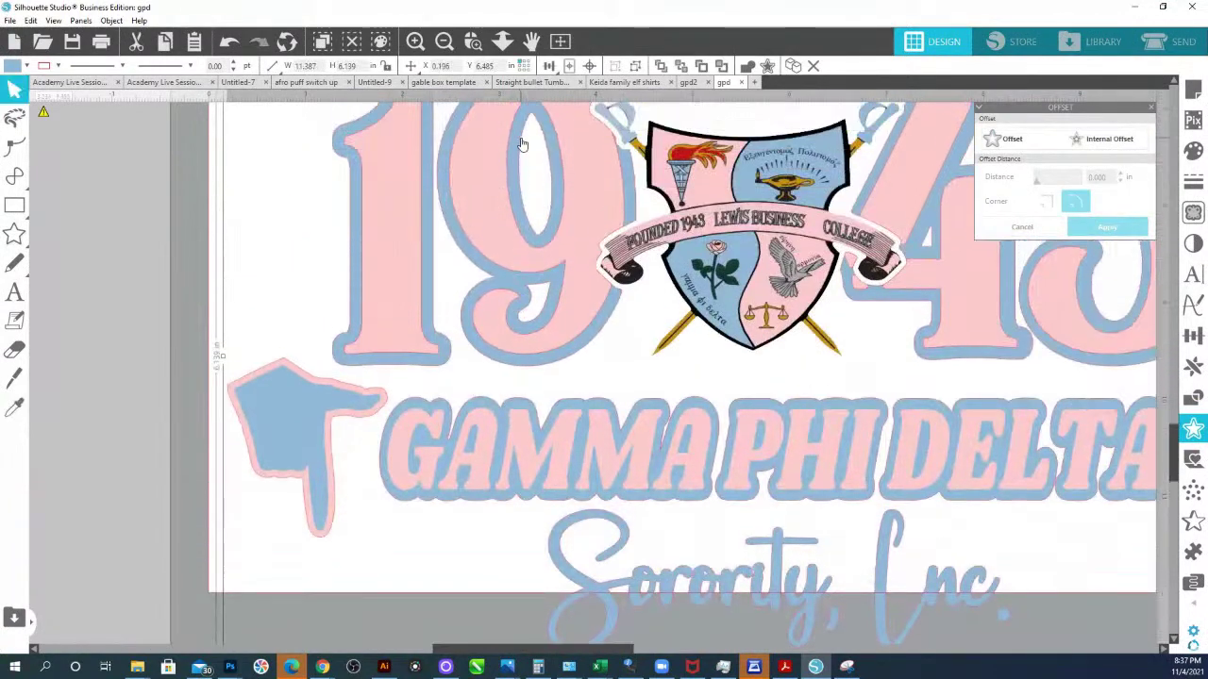
pyautogui.scroll(2, 522, 144)
pyautogui.click(422, 167)
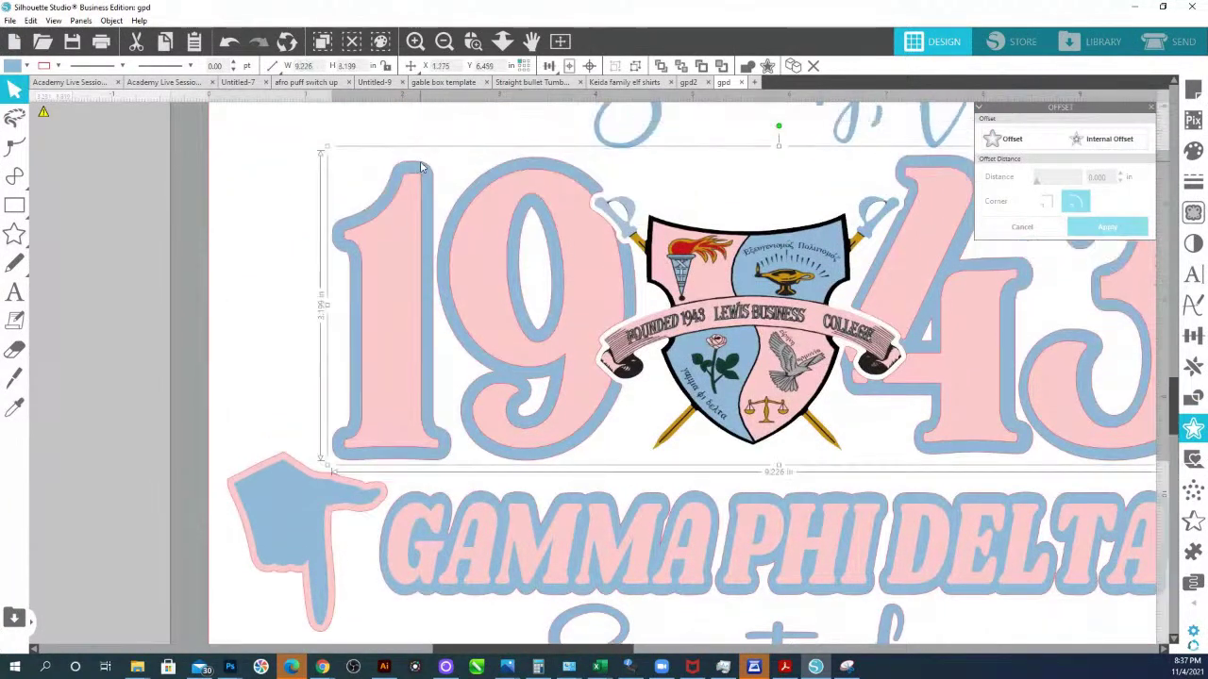
pyautogui.moveTo(421, 167); pyautogui.dragTo(420, 173)
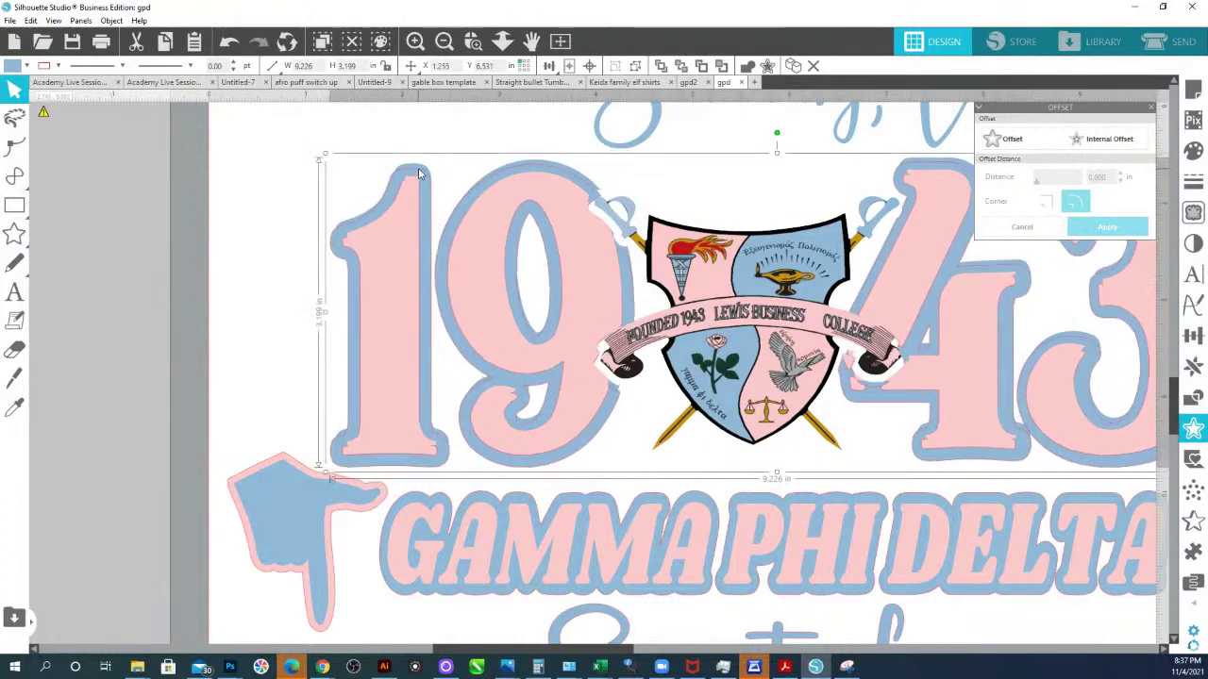
pyautogui.press('i')
pyautogui.hotkey('ctrl', 'z')
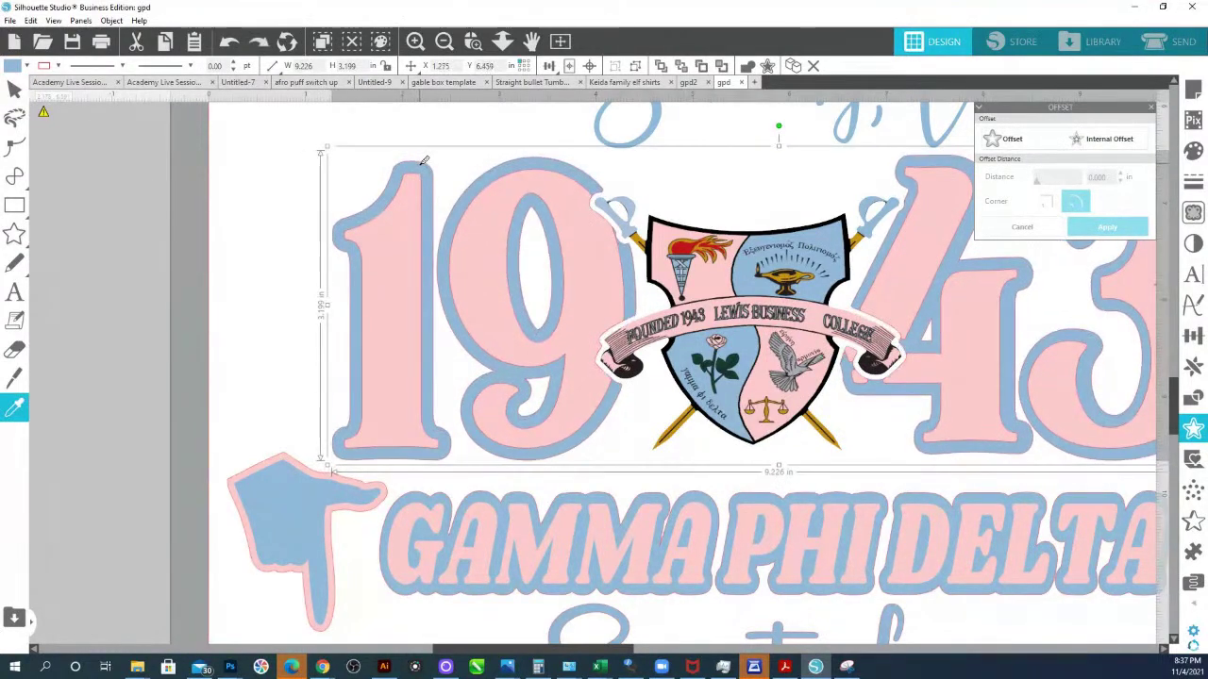
pyautogui.press('v')
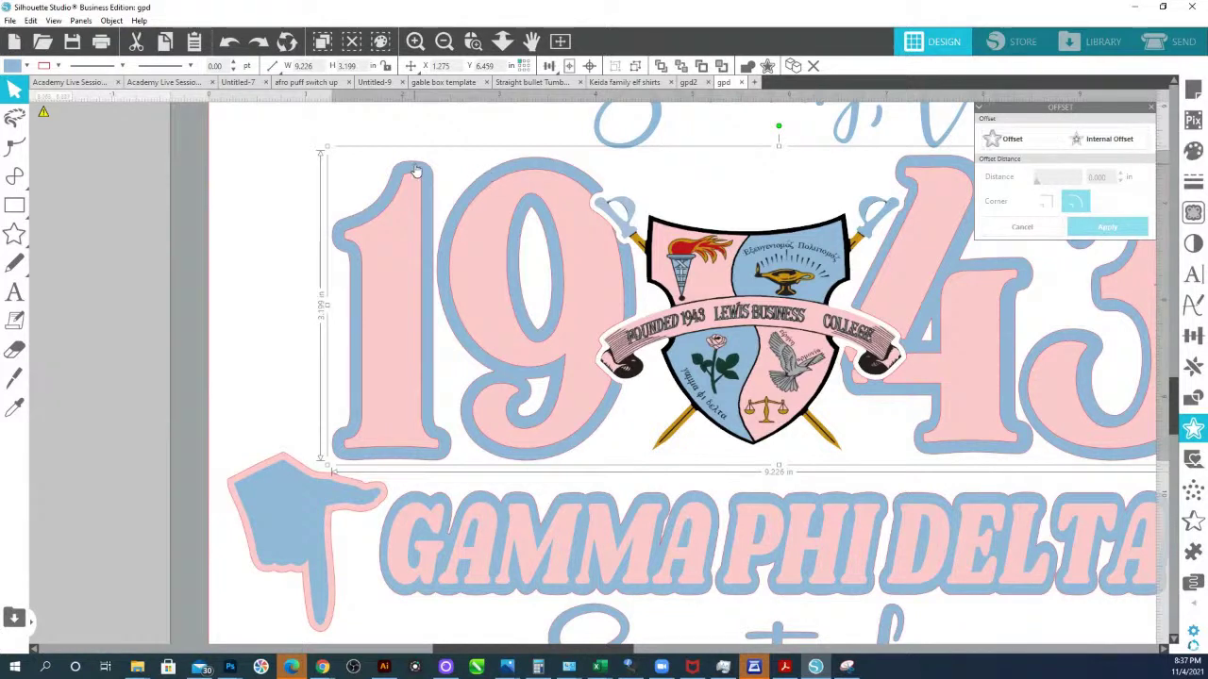
# - Send the outer offset of the lower 1943 numbers to the back, fill it dark gray, and refill it with the sampled blue
pyautogui.rightClick(415, 171)
pyautogui.click(519, 433)
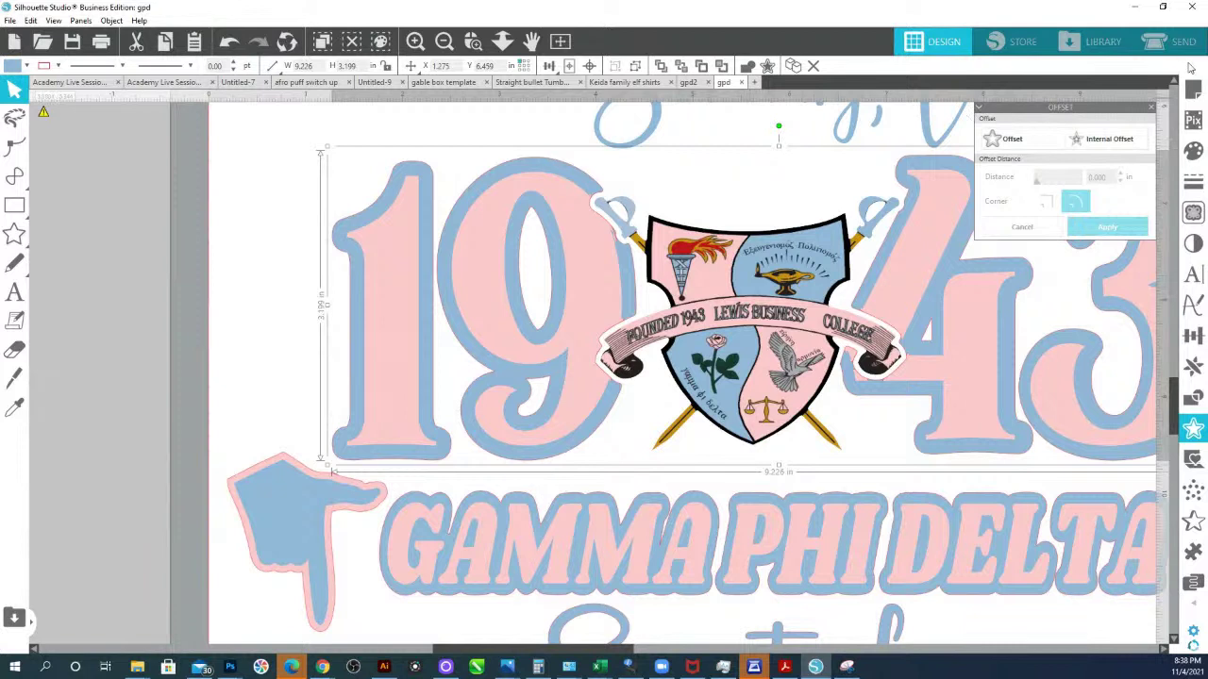
pyautogui.click(1194, 151)
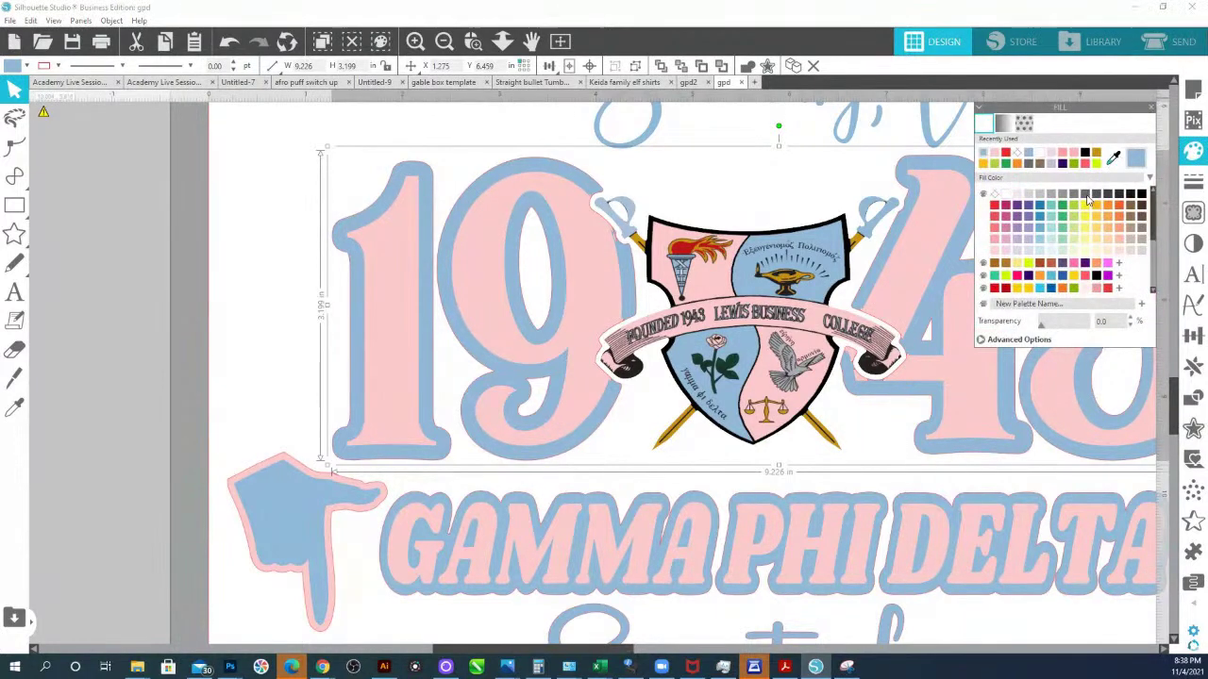
pyautogui.click(1085, 196)
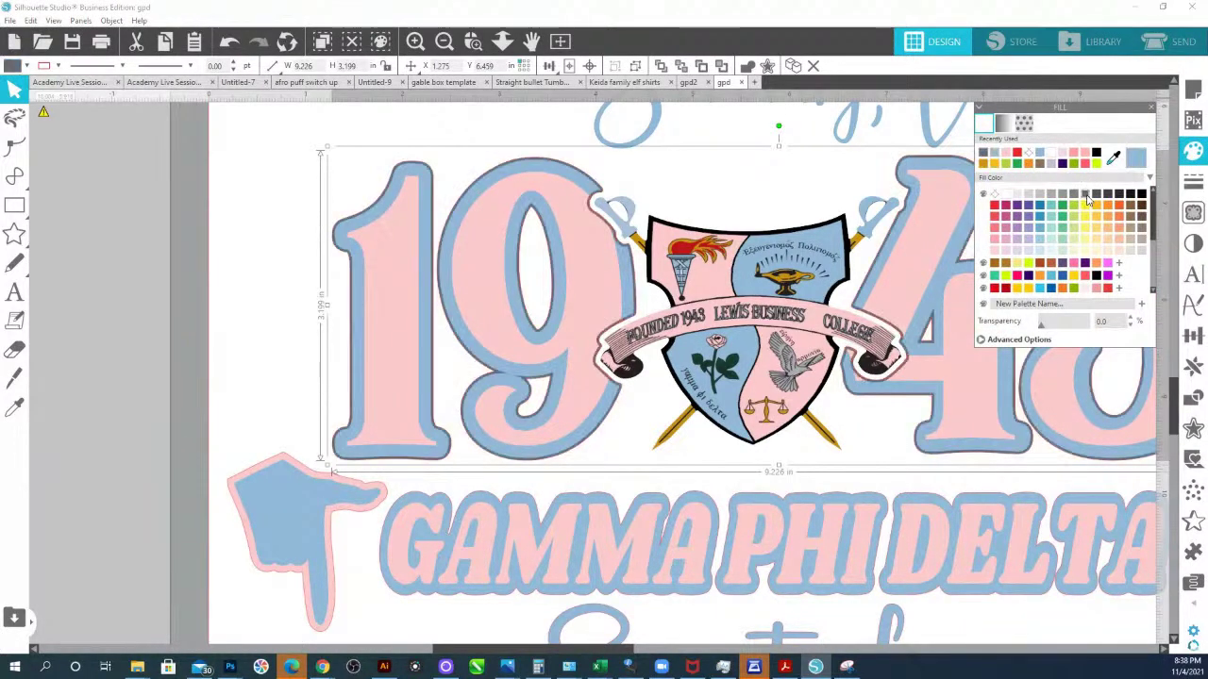
pyautogui.click(1113, 157)
pyautogui.click(579, 237)
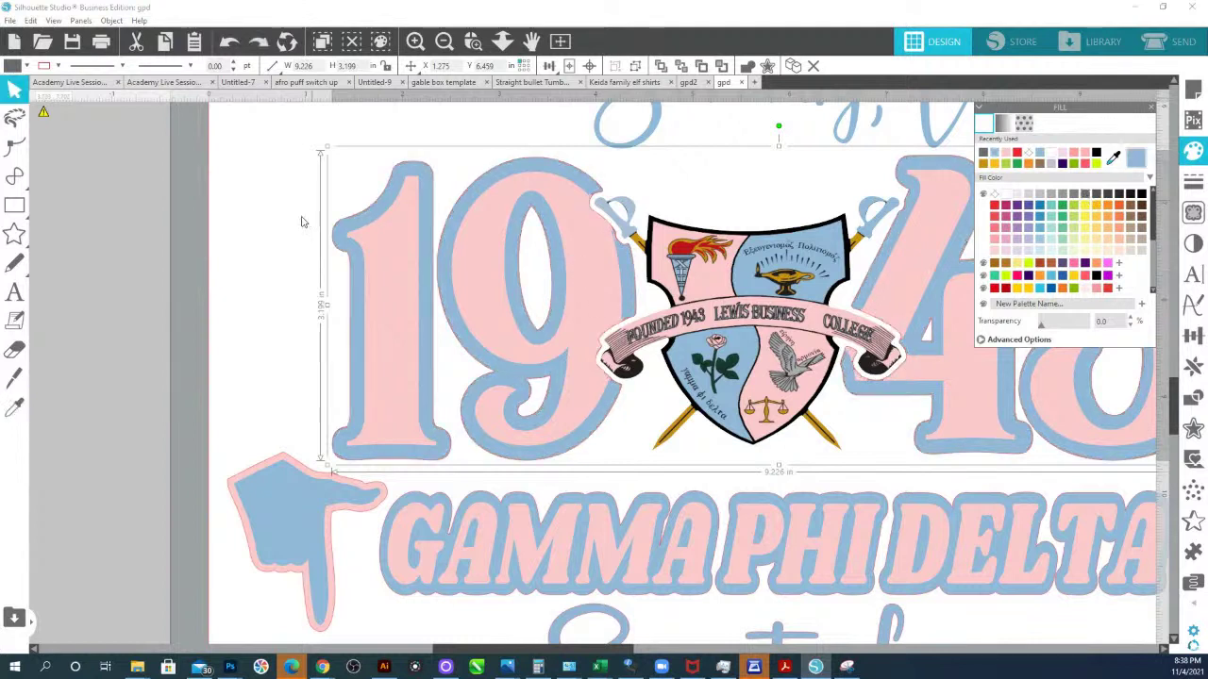
# - Shift the pink layer of the lower 1943 numbers slightly downward and undo the shift
pyautogui.click(238, 209)
pyautogui.click(525, 190)
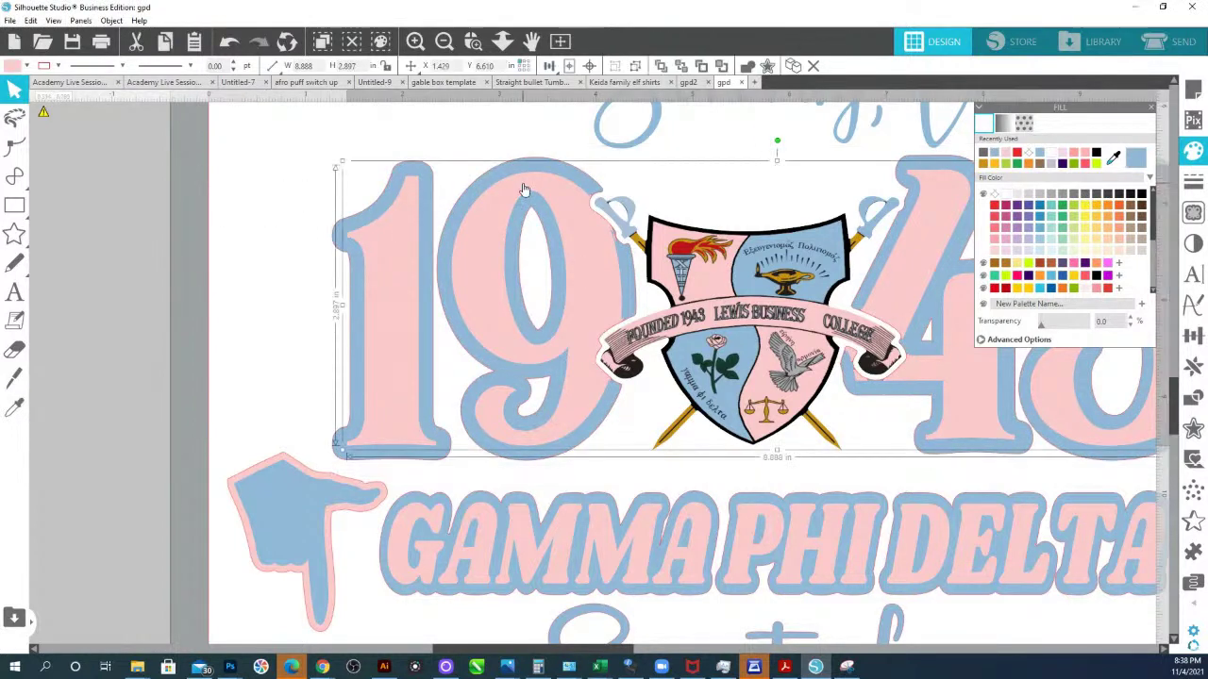
pyautogui.moveTo(525, 190); pyautogui.dragTo(523, 204)
pyautogui.press('i')
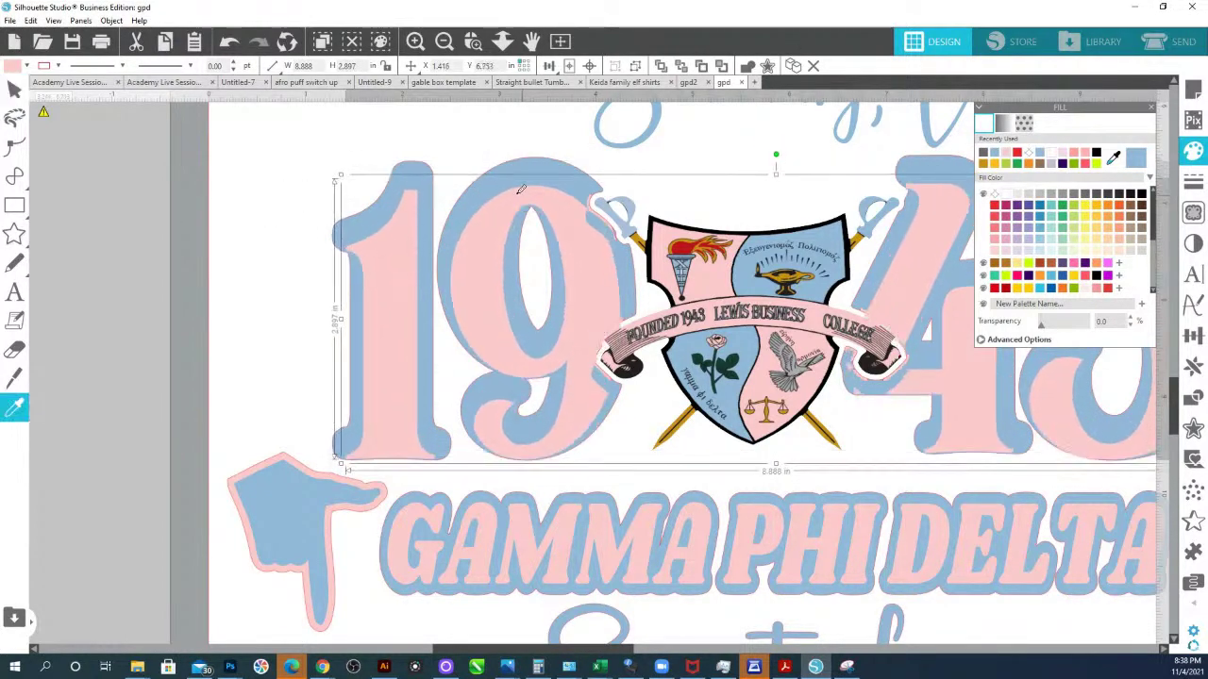
pyautogui.click(520, 190)
# - Select the blue layers behind the lower 1943 numbers one by one to identify the outer offset
pyautogui.click(346, 162)
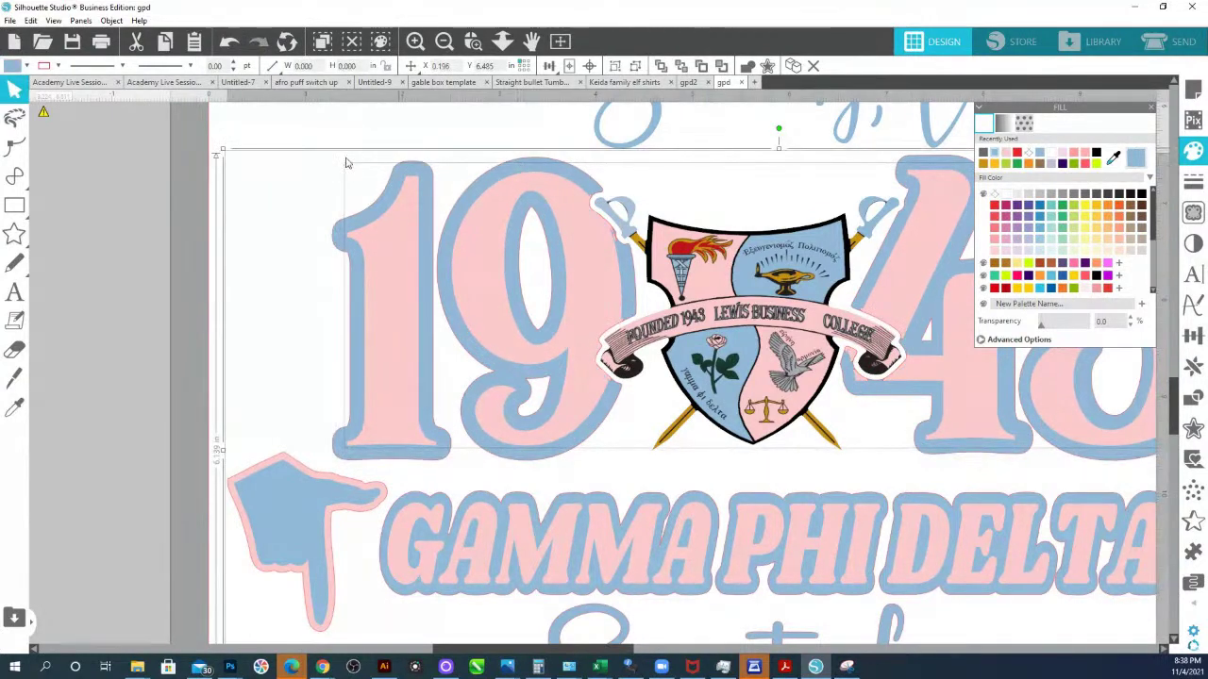
pyautogui.click(551, 178)
pyautogui.rightClick(551, 179)
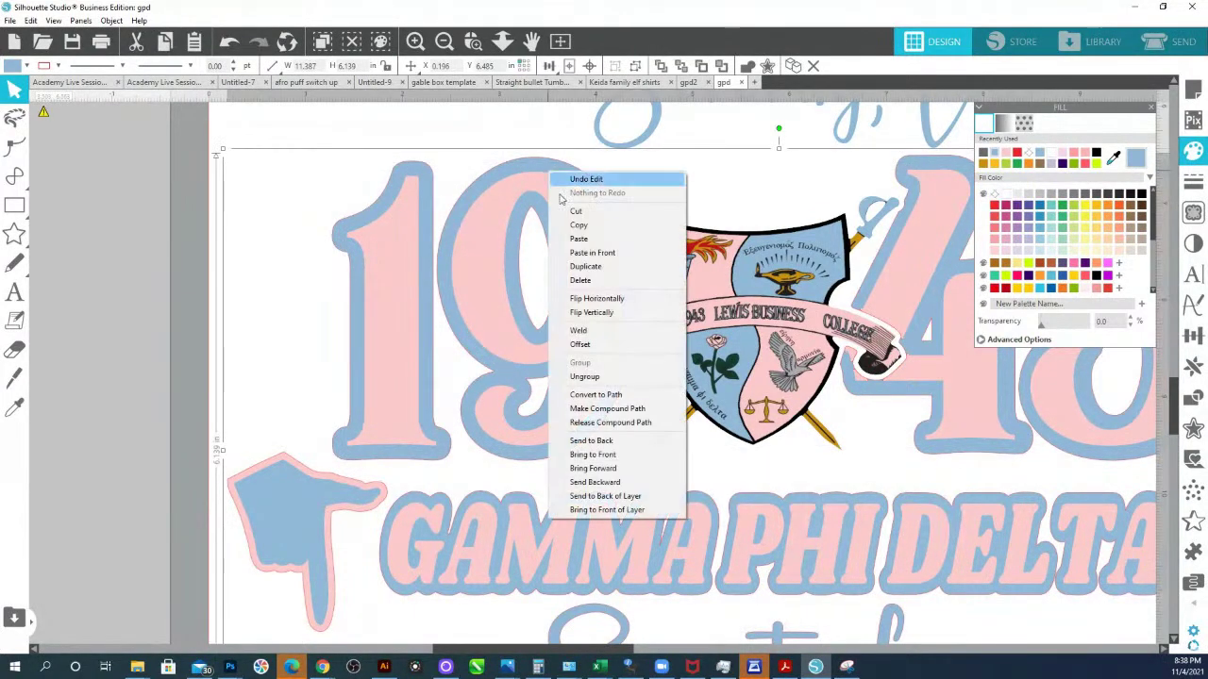
pyautogui.click(173, 253)
pyautogui.click(403, 165)
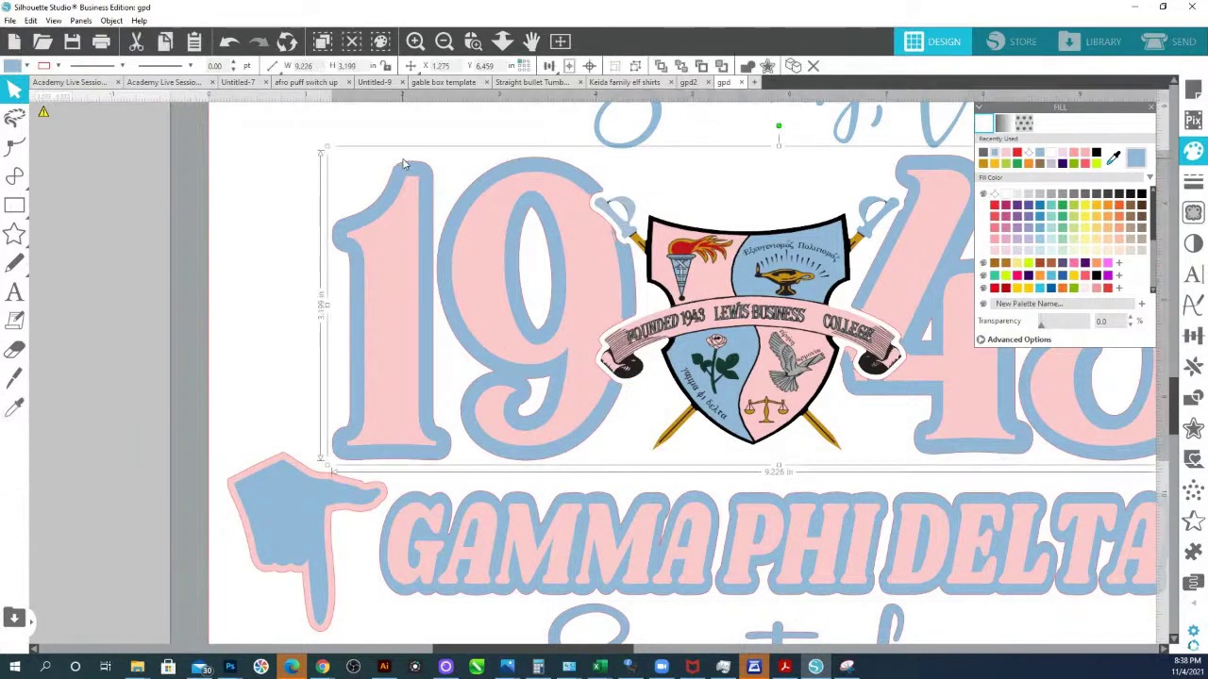
# - Try a lime-green fill on the outermost outline behind the lower 1943, and undo it
pyautogui.moveTo(403, 165); pyautogui.dragTo(367, 142)
pyautogui.hotkey('ctrl', 'z')
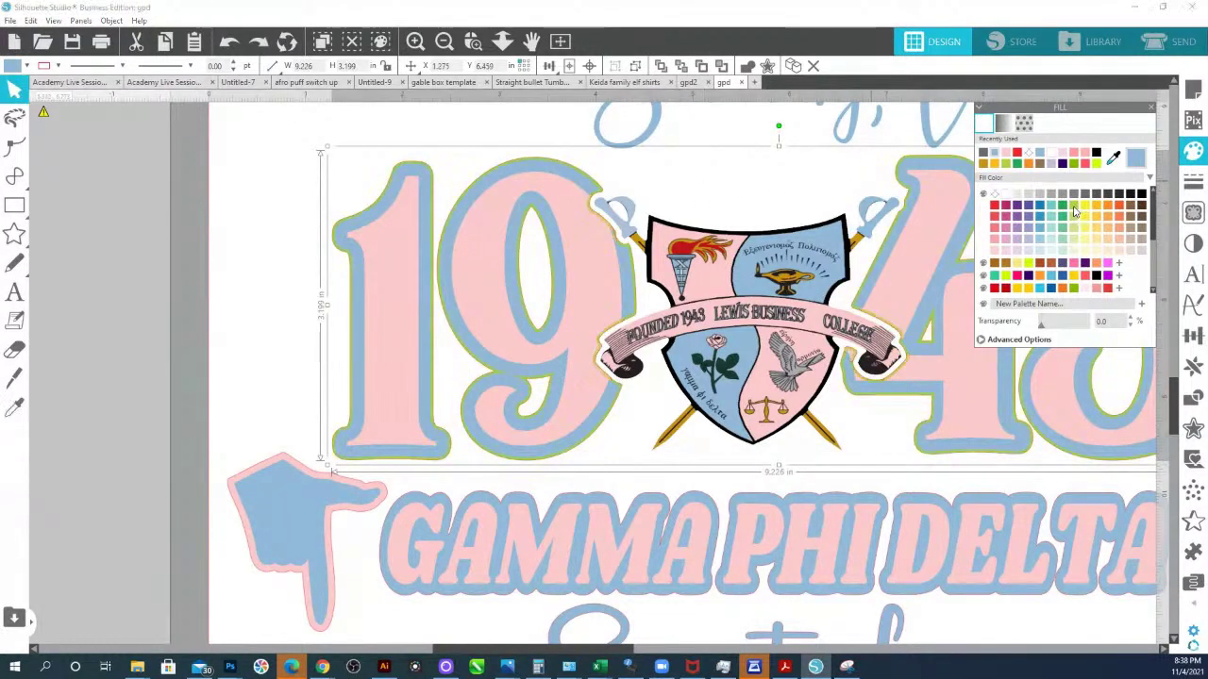
pyautogui.click(1073, 207)
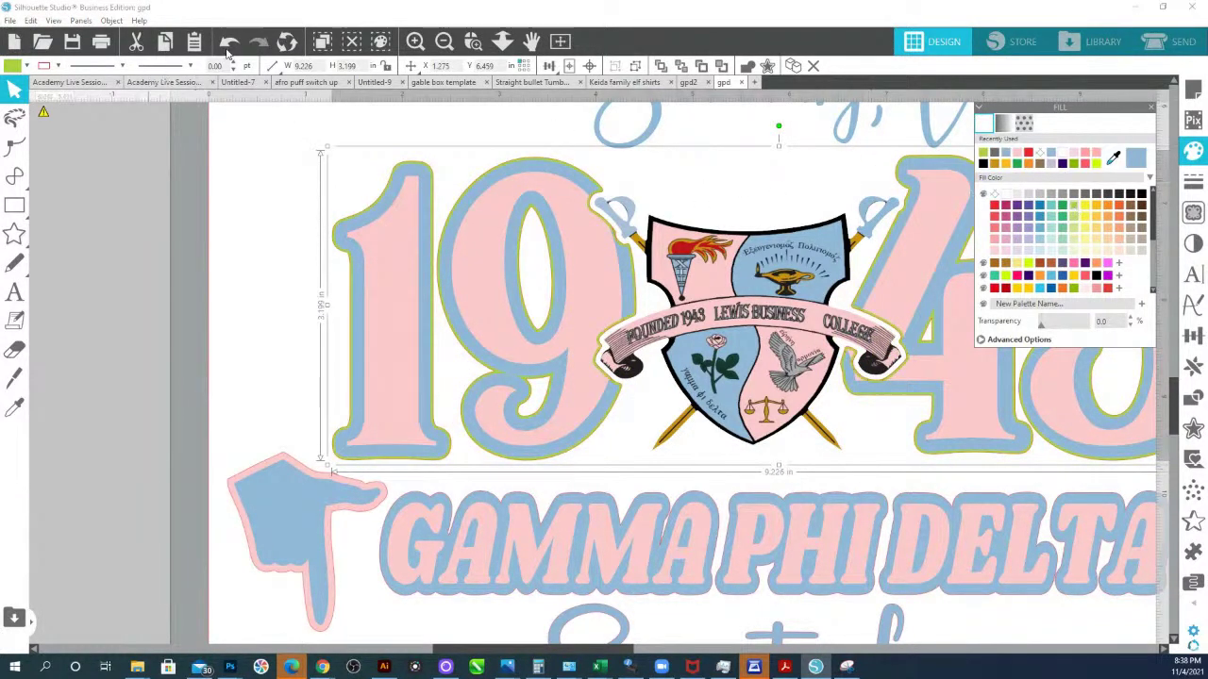
pyautogui.click(229, 42)
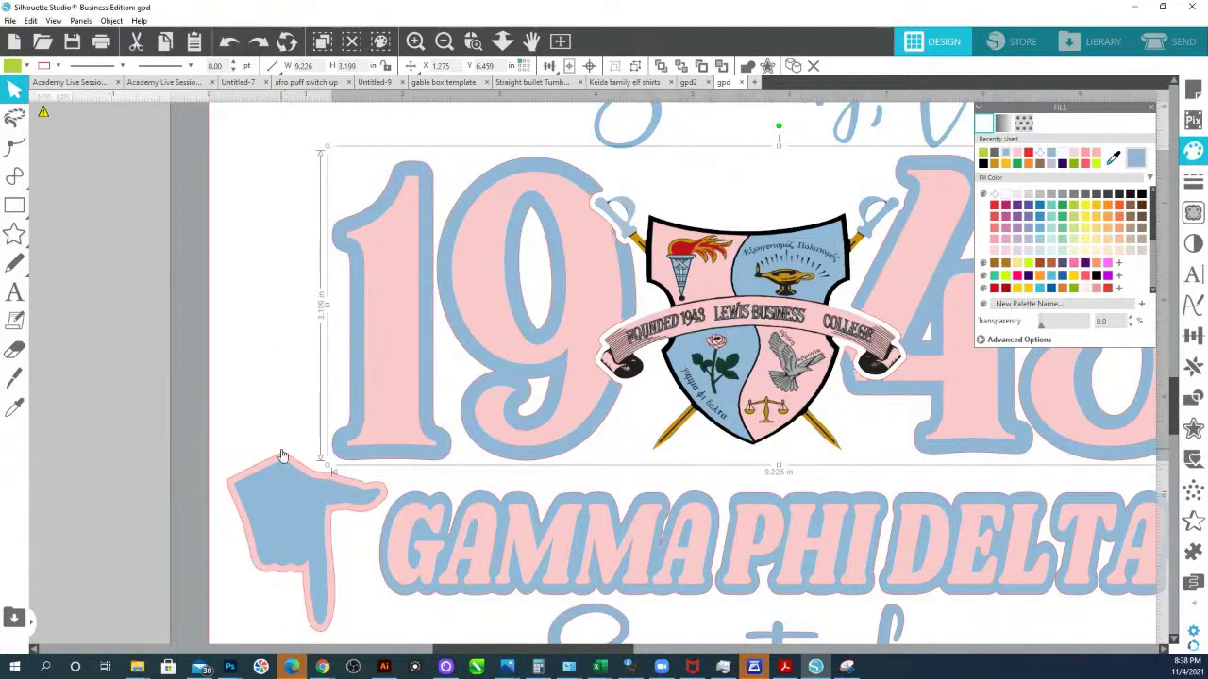
# - Try a bright yellow-green fill on the outlines behind 1943, the pointing hands and the lettering, and undo it
pyautogui.click(281, 455)
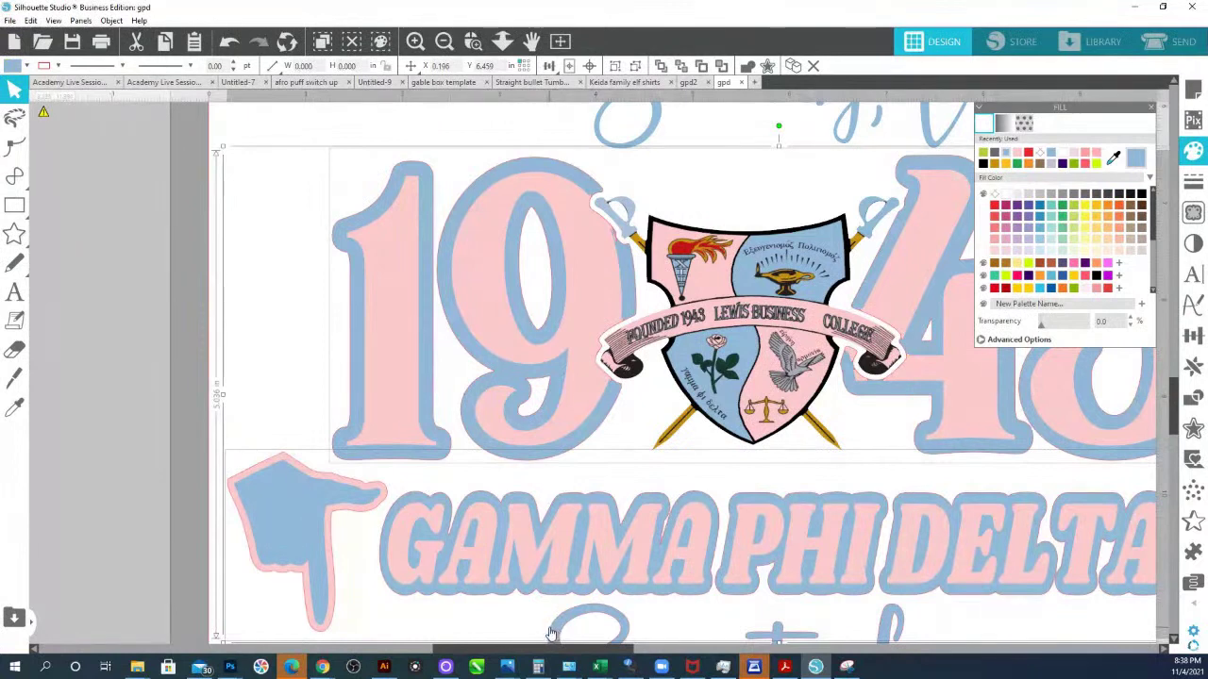
pyautogui.click(1034, 268)
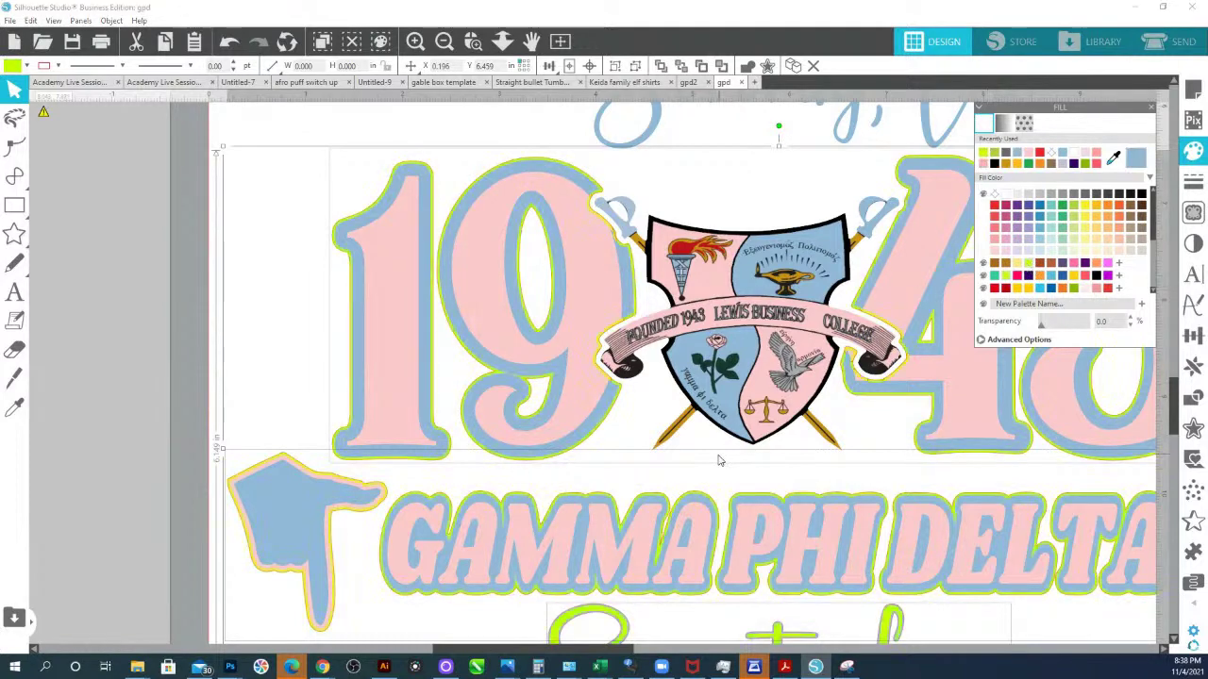
pyautogui.scroll(-5, 722, 457)
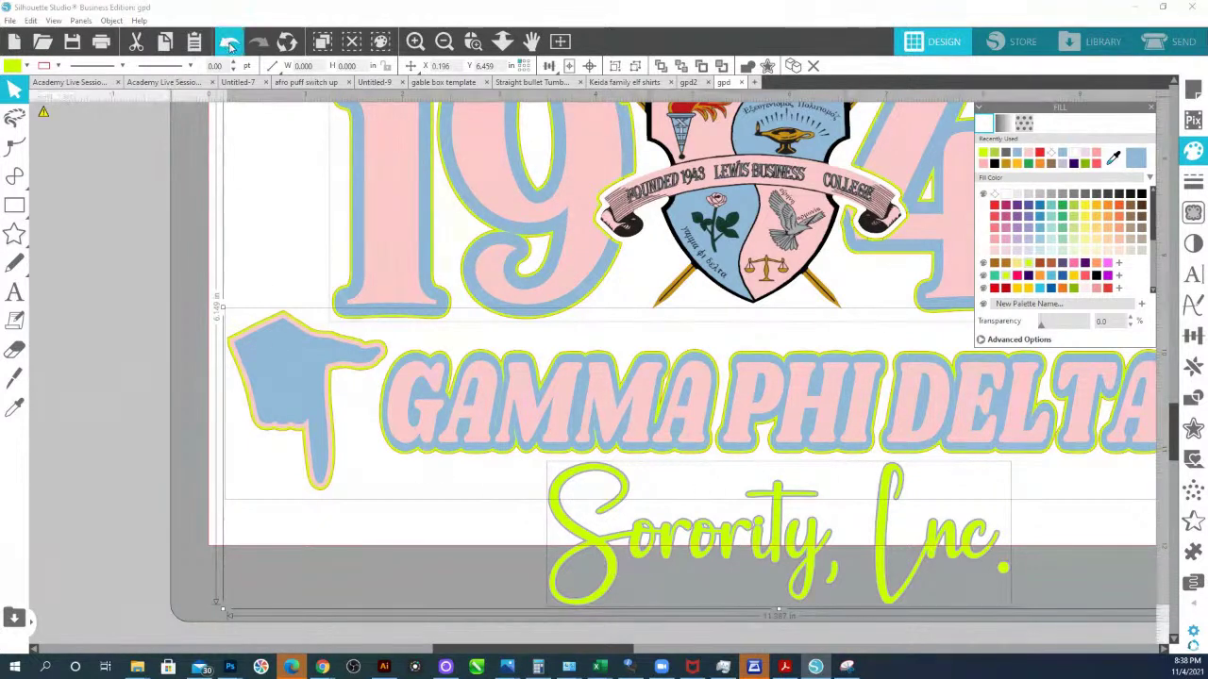
pyautogui.click(229, 42)
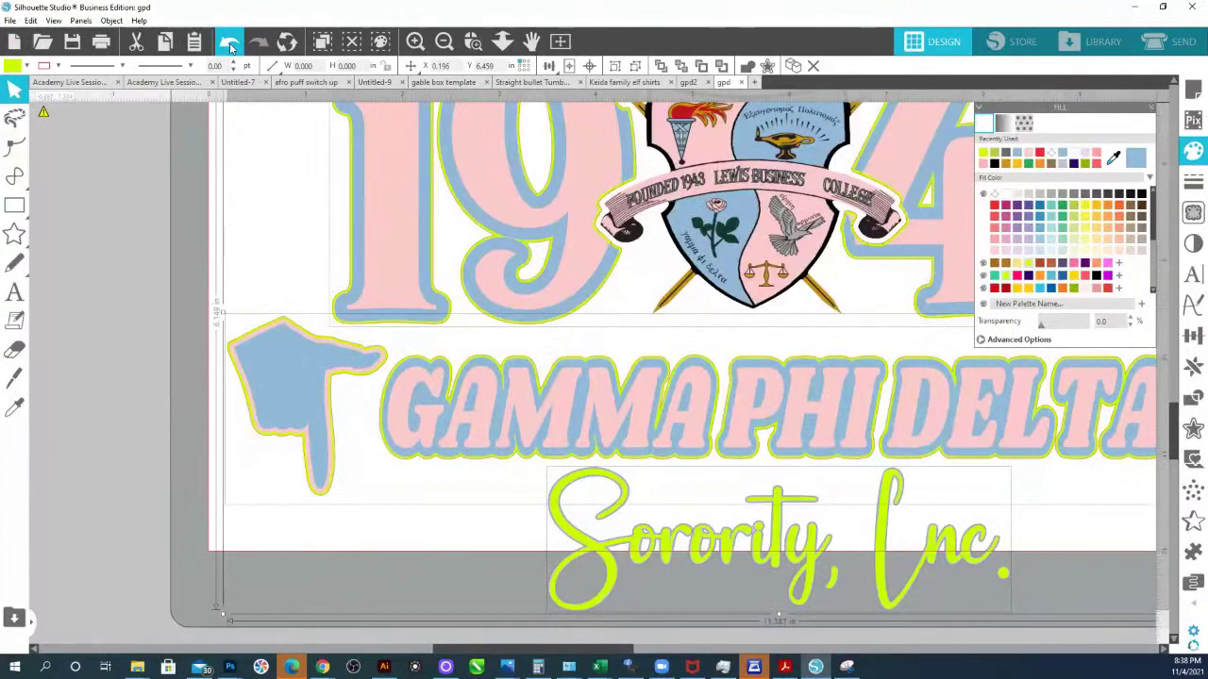
pyautogui.click(229, 43)
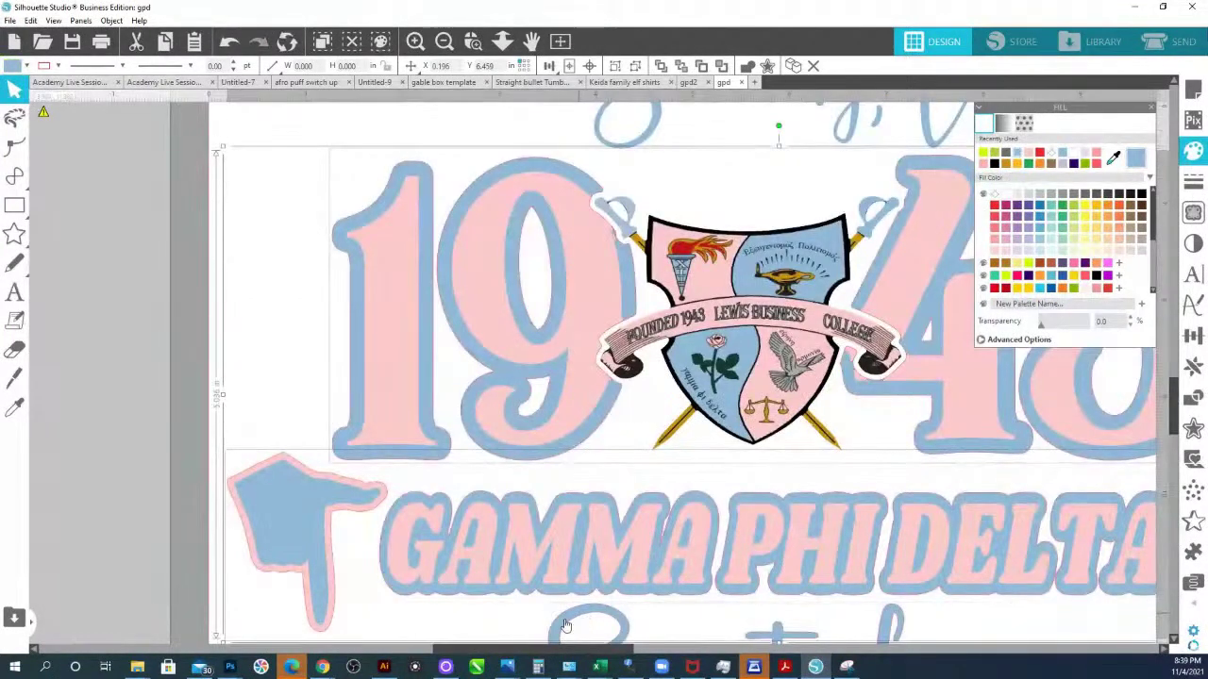
# - Group the lower design's outline shapes, including the one behind Sorority, Inc., after testing and undoing a hot pink fill
pyautogui.click(473, 42)
pyautogui.moveTo(551, 611); pyautogui.dragTo(575, 628)
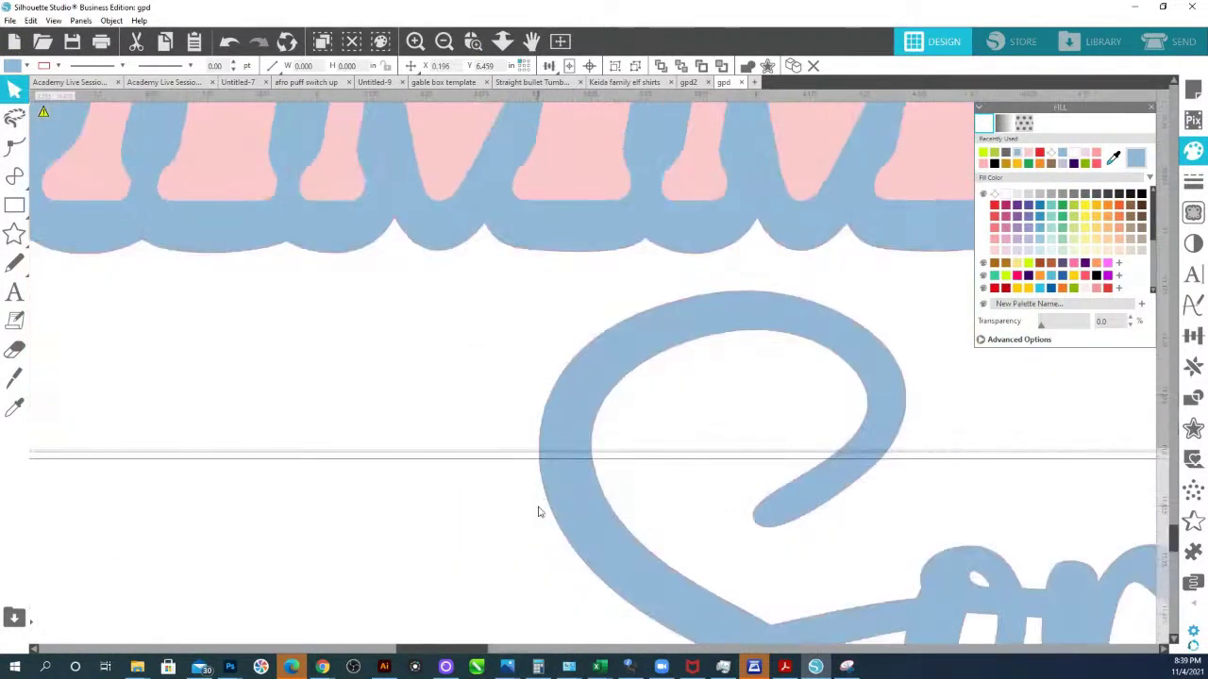
pyautogui.click(542, 509)
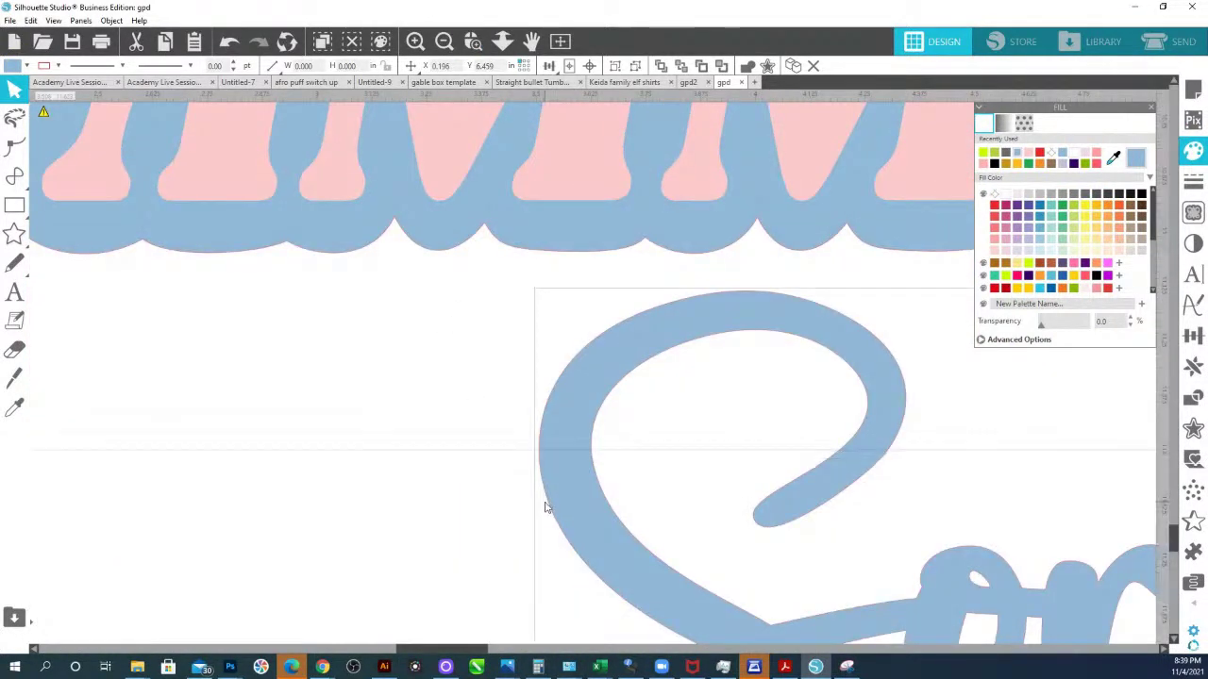
pyautogui.click(1072, 265)
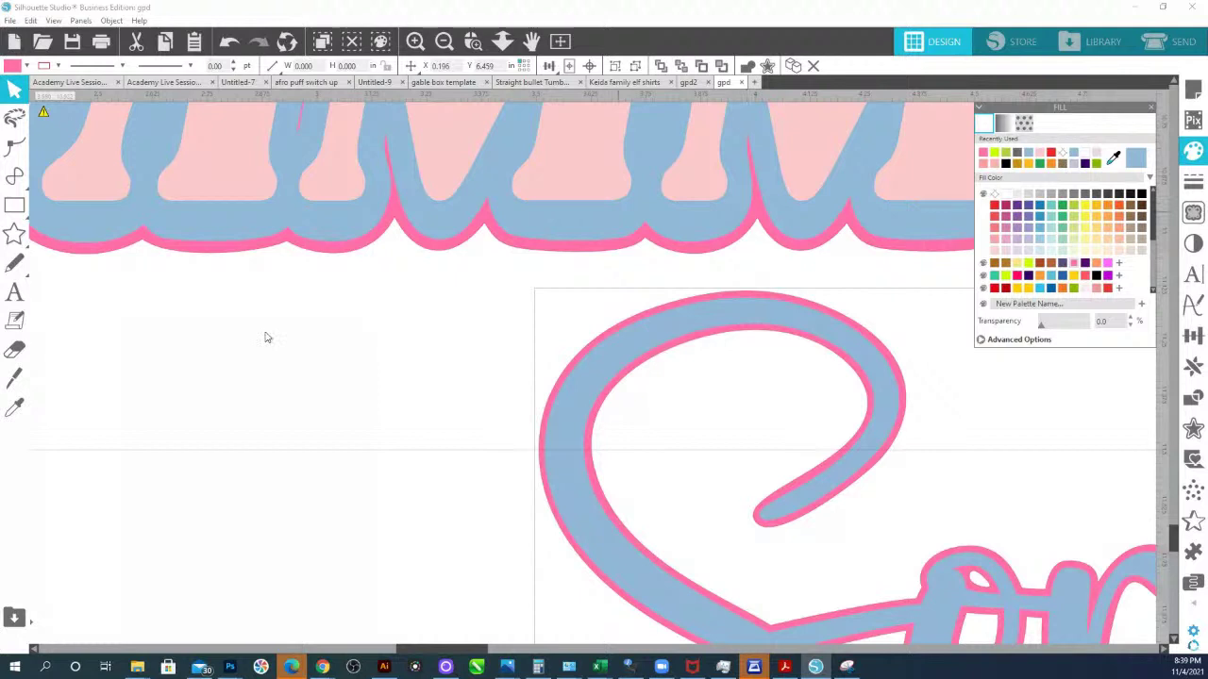
pyautogui.click(229, 41)
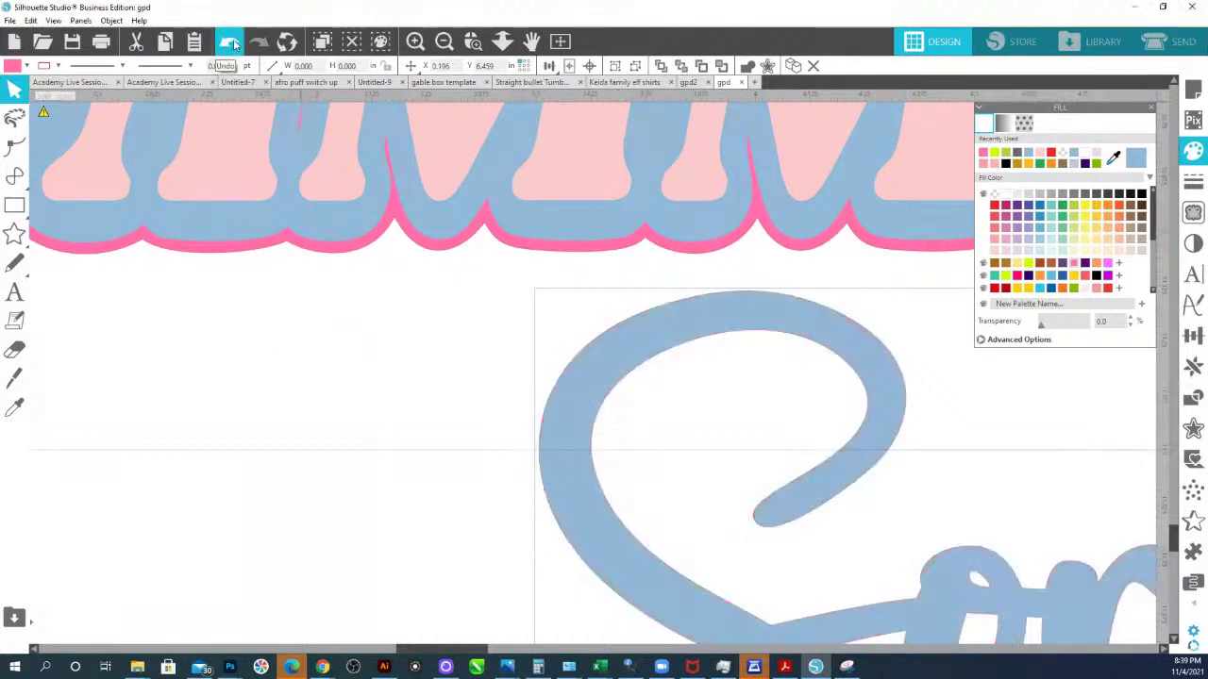
pyautogui.click(229, 42)
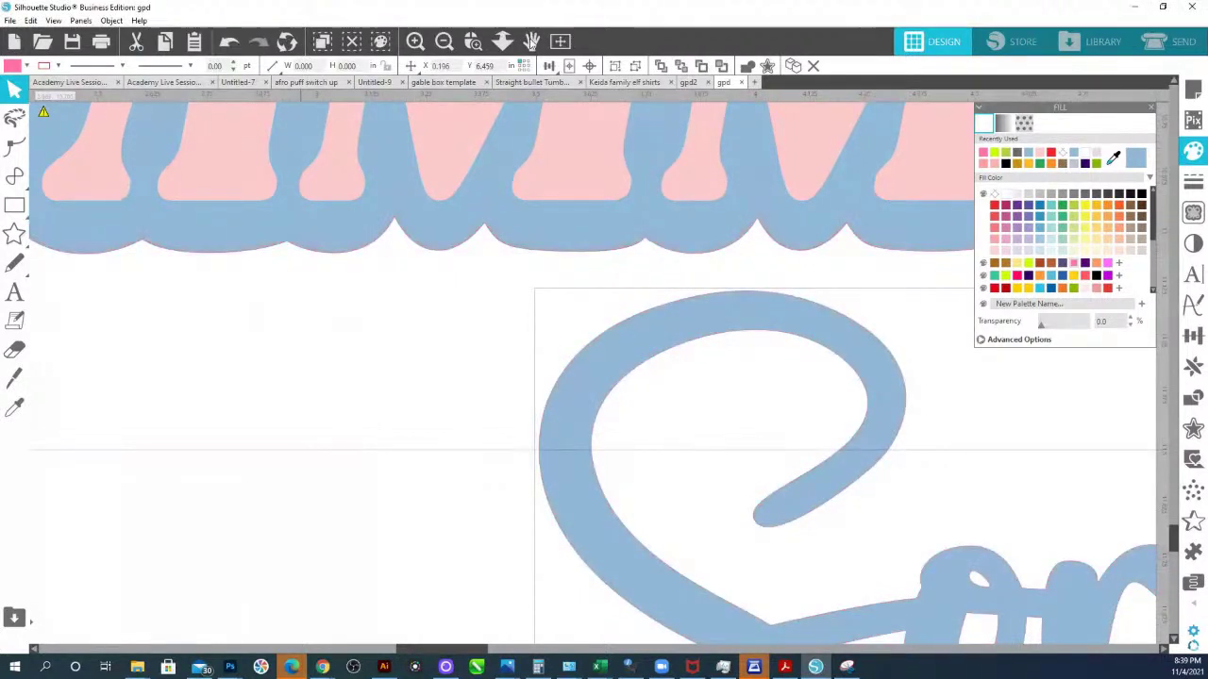
pyautogui.click(613, 68)
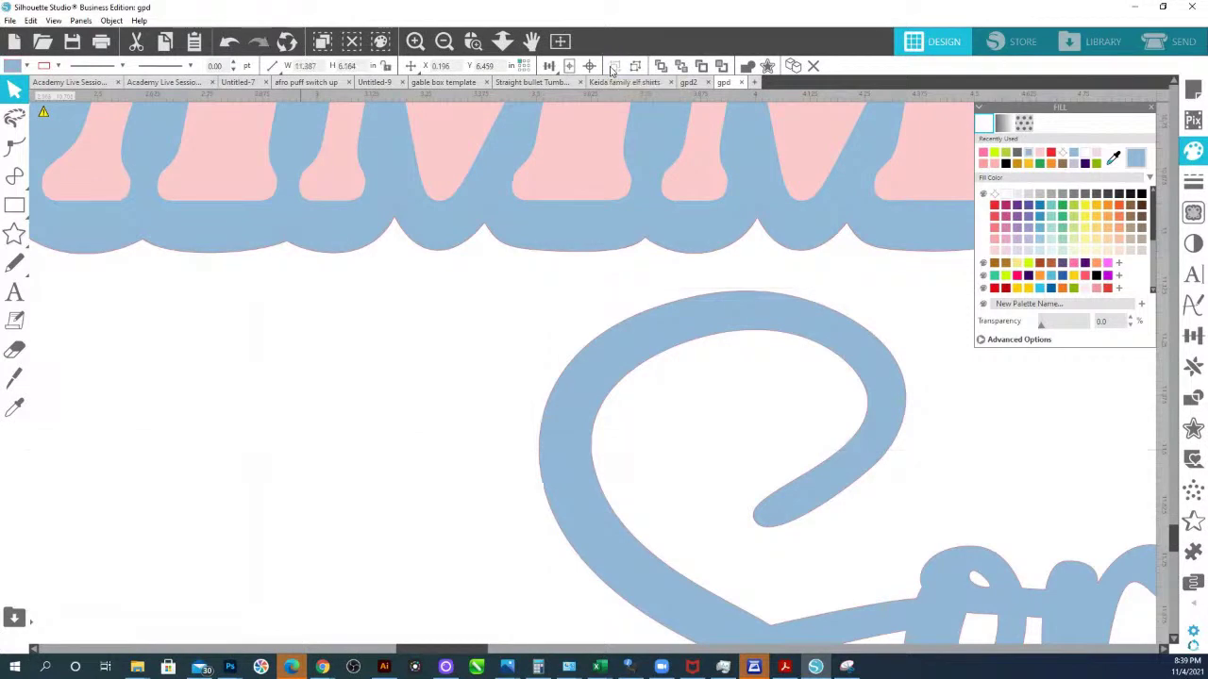
# - Try moving the grouped outlines away from the lower design, and undo the move
pyautogui.scroll(-5, 500, 120)
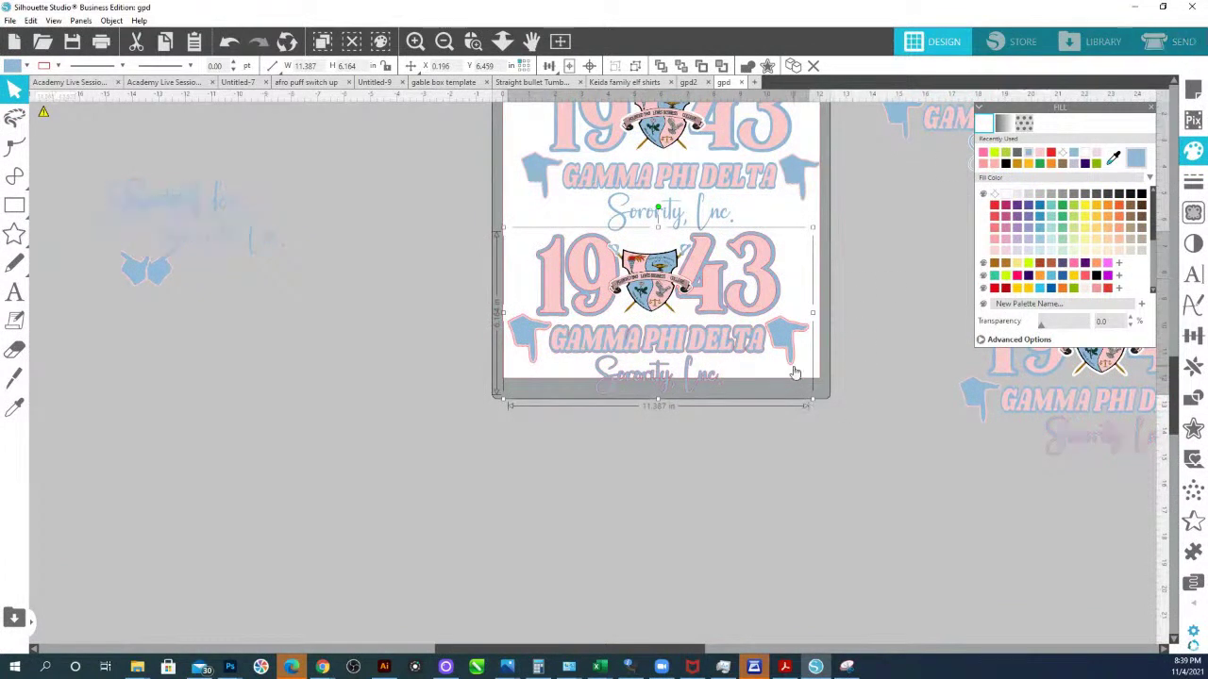
pyautogui.click(795, 373)
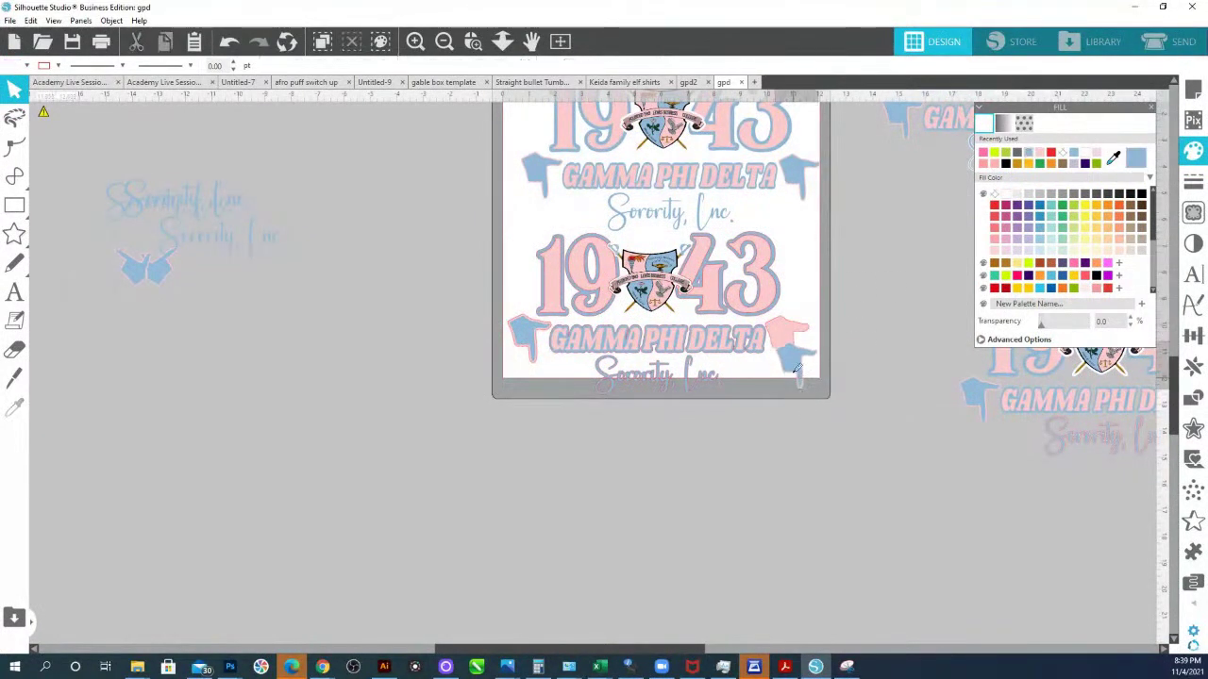
pyautogui.click(795, 368)
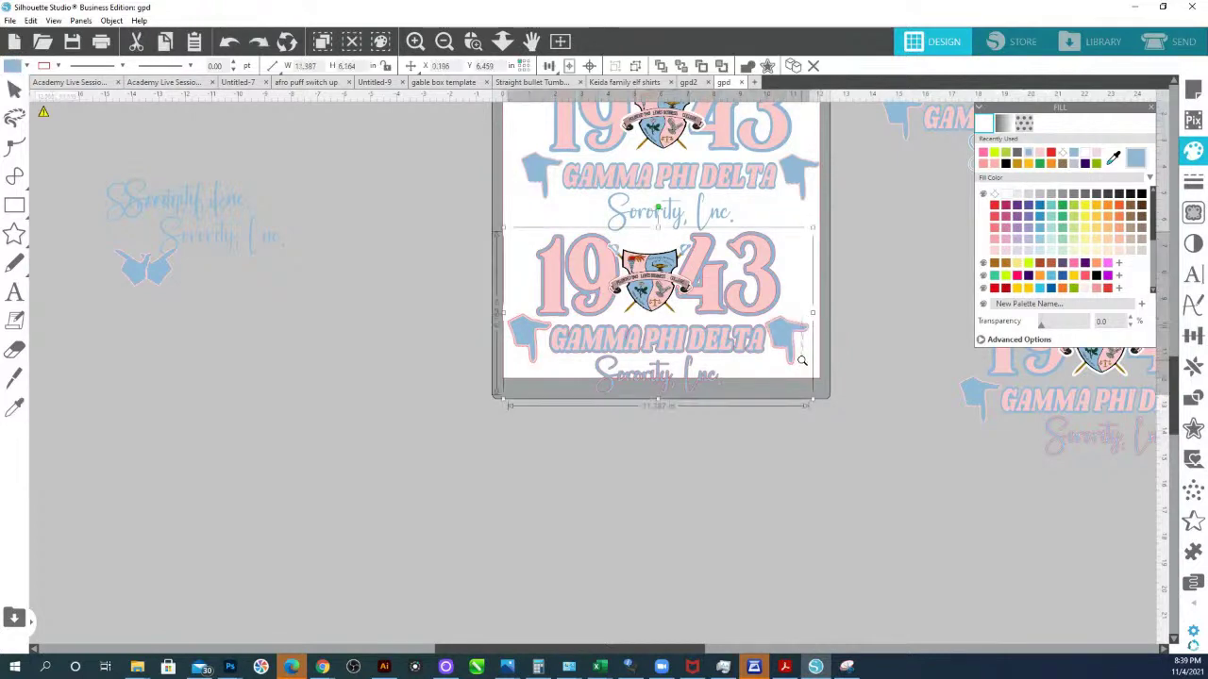
pyautogui.scroll(4, 806, 345)
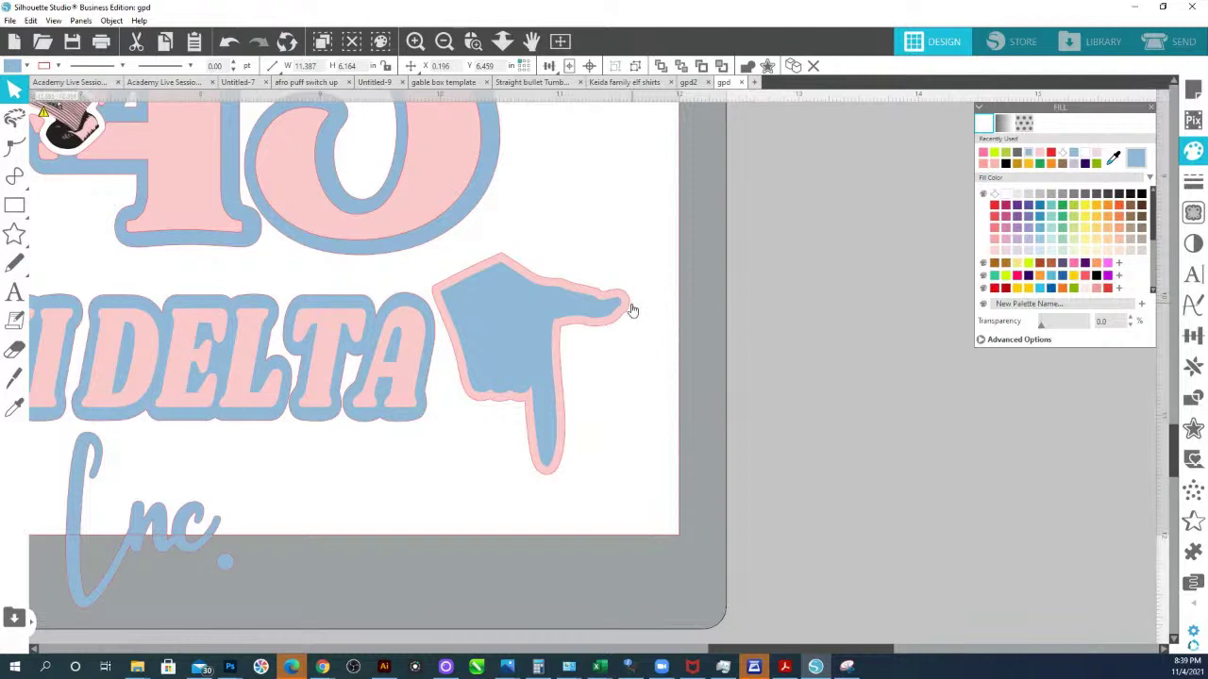
pyautogui.moveTo(633, 310); pyautogui.dragTo(1019, 450)
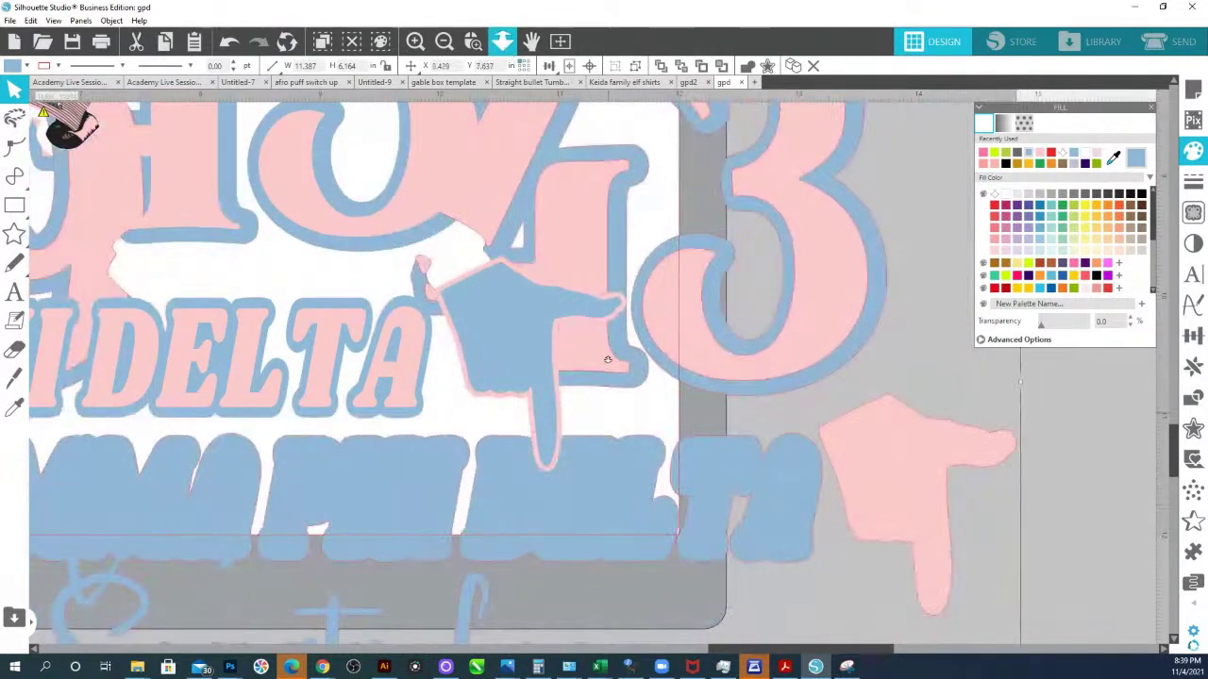
pyautogui.moveTo(607, 360); pyautogui.dragTo(566, 472)
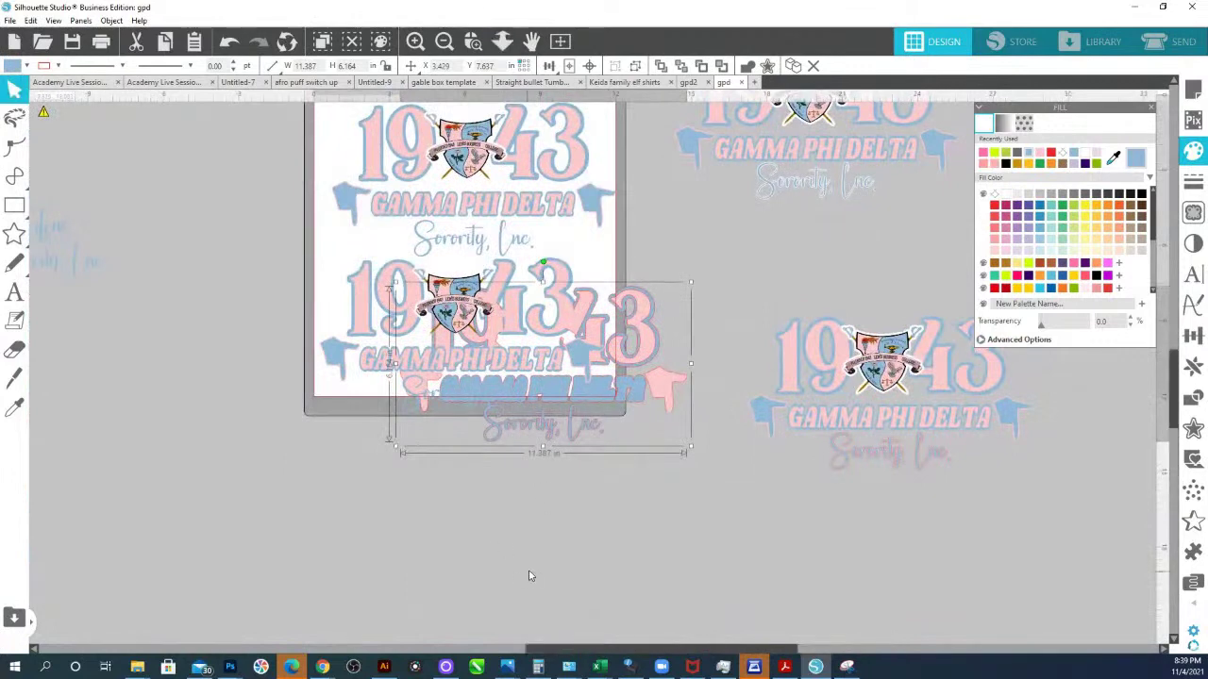
pyautogui.press('i')
pyautogui.scroll(5, 550, 550)
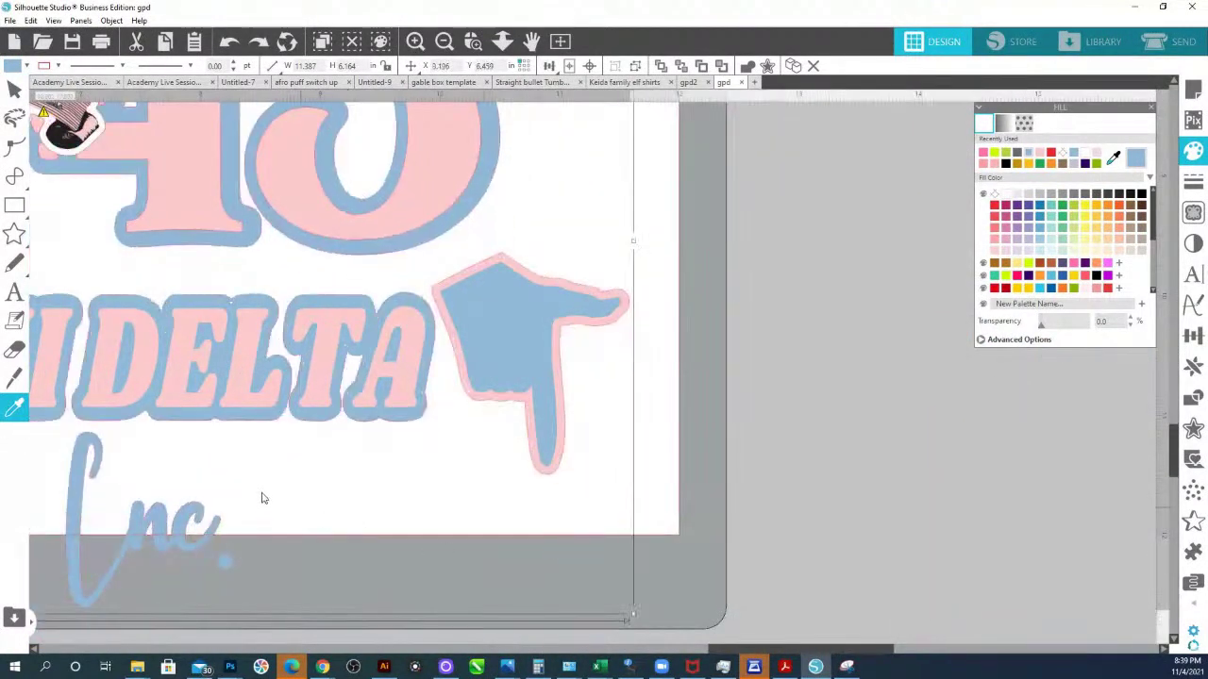
pyautogui.press('v')
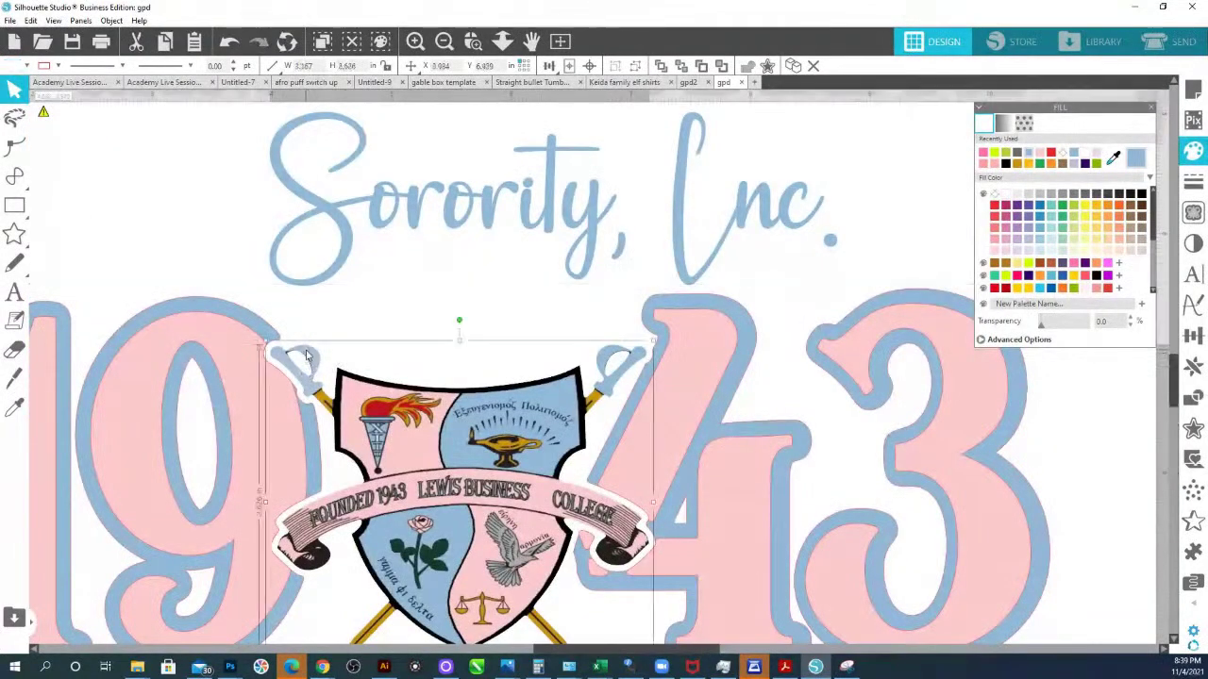
# - Move the whole lower 1943 design off the page to the empty area below it
pyautogui.doubleClick(305, 355)
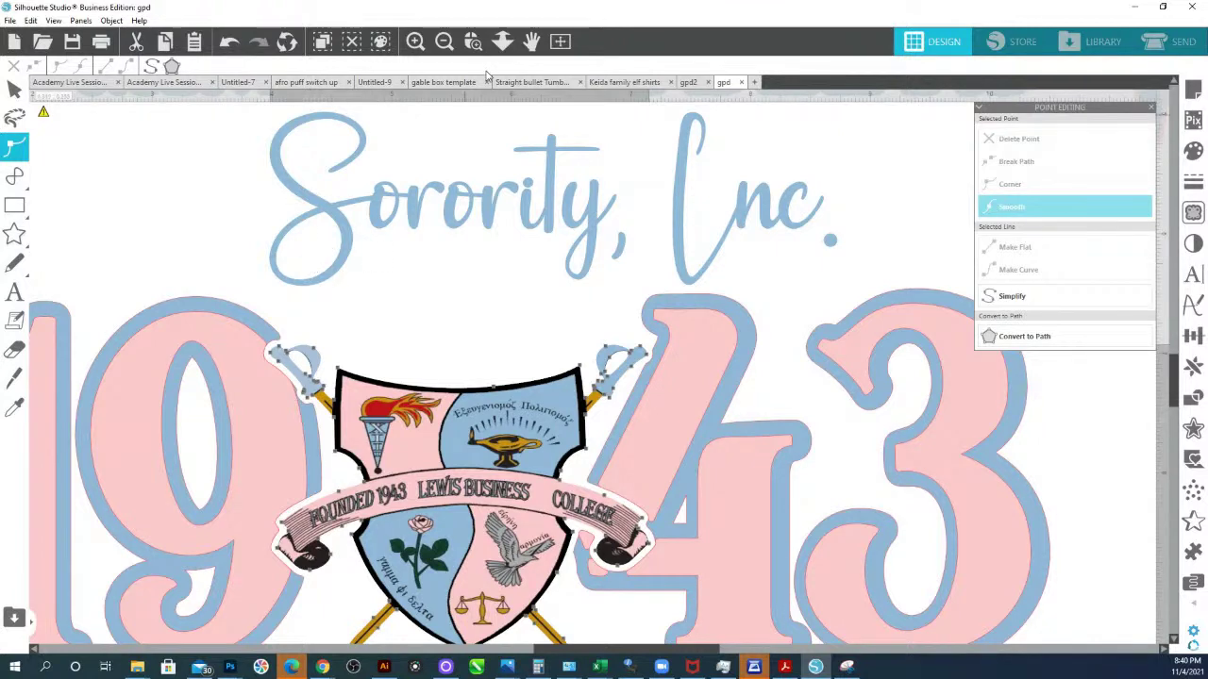
pyautogui.click(502, 42)
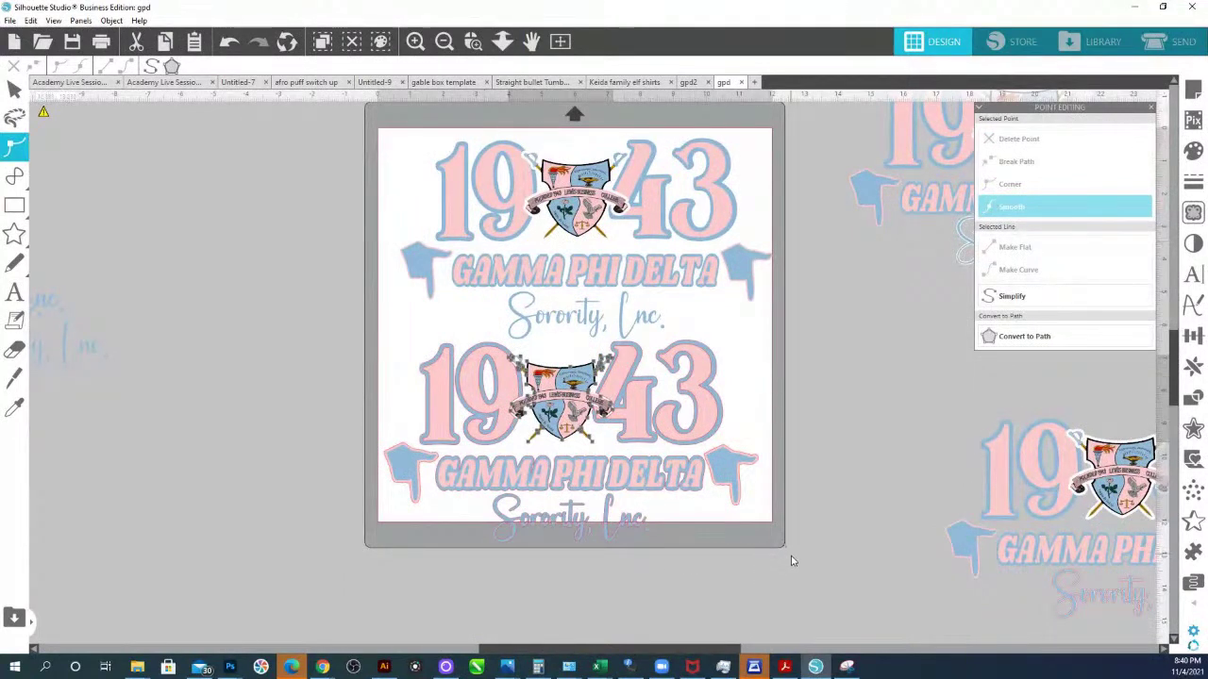
pyautogui.click(414, 372)
pyautogui.moveTo(456, 387); pyautogui.dragTo(431, 638)
pyautogui.scroll(-6, 450, 515)
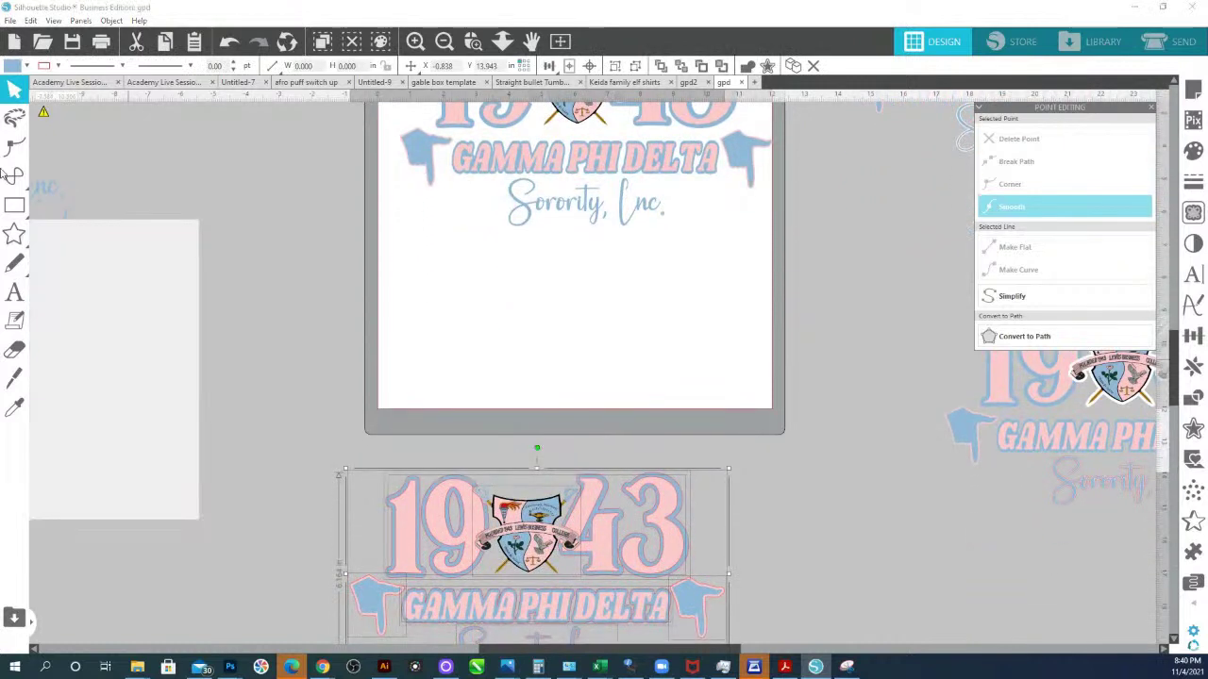
# - Draw a rectangle about 16.3 by 8.9 in around the moved 1943 design
pyautogui.click(14, 204)
pyautogui.moveTo(277, 437); pyautogui.dragTo(819, 645)
pyautogui.click(14, 88)
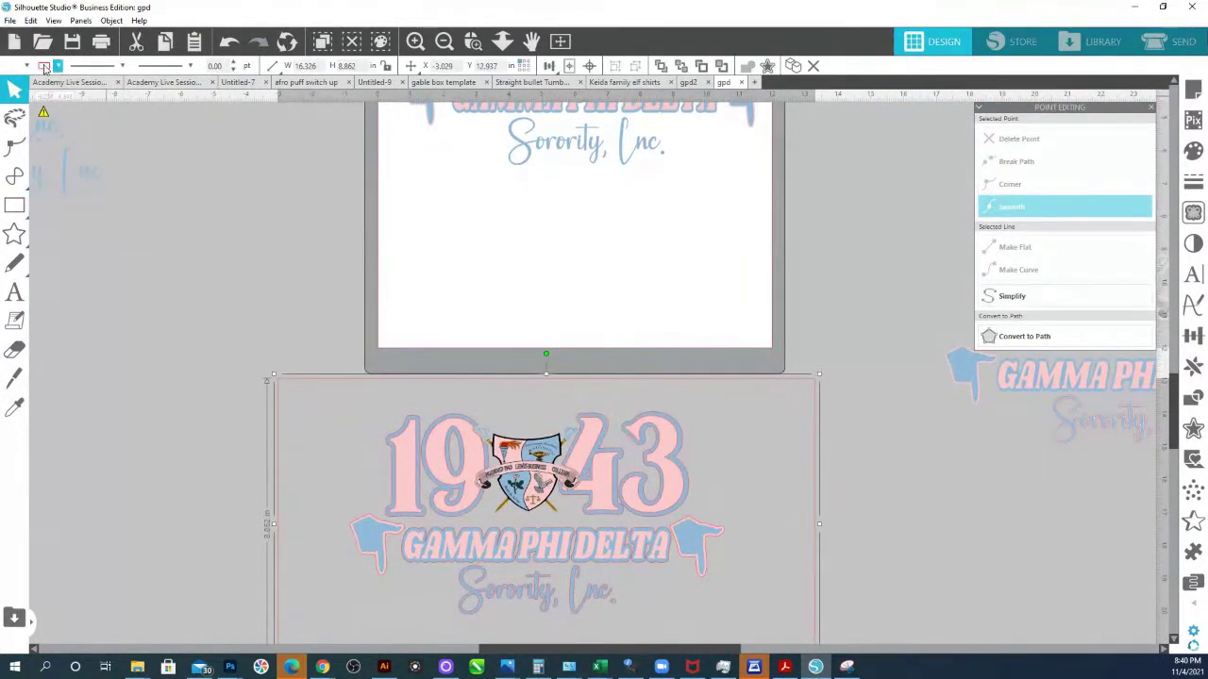
# - Try a lime-yellow line colour and other line colours on the rectangle, and return its outline to red
pyautogui.click(45, 66)
pyautogui.click(91, 186)
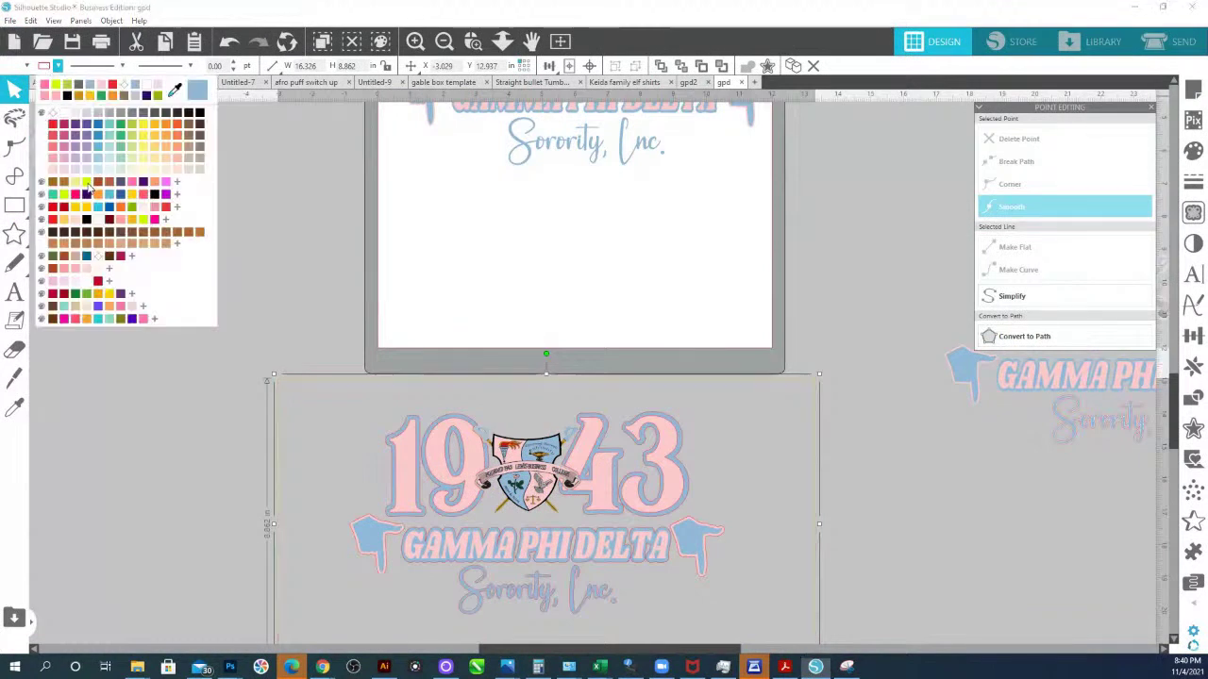
pyautogui.click(58, 67)
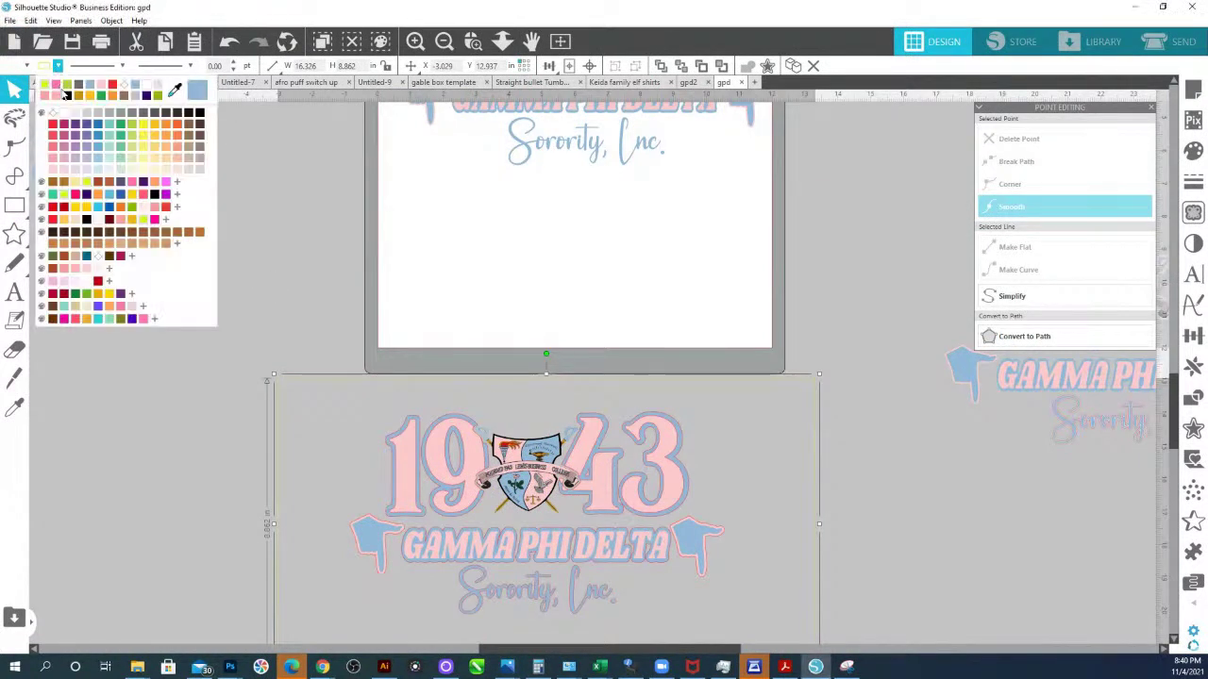
pyautogui.click(55, 120)
pyautogui.click(58, 67)
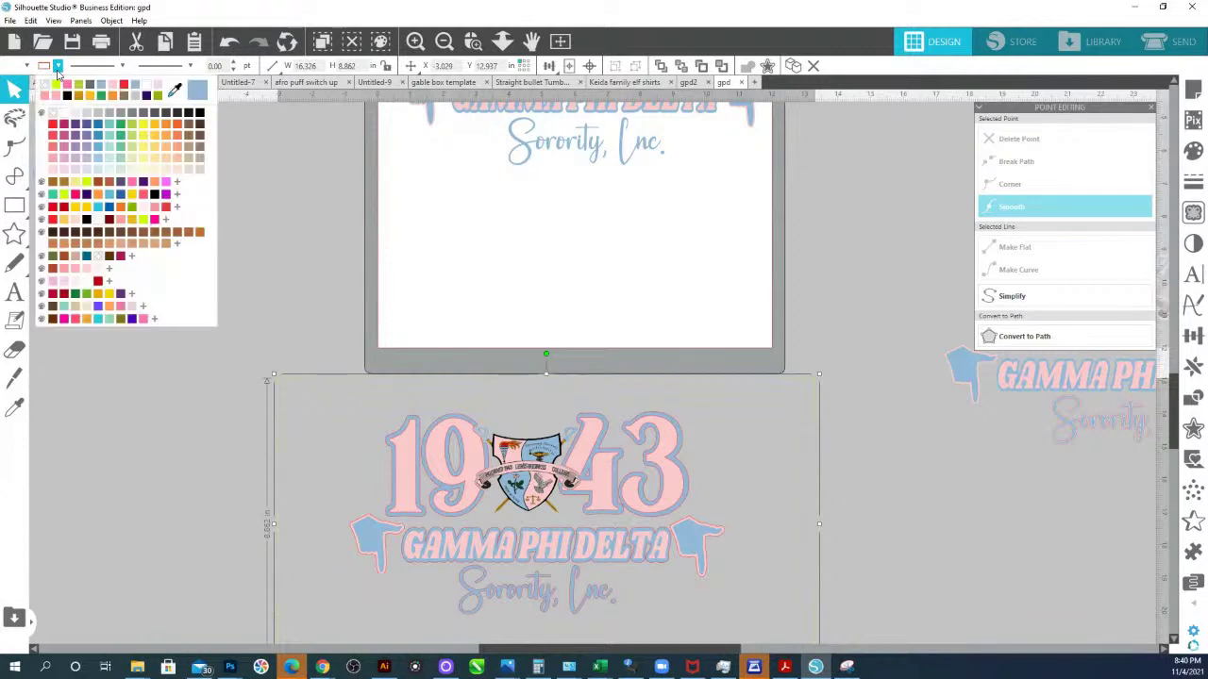
pyautogui.click(54, 119)
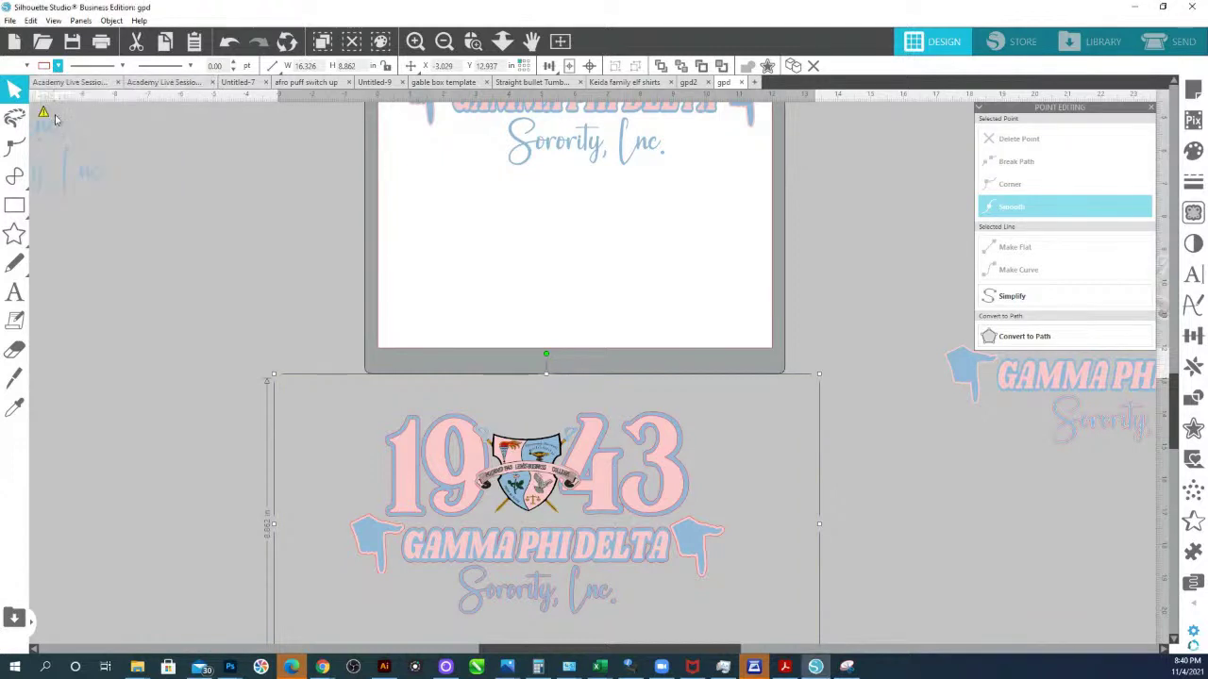
pyautogui.click(58, 67)
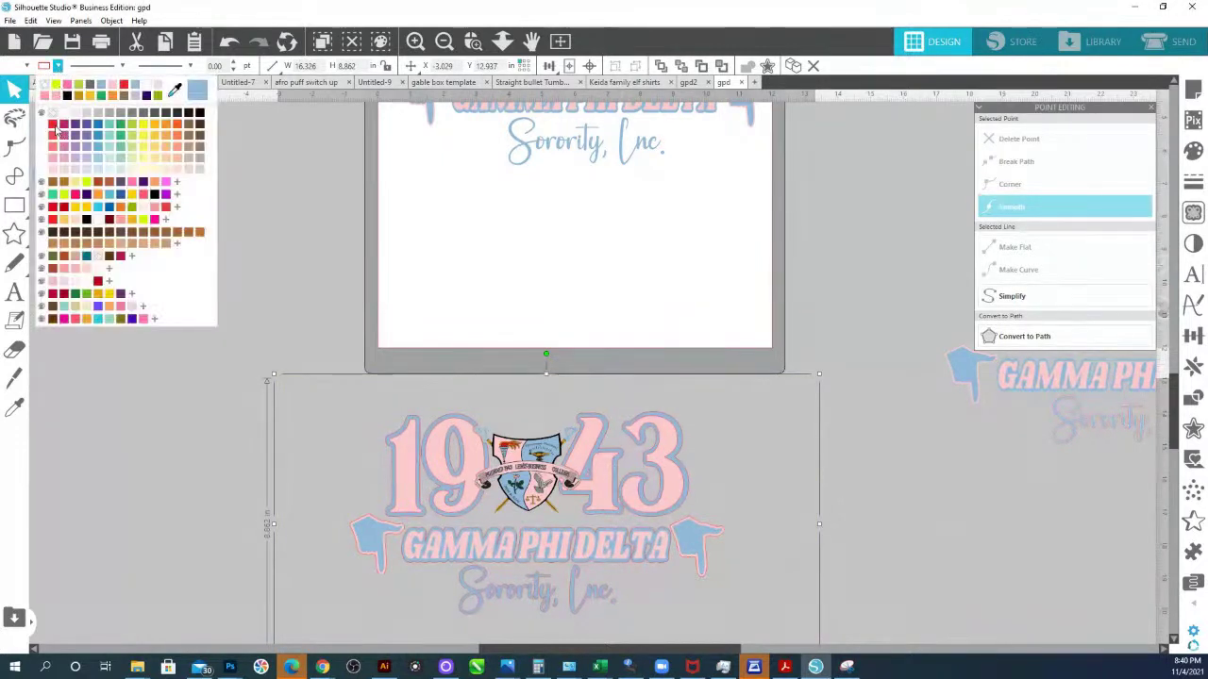
pyautogui.click(54, 119)
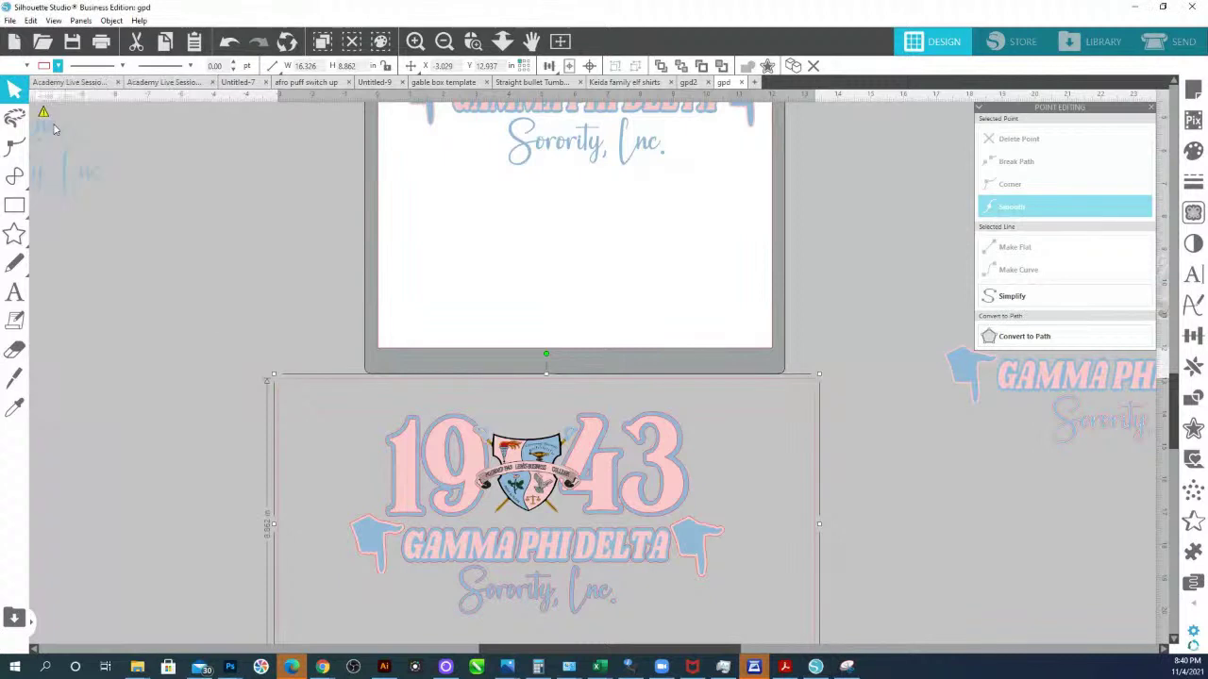
# - Fill the rectangle with dark magenta pink and send it to the back, behind the 1943 design
pyautogui.click(27, 66)
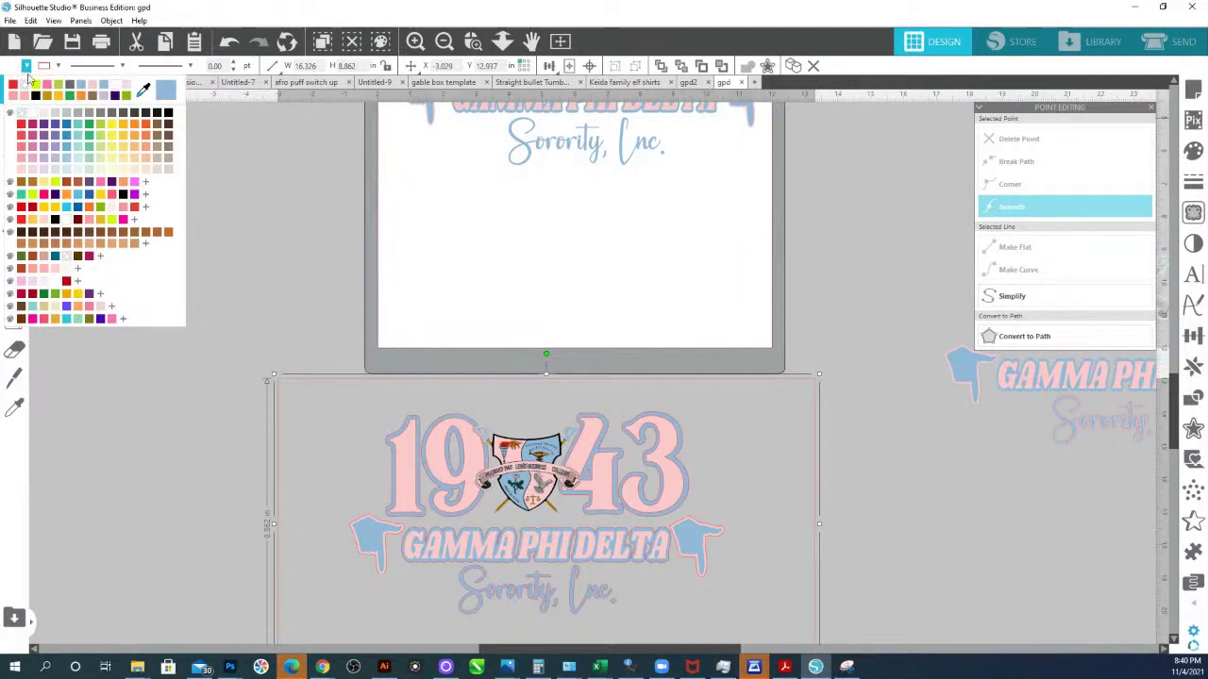
pyautogui.click(34, 129)
pyautogui.rightClick(472, 401)
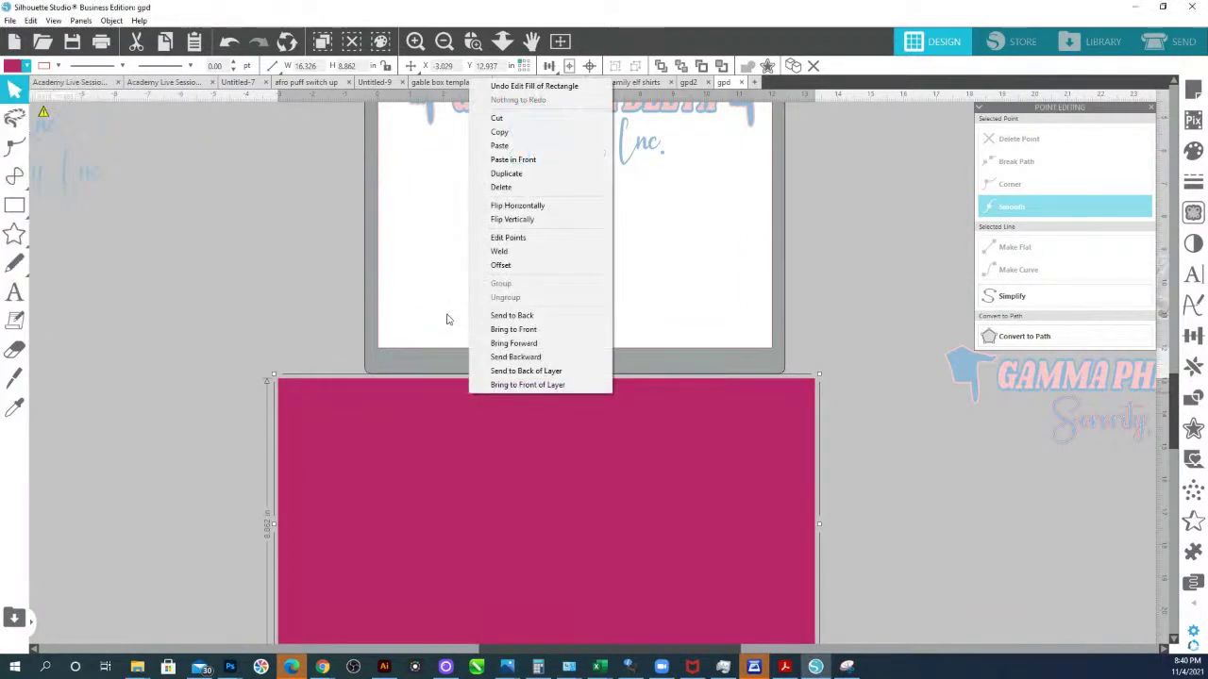
pyautogui.click(511, 315)
pyautogui.scroll(-1, 670, 576)
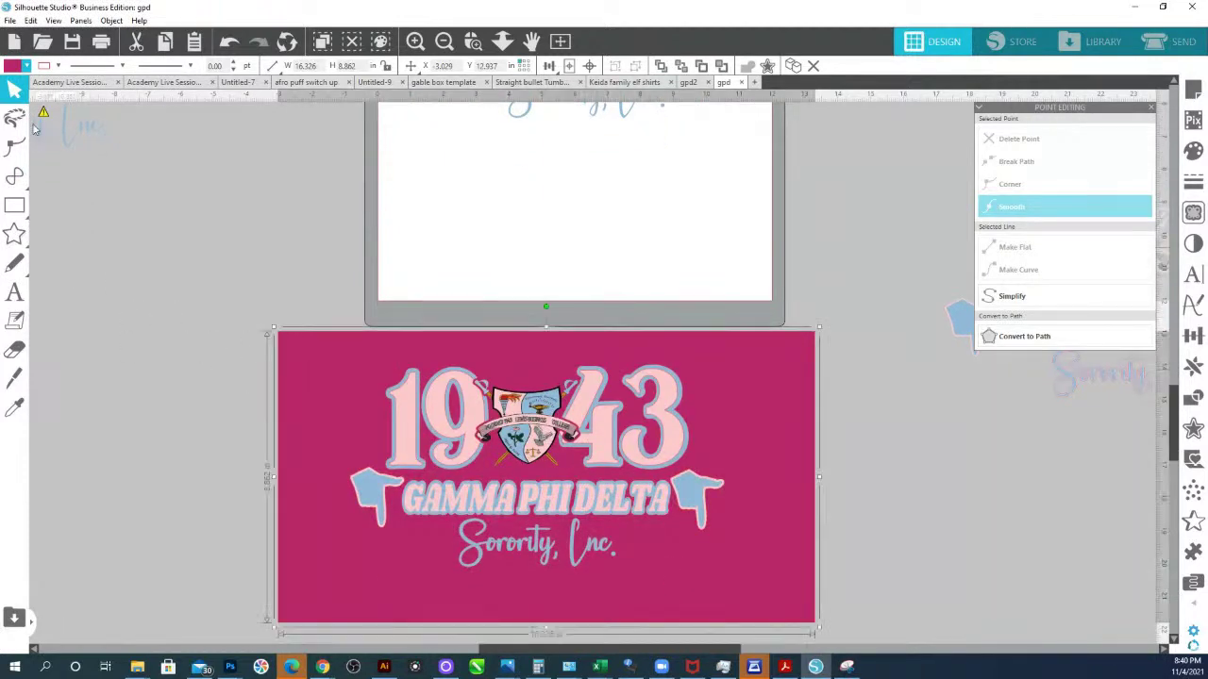
# - Try terracotta, white and brown fill colours on the background rectangle behind the 1943 design
pyautogui.click(15, 68)
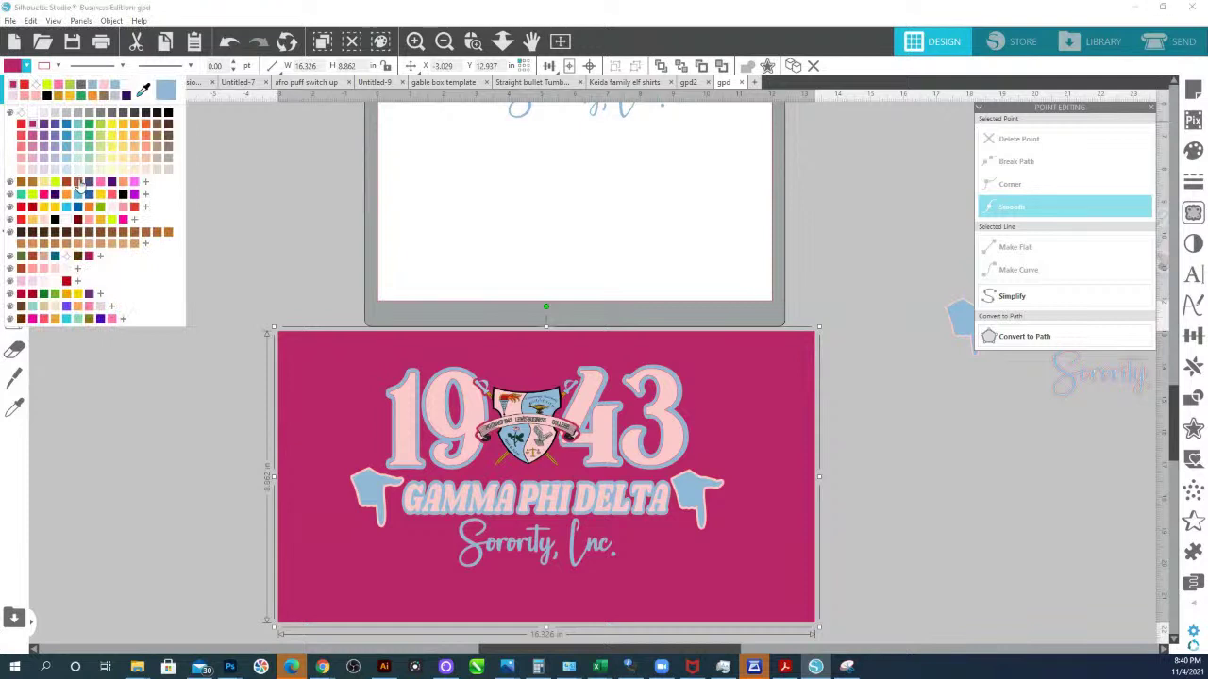
pyautogui.click(77, 185)
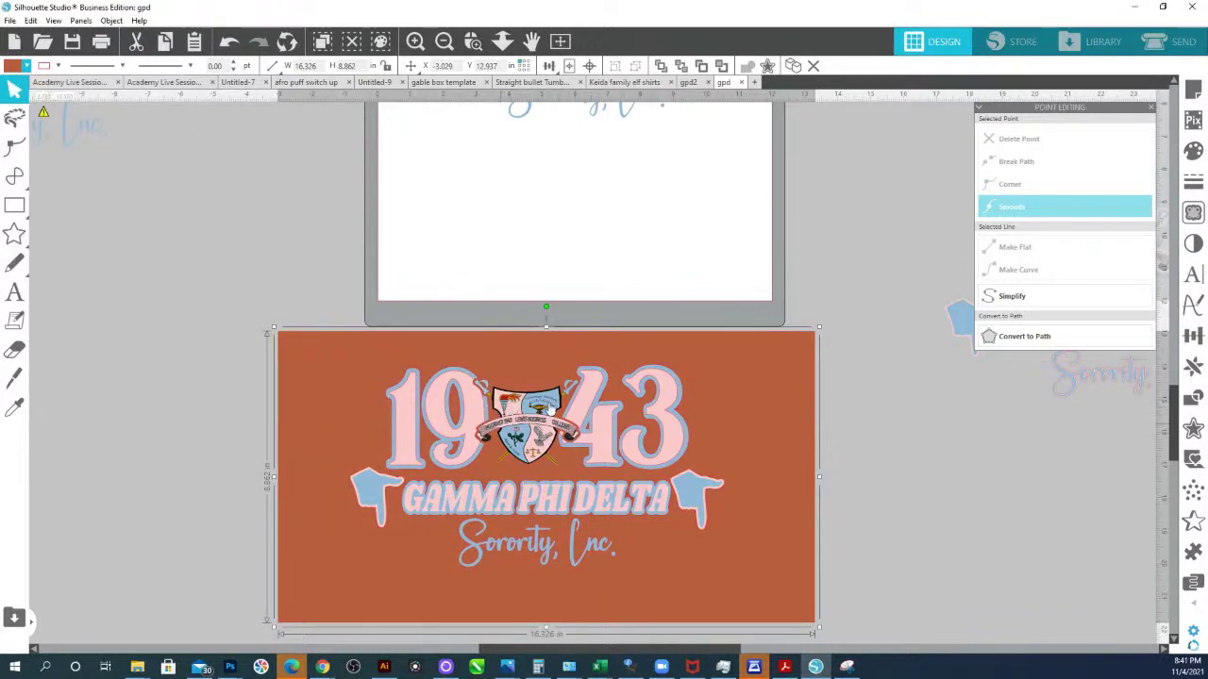
pyautogui.click(15, 67)
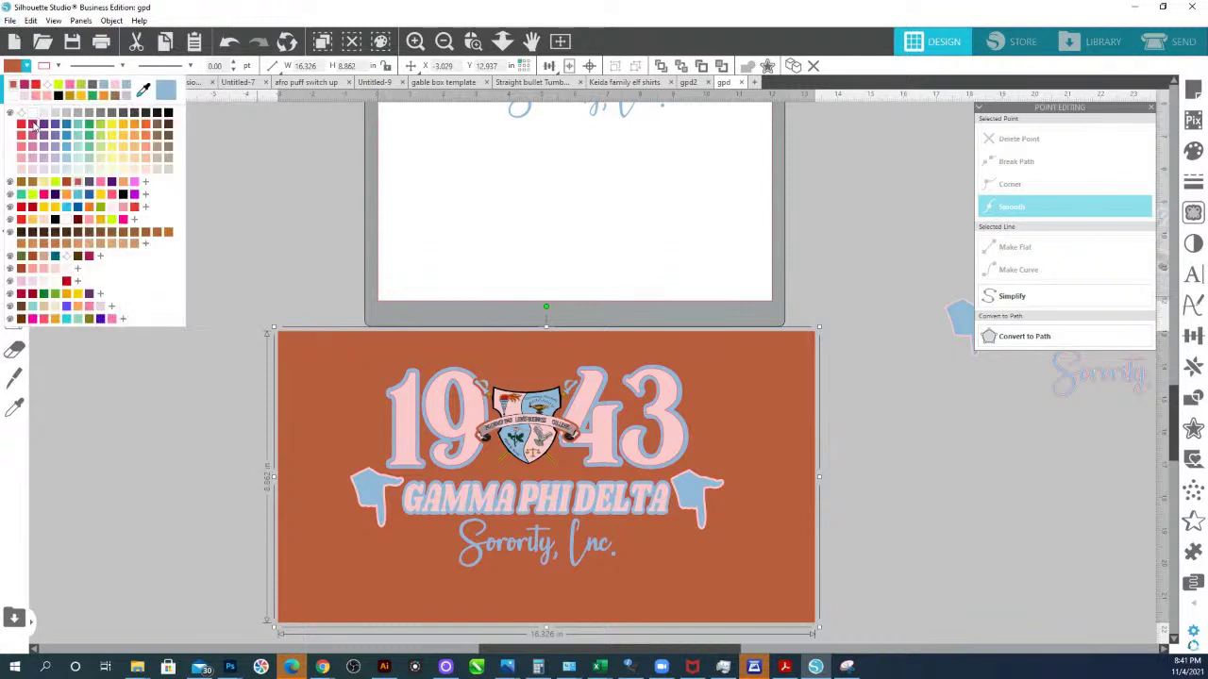
pyautogui.click(33, 114)
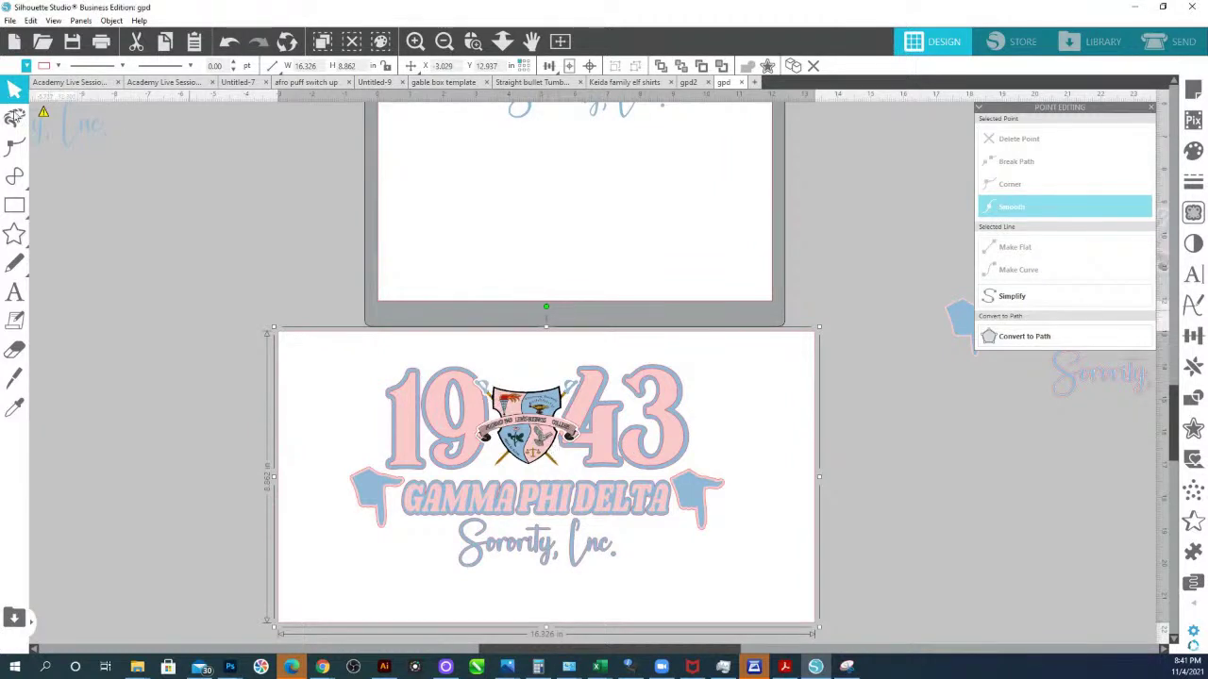
pyautogui.click(27, 66)
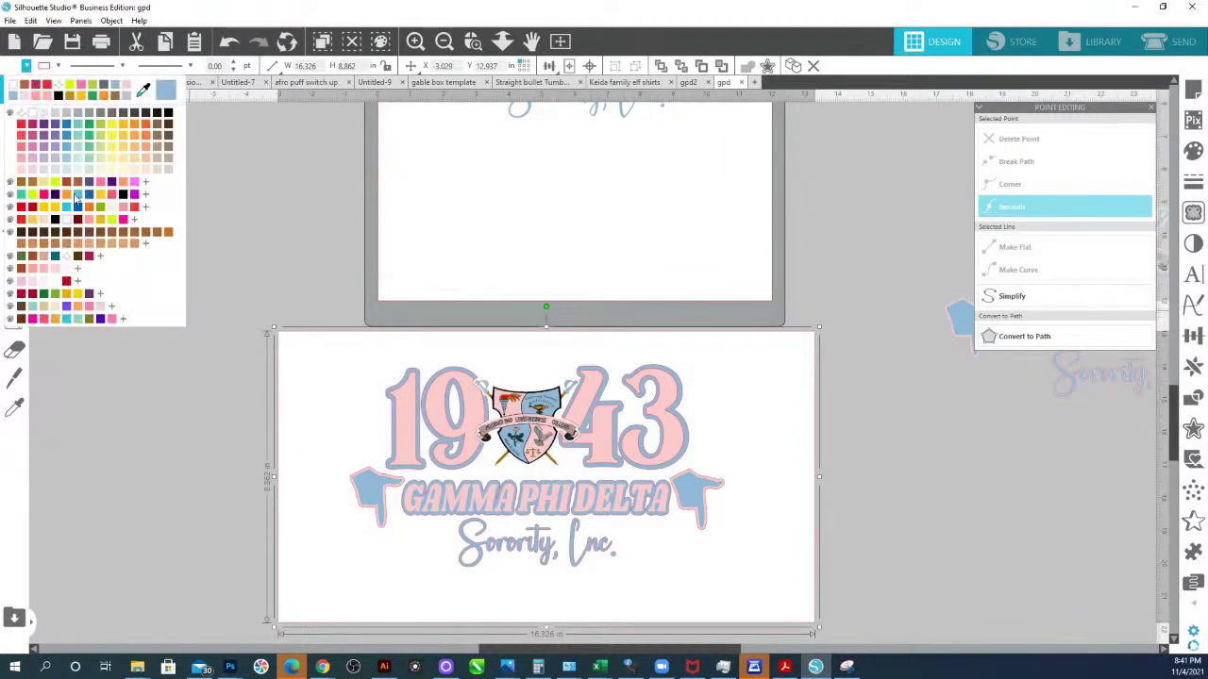
pyautogui.click(97, 258)
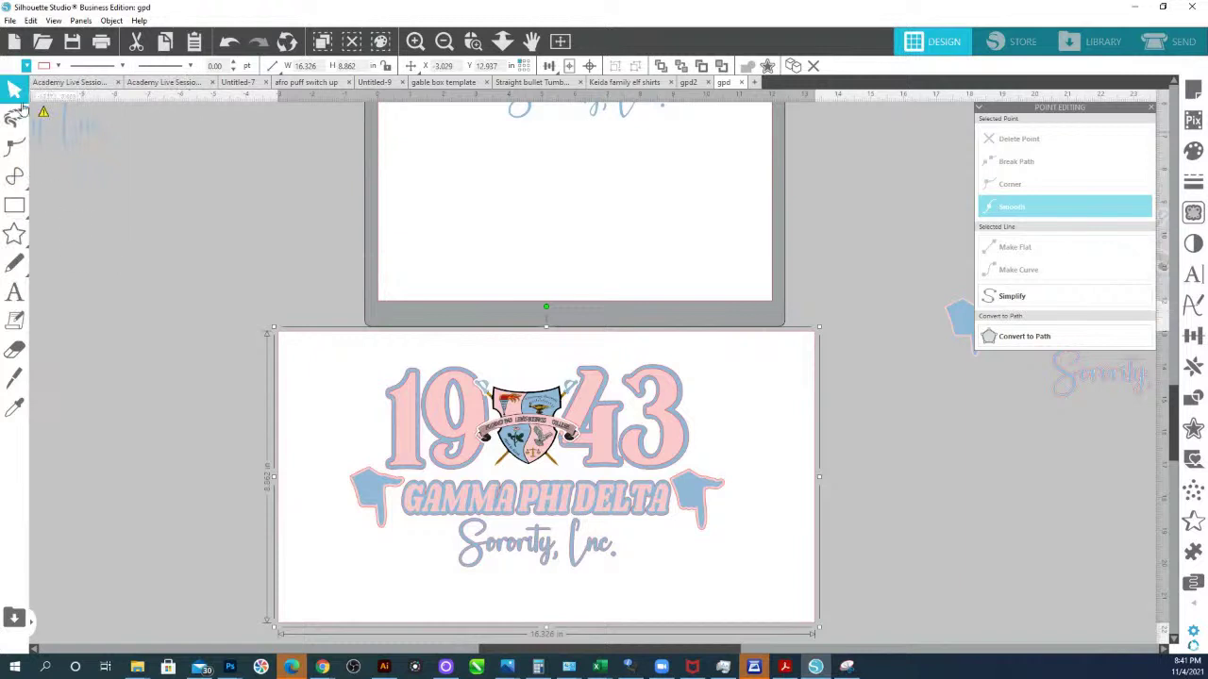
pyautogui.click(24, 67)
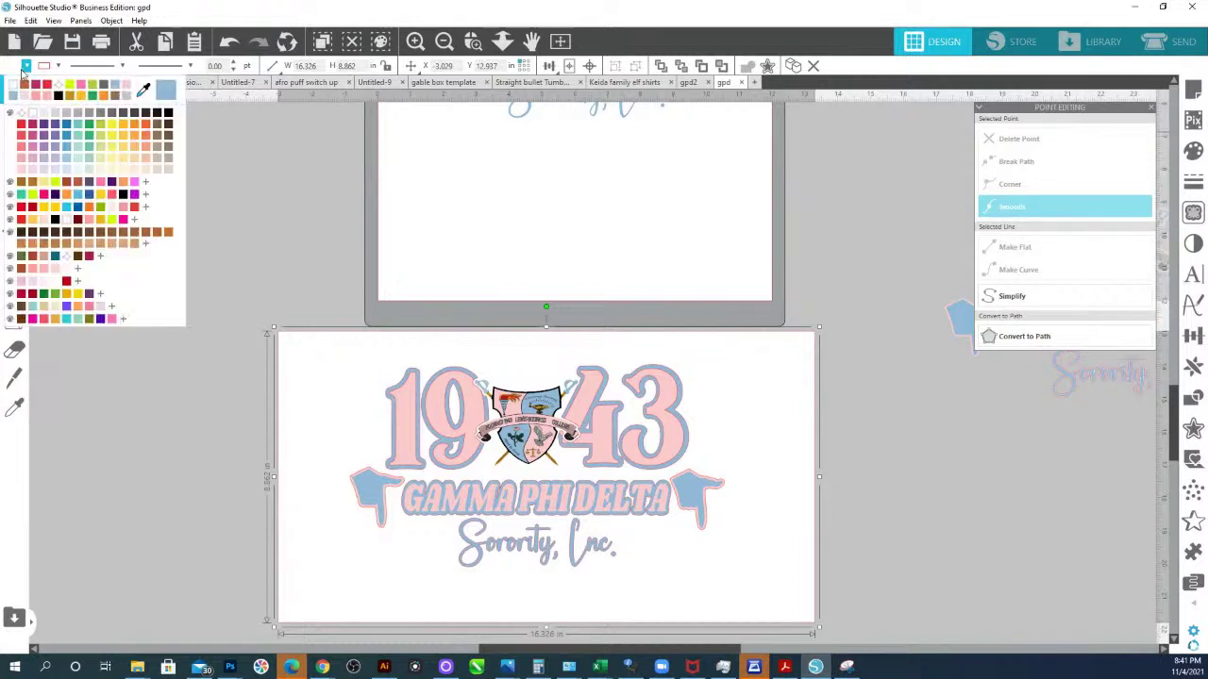
pyautogui.click(100, 236)
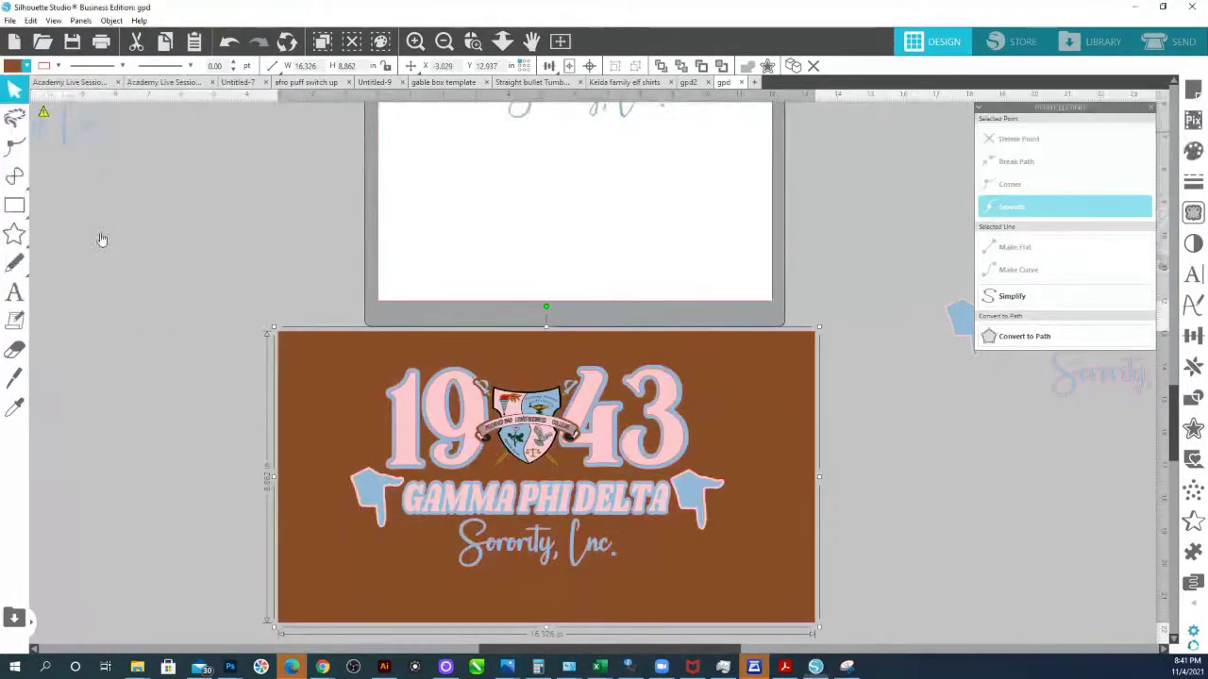
# - Fill the background rectangle with black, and set the default fill to transparent with nothing selected
pyautogui.click(25, 67)
pyautogui.click(81, 107)
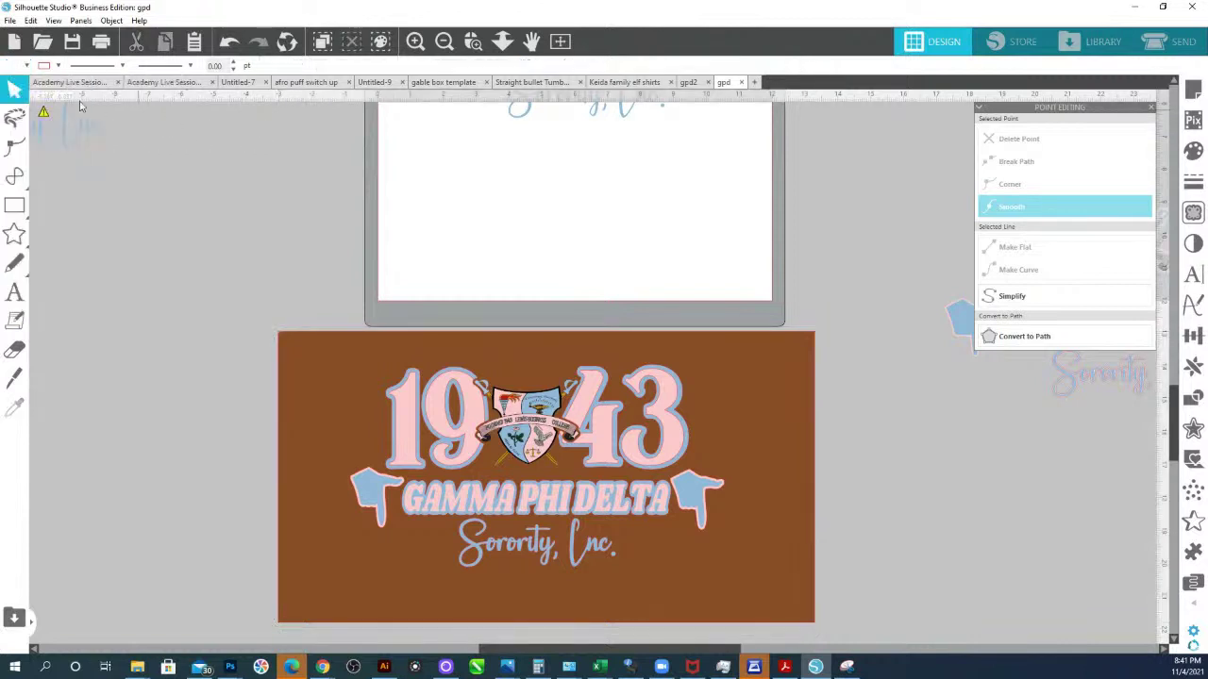
pyautogui.click(25, 66)
pyautogui.click(169, 113)
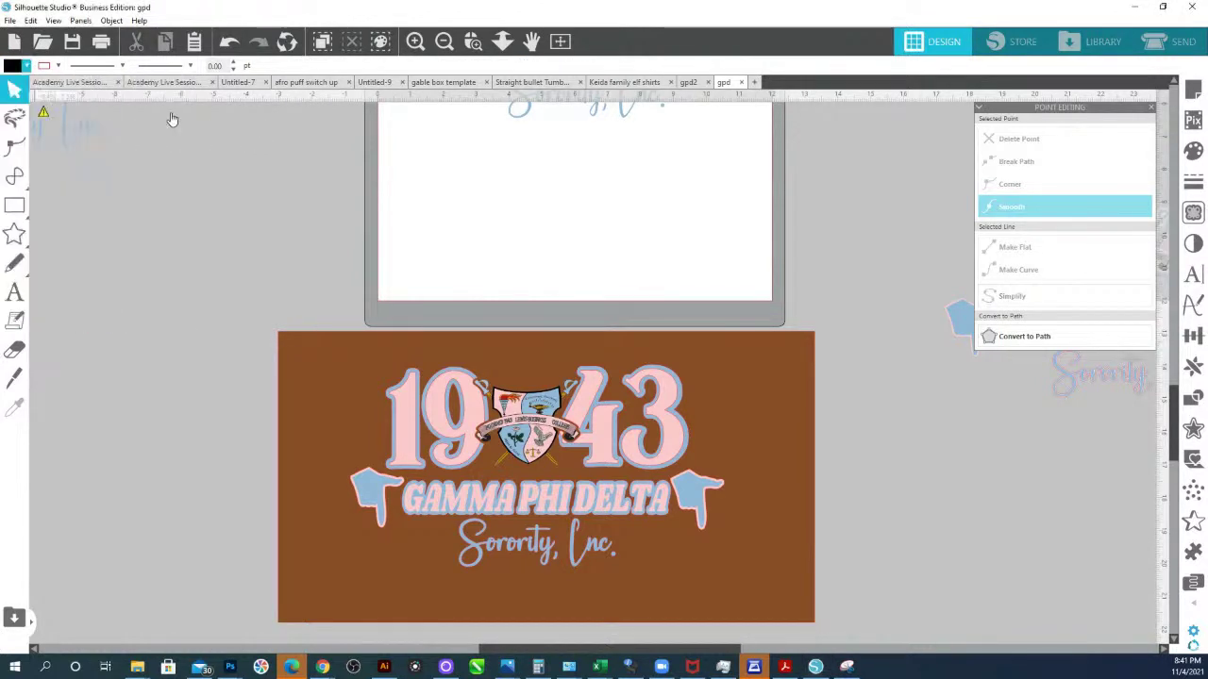
pyautogui.click(354, 361)
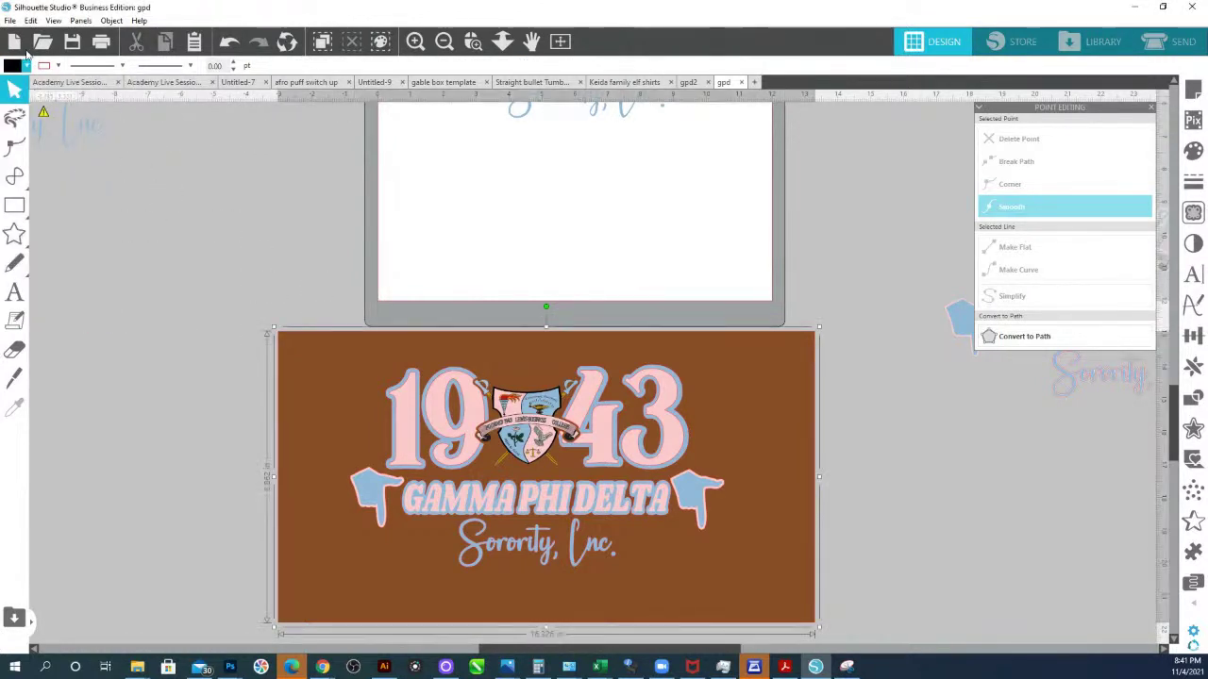
pyautogui.click(26, 66)
pyautogui.click(168, 113)
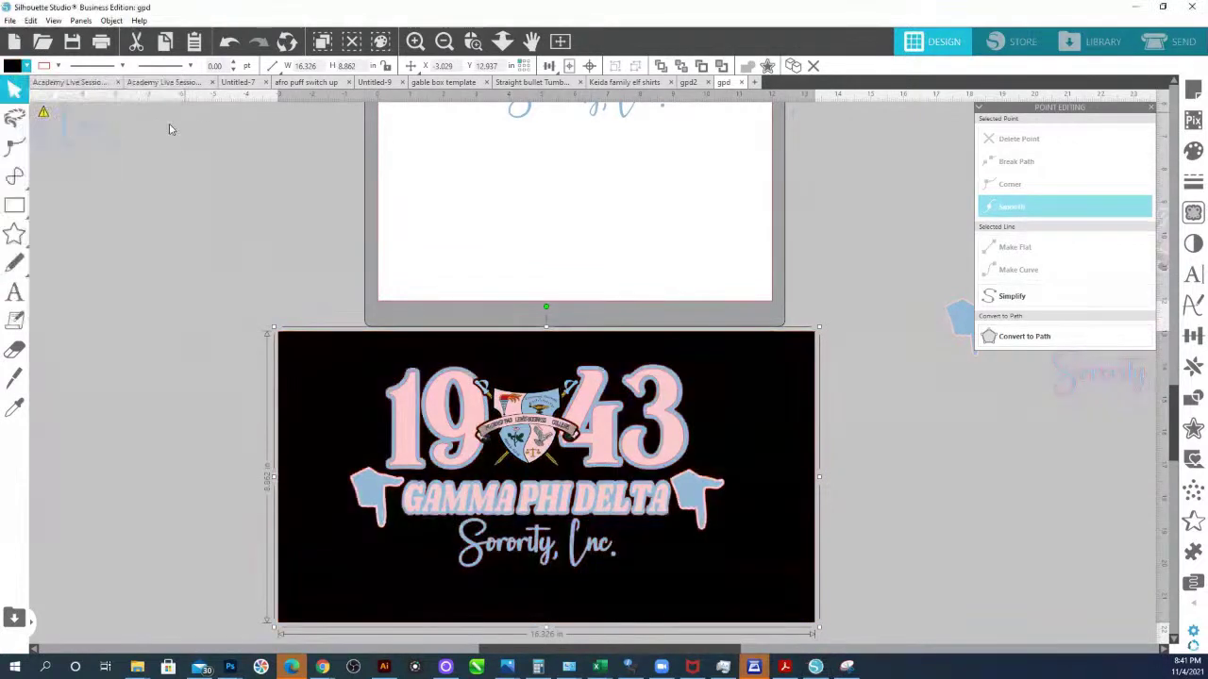
pyautogui.click(223, 240)
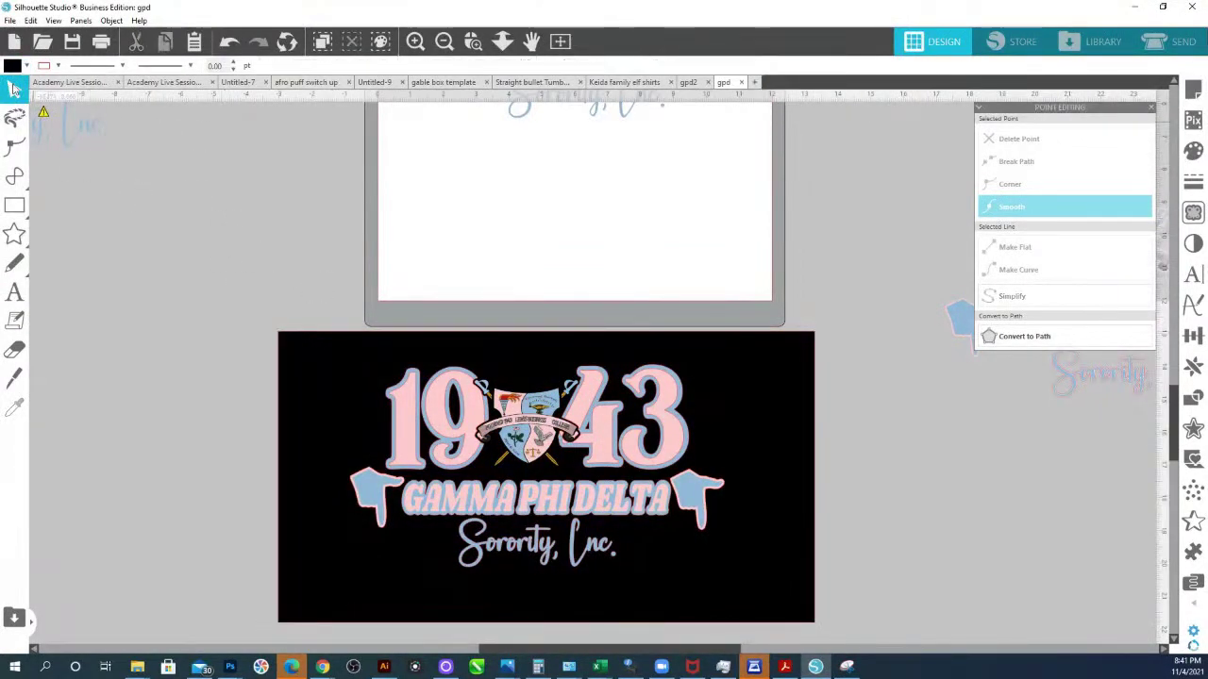
pyautogui.click(27, 66)
pyautogui.click(22, 114)
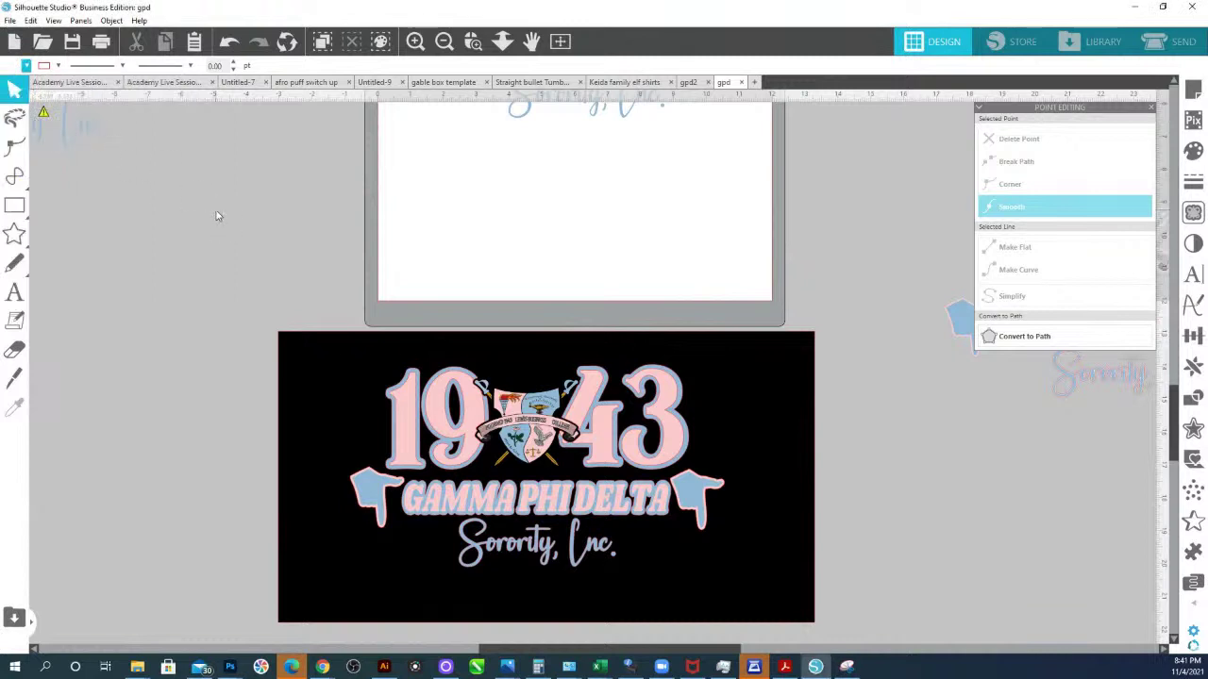
# - Remove the line colour from the black rectangle and the 1943 design, and move the rectangle aside
pyautogui.moveTo(224, 357); pyautogui.dragTo(714, 547)
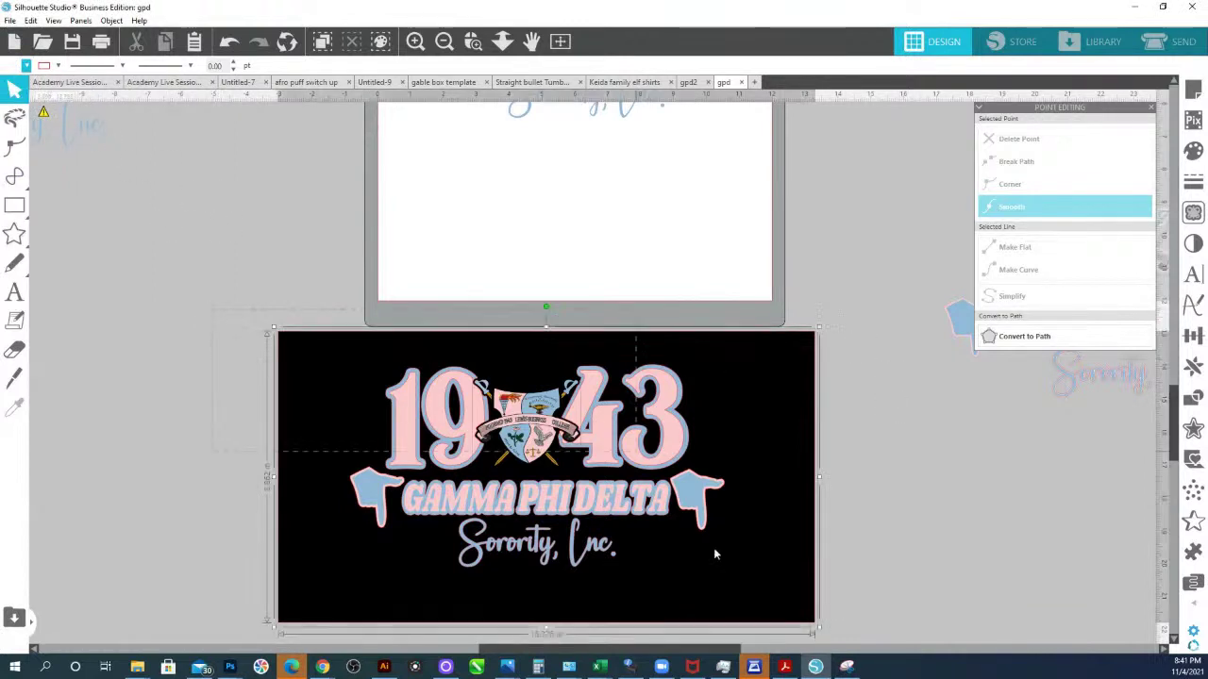
pyautogui.scroll(-1, 713, 547)
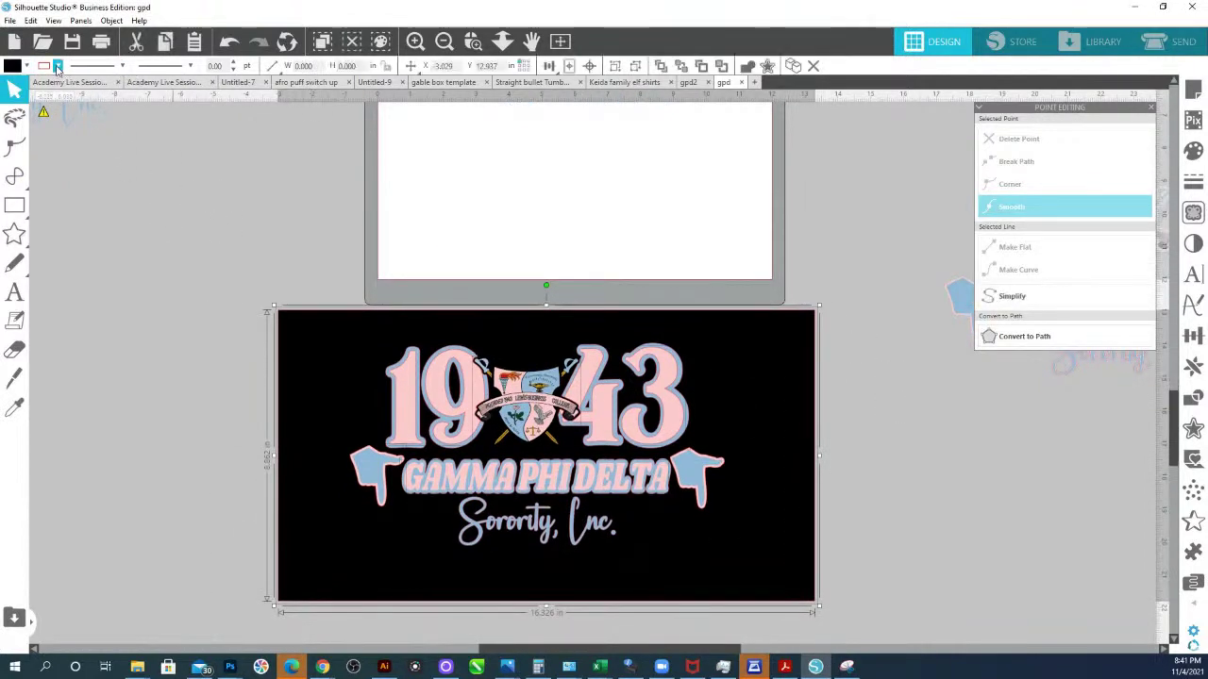
pyautogui.click(57, 65)
pyautogui.click(54, 114)
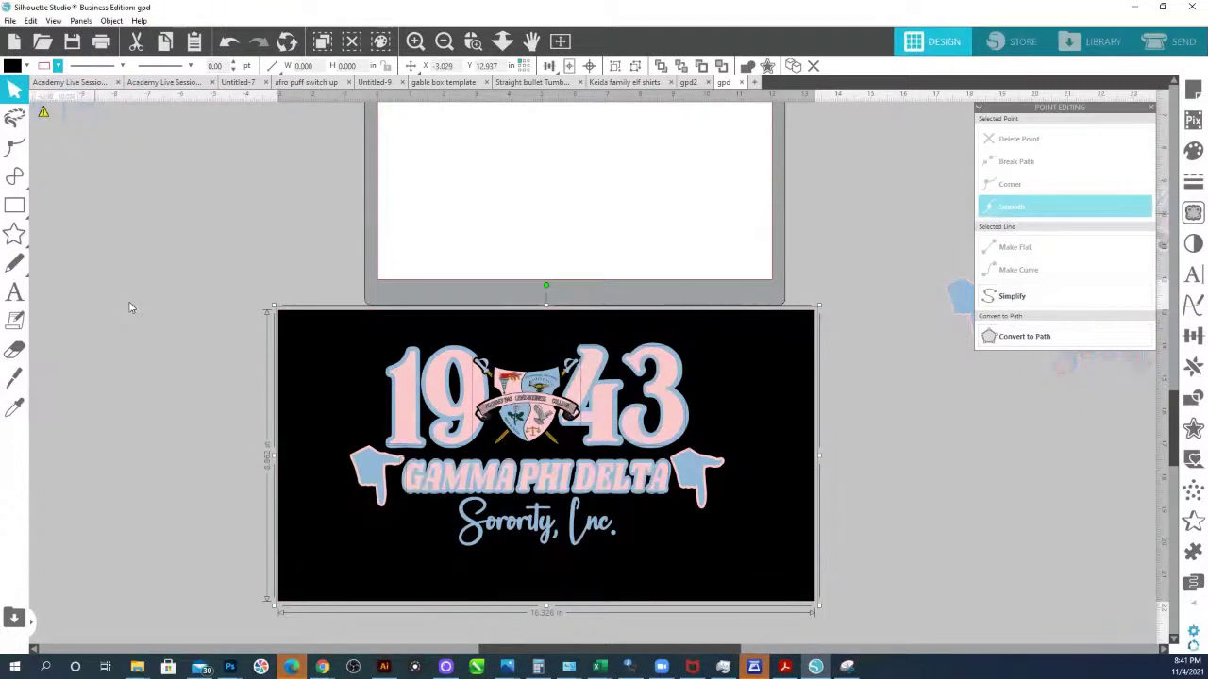
pyautogui.click(131, 307)
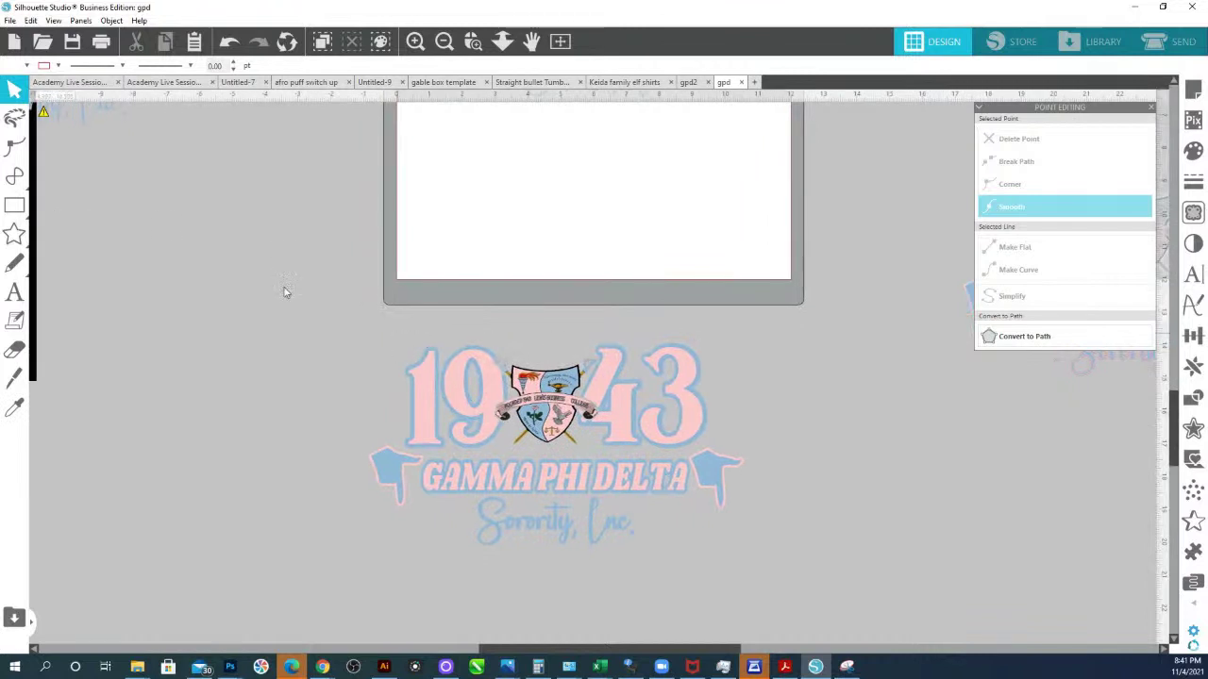
pyautogui.click(538, 394)
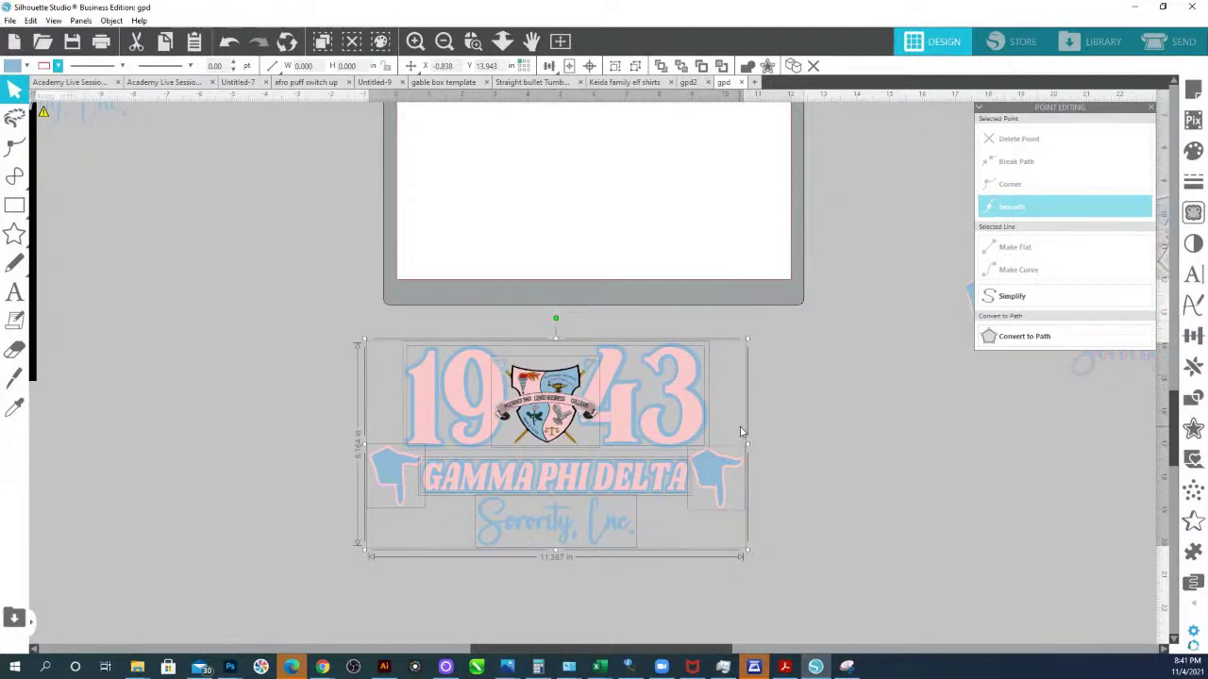
pyautogui.click(884, 523)
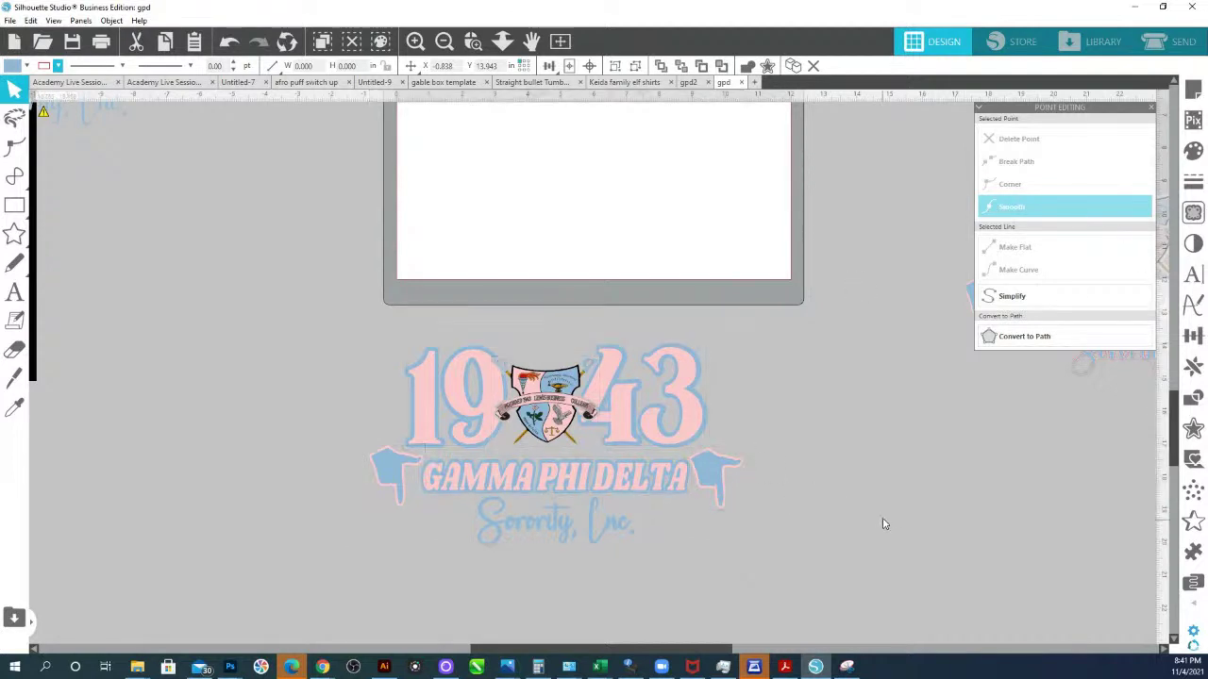
pyautogui.click(708, 427)
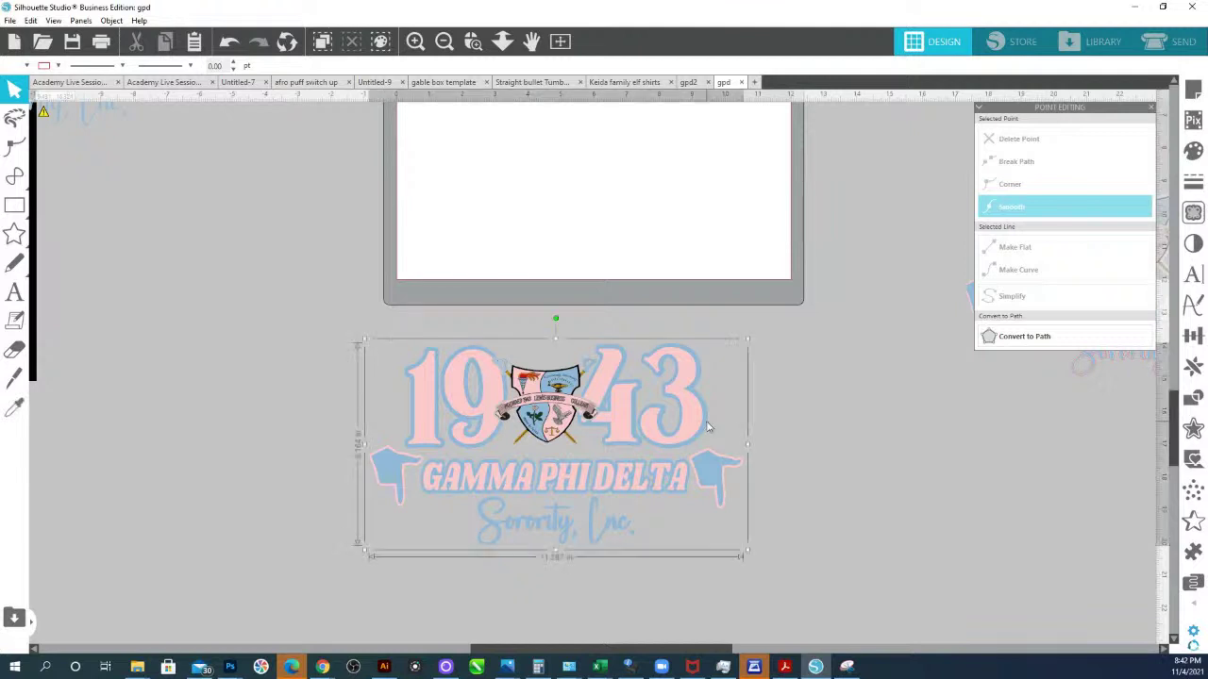
pyautogui.moveTo(709, 427); pyautogui.dragTo(710, 426)
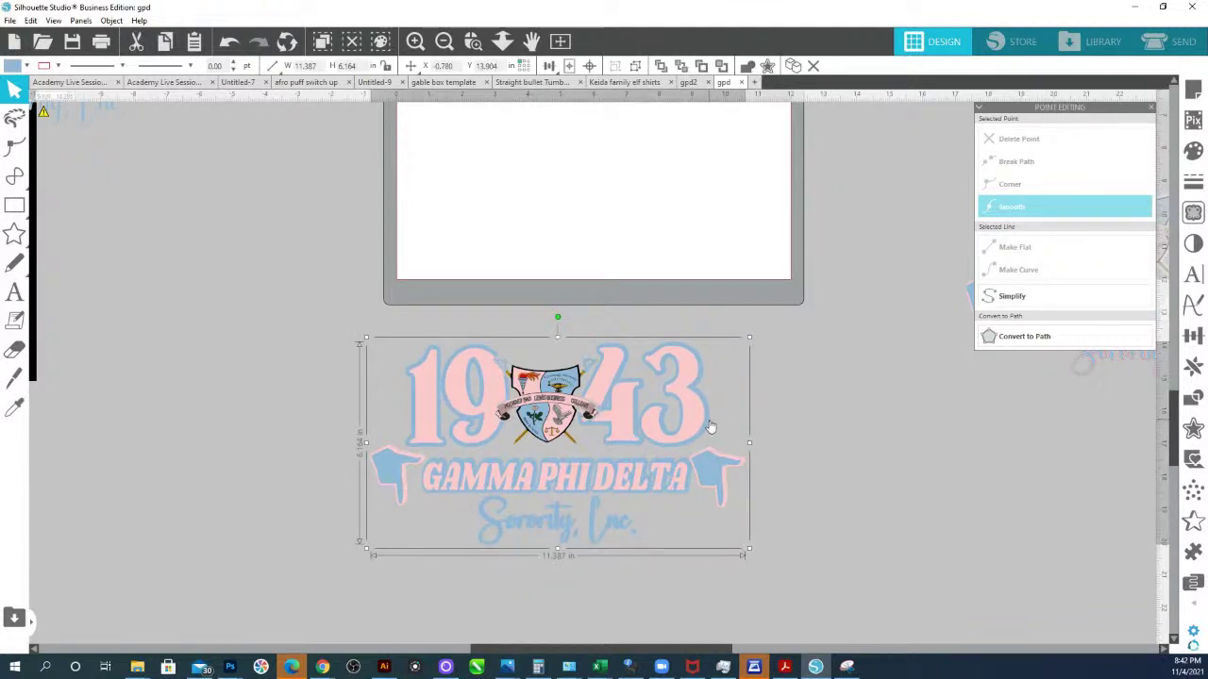
pyautogui.hotkey('ctrl', 'z')
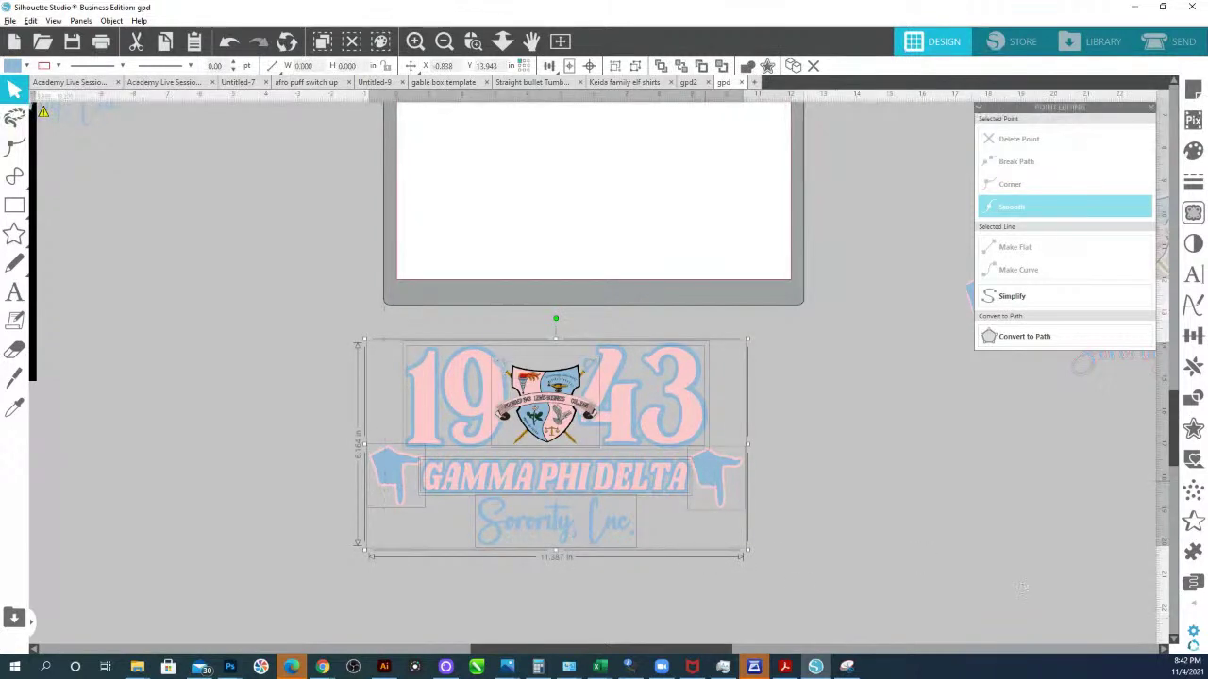
# - Duplicate the 1943 design, group the copy and place it in the empty area below and to the right of the original
pyautogui.hotkey('ctrl', 'd')
pyautogui.moveTo(1022, 588); pyautogui.dragTo(987, 635)
pyautogui.rightClick(1074, 568)
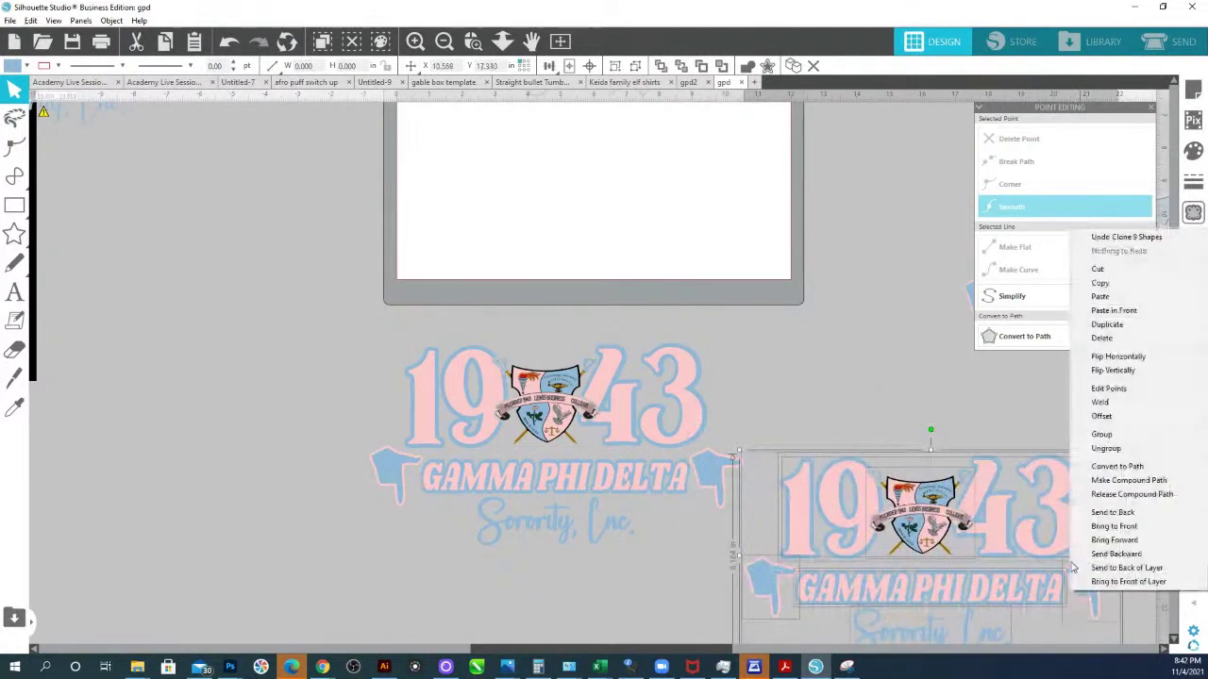
pyautogui.click(1101, 434)
pyautogui.press('Delete')
pyautogui.scroll(-2, 776, 344)
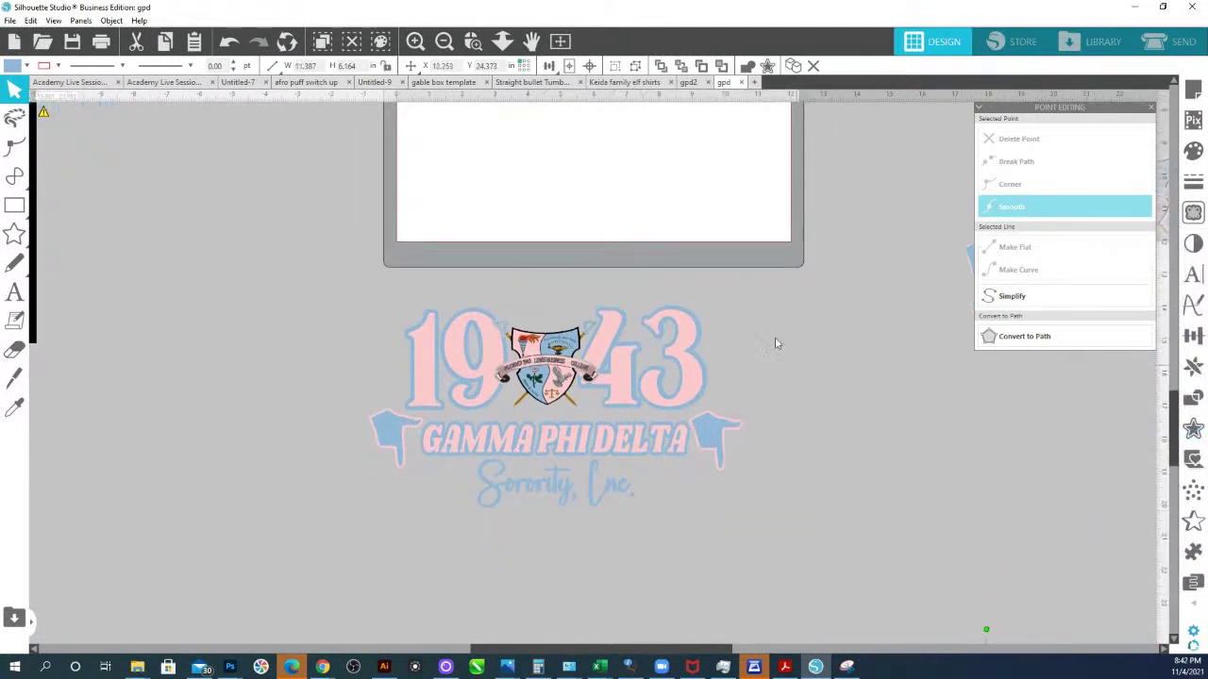
# - Select the whole original 1943 design and start a rounded-corner offset around it with a distance of 0.075 in
pyautogui.click(684, 309)
pyautogui.moveTo(684, 309); pyautogui.dragTo(322, 482)
pyautogui.press('Escape')
pyautogui.moveTo(277, 272); pyautogui.dragTo(752, 521)
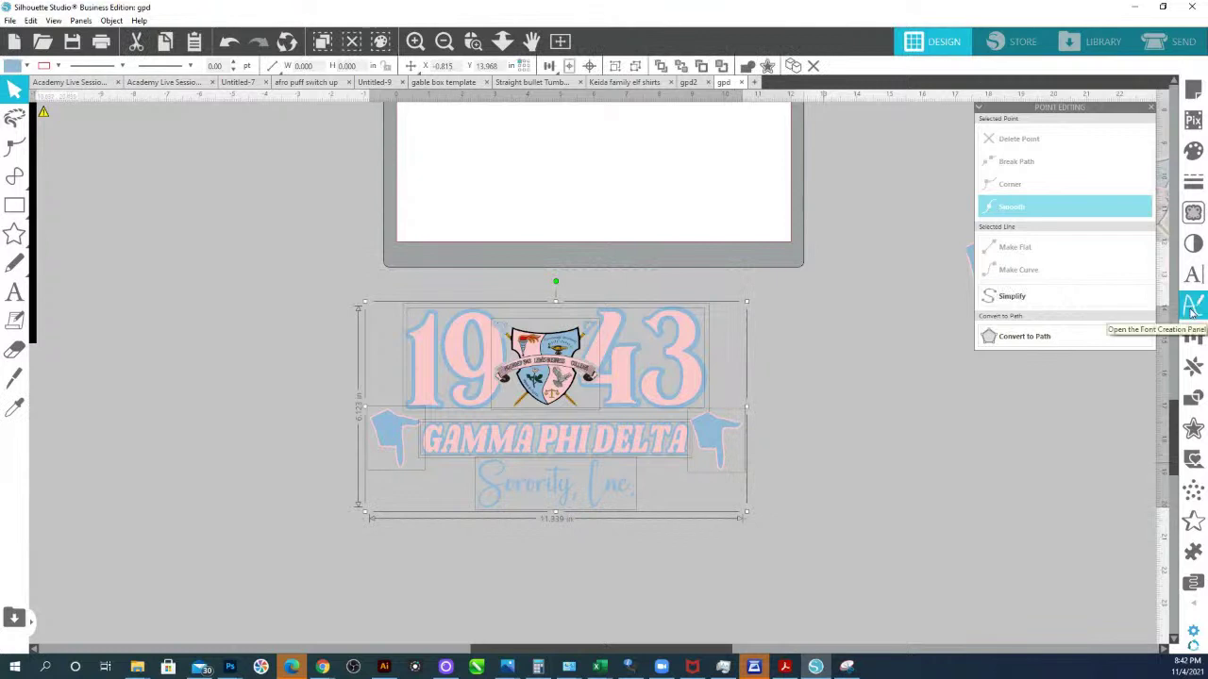
pyautogui.click(1193, 428)
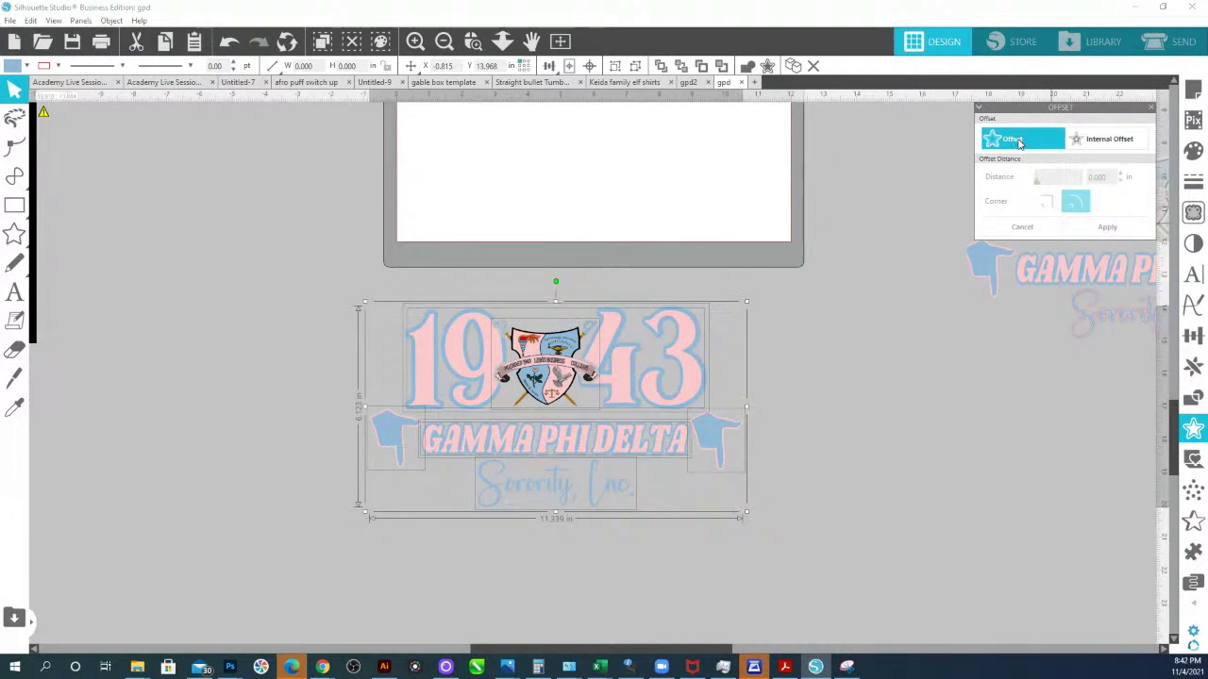
pyautogui.click(1015, 141)
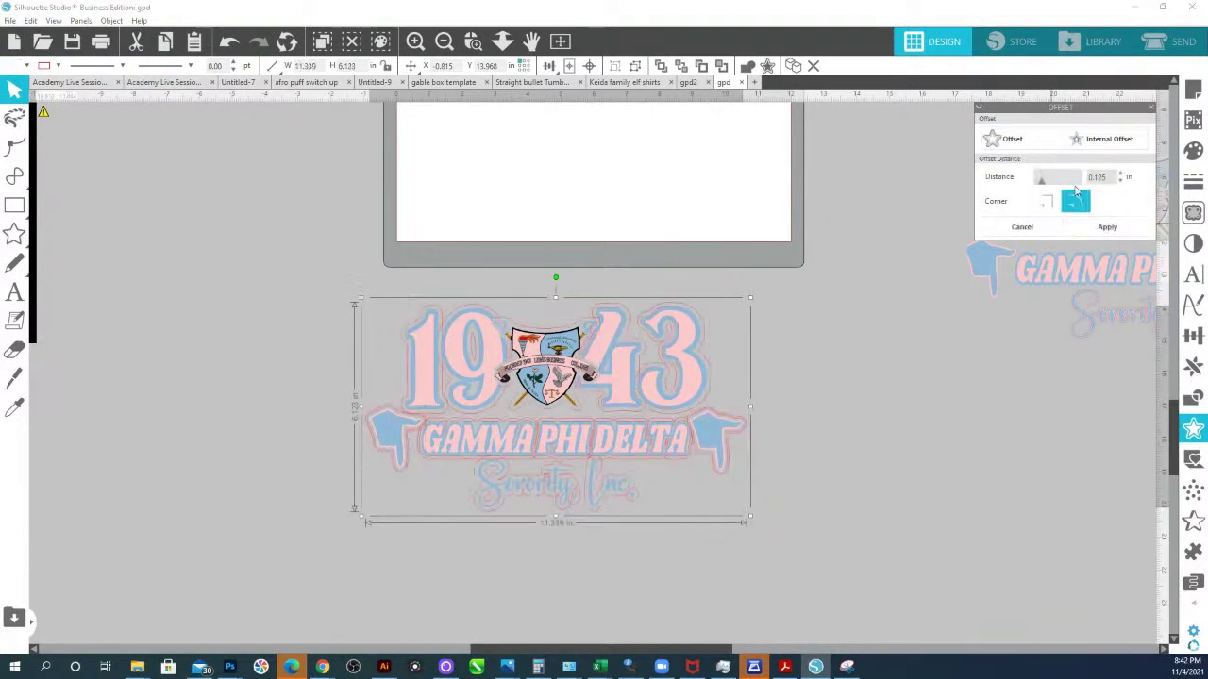
pyautogui.moveTo(1110, 176); pyautogui.dragTo(1069, 175)
pyautogui.write('075')
pyautogui.press('Return')
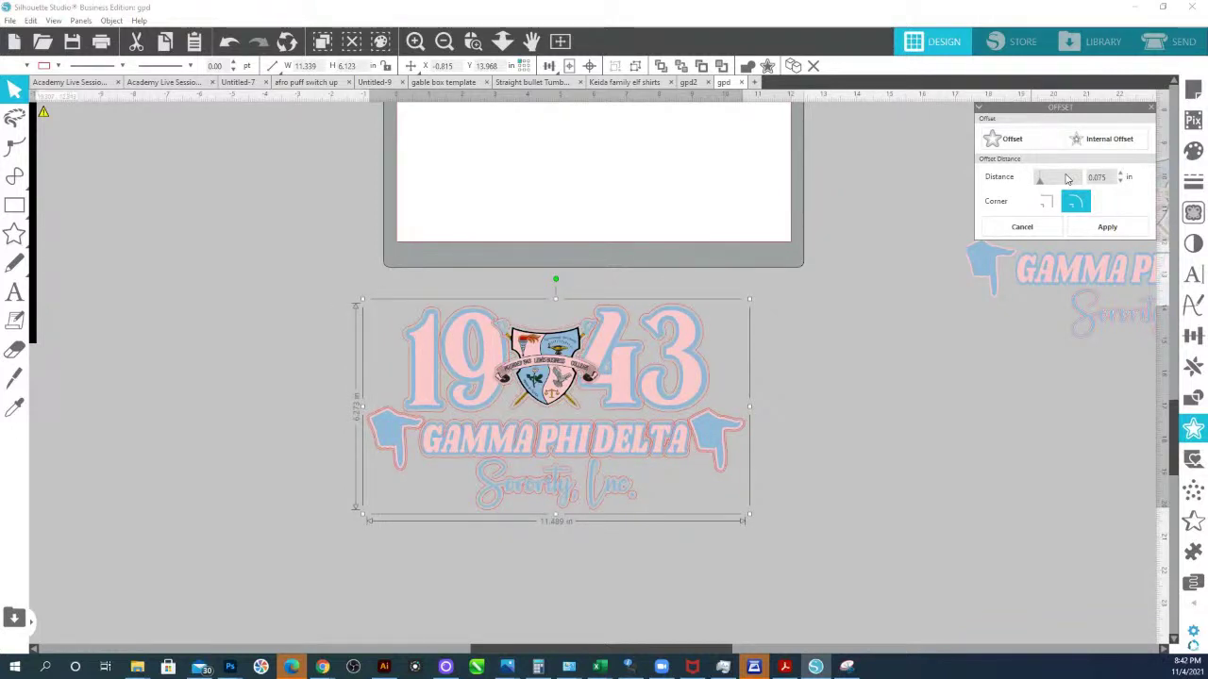
# - Set the offset distance around the 1943 design to 0.1 in and apply it
pyautogui.press('BackSpace')
pyautogui.press('BackSpace')
pyautogui.write('5')
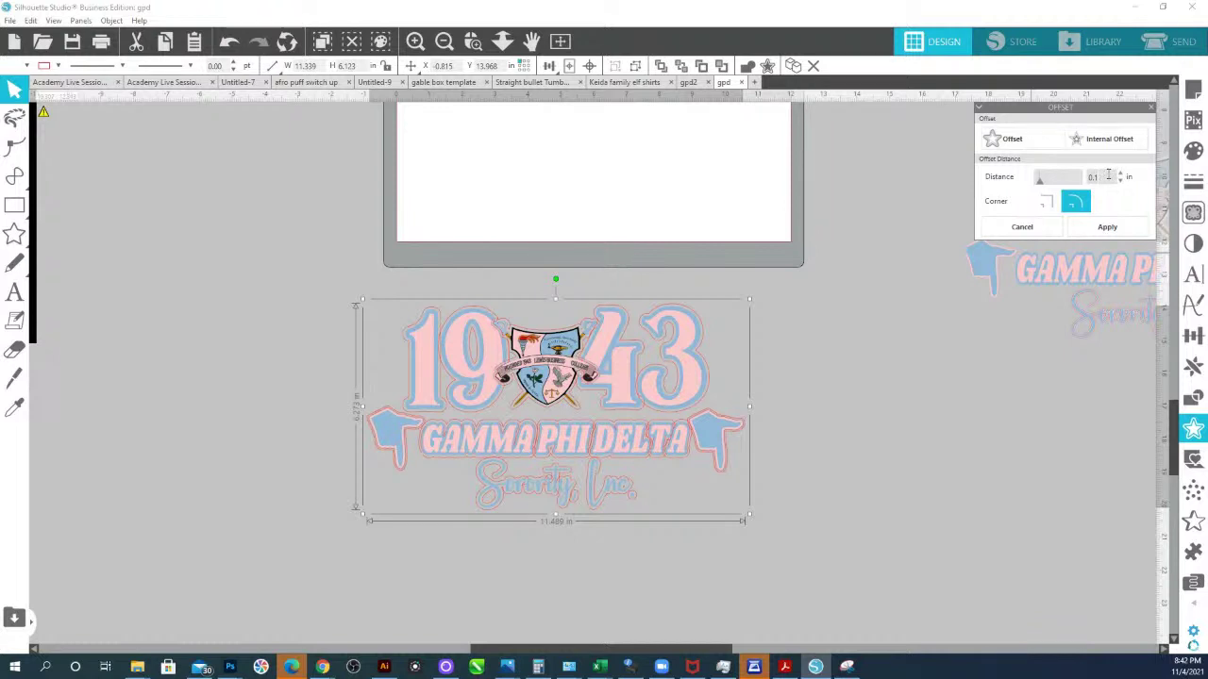
pyautogui.press('Return')
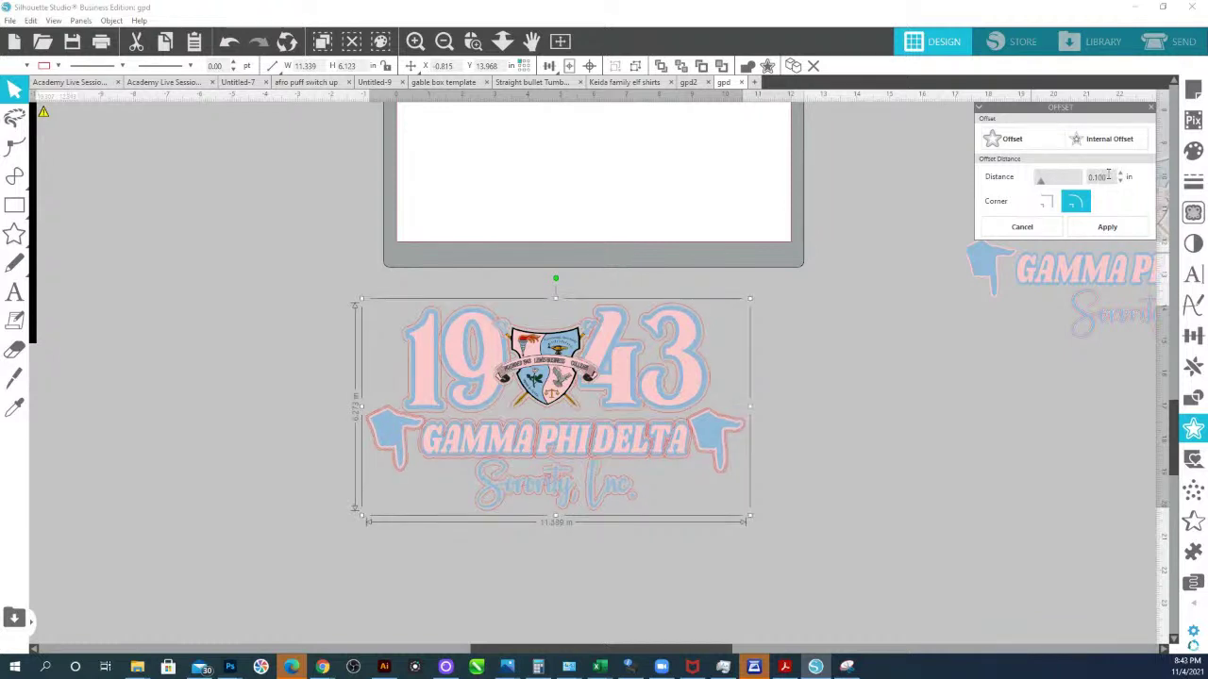
pyautogui.click(1107, 227)
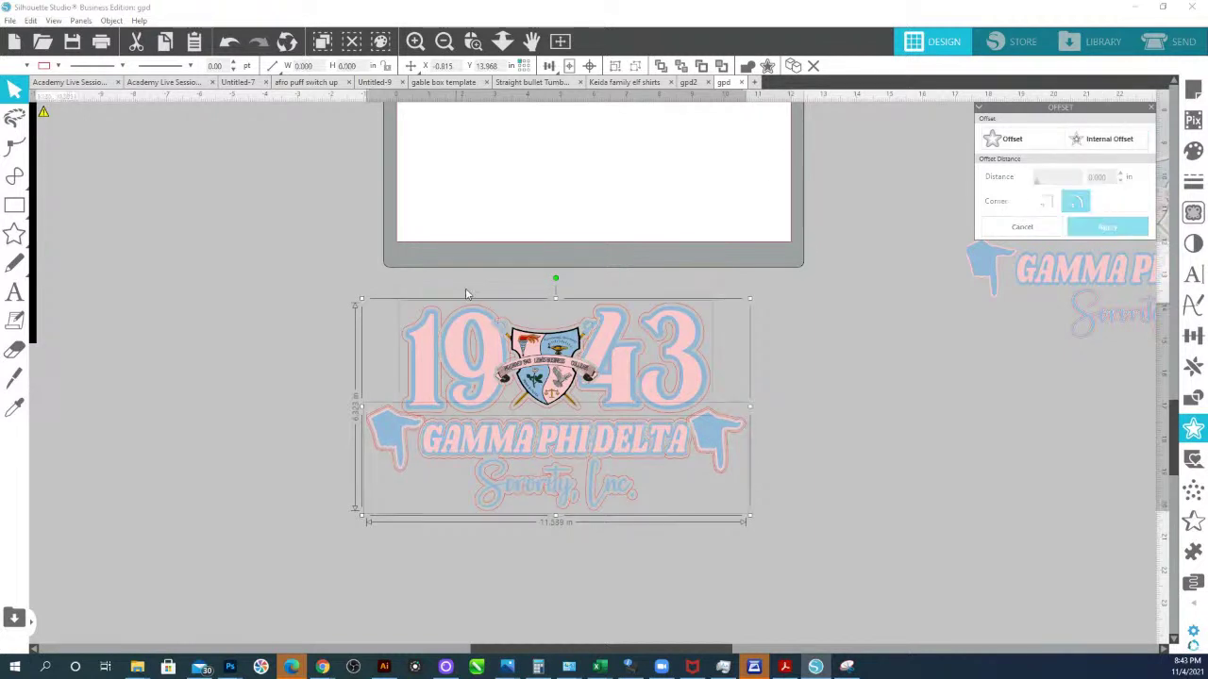
# - Fill the new offset with white and no line colour, and place the black rectangle behind the design
pyautogui.click(45, 65)
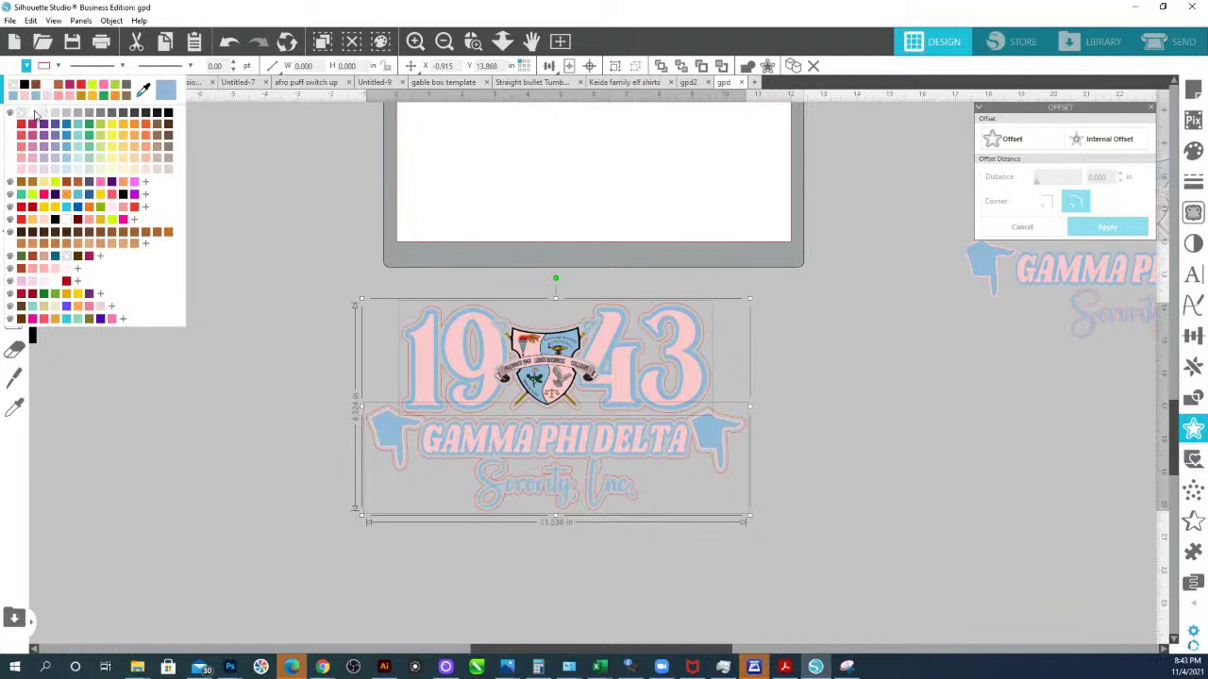
pyautogui.click(35, 114)
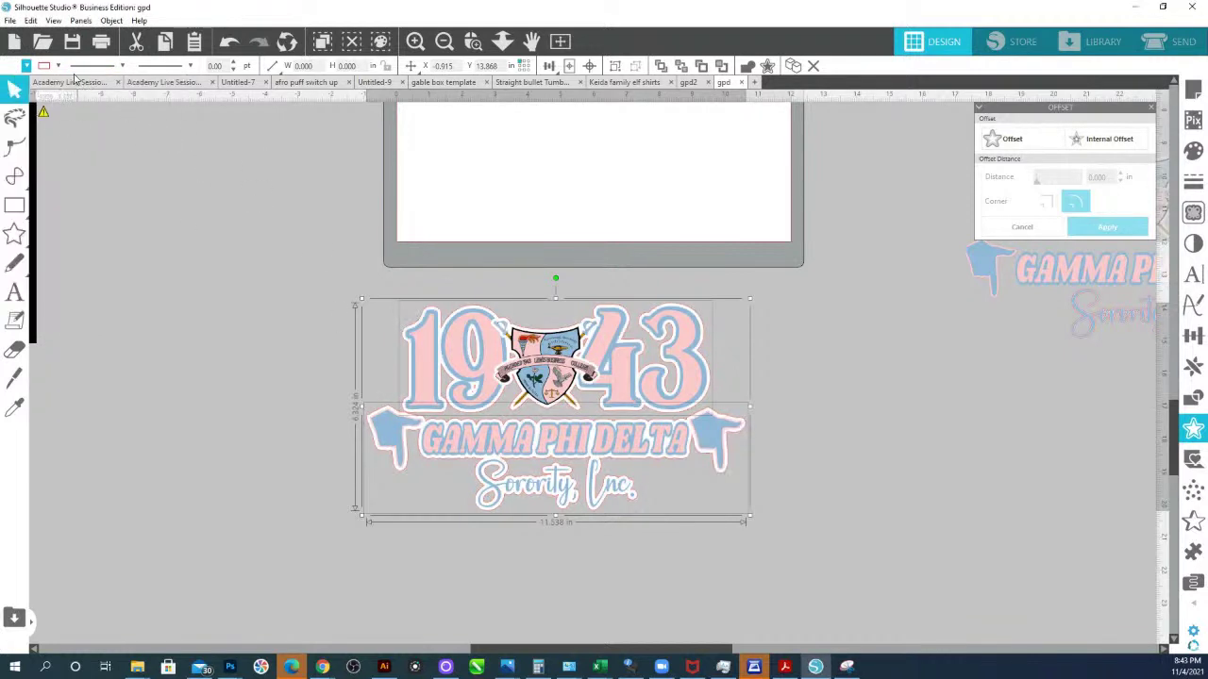
pyautogui.click(58, 66)
pyautogui.click(54, 115)
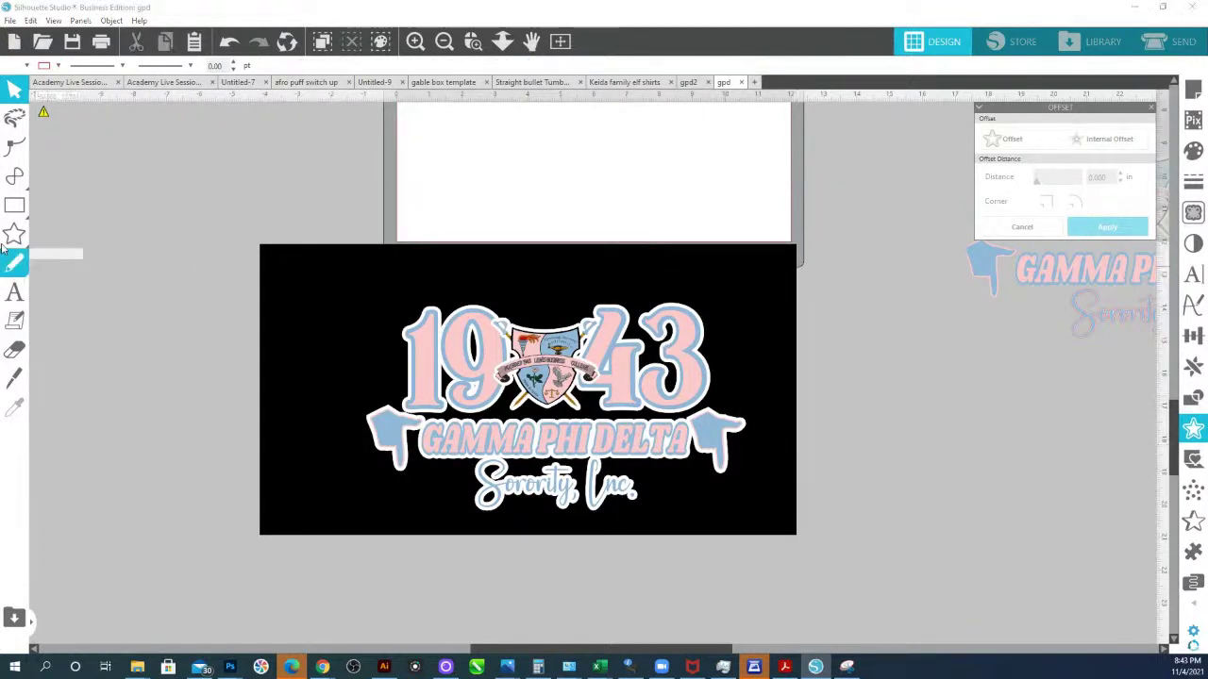
# - Try light blue, purple, dark purple and pale pink fills on the background rectangle behind the white-outlined 1943 design
pyautogui.click(311, 333)
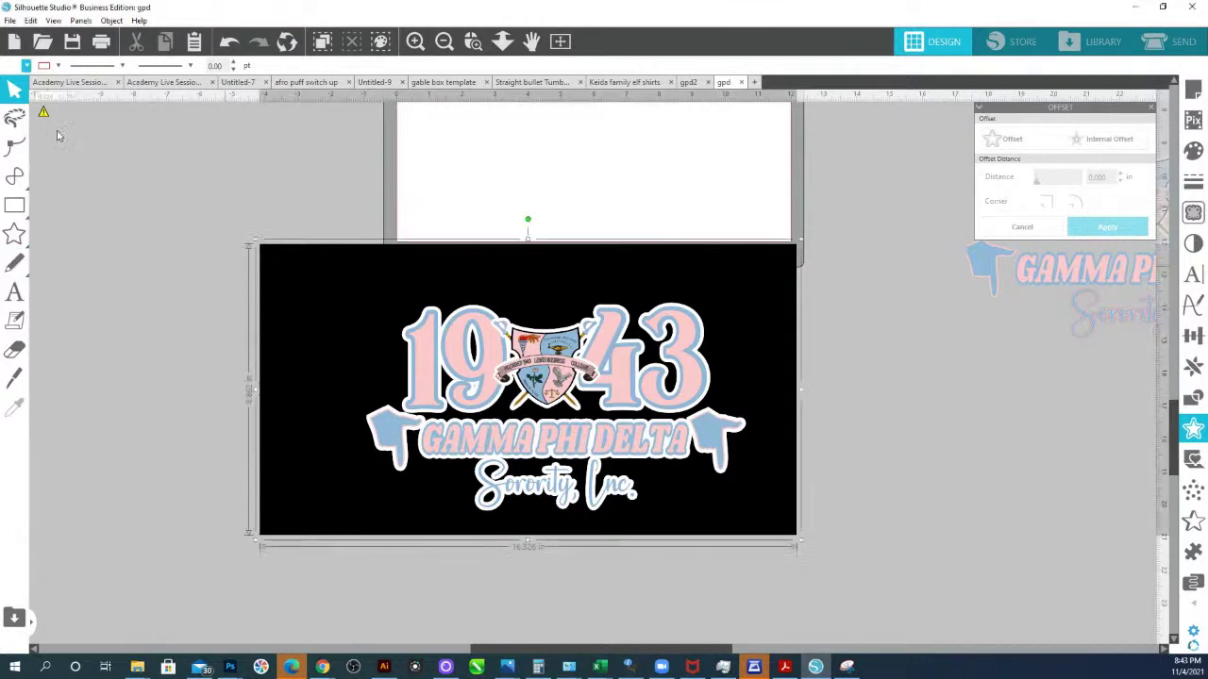
pyautogui.click(13, 66)
pyautogui.click(162, 96)
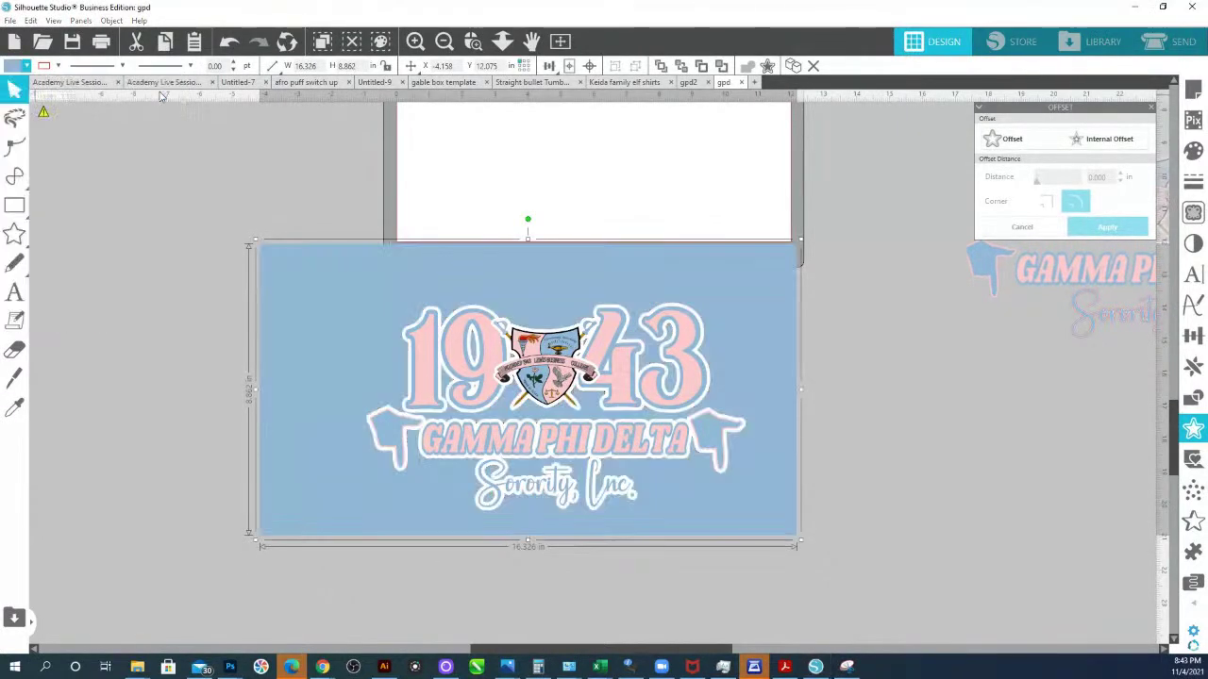
pyautogui.click(13, 66)
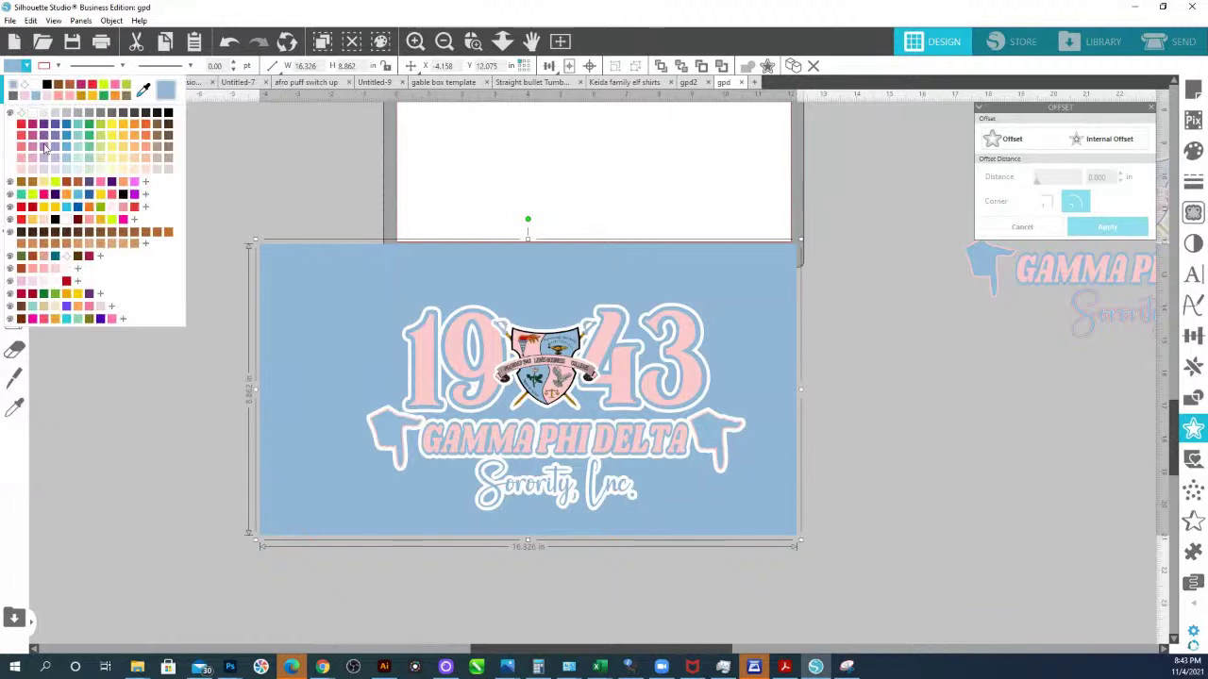
pyautogui.click(176, 96)
pyautogui.click(14, 66)
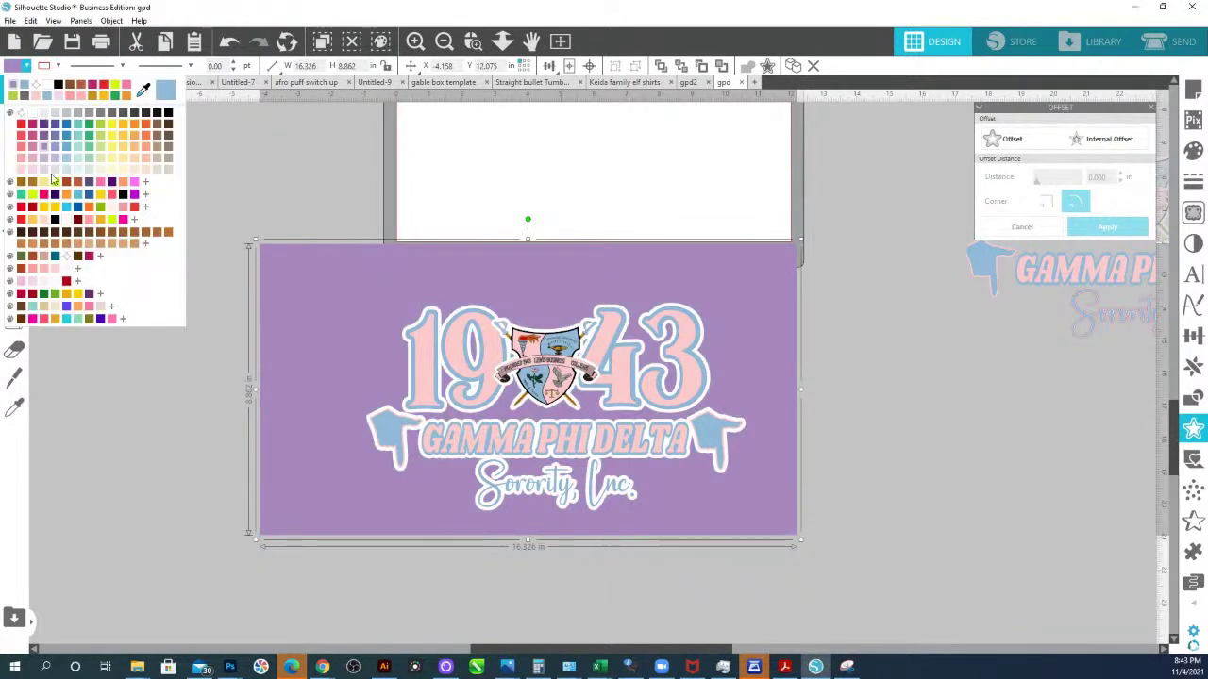
pyautogui.click(54, 181)
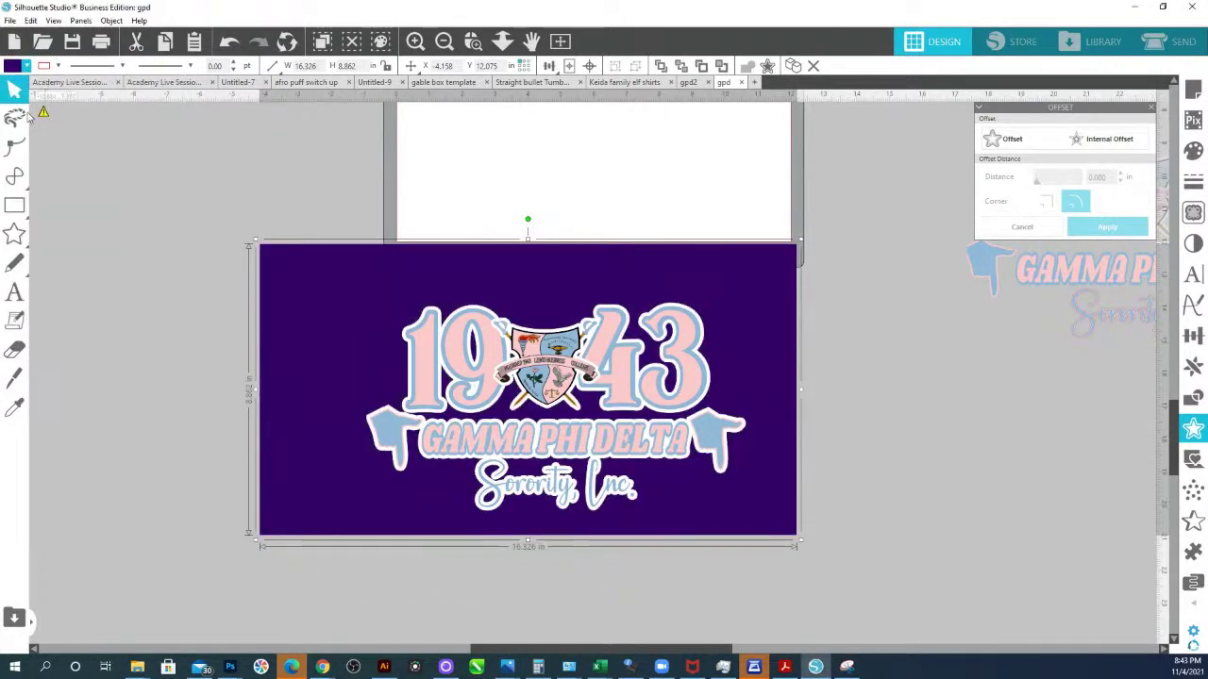
pyautogui.click(14, 66)
pyautogui.click(49, 281)
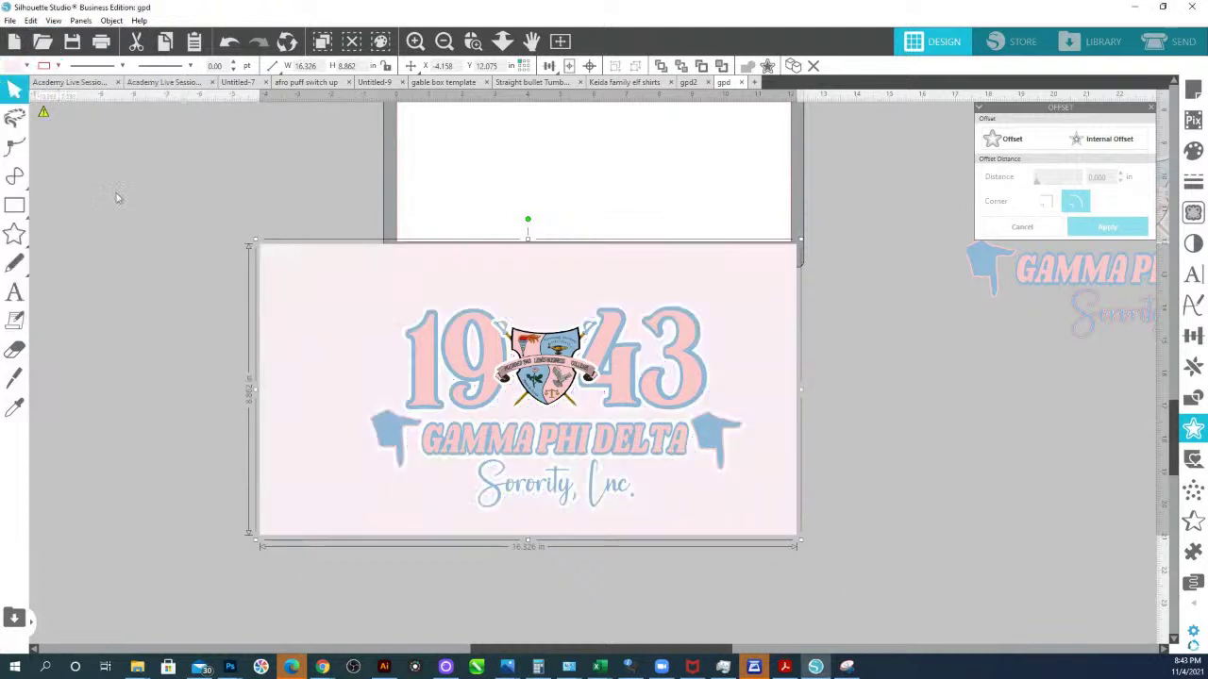
pyautogui.moveTo(696, 513); pyautogui.dragTo(710, 513)
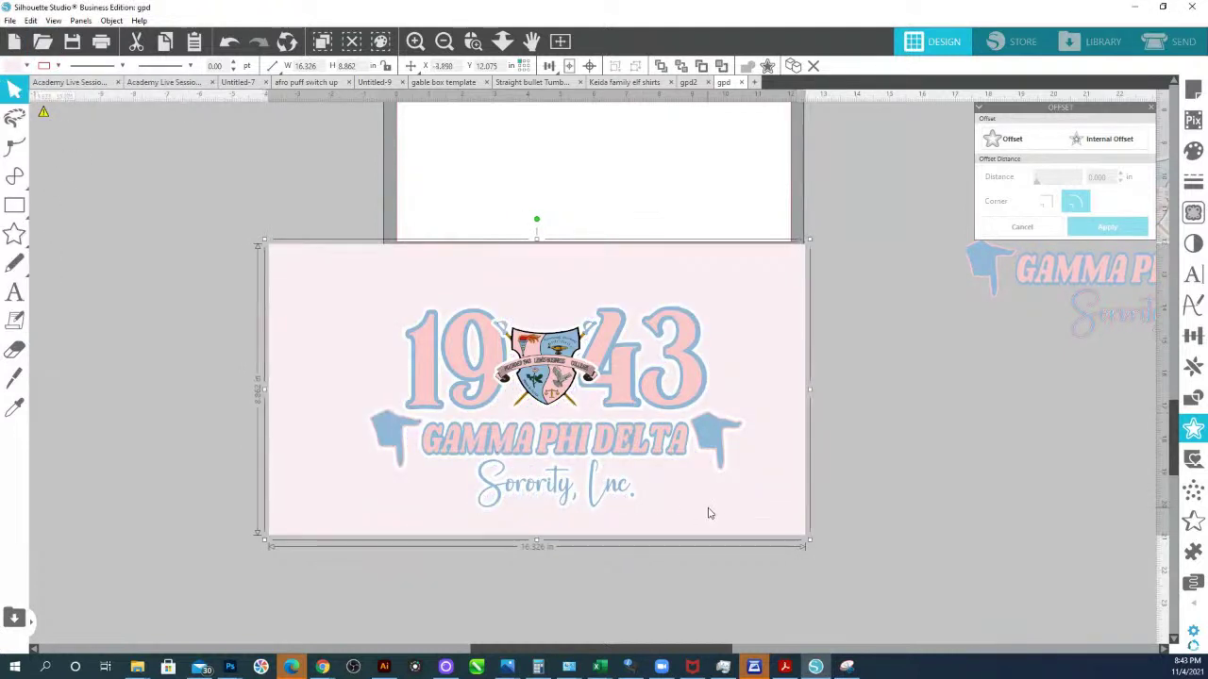
# - Fill the background rectangle with medium grey and move it away to the left of the 1943 design
pyautogui.click(27, 66)
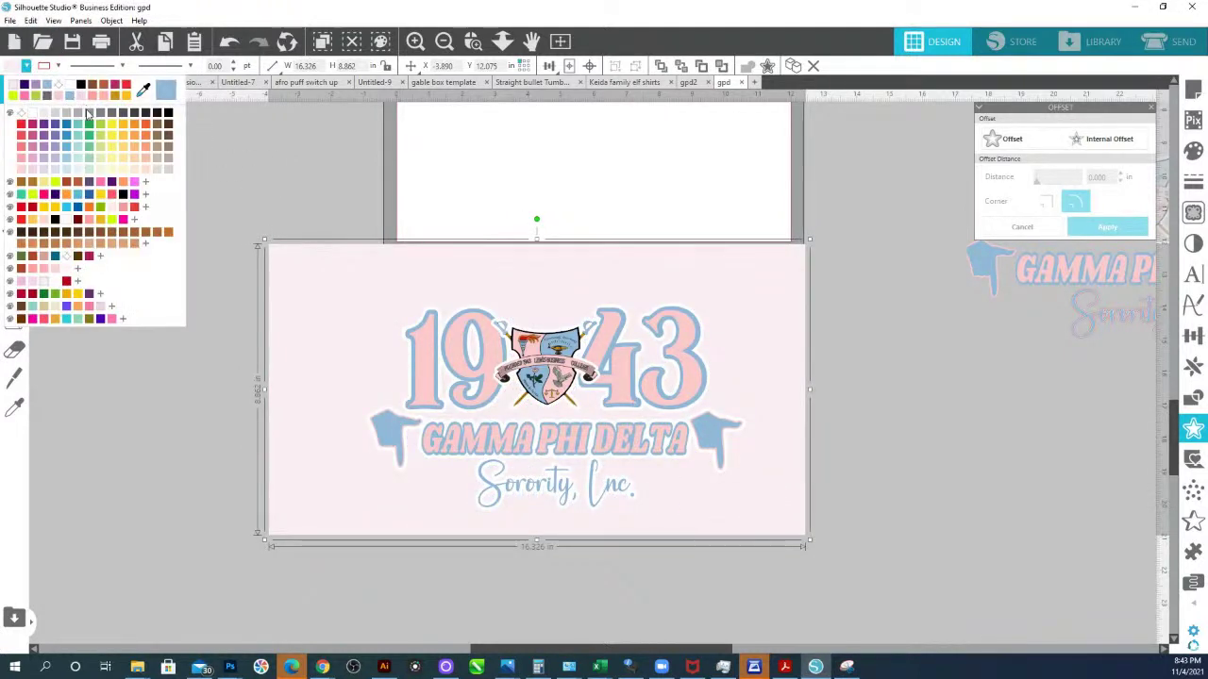
pyautogui.click(104, 113)
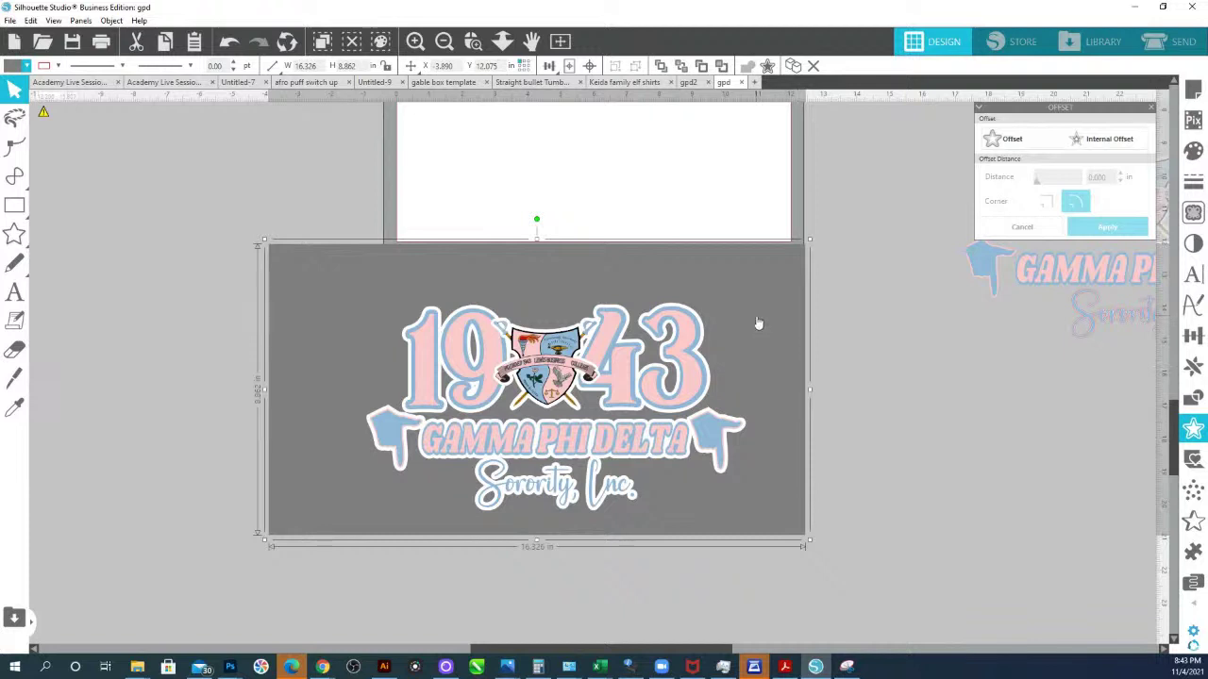
pyautogui.moveTo(758, 324)
pyautogui.mouseDown()
pyautogui.moveTo(718, 301)
pyautogui.moveTo(78, 378)
pyautogui.mouseUp()
# - Group the white-outlined 1943 design and place it directly below the plain copy in the lower area outside the page
pyautogui.moveTo(314, 264); pyautogui.dragTo(753, 542)
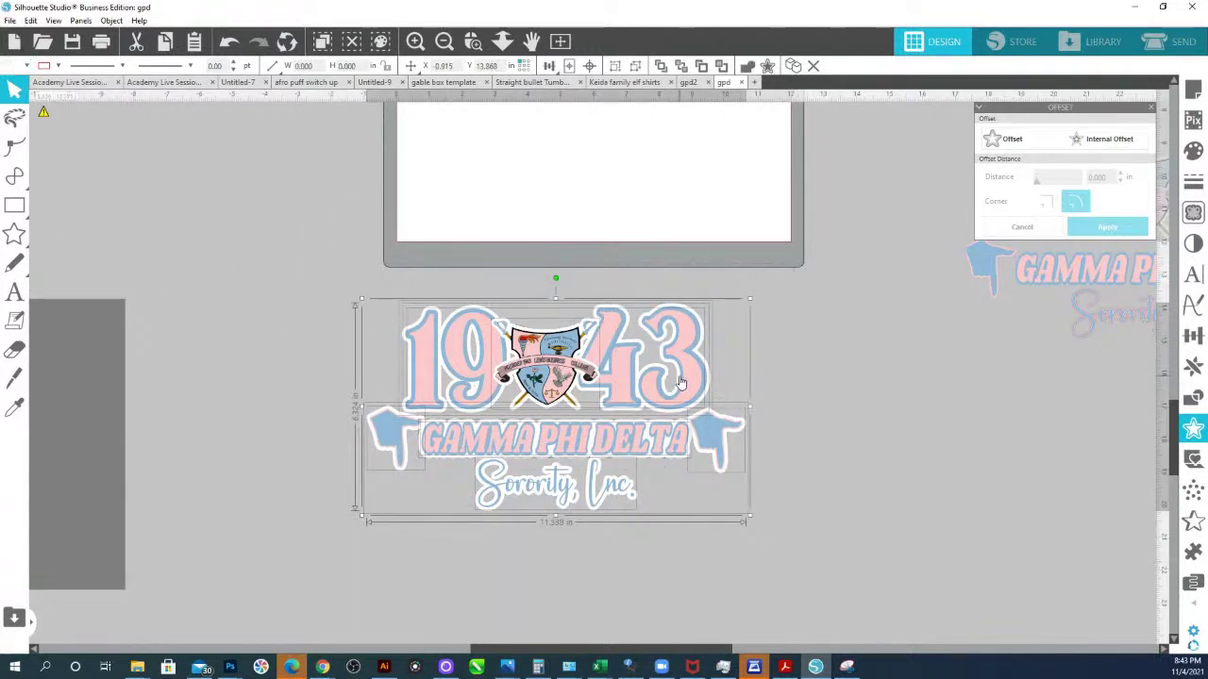
pyautogui.press('i')
pyautogui.click(712, 374)
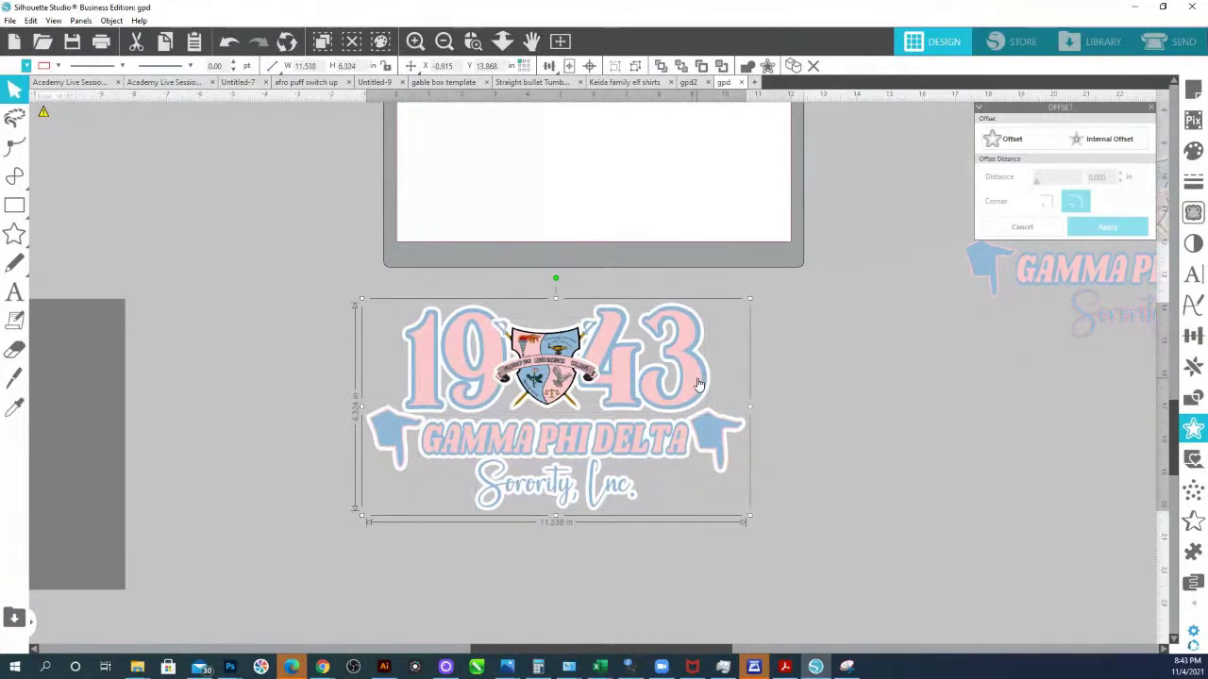
pyautogui.scroll(-3, 565, 319)
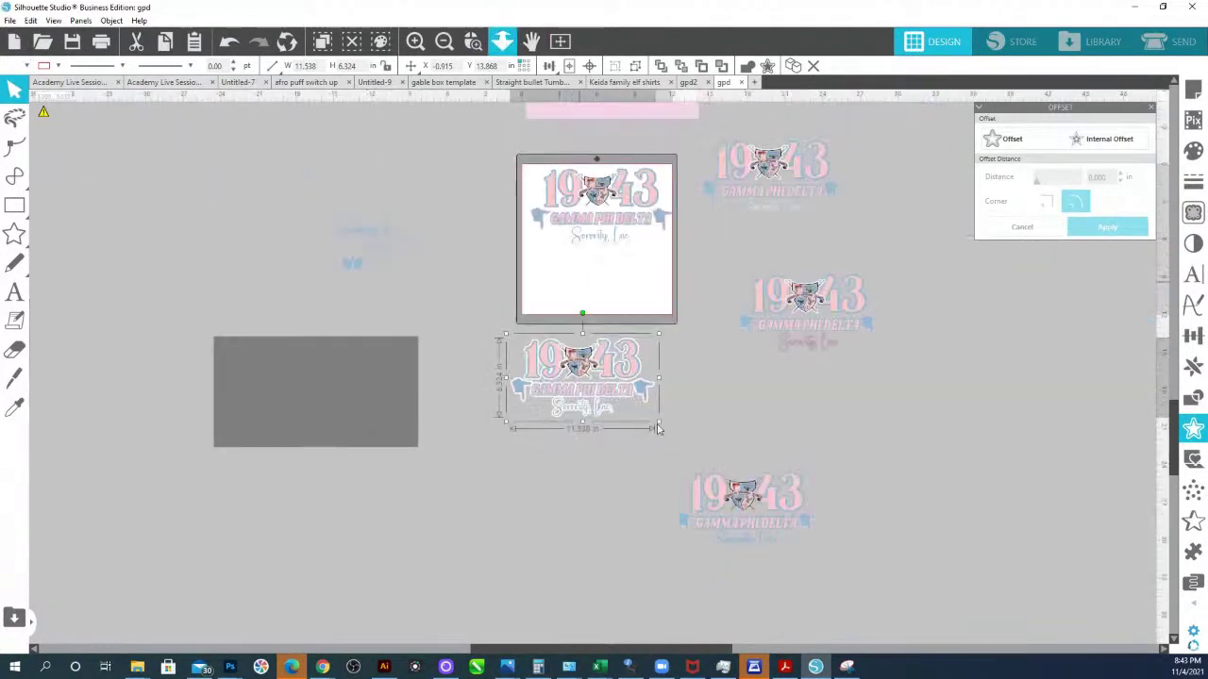
pyautogui.moveTo(623, 372); pyautogui.dragTo(791, 582)
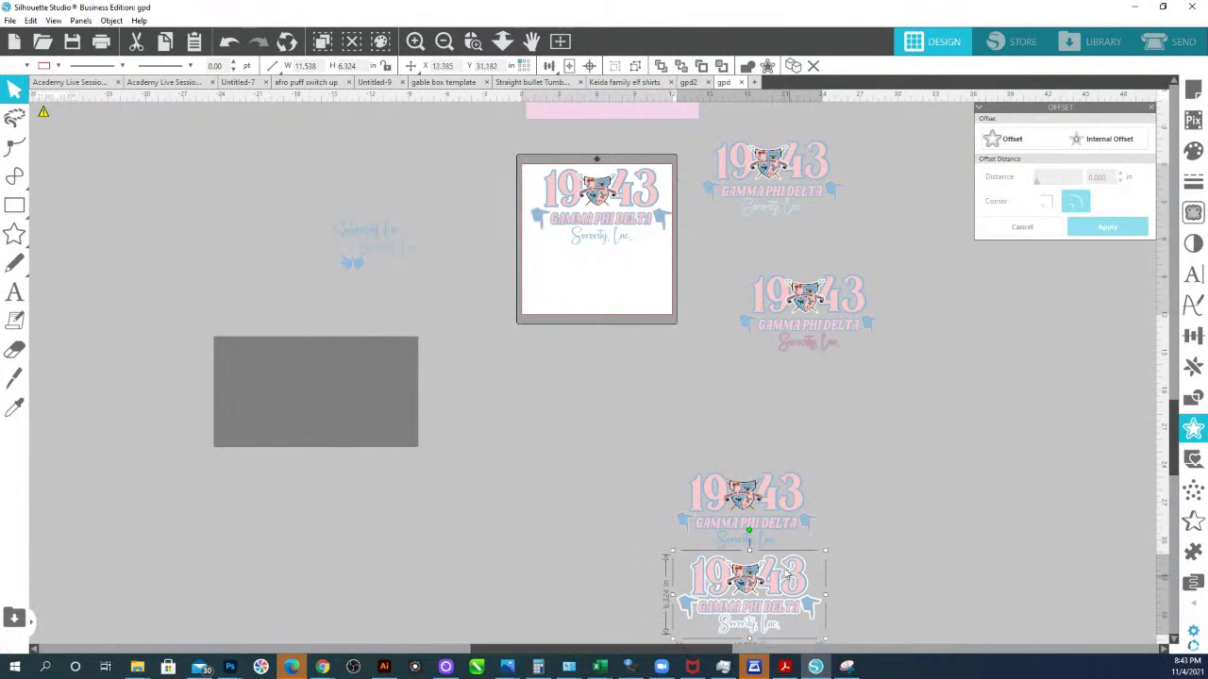
# - Compare the plain 1943 design with the white-outlined version below it and the other variants around the page
pyautogui.click(501, 42)
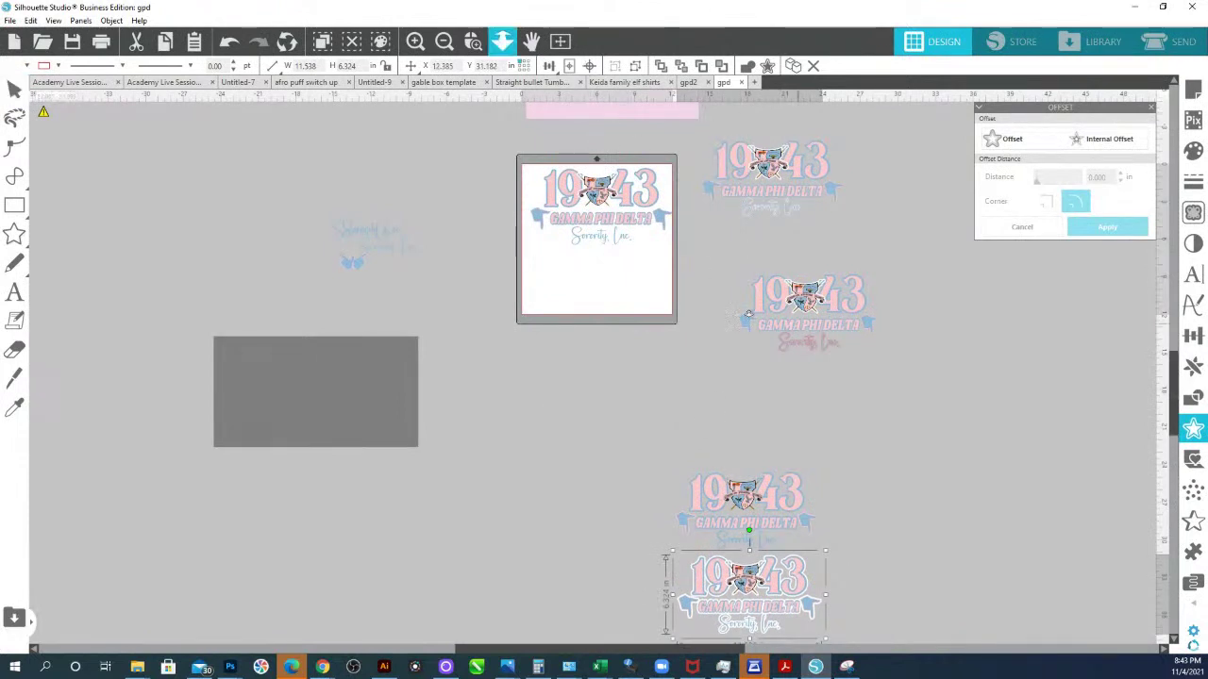
pyautogui.moveTo(943, 326); pyautogui.dragTo(689, 475)
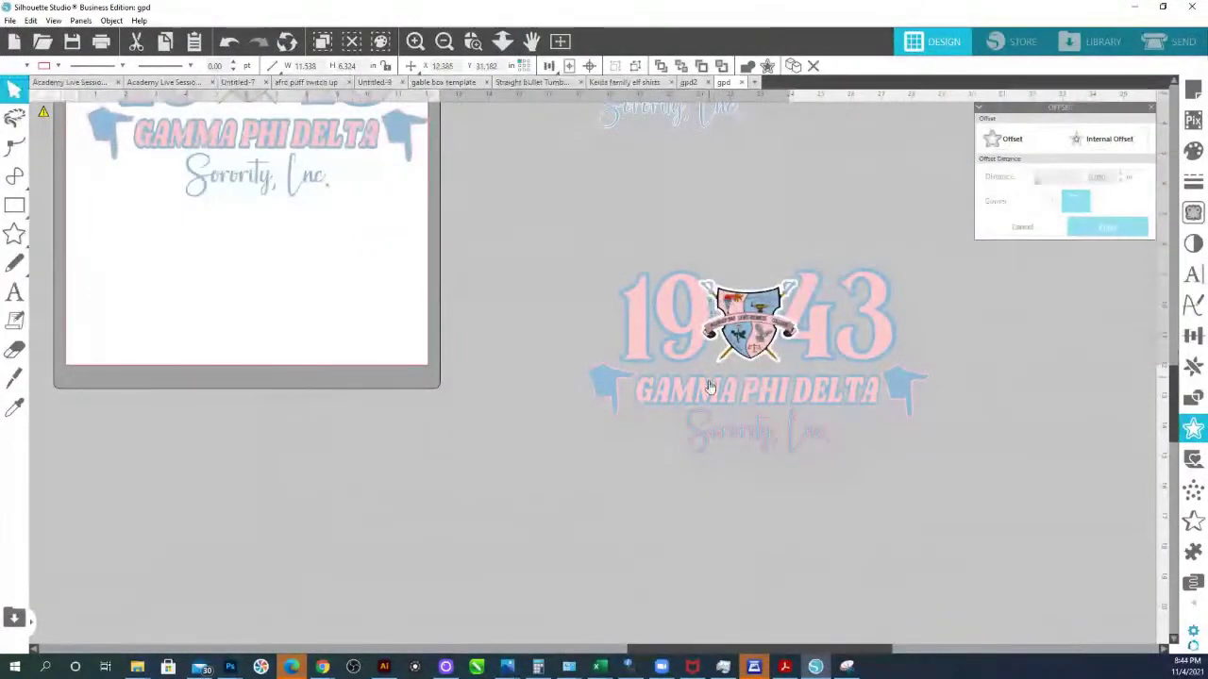
pyautogui.scroll(-3, 709, 437)
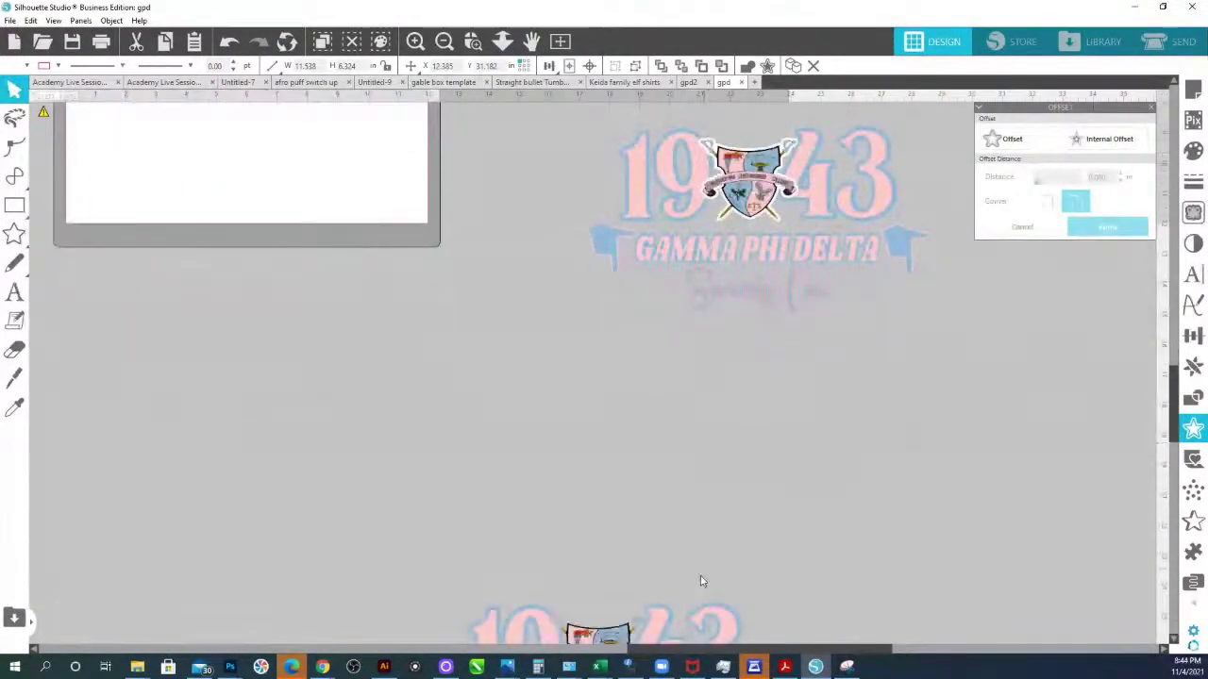
pyautogui.scroll(-4, 700, 575)
pyautogui.scroll(-3, 675, 387)
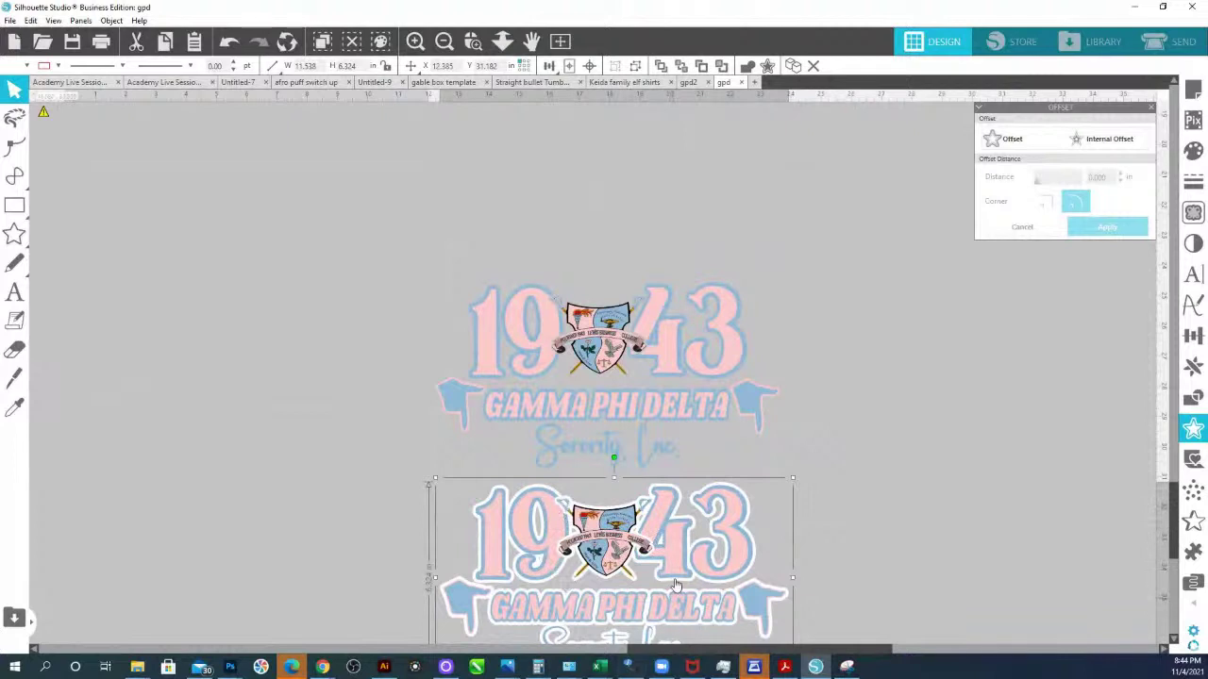
pyautogui.scroll(-3, 667, 570)
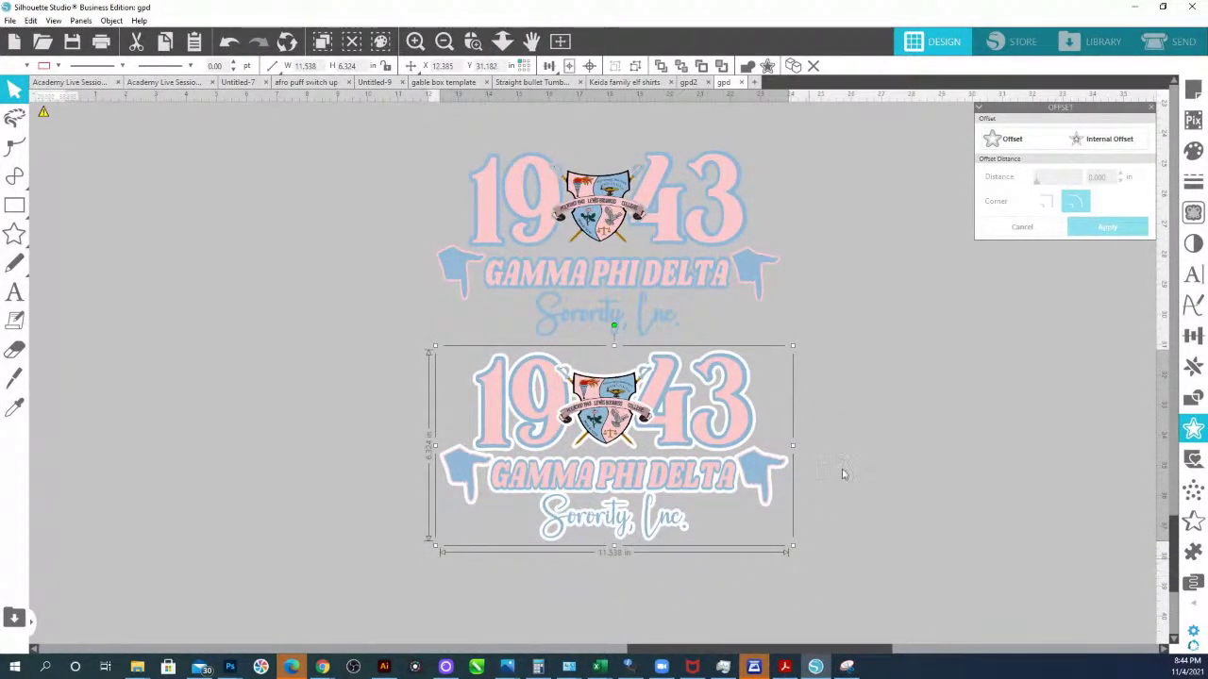
pyautogui.scroll(3, 844, 472)
pyautogui.moveTo(799, 276); pyautogui.dragTo(781, 561)
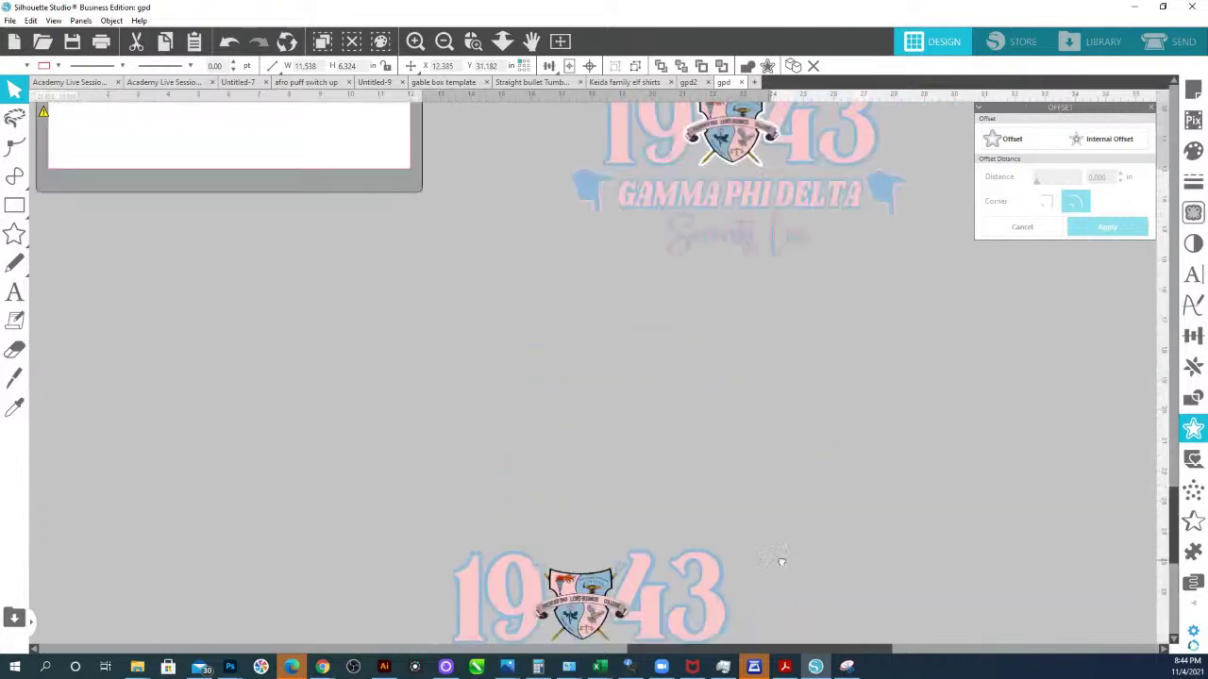
pyautogui.click(502, 41)
pyautogui.moveTo(574, 348); pyautogui.dragTo(574, 276)
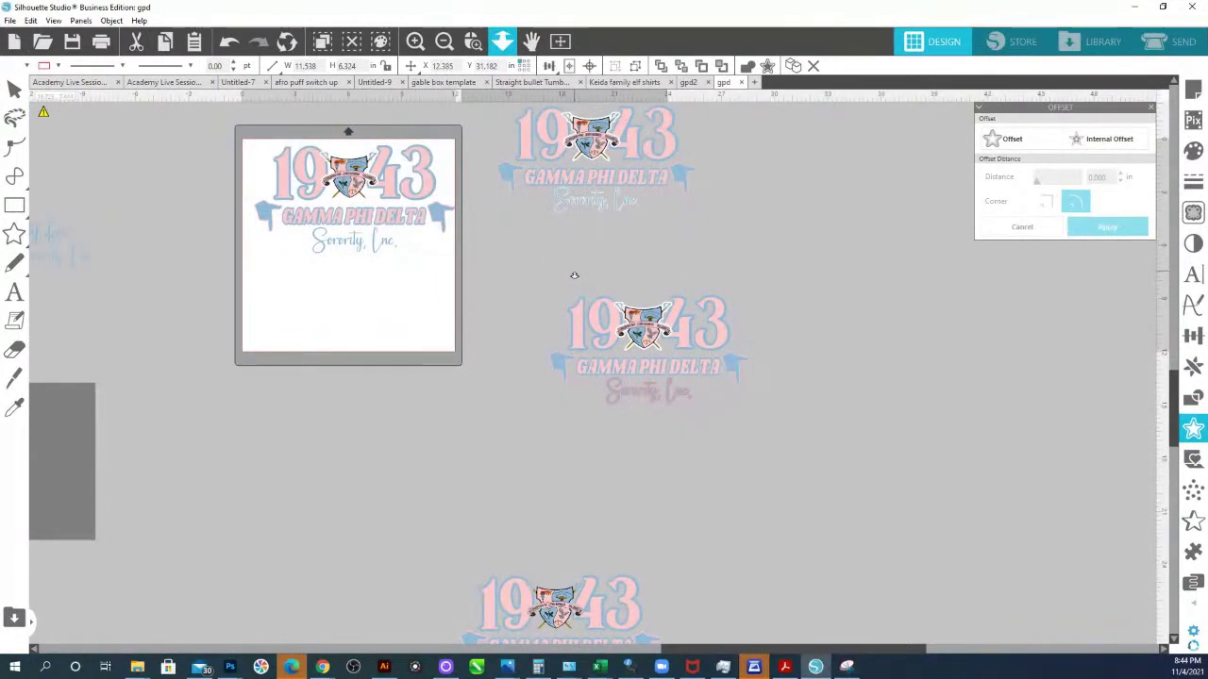
pyautogui.rightClick(574, 276)
pyautogui.click(454, 447)
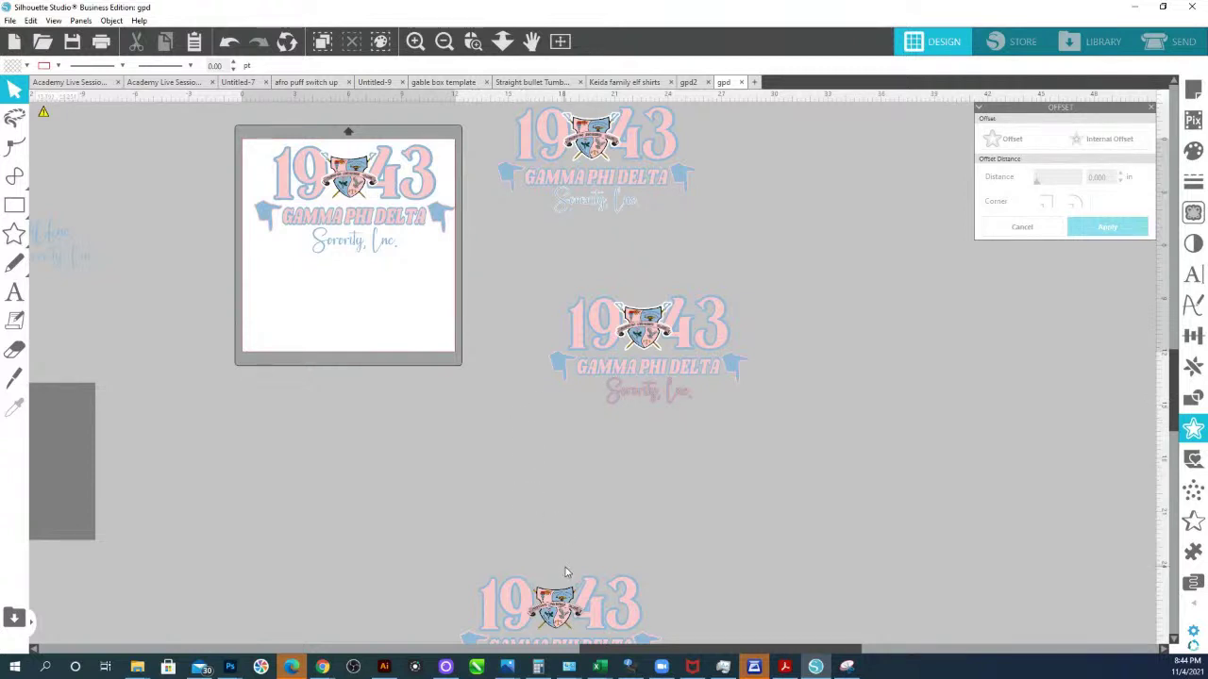
pyautogui.scroll(-3, 585, 533)
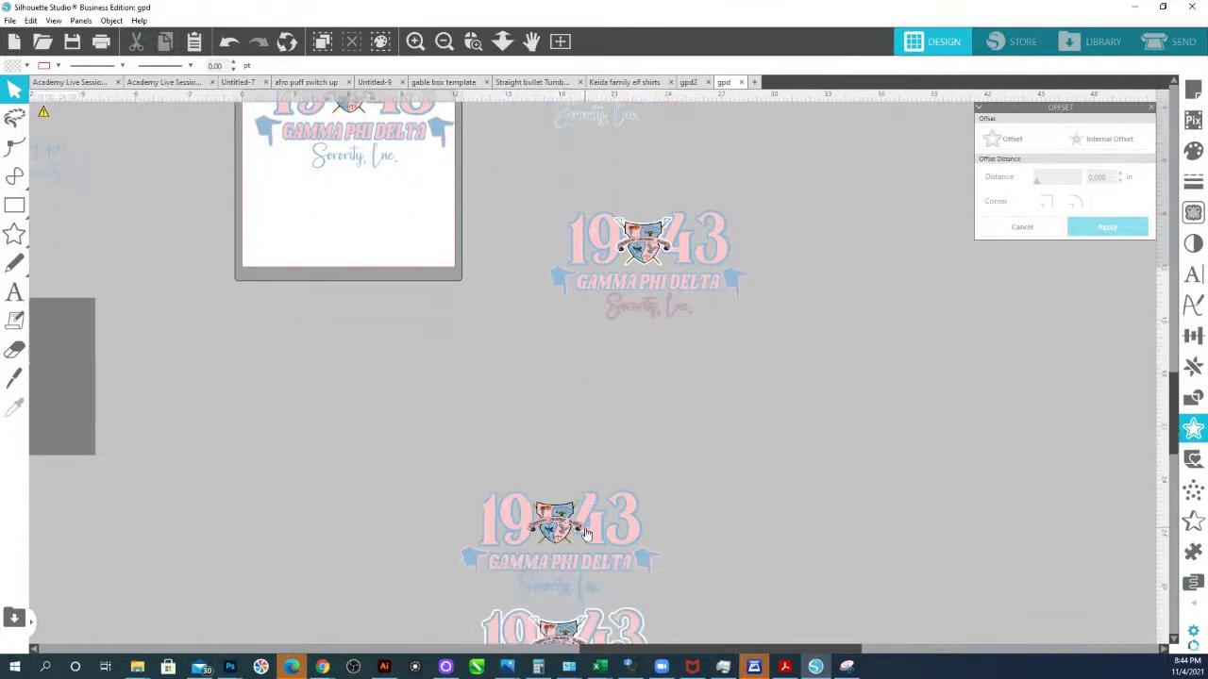
pyautogui.scroll(-4, 585, 533)
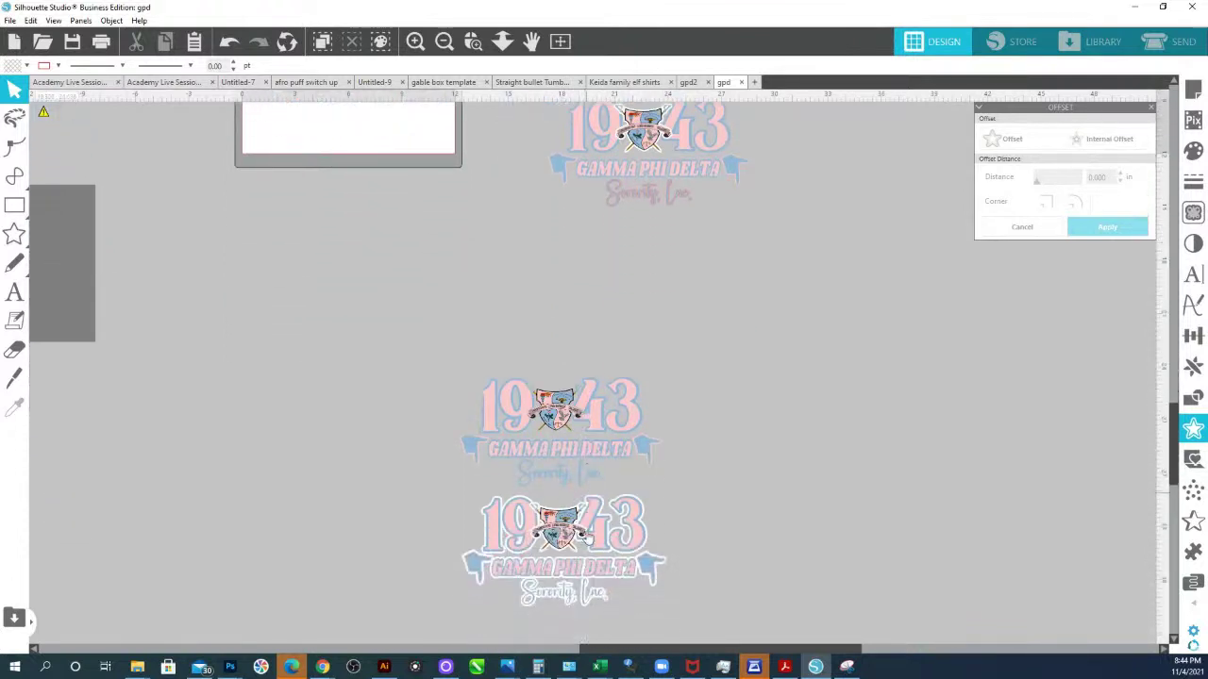
pyautogui.scroll(6, 589, 490)
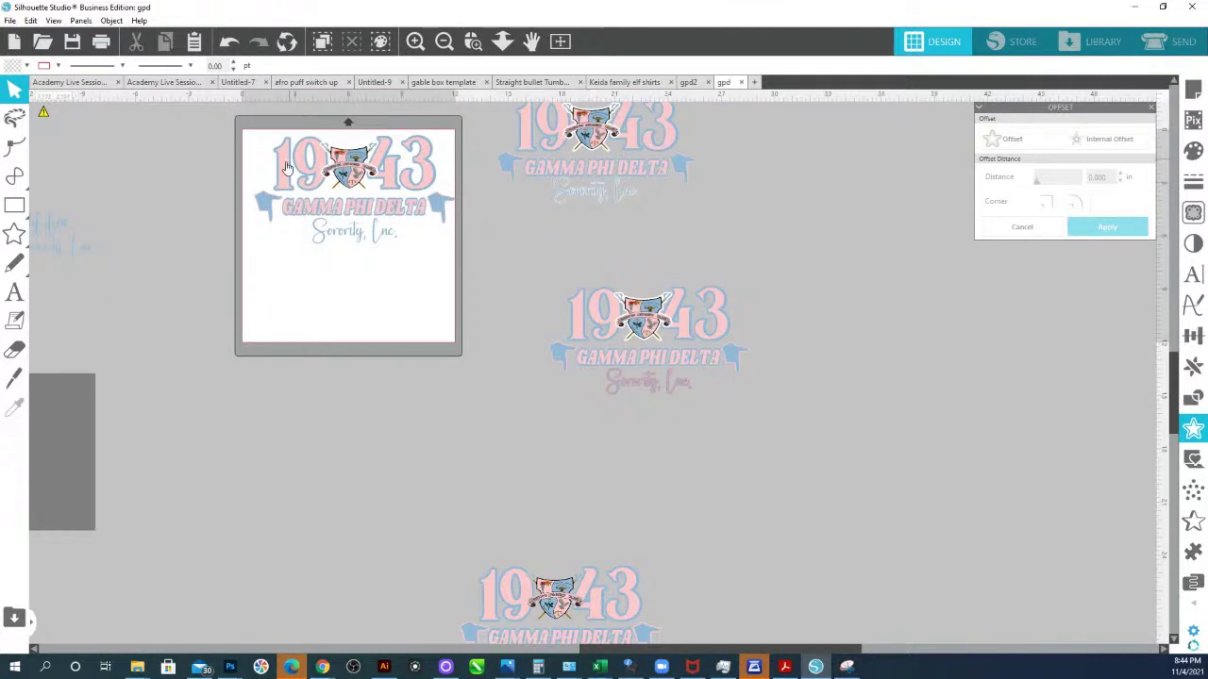
# - Copy the plain 1943 design above the white-outlined version and create a new blank document
pyautogui.scroll(-1, 374, 523)
pyautogui.moveTo(412, 512); pyautogui.dragTo(672, 627)
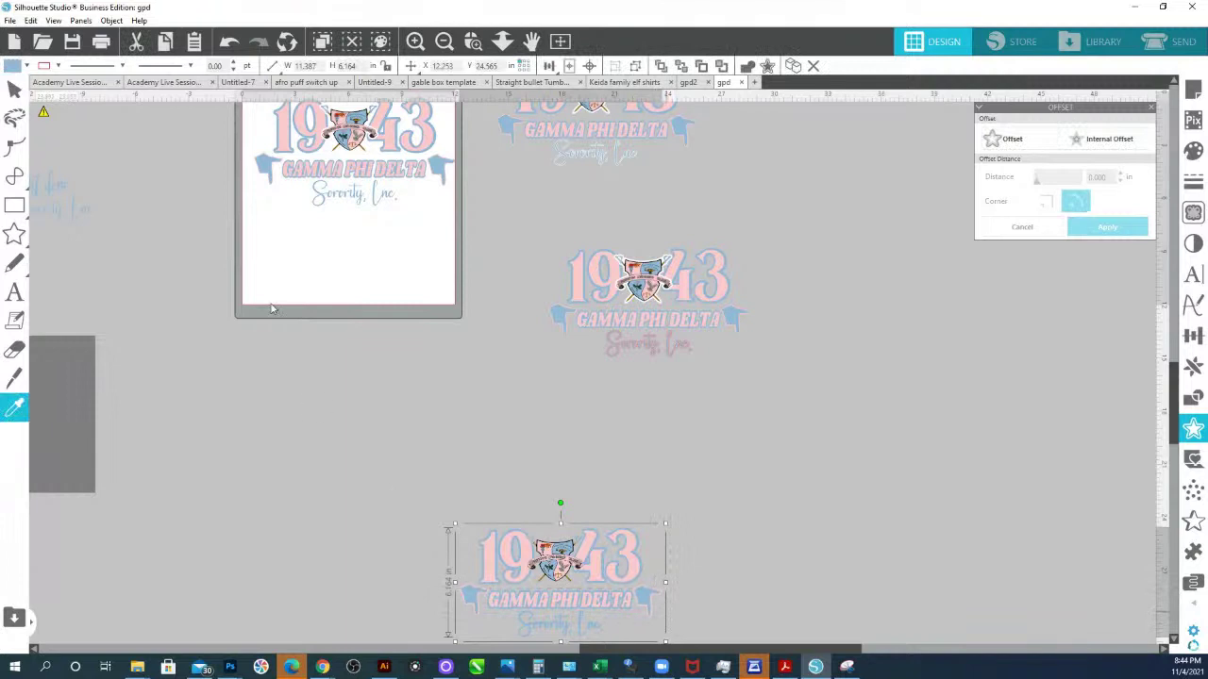
pyautogui.click(755, 83)
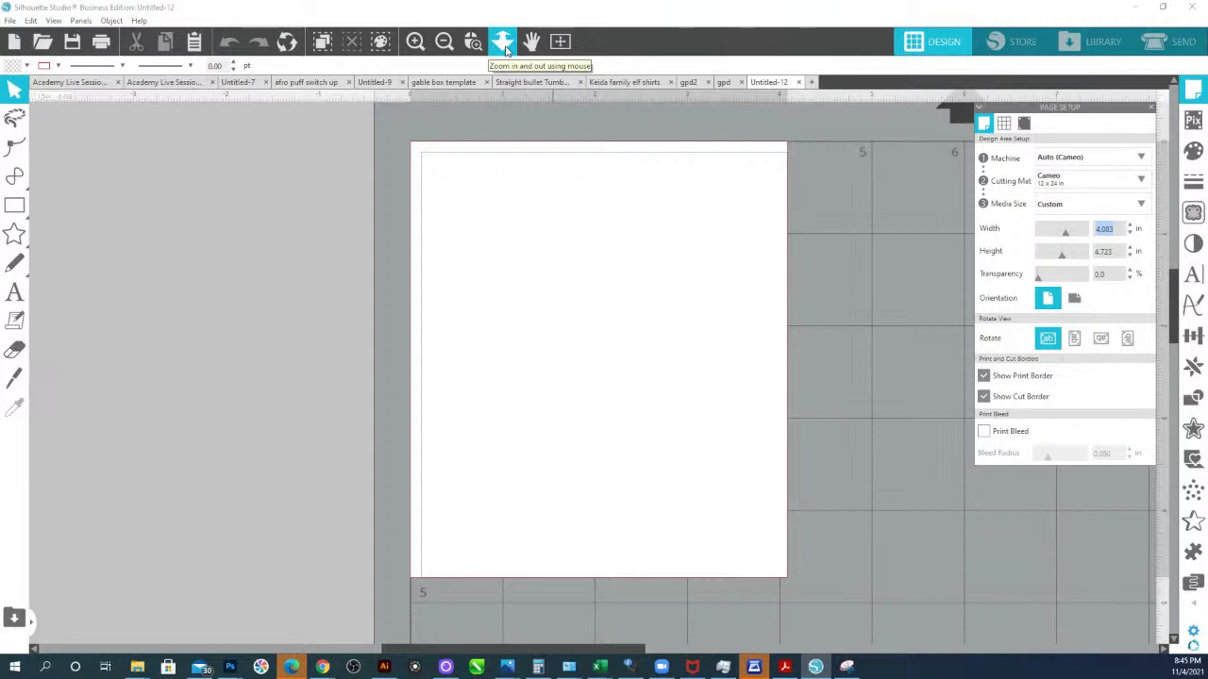
# - Set the new document's machine to None and its page size to 13 in wide by 19 in high
pyautogui.click(1118, 229)
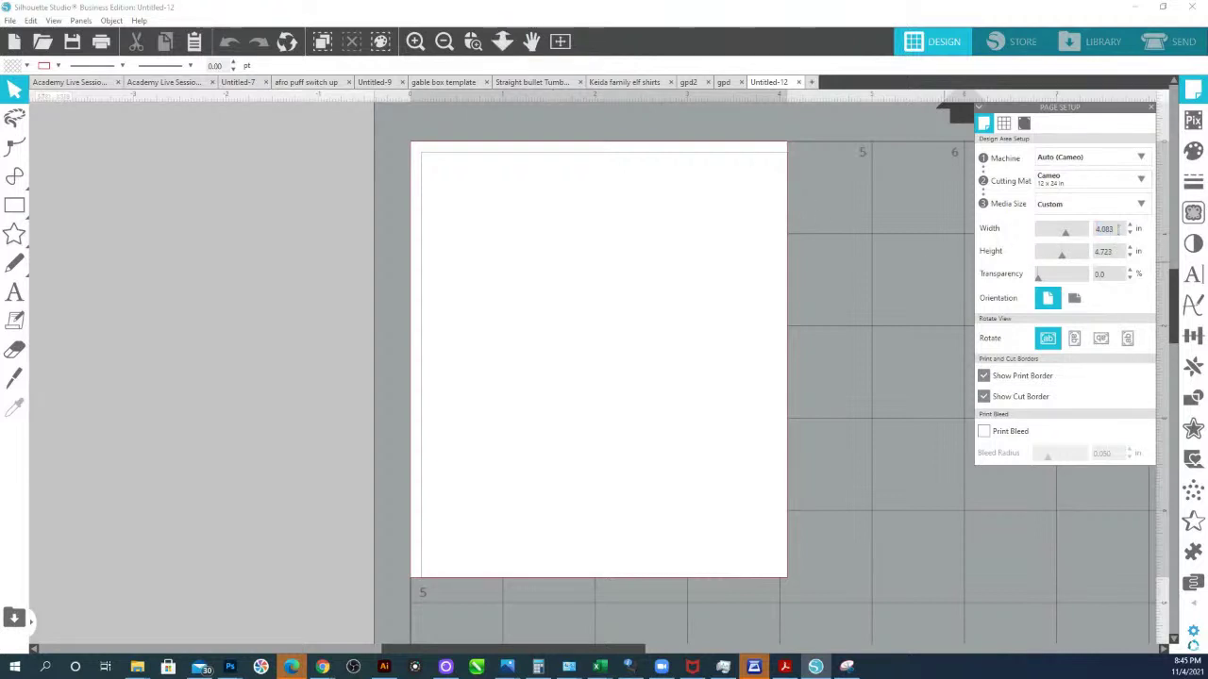
pyautogui.doubleClick(1118, 229)
pyautogui.click(1128, 155)
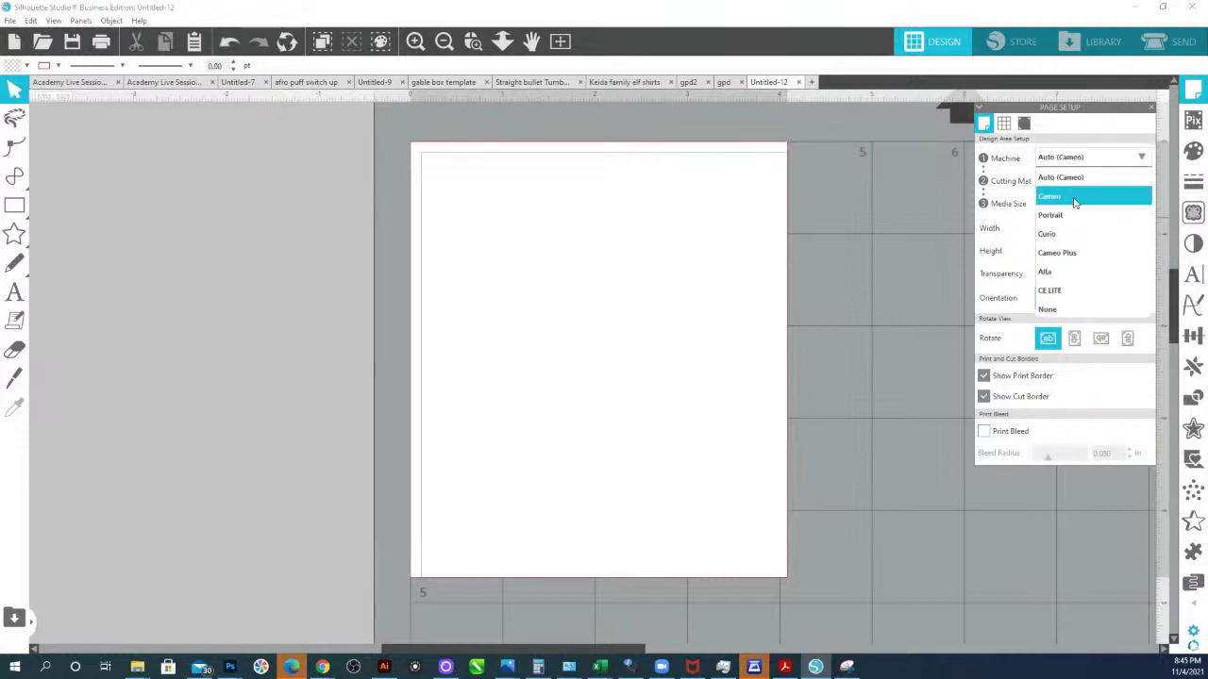
pyautogui.click(1073, 309)
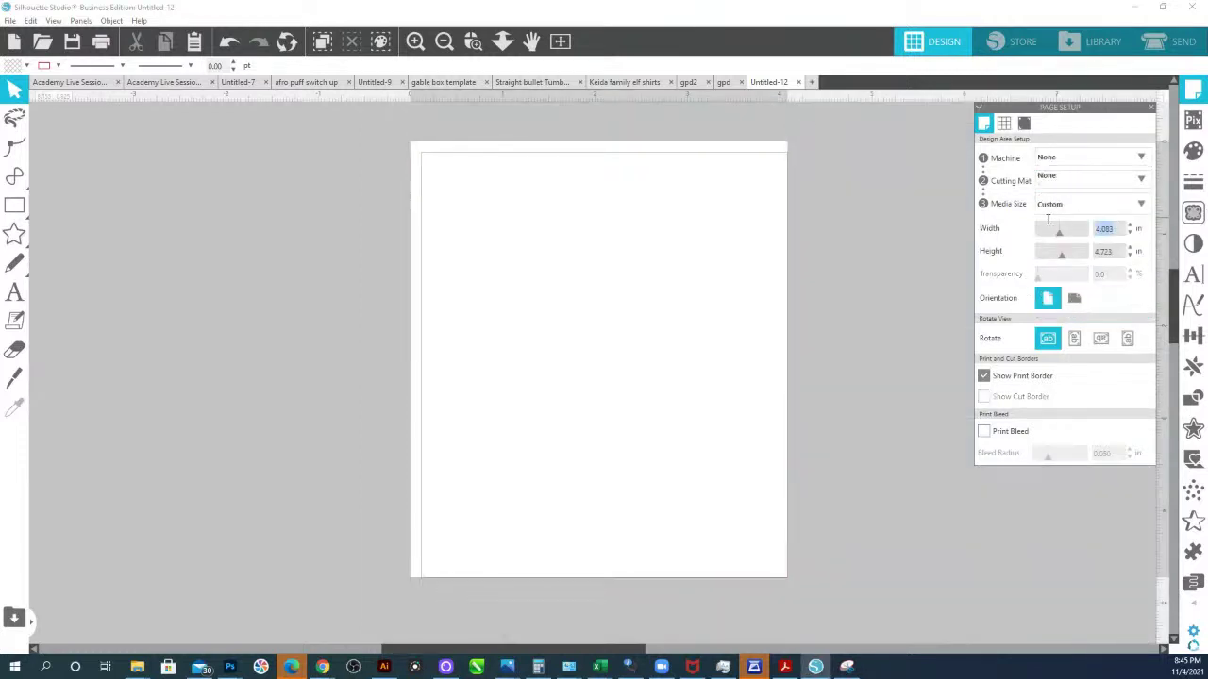
pyautogui.write('13')
pyautogui.press('Tab')
pyautogui.write('1')
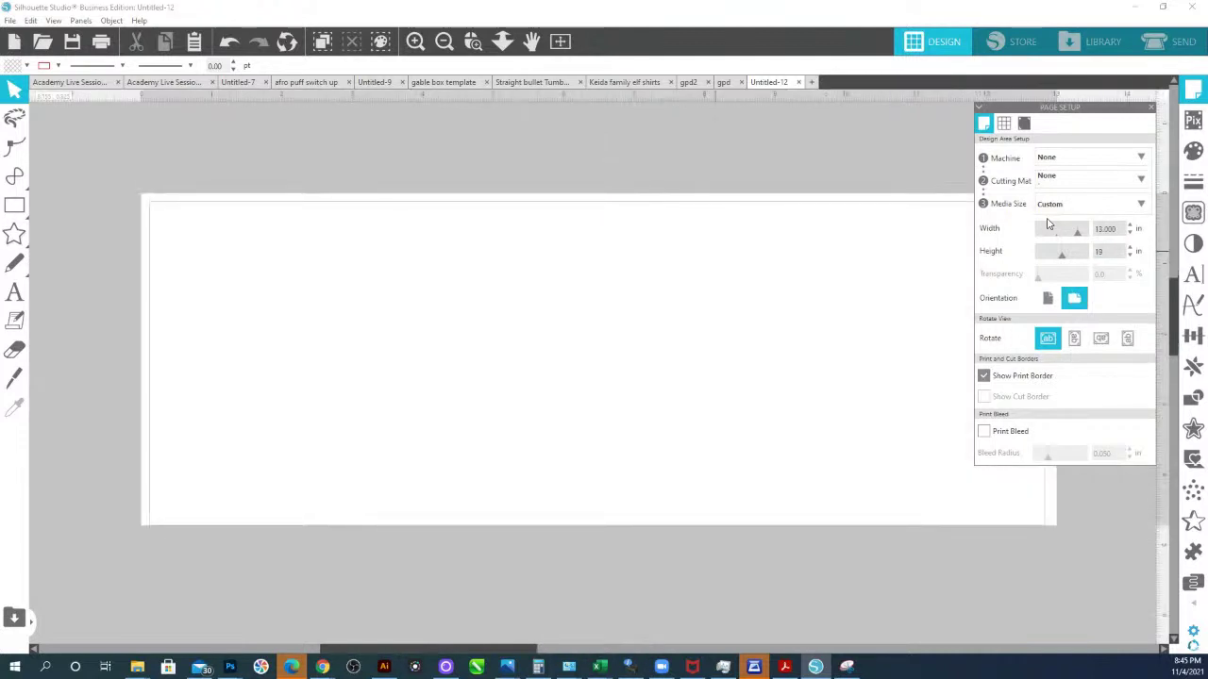
pyautogui.write('9')
pyautogui.press('Return')
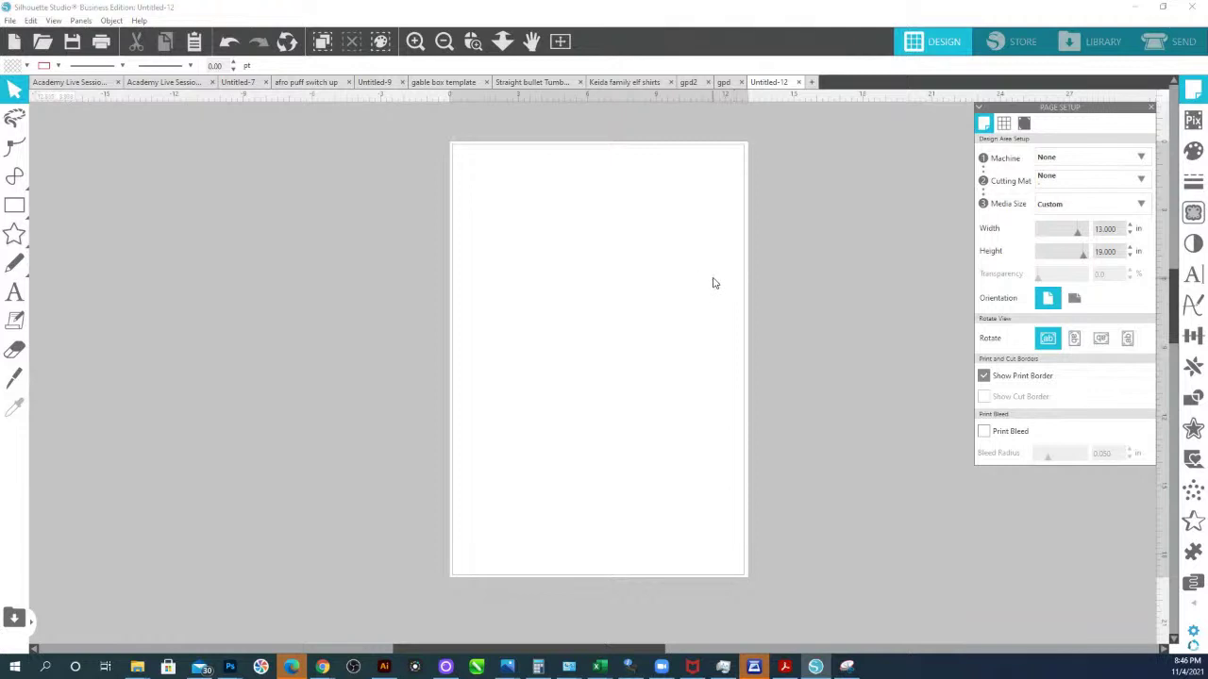
# - Paste the 1943 design at the top of the page, centred across its width, and duplicate it twice down the page
pyautogui.hotkey('ctrl', 'v')
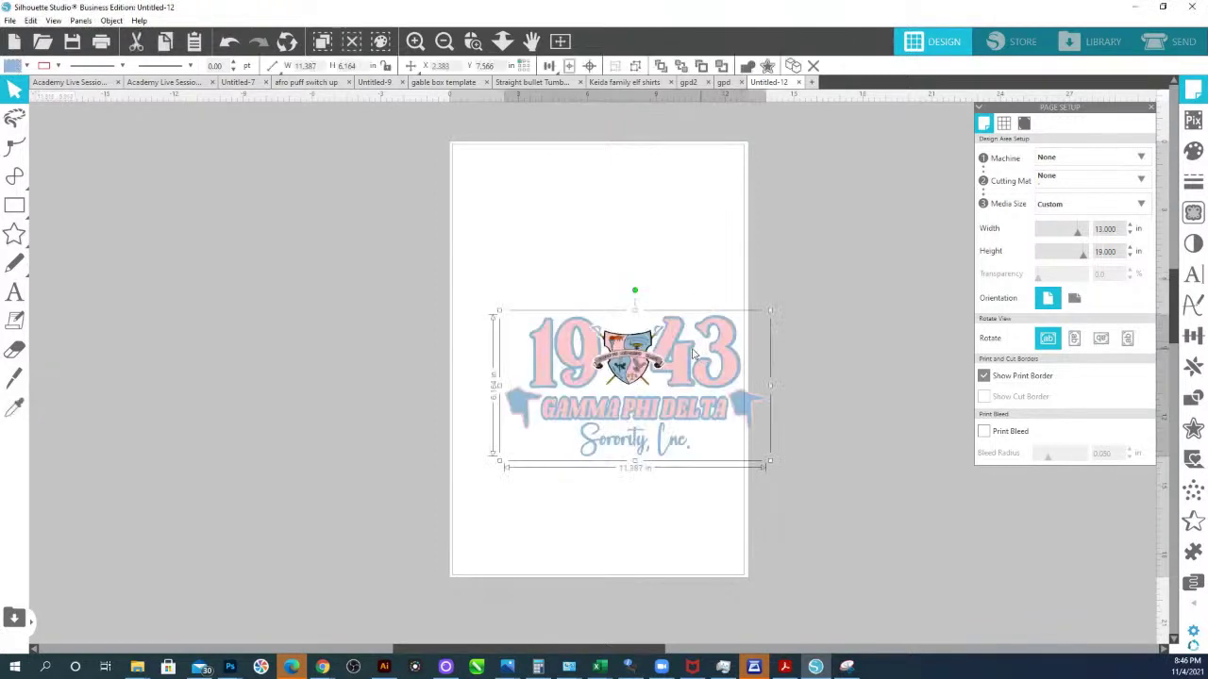
pyautogui.moveTo(694, 353); pyautogui.dragTo(647, 200)
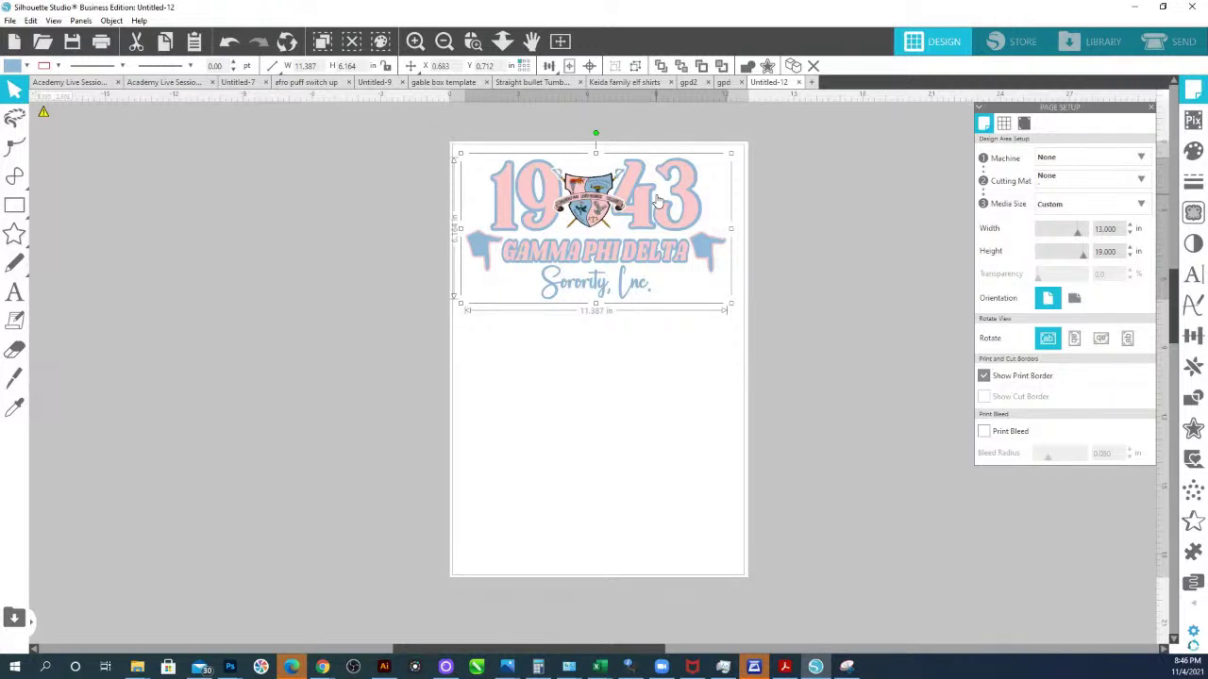
pyautogui.moveTo(646, 202); pyautogui.dragTo(648, 199)
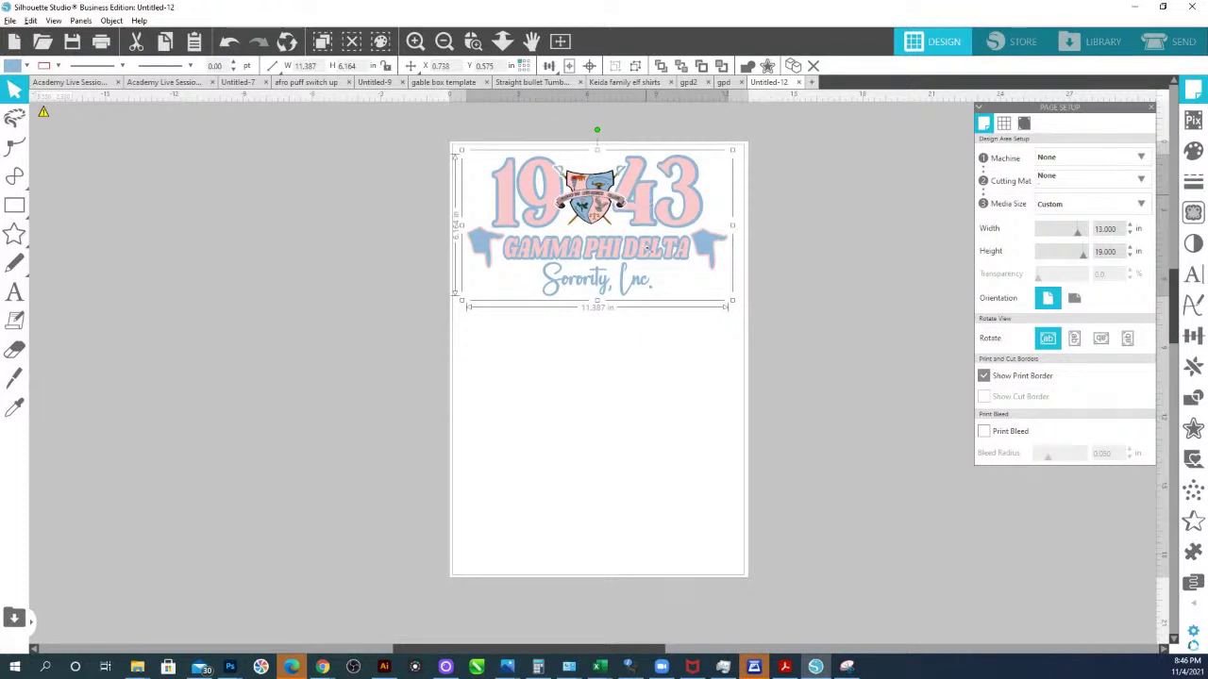
pyautogui.hotkey('ctrl', 'd')
pyautogui.hotkey('ctrl', 'd')
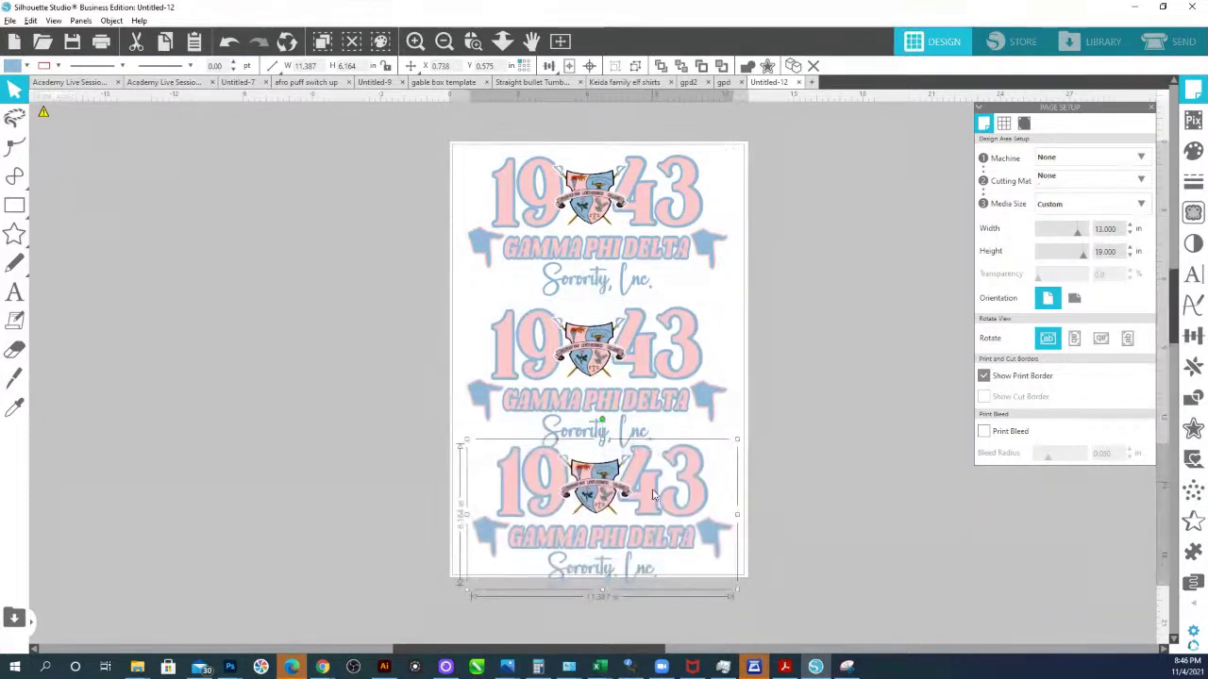
# - Move the lowest design copy up inside the page and the top copy to the upper edge, and space all three evenly vertically
pyautogui.moveTo(651, 500); pyautogui.dragTo(651, 476)
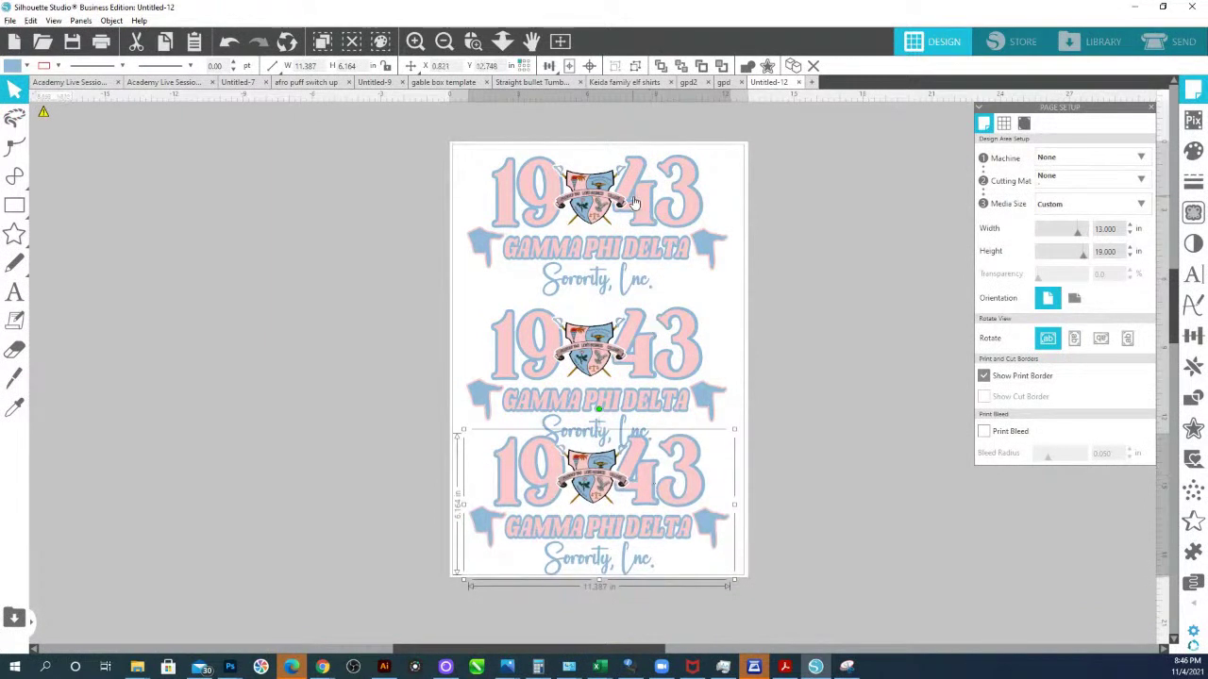
pyautogui.moveTo(636, 204); pyautogui.dragTo(637, 195)
pyautogui.hotkey('ctrl', 'a')
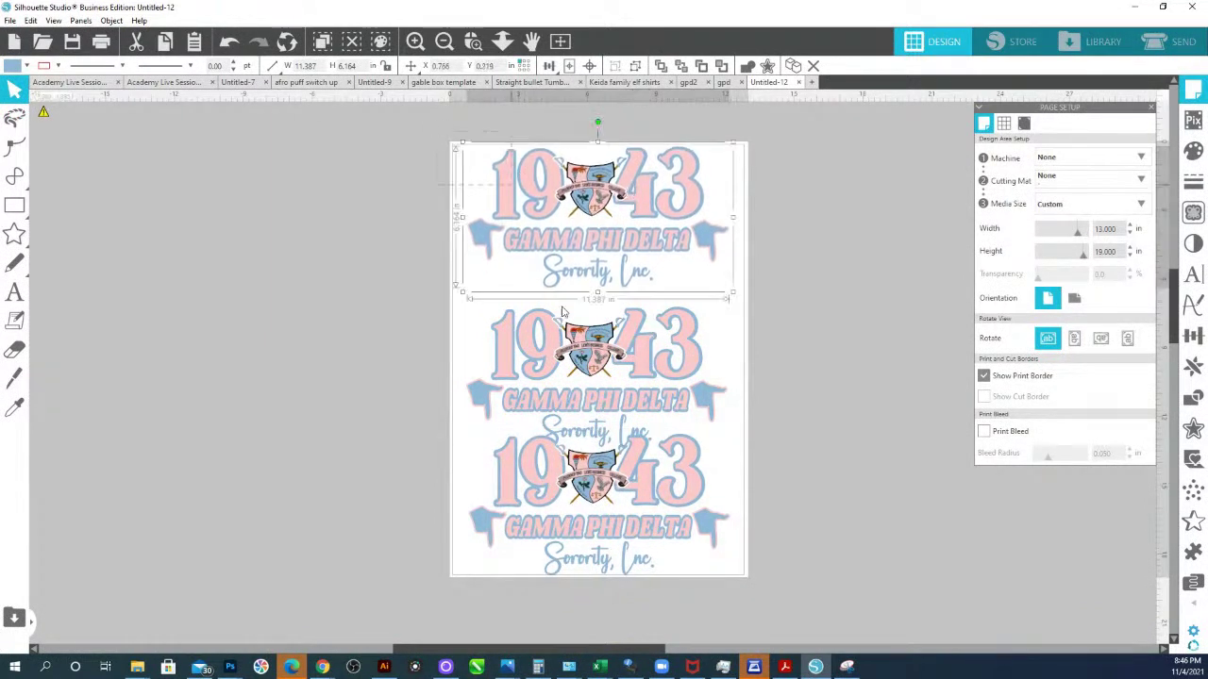
pyautogui.click(561, 67)
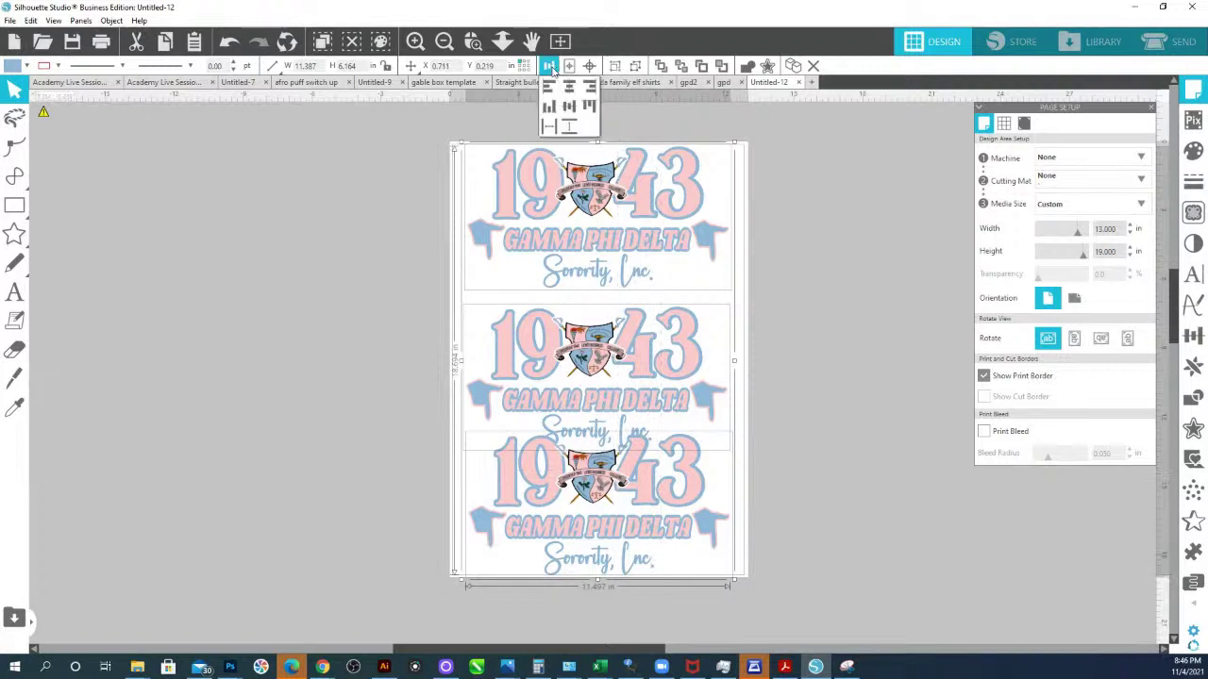
pyautogui.click(565, 129)
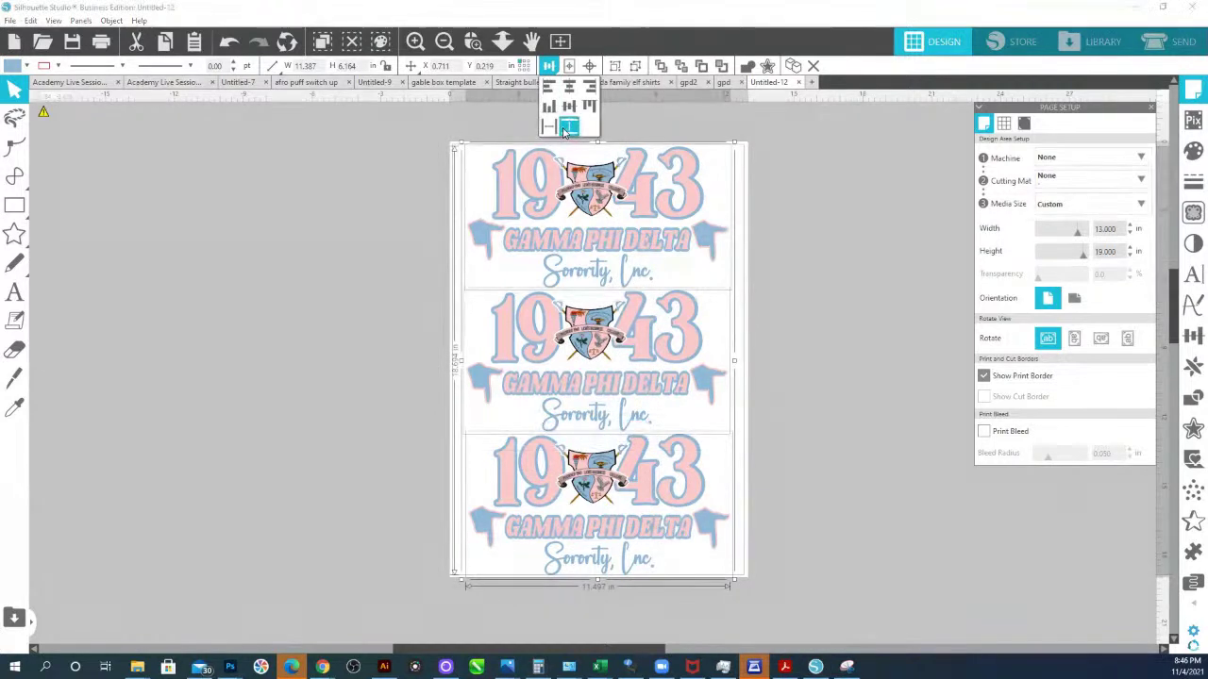
pyautogui.click(824, 443)
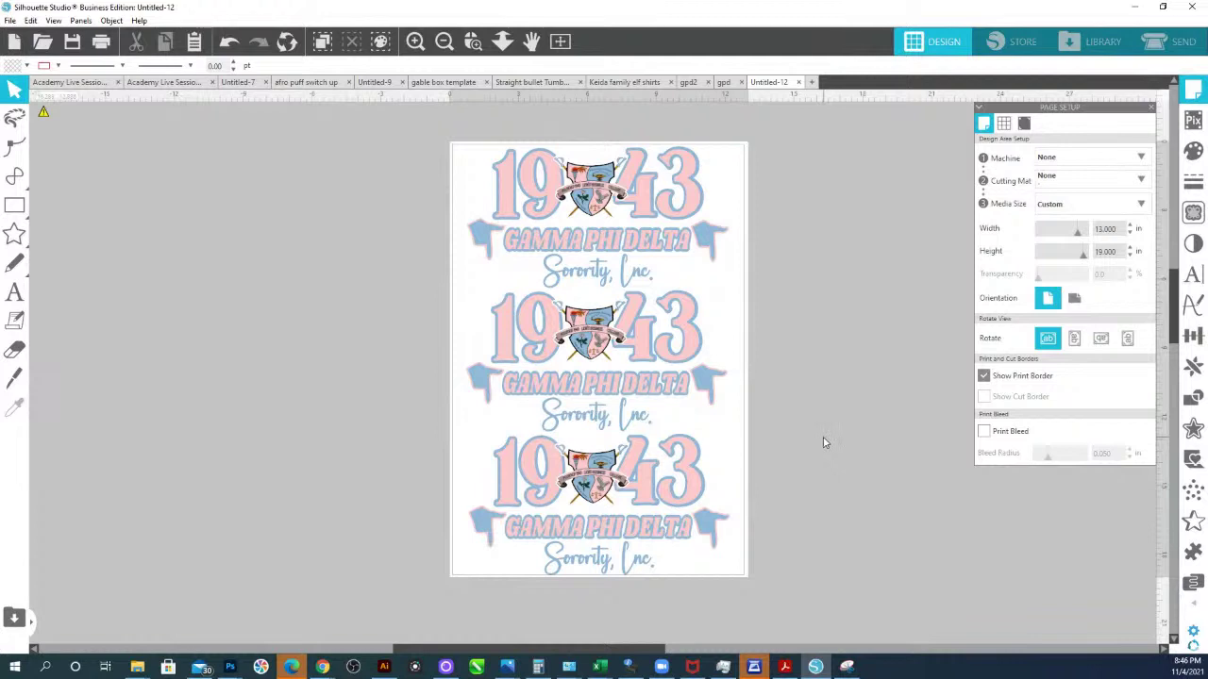
# - Duplicate the full set of three 1943 designs into the empty workspace beside the page
pyautogui.click(677, 203)
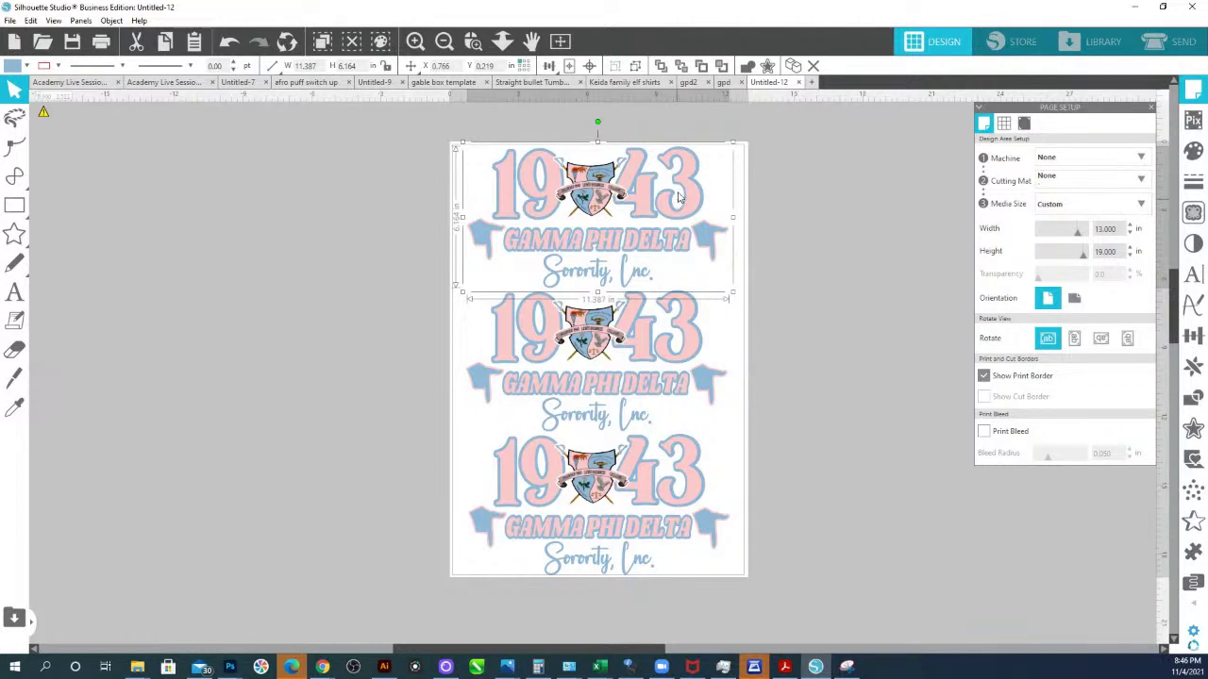
pyautogui.hotkey('ctrl', 'a')
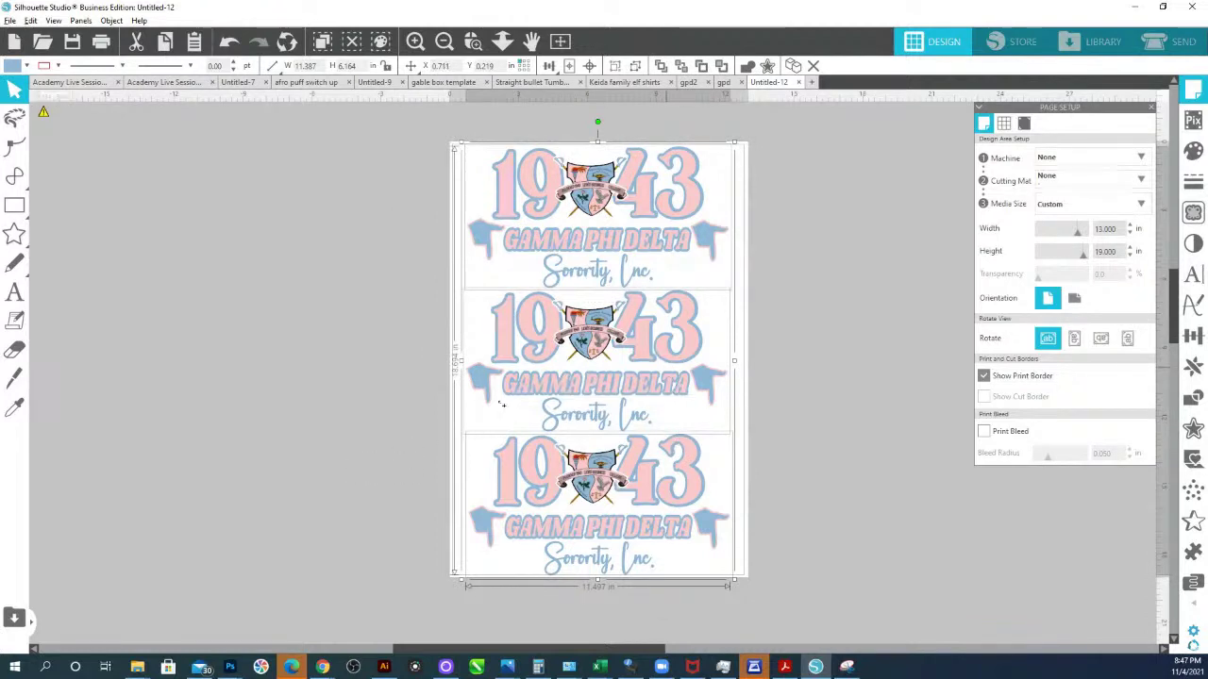
pyautogui.moveTo(594, 206); pyautogui.dragTo(28, 161)
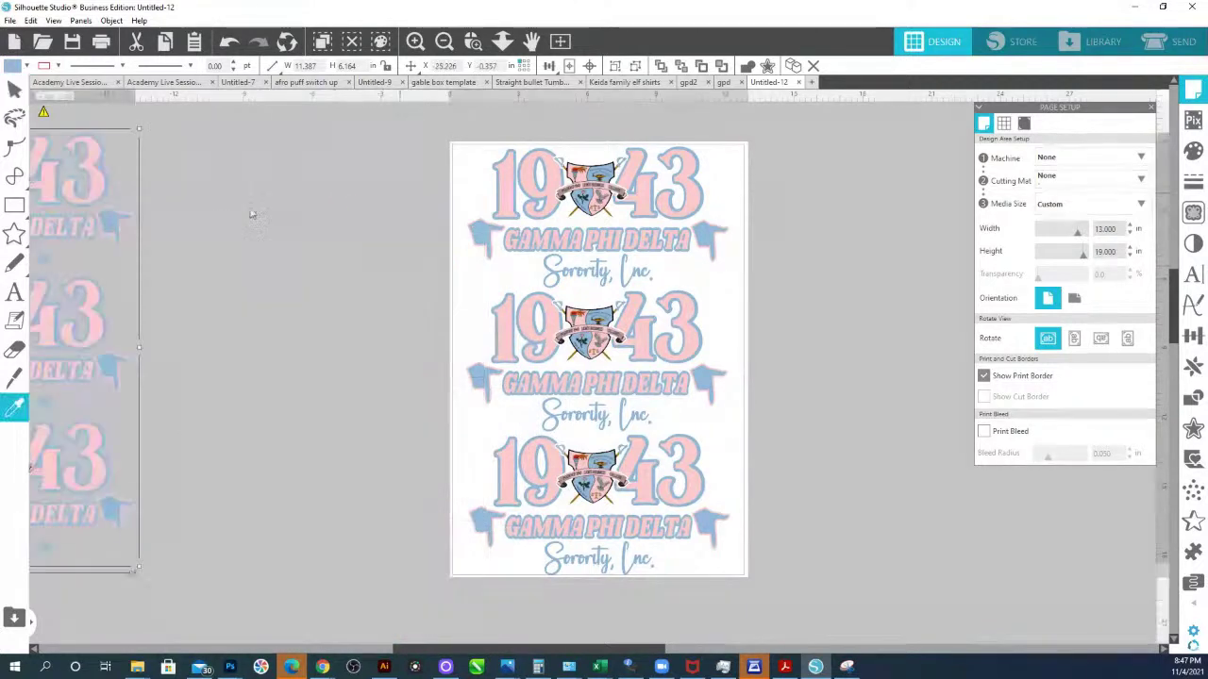
# - Try the three on-page designs rotated a quarter turn and aligned with the page's upper-left corner
pyautogui.click(557, 193)
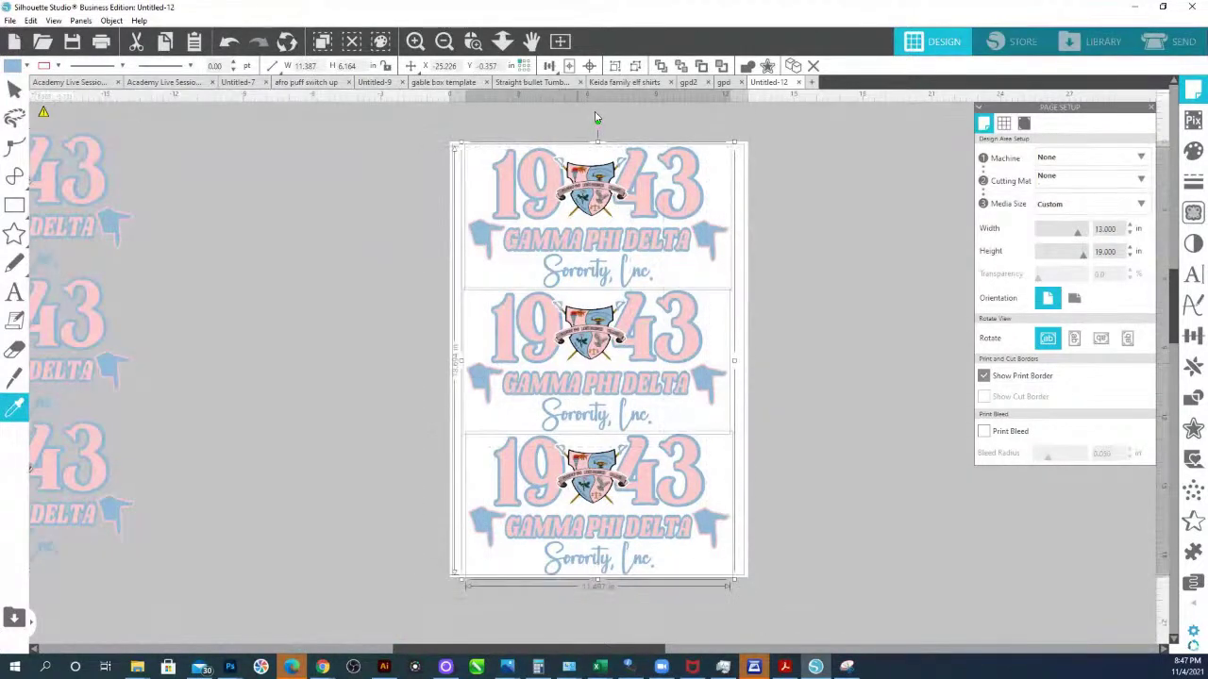
pyautogui.moveTo(598, 121); pyautogui.dragTo(861, 300)
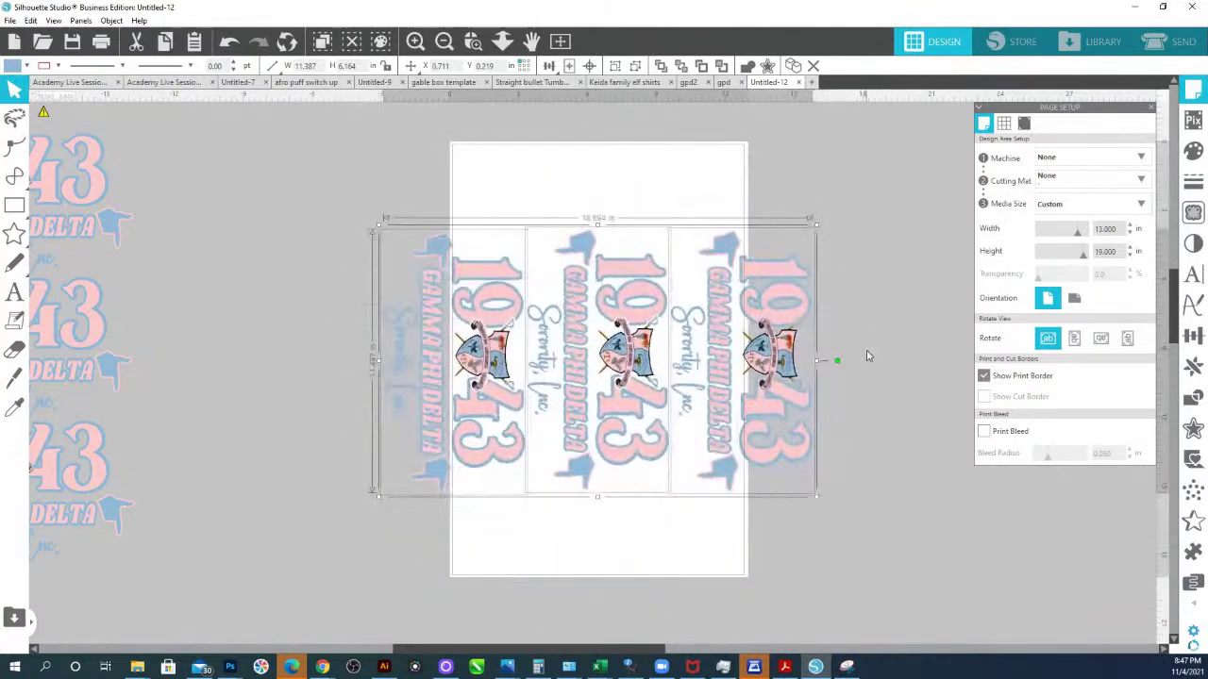
pyautogui.moveTo(524, 238); pyautogui.dragTo(564, 227)
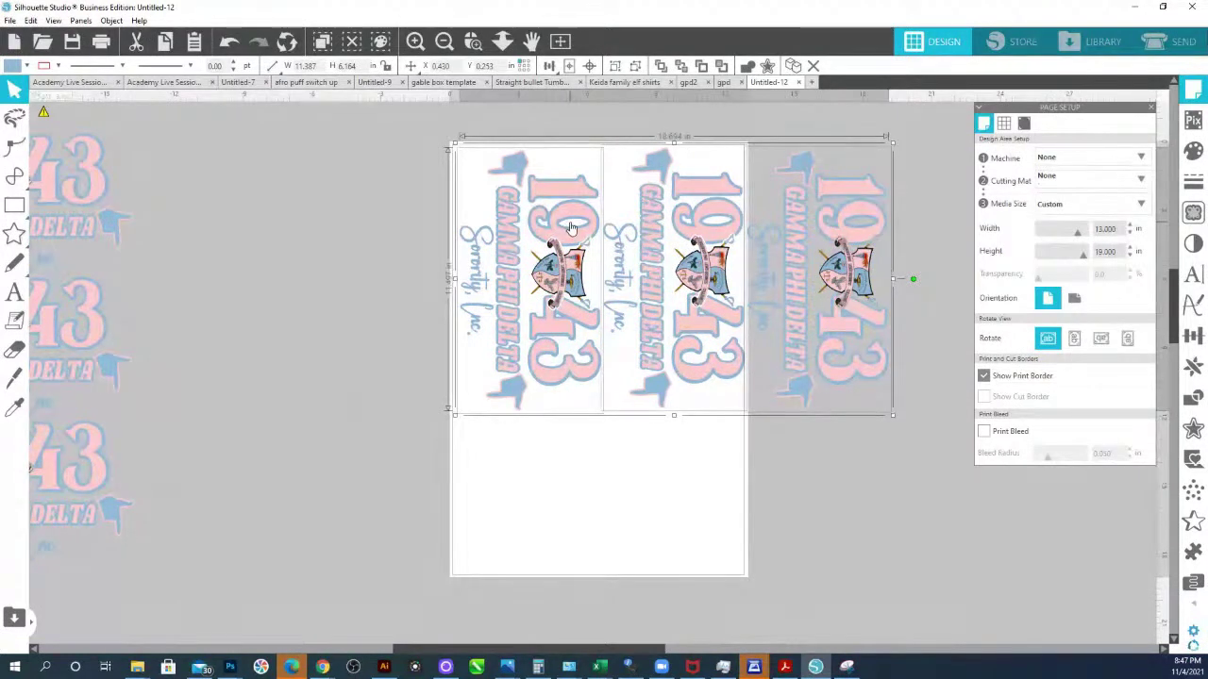
pyautogui.click(500, 43)
pyautogui.moveTo(537, 197); pyautogui.dragTo(538, 243)
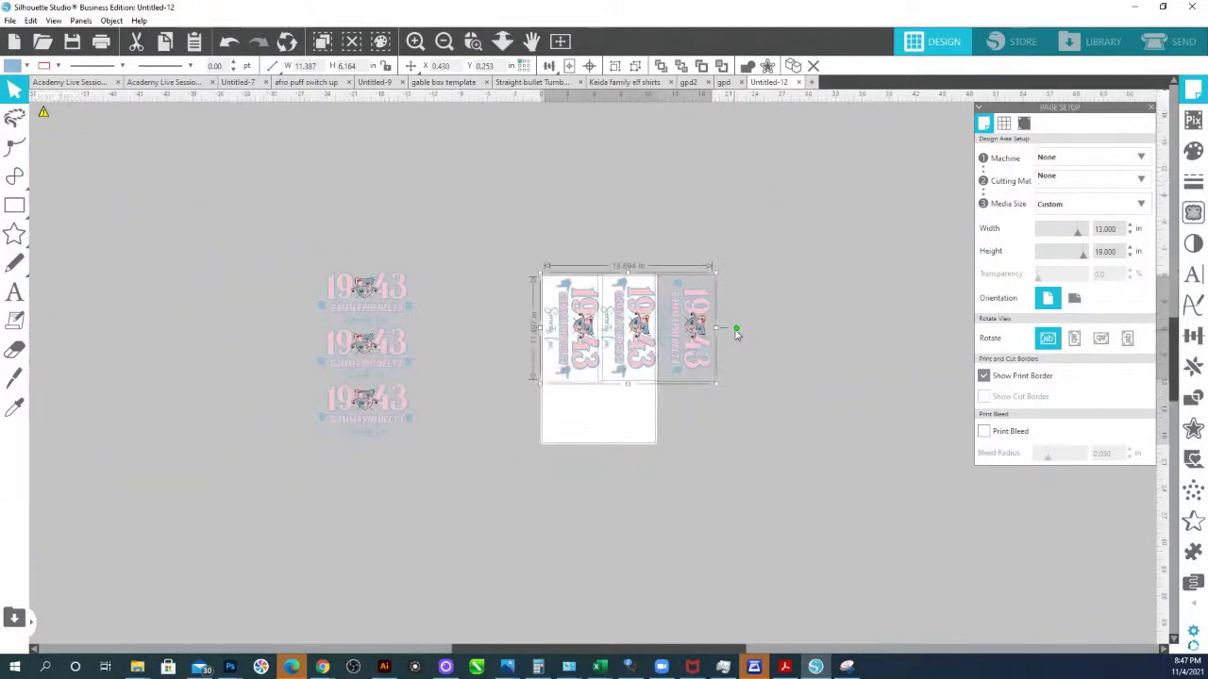
pyautogui.moveTo(735, 328); pyautogui.dragTo(659, 232)
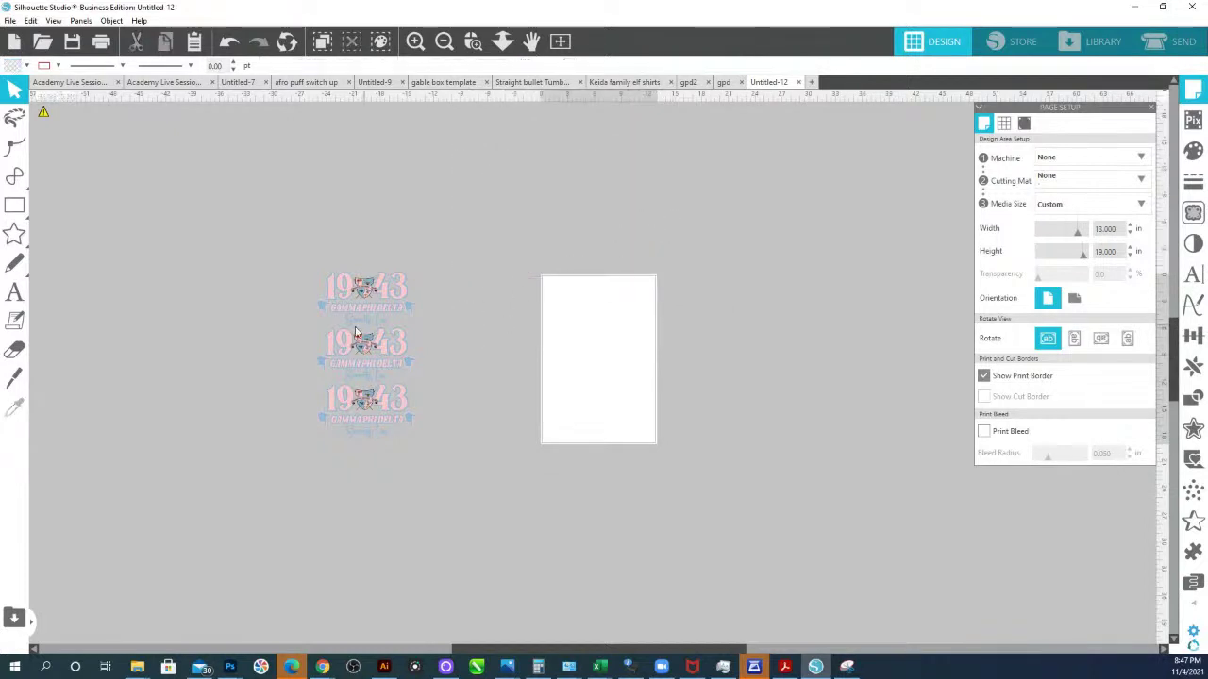
# - Paste a single 1943 design, place it in the page's upper half, and zoom in on the page
pyautogui.click(368, 295)
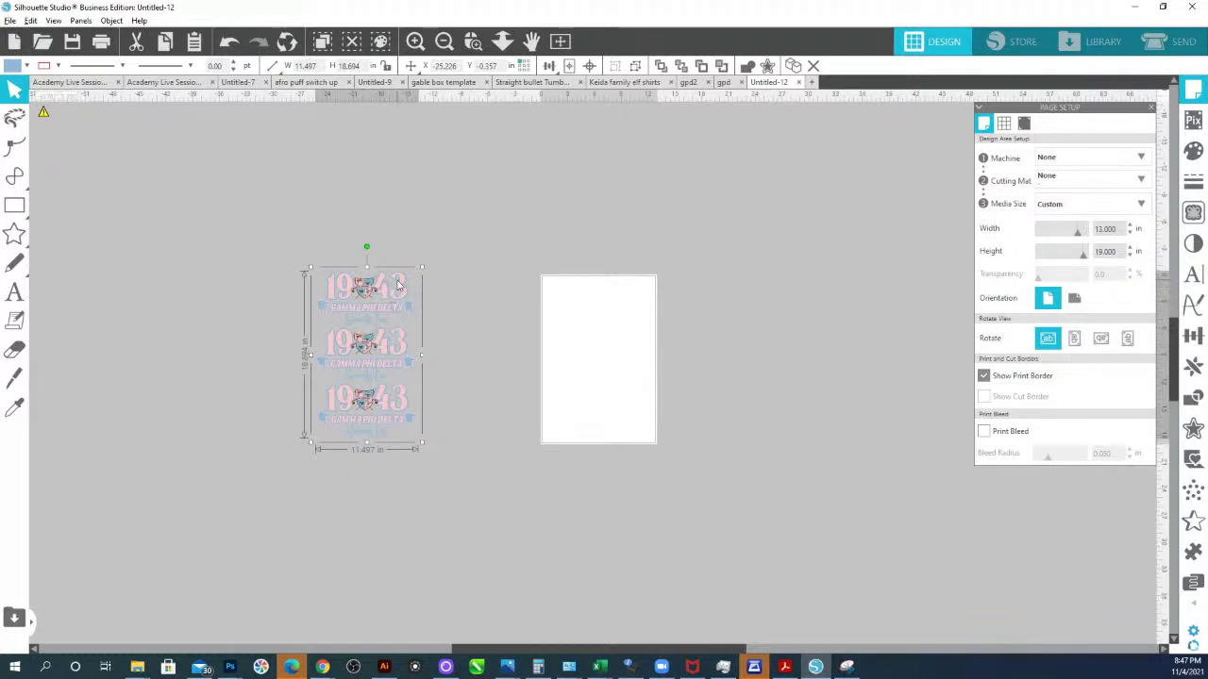
pyautogui.rightClick(552, 299)
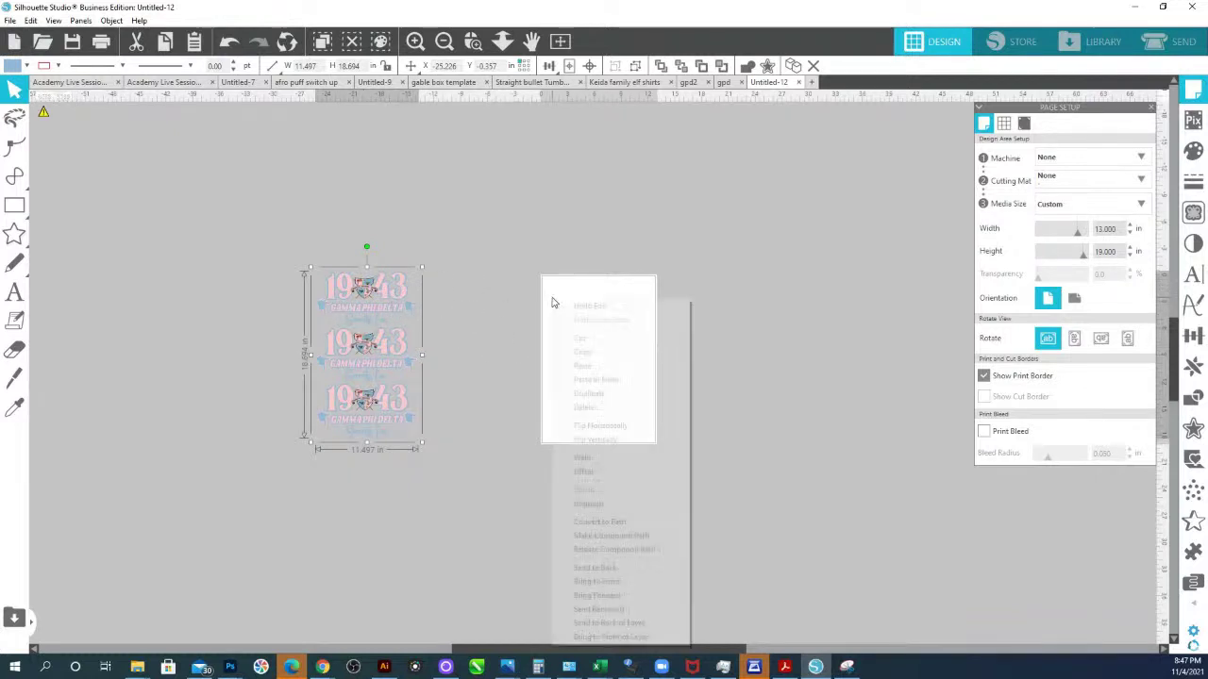
pyautogui.click(586, 367)
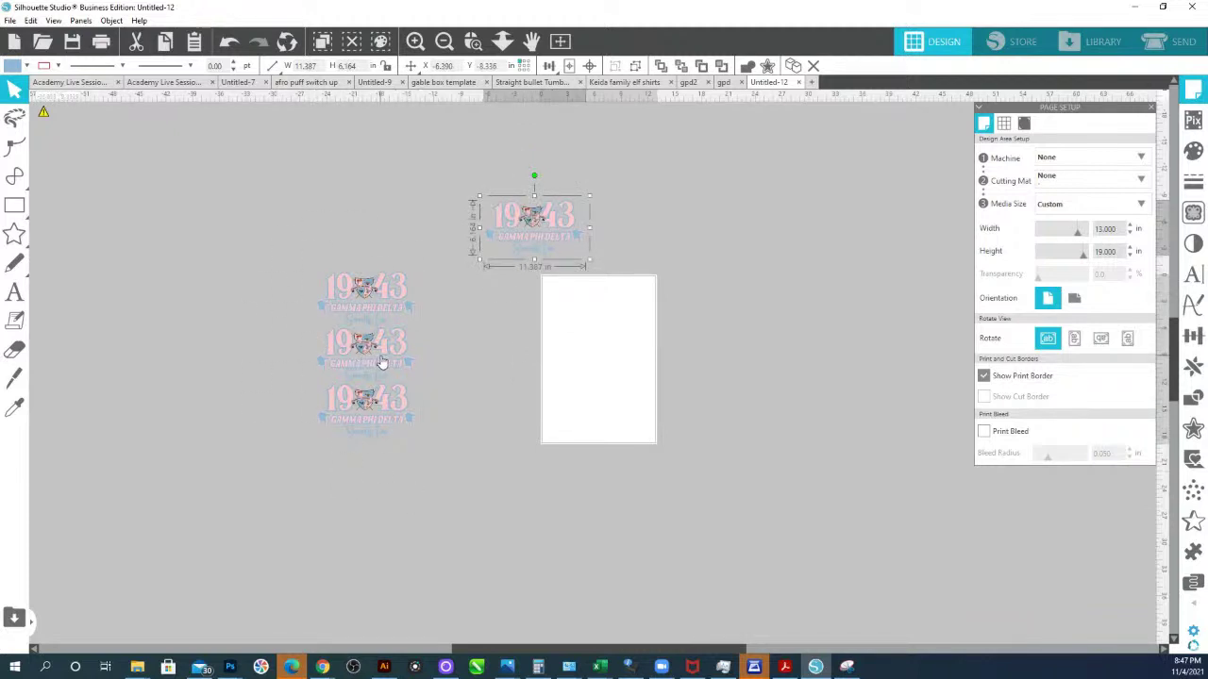
pyautogui.moveTo(519, 234); pyautogui.dragTo(579, 314)
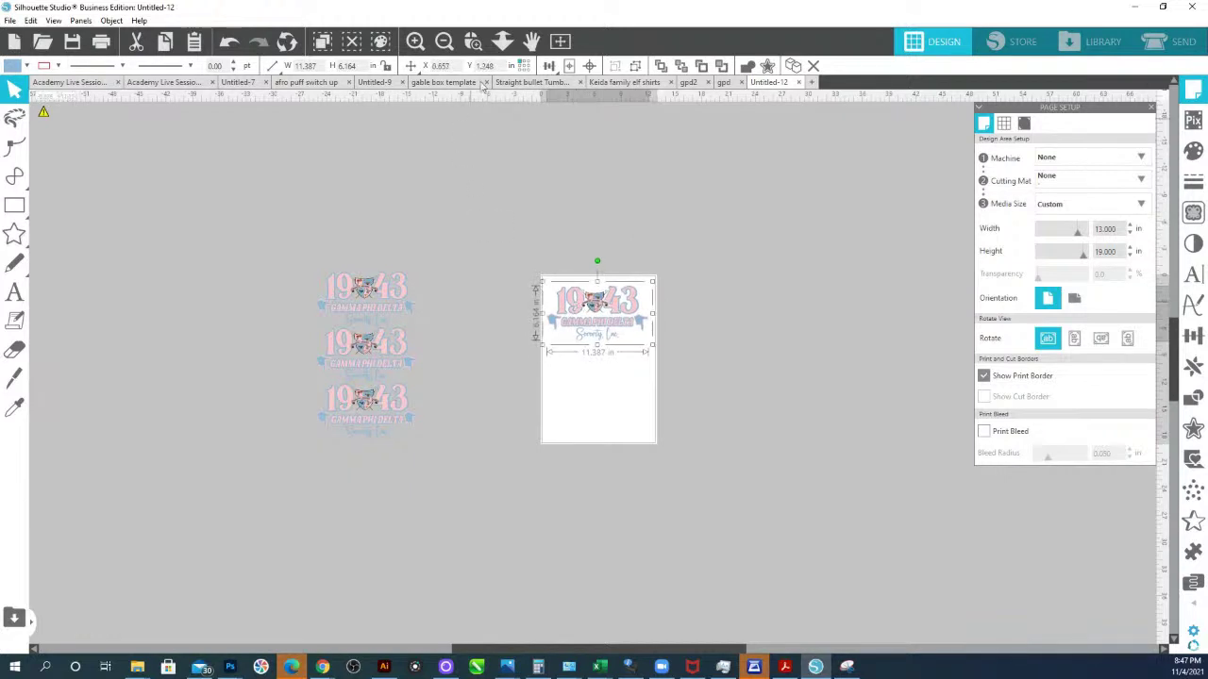
pyautogui.click(473, 40)
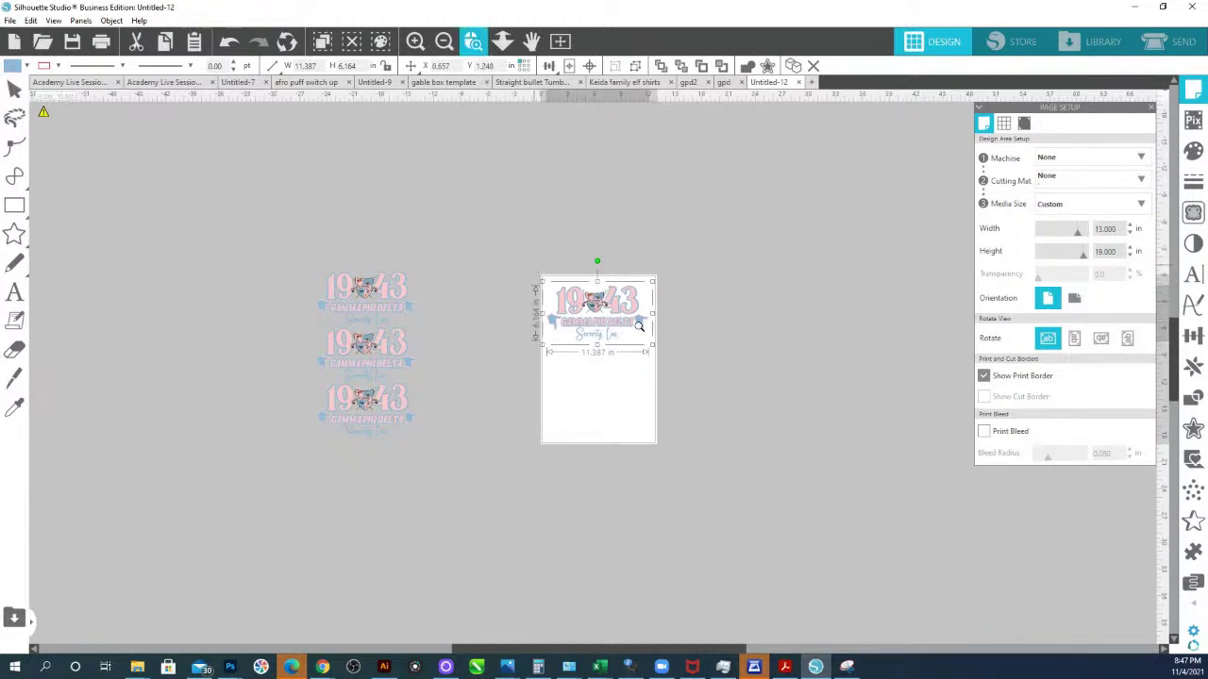
pyautogui.click(715, 433)
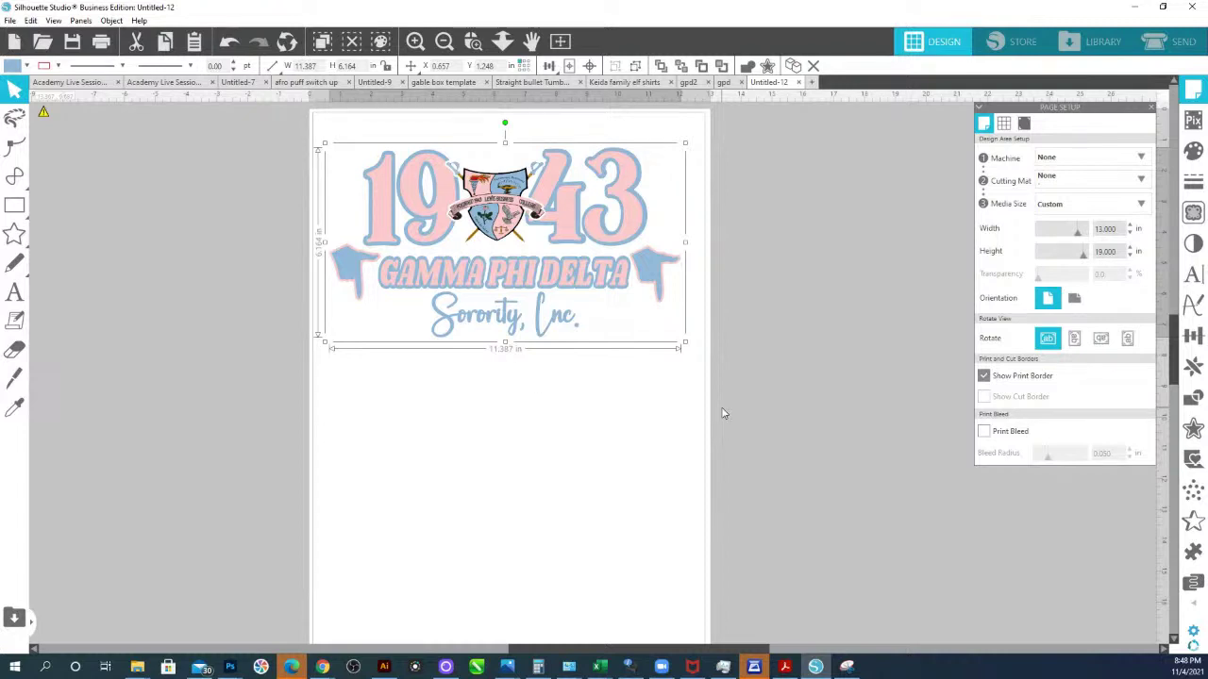
# - Set the page size to 11 in wide by 17 in high
pyautogui.click(1117, 228)
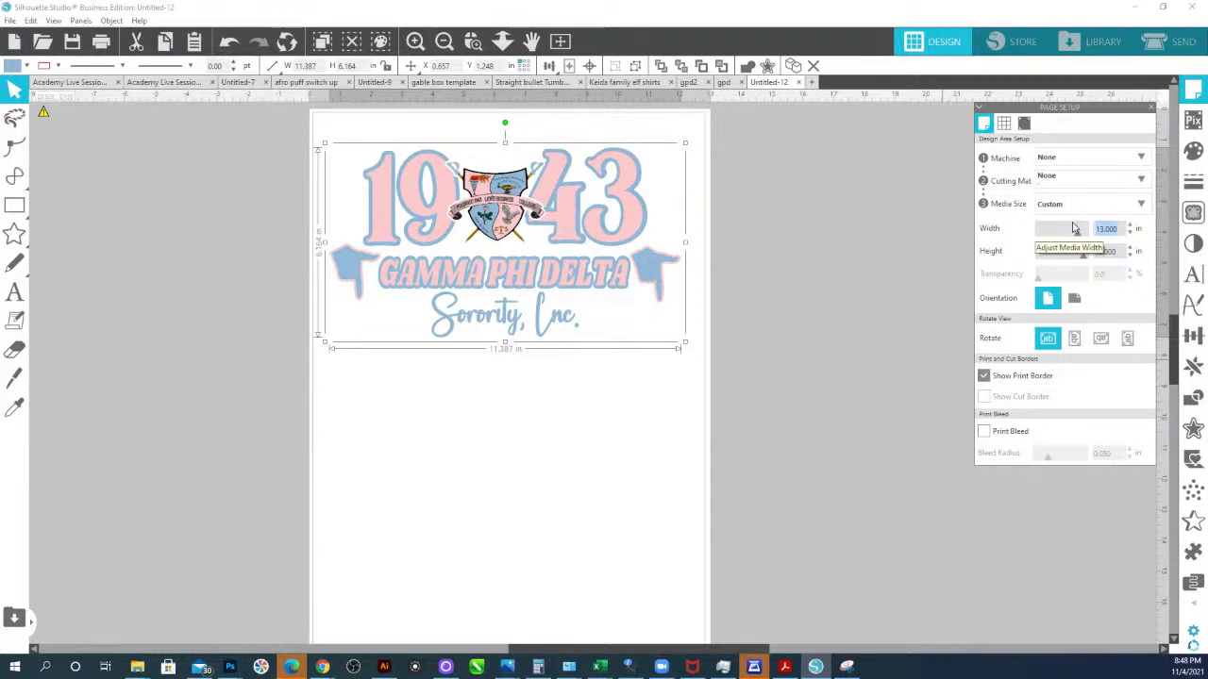
pyautogui.write('11')
pyautogui.press('Return')
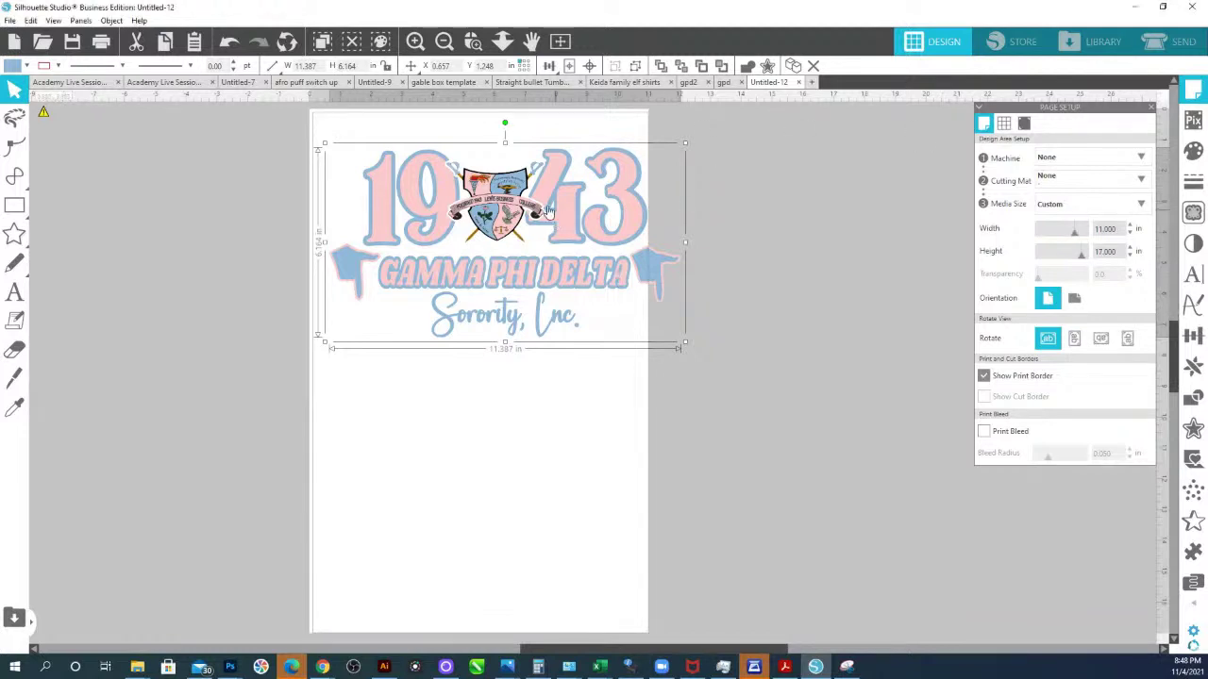
# - Rotate the design a quarter turn clockwise in the page's upper-left corner and add a duplicate facing the opposite way at the lower right
pyautogui.moveTo(634, 280); pyautogui.dragTo(617, 273)
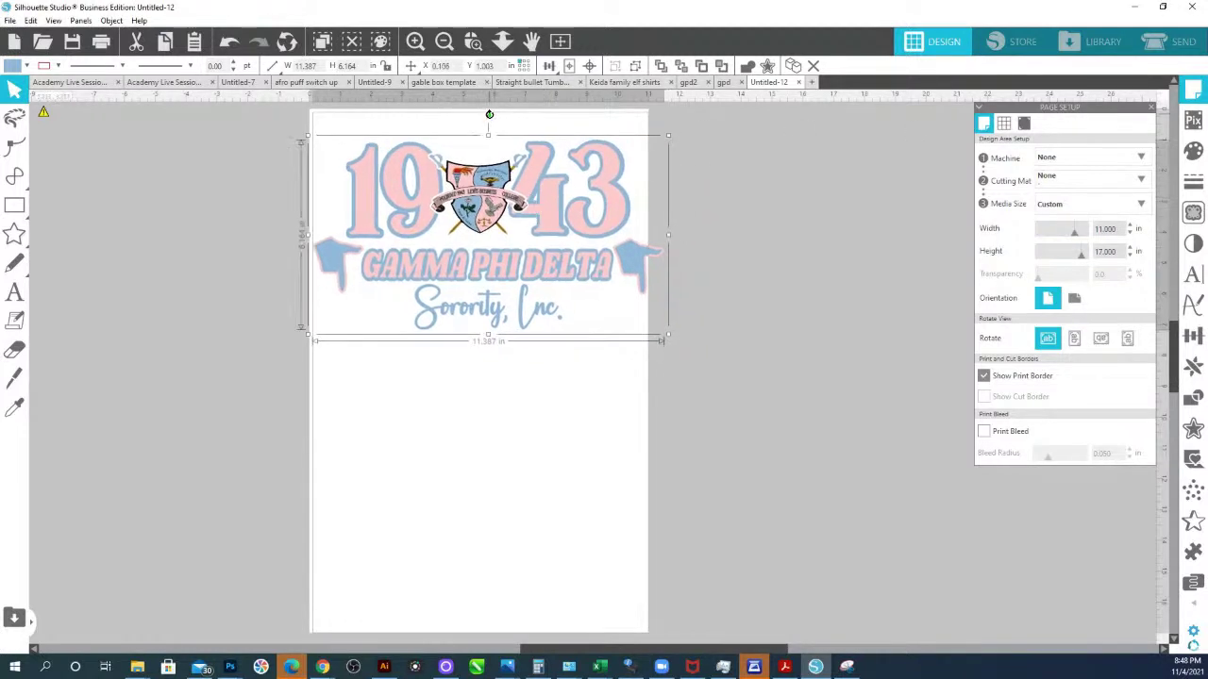
pyautogui.moveTo(488, 116); pyautogui.dragTo(605, 234)
pyautogui.moveTo(461, 205); pyautogui.dragTo(466, 175)
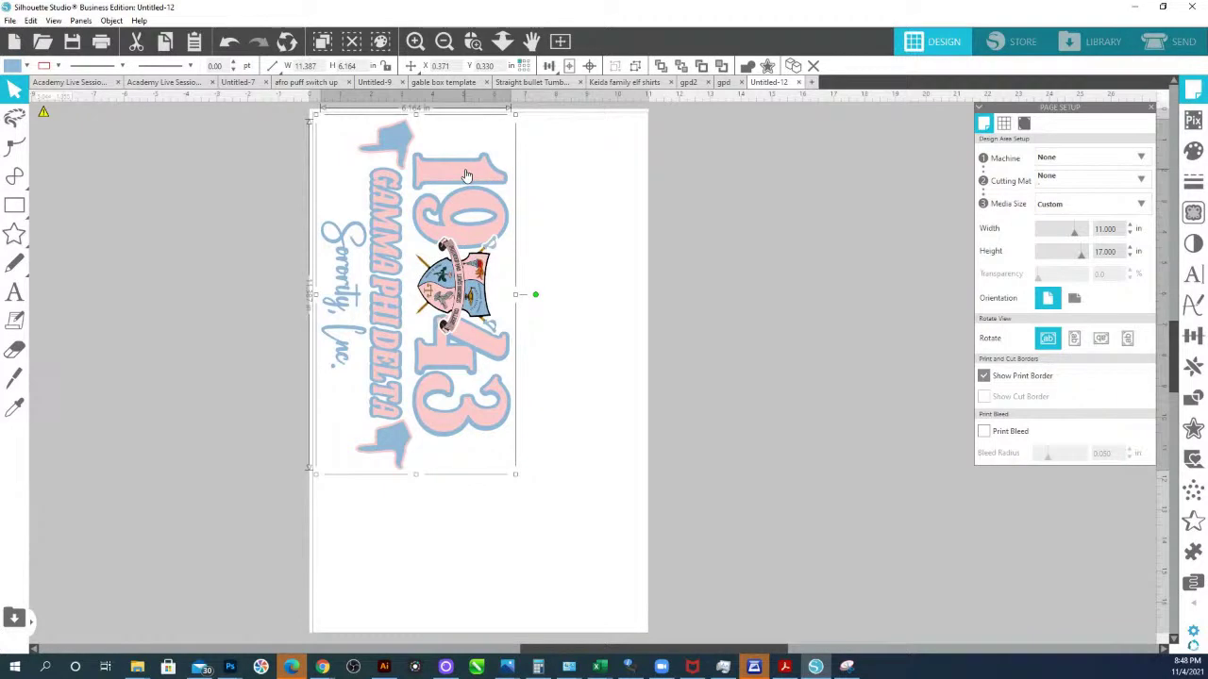
pyautogui.hotkey('ctrl', 'd')
pyautogui.moveTo(664, 472); pyautogui.dragTo(436, 479)
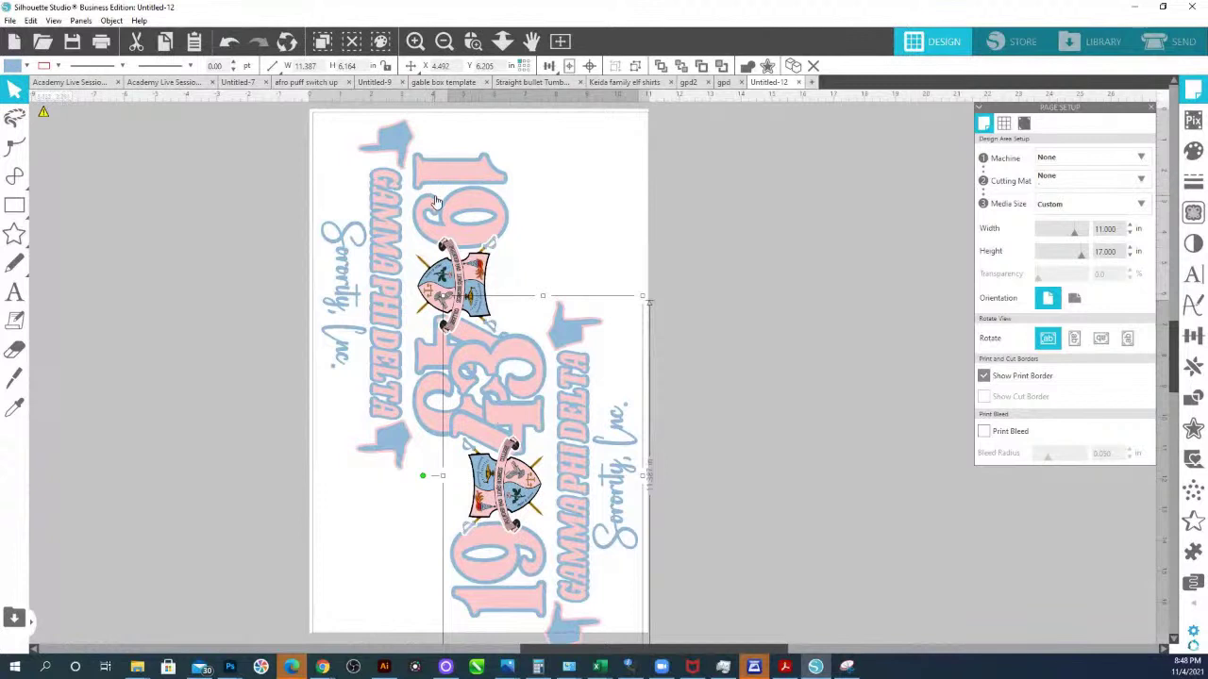
# - Rotate the lower design copy to a shallow upward diagonal and place it in the page's lower half
pyautogui.moveTo(436, 201); pyautogui.dragTo(432, 203)
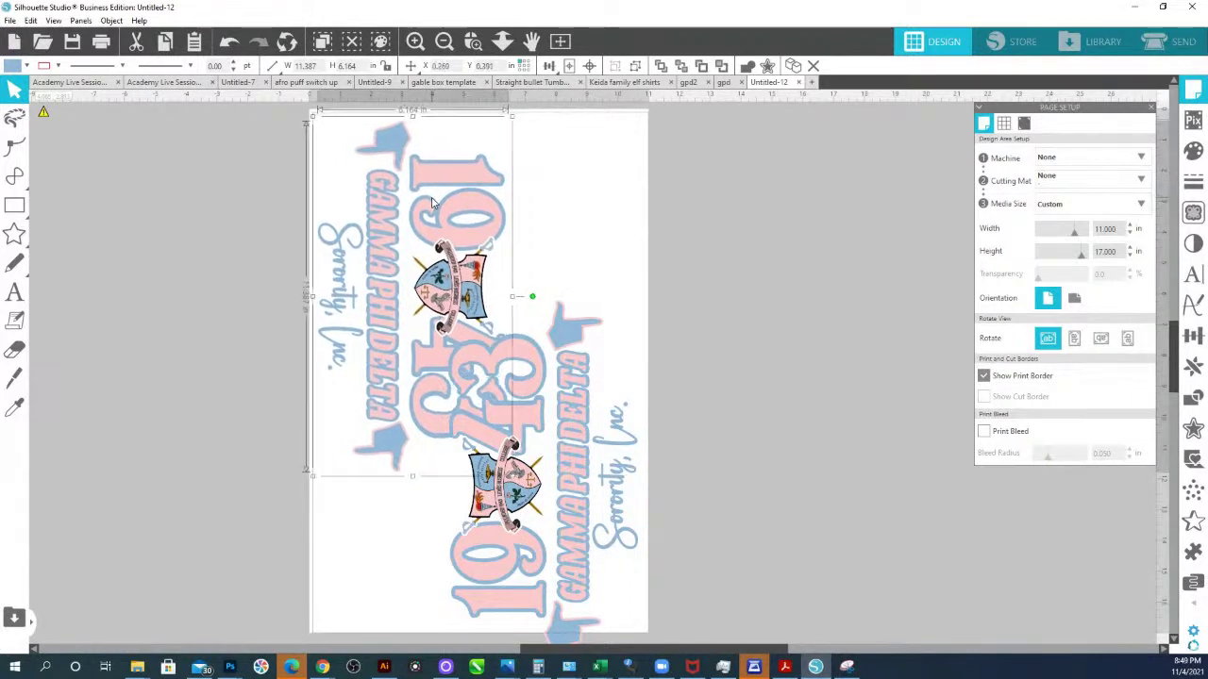
pyautogui.moveTo(539, 375); pyautogui.dragTo(420, 450)
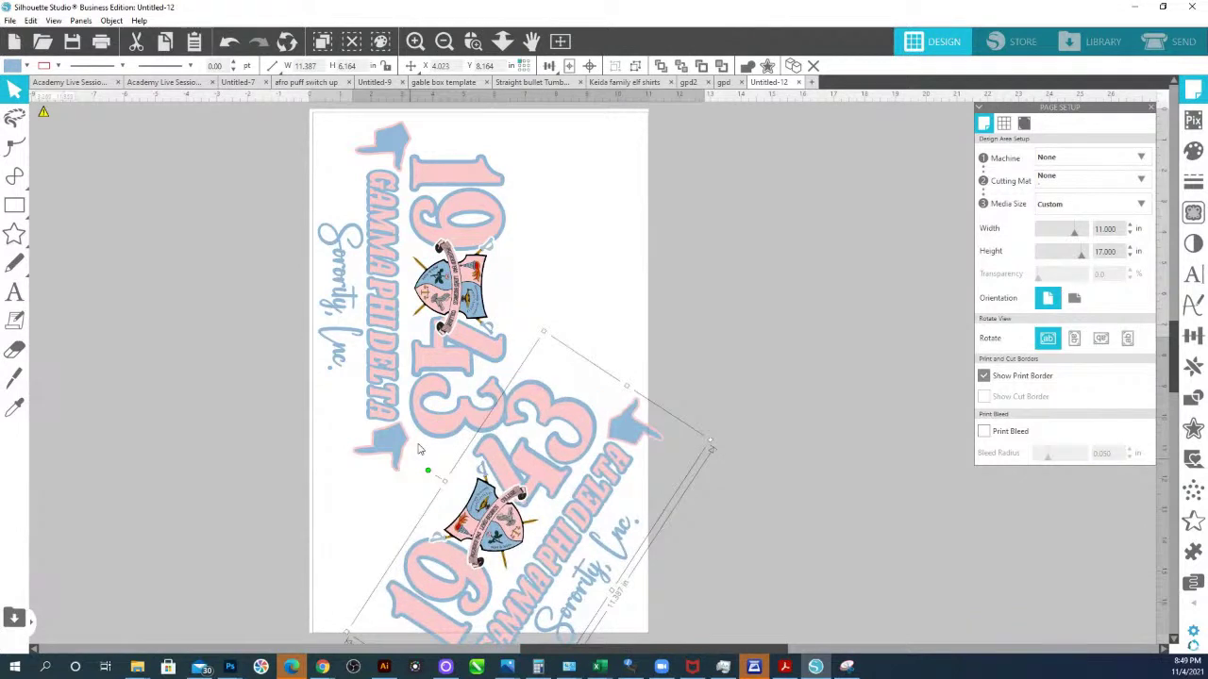
pyautogui.moveTo(420, 450); pyautogui.dragTo(378, 497)
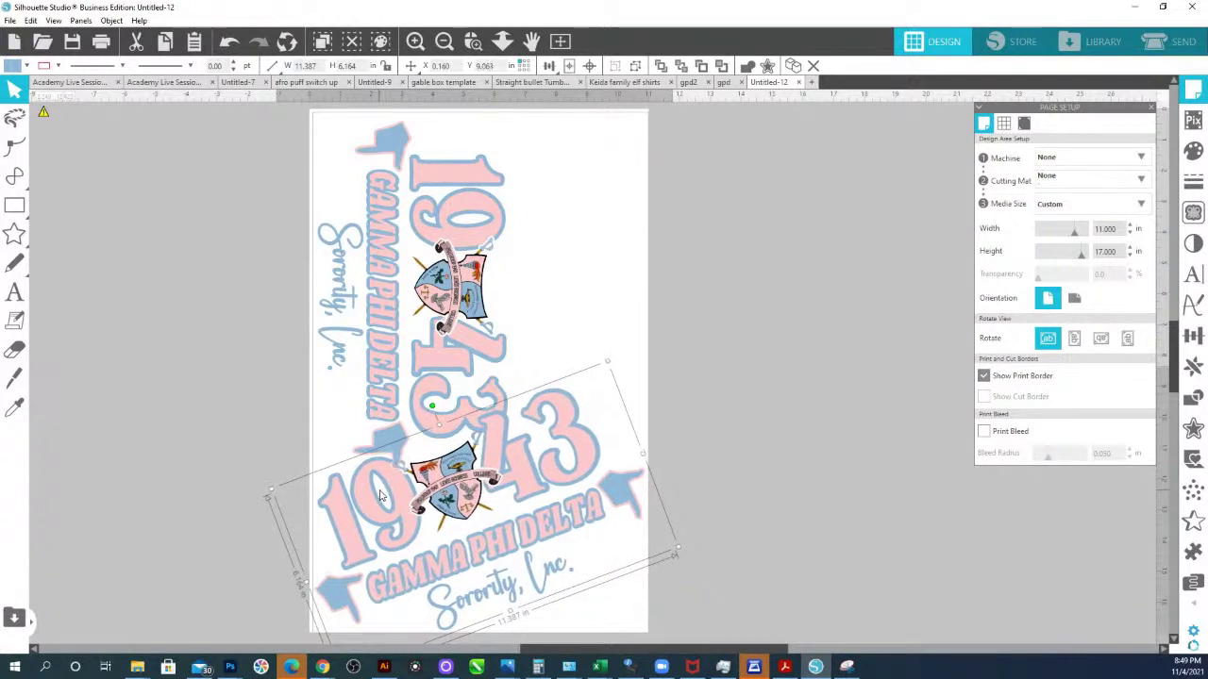
# - Rotate the upper design to an upside-down diagonal and fit it into the page's upper half
pyautogui.click(385, 232)
pyautogui.moveTo(411, 196); pyautogui.dragTo(409, 189)
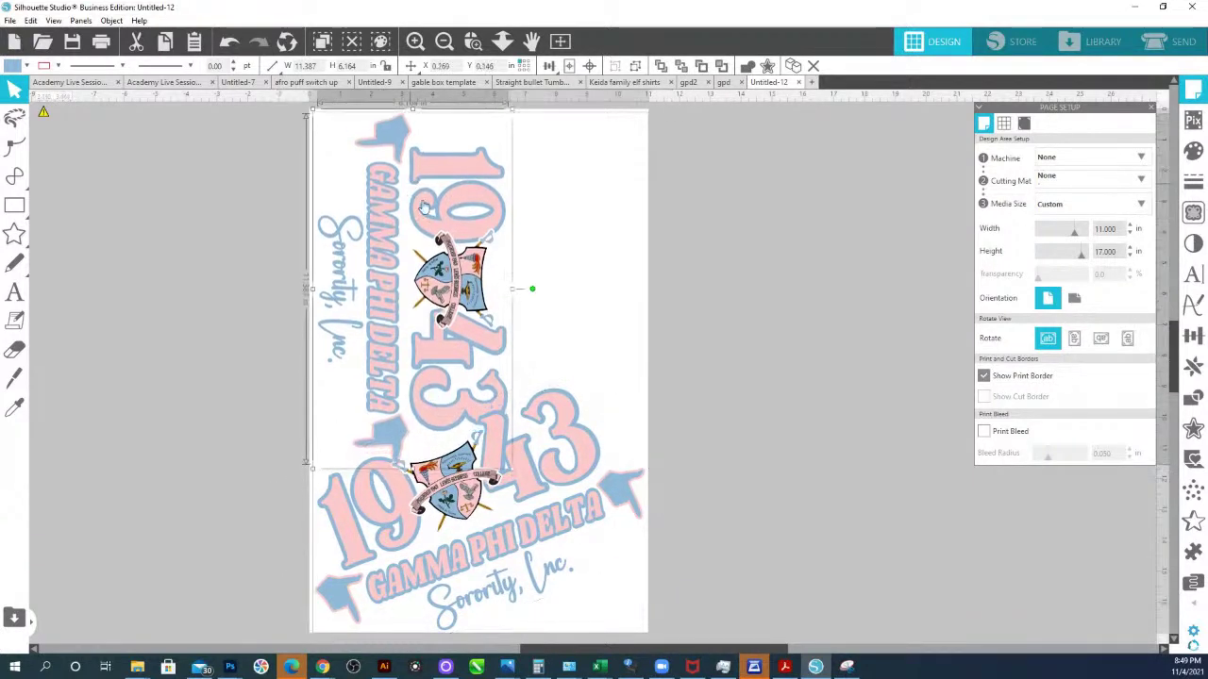
pyautogui.moveTo(531, 294); pyautogui.dragTo(505, 406)
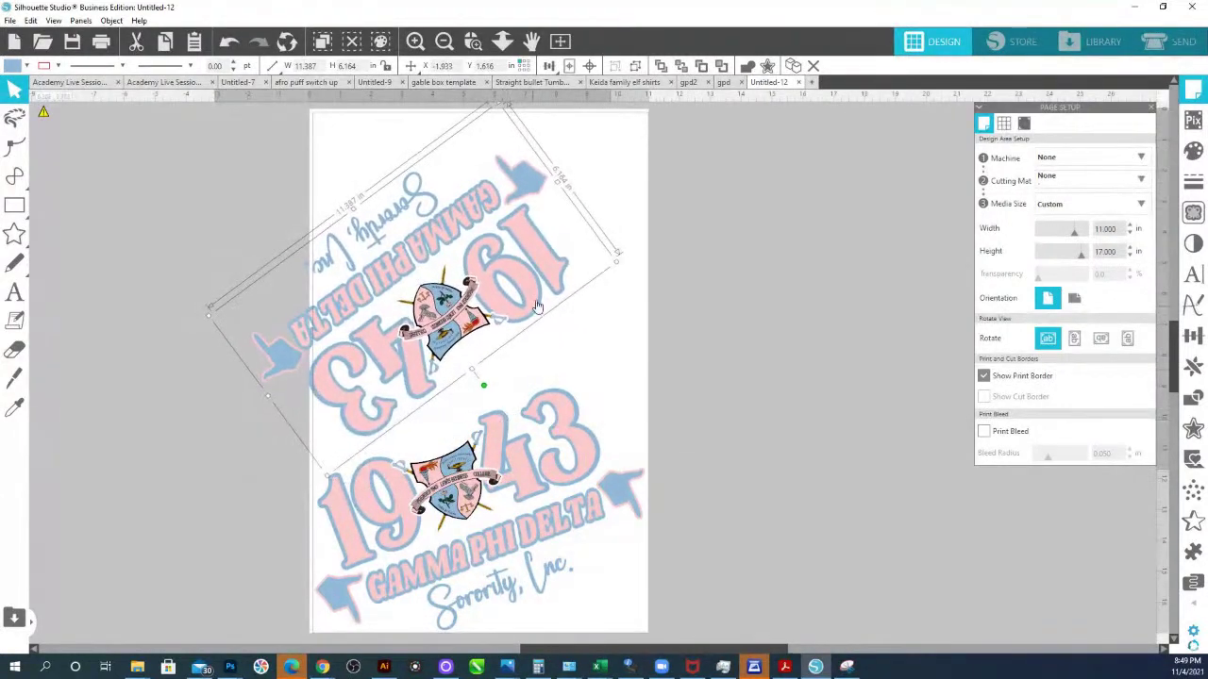
pyautogui.moveTo(554, 248); pyautogui.dragTo(606, 211)
# - Tilt the lower design more steeply to parallel the upper one and adjust both positions so they fit the page without overlapping
pyautogui.click(571, 417)
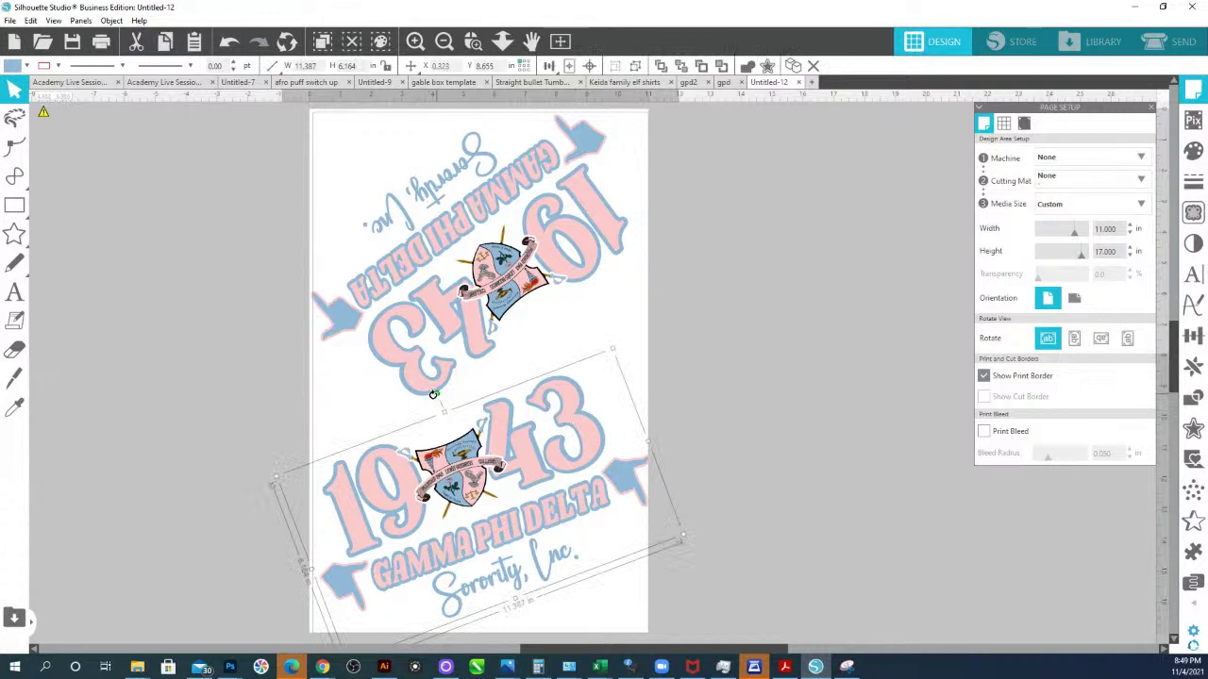
pyautogui.moveTo(436, 393); pyautogui.dragTo(481, 413)
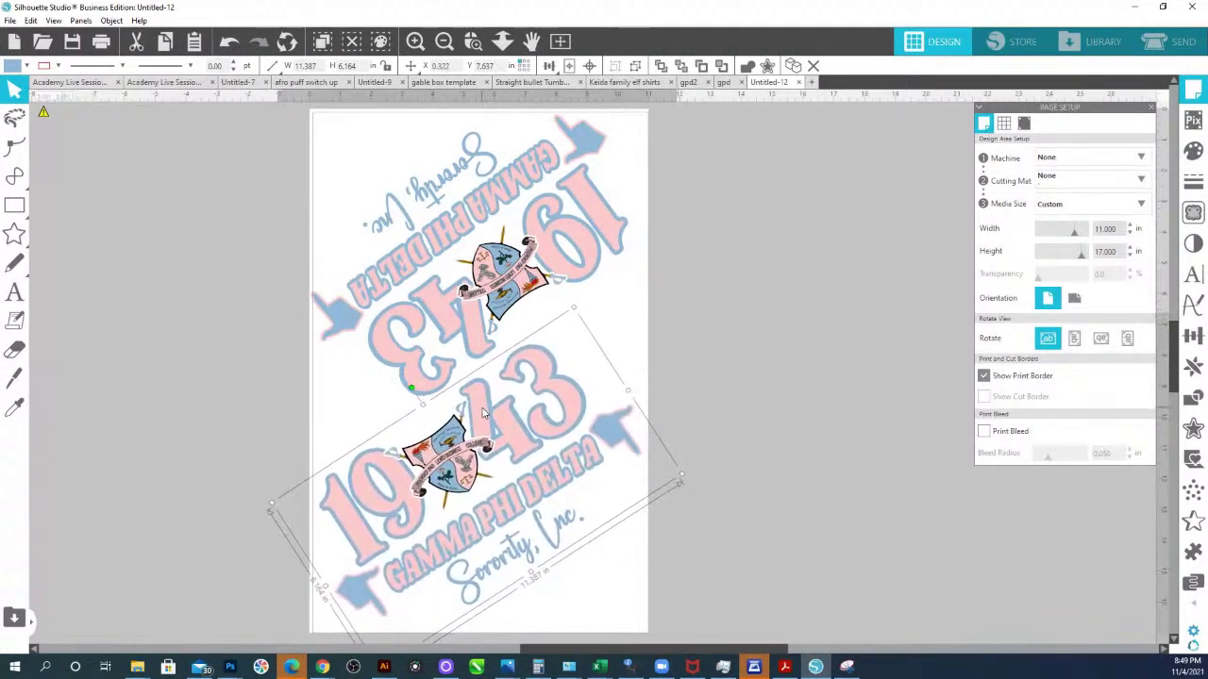
pyautogui.click(468, 339)
pyautogui.moveTo(468, 340); pyautogui.dragTo(473, 340)
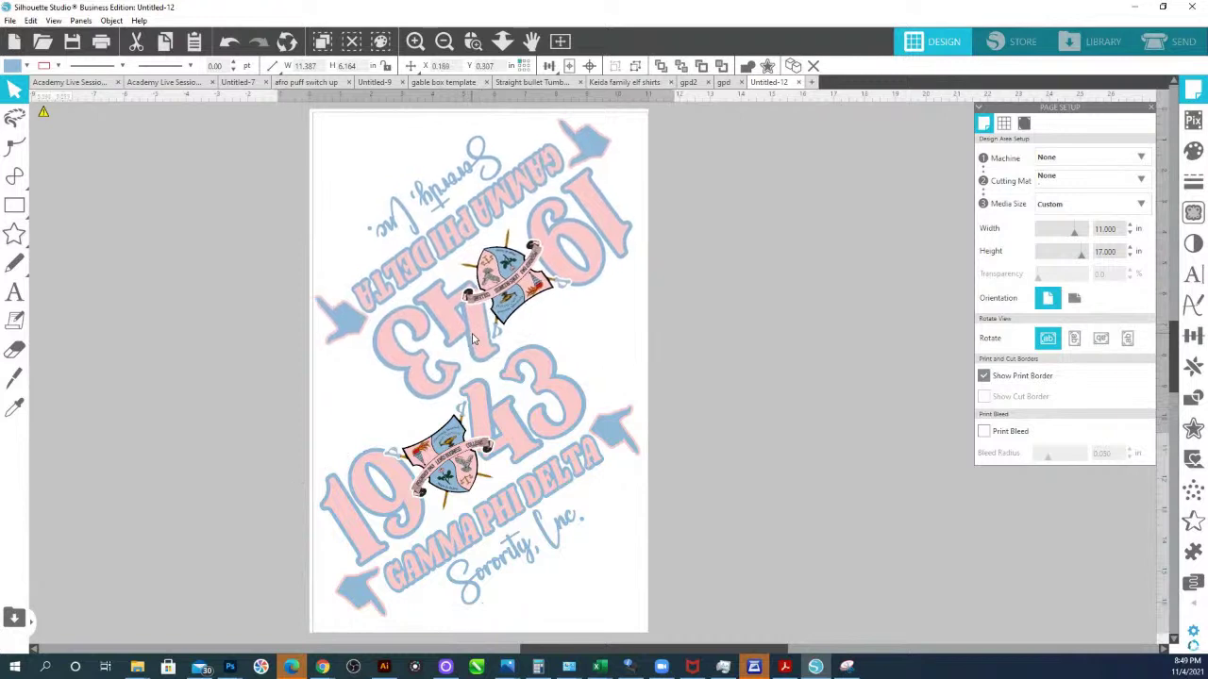
pyautogui.click(473, 339)
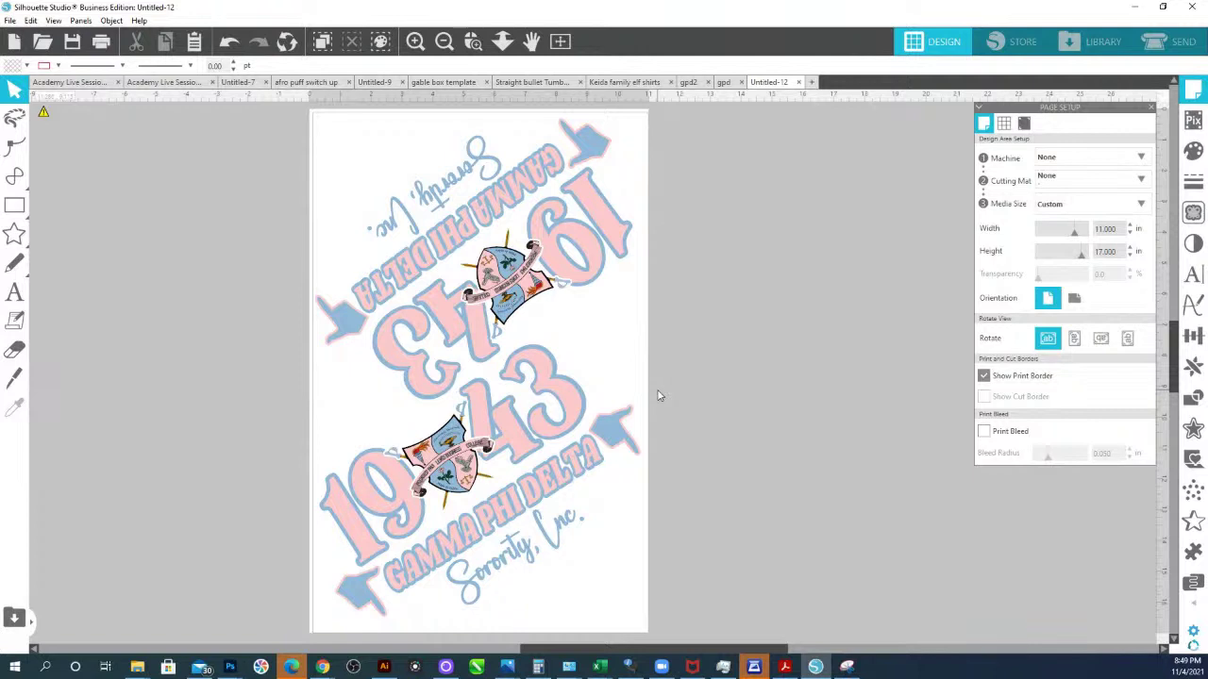
# - Set the page's cutting machine to Auto (Cameo)
pyautogui.click(1114, 162)
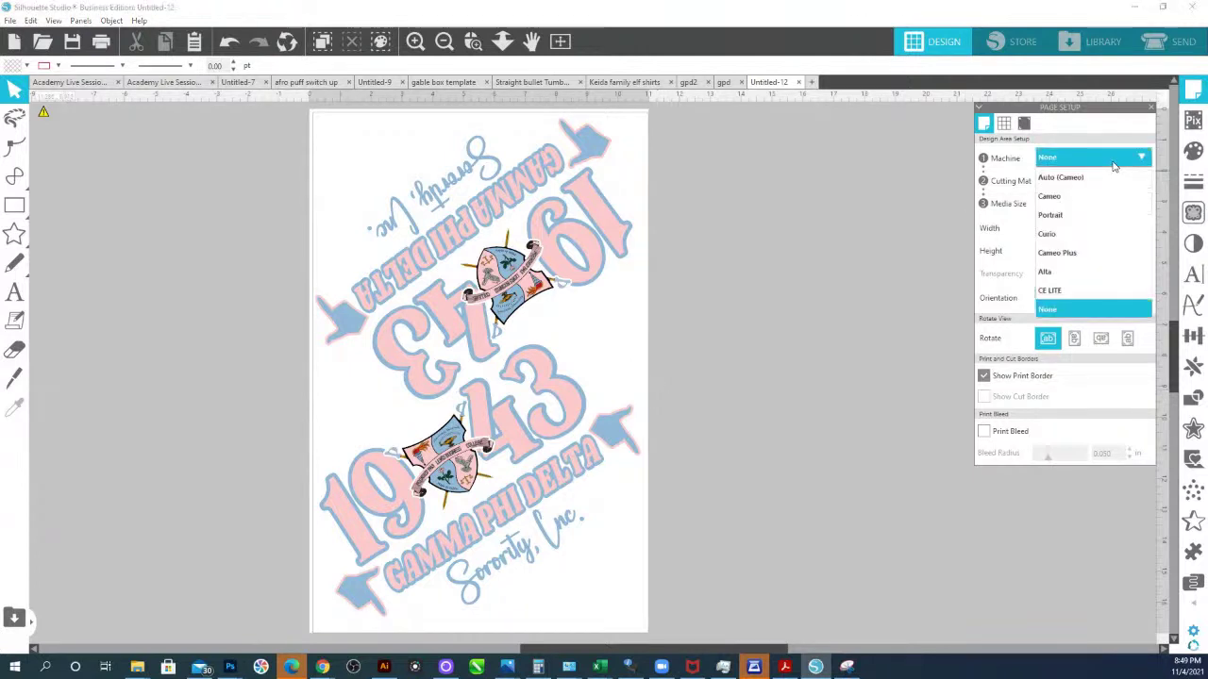
pyautogui.click(1109, 179)
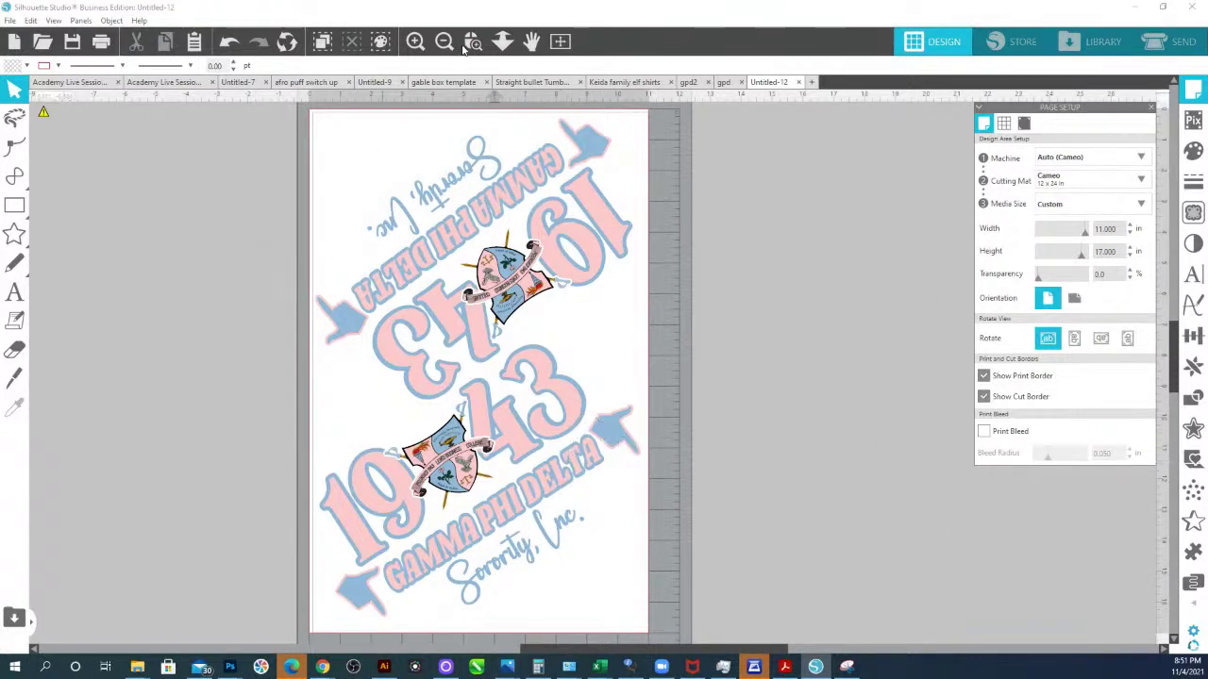
# - Flip both design copies on the page horizontally and flip them back
pyautogui.click(506, 42)
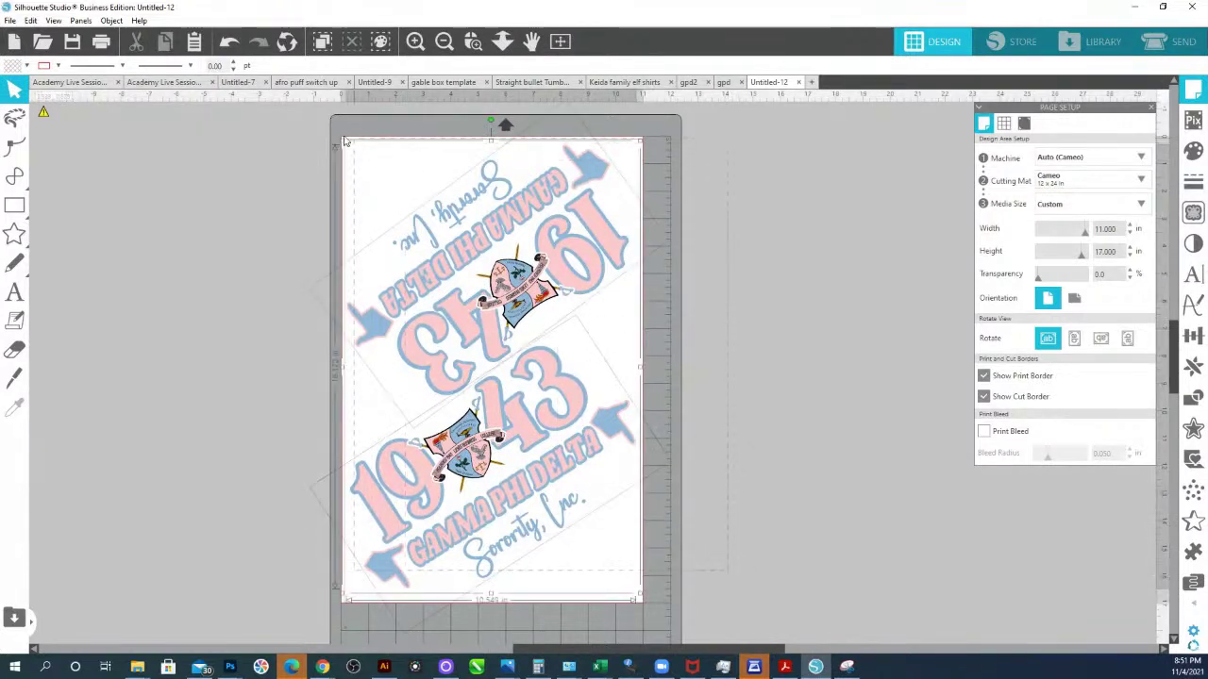
pyautogui.rightClick(516, 243)
pyautogui.click(572, 369)
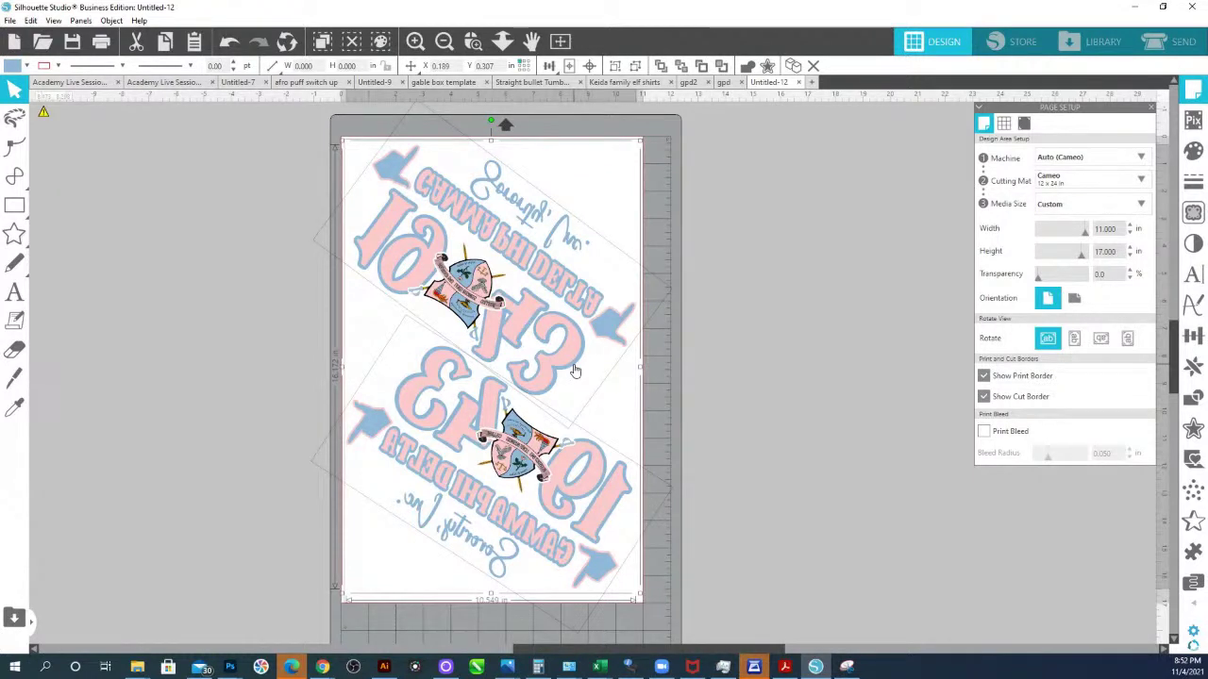
pyautogui.rightClick(574, 370)
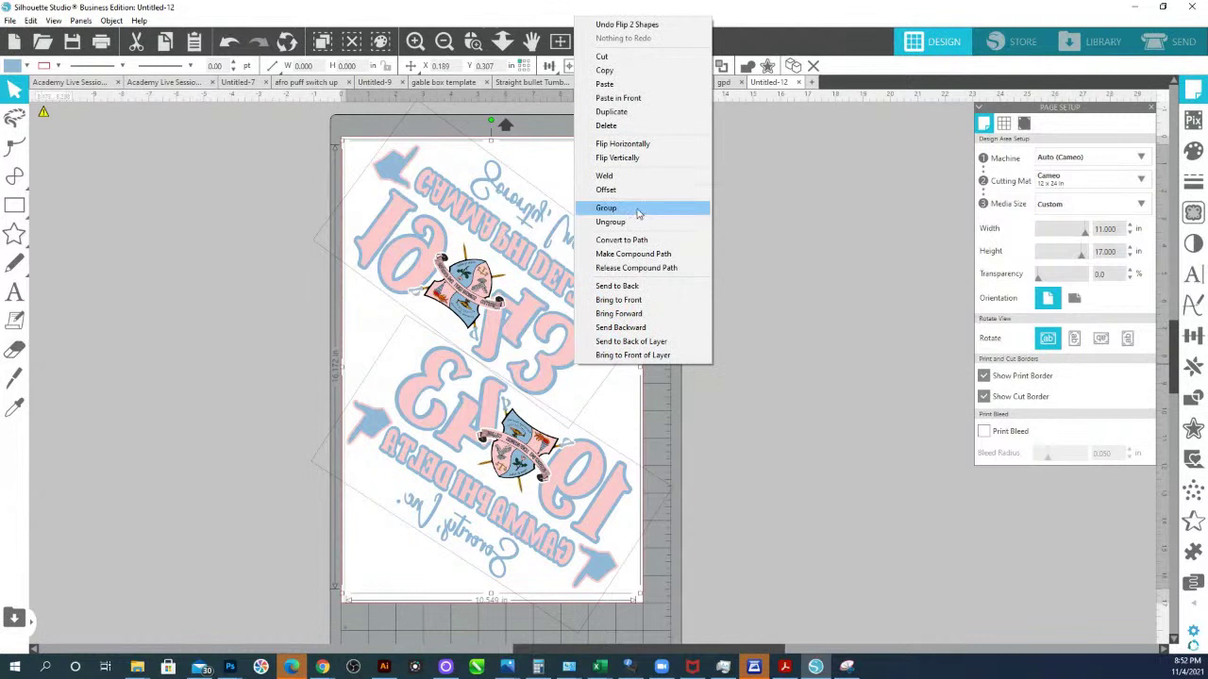
pyautogui.click(630, 144)
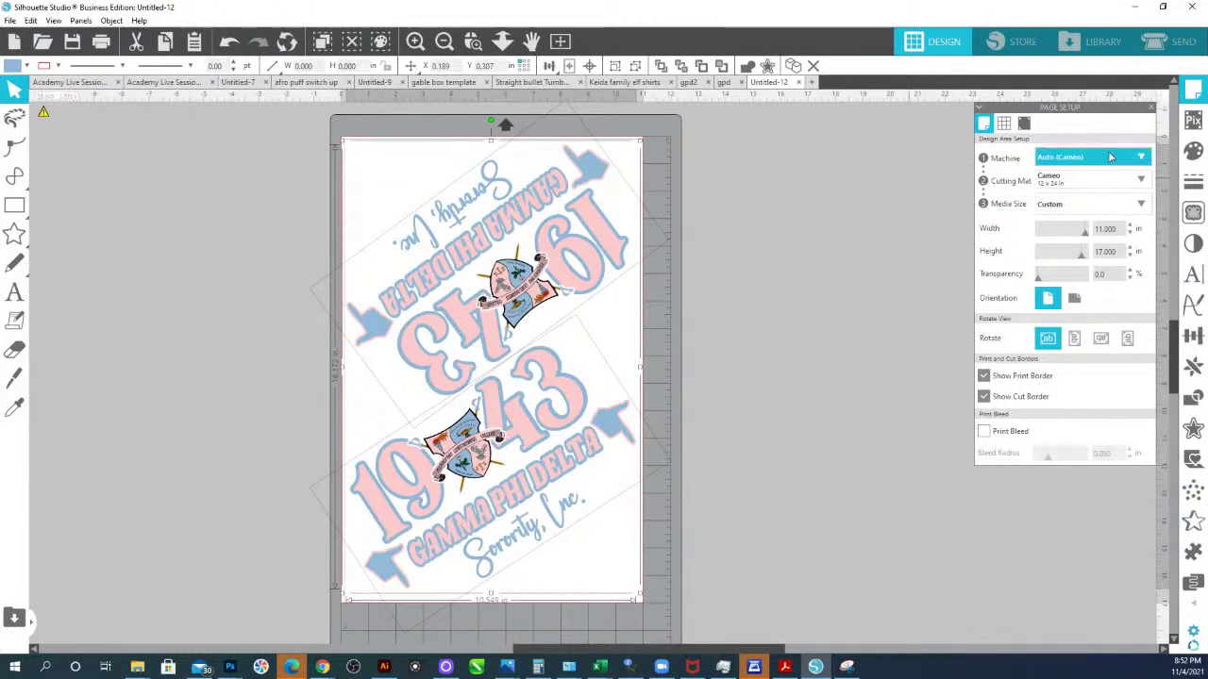
# - Move the three upright design copies outside the page to sit directly beside the cutting mat
pyautogui.click(502, 40)
pyautogui.moveTo(557, 396); pyautogui.dragTo(551, 264)
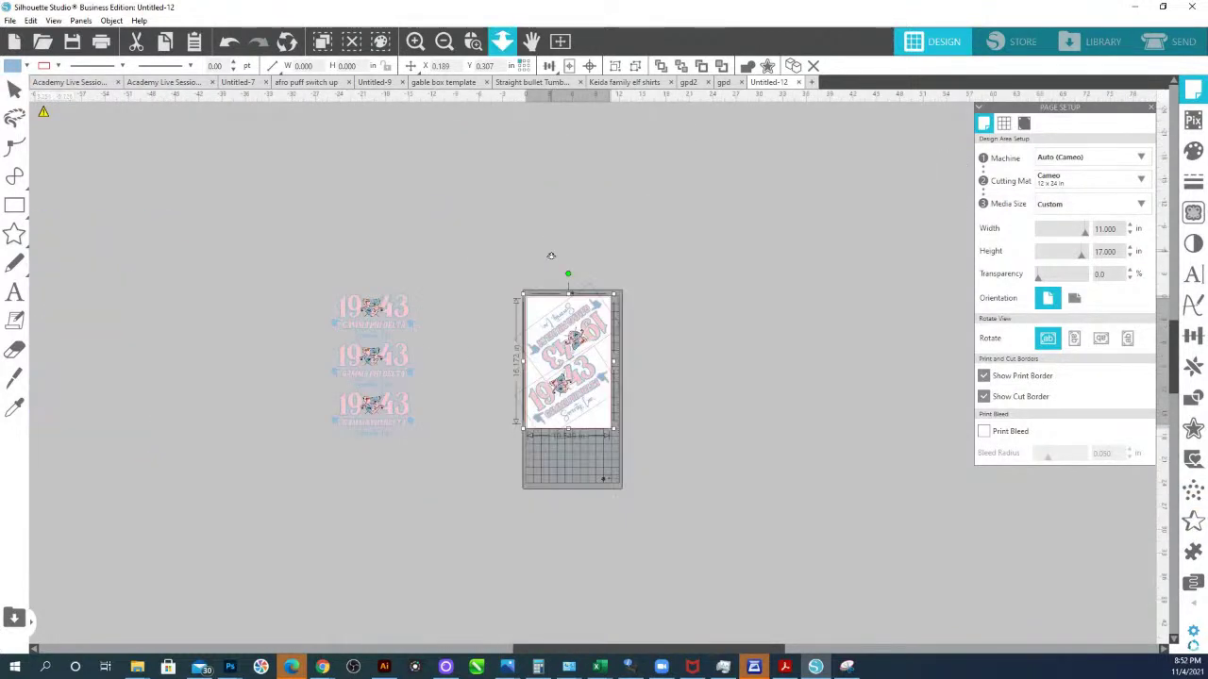
pyautogui.moveTo(283, 271); pyautogui.dragTo(442, 437)
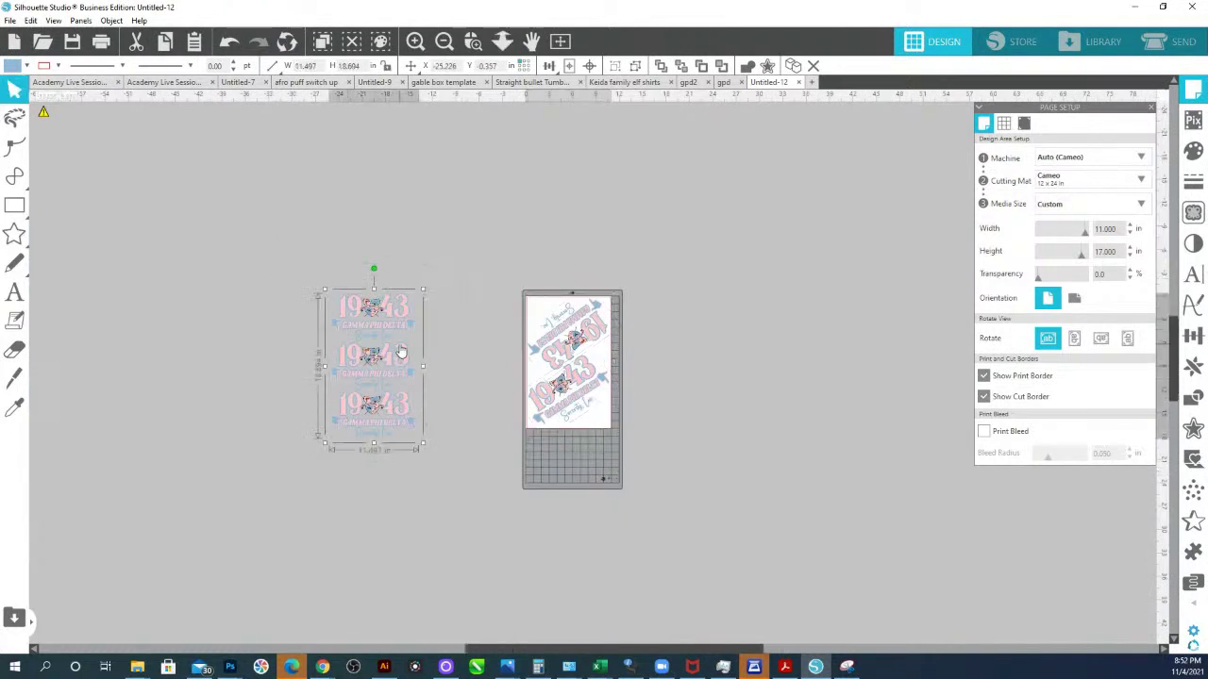
pyautogui.moveTo(400, 351); pyautogui.dragTo(503, 356)
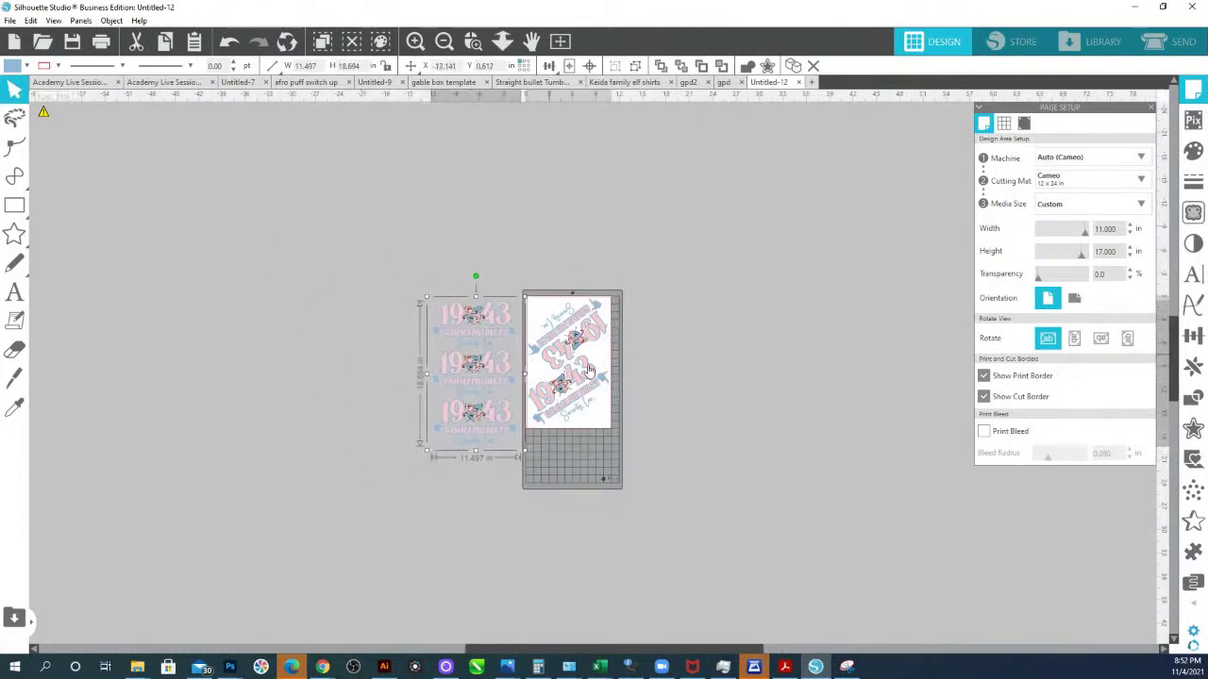
pyautogui.click(401, 261)
pyautogui.moveTo(476, 273); pyautogui.dragTo(661, 491)
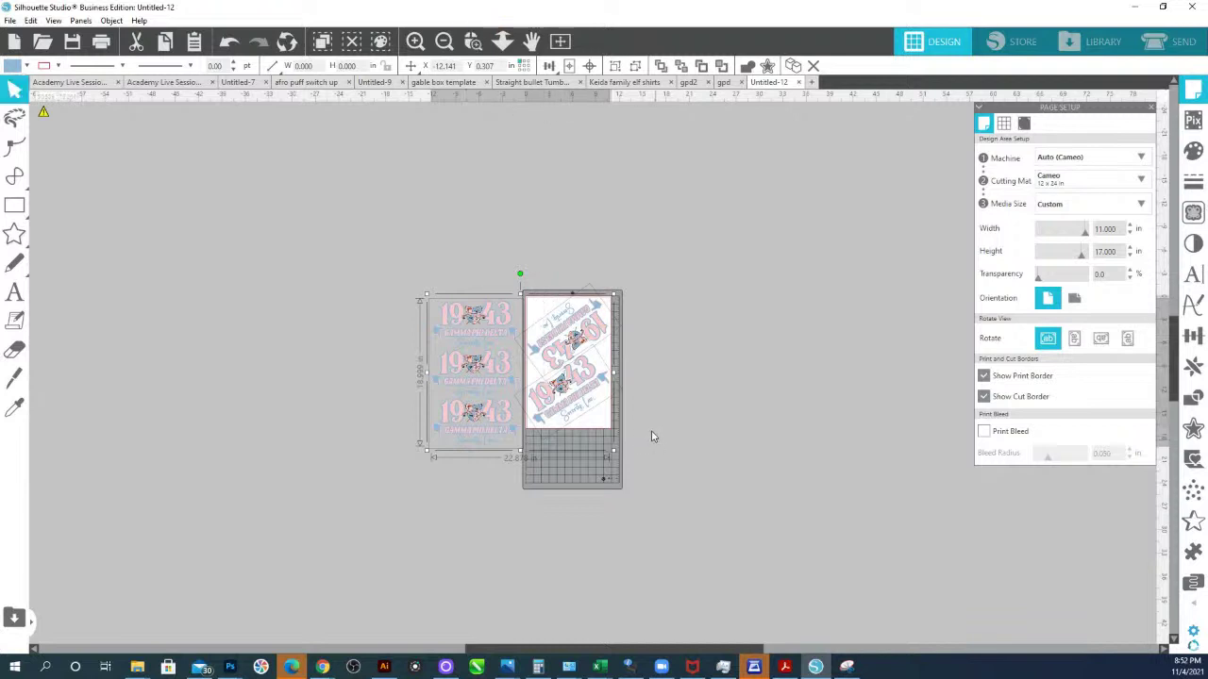
# - Fill the two diagonal designs on the page with solid gray and weld them into silhouettes
pyautogui.scroll(3, 651, 436)
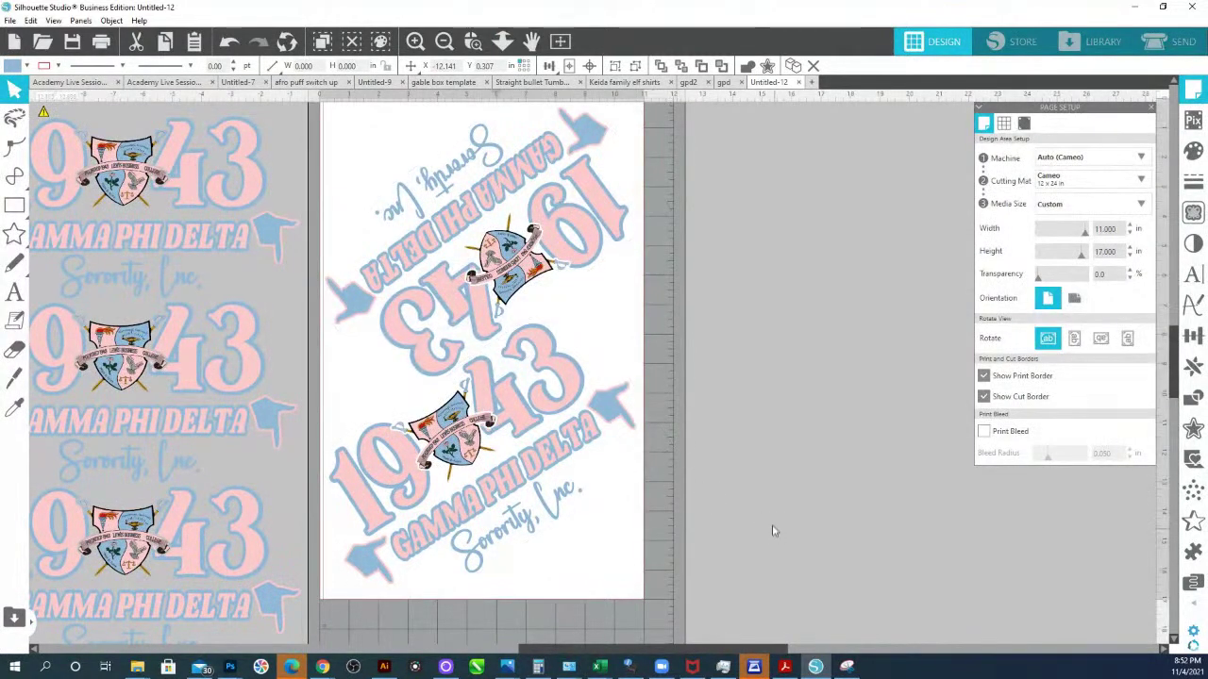
pyautogui.hotkey('ctrl', 'a')
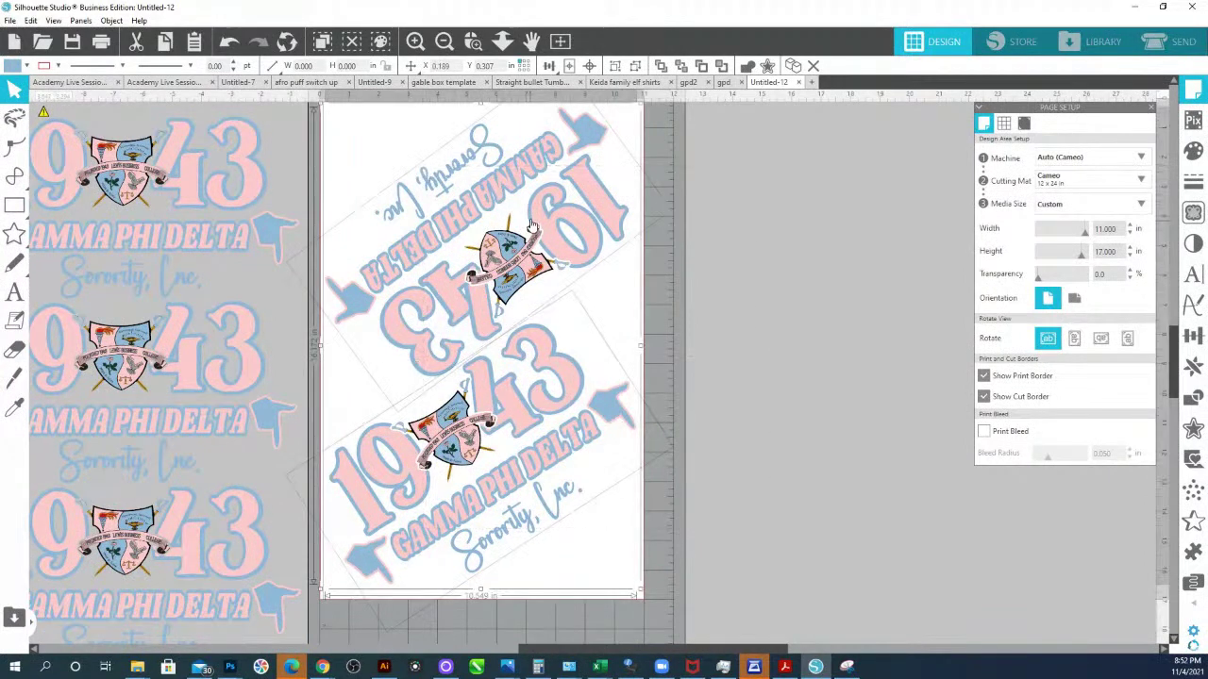
pyautogui.click(26, 66)
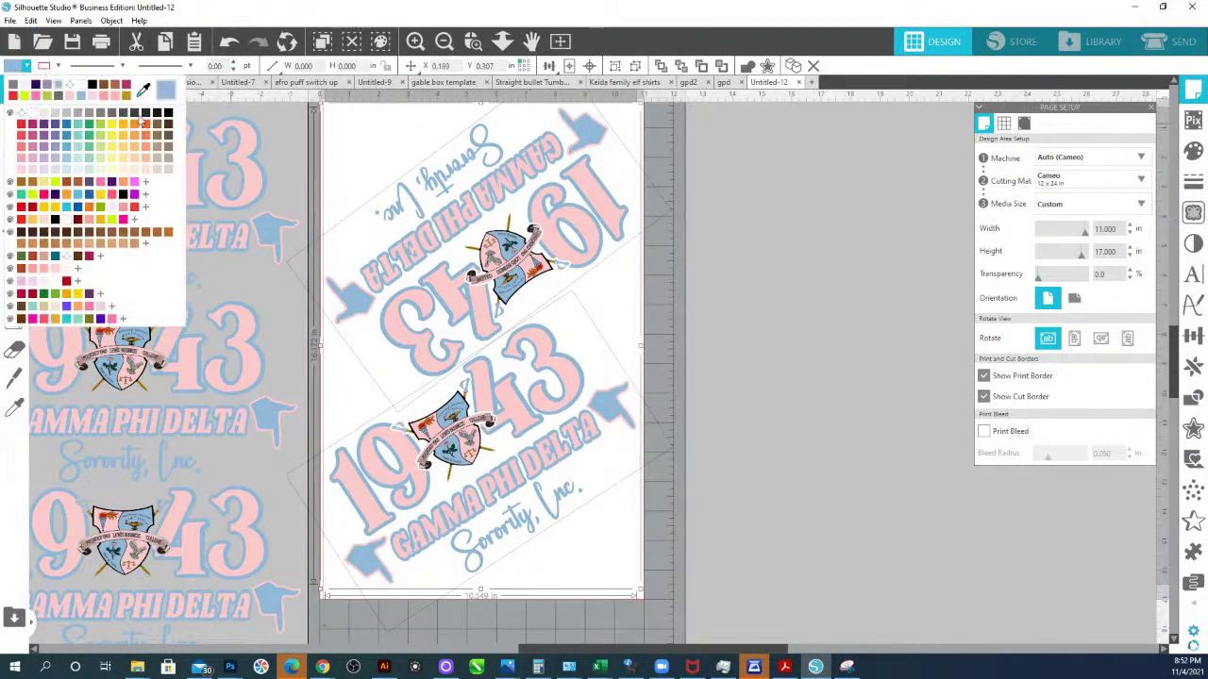
pyautogui.click(96, 115)
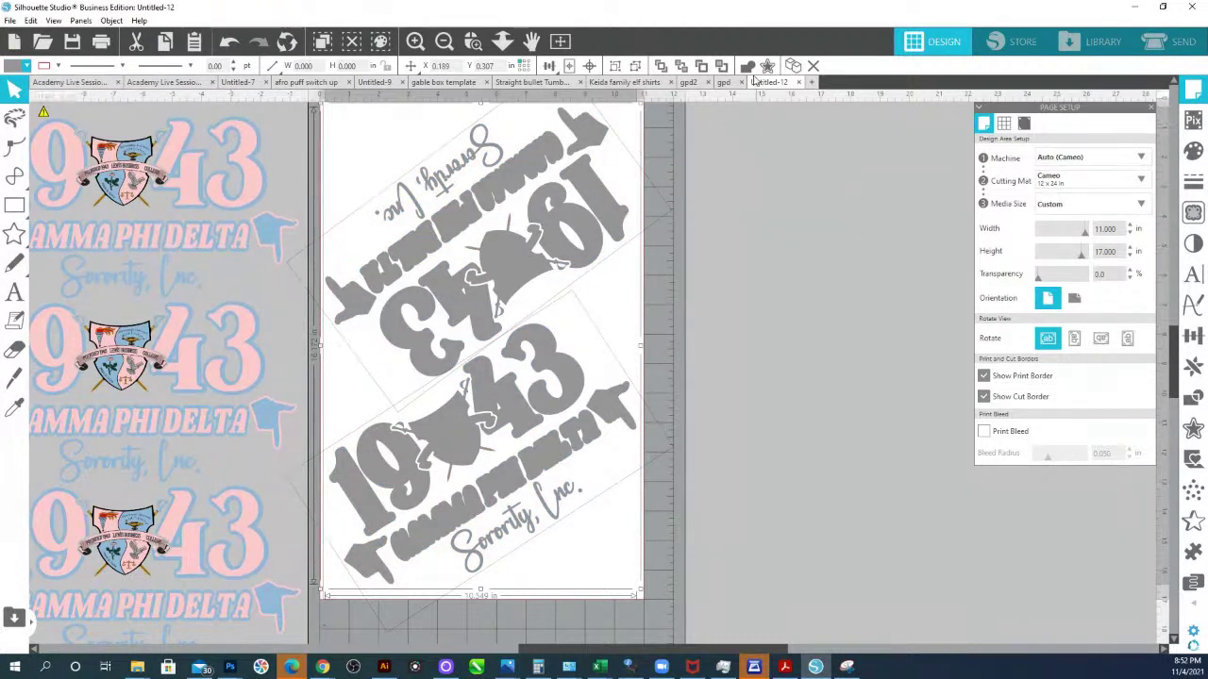
pyautogui.click(747, 69)
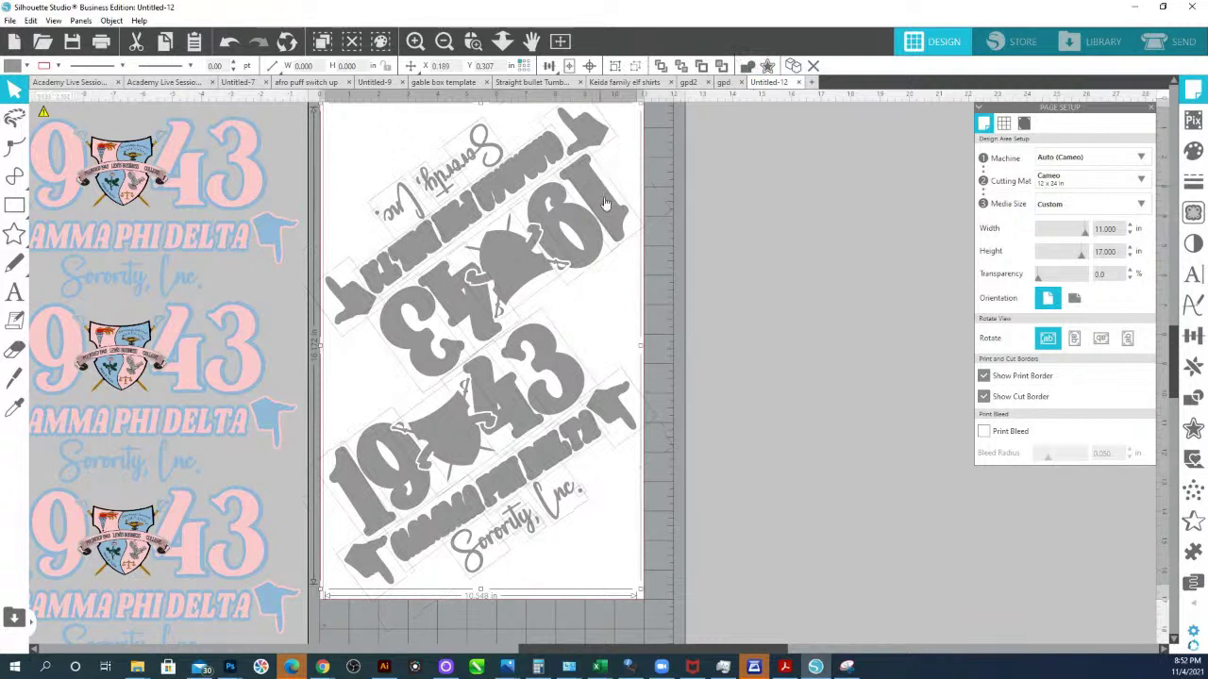
# - Group the pieces of the upper gray silhouette and position it in the page's upper half
pyautogui.click(479, 234)
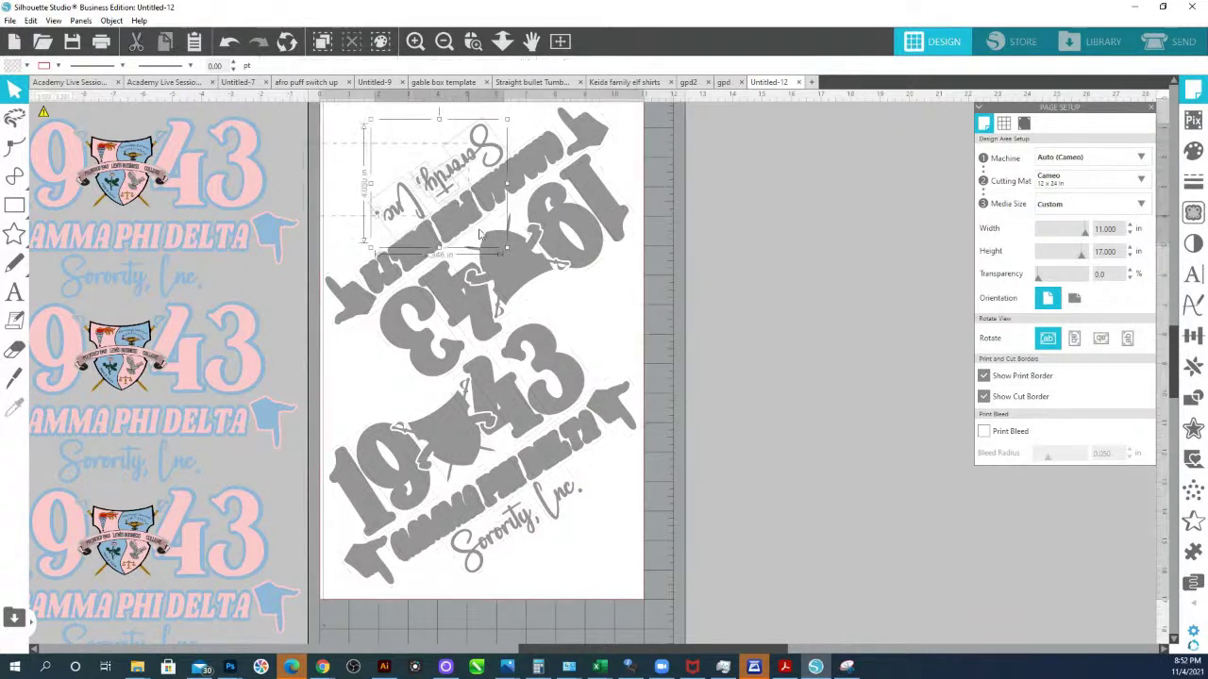
pyautogui.click(479, 234)
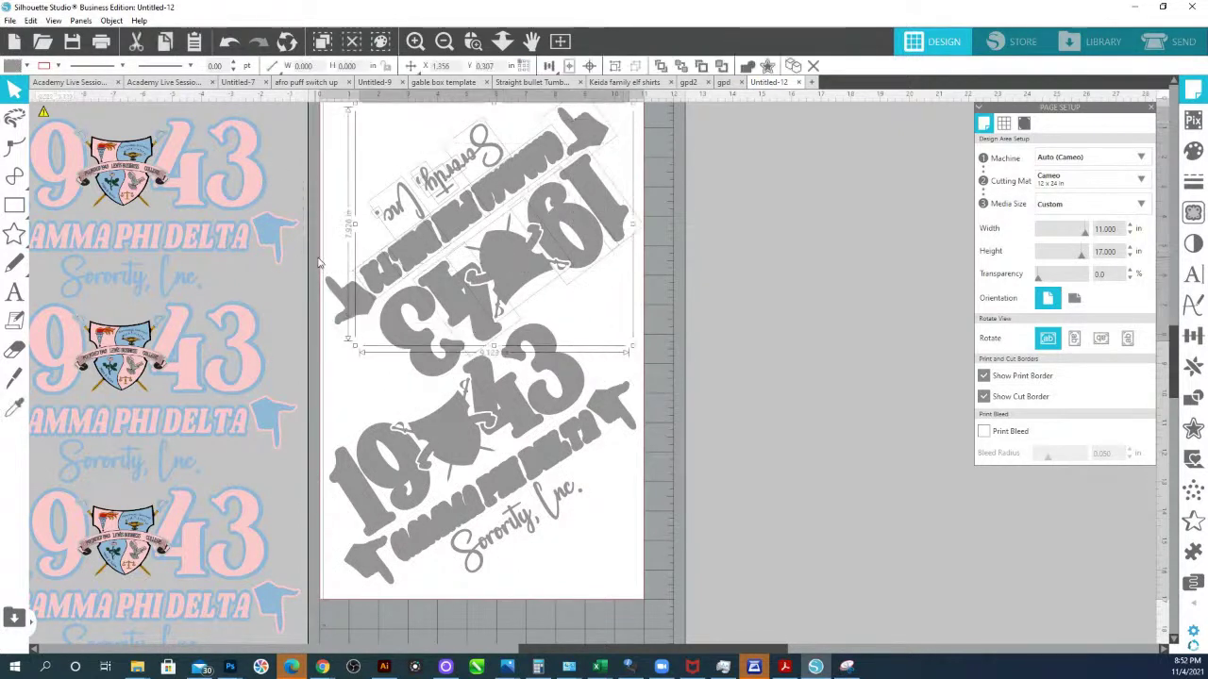
pyautogui.moveTo(320, 262); pyautogui.dragTo(492, 284)
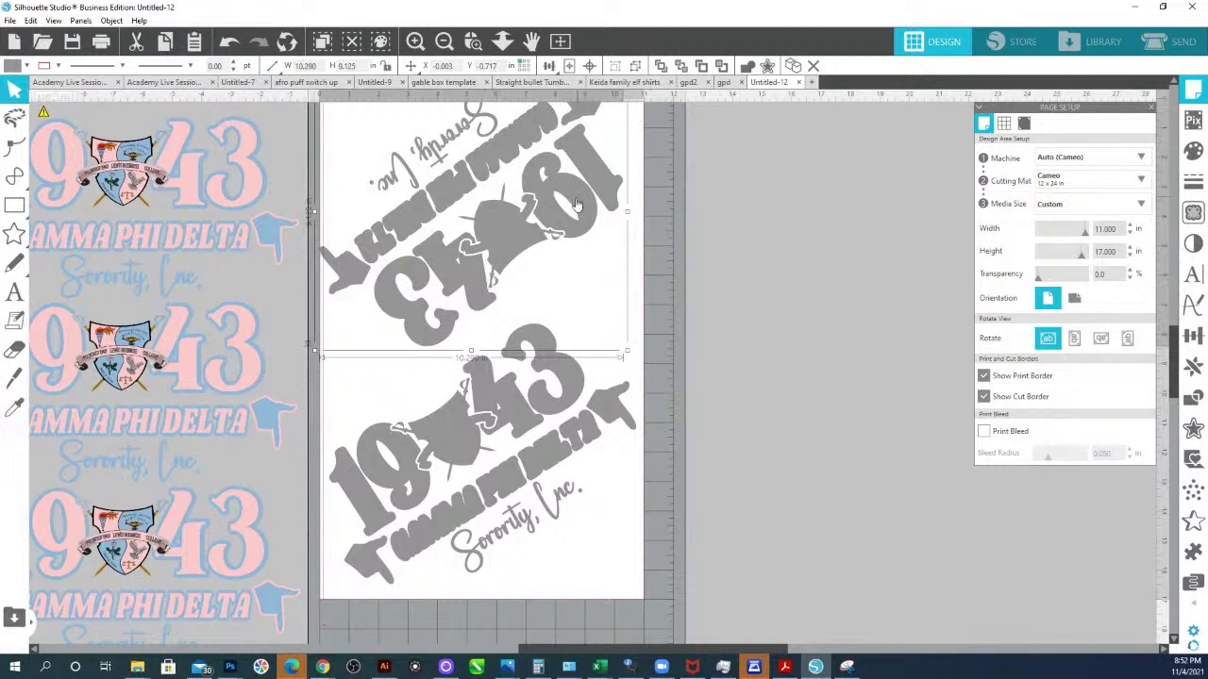
pyautogui.moveTo(575, 205); pyautogui.dragTo(585, 257)
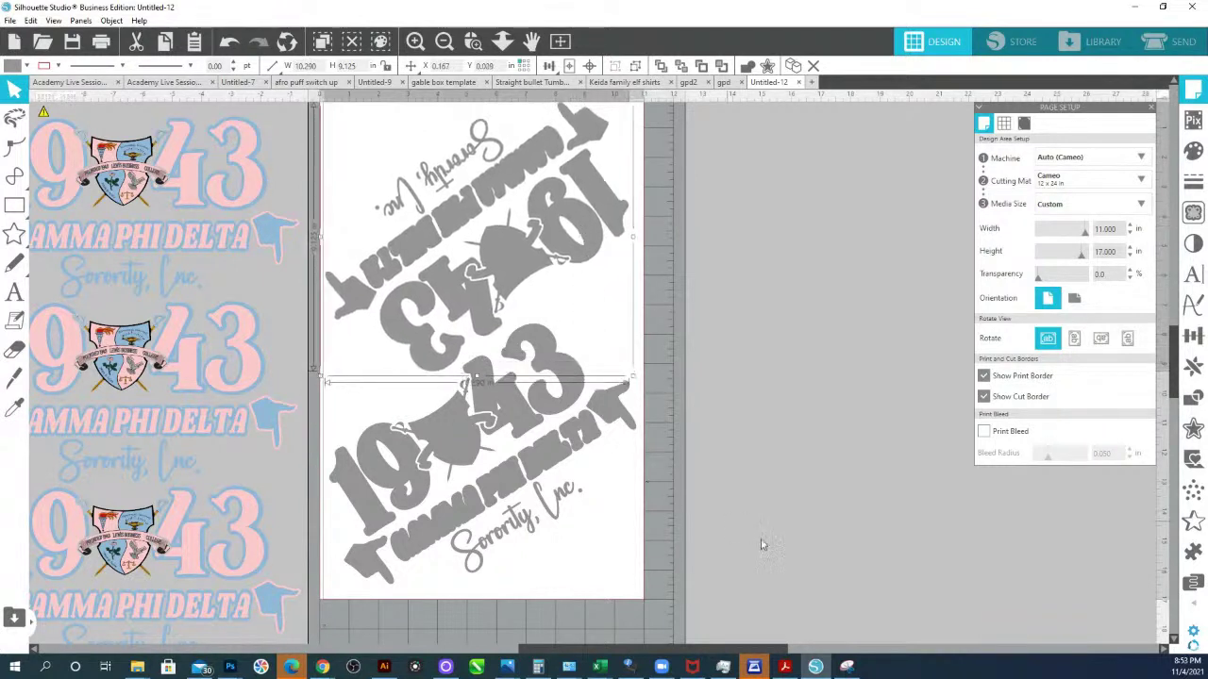
# - Group the pieces of the lower gray silhouette and position it in the page's lower half
pyautogui.moveTo(764, 576); pyautogui.dragTo(352, 300)
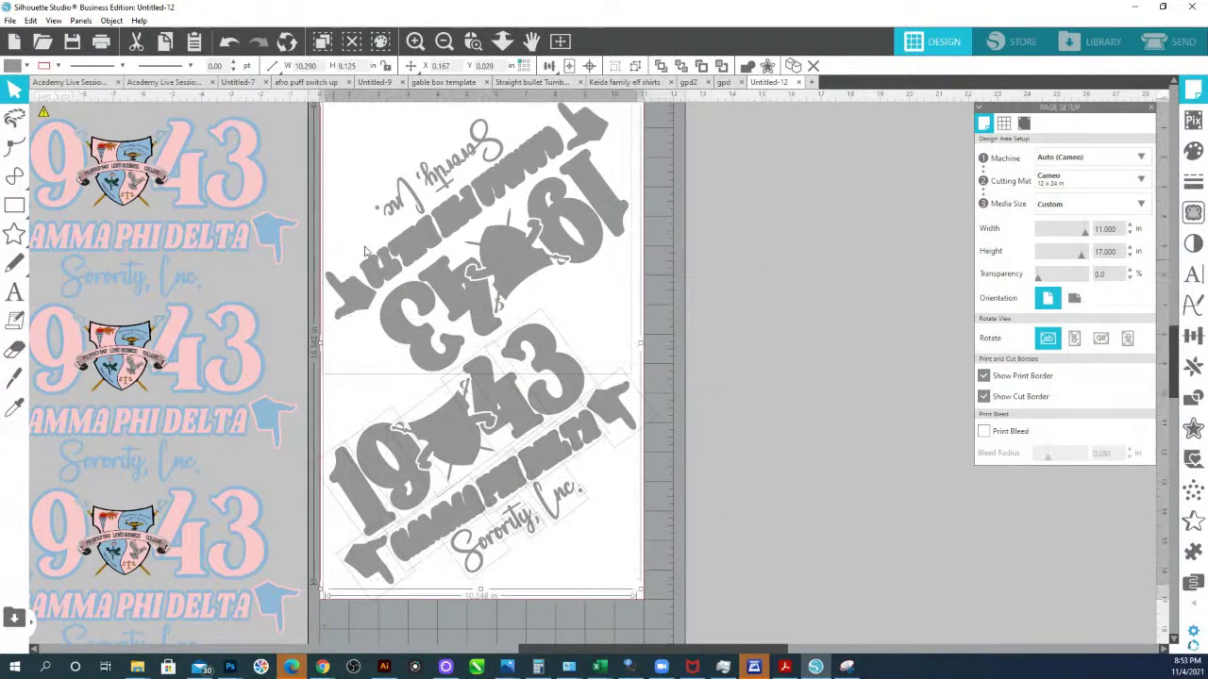
pyautogui.click(517, 388)
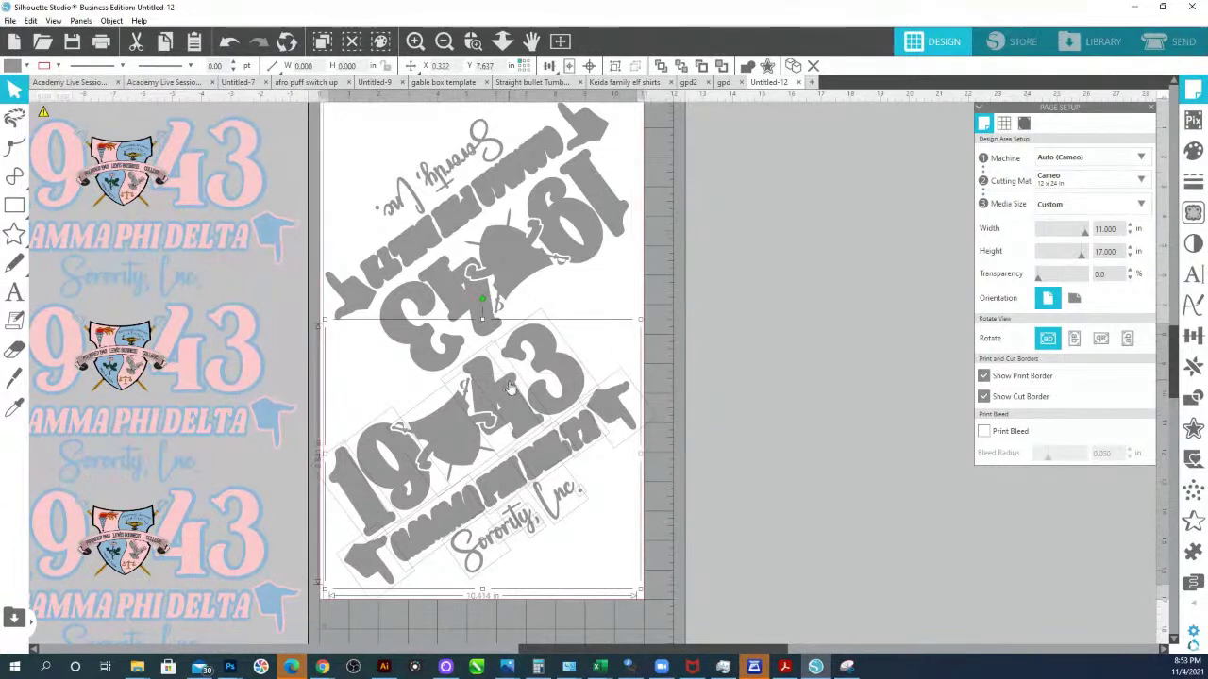
pyautogui.moveTo(509, 388); pyautogui.dragTo(538, 422)
pyautogui.press('i')
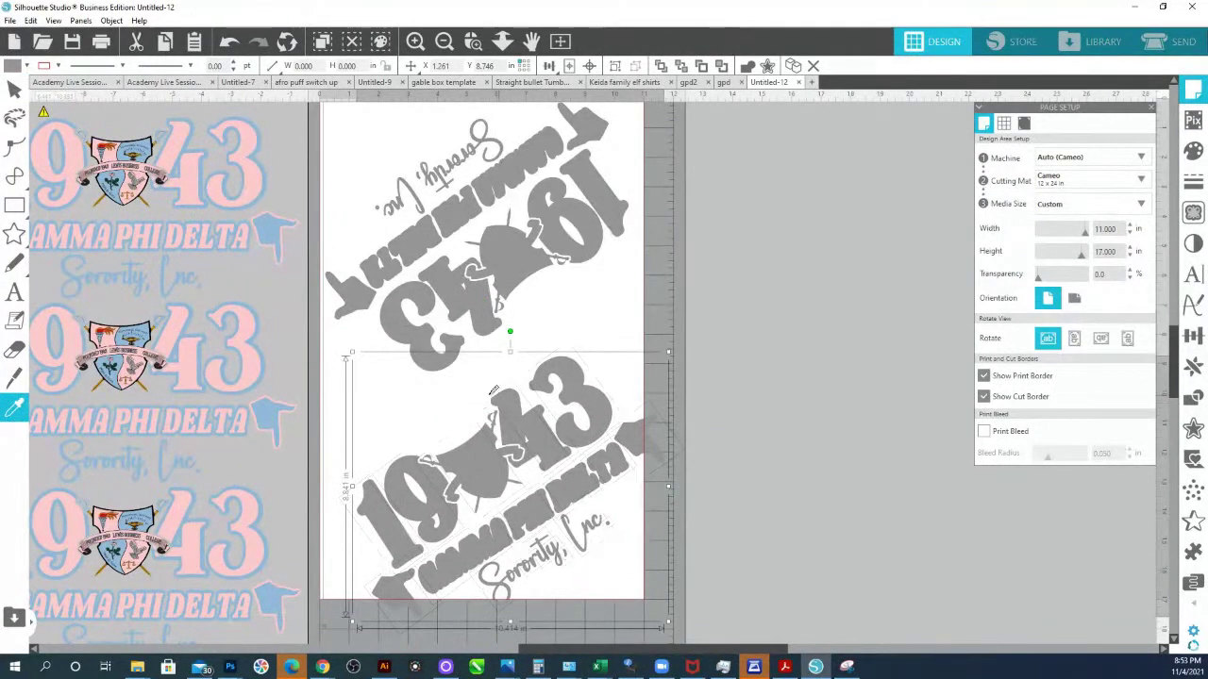
pyautogui.press('v')
pyautogui.moveTo(491, 466); pyautogui.dragTo(469, 441)
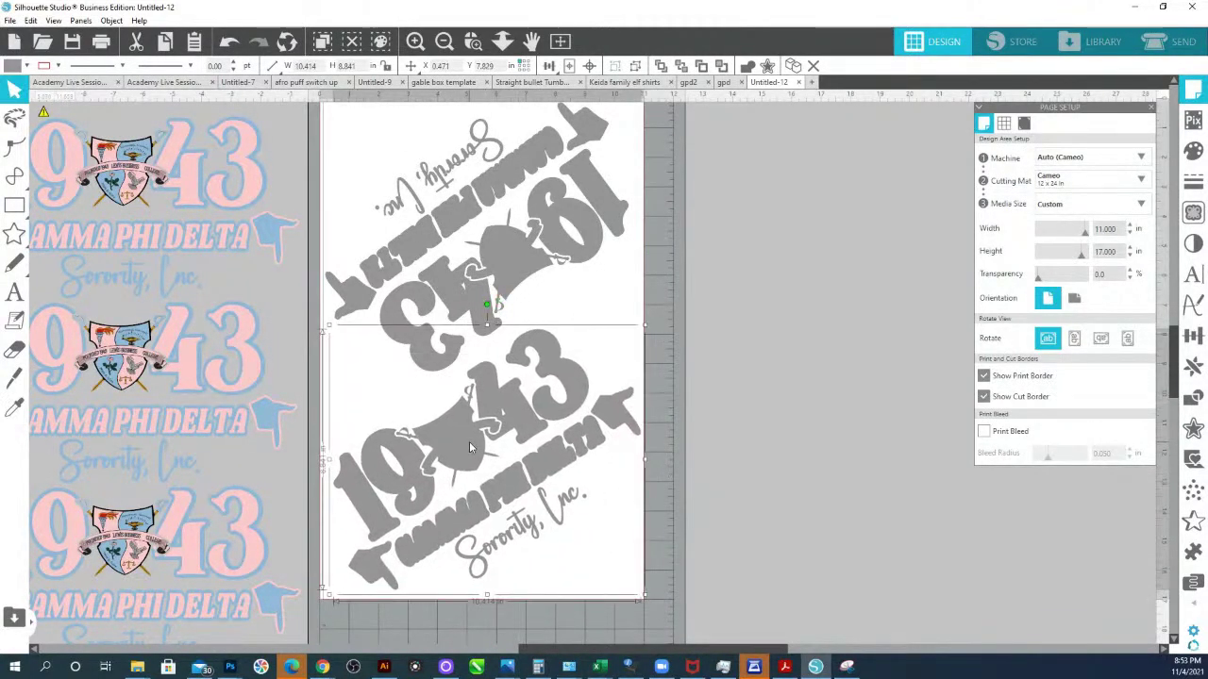
# - Select all the upright copies and both silhouettes and scale them down together to about 22.15 in wide overall
pyautogui.click(502, 40)
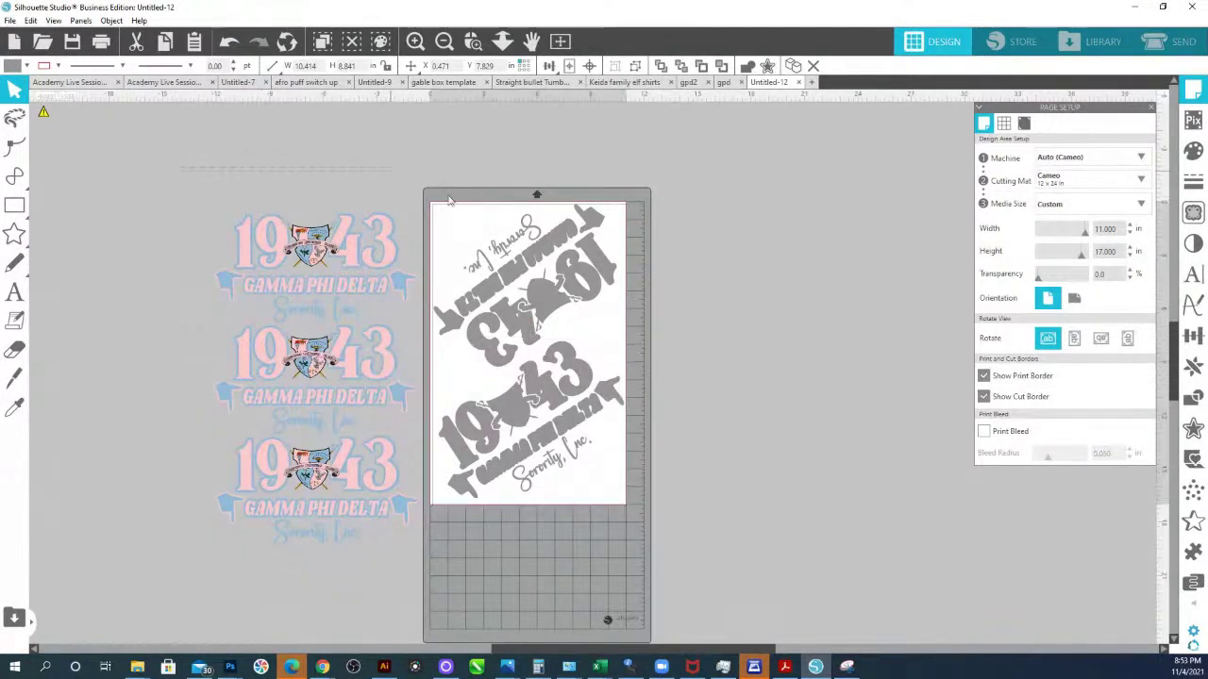
pyautogui.moveTo(177, 173); pyautogui.dragTo(611, 539)
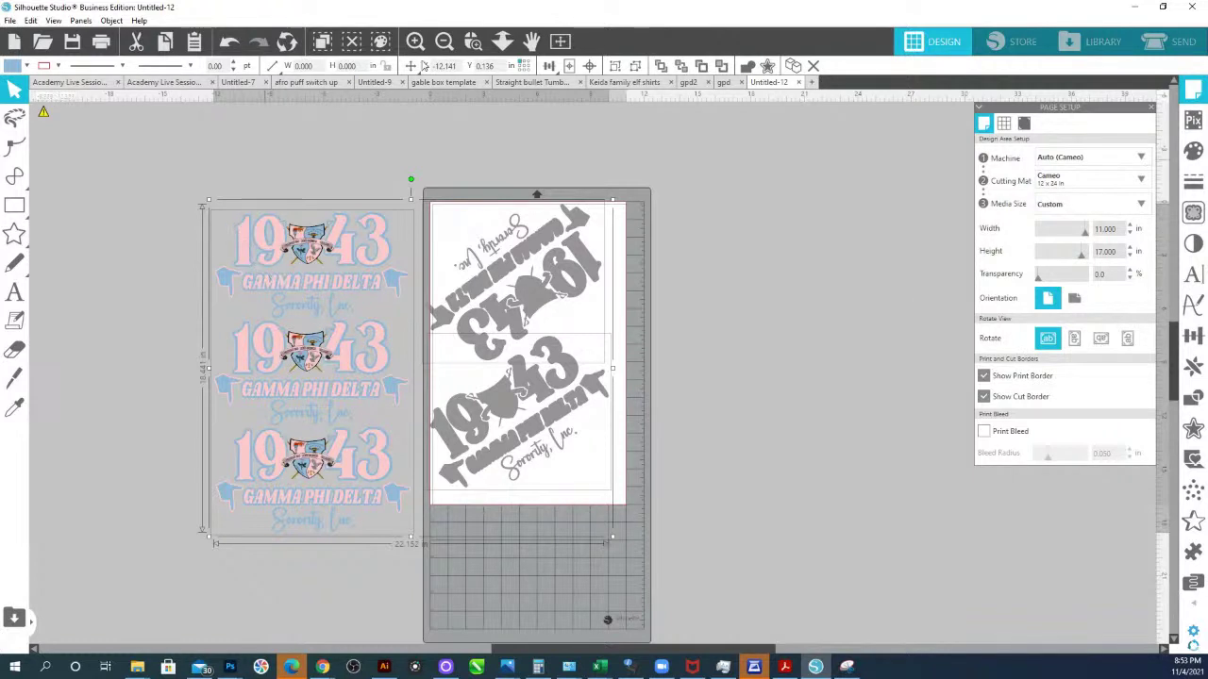
# - Examine the crest and lettering of the topmost full-color design copy up close
pyautogui.click(474, 42)
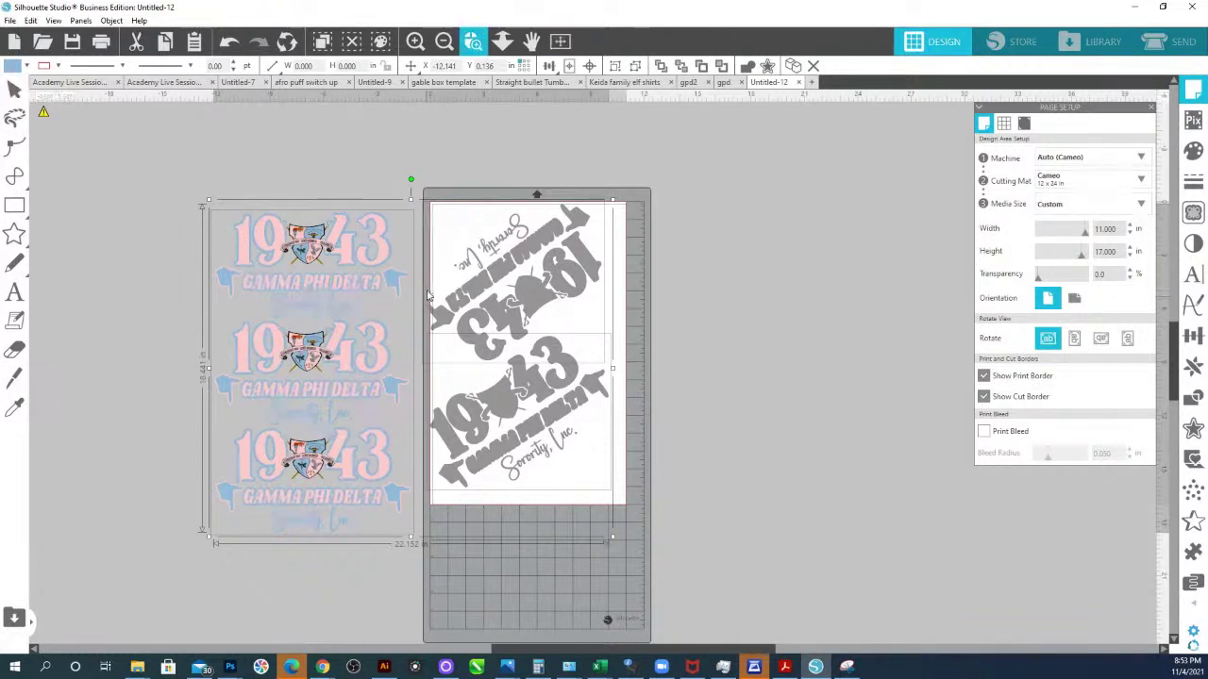
pyautogui.moveTo(203, 200); pyautogui.dragTo(444, 302)
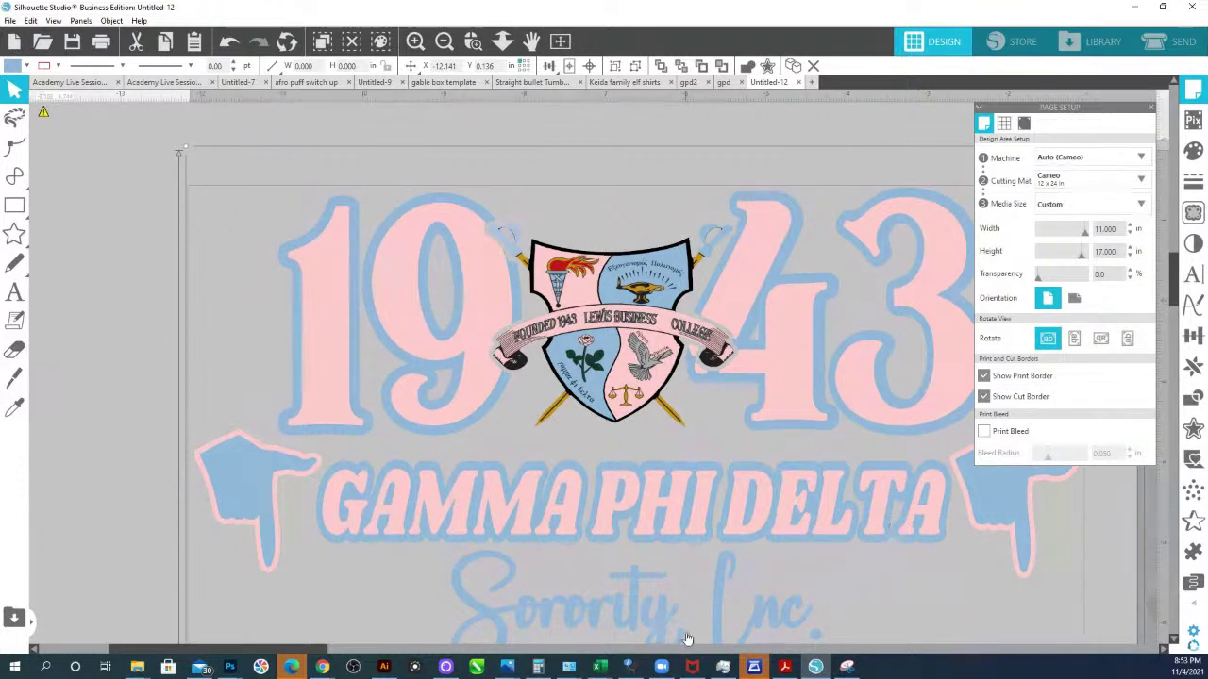
pyautogui.scroll(-1, 686, 627)
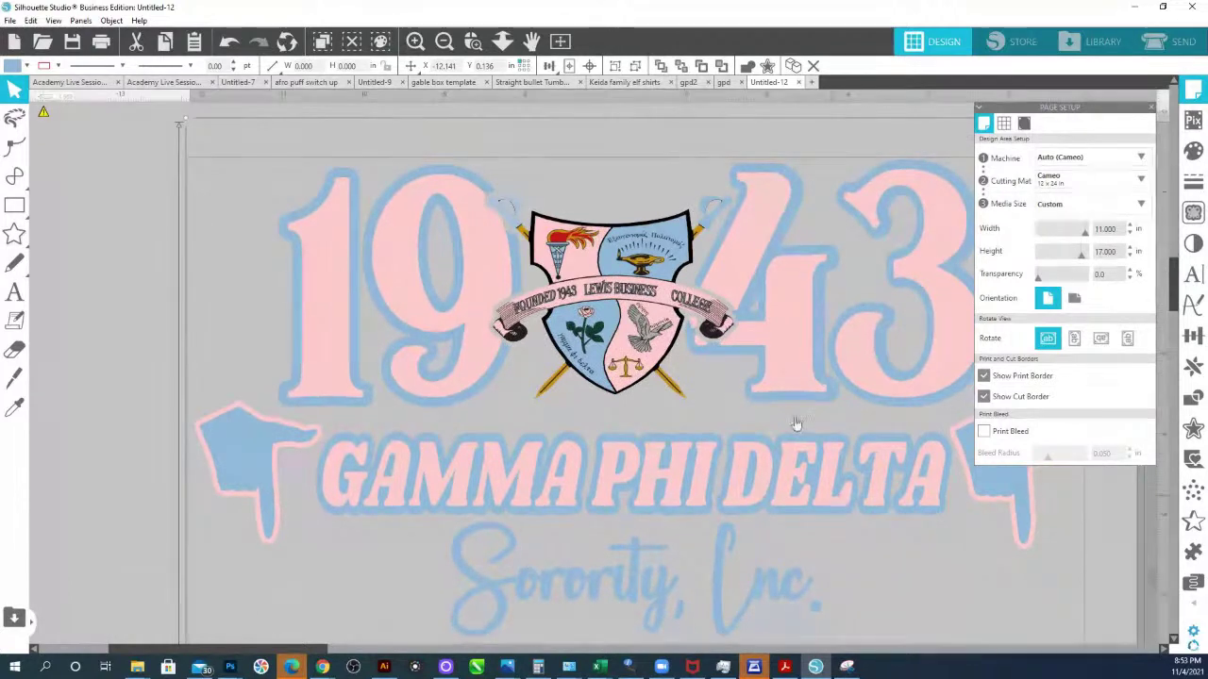
pyautogui.click(502, 41)
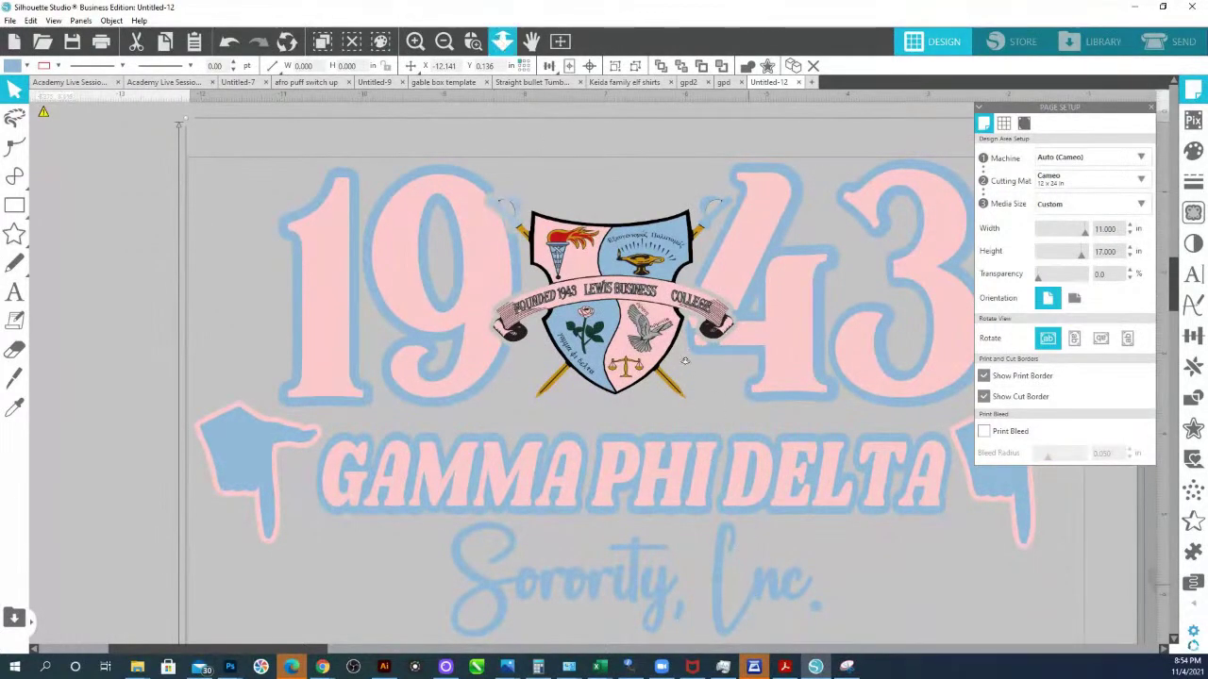
pyautogui.moveTo(685, 360); pyautogui.dragTo(673, 507)
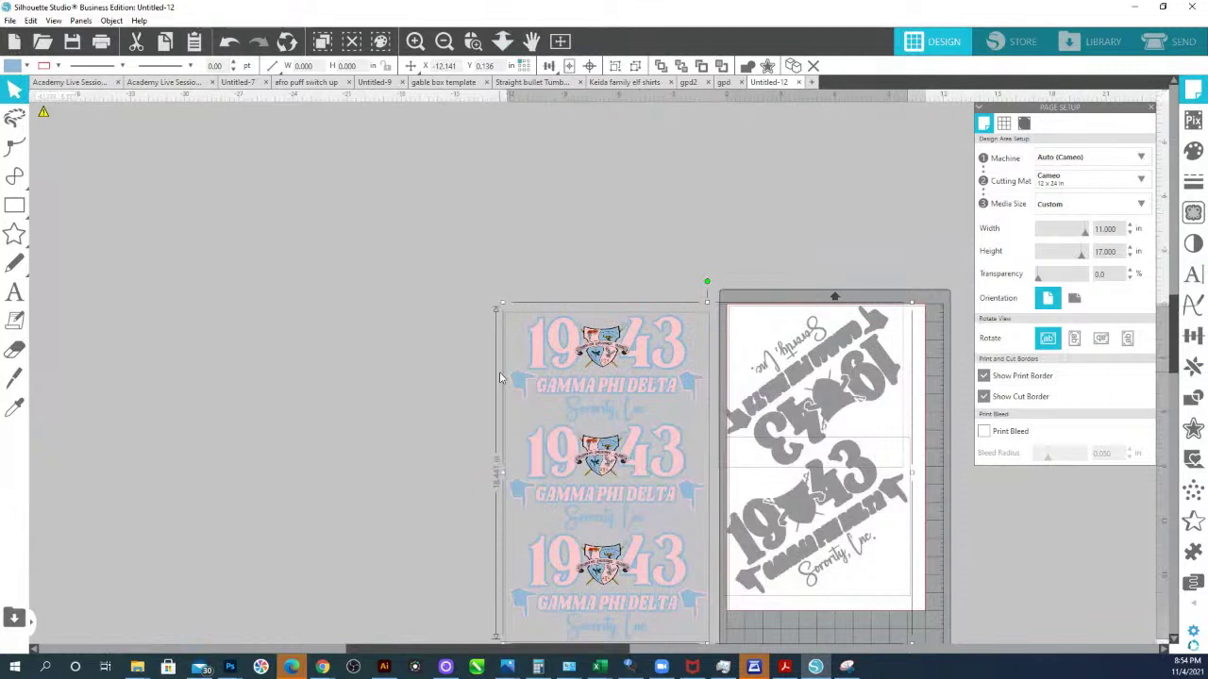
# - Switch to the gpd document and select the 1943 design that has a white outline
pyautogui.click(724, 83)
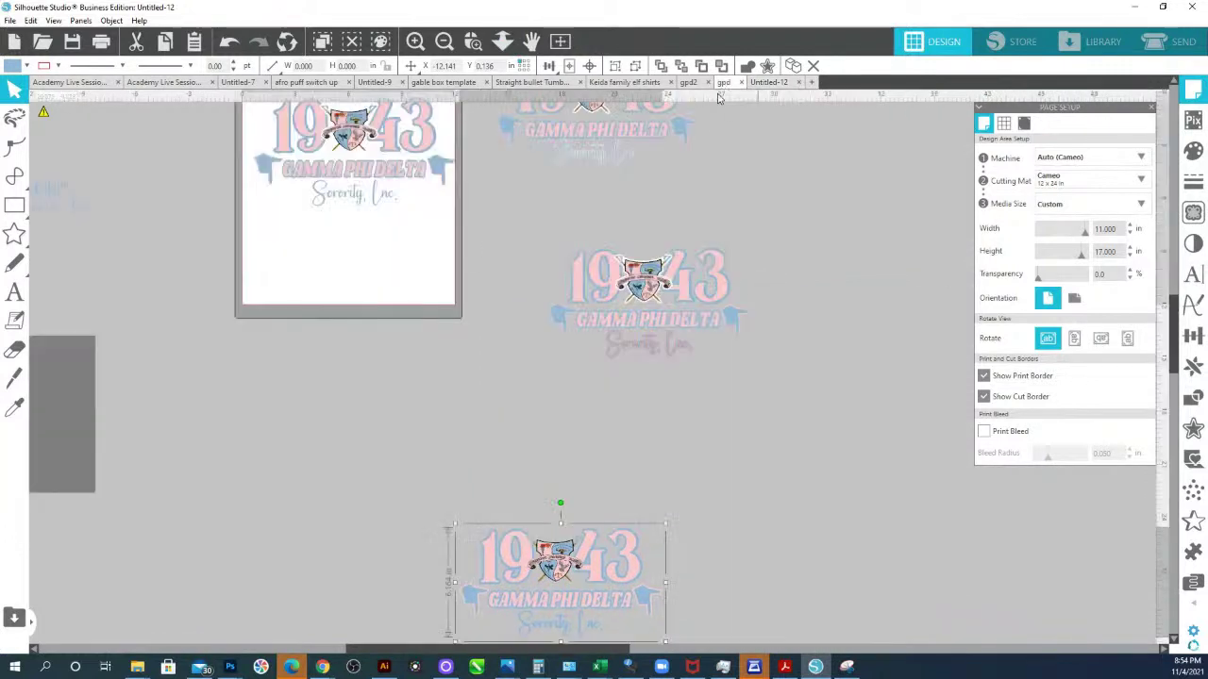
pyautogui.scroll(-3, 403, 397)
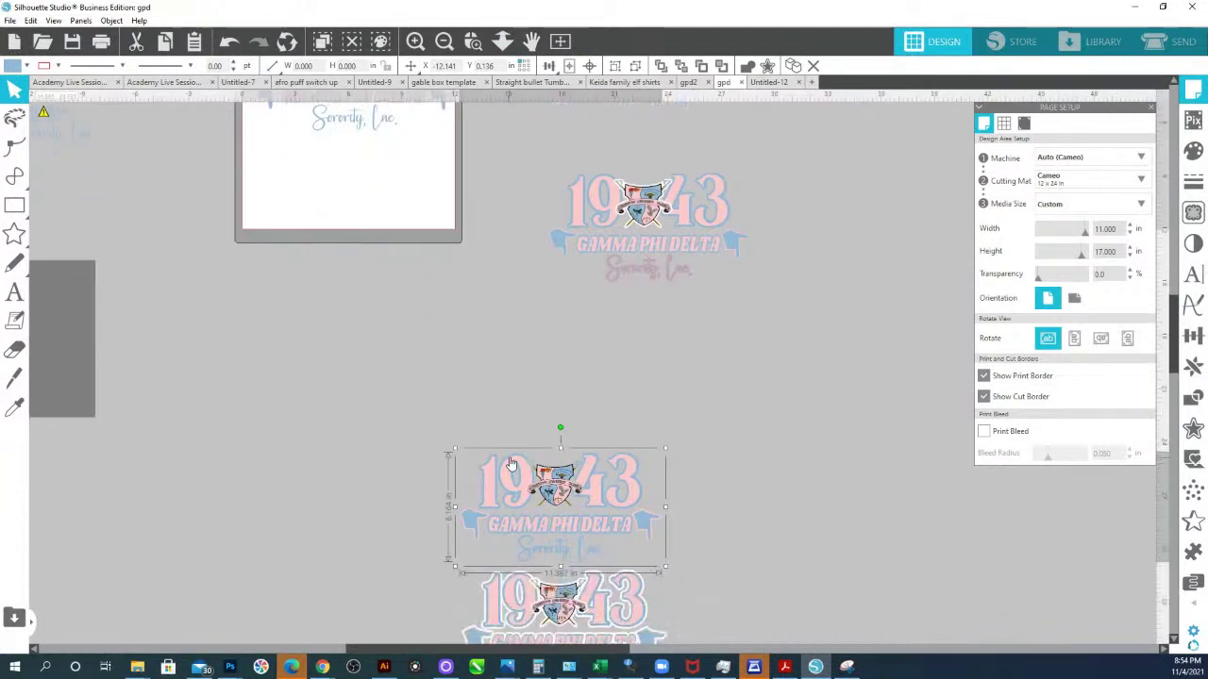
pyautogui.click(473, 41)
pyautogui.moveTo(481, 502); pyautogui.dragTo(557, 559)
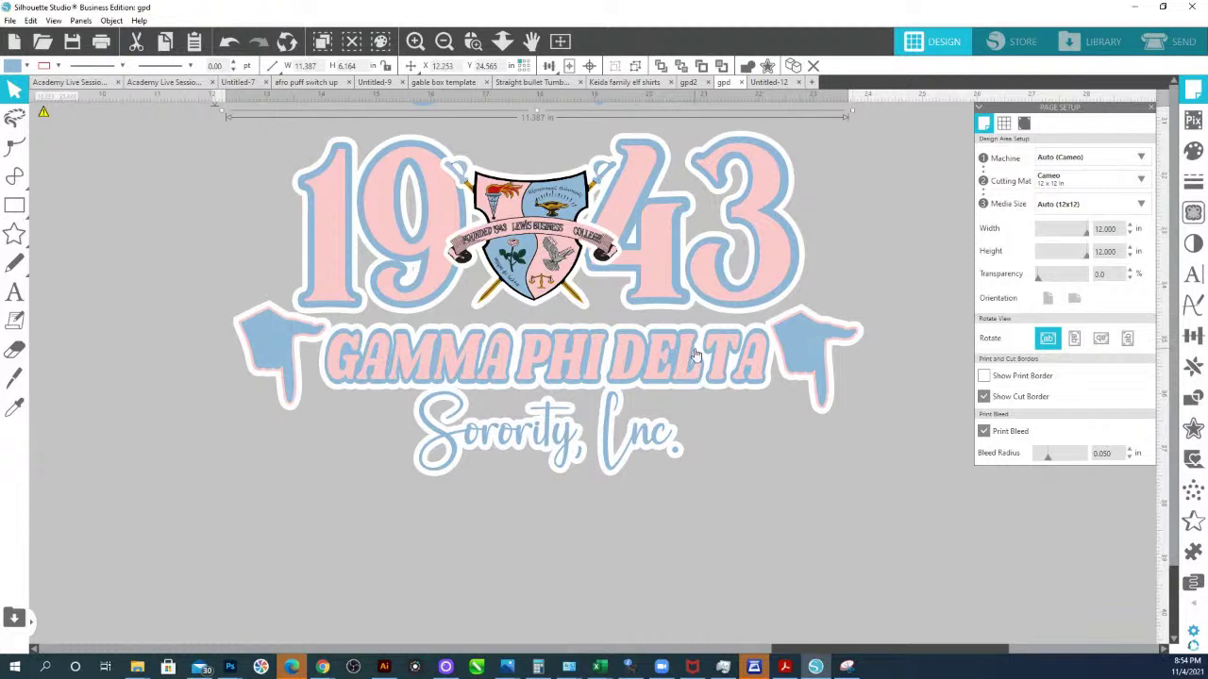
pyautogui.click(247, 132)
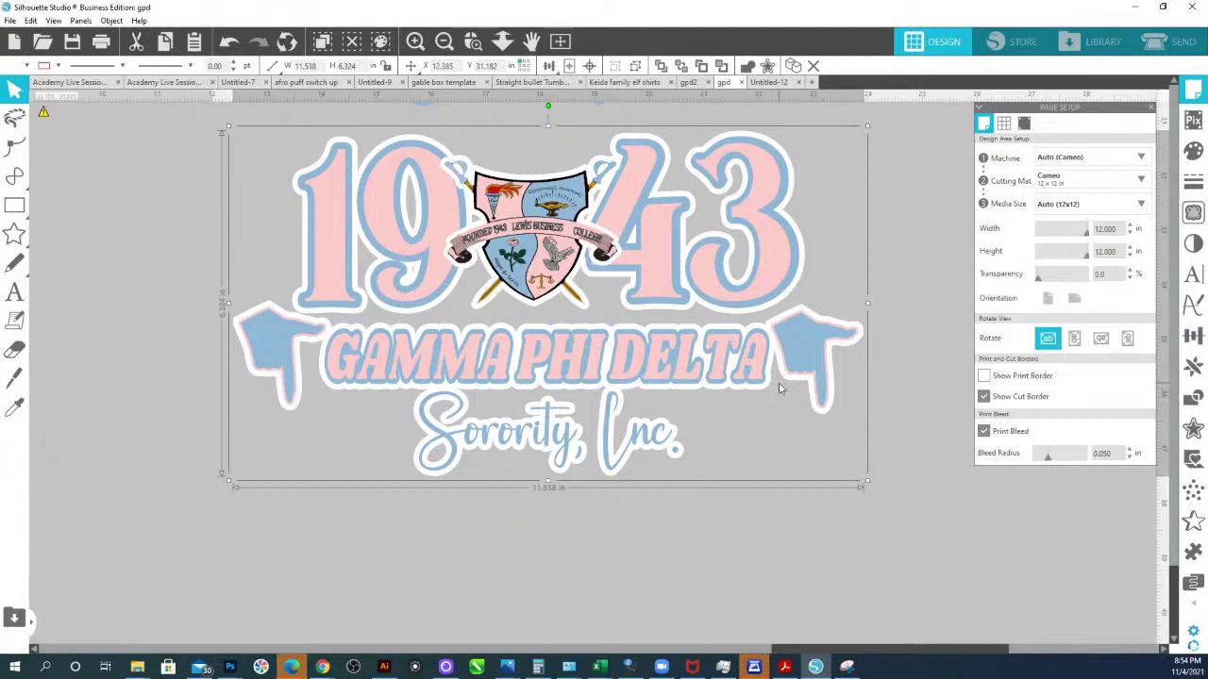
# - Ungroup the white-outlined design and shift its 1943 and crest section slightly
pyautogui.rightClick(751, 293)
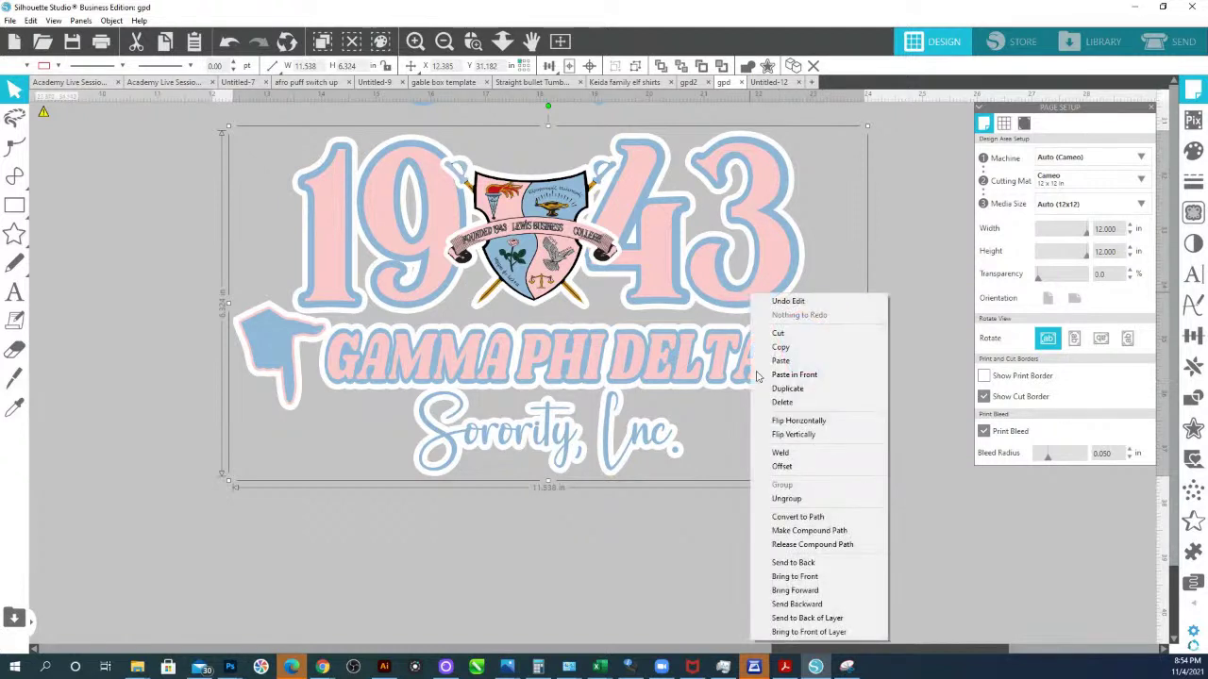
pyautogui.click(788, 500)
pyautogui.click(744, 571)
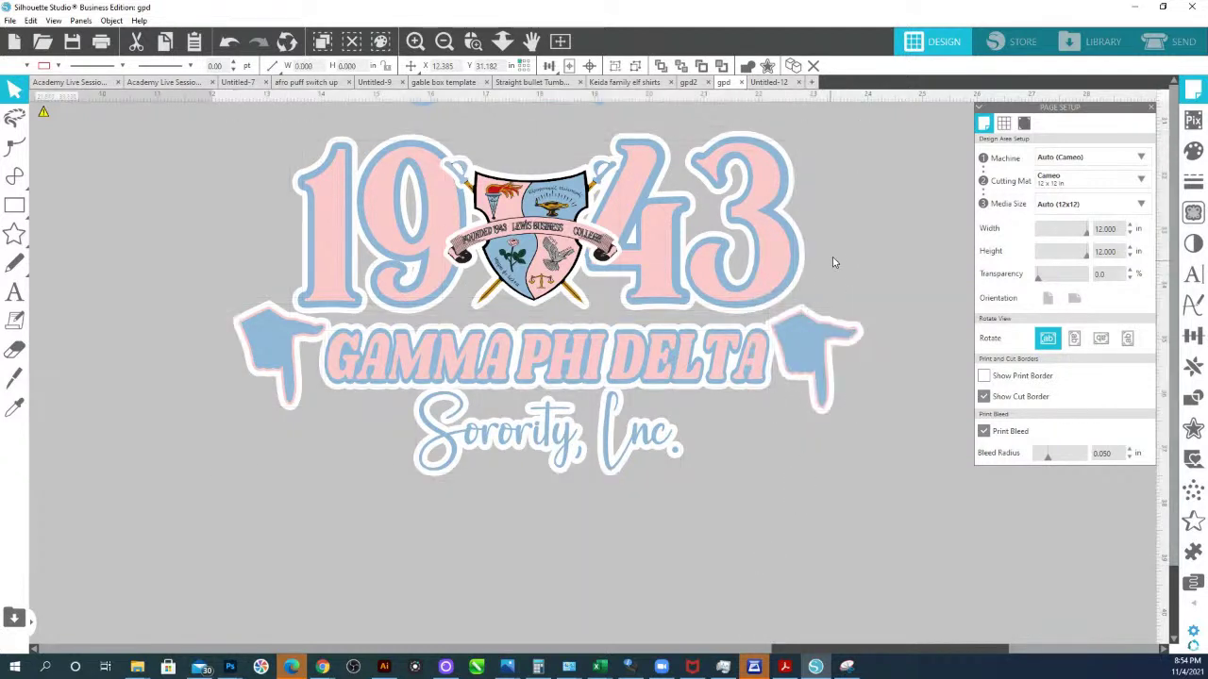
pyautogui.click(361, 243)
pyautogui.moveTo(345, 237); pyautogui.dragTo(348, 239)
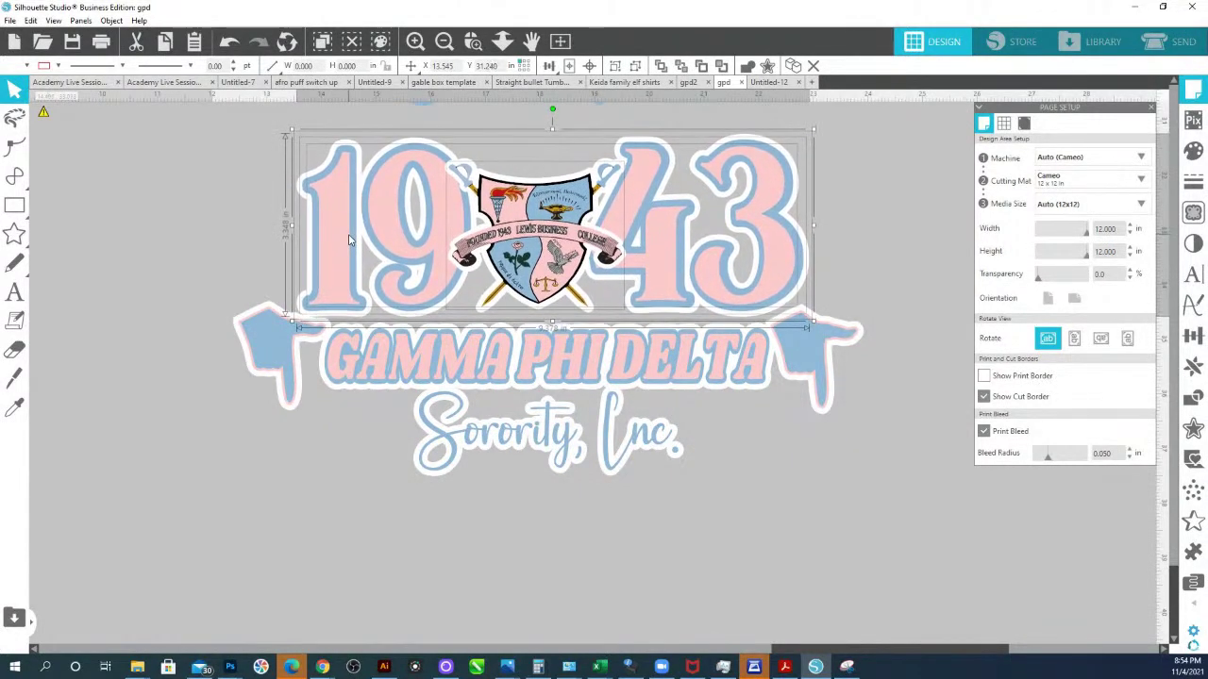
# - Nudge the 1943 and crest section slightly, and fill its white outline with orange
pyautogui.moveTo(730, 288); pyautogui.dragTo(734, 291)
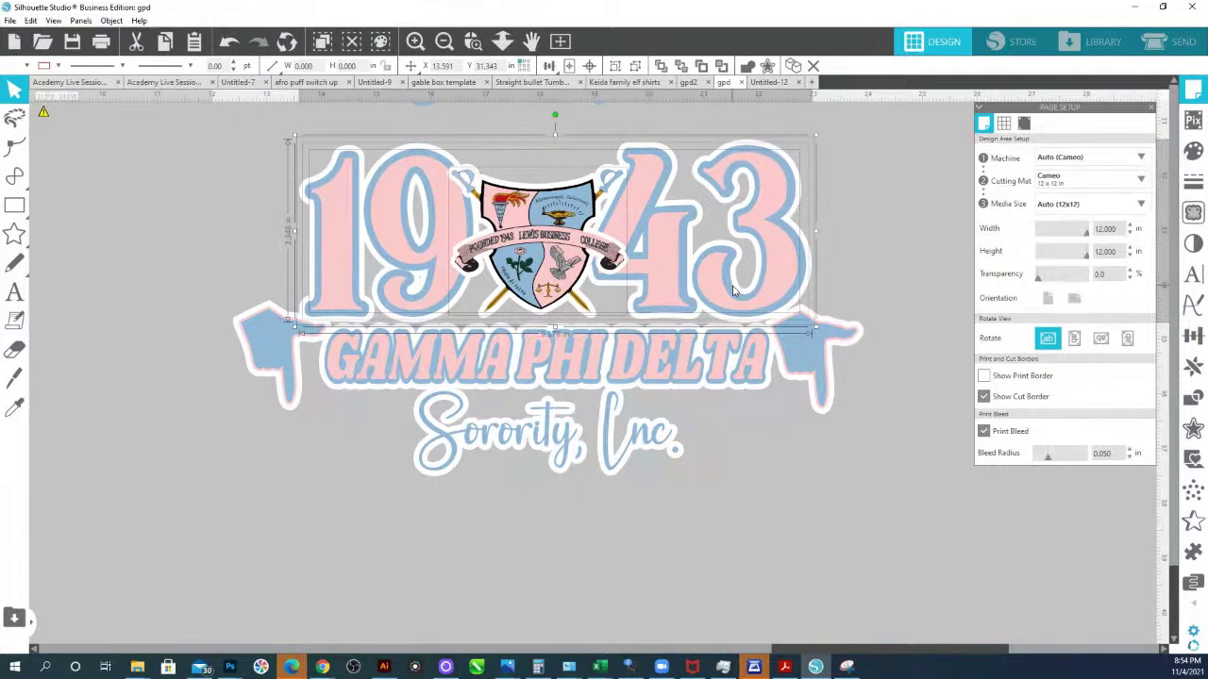
pyautogui.click(807, 291)
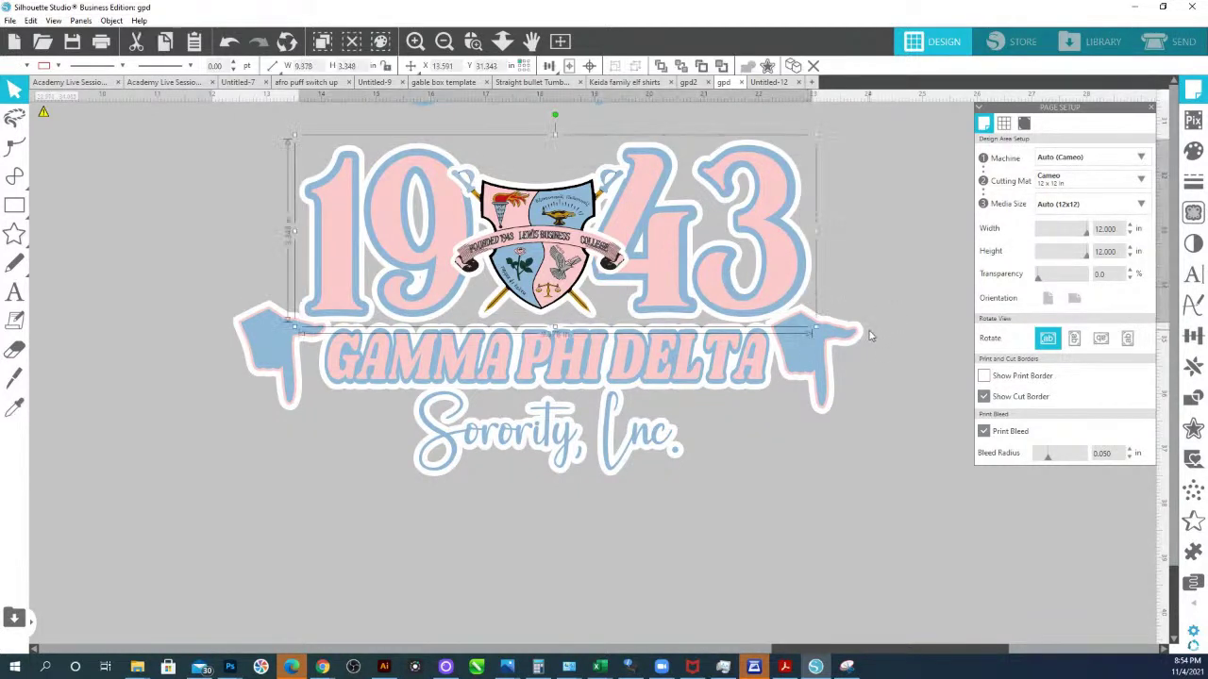
pyautogui.click(1194, 151)
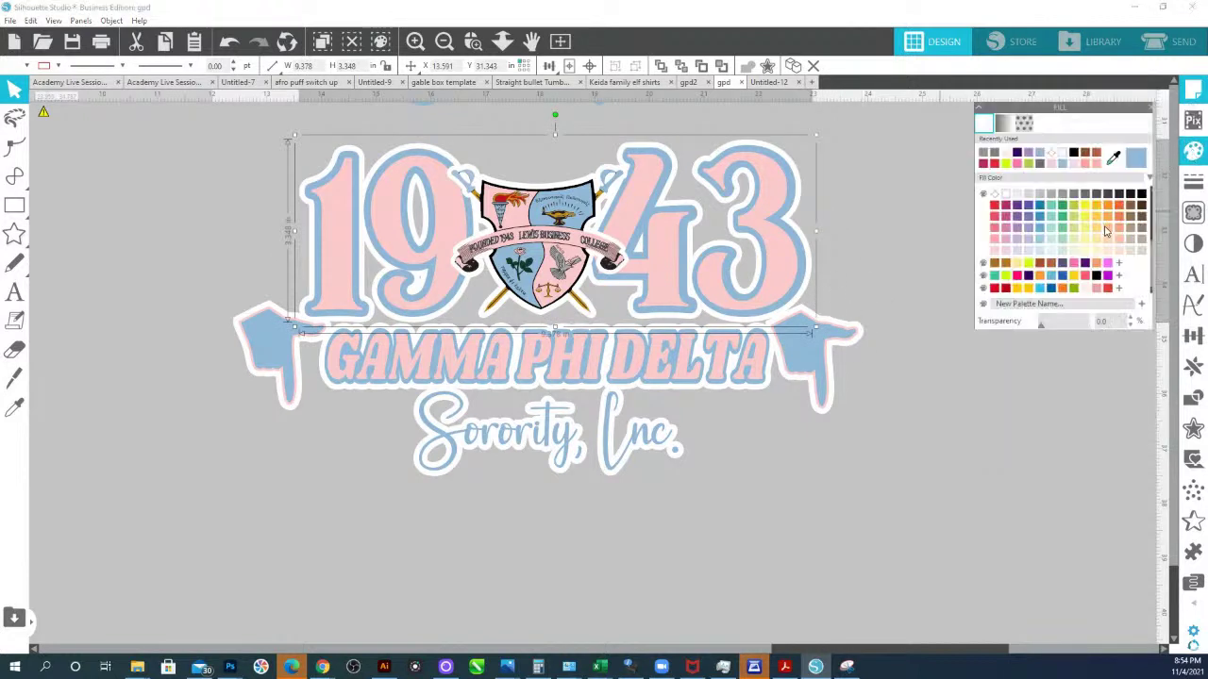
pyautogui.click(1107, 217)
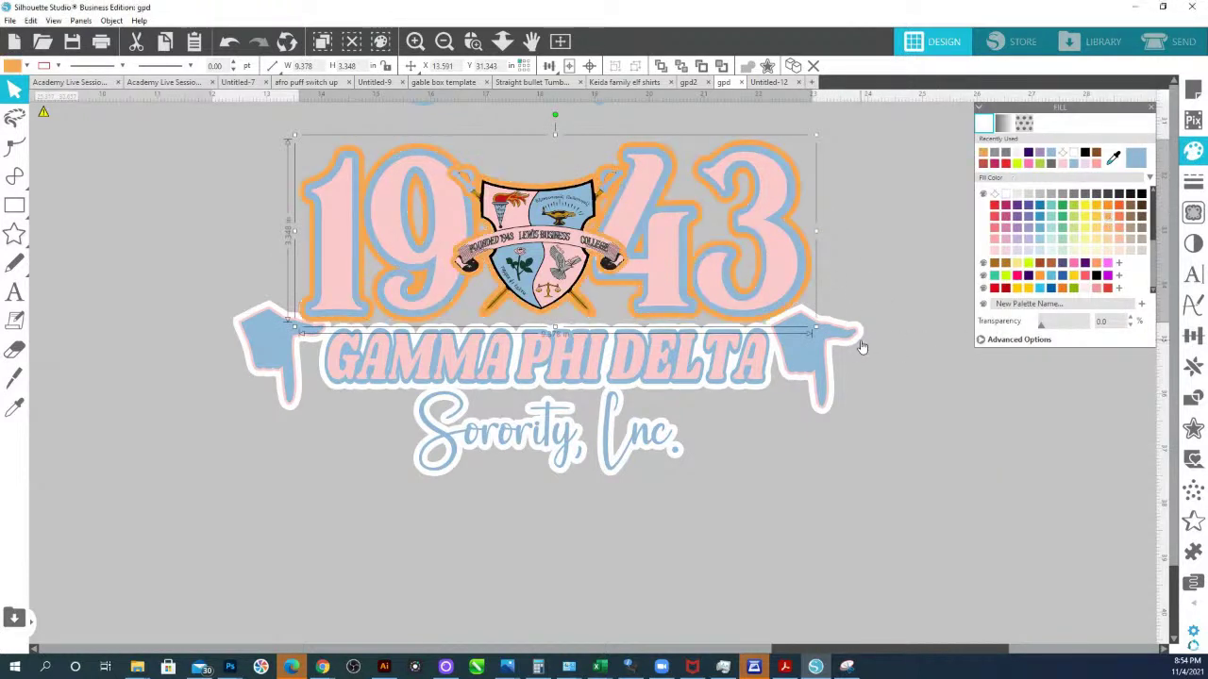
# - Fill all of the design's outlines with peach, weld them into one shape, and set that shape's fill to white
pyautogui.hotkey('ctrl', 'a')
pyautogui.click(1120, 250)
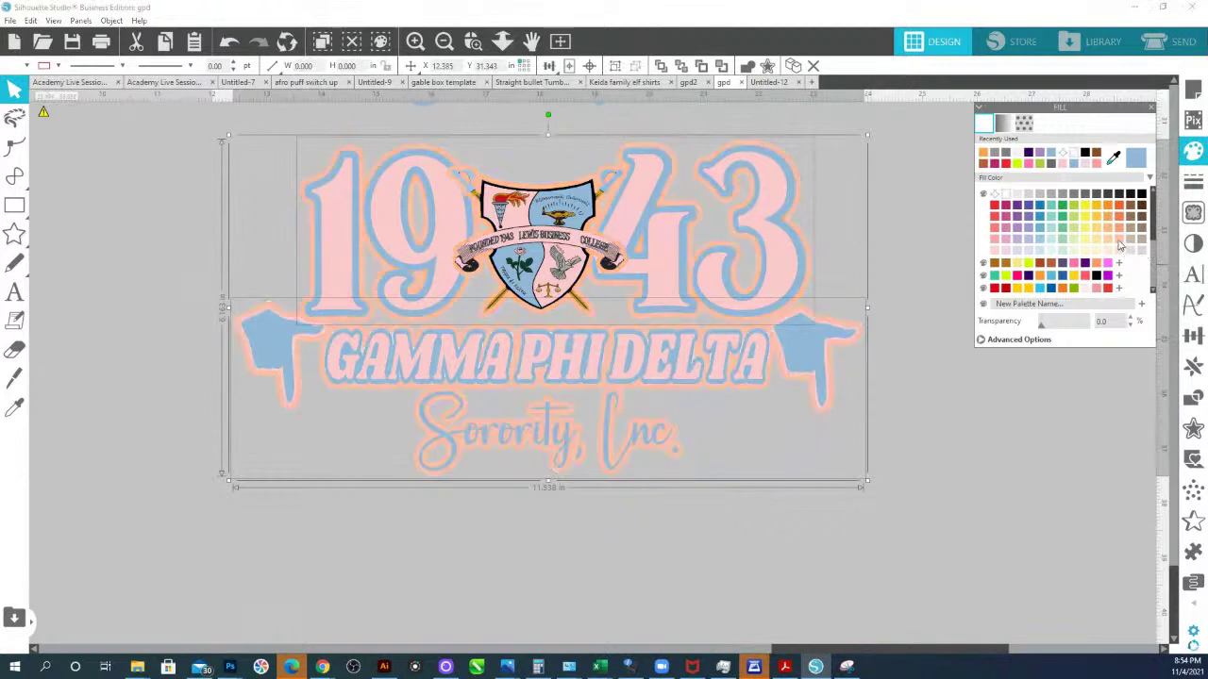
pyautogui.click(746, 65)
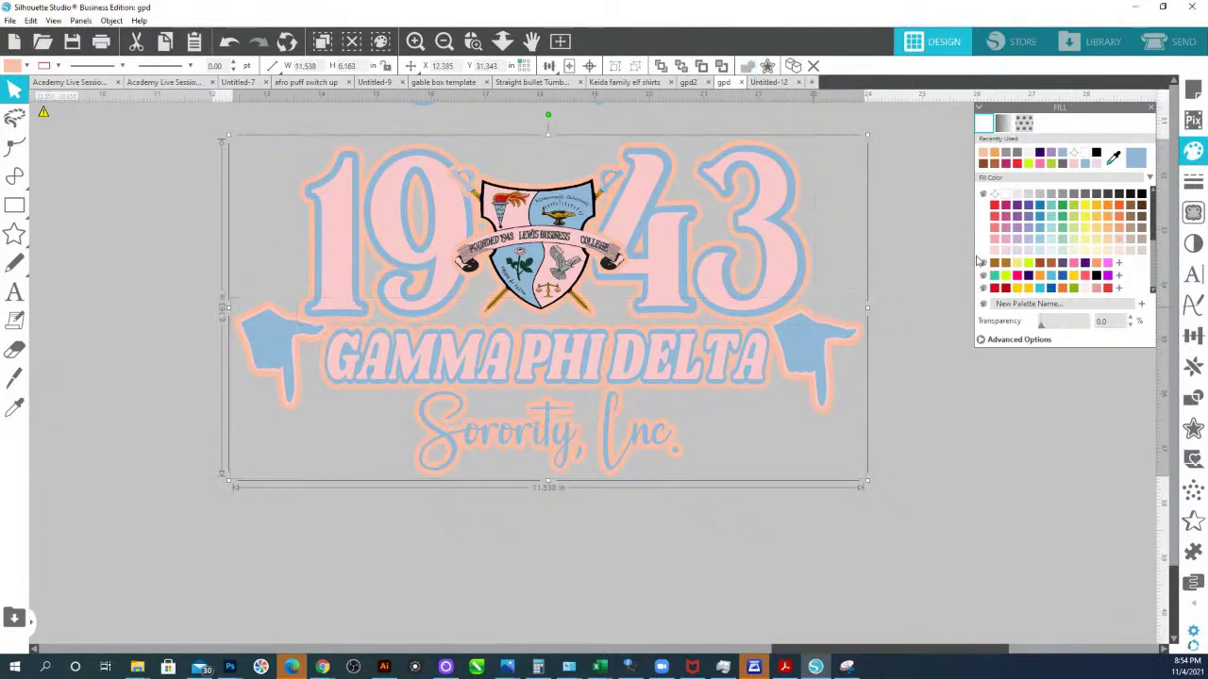
pyautogui.click(1006, 195)
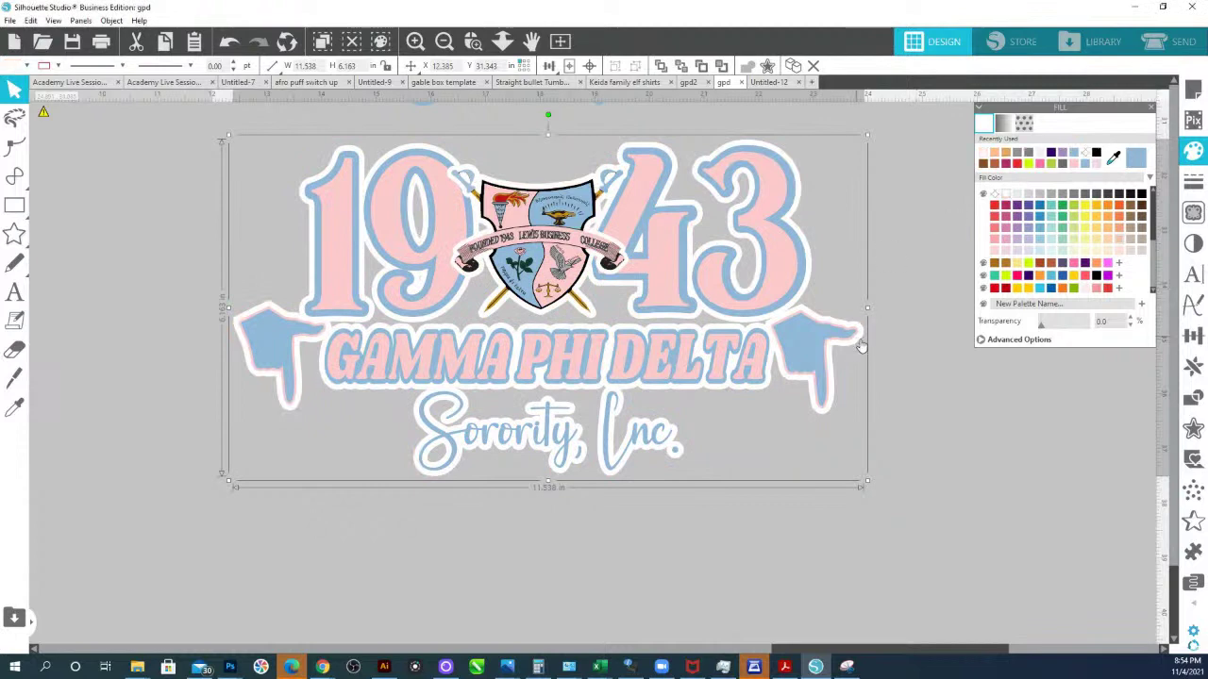
# - Move the welded white outline away from the artwork to expose its shape, and undo the move
pyautogui.moveTo(861, 349); pyautogui.dragTo(1035, 535)
pyautogui.moveTo(798, 387); pyautogui.dragTo(875, 445)
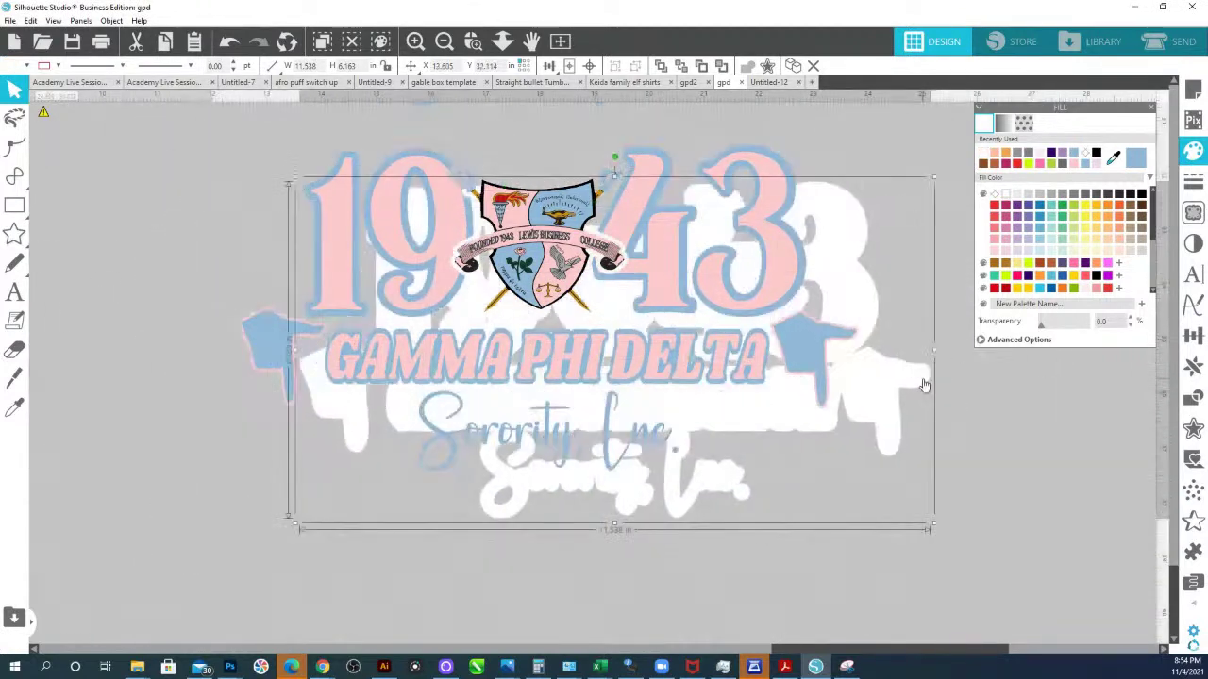
pyautogui.press('z')
pyautogui.hotkey('ctrl', 'z')
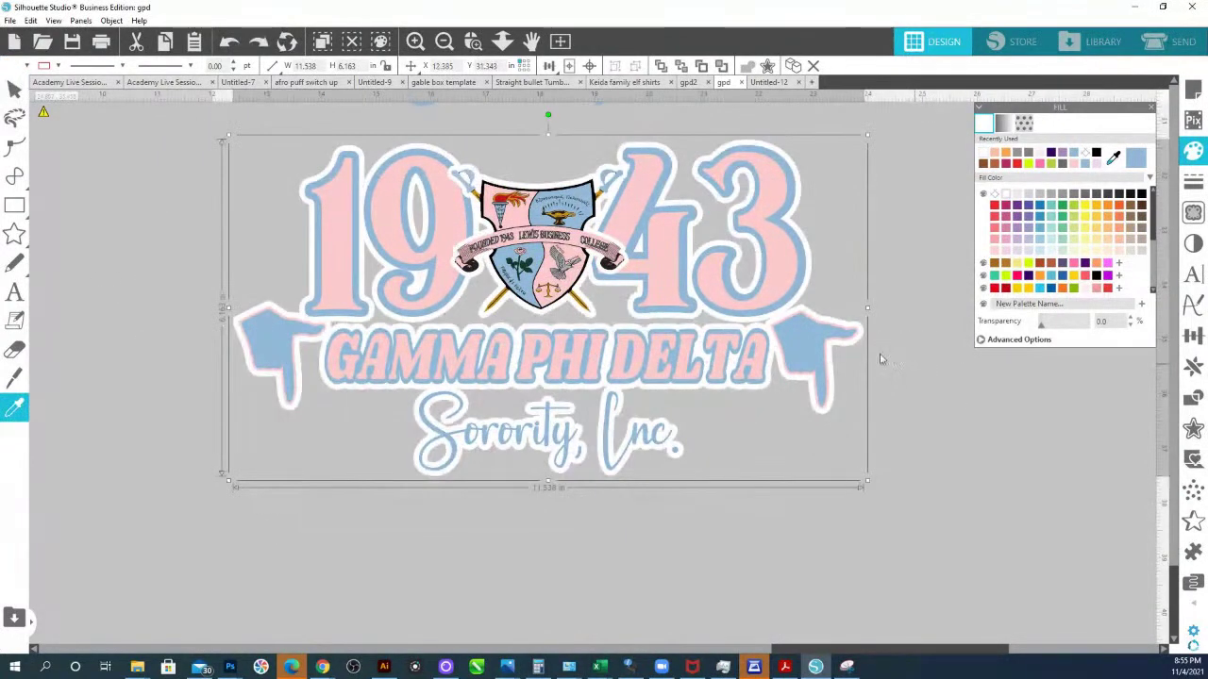
pyautogui.press('v')
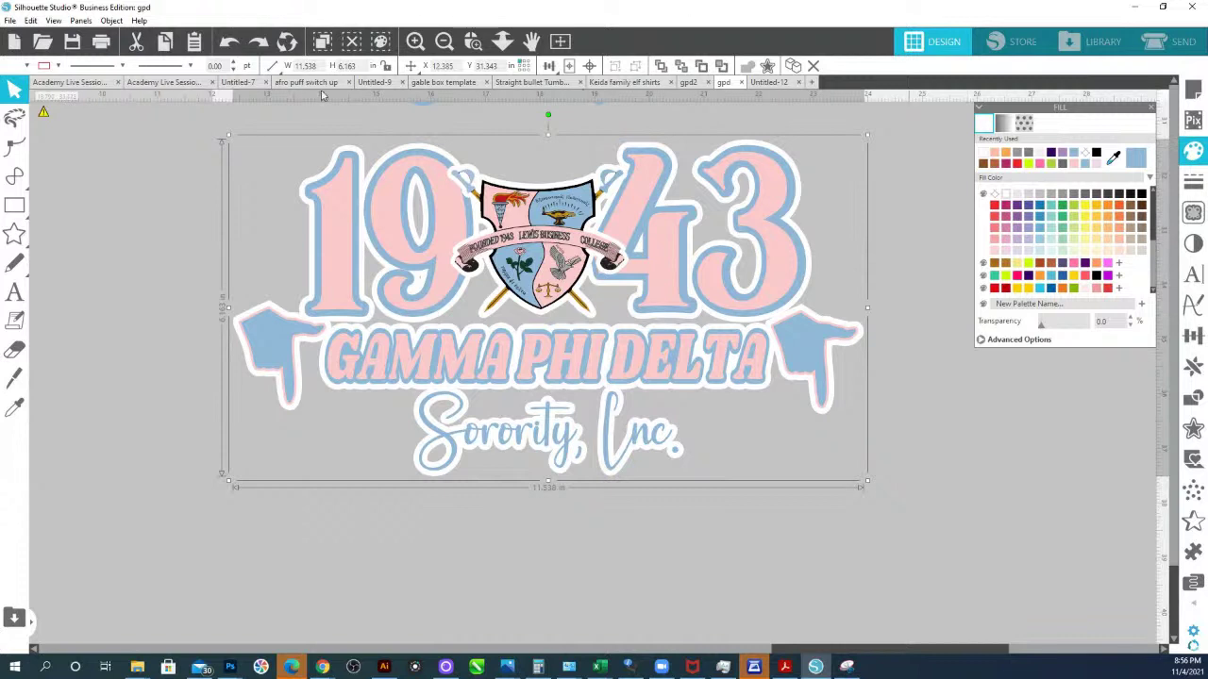
# - Look over the different 1943 design versions placed on and around the page, including the one on the pink background
pyautogui.click(502, 41)
pyautogui.moveTo(529, 302); pyautogui.dragTo(603, 271)
pyautogui.press('Escape')
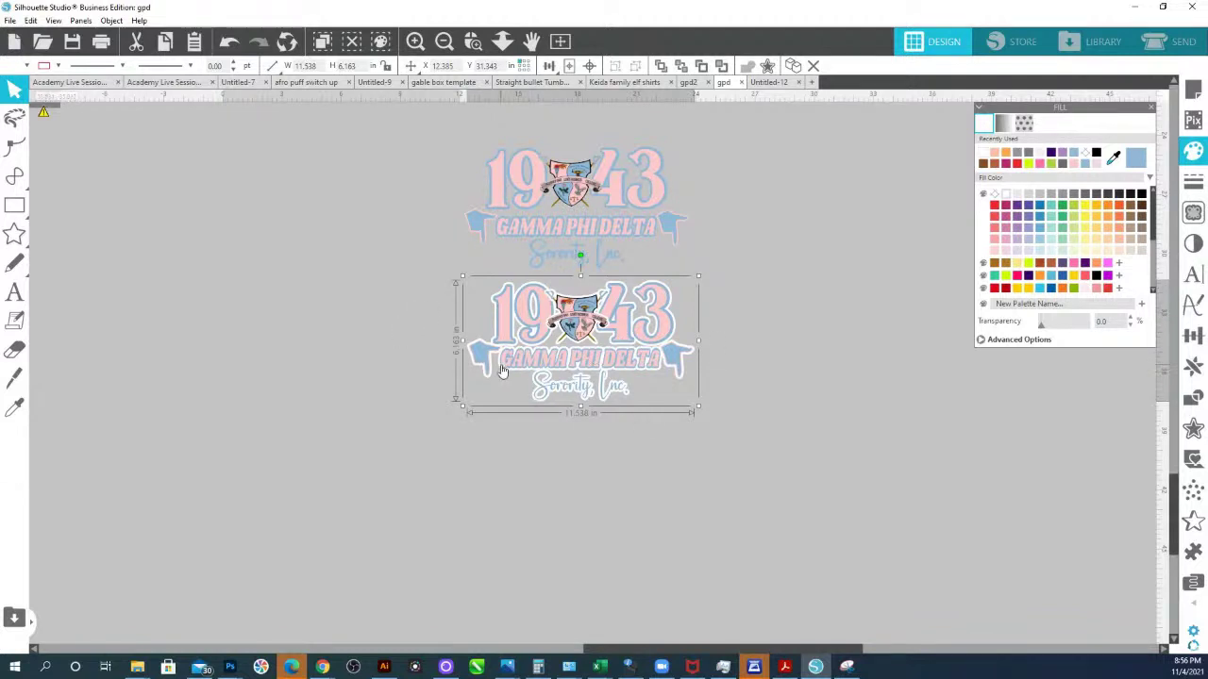
pyautogui.click(503, 43)
pyautogui.moveTo(475, 319); pyautogui.dragTo(478, 59)
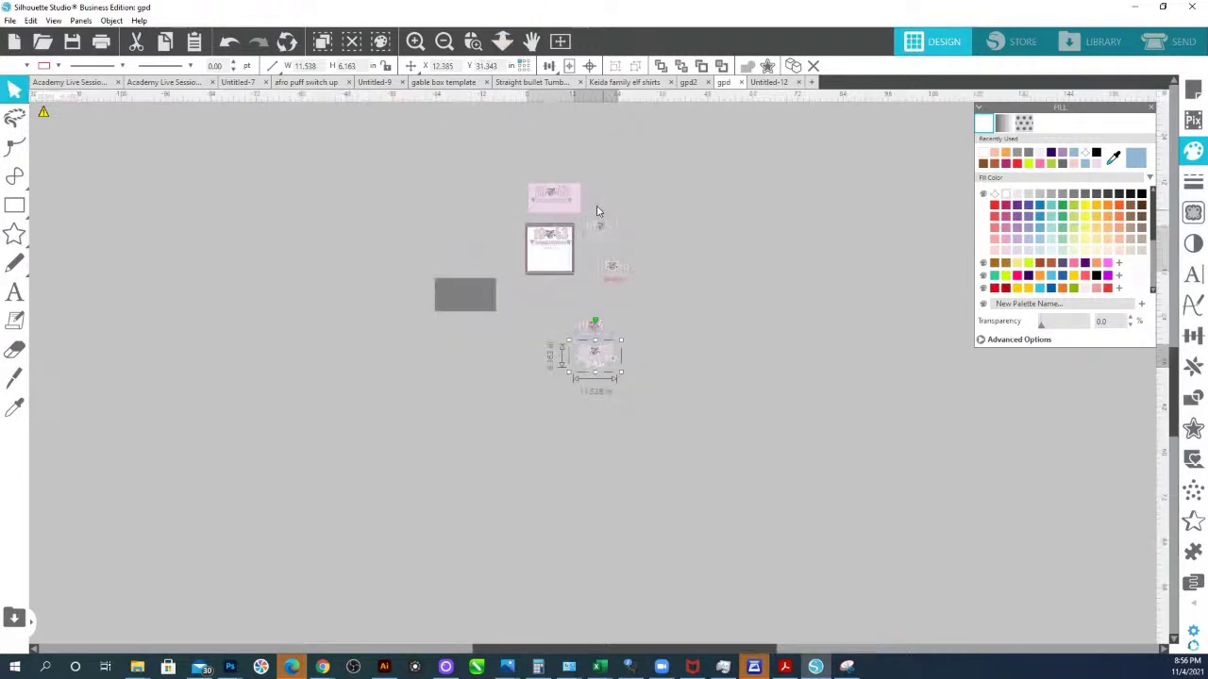
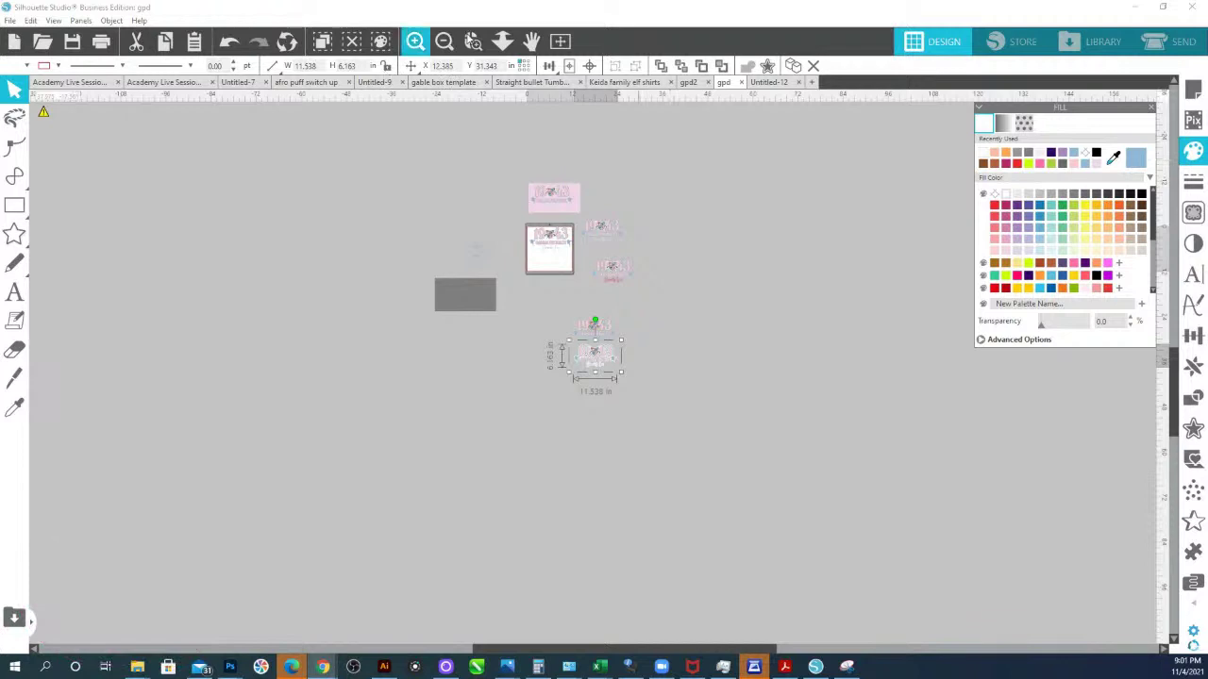
pyautogui.click(473, 40)
pyautogui.click(774, 426)
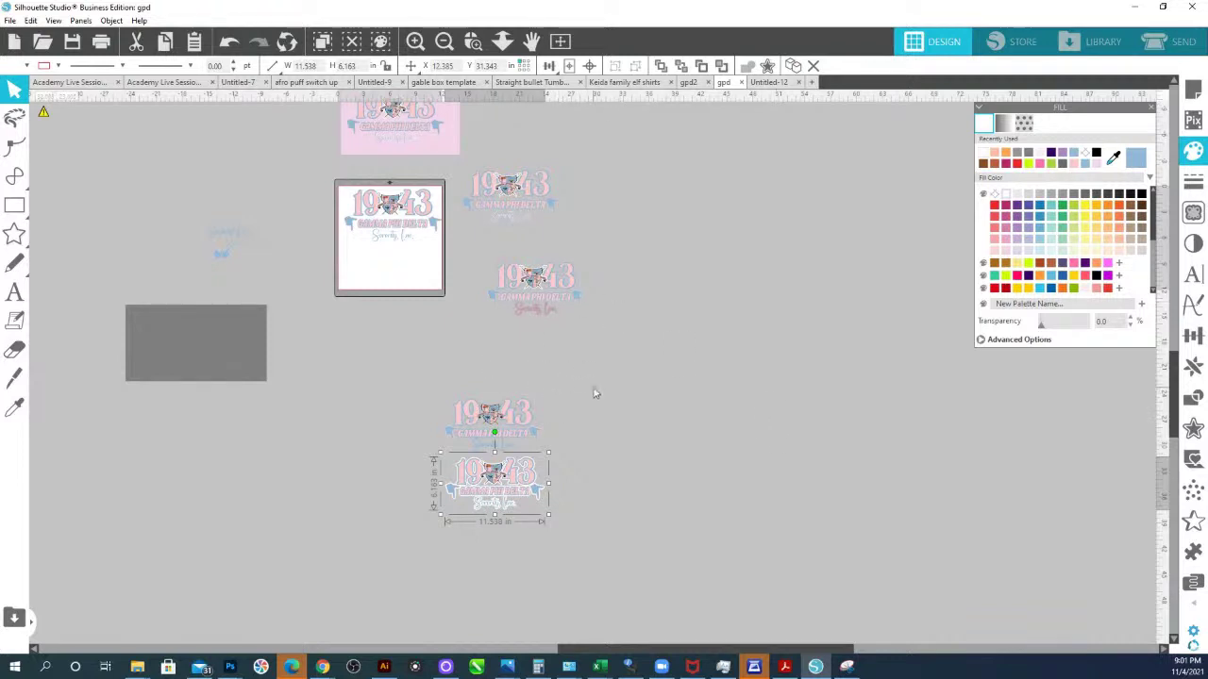
pyautogui.click(473, 41)
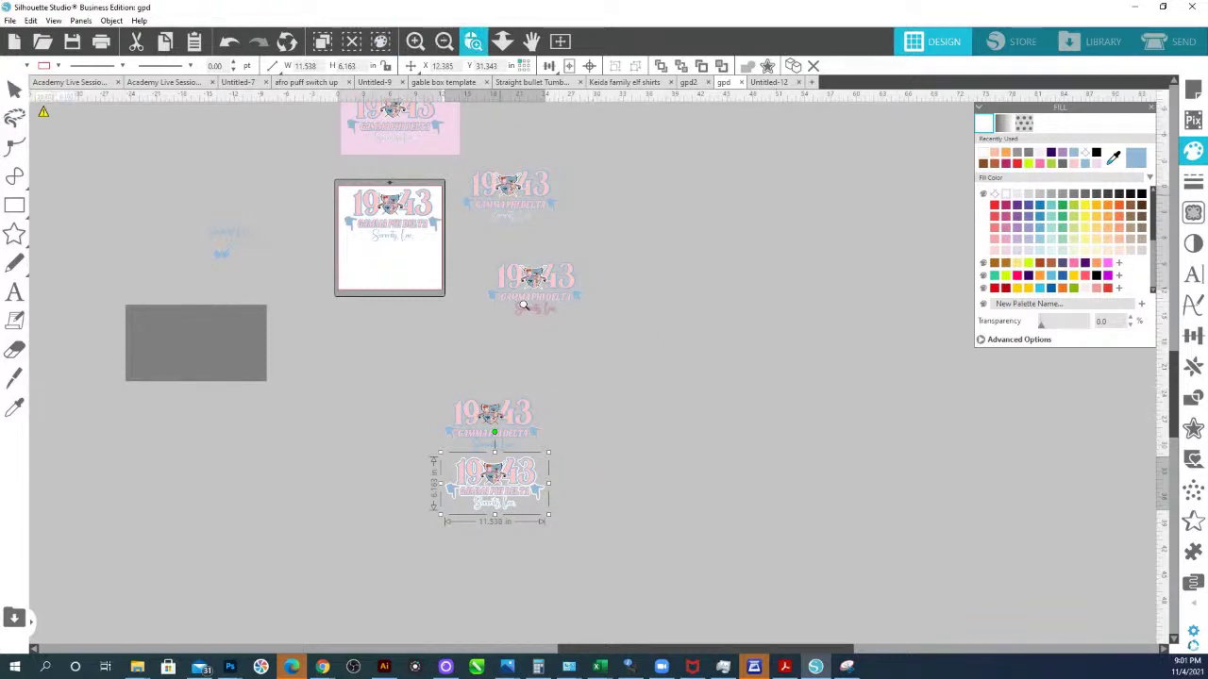
pyautogui.click(372, 145)
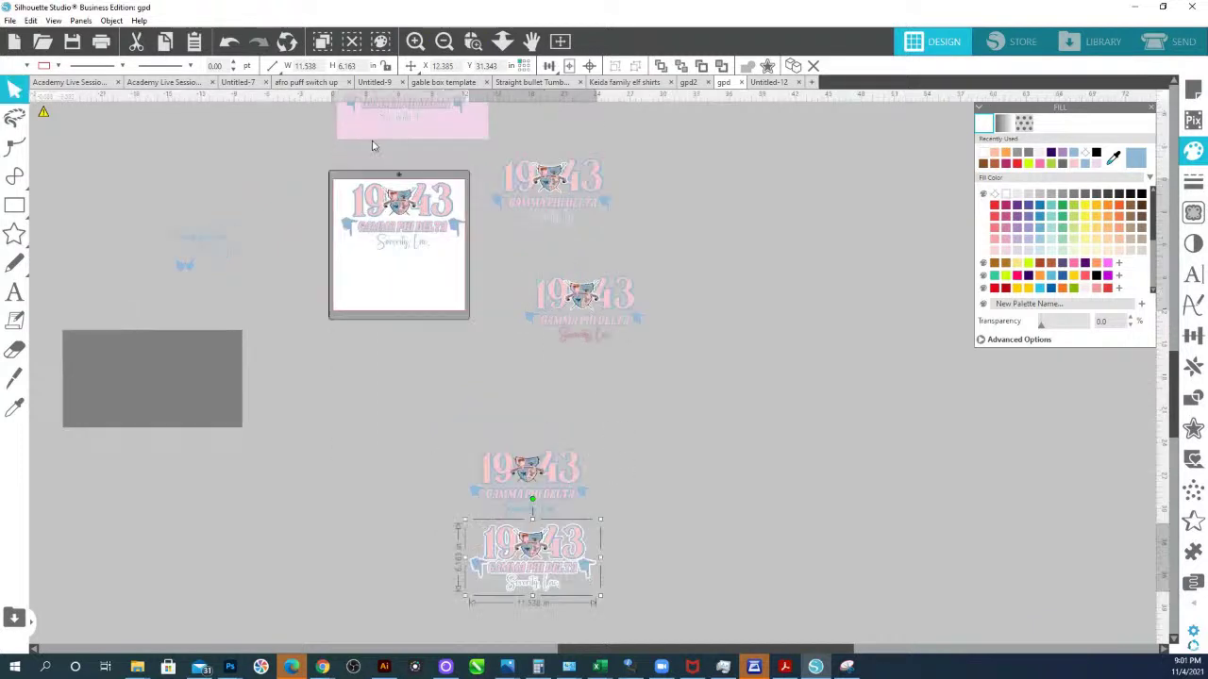
pyautogui.scroll(1, 409, 302)
pyautogui.scroll(3, 541, 312)
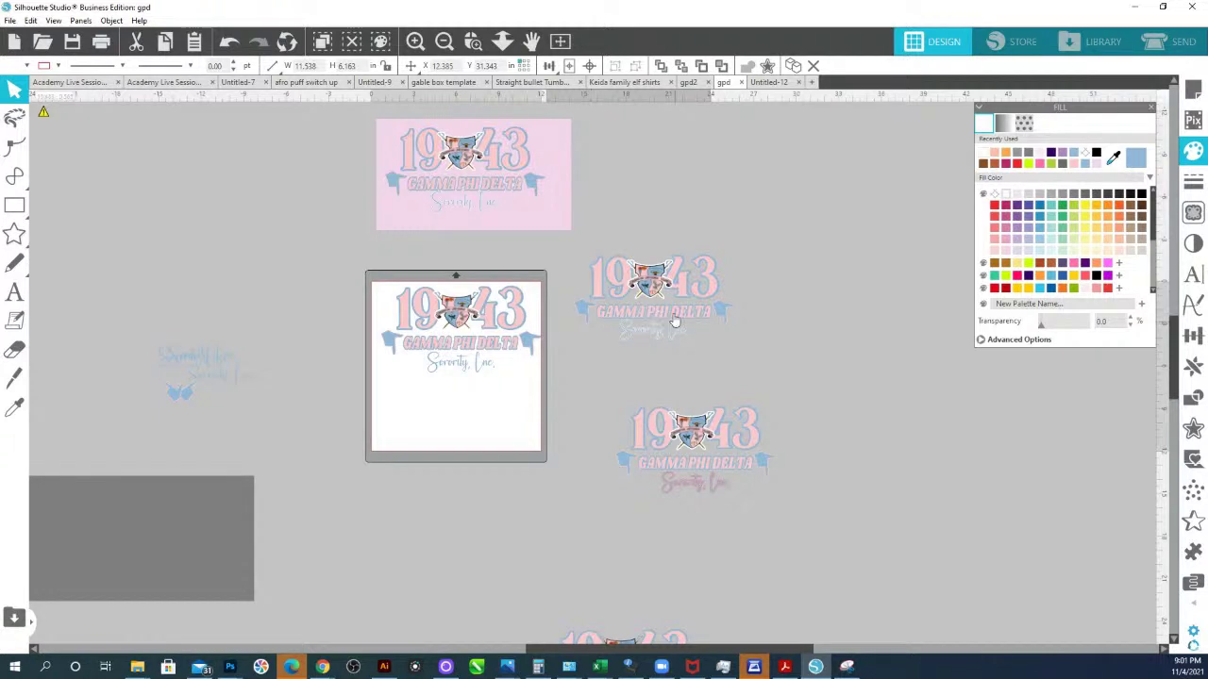
pyautogui.scroll(-5, 676, 322)
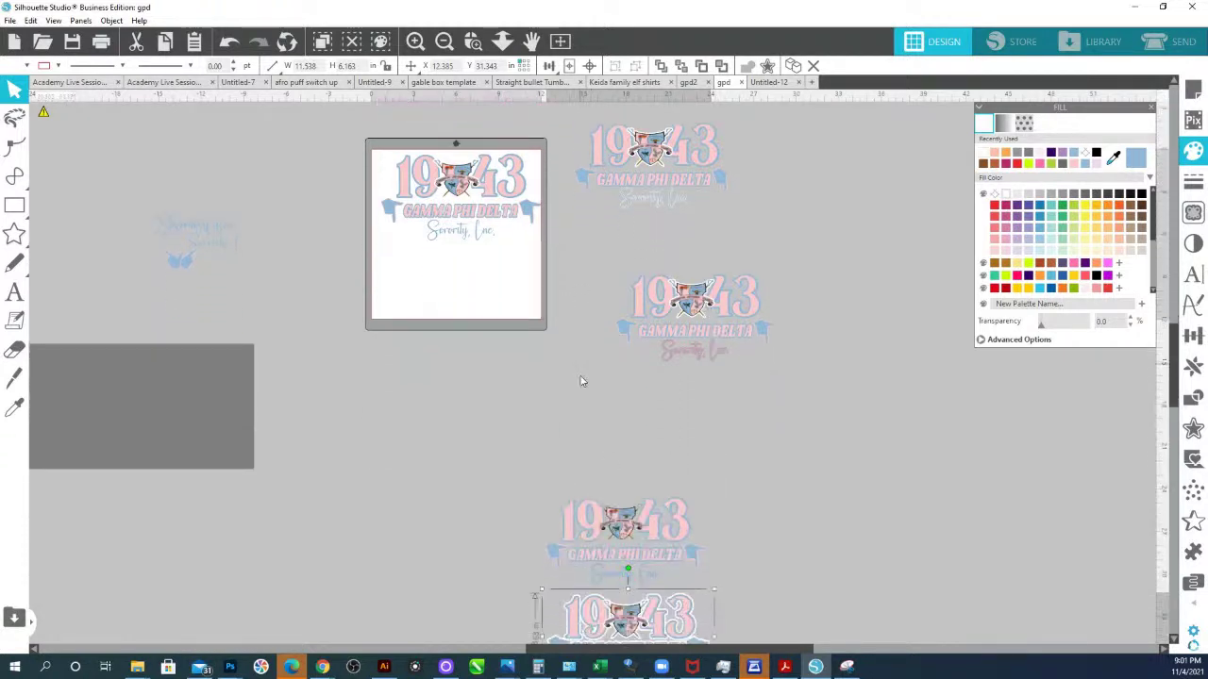
# - Duplicate the full-color design without the white outline and place the copy in the empty space beside it
pyautogui.click(679, 545)
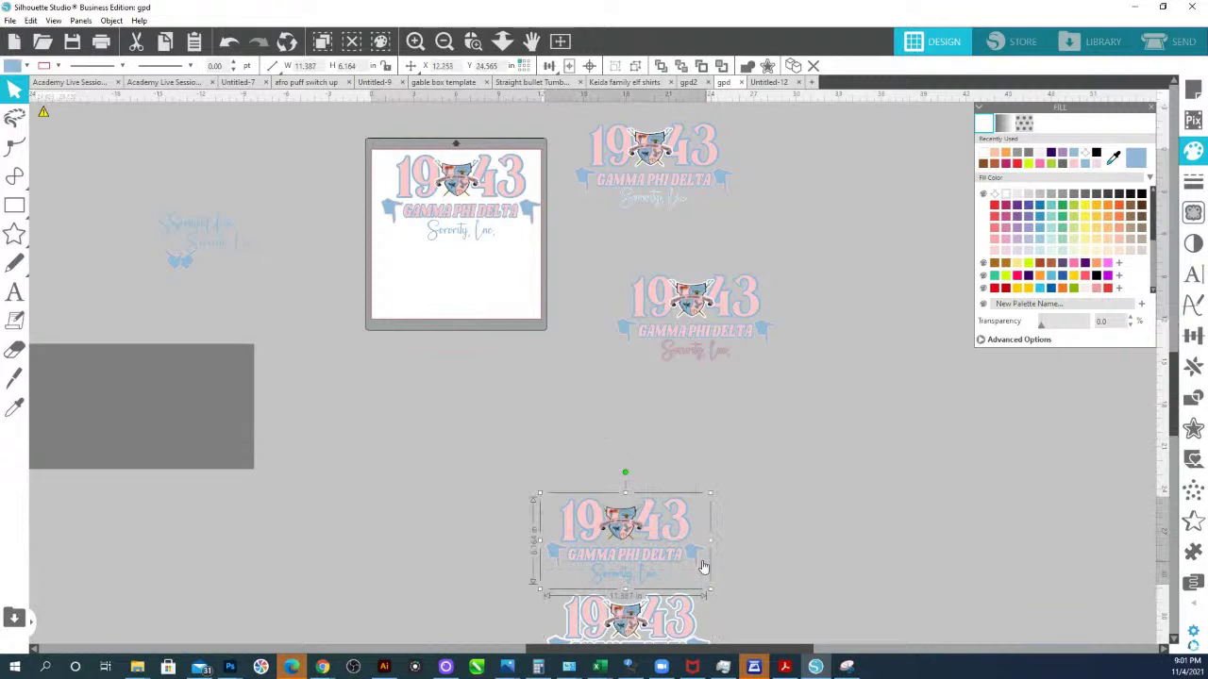
pyautogui.hotkey('ctrl', 'v')
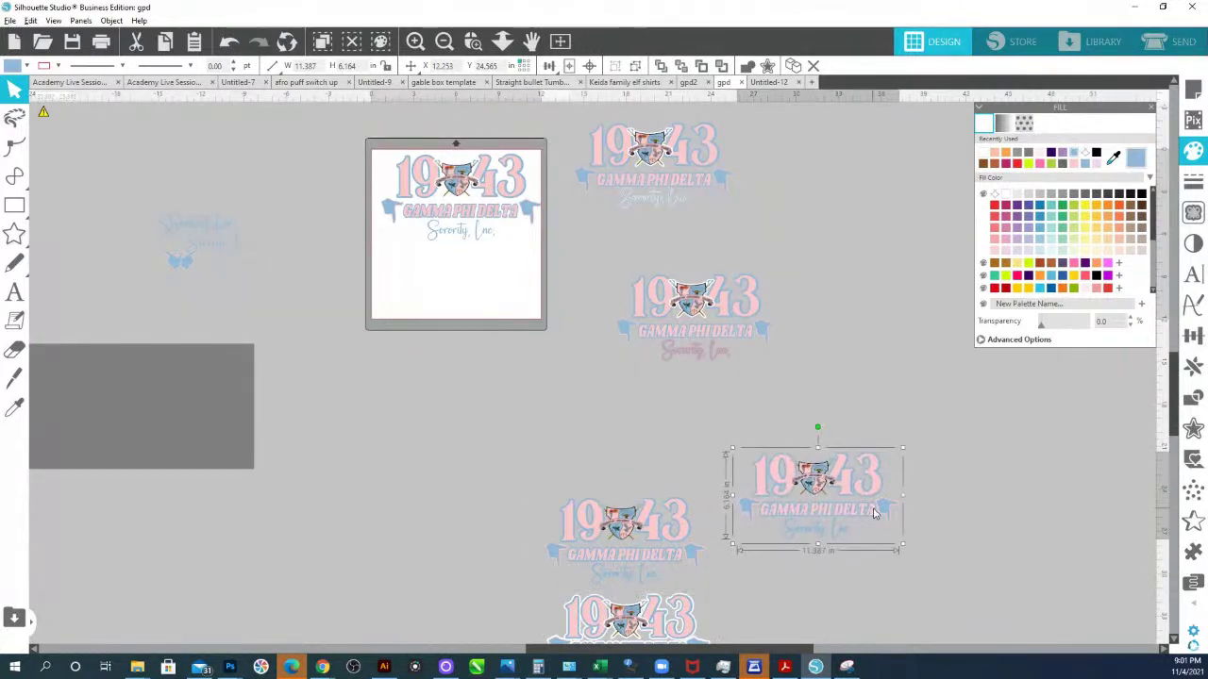
pyautogui.click(473, 40)
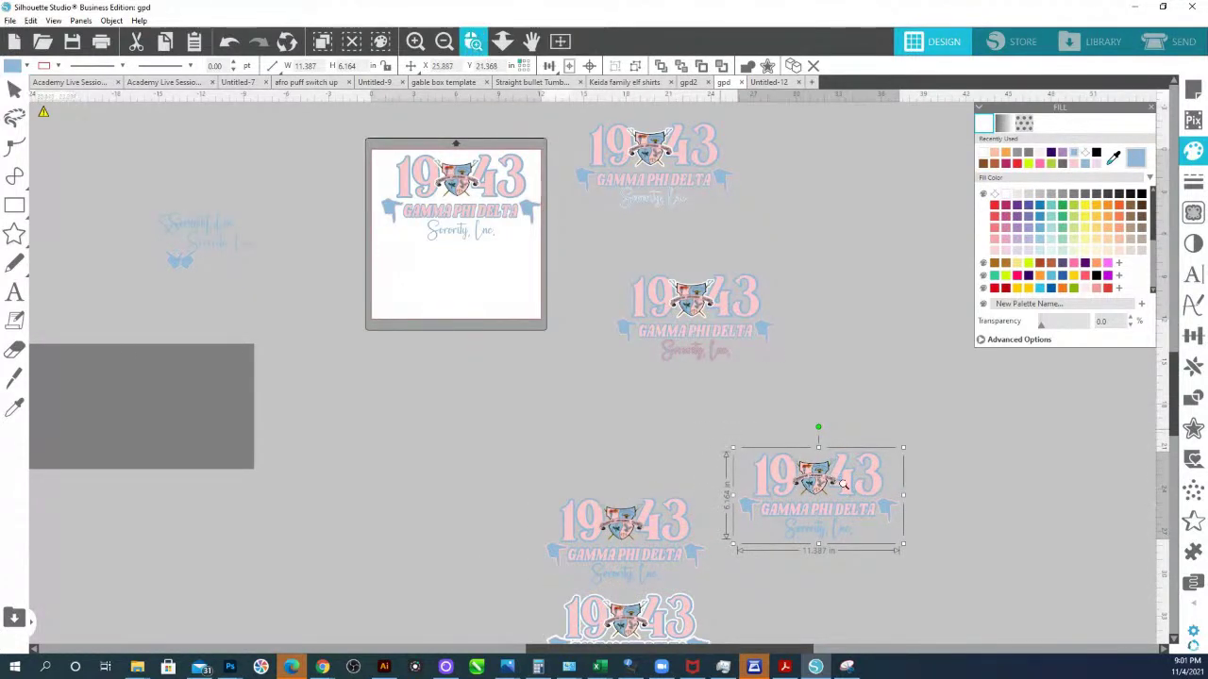
pyautogui.moveTo(916, 553); pyautogui.dragTo(731, 439)
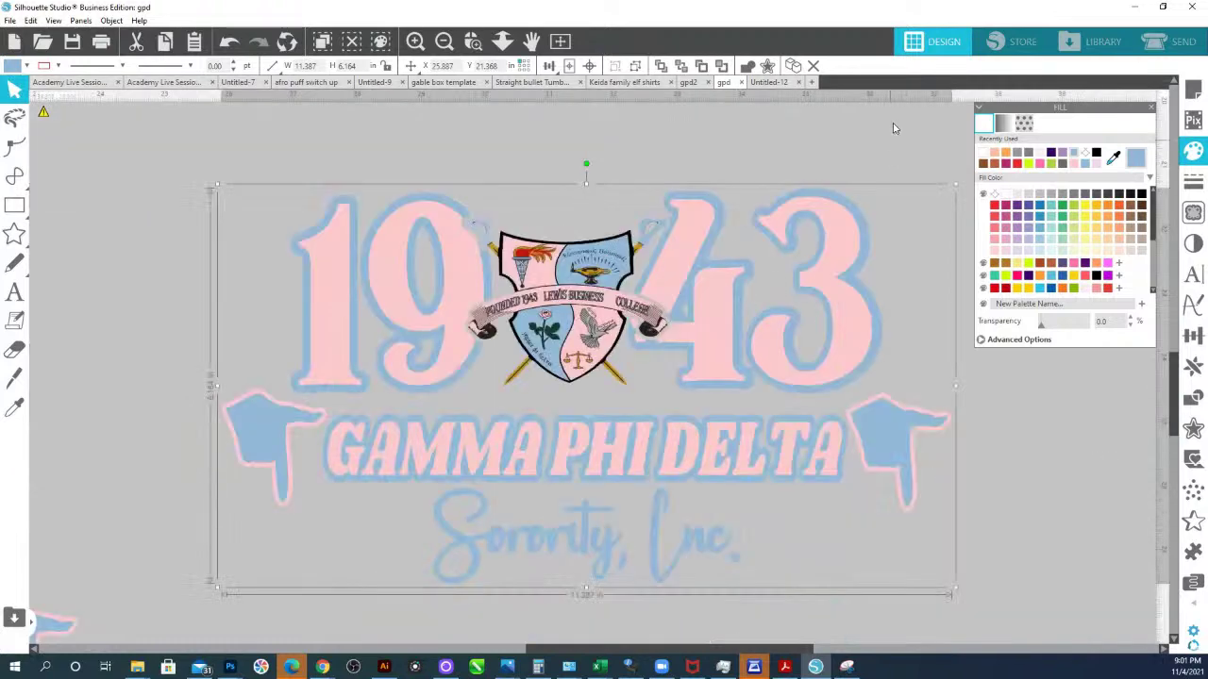
pyautogui.click(895, 128)
pyautogui.click(836, 199)
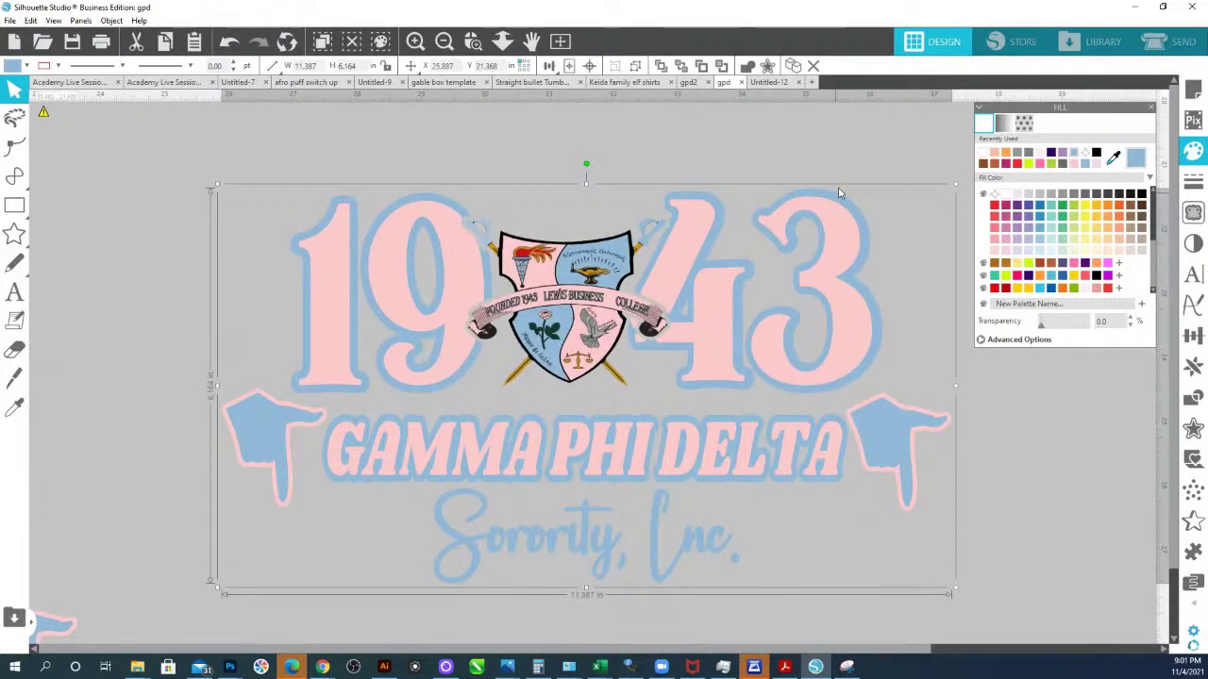
# - Shift the duplicated design slightly and ungroup it into its separate layers
pyautogui.moveTo(839, 195); pyautogui.dragTo(835, 221)
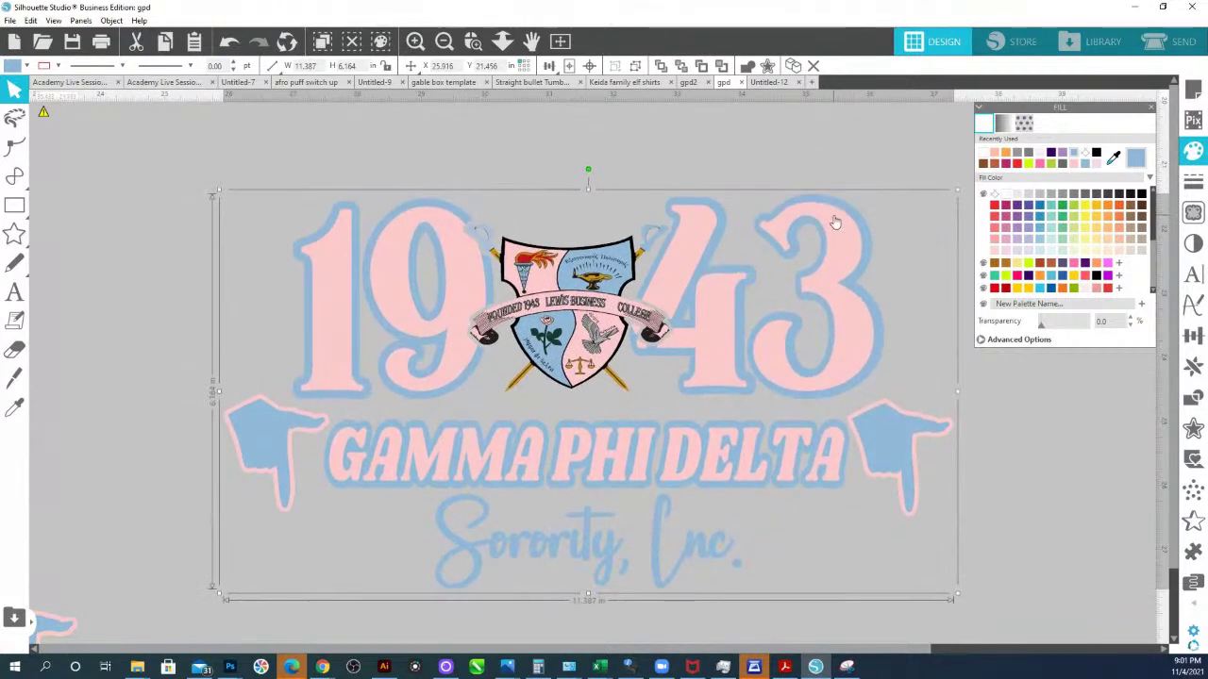
pyautogui.rightClick(835, 222)
pyautogui.click(883, 422)
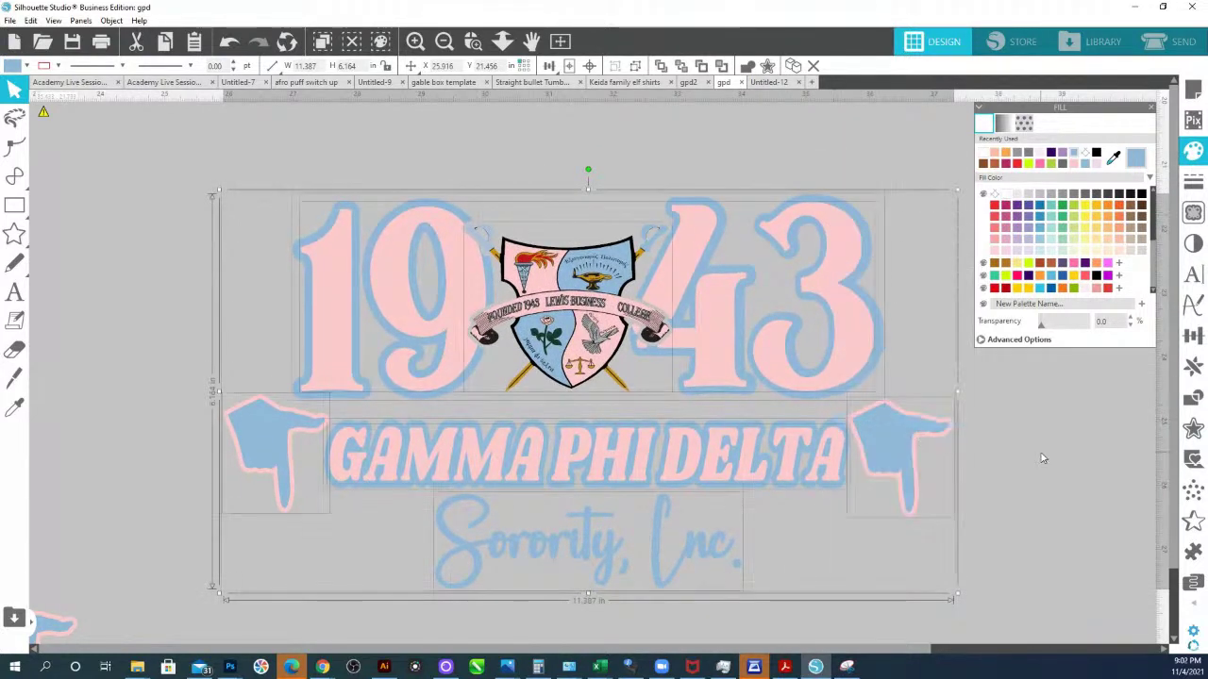
# - Select the copy's pink 1943 numerals and fill them with the blue sampled from their border
pyautogui.click(924, 276)
pyautogui.click(851, 245)
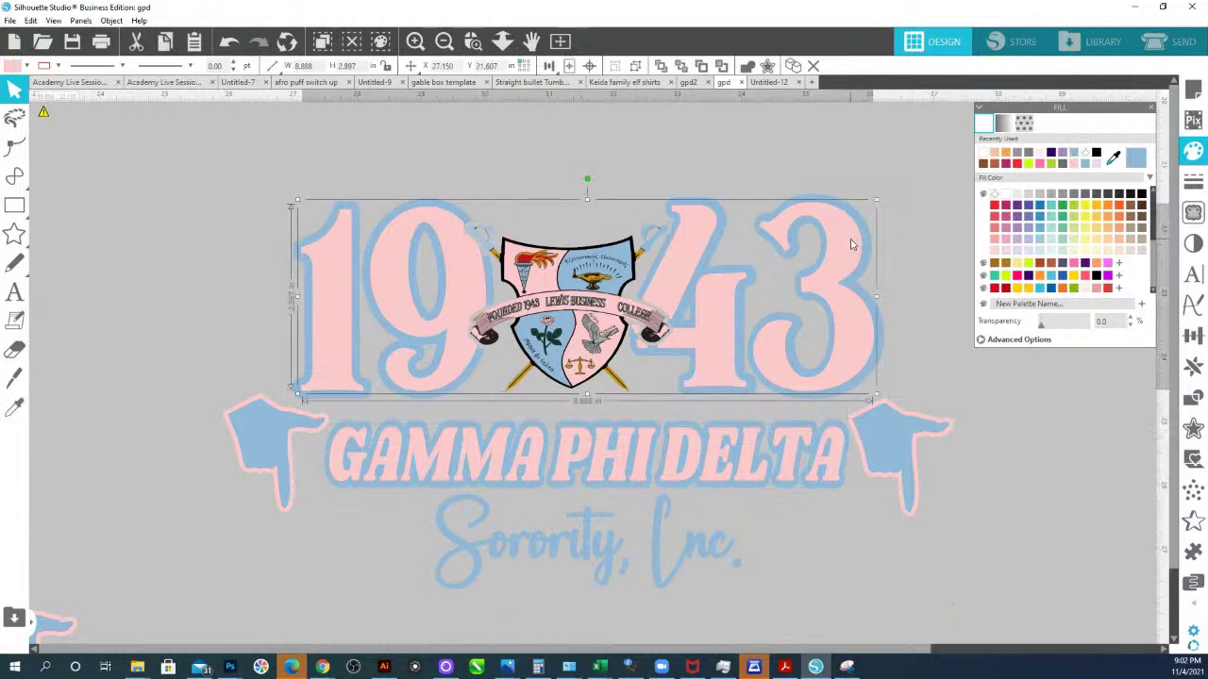
pyautogui.press('i')
pyautogui.click(869, 228)
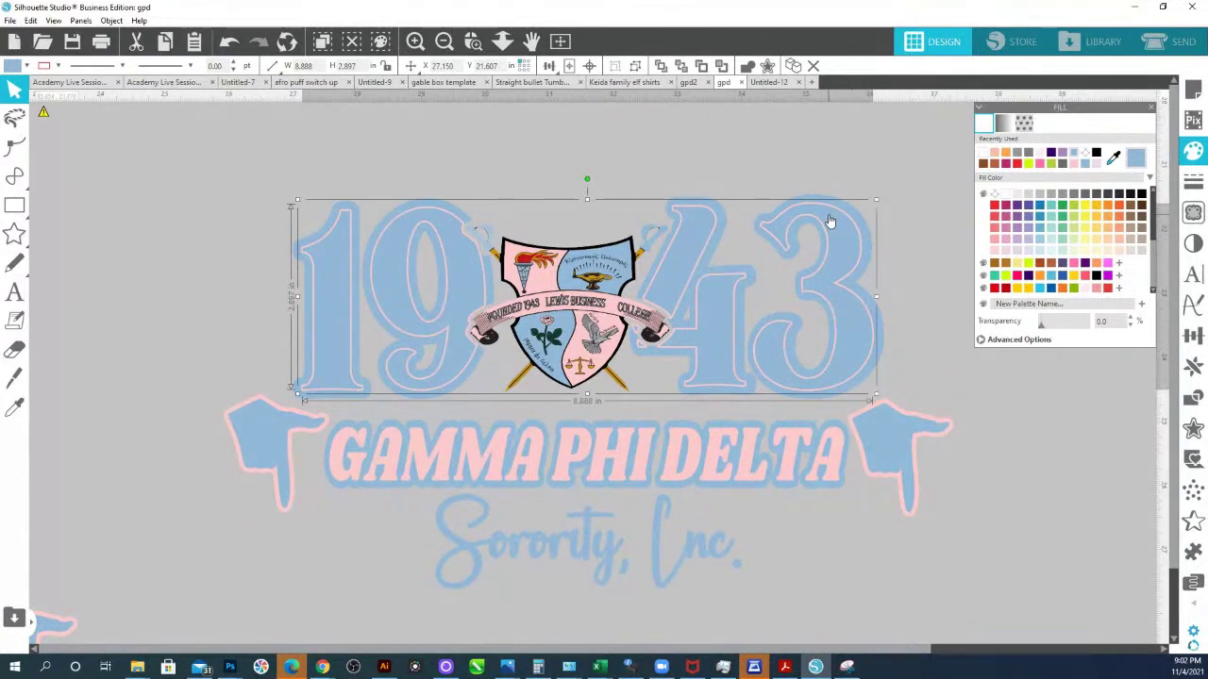
# - Try moving the blue 1943 numerals and the blue backing layer out of alignment, and undo those moves
pyautogui.moveTo(829, 221)
pyautogui.mouseDown()
pyautogui.moveTo(849, 266)
pyautogui.moveTo(846, 227)
pyautogui.mouseUp()
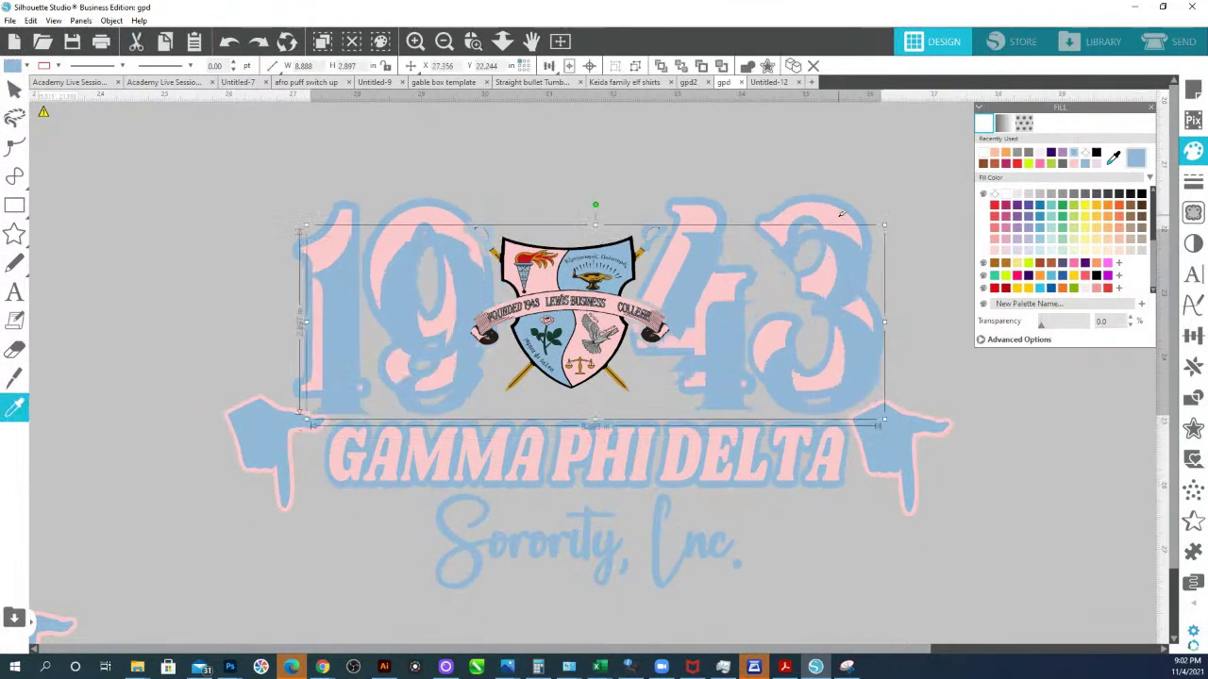
pyautogui.hotkey('ctrl', 'z')
pyautogui.hotkey('ctrl', 'a')
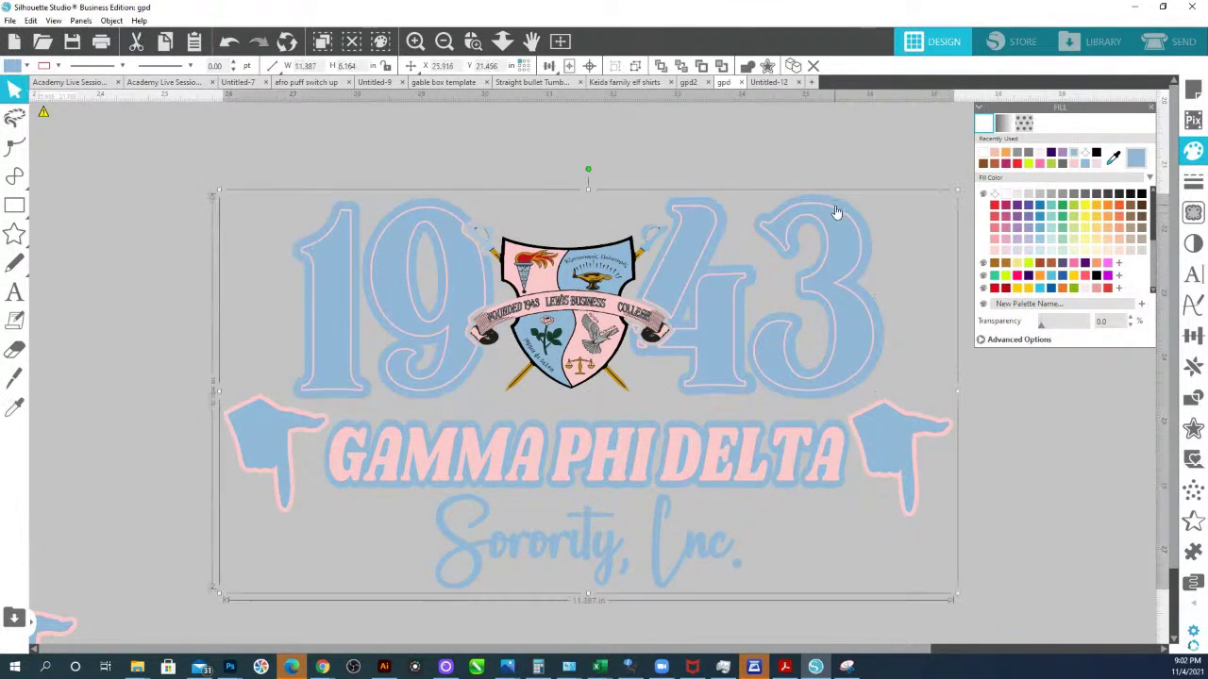
pyautogui.rightClick(835, 215)
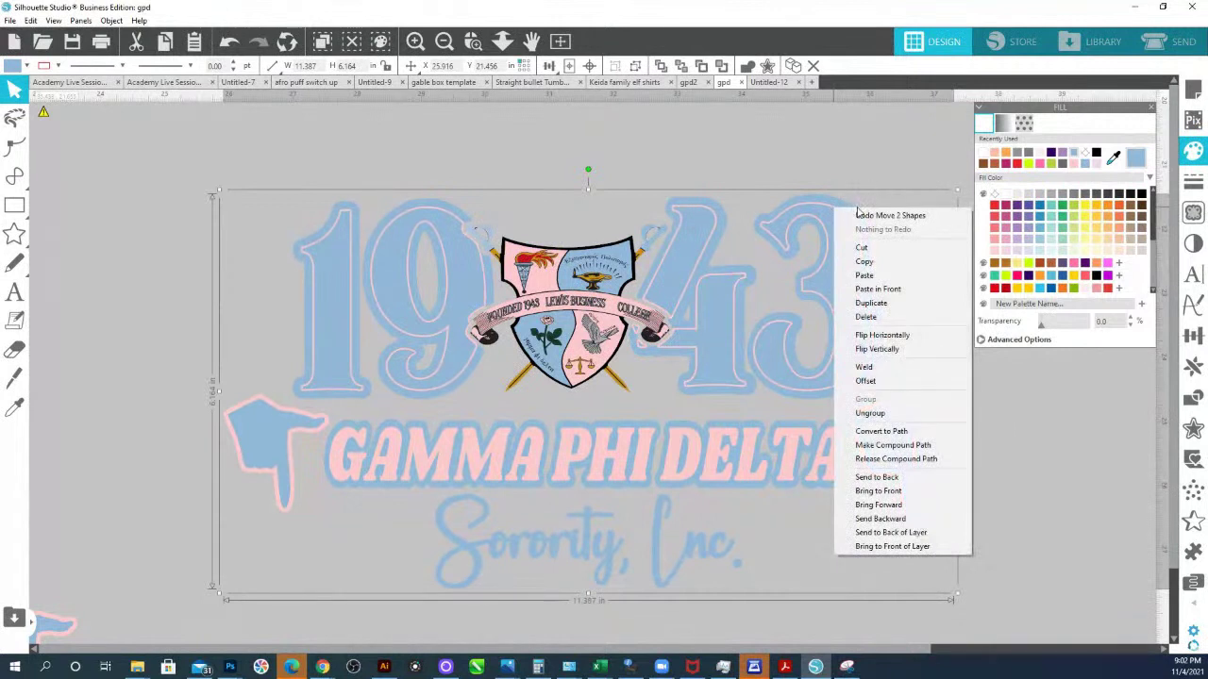
pyautogui.click(861, 215)
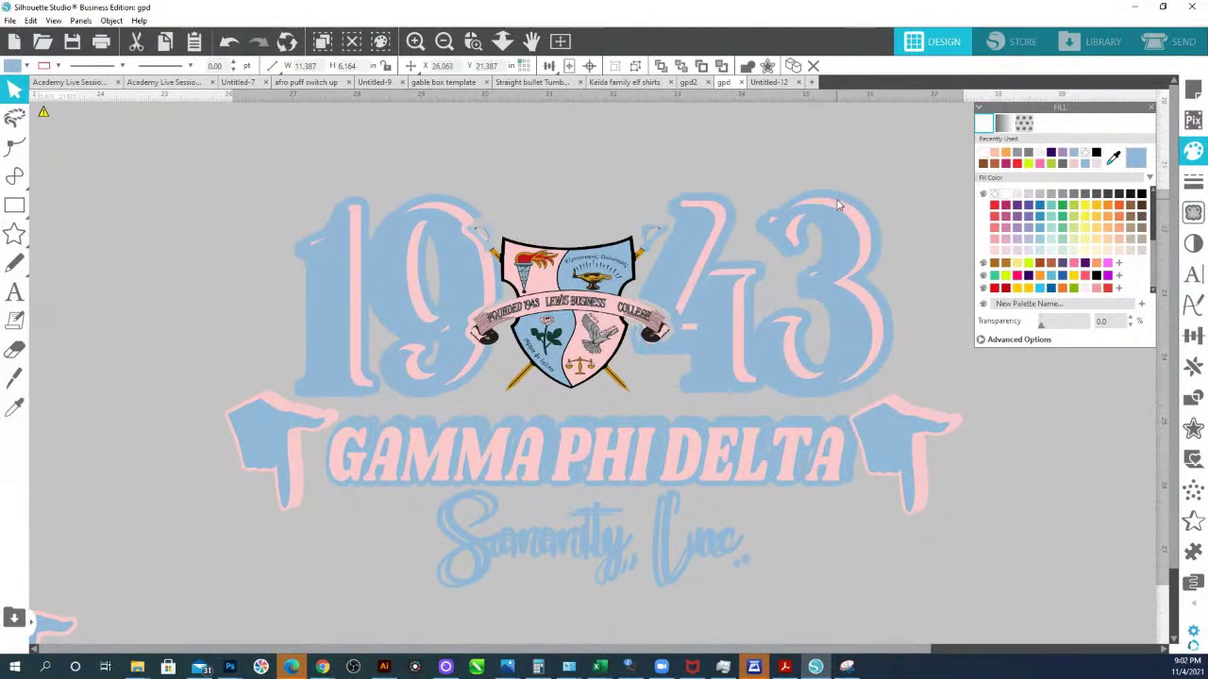
pyautogui.hotkey('ctrl', 'z')
pyautogui.hotkey('ctrl', 'z')
pyautogui.hotkey('ctrl', 'z')
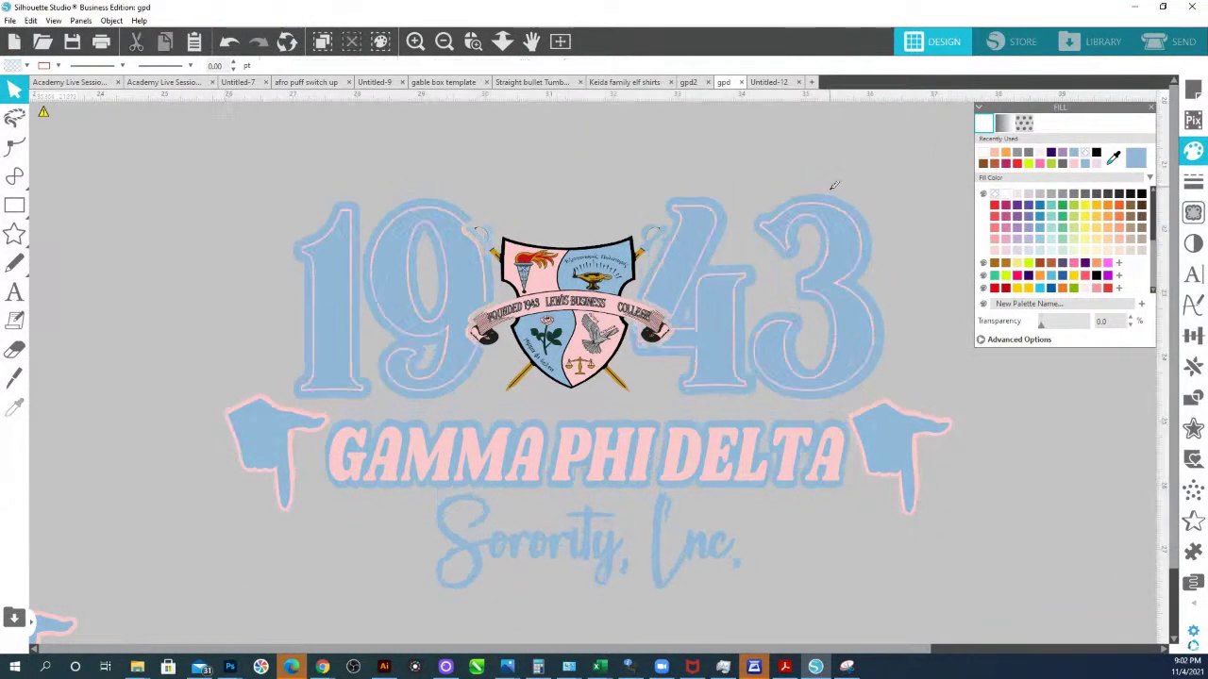
# - Send the copy's full-width blue backing layer to the back of the artwork
pyautogui.rightClick(825, 200)
pyautogui.click(823, 210)
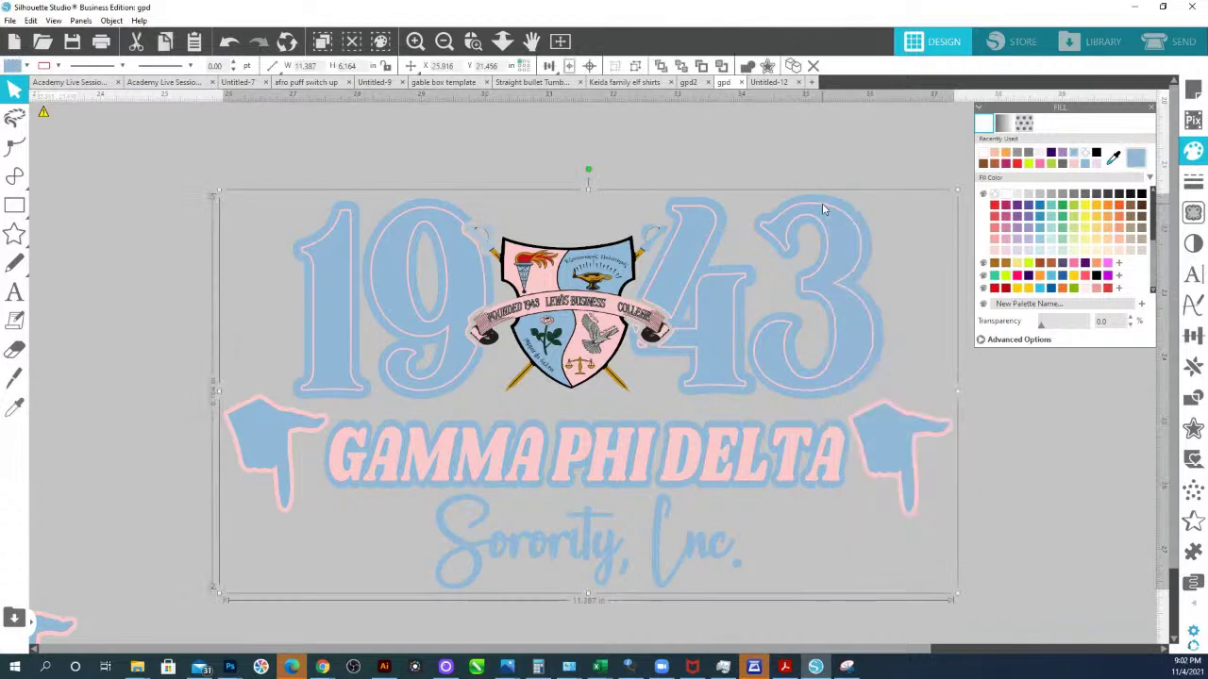
pyautogui.rightClick(823, 207)
pyautogui.click(891, 477)
# - Select the 1943 numerals on the copy and fill them with light turquoise
pyautogui.click(816, 171)
pyautogui.click(810, 212)
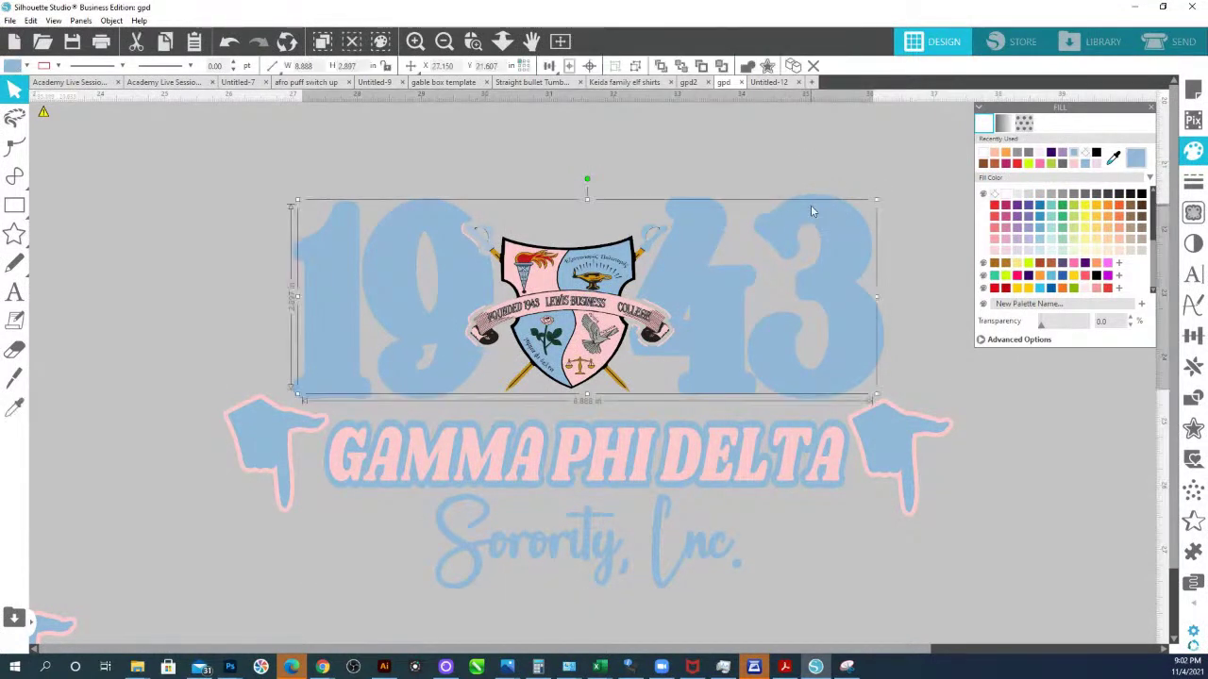
pyautogui.click(1039, 228)
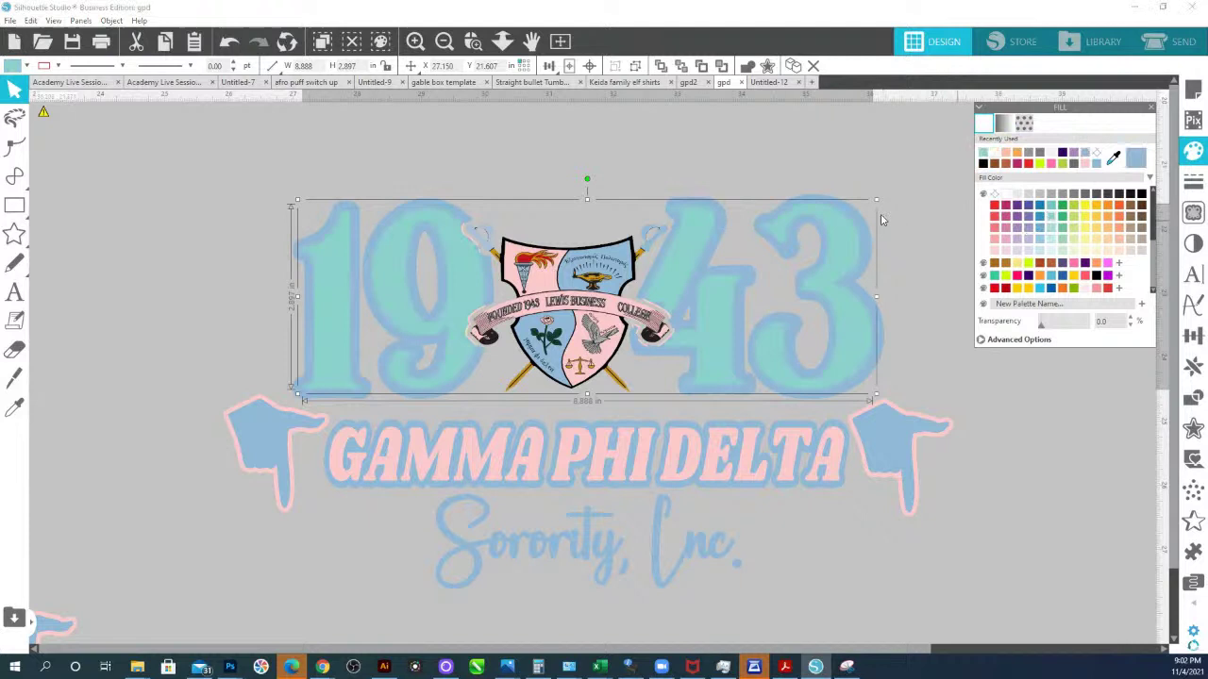
# - Select the blue border of the 1943 numerals and fill it with pink sampled from the GAMMA PHI DELTA lettering
pyautogui.click(814, 202)
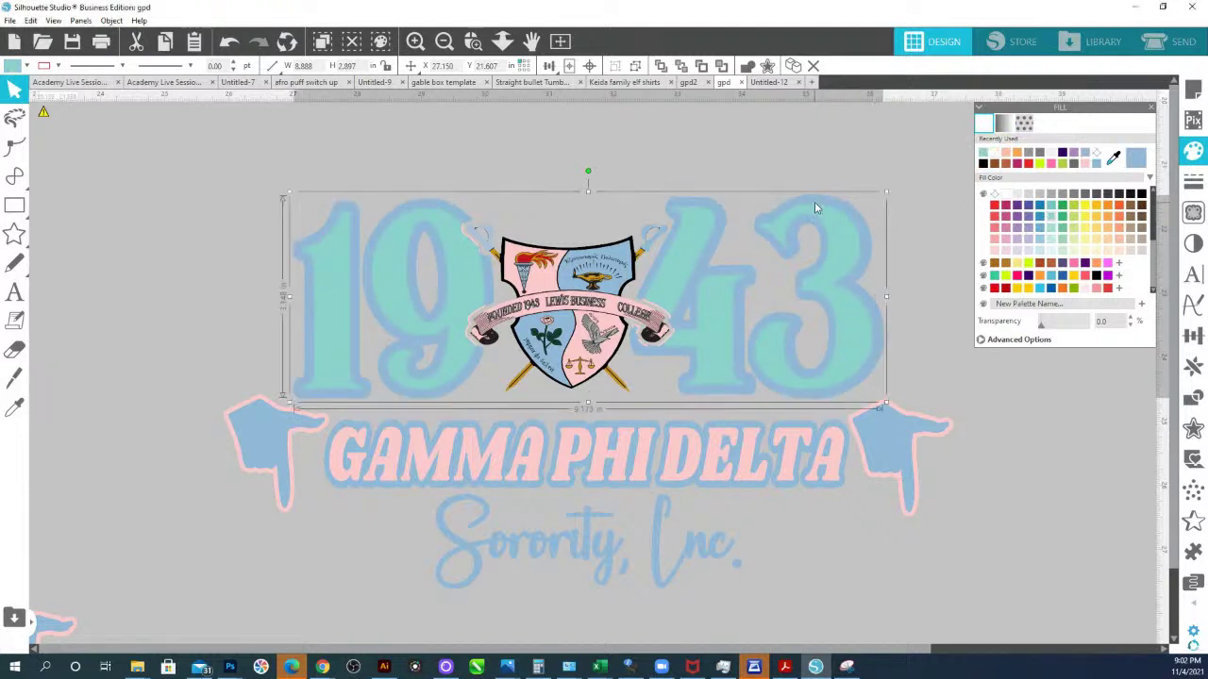
pyautogui.click(1114, 157)
pyautogui.click(857, 479)
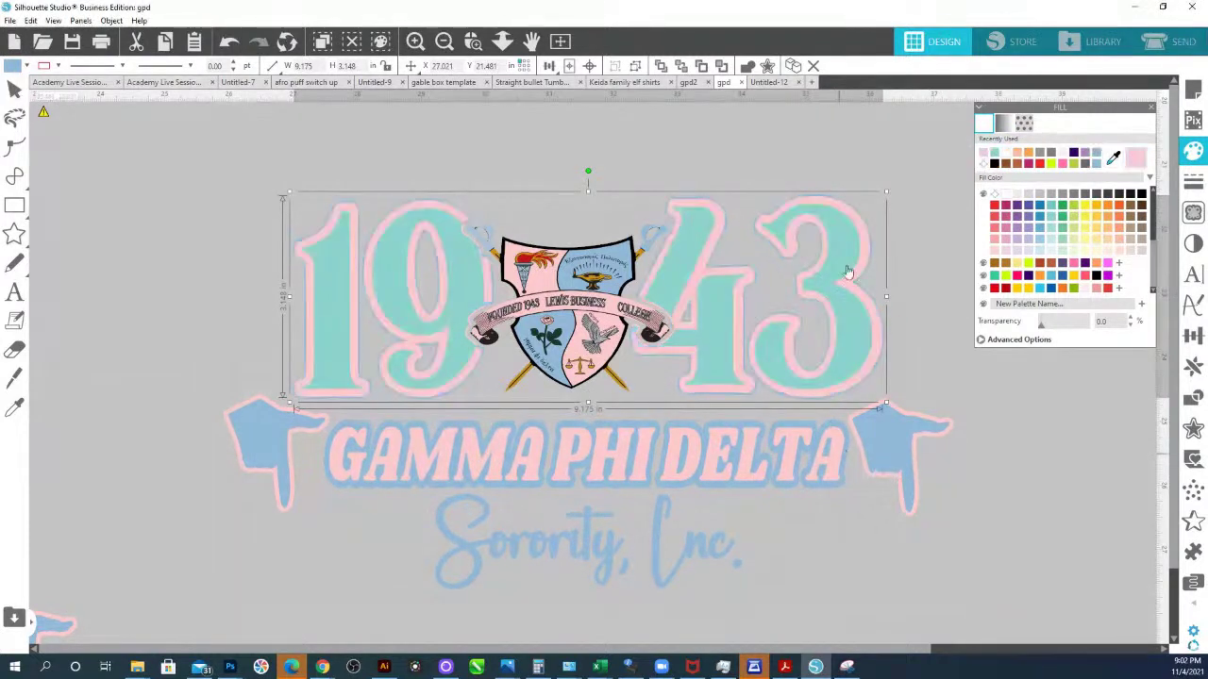
# - Select the turquoise 1943 numerals and fill them with the recently used light blue
pyautogui.click(846, 219)
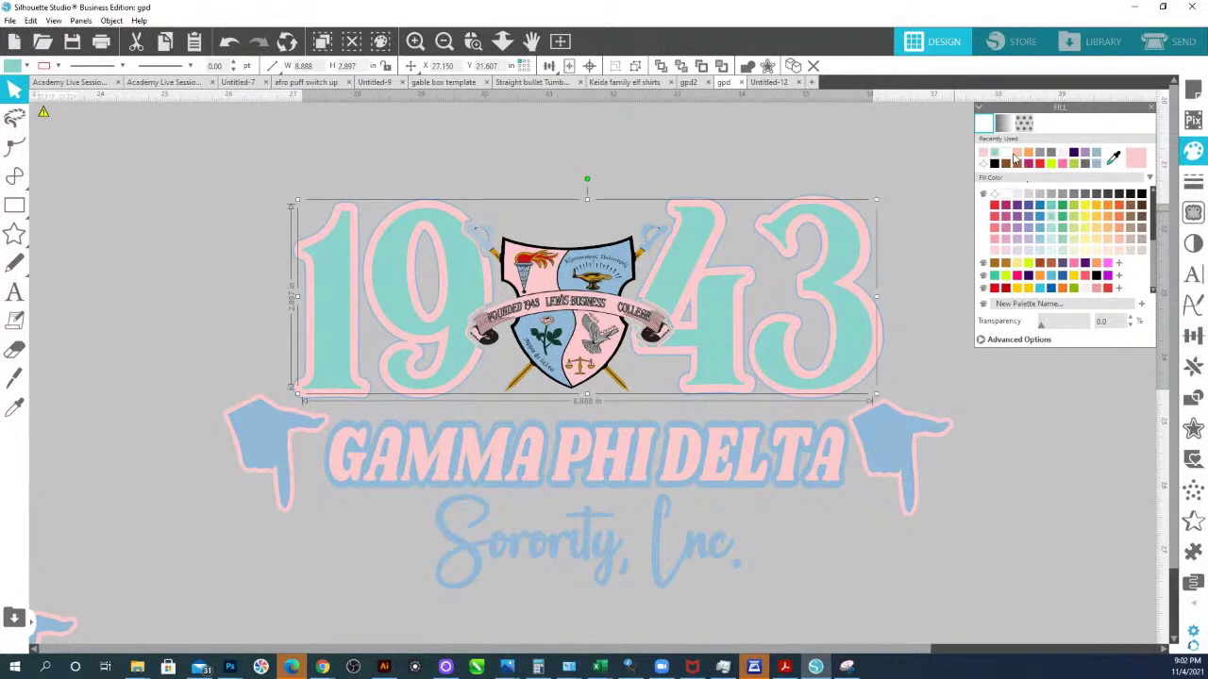
pyautogui.click(1096, 162)
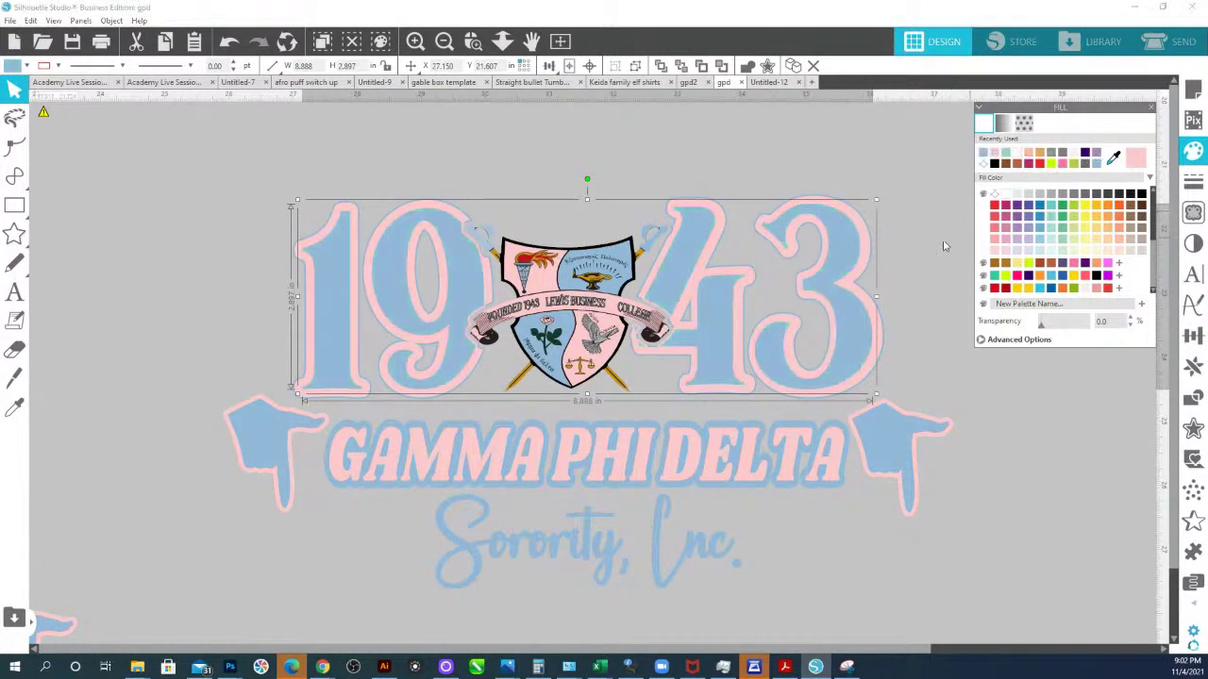
pyautogui.click(894, 167)
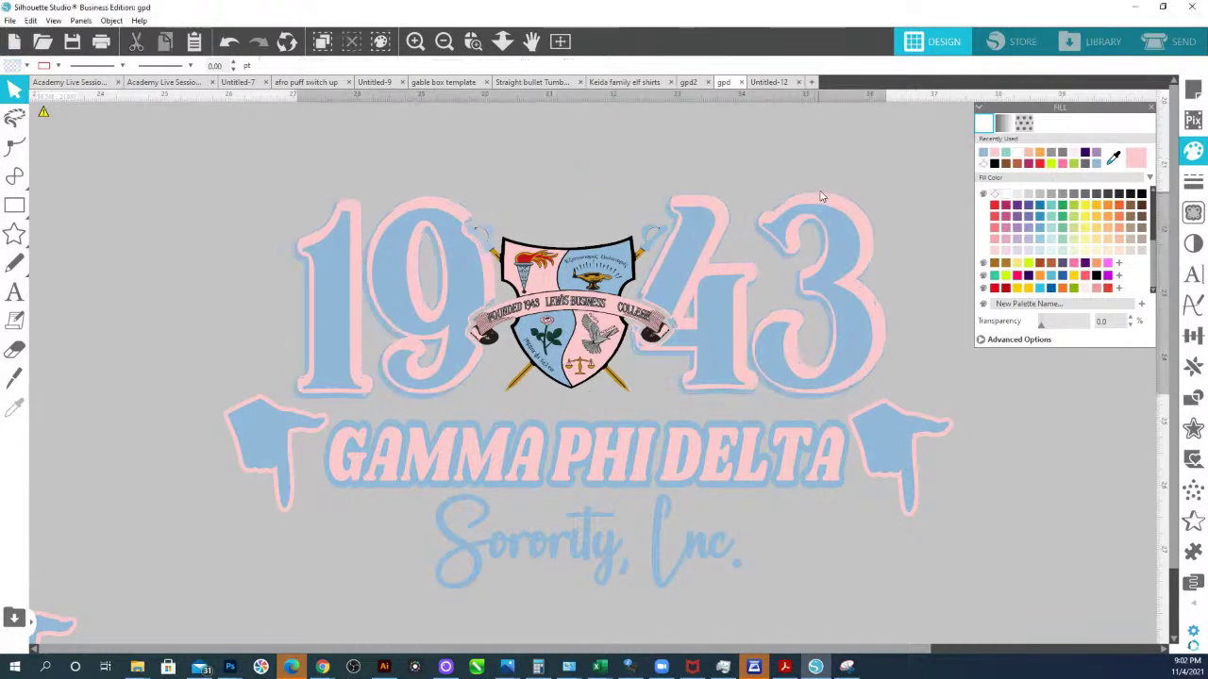
# - Try moving the pink border out of alignment with the 1943 numerals, and undo the moves
pyautogui.click(821, 197)
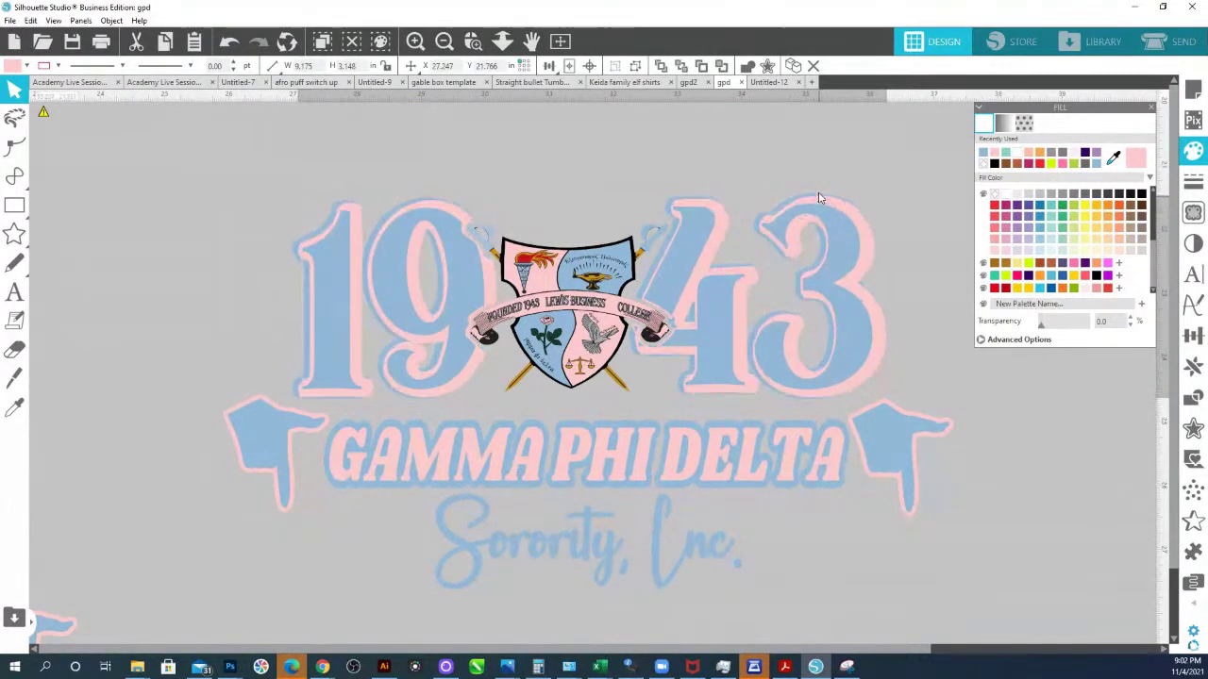
pyautogui.moveTo(819, 197); pyautogui.dragTo(634, 288)
pyautogui.click(805, 199)
pyautogui.moveTo(804, 196)
pyautogui.mouseDown()
pyautogui.moveTo(821, 163)
pyautogui.moveTo(811, 176)
pyautogui.mouseUp()
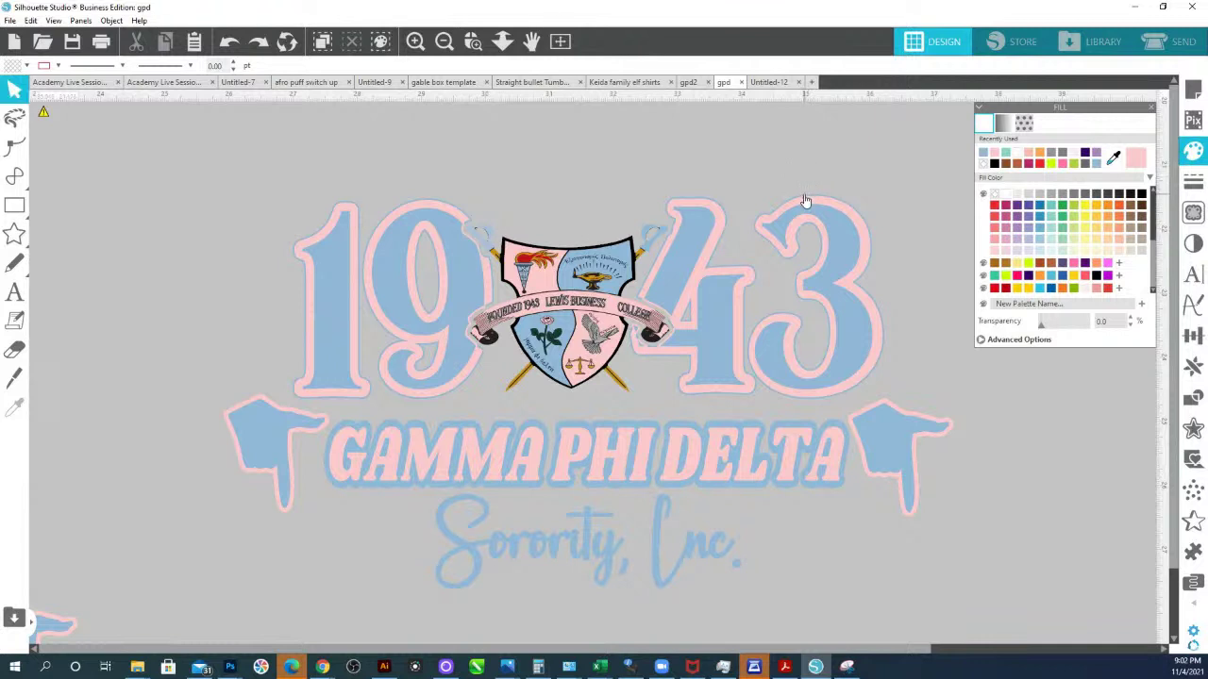
# - Try filling the full-width blue backing layer with pink, and undo that fill
pyautogui.click(804, 201)
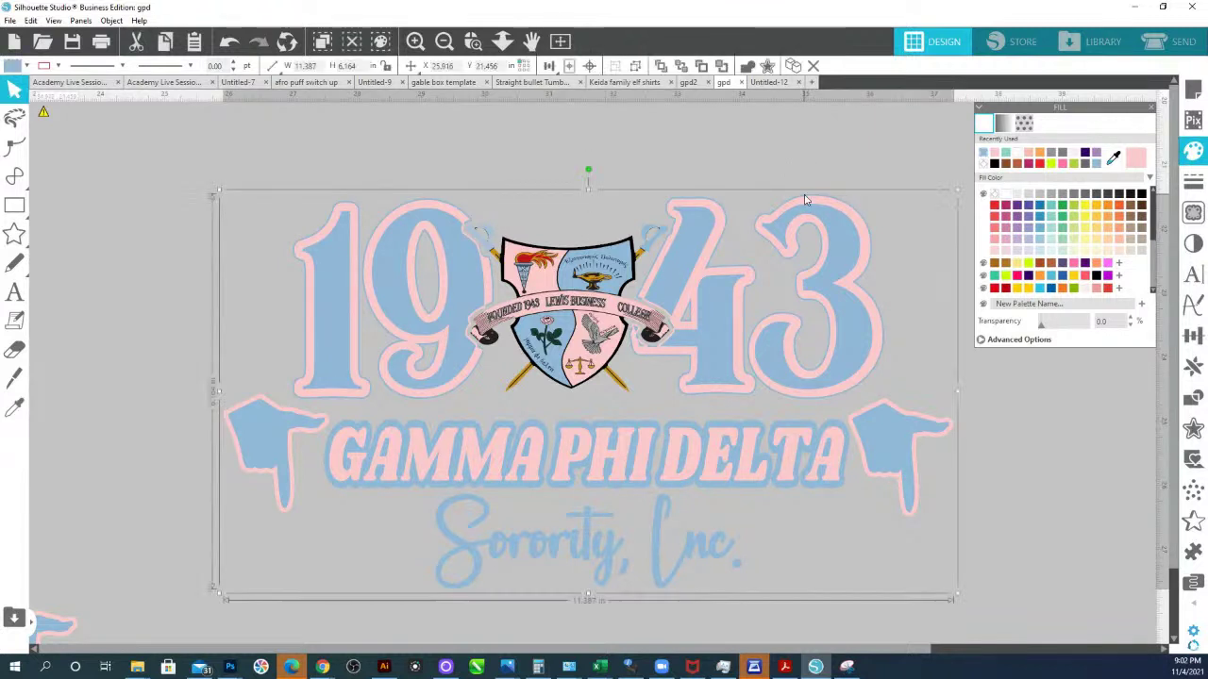
pyautogui.click(1096, 163)
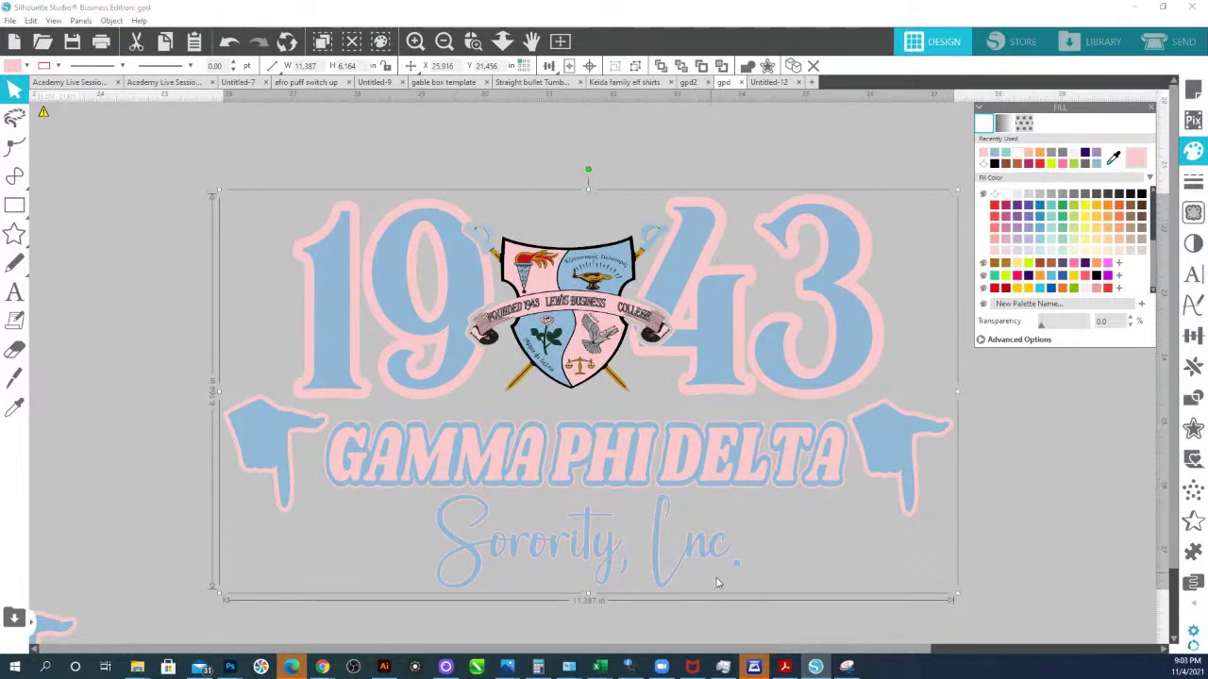
pyautogui.click(860, 490)
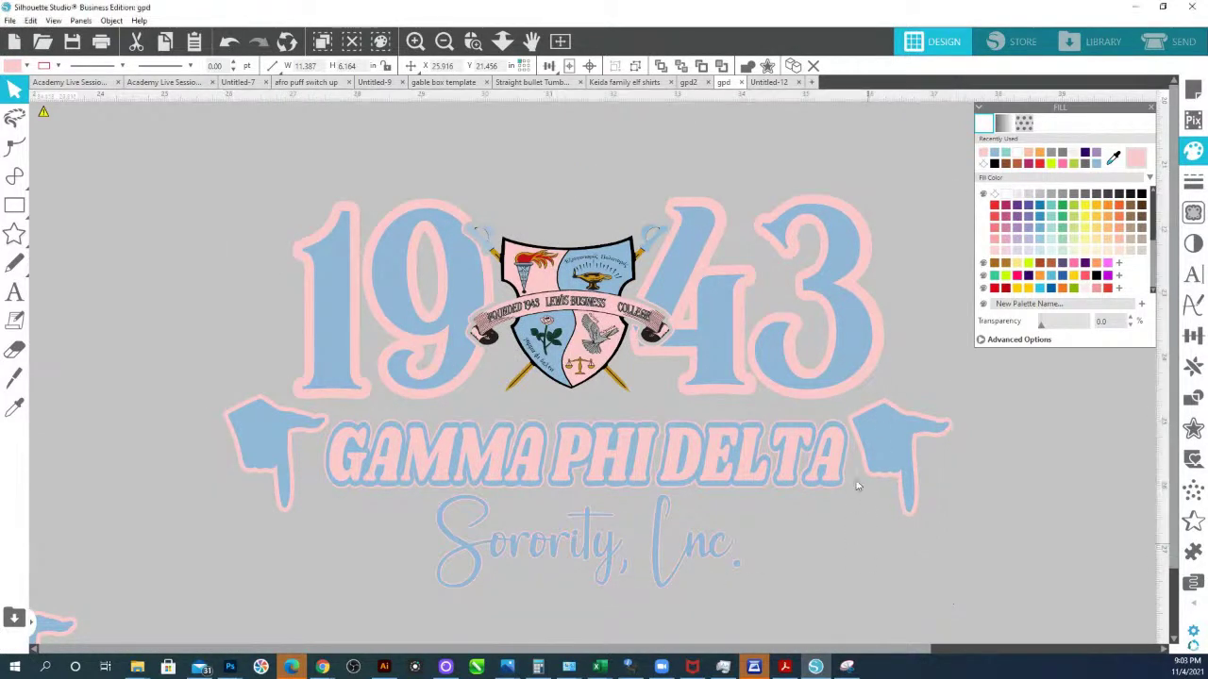
pyautogui.click(851, 430)
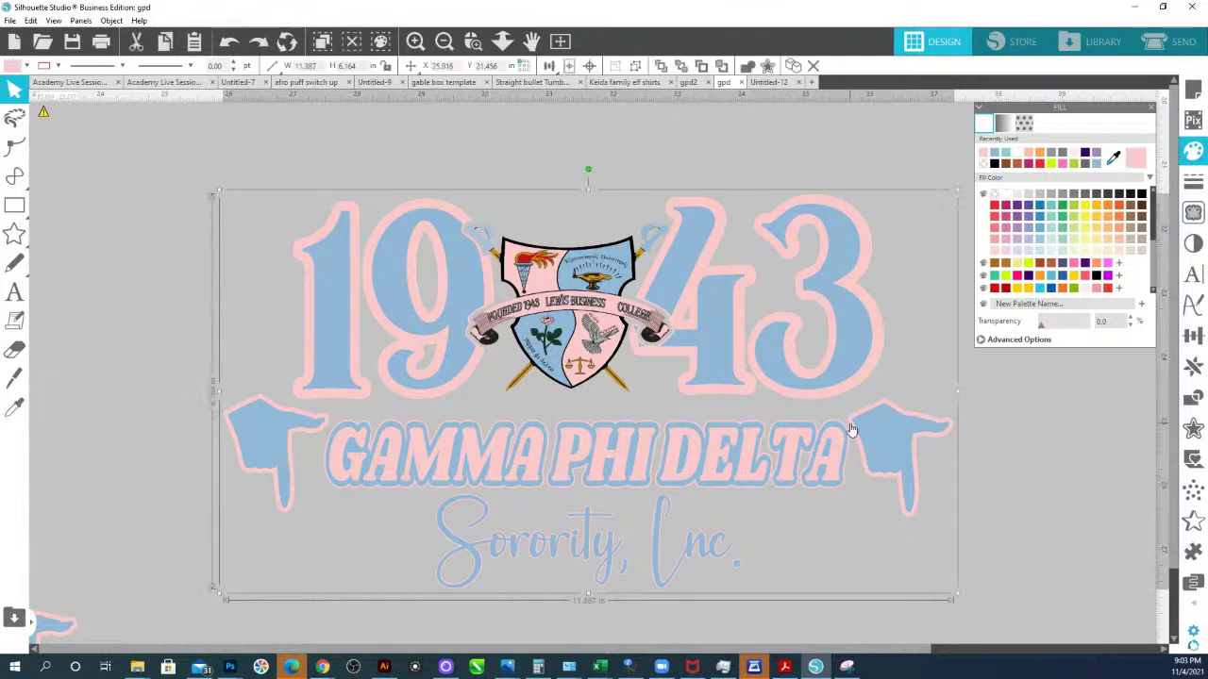
pyautogui.press('i')
pyautogui.press('Escape')
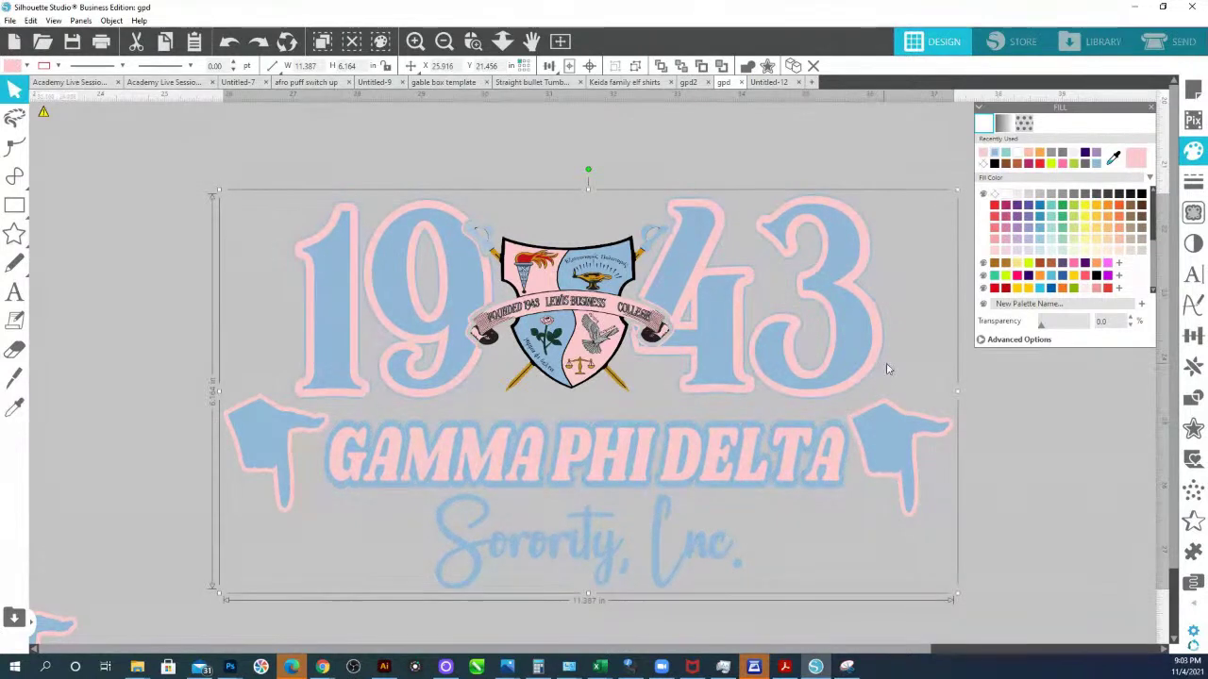
pyautogui.click(872, 383)
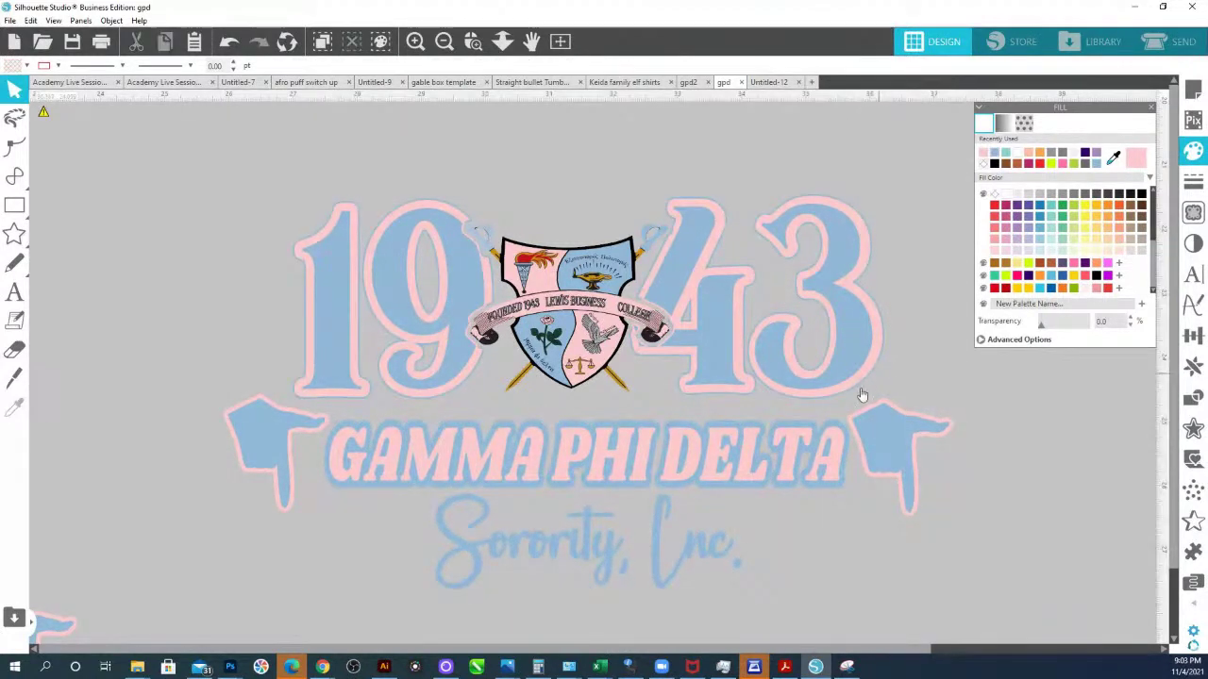
# - Select the blue outline behind GAMMA PHI DELTA and fill it with pink
pyautogui.click(835, 435)
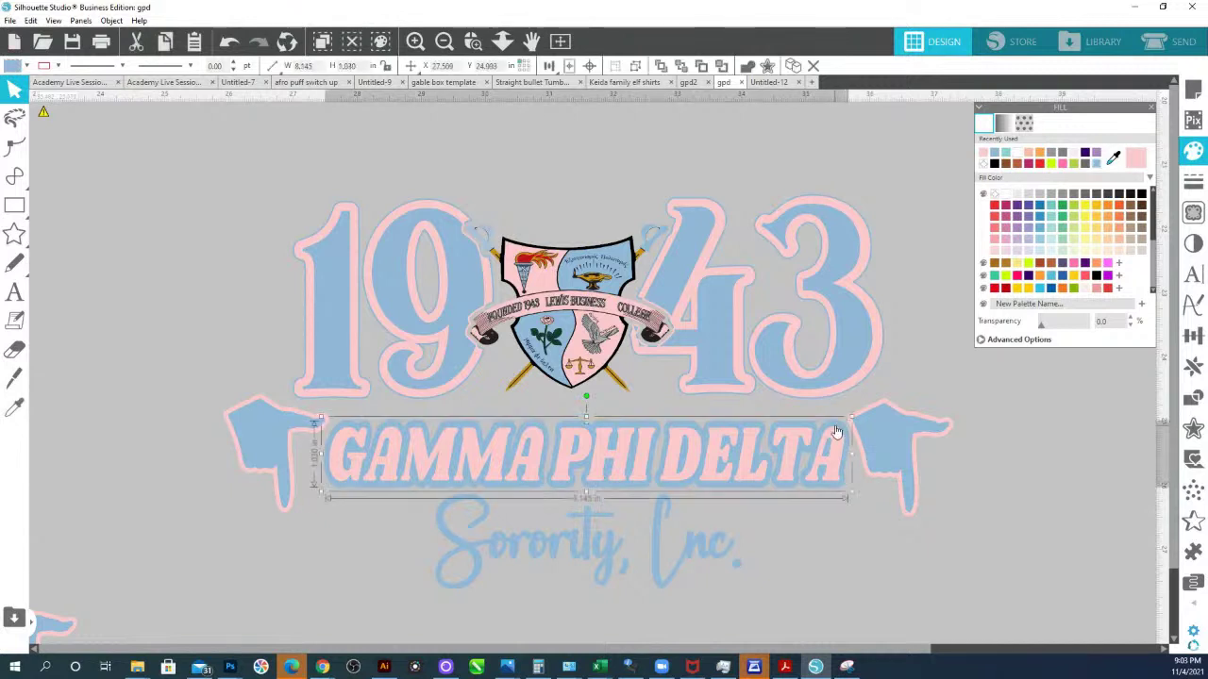
pyautogui.press('i')
pyautogui.click(836, 437)
pyautogui.moveTo(833, 431); pyautogui.dragTo(832, 425)
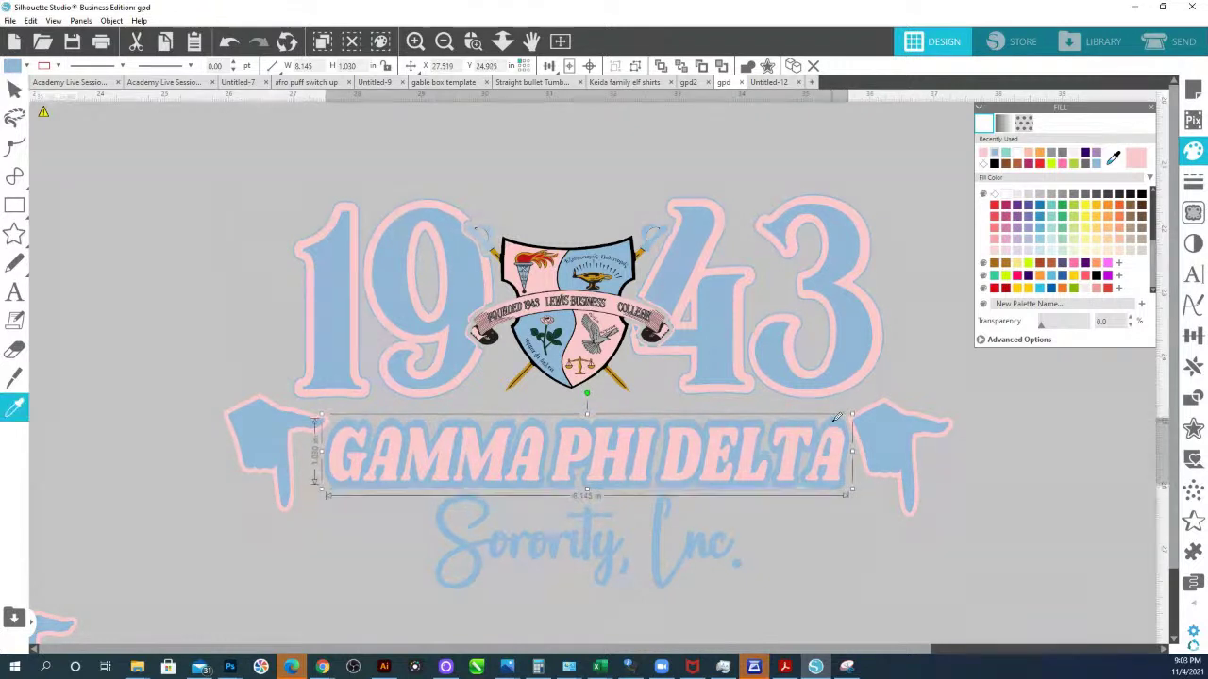
pyautogui.hotkey('ctrl', 'z')
pyautogui.click(1051, 266)
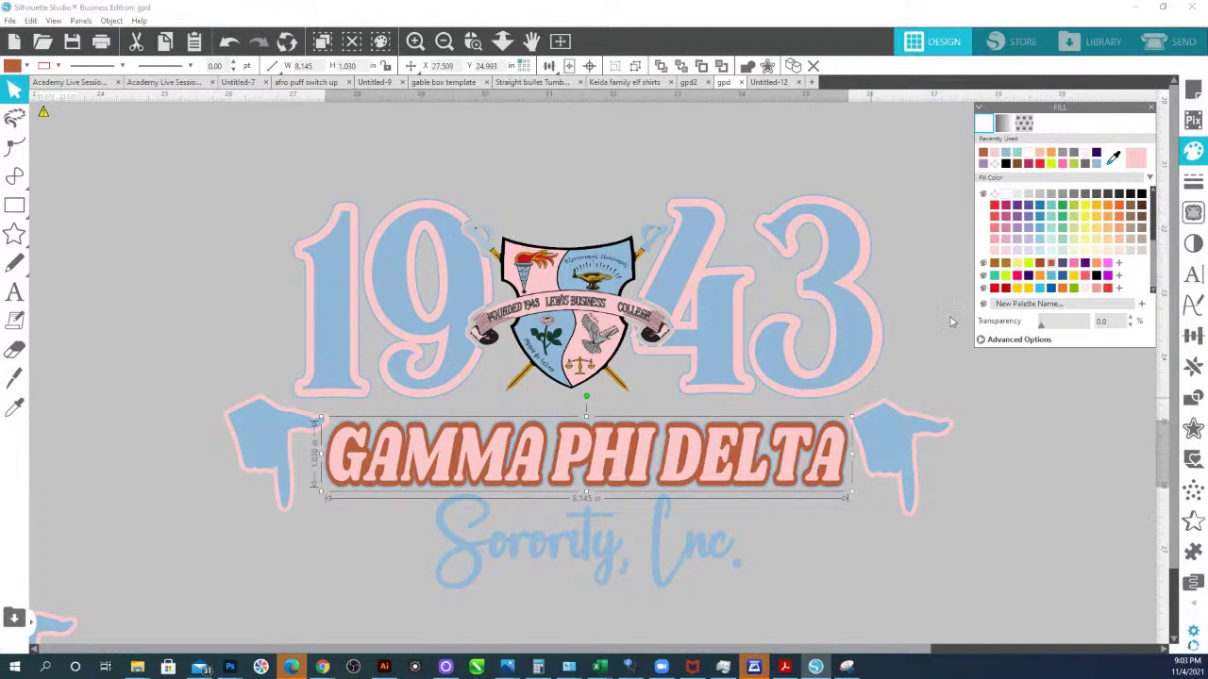
pyautogui.click(1137, 160)
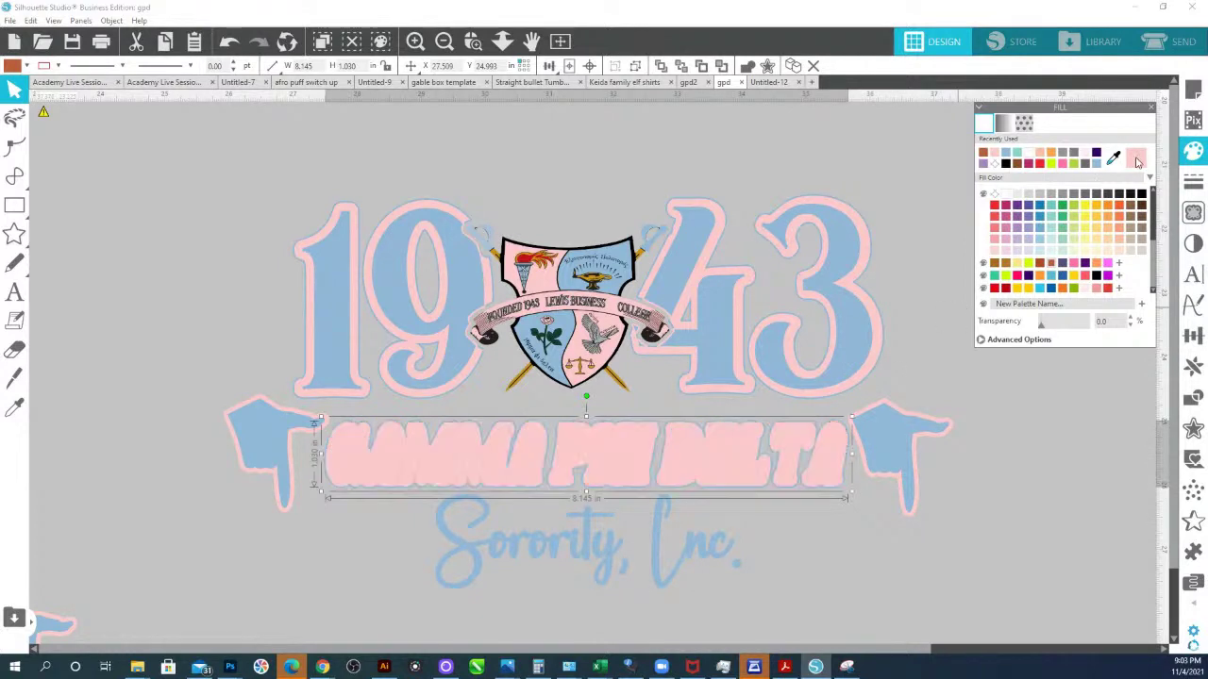
# - Select the GAMMA PHI DELTA letters and fill them with light blue sampled from the artwork
pyautogui.click(835, 483)
pyautogui.press('i')
pyautogui.click(890, 438)
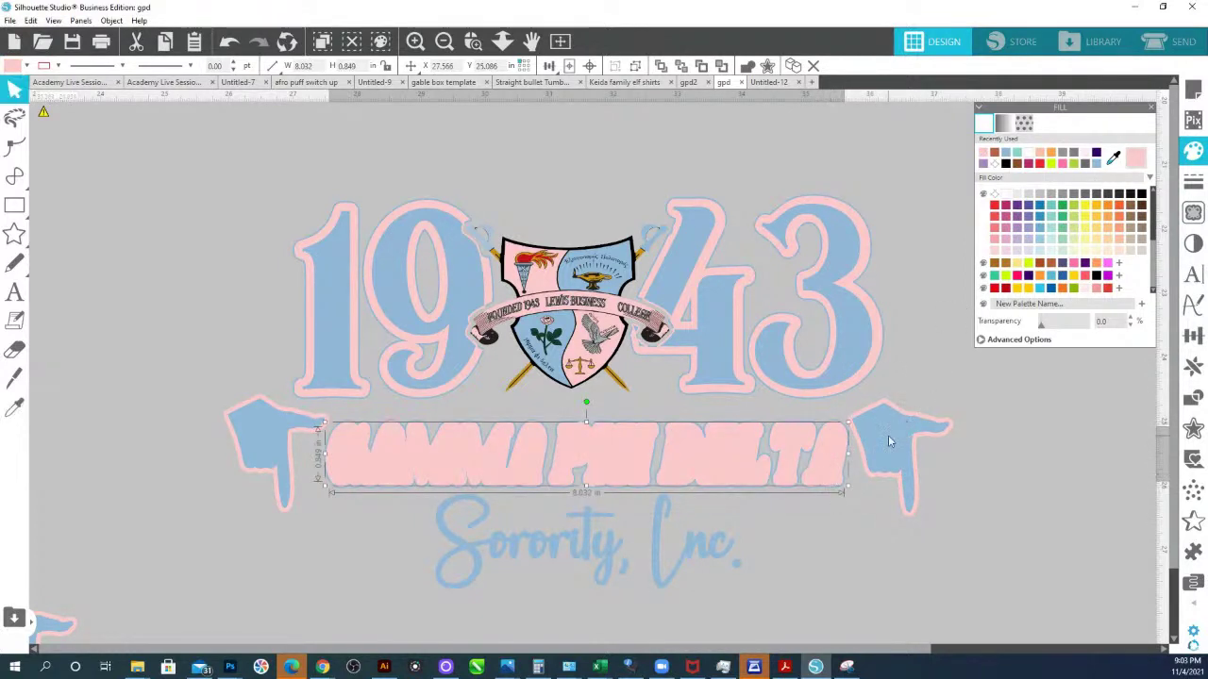
pyautogui.press('i')
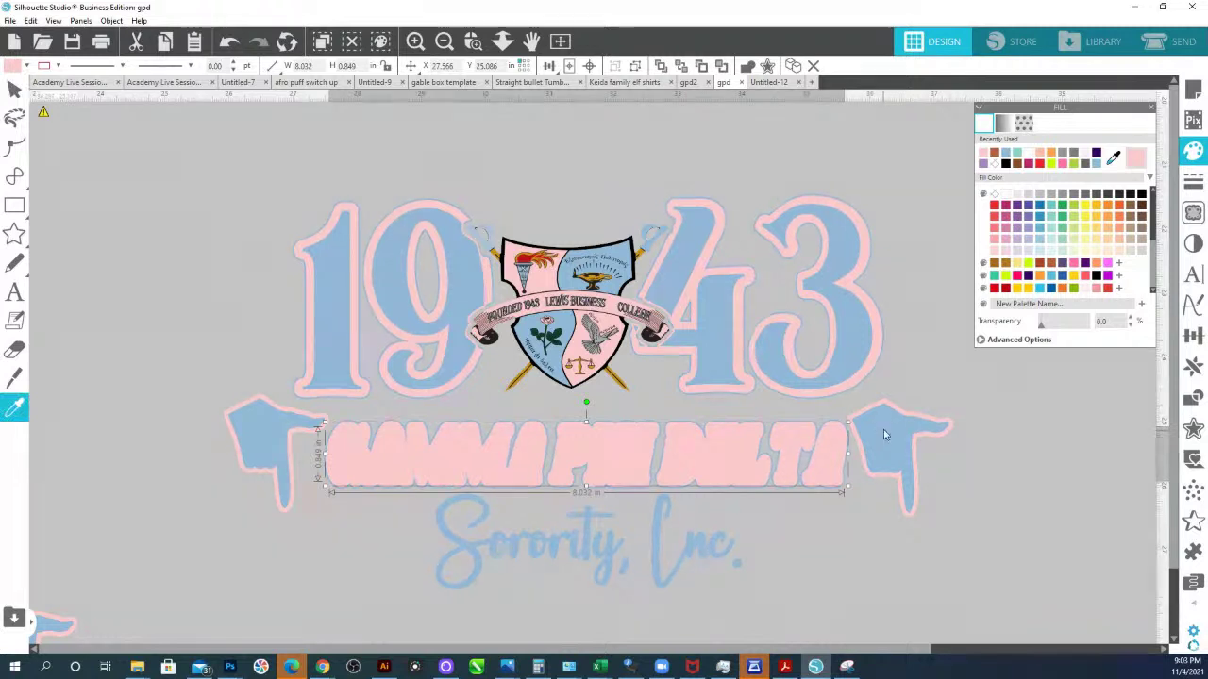
pyautogui.click(883, 430)
pyautogui.press('i')
pyautogui.click(331, 359)
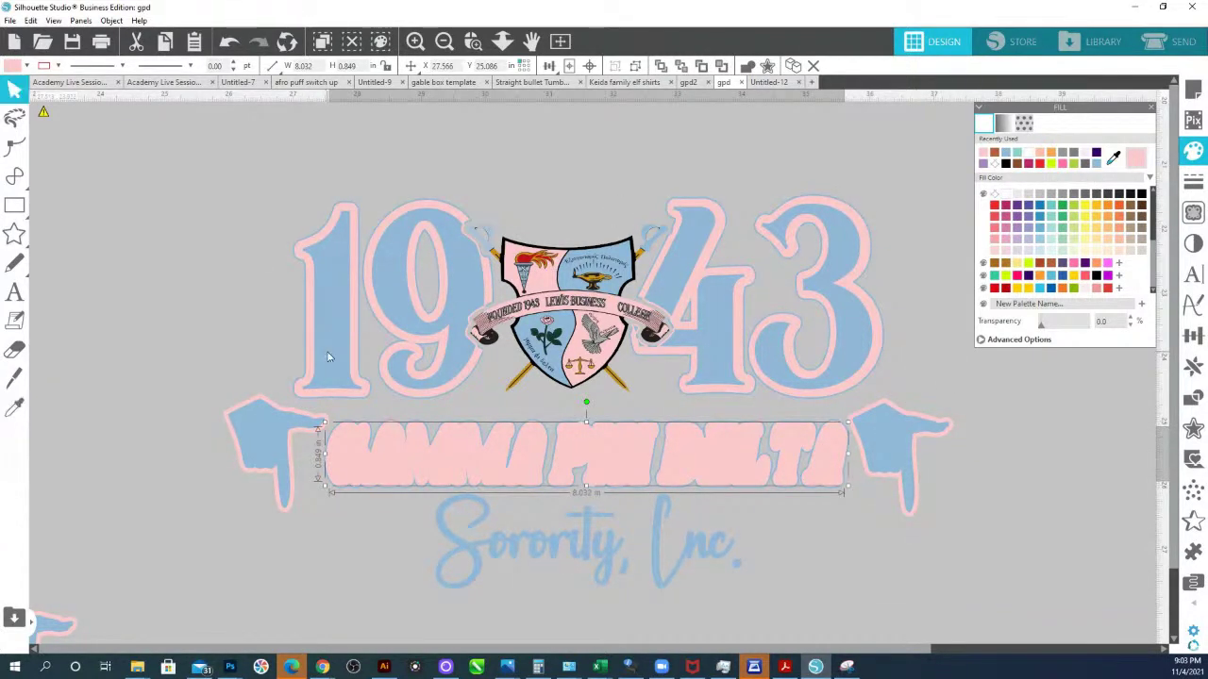
pyautogui.press('i')
pyautogui.click(475, 559)
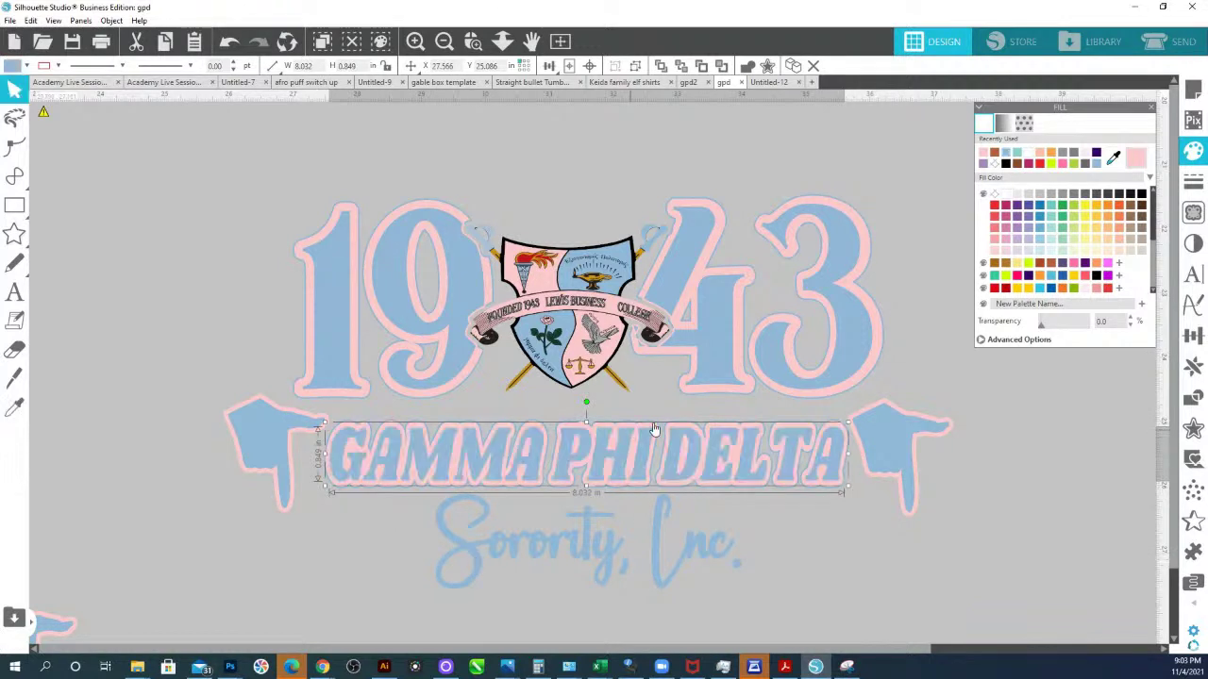
# - Try filling the pointing hand to the right of GAMMA PHI DELTA with pink and with green
pyautogui.click(900, 434)
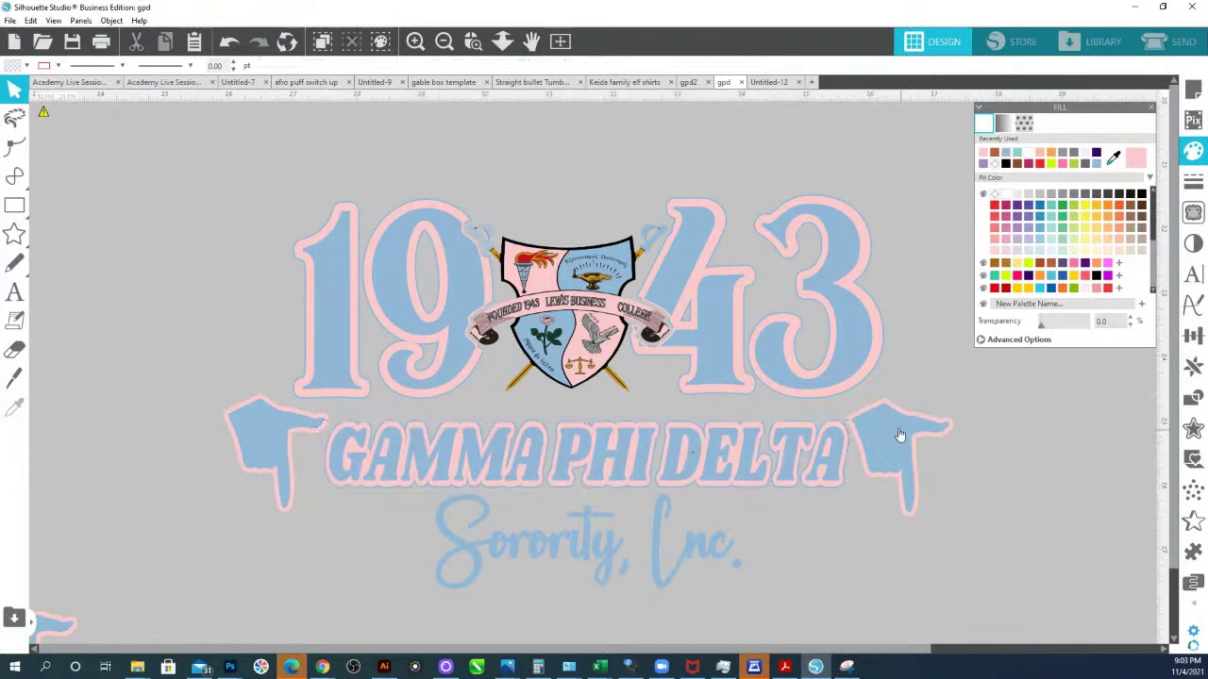
pyautogui.press('i')
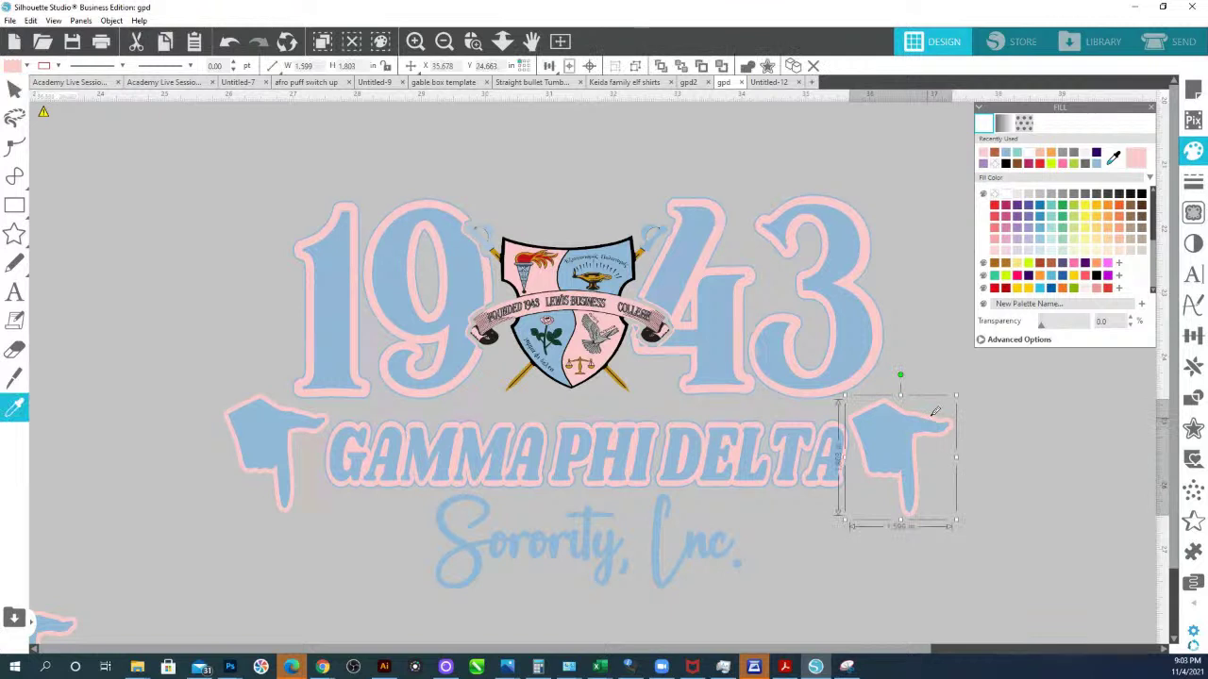
pyautogui.click(931, 419)
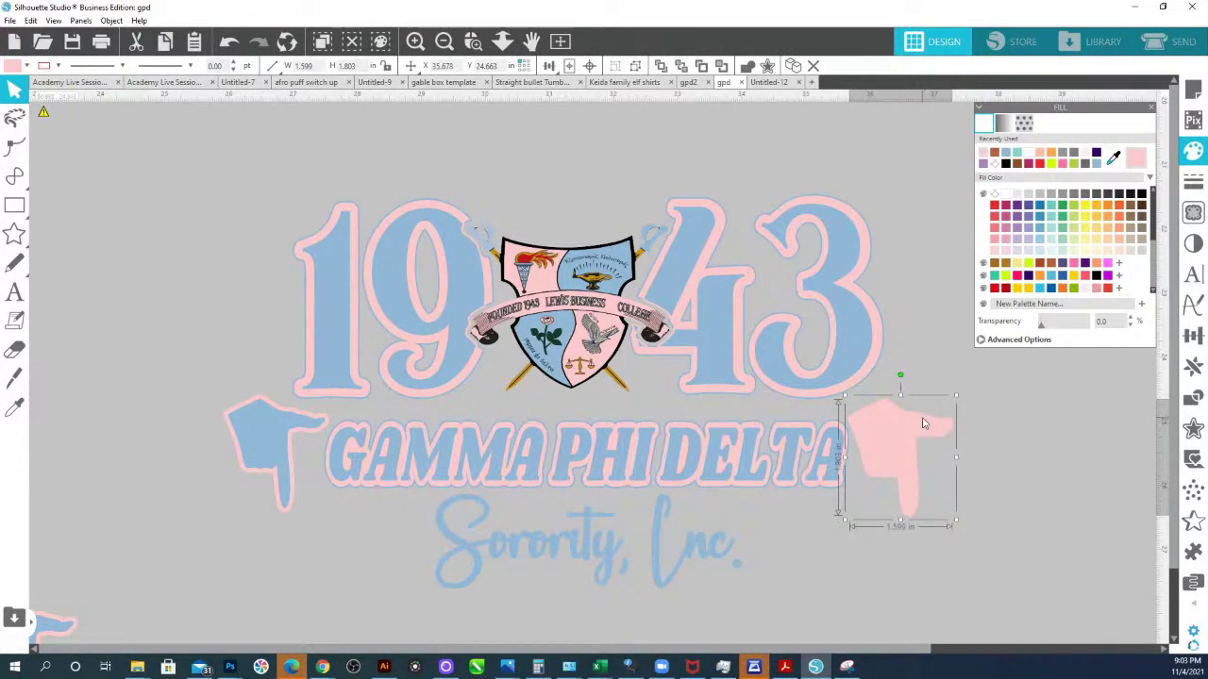
pyautogui.click(1080, 288)
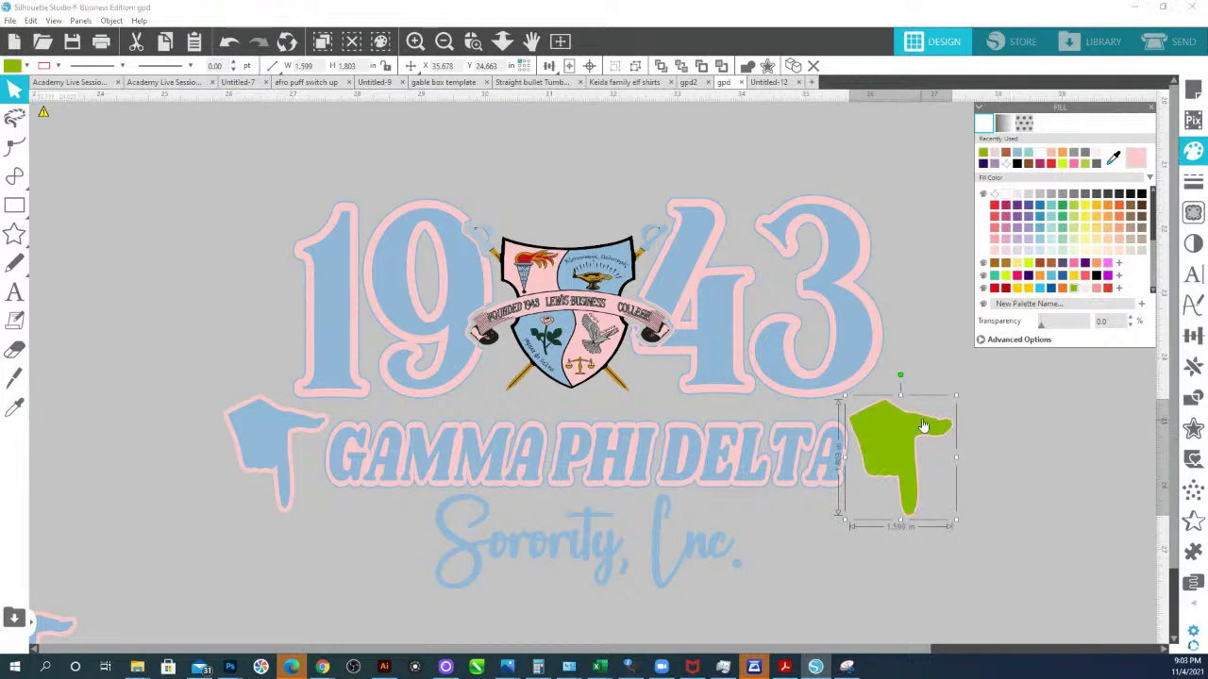
# - Try filling the full-width backing layer with yellow and moving the left pointing hand off it, and undo the move
pyautogui.hotkey('ctrl', 'a')
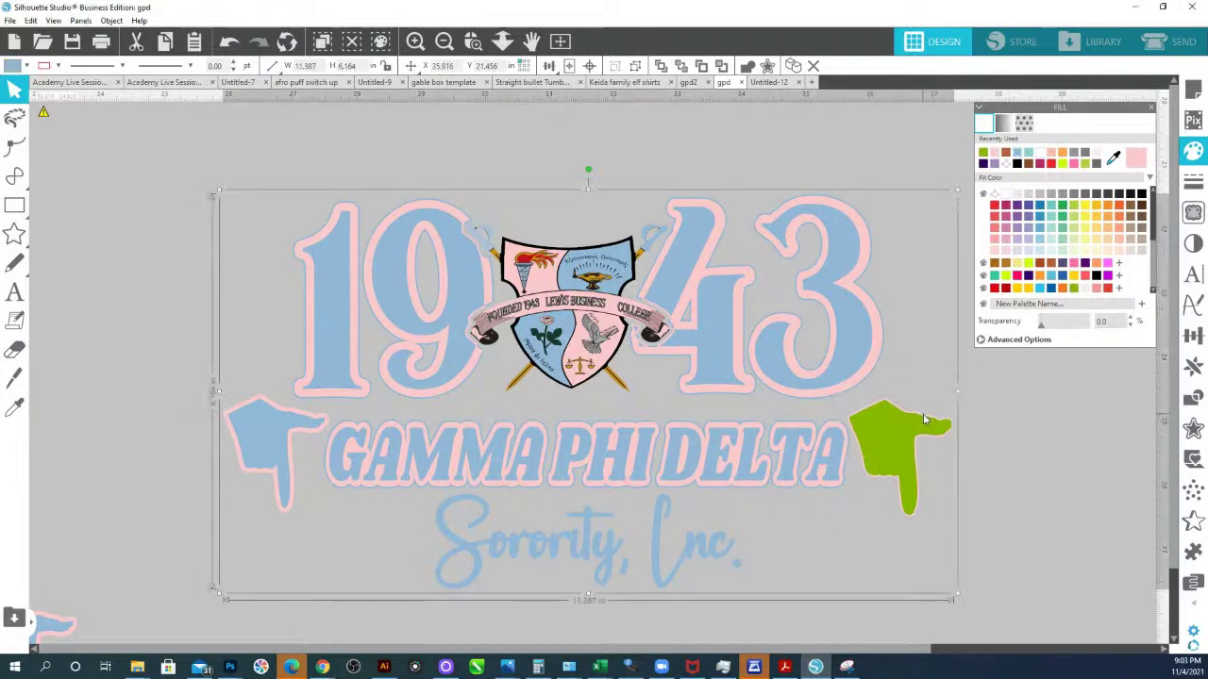
pyautogui.click(1091, 224)
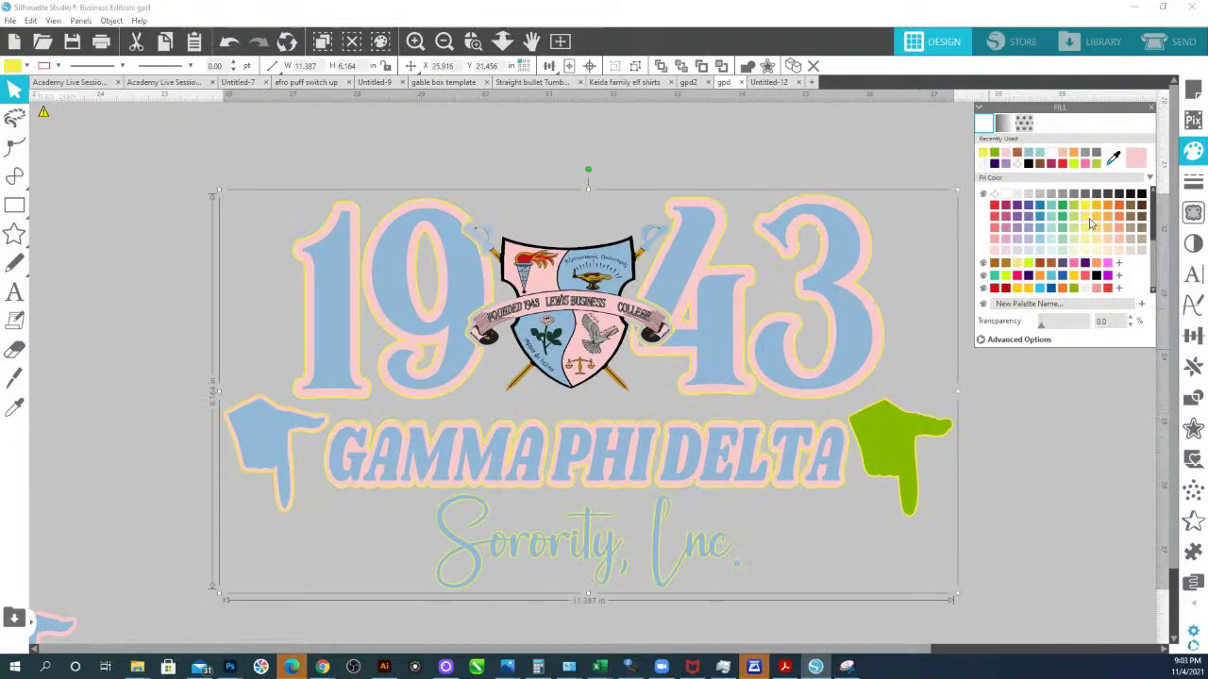
pyautogui.click(996, 543)
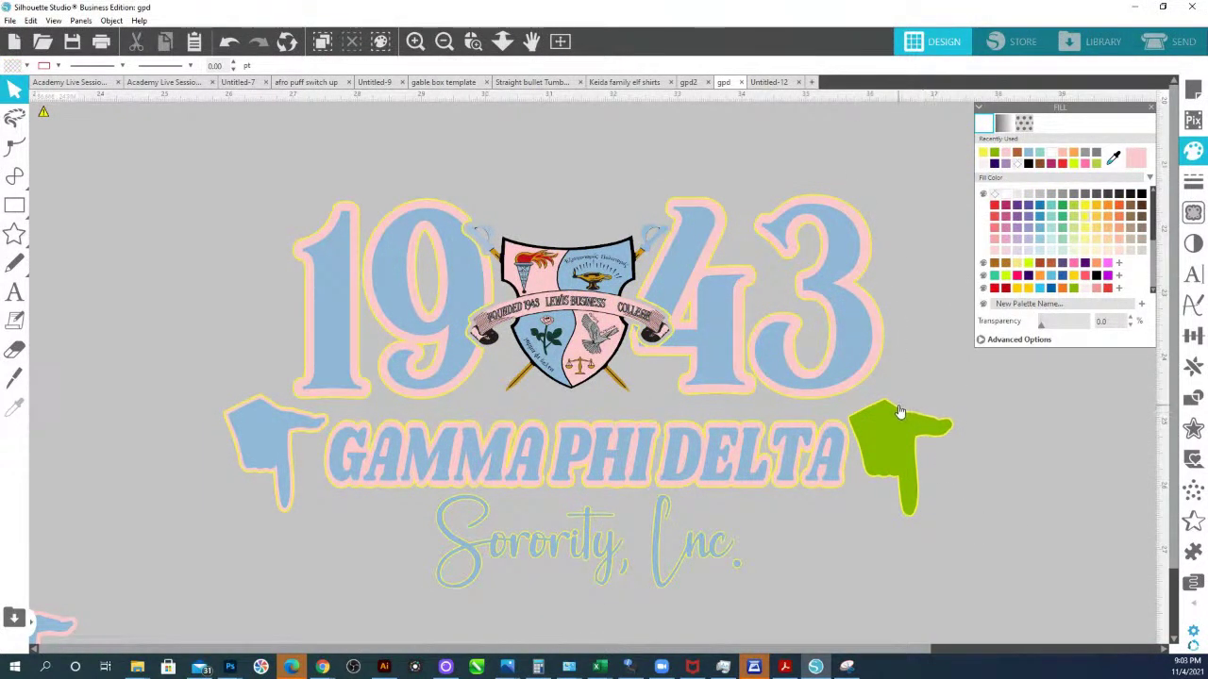
pyautogui.moveTo(297, 410); pyautogui.dragTo(267, 435)
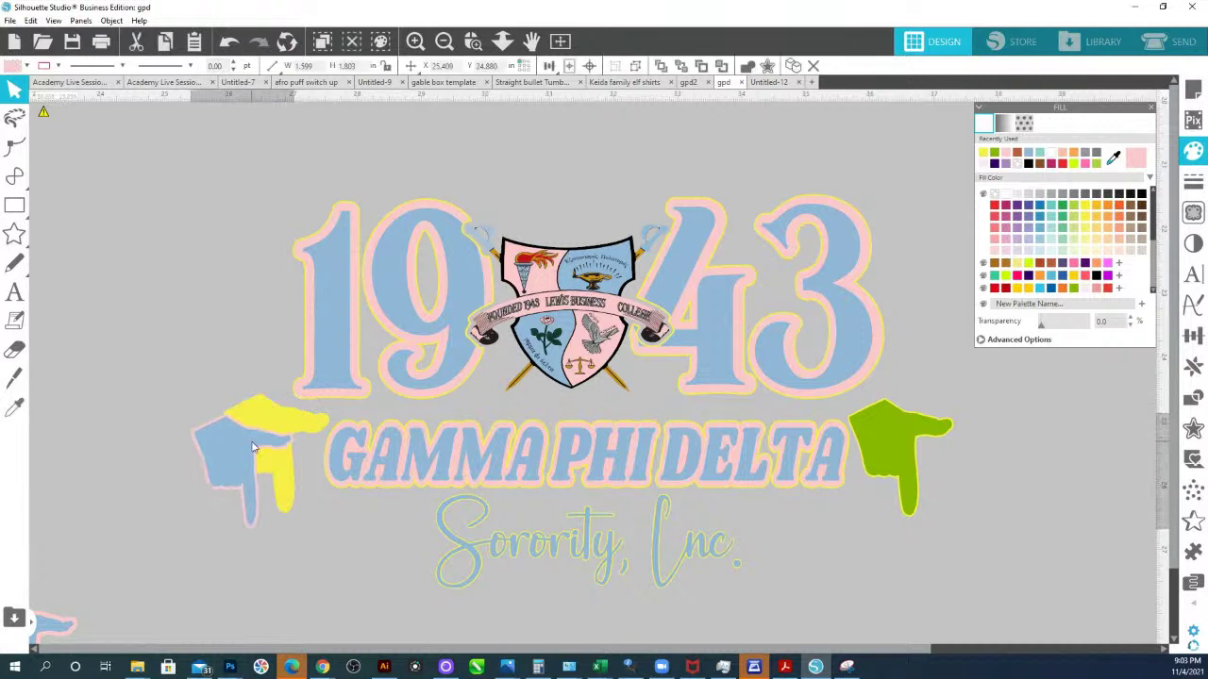
pyautogui.hotkey('ctrl', 'z')
# - Undo the yellow fill of the backing layer and the trial fills of the right pointing hand
pyautogui.click(375, 428)
pyautogui.press('i')
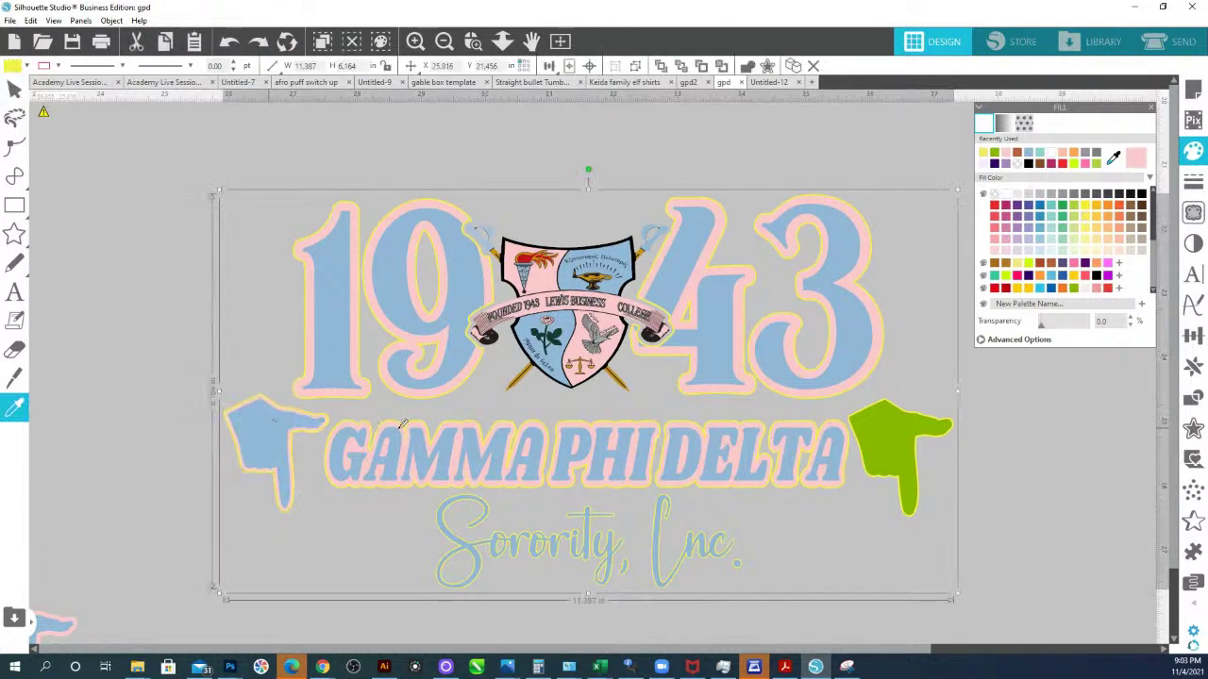
pyautogui.click(617, 449)
pyautogui.press('Tab')
pyautogui.click(617, 449)
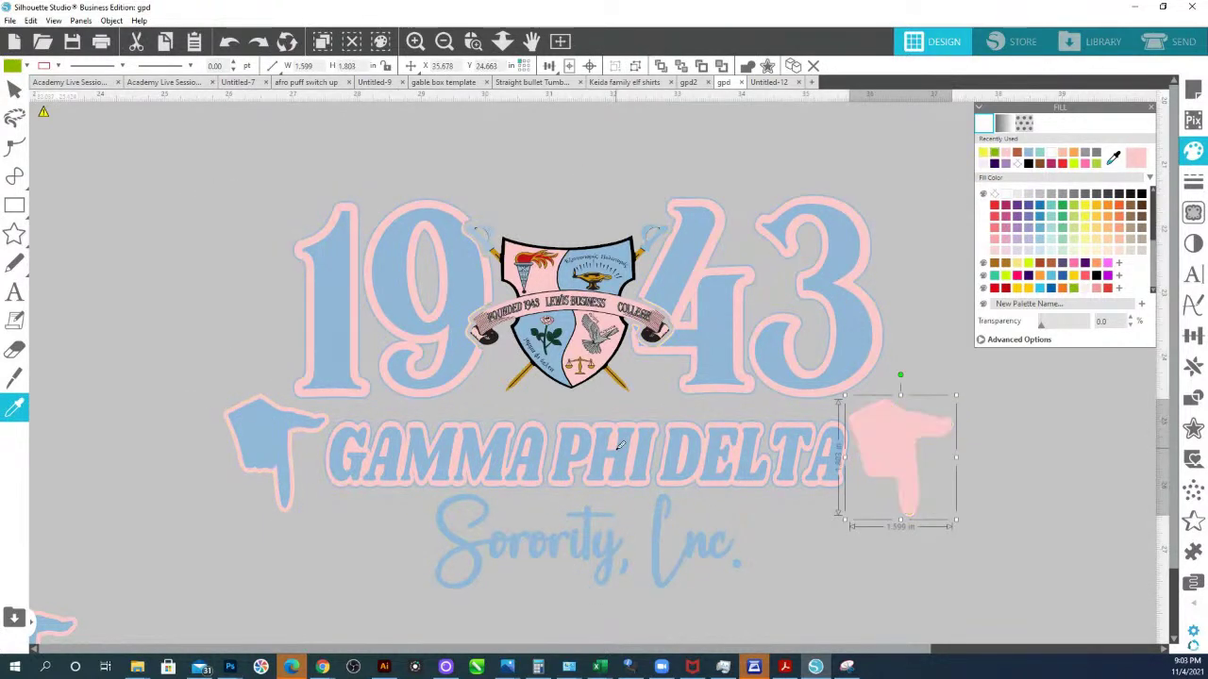
pyautogui.click(617, 450)
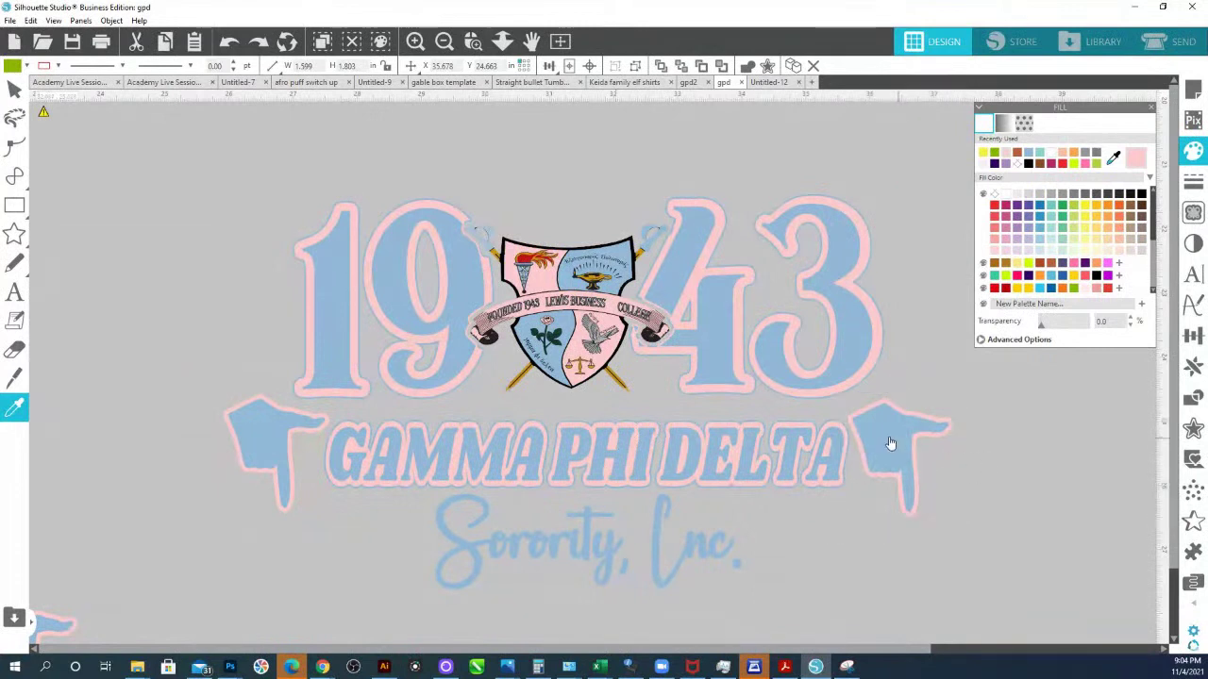
# - Ungroup the right pointing hand and fill its pink outline with the blue sampled from the hand
pyautogui.press('v')
pyautogui.rightClick(890, 444)
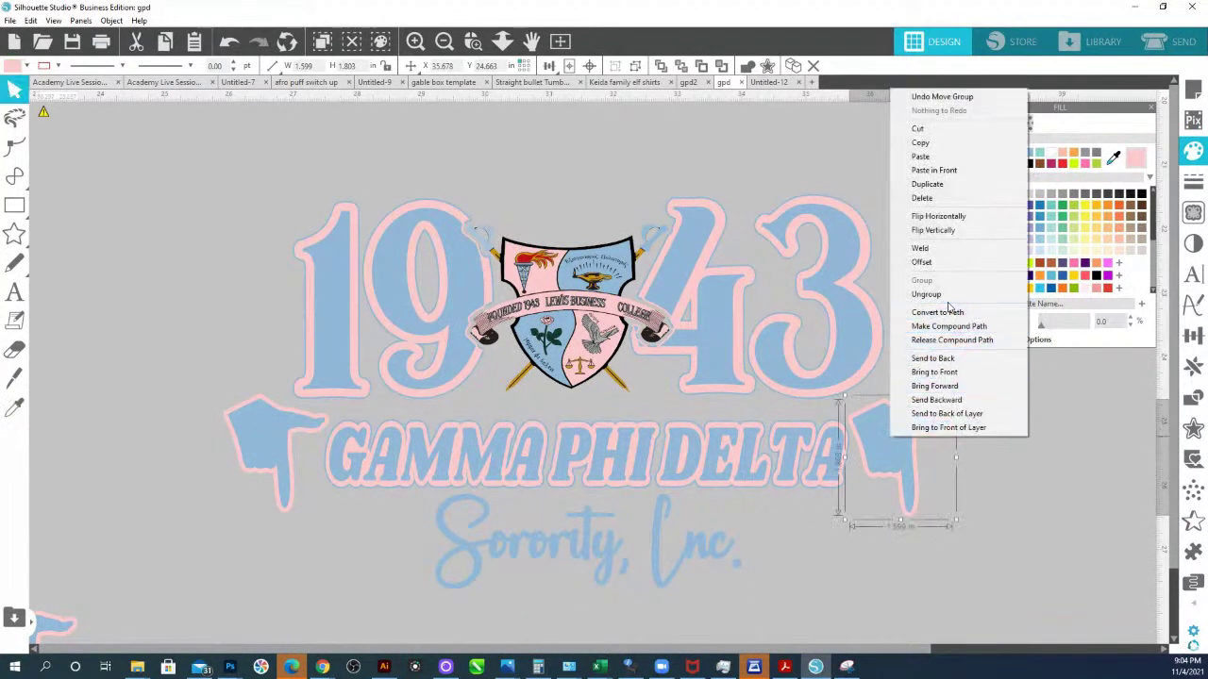
pyautogui.click(929, 293)
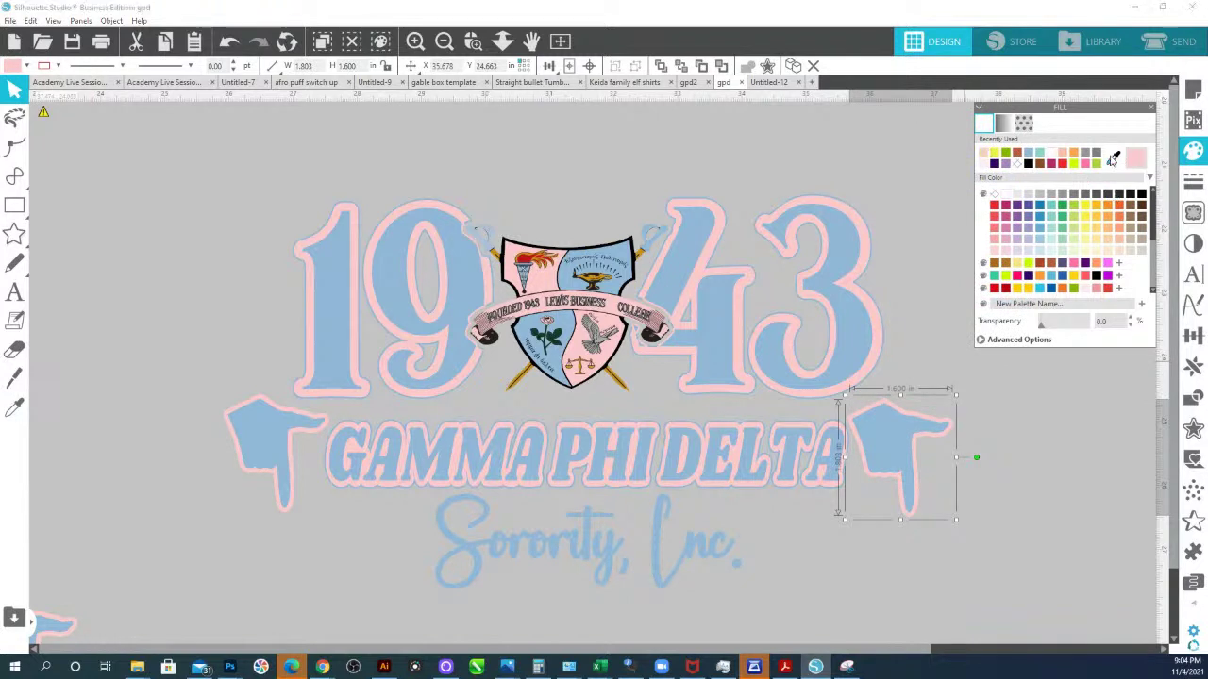
pyautogui.click(1114, 159)
pyautogui.click(897, 459)
pyautogui.click(1069, 482)
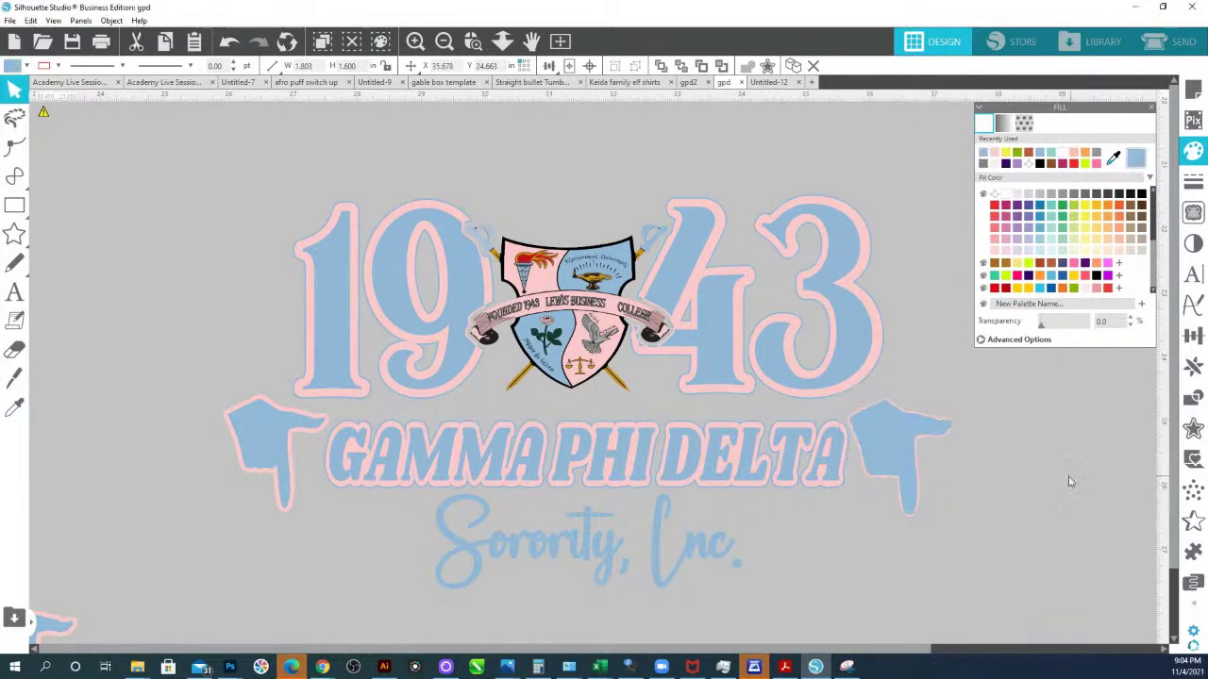
# - Fill the right pointing hand with pink and ungroup the left pointing hand
pyautogui.click(900, 450)
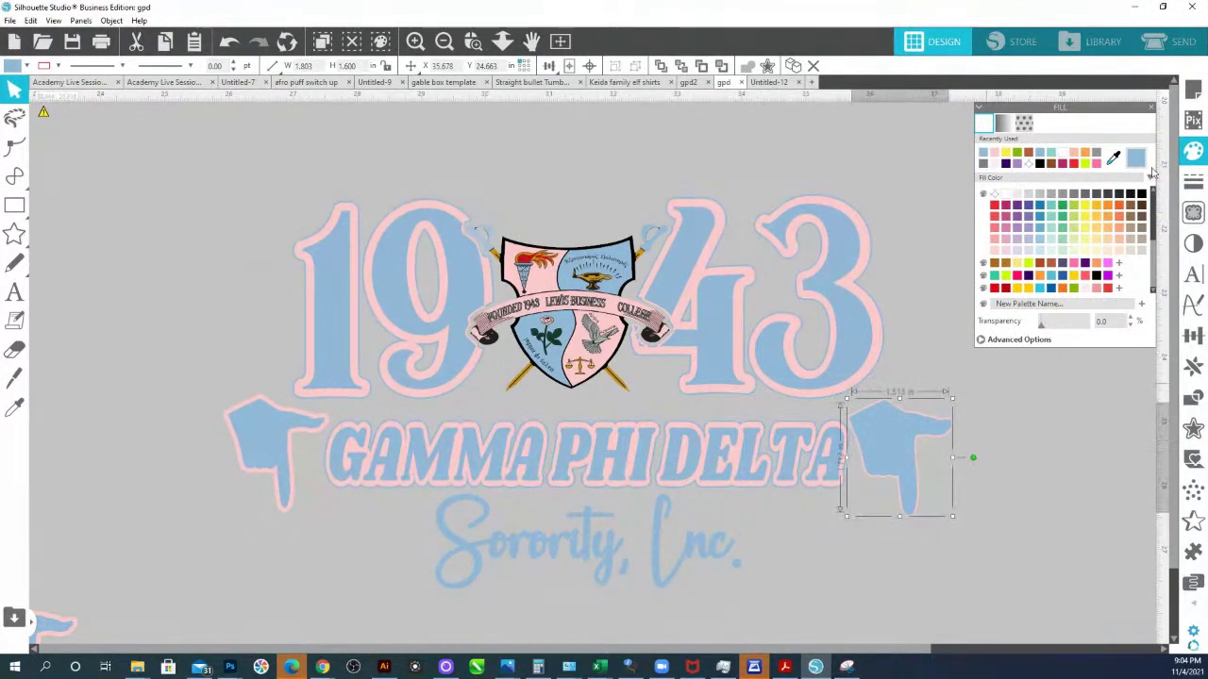
pyautogui.click(988, 156)
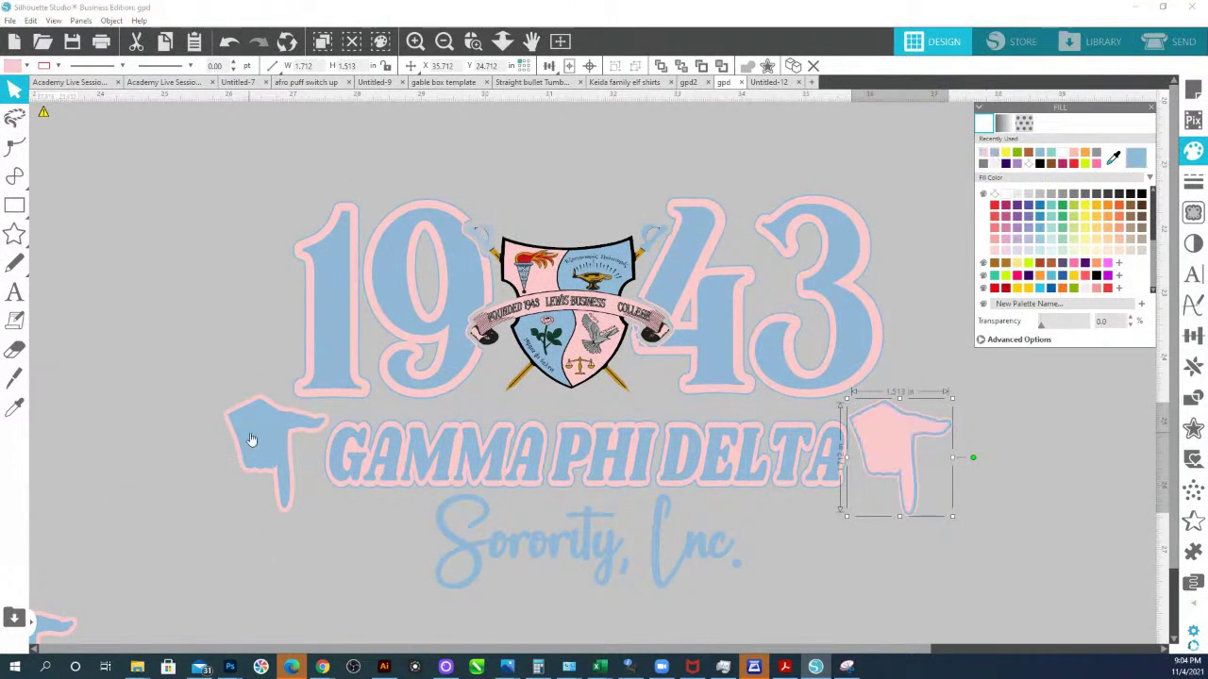
pyautogui.rightClick(251, 440)
pyautogui.click(273, 291)
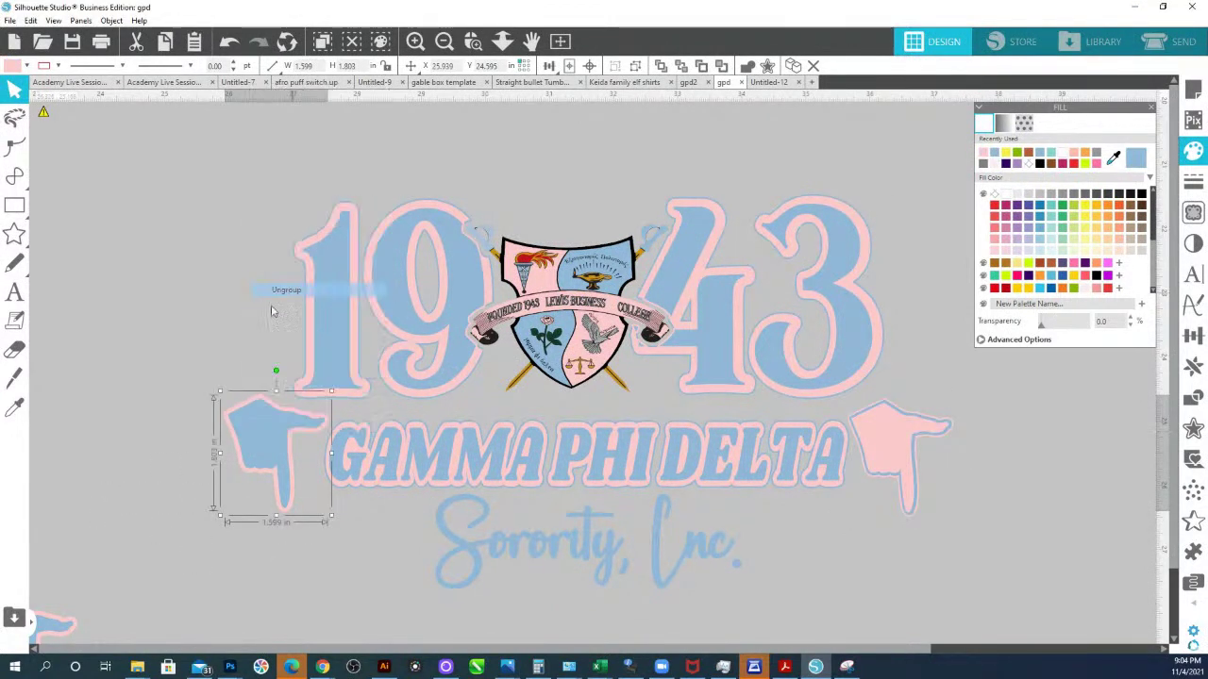
# - Fill the left pointing hand's outline with the blue sampled from the Sorority, Inc. lettering
pyautogui.click(254, 424)
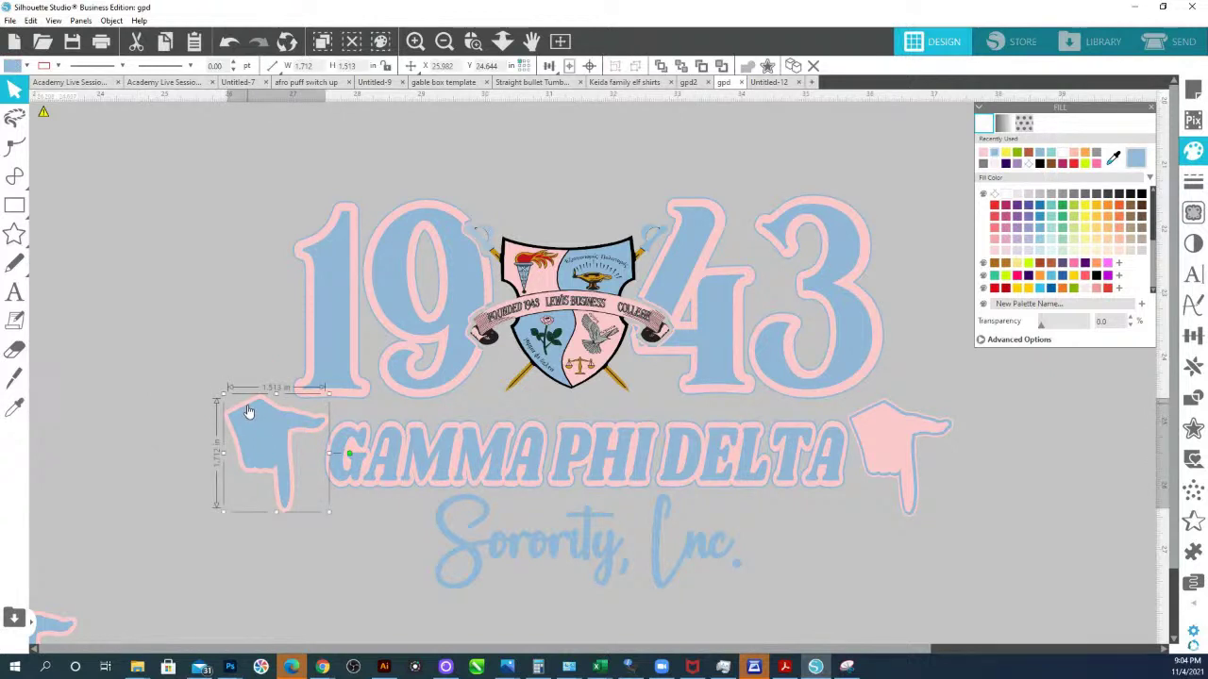
pyautogui.click(249, 408)
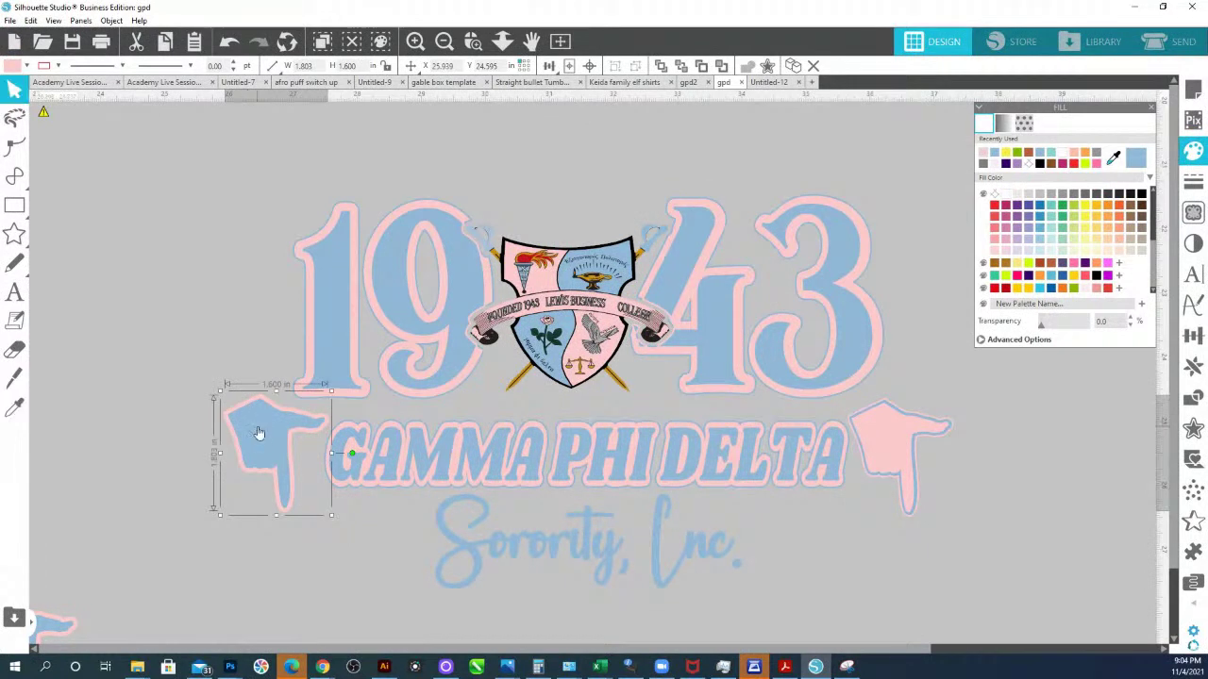
pyautogui.click(252, 409)
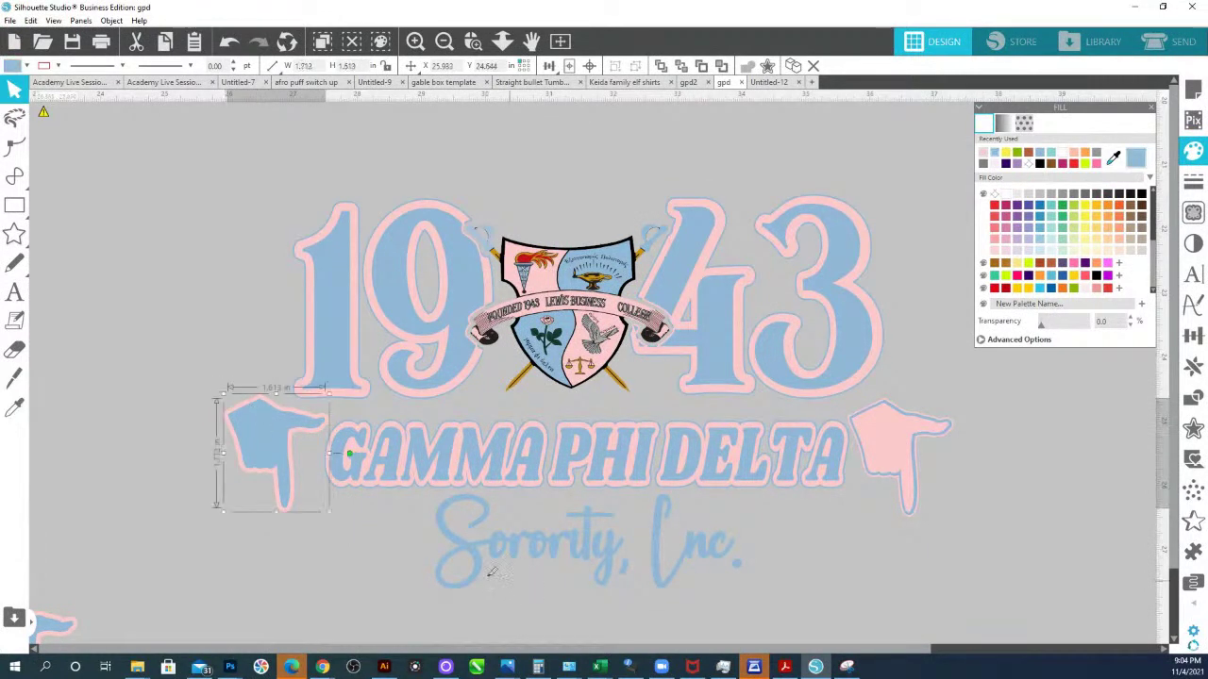
pyautogui.press('i')
pyautogui.click(478, 570)
pyautogui.press('v')
pyautogui.click(259, 406)
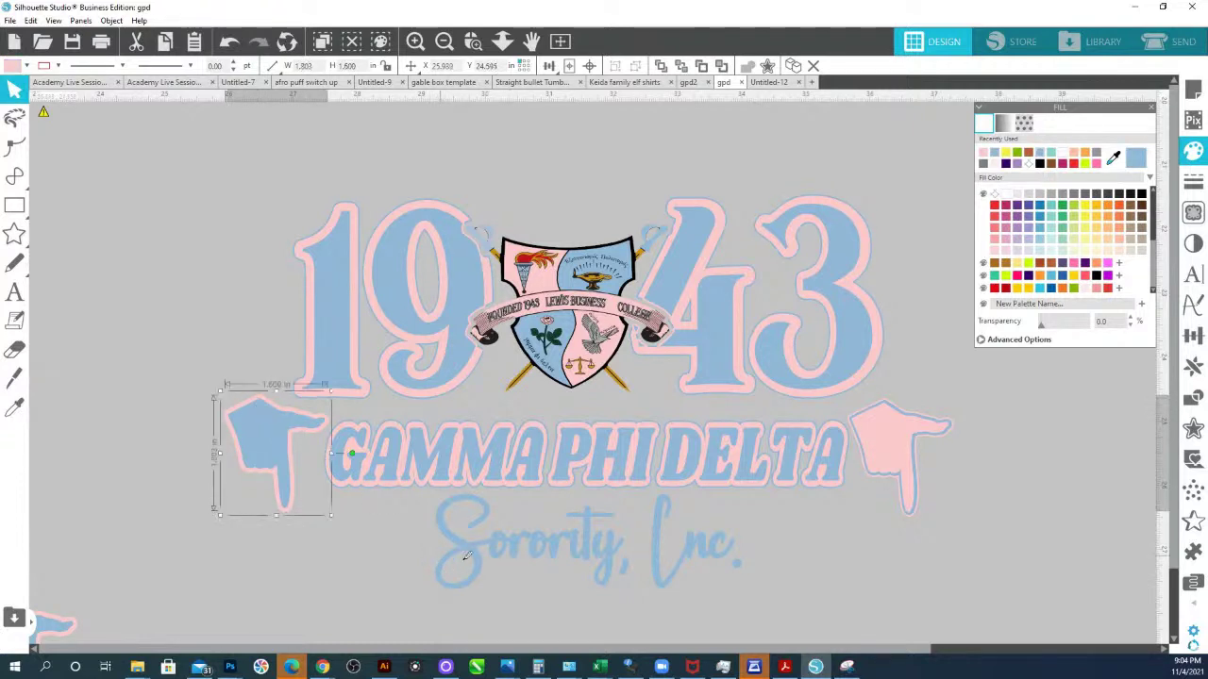
pyautogui.press('i')
pyautogui.click(465, 557)
pyautogui.press('v')
# - Fill the left pointing hand with the pink sampled from the right pointing hand
pyautogui.click(255, 433)
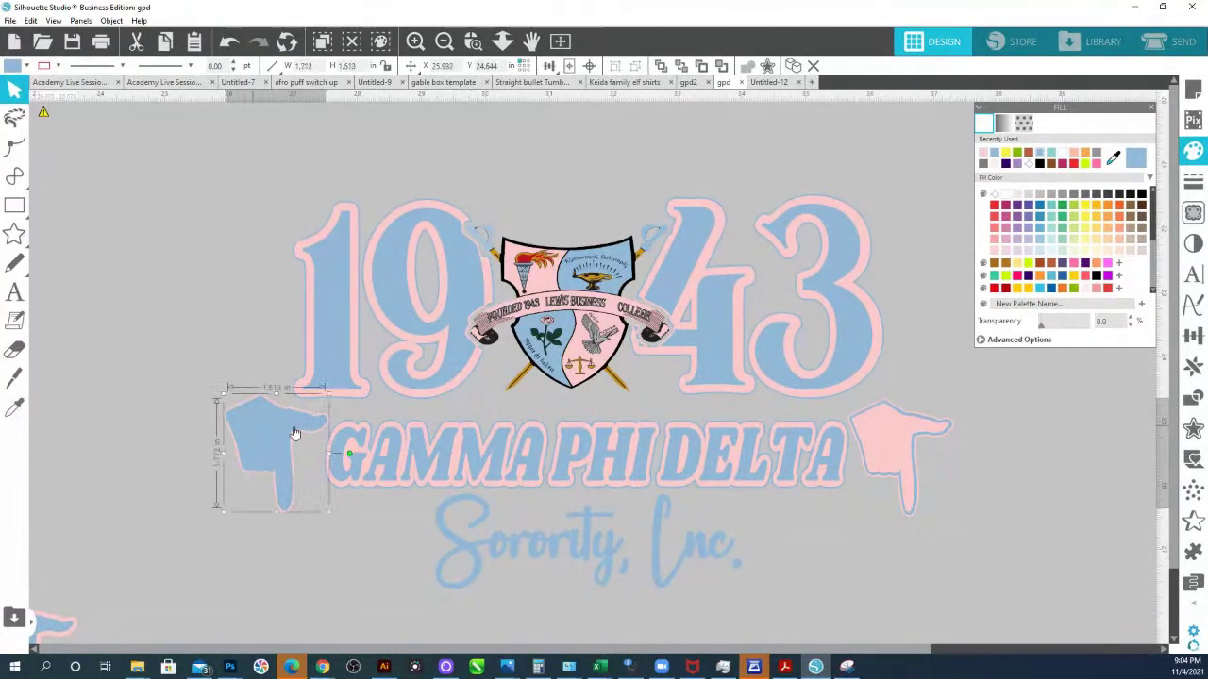
pyautogui.press('i')
pyautogui.click(880, 441)
pyautogui.press('v')
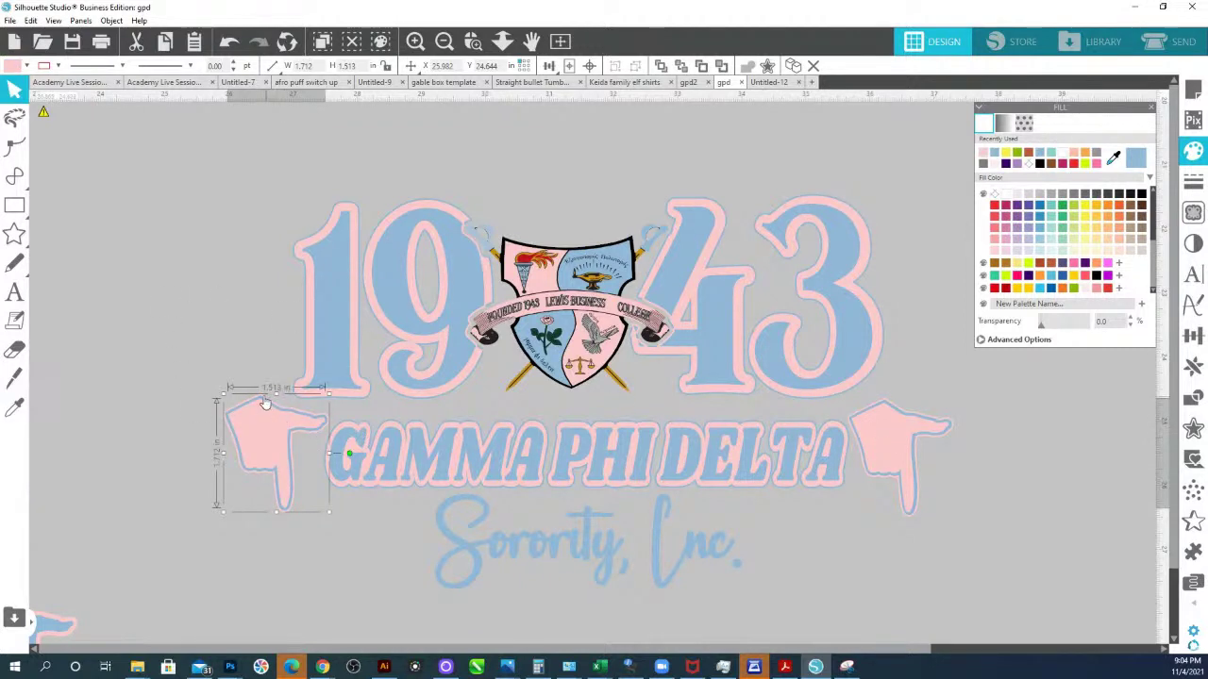
# - Fill the full-width backing layer of the design with orange and ungroup it into separate pieces
pyautogui.hotkey('ctrl', 'a')
pyautogui.rightClick(261, 400)
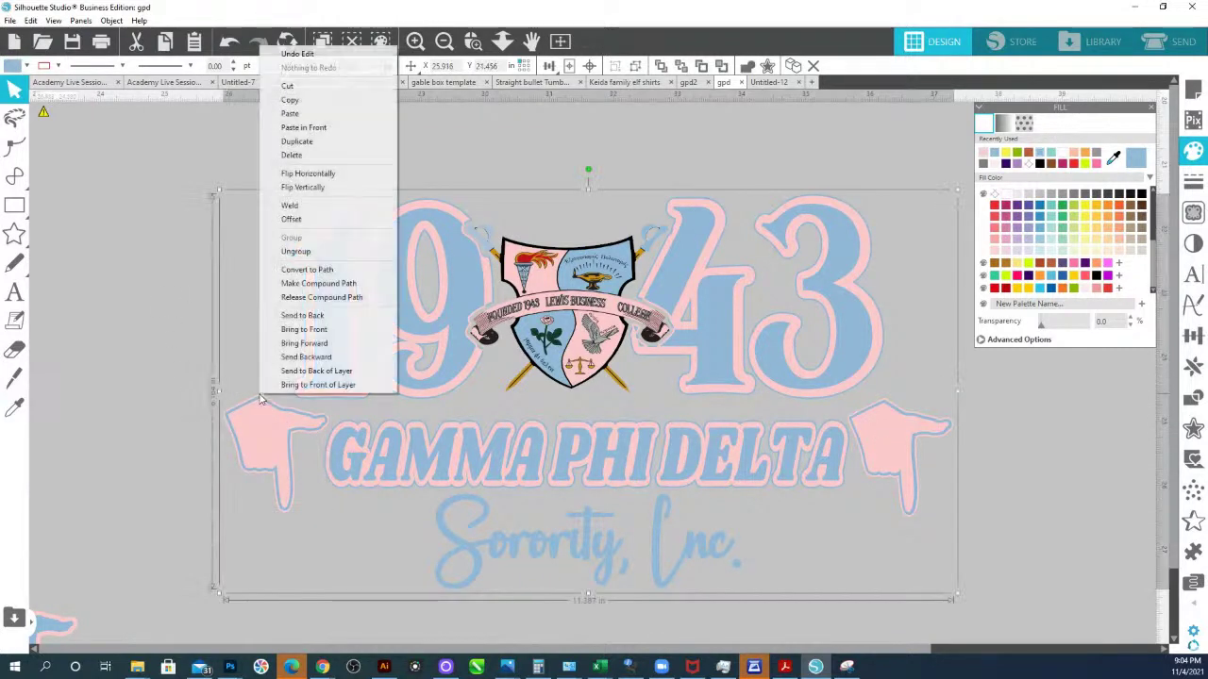
pyautogui.click(1040, 275)
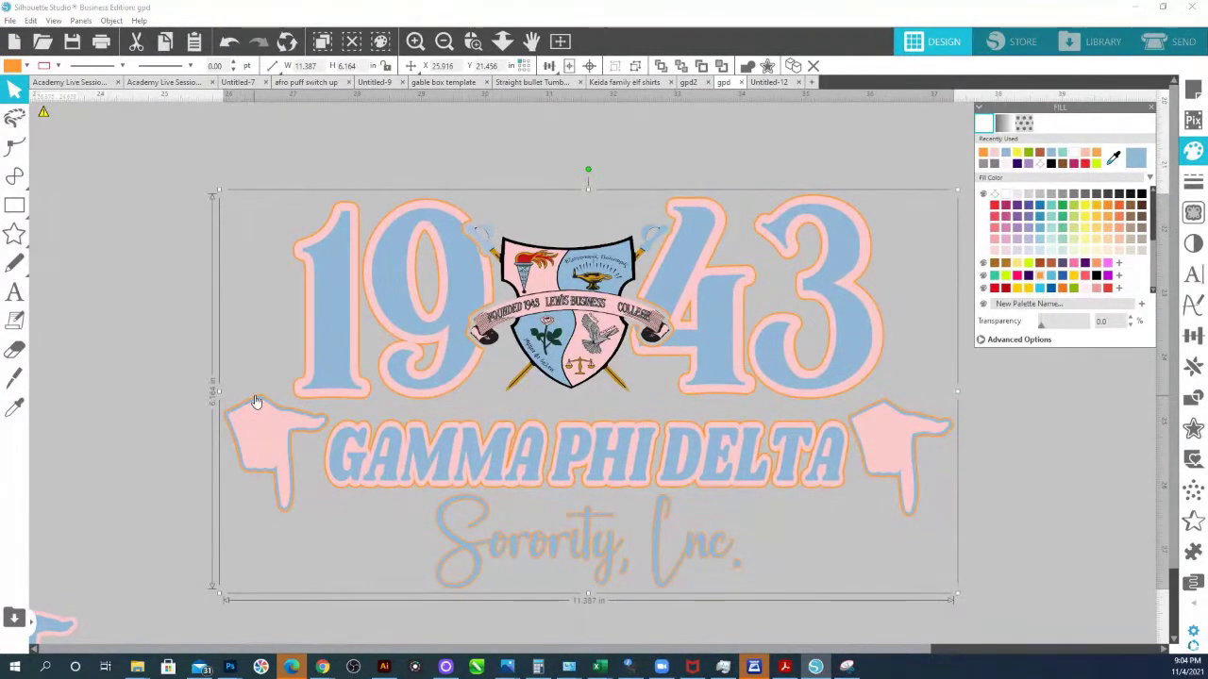
pyautogui.click(635, 65)
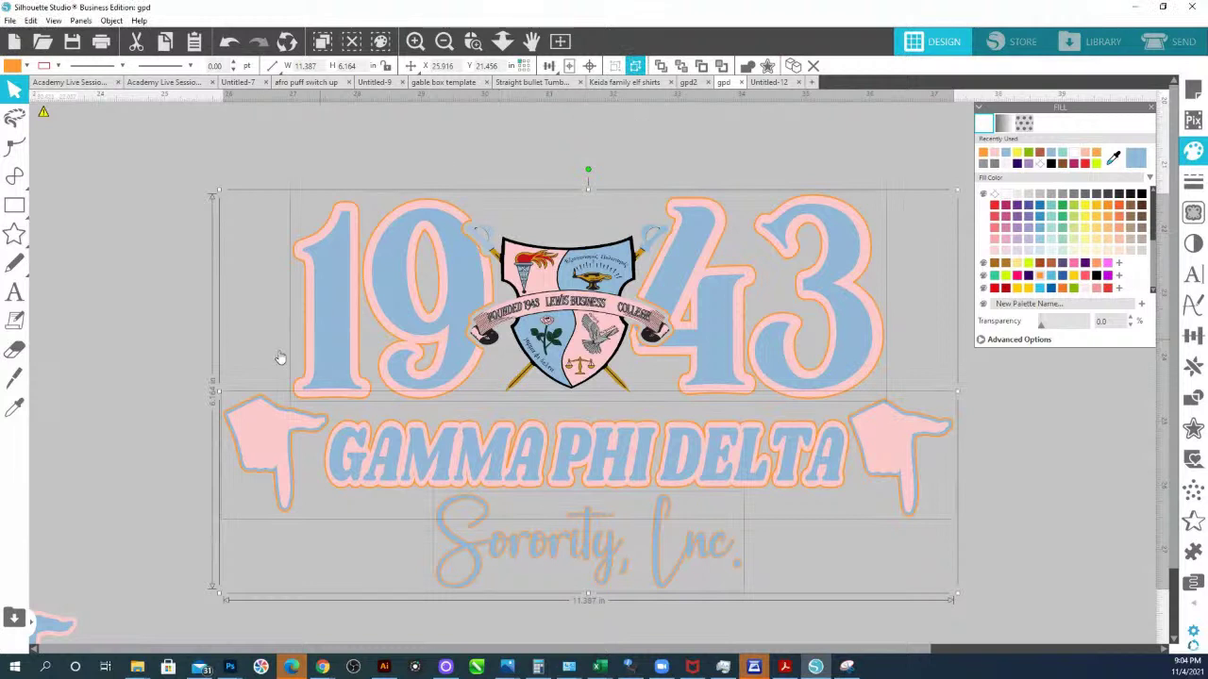
# - Fill the 1943 backing with pink and the backing behind the hands and GAMMA PHI DELTA with blue
pyautogui.click(280, 357)
pyautogui.click(370, 405)
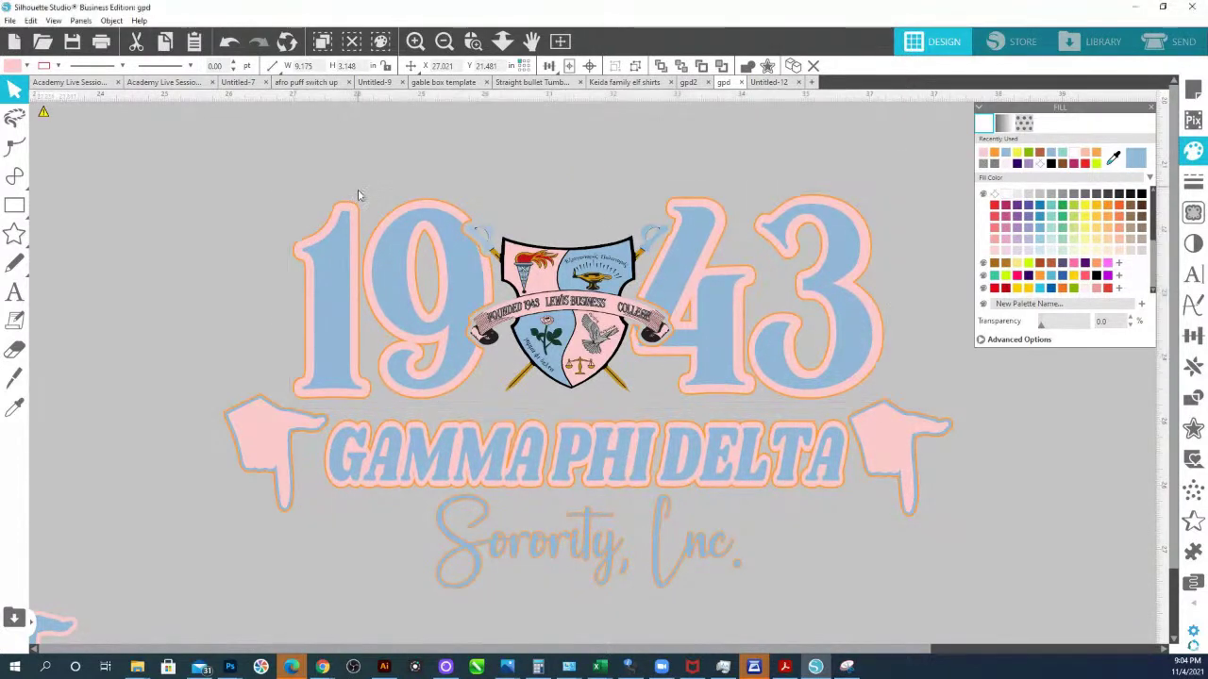
pyautogui.click(386, 195)
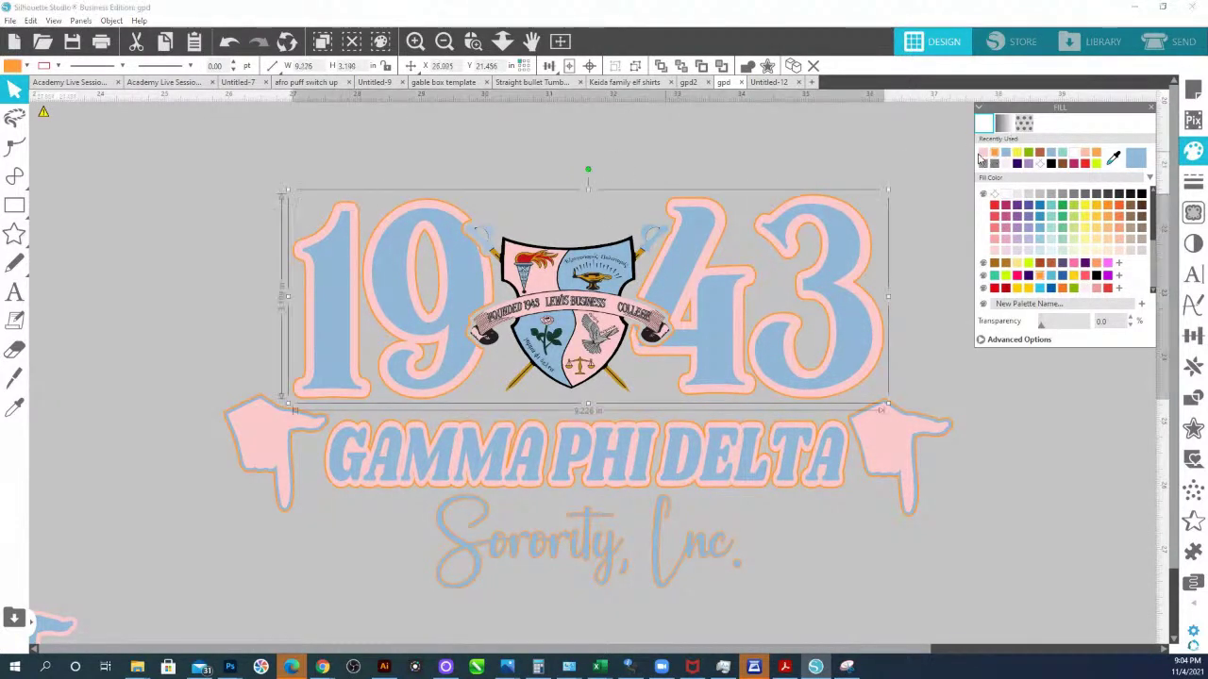
pyautogui.click(983, 152)
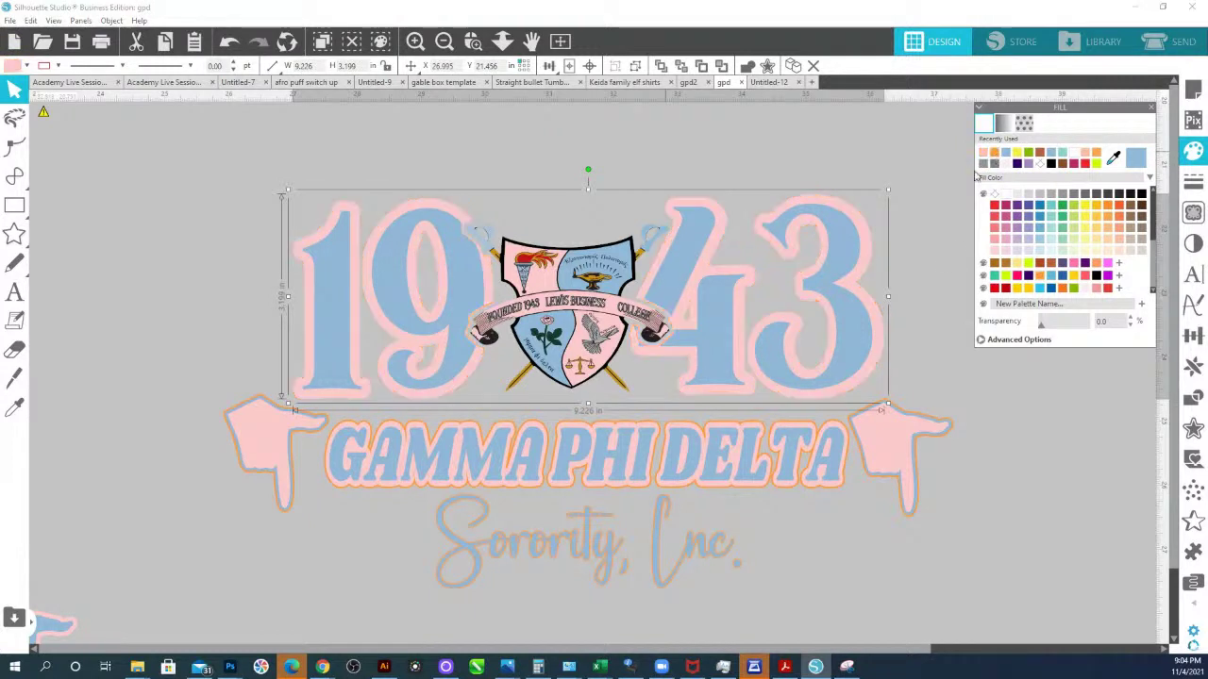
pyautogui.click(949, 437)
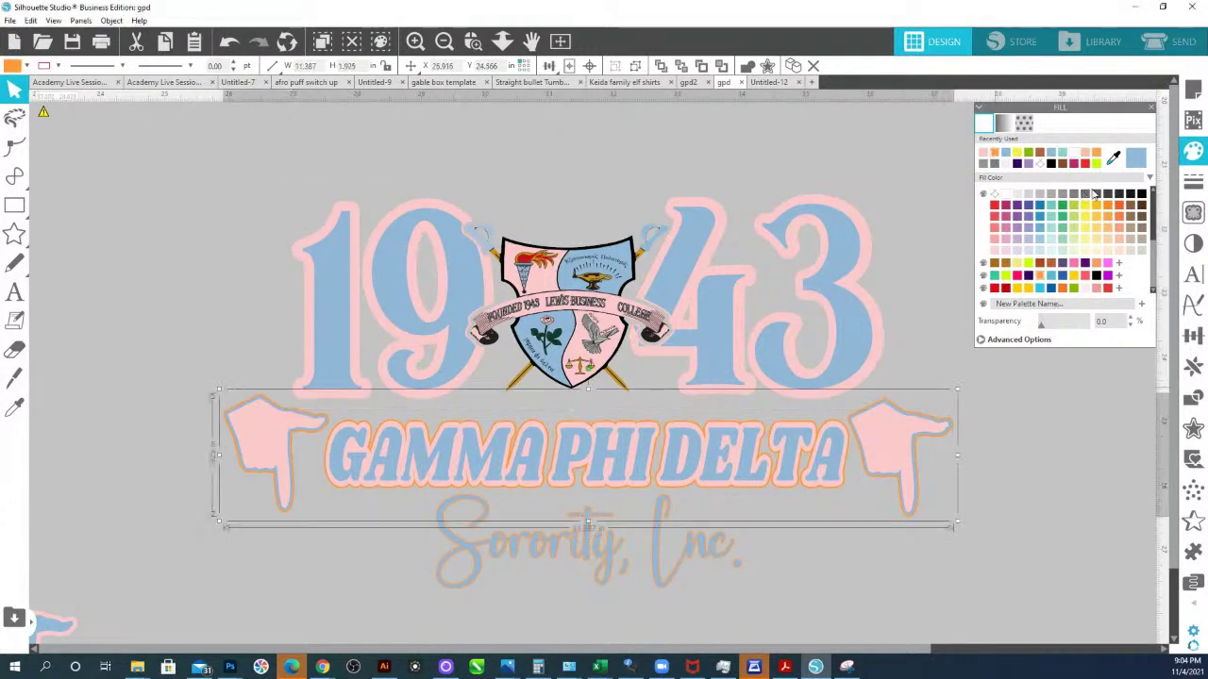
pyautogui.click(1135, 159)
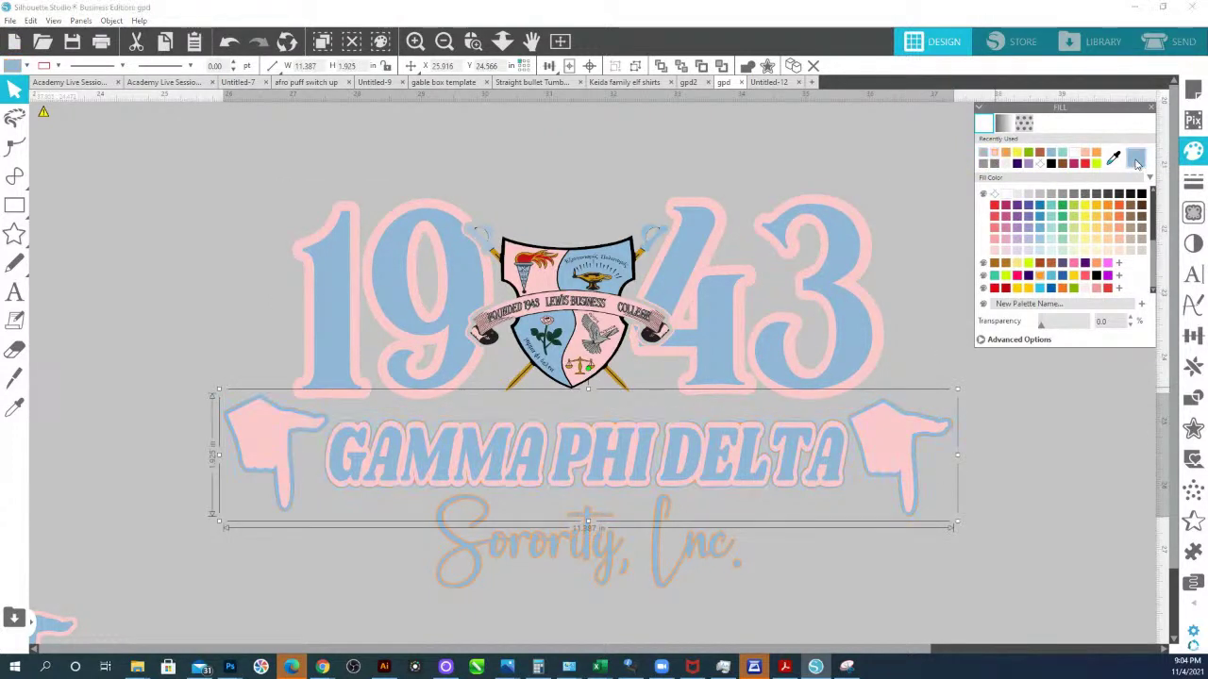
# - Ungroup the backing behind the hands and GAMMA PHI DELTA and fill the lettering's backing with pink
pyautogui.click(813, 493)
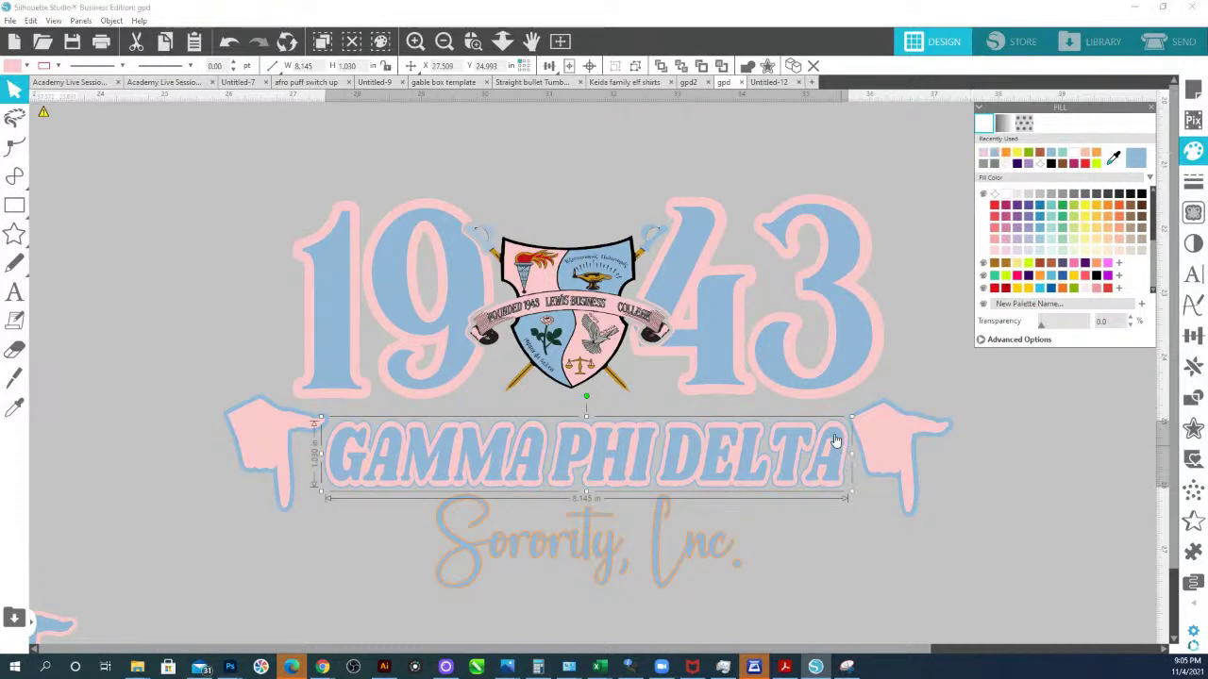
pyautogui.click(835, 440)
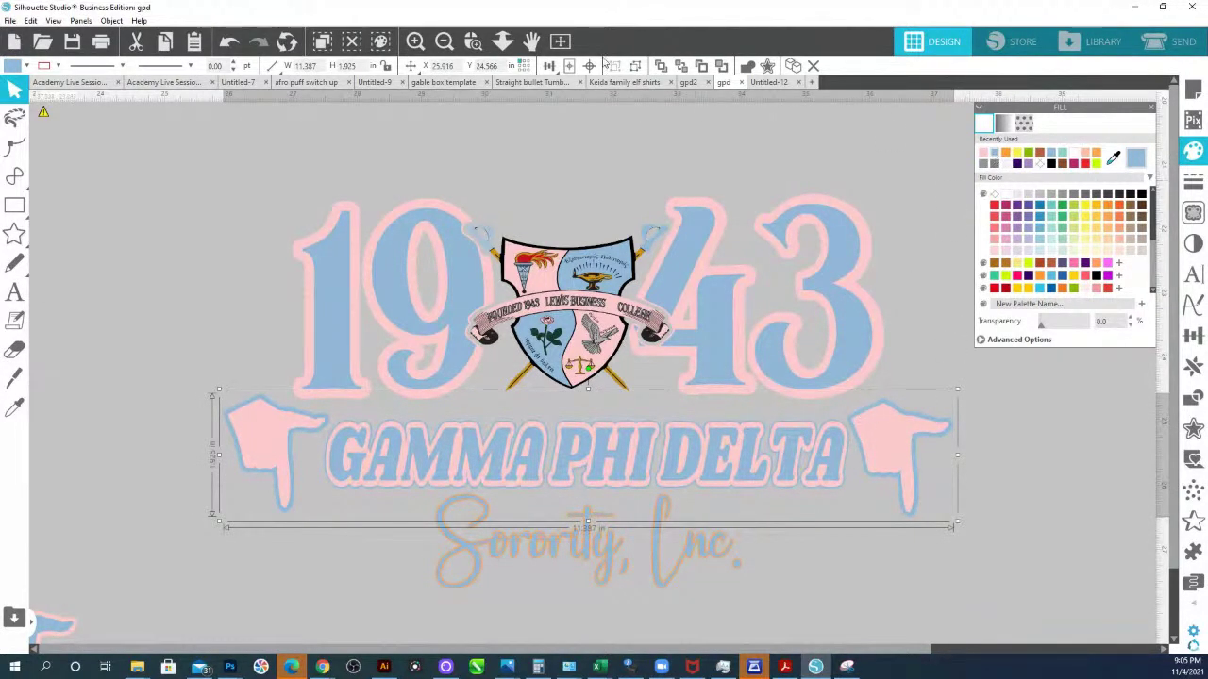
pyautogui.click(637, 66)
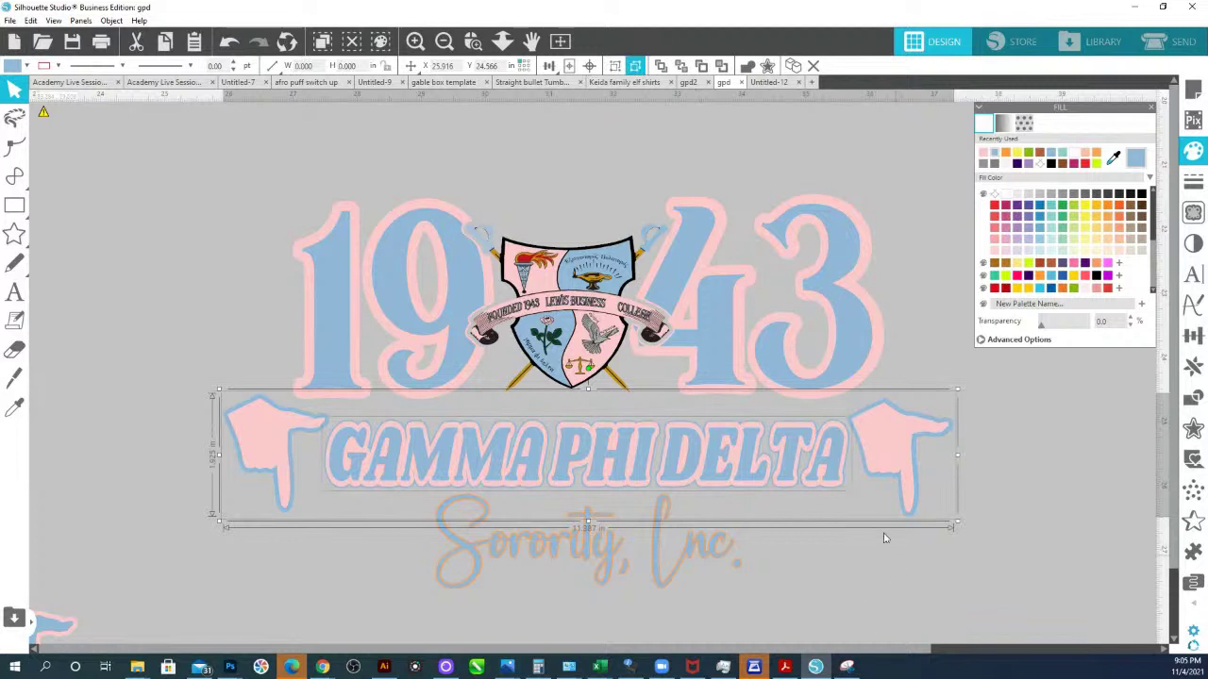
pyautogui.click(842, 496)
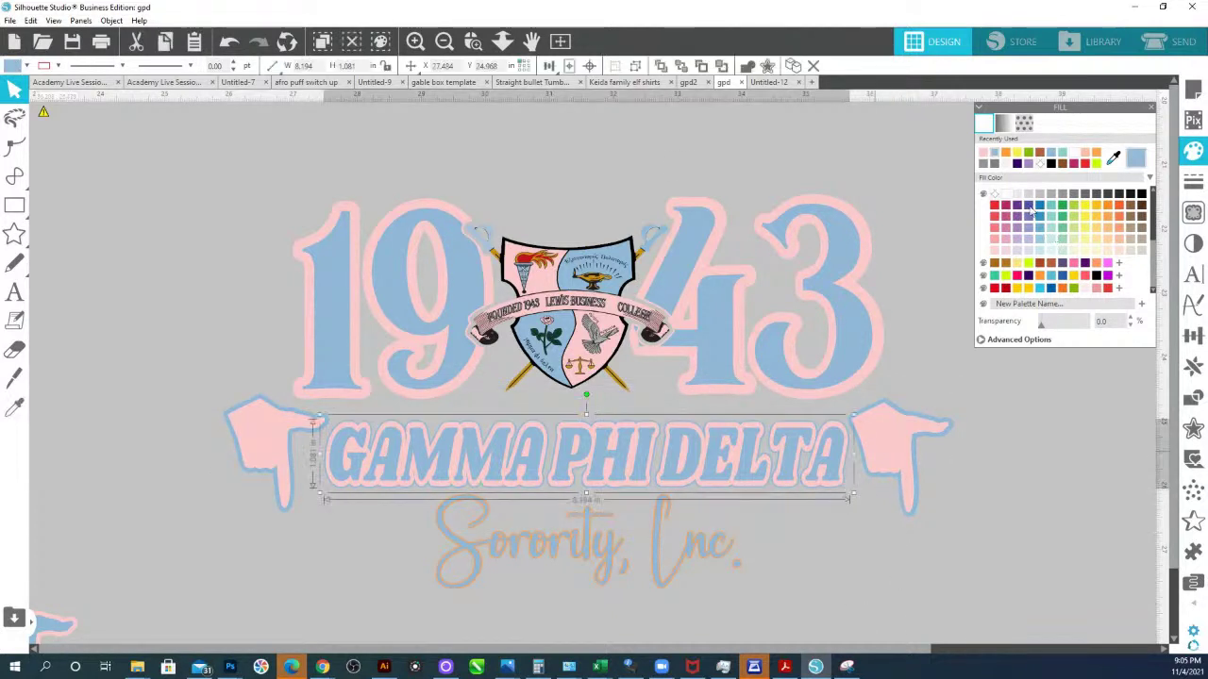
pyautogui.click(983, 156)
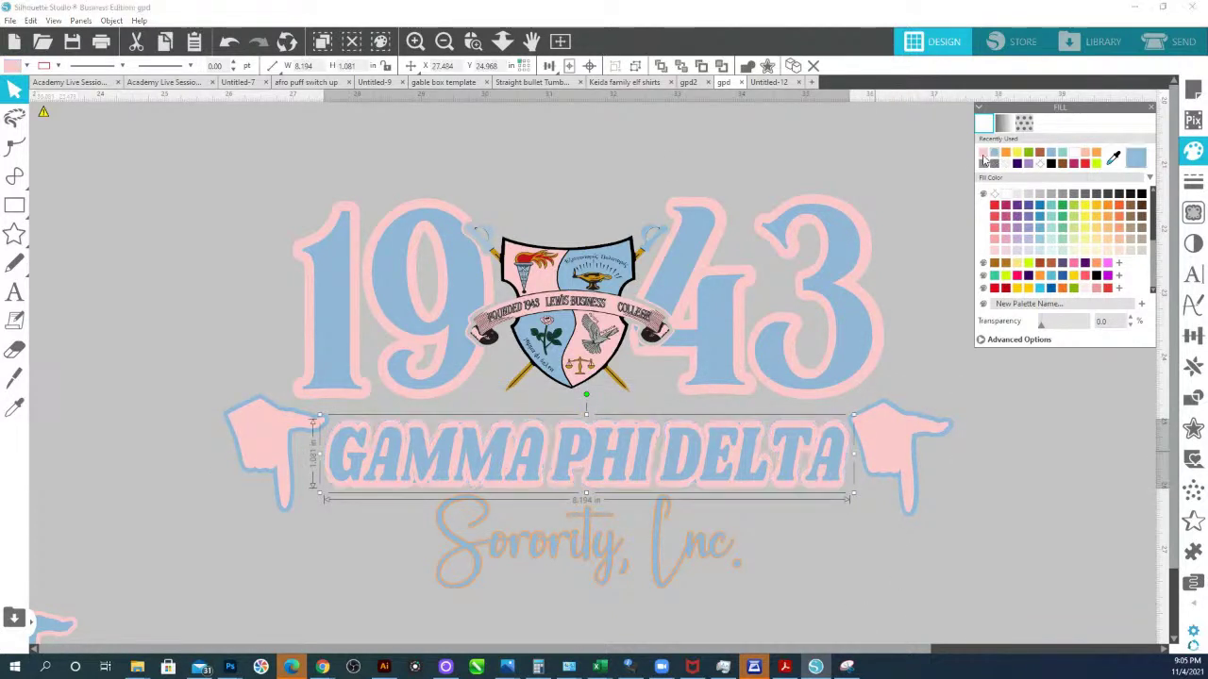
# - Fill the Sorority, Inc. lettering and its backing with pink
pyautogui.click(664, 597)
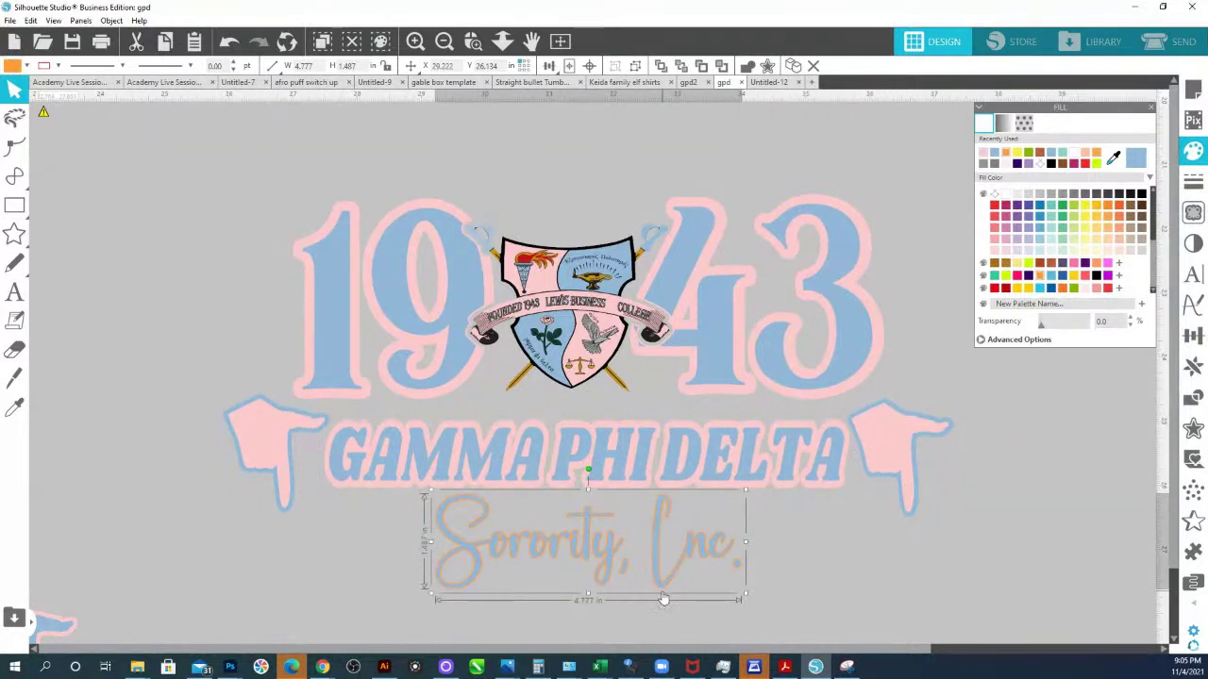
pyautogui.doubleClick(673, 575)
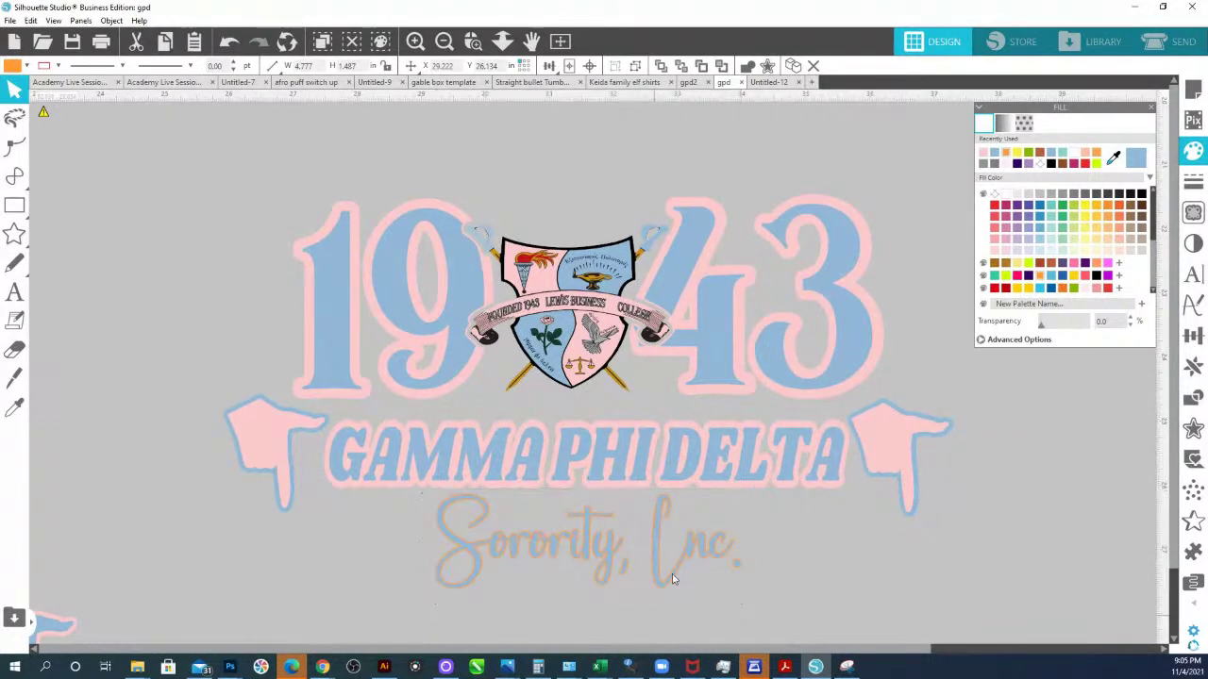
pyautogui.click(982, 157)
pyautogui.click(791, 551)
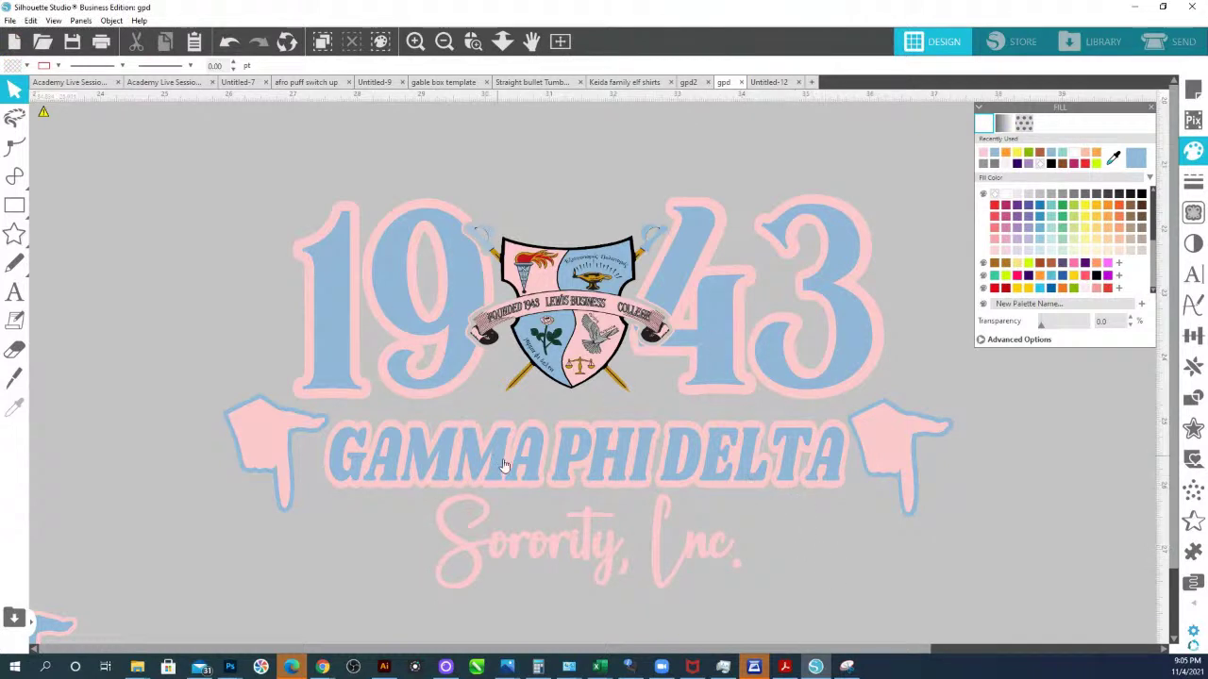
# - Move the whole recoloured design beside the original pink-numbered design without a white outline
pyautogui.click(502, 41)
pyautogui.moveTo(557, 390); pyautogui.dragTo(569, 272)
pyautogui.click(482, 289)
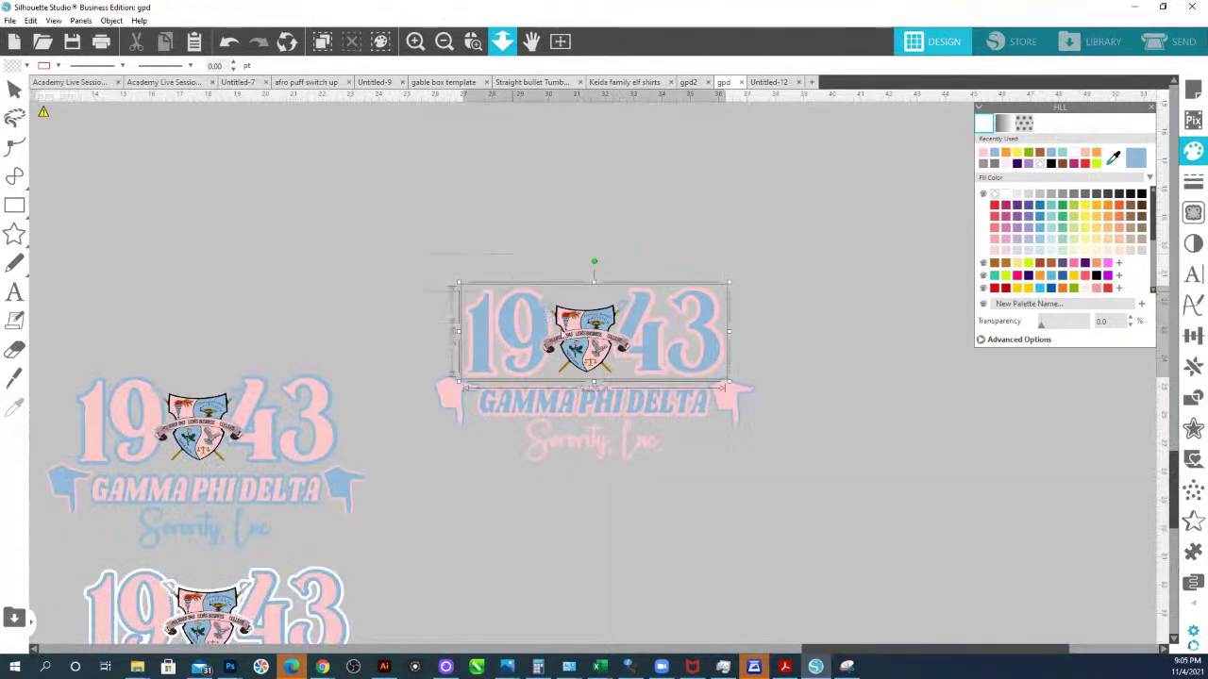
pyautogui.moveTo(597, 387); pyautogui.dragTo(547, 425)
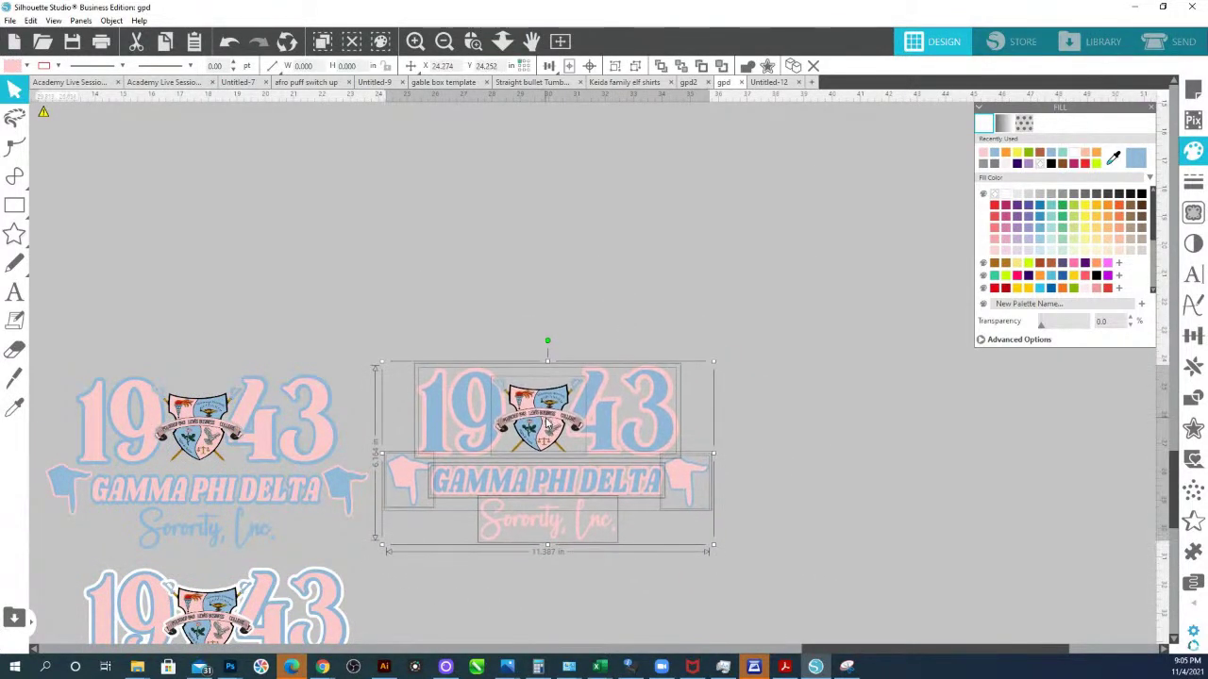
pyautogui.moveTo(529, 409)
pyautogui.mouseDown()
pyautogui.moveTo(534, 400)
pyautogui.moveTo(538, 416)
pyautogui.mouseUp()
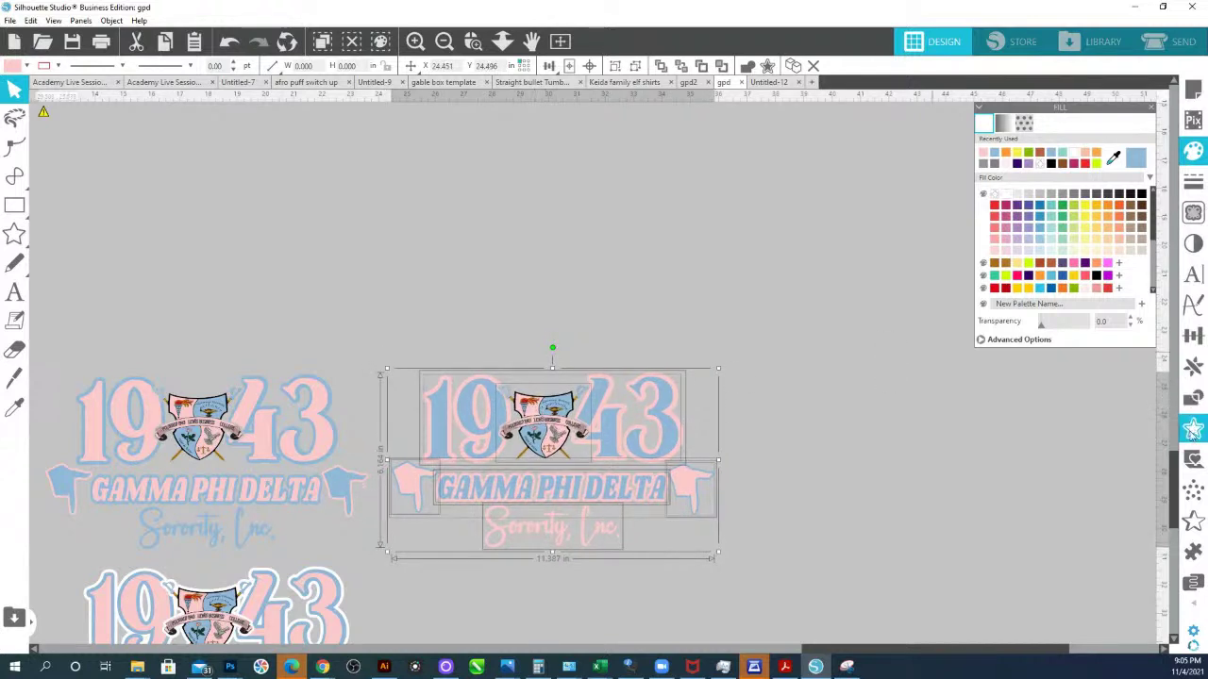
# - Add a 0.100 in rounded-corner offset around the recoloured design and fill it with white
pyautogui.click(1192, 430)
pyautogui.click(1014, 146)
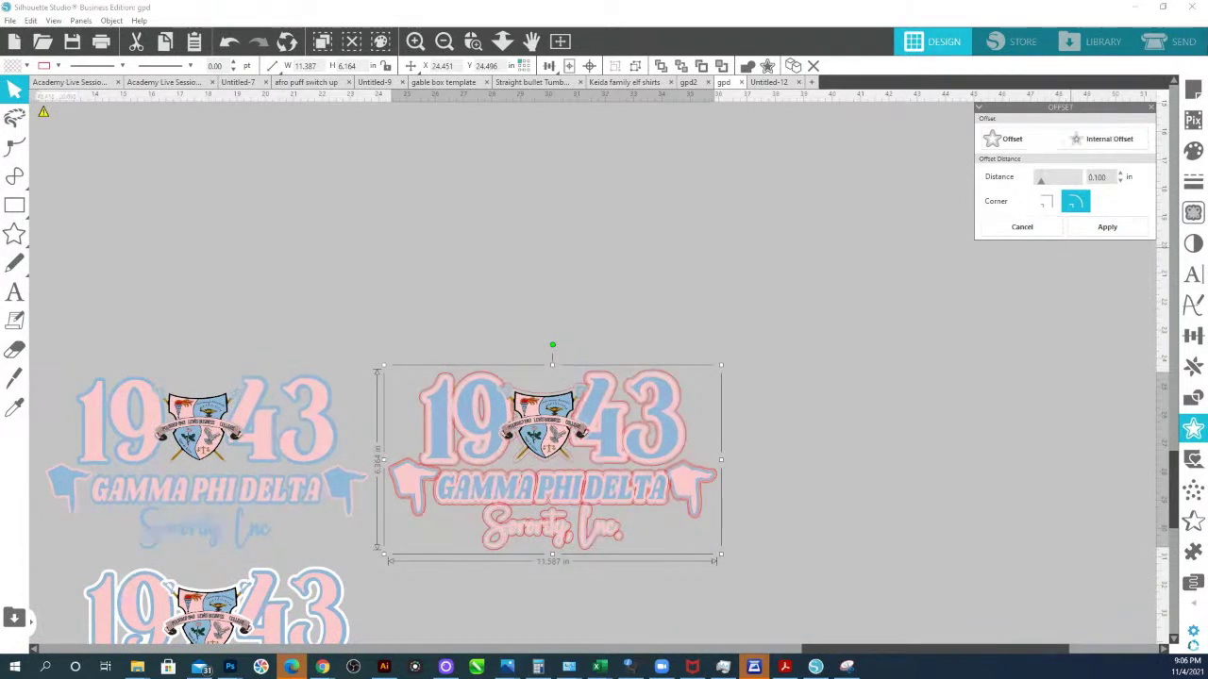
pyautogui.click(1106, 229)
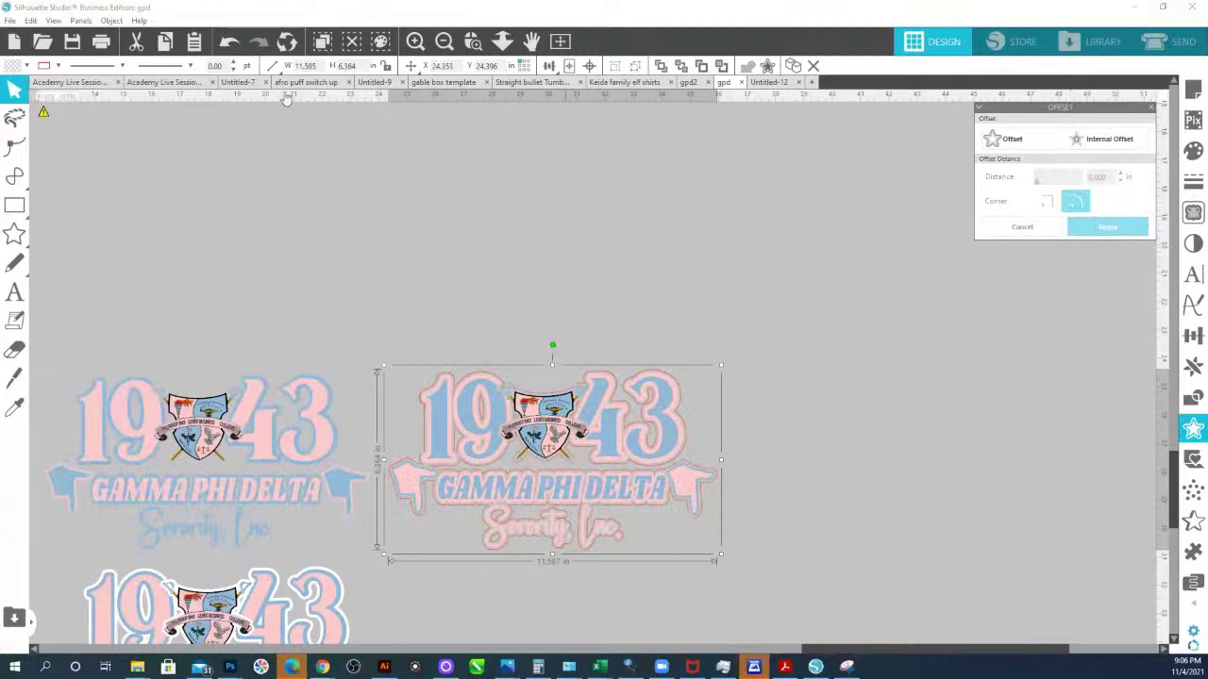
pyautogui.click(26, 66)
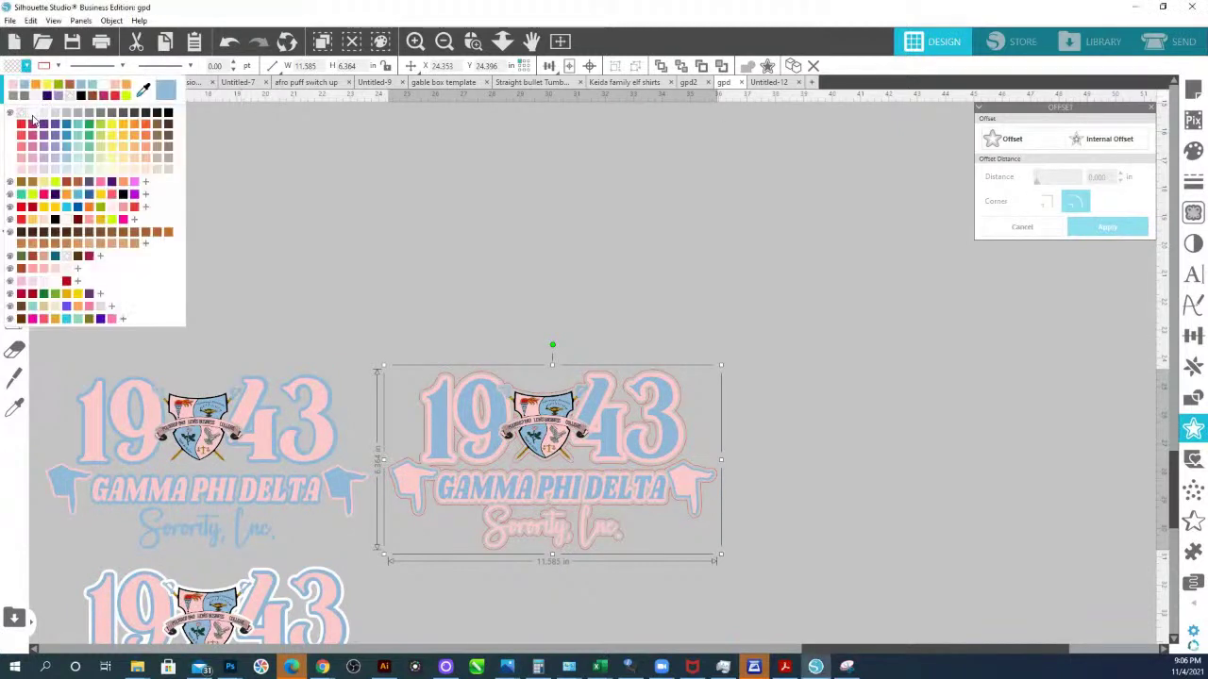
pyautogui.click(35, 120)
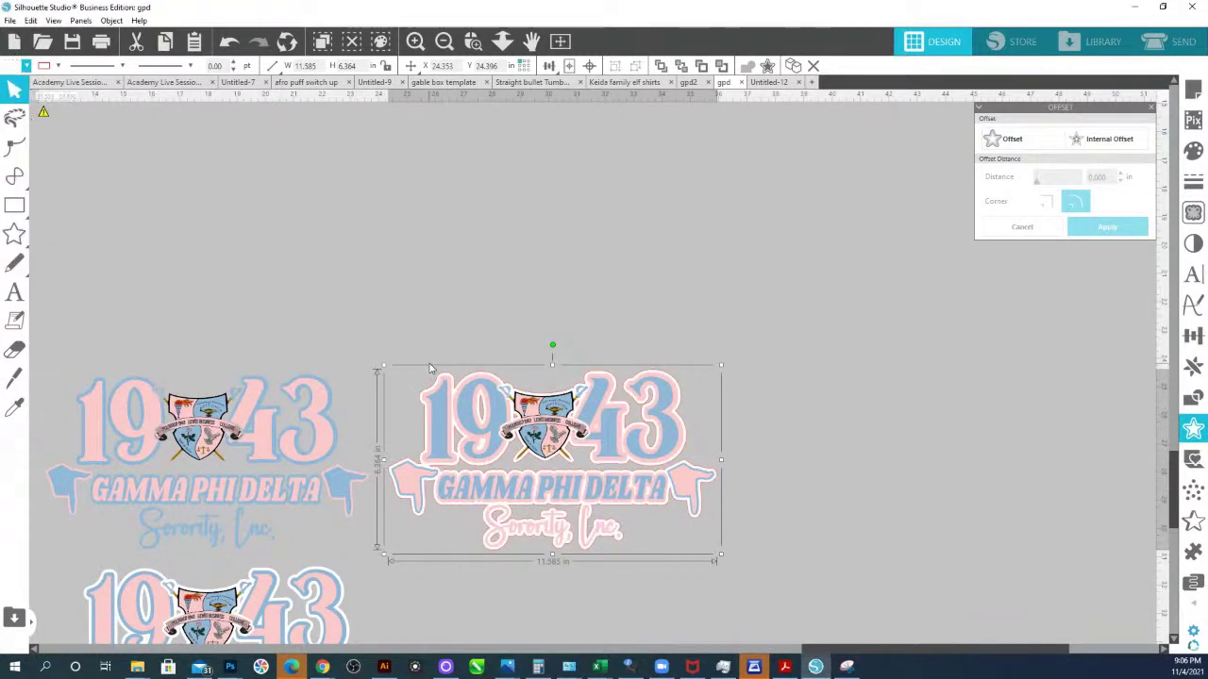
# - Move the white-outlined recoloured design down beside the lower original and place a copy directly above it
pyautogui.moveTo(396, 355); pyautogui.dragTo(735, 618)
pyautogui.press('Down')
pyautogui.press('Down')
pyautogui.press('Down')
pyautogui.press('Down')
pyautogui.press('Down')
pyautogui.press('Down')
pyautogui.press('Down')
pyautogui.press('Down')
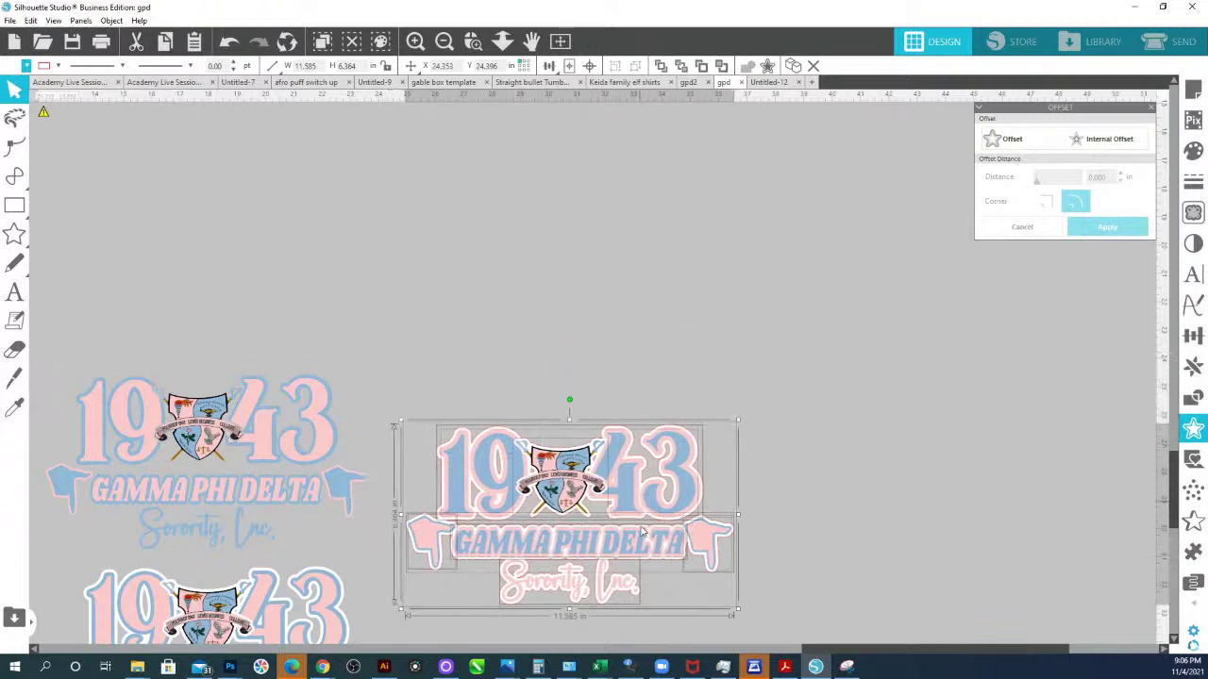
pyautogui.moveTo(622, 651); pyautogui.dragTo(611, 625)
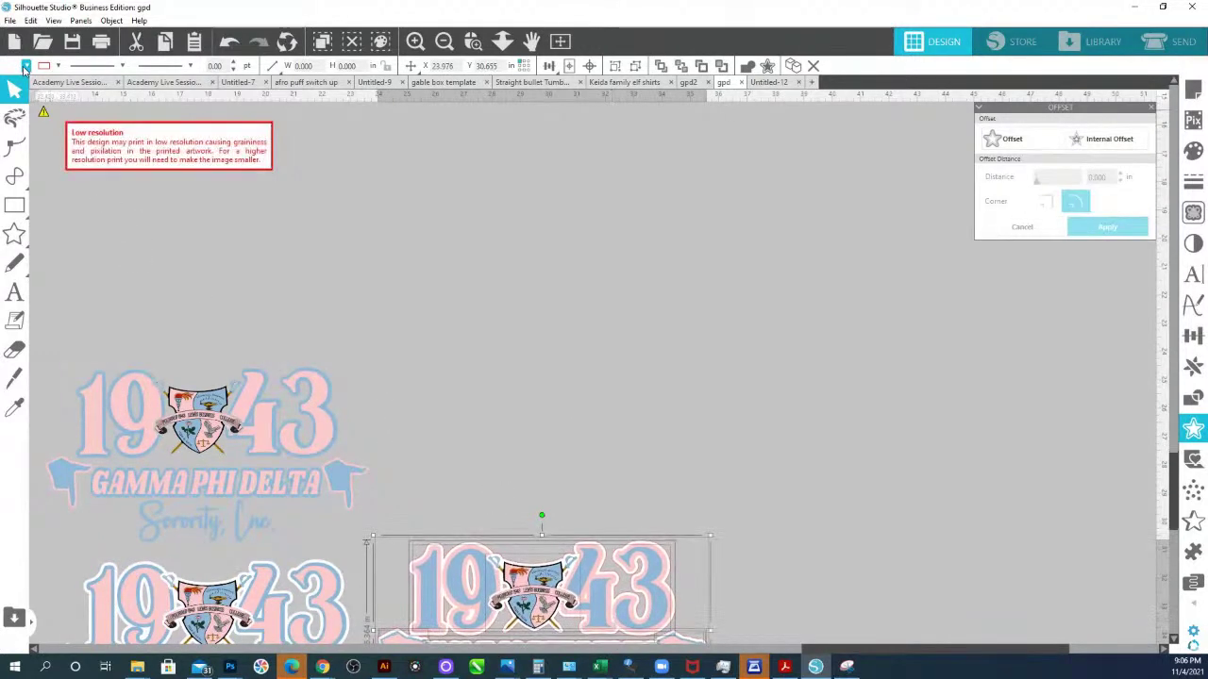
pyautogui.moveTo(537, 616); pyautogui.dragTo(540, 434)
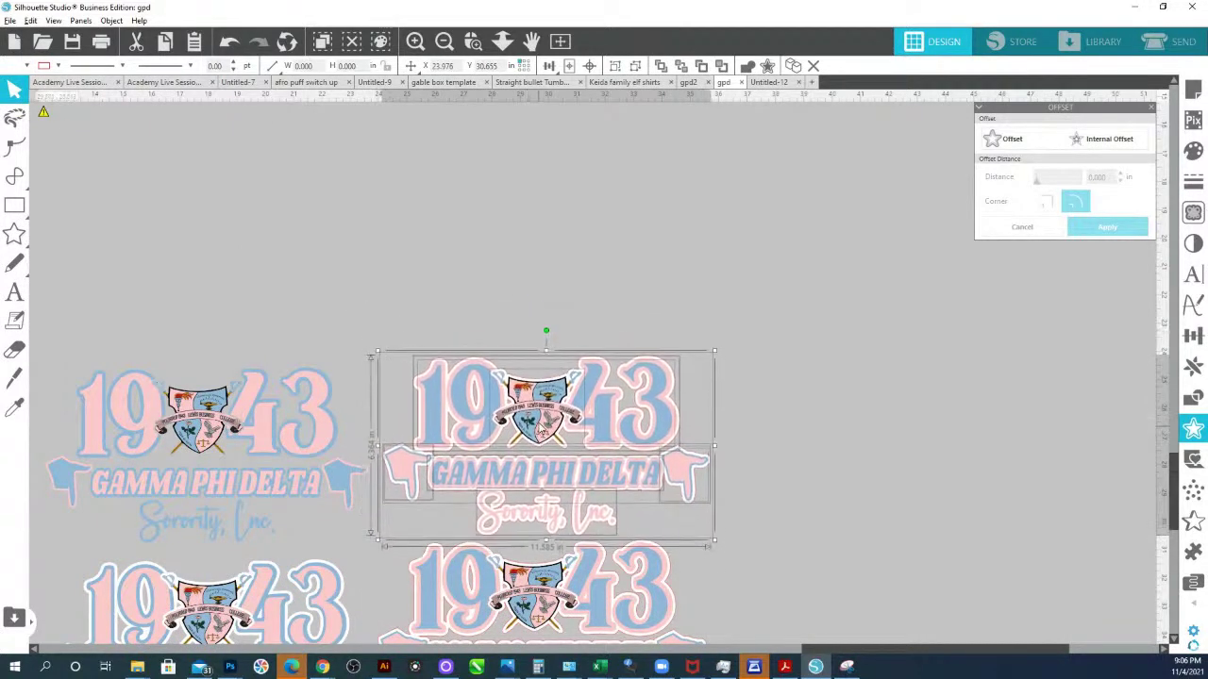
# - Line up the lower white-outlined recoloured design beneath its plain copy and level with the white-outlined original
pyautogui.click(481, 356)
pyautogui.click(481, 356)
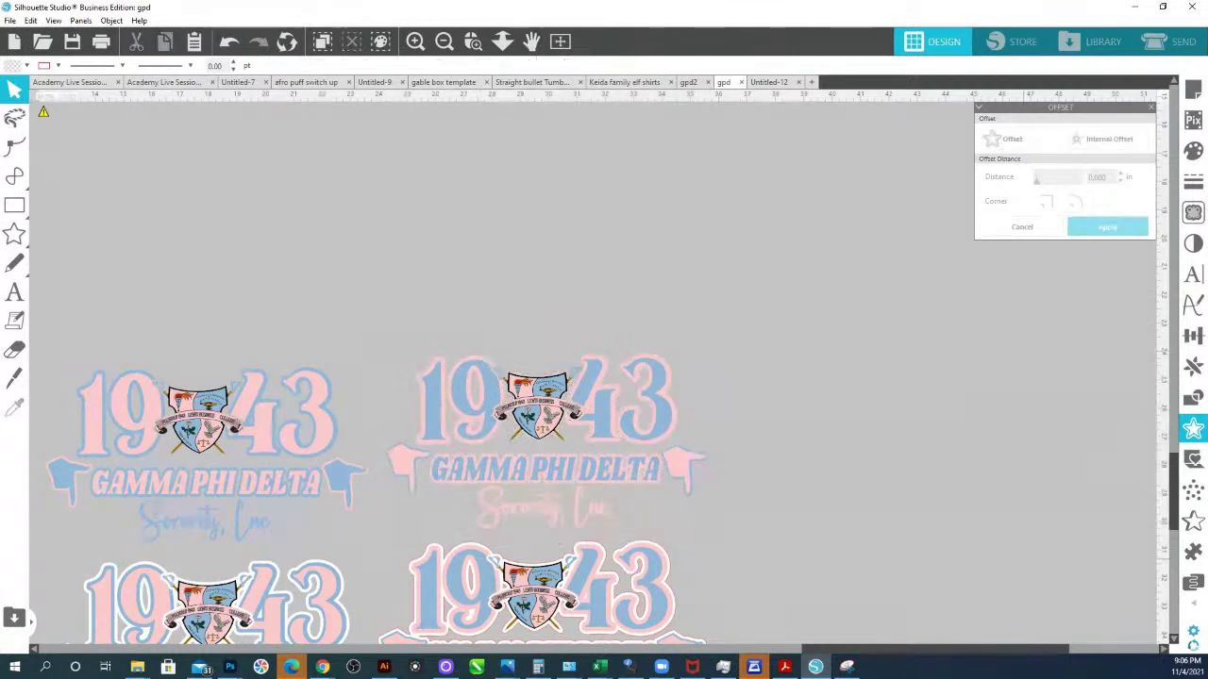
pyautogui.scroll(-5, 1067, 547)
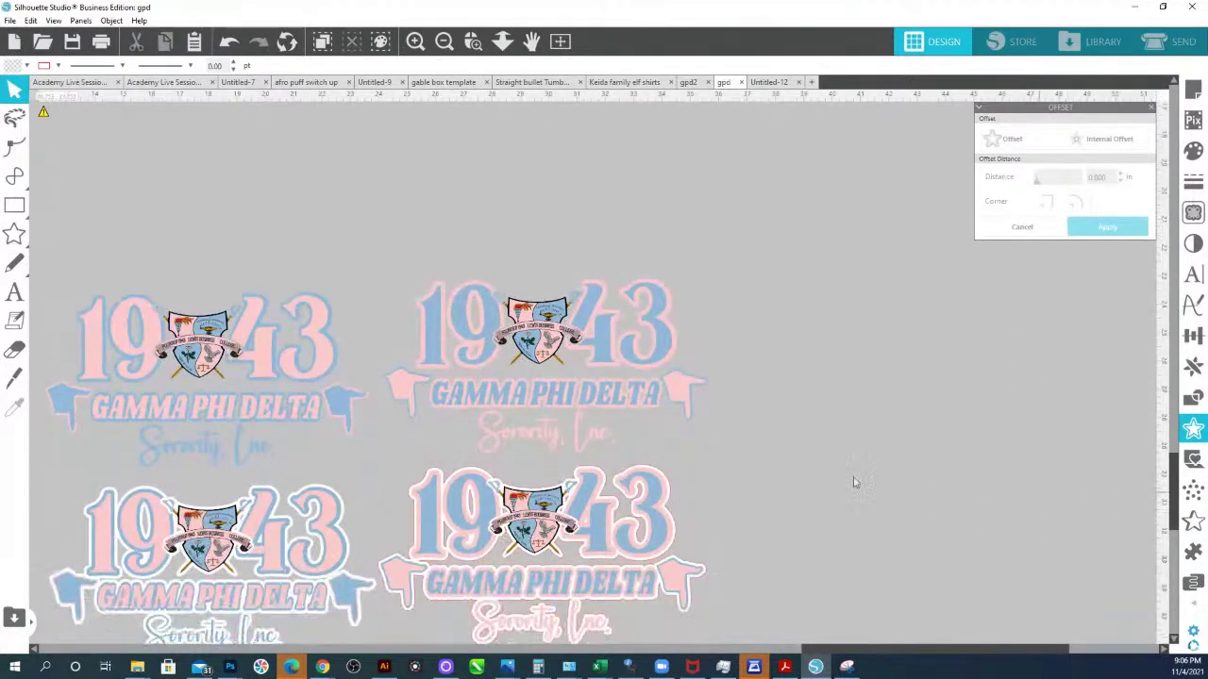
pyautogui.click(406, 419)
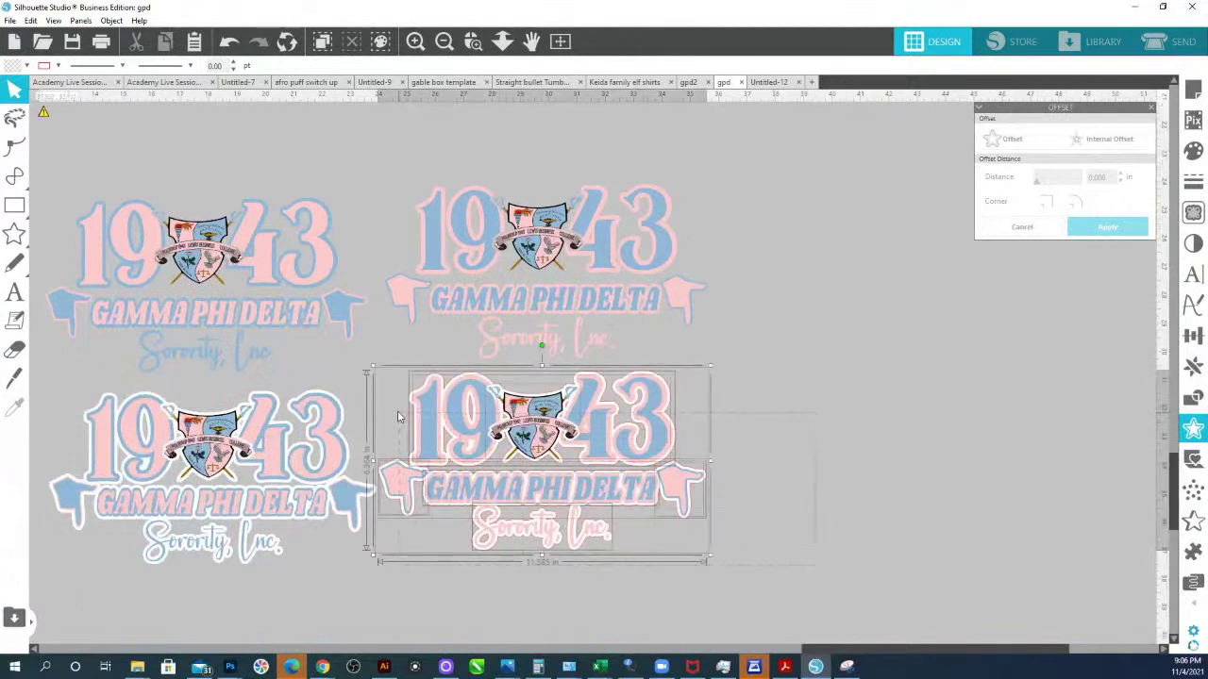
pyautogui.moveTo(430, 434); pyautogui.dragTo(436, 437)
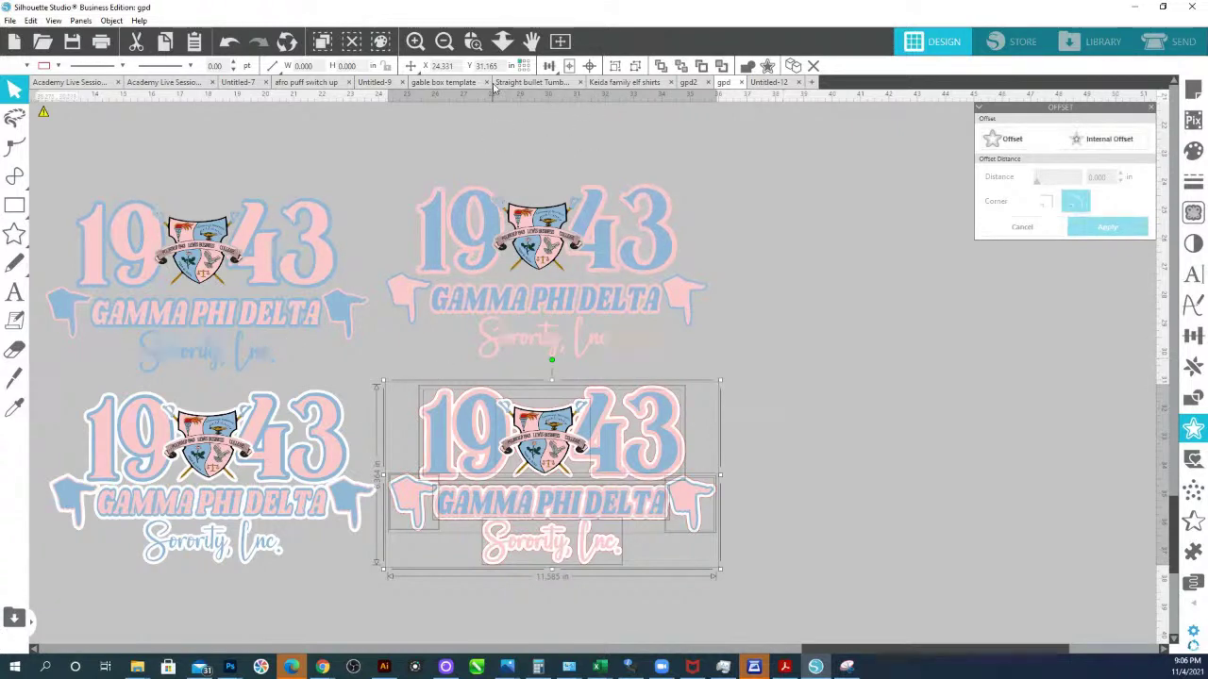
# - Remove the line colour from all four 1943 design variations at once
pyautogui.scroll(-3, 498, 319)
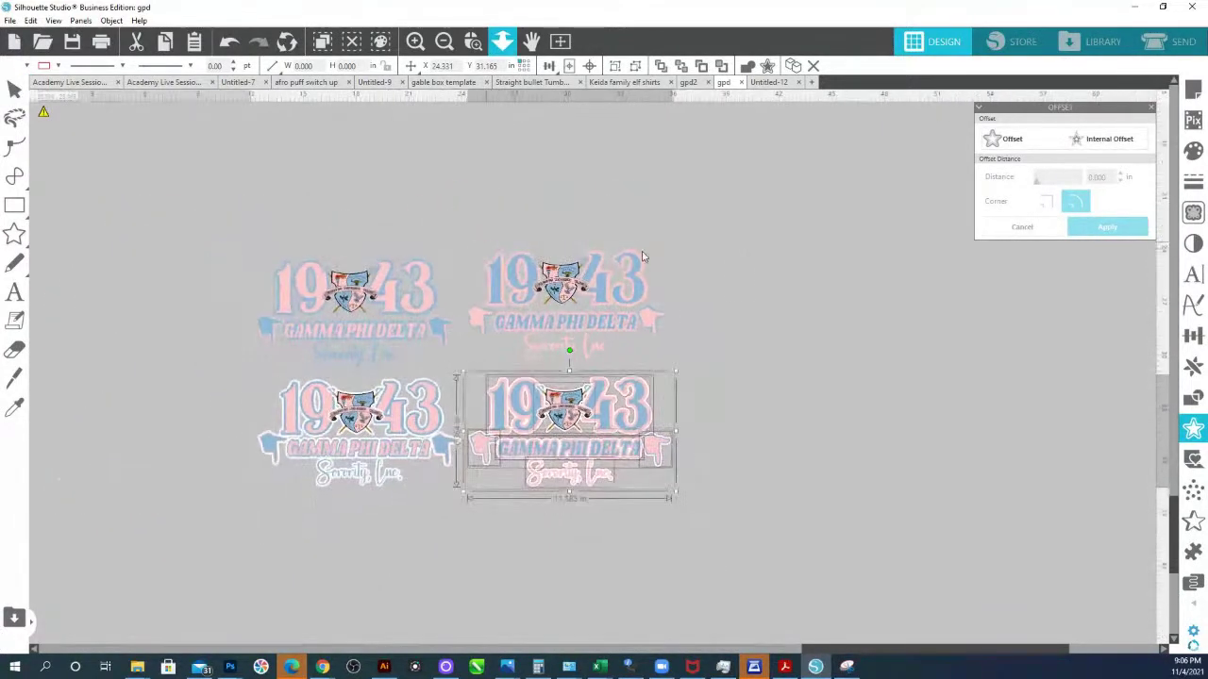
pyautogui.click(806, 394)
pyautogui.hotkey('ctrl', 'a')
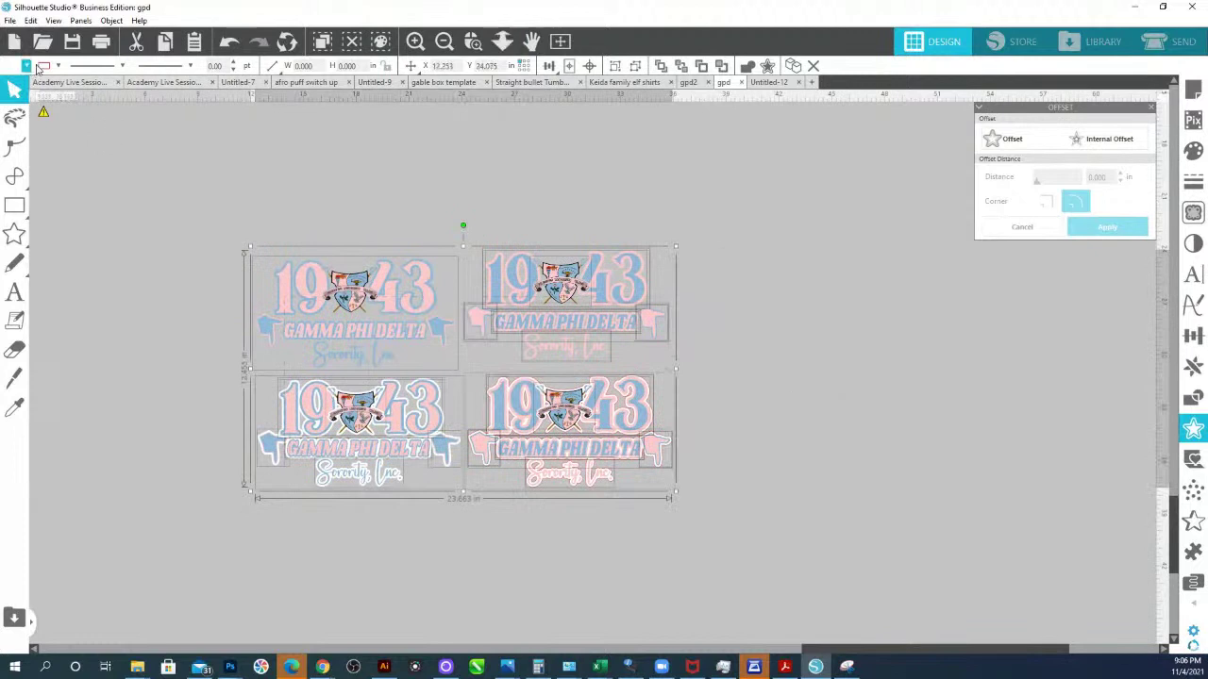
pyautogui.click(57, 66)
pyautogui.click(55, 115)
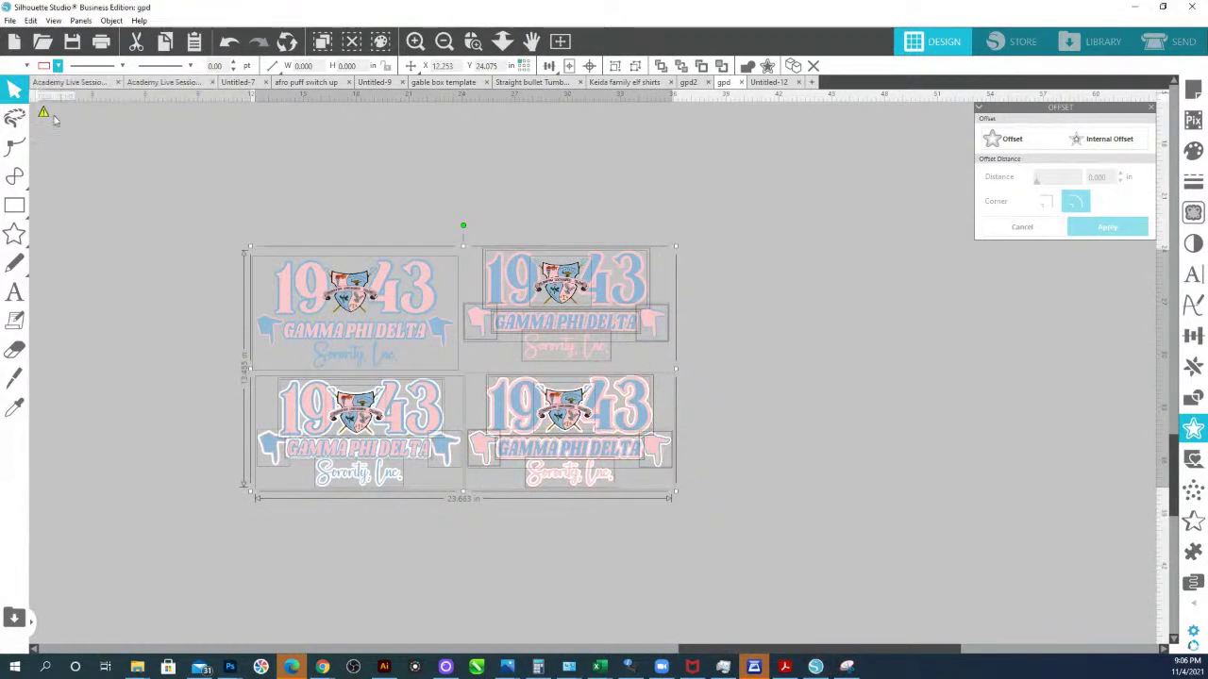
pyautogui.click(791, 413)
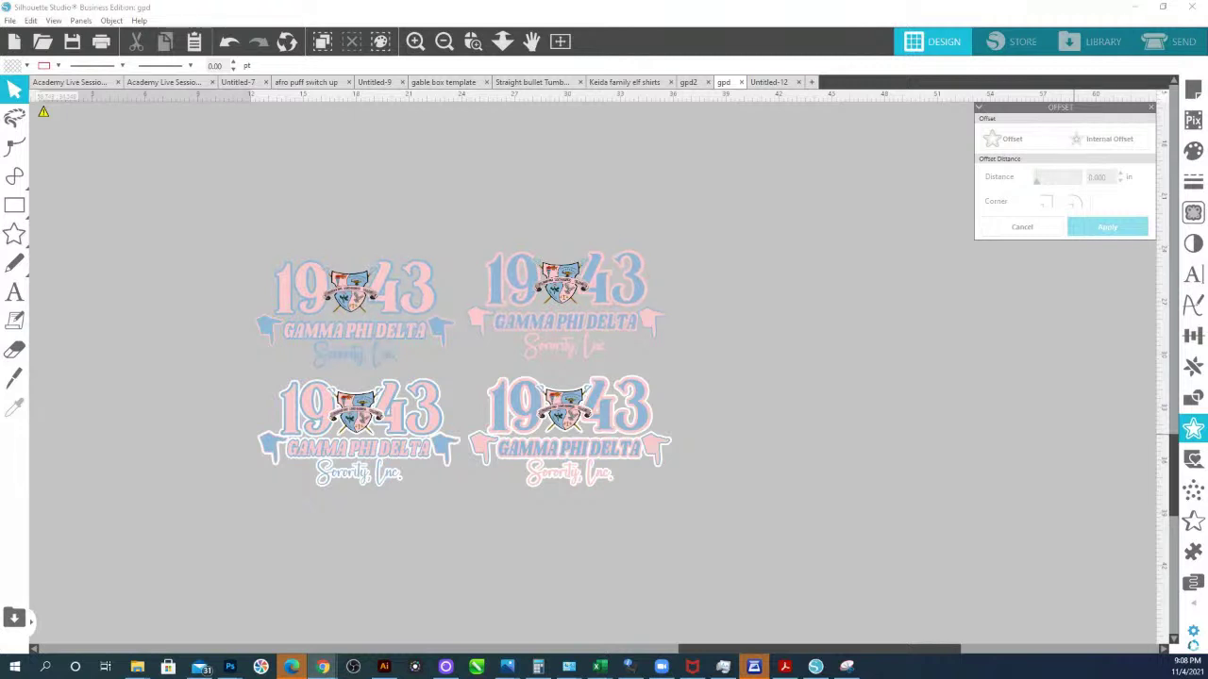
# - Examine the four colour variations up close and compare them with the earlier designs around the page
pyautogui.click(472, 40)
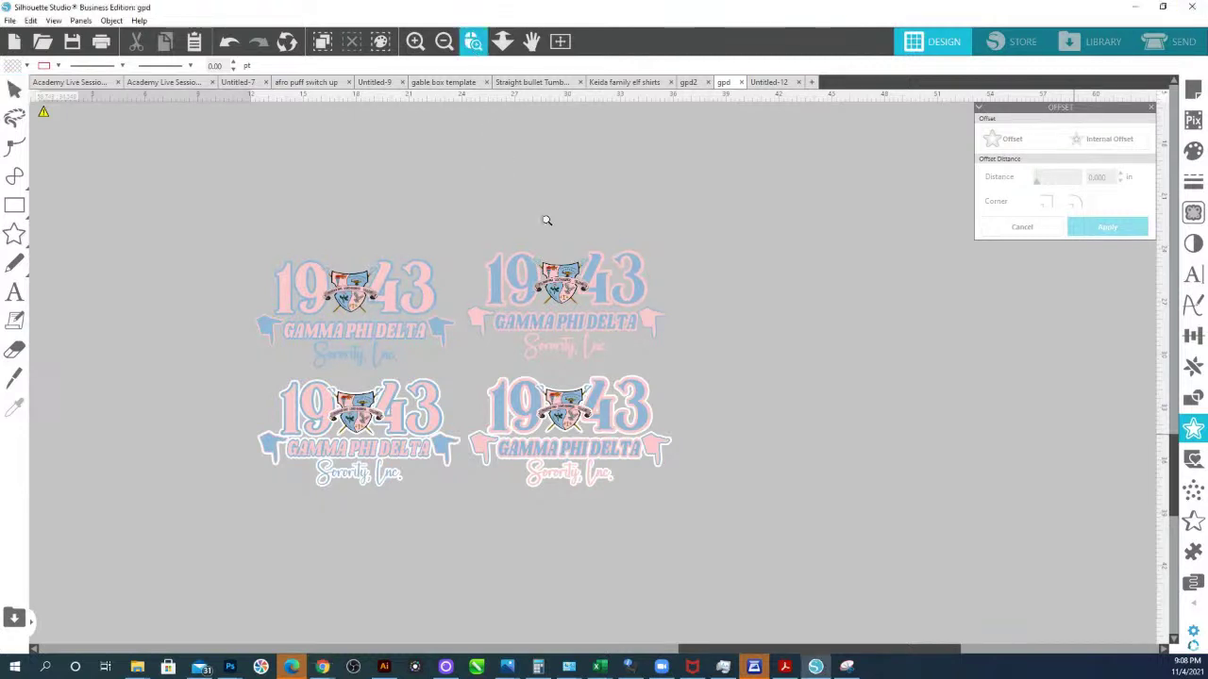
pyautogui.moveTo(546, 220); pyautogui.dragTo(619, 455)
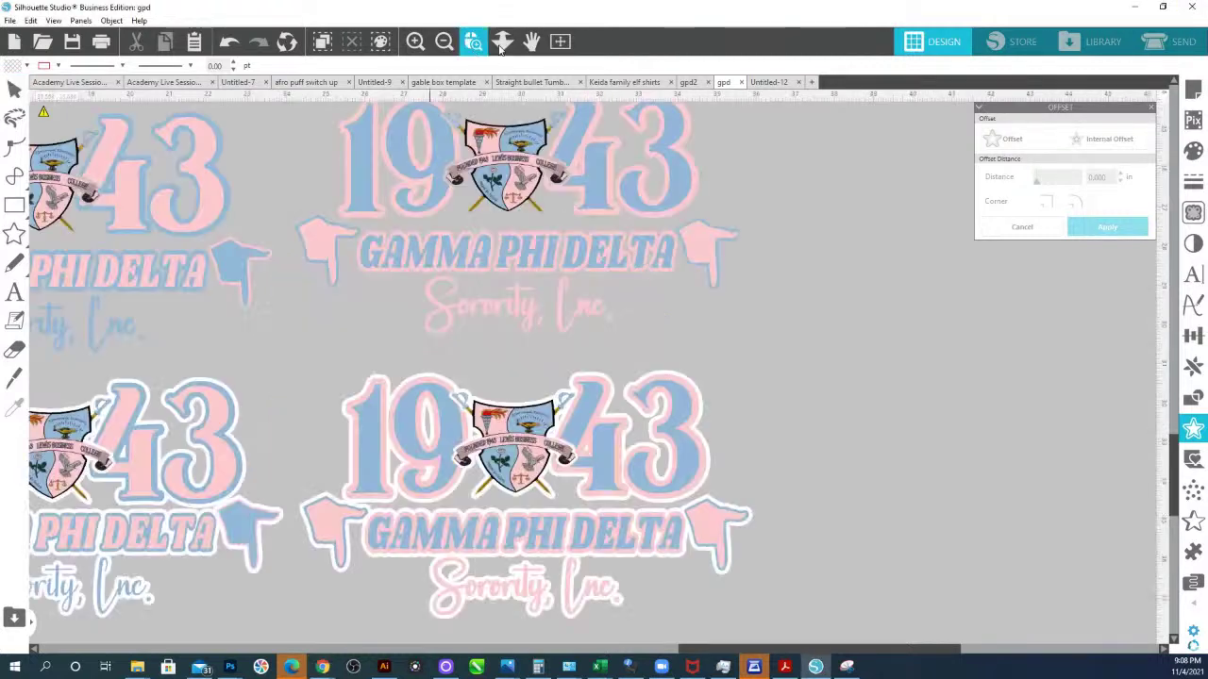
pyautogui.click(502, 41)
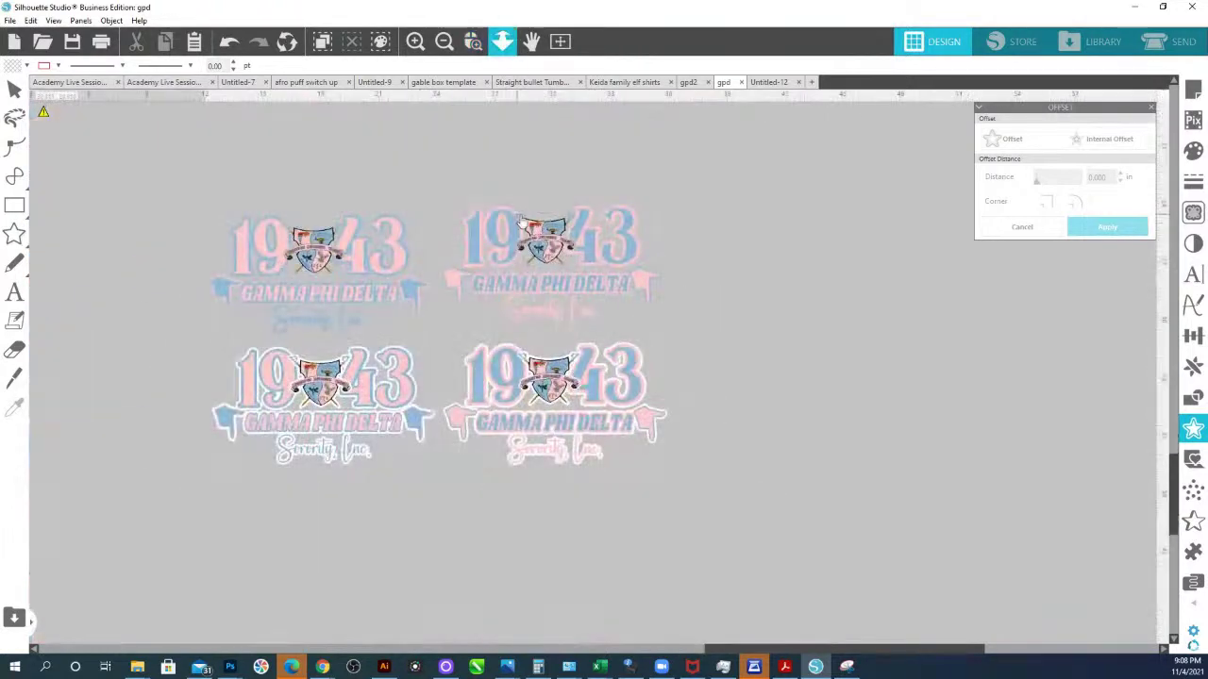
pyautogui.moveTo(522, 222); pyautogui.dragTo(506, 246)
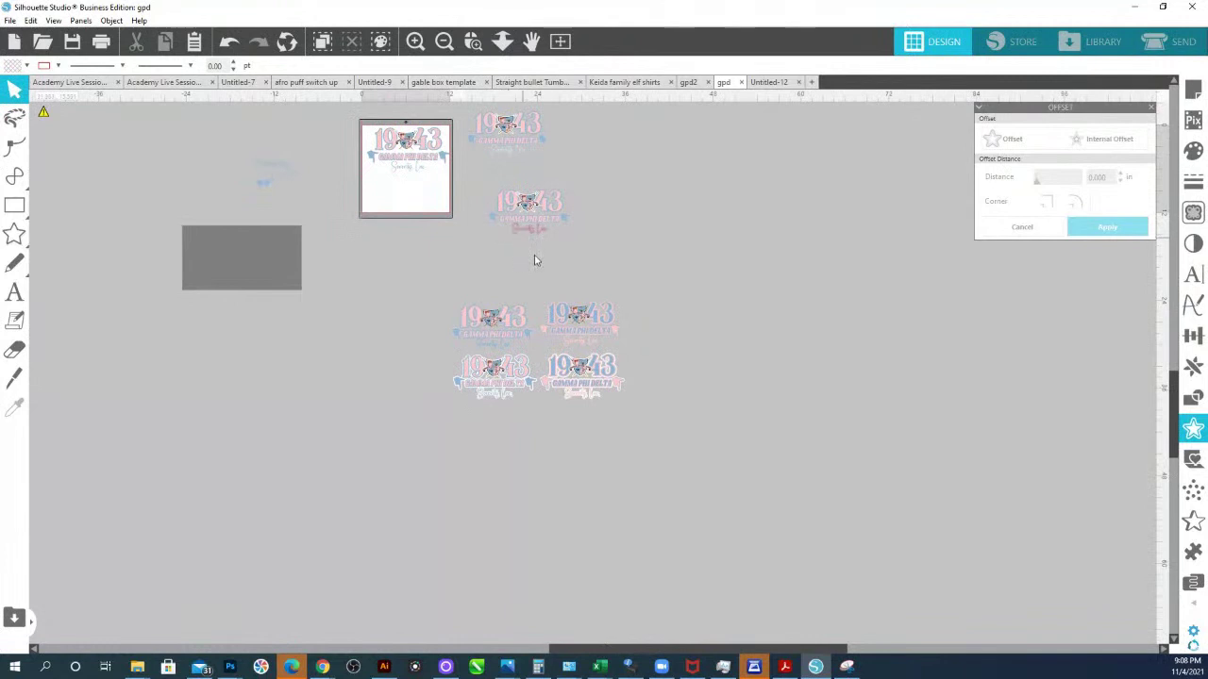
pyautogui.click(472, 42)
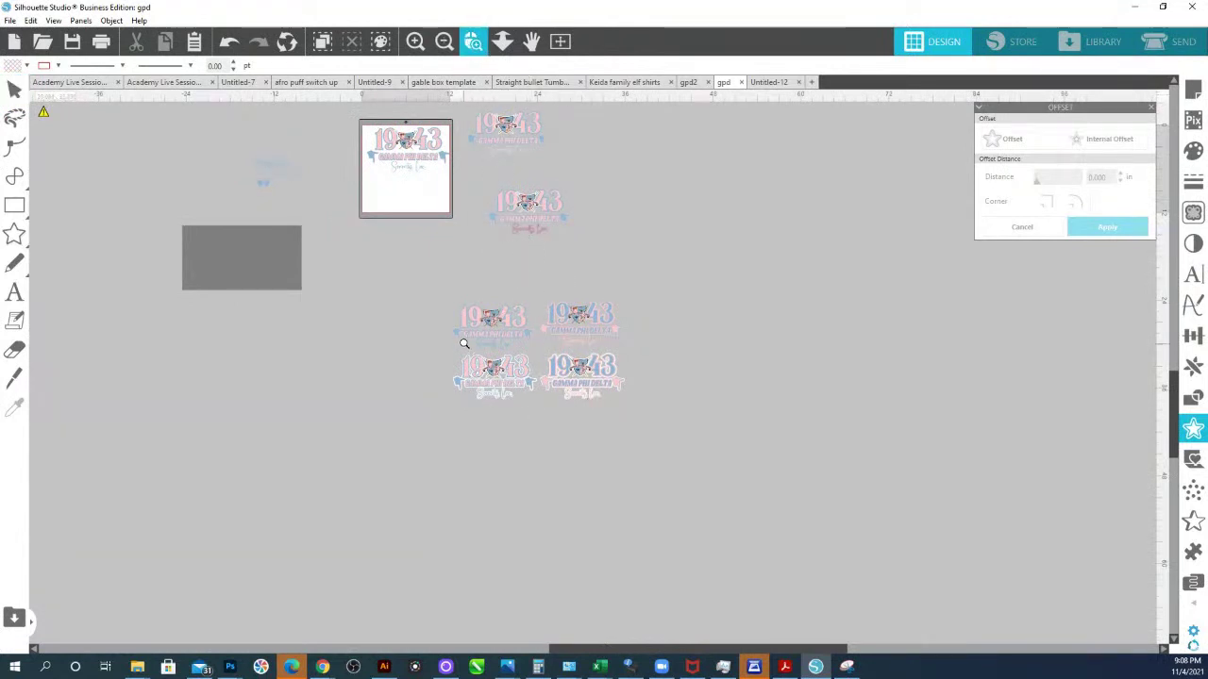
pyautogui.moveTo(464, 343); pyautogui.dragTo(577, 411)
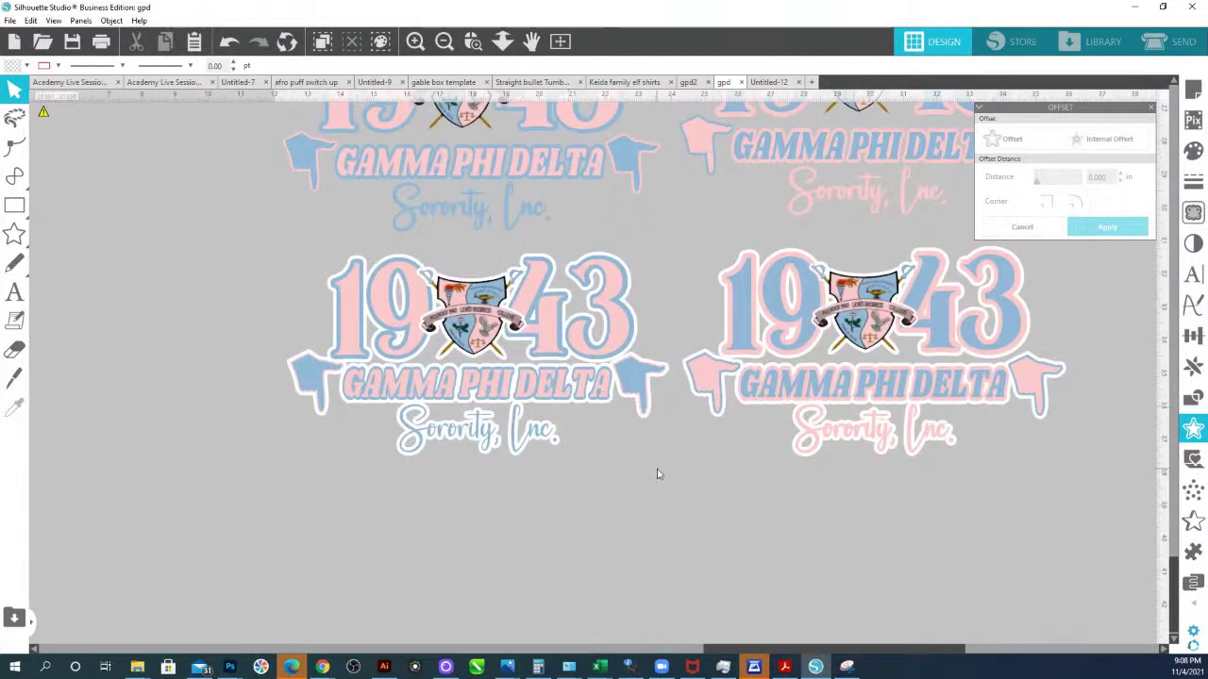
pyautogui.click(502, 40)
pyautogui.moveTo(569, 302); pyautogui.dragTo(563, 170)
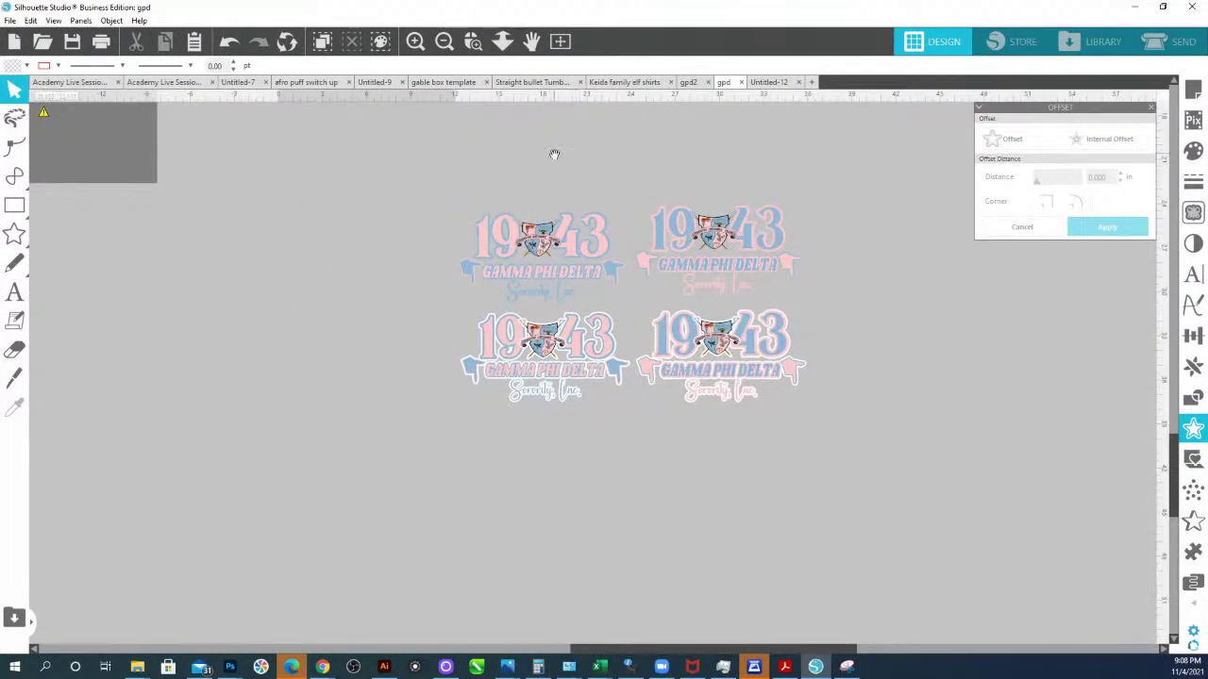
pyautogui.moveTo(553, 154); pyautogui.dragTo(531, 426)
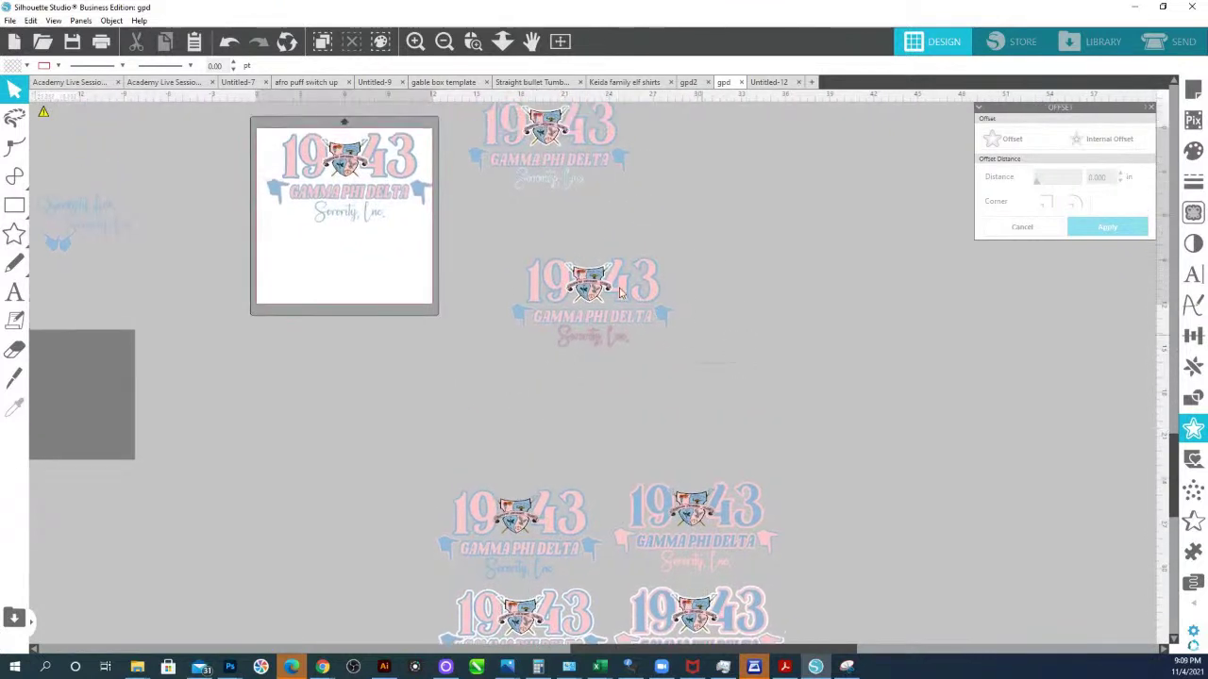
# - Move the design with only its crest outlined in white above the four variations and place the grey rectangle behind it
pyautogui.click(653, 302)
pyautogui.moveTo(651, 297); pyautogui.dragTo(578, 422)
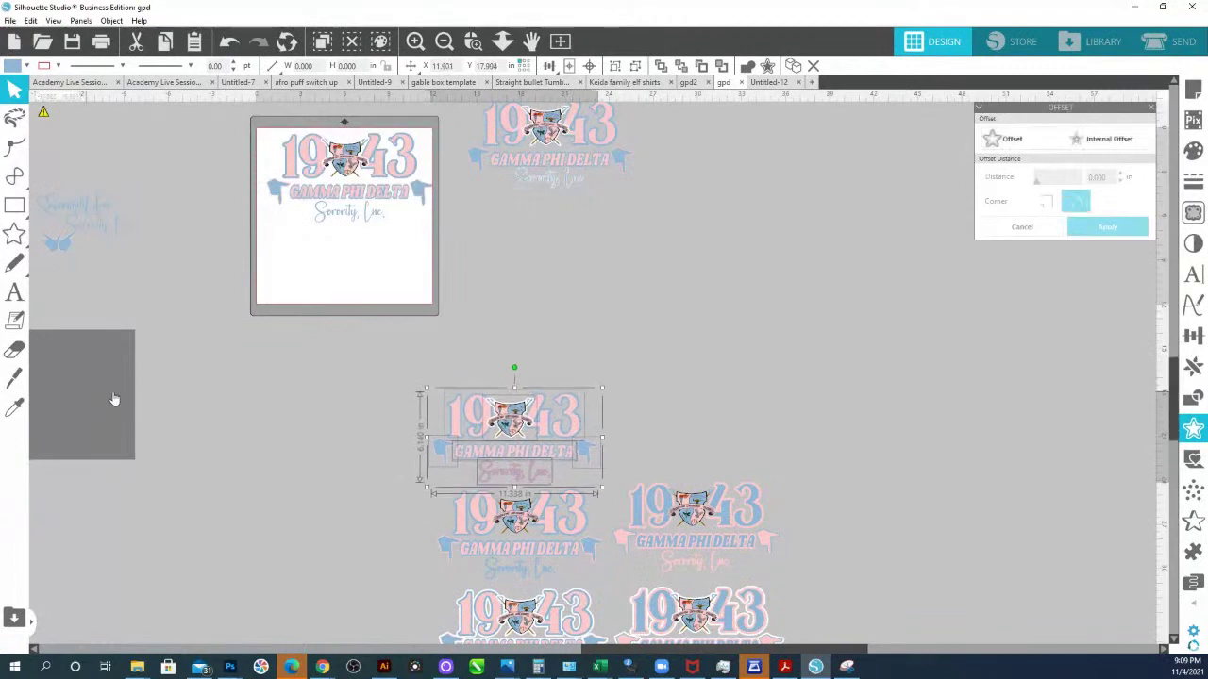
pyautogui.moveTo(117, 399); pyautogui.dragTo(468, 444)
pyautogui.click(520, 364)
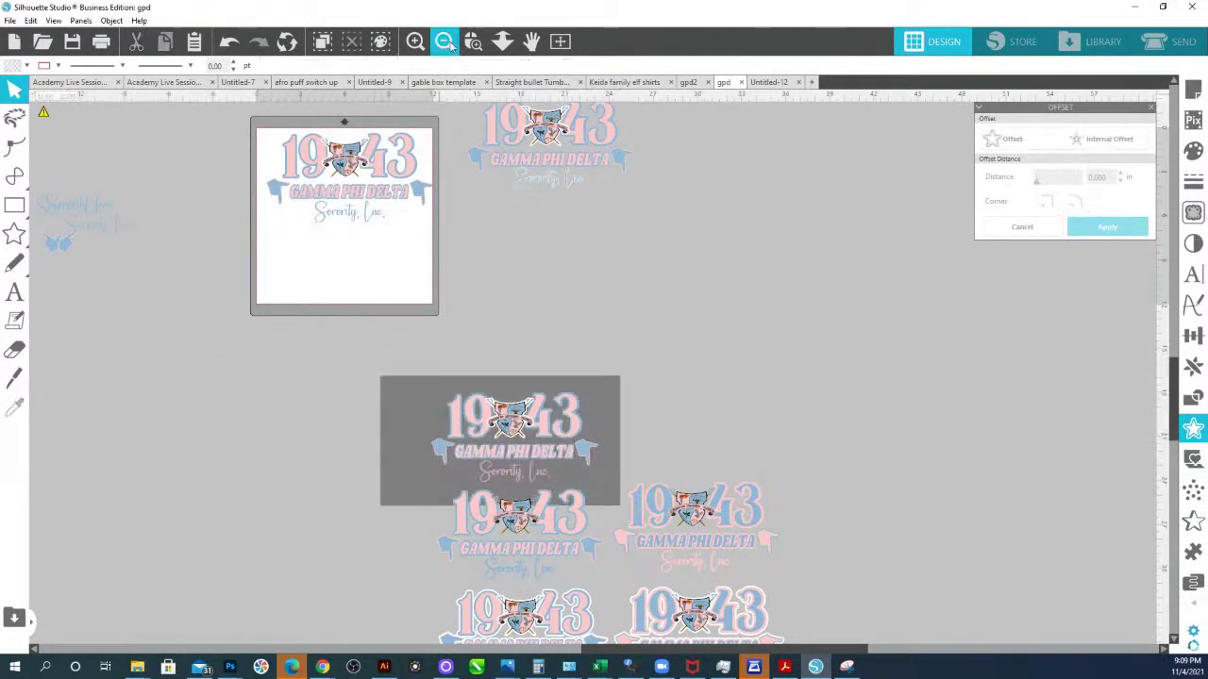
# - Remove the thin outline around the Sorority, Inc. lettering of the design on the grey rectangle
pyautogui.scroll(5, 585, 503)
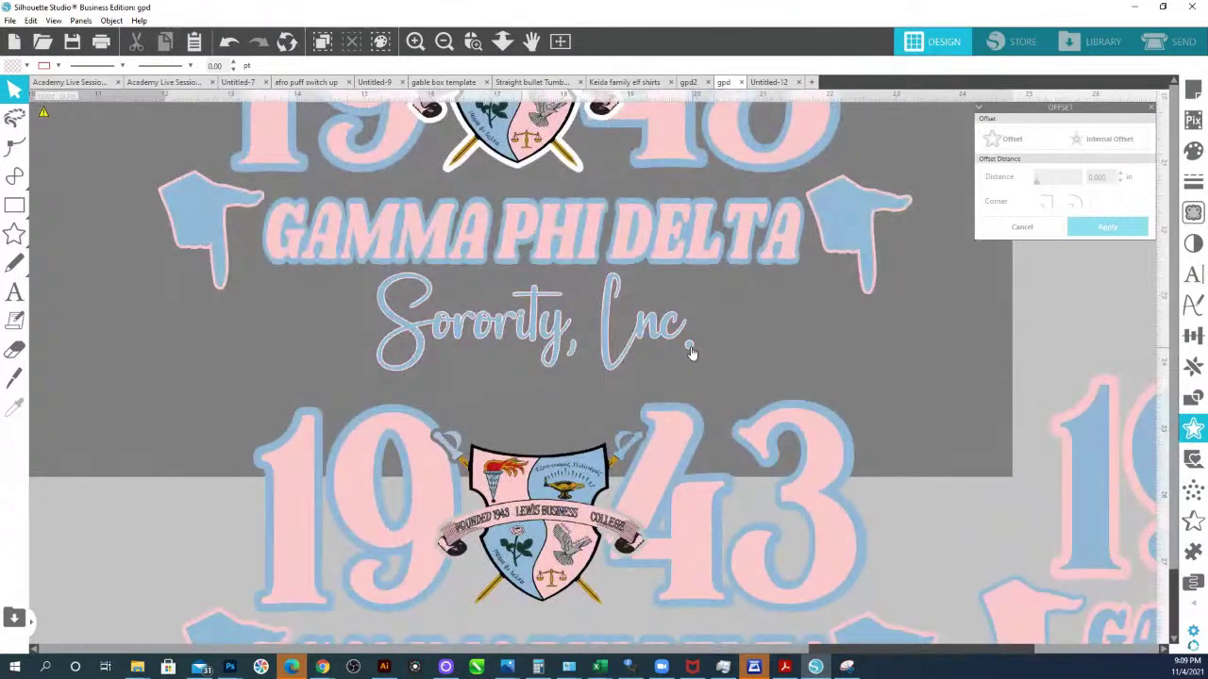
pyautogui.click(690, 348)
pyautogui.click(690, 354)
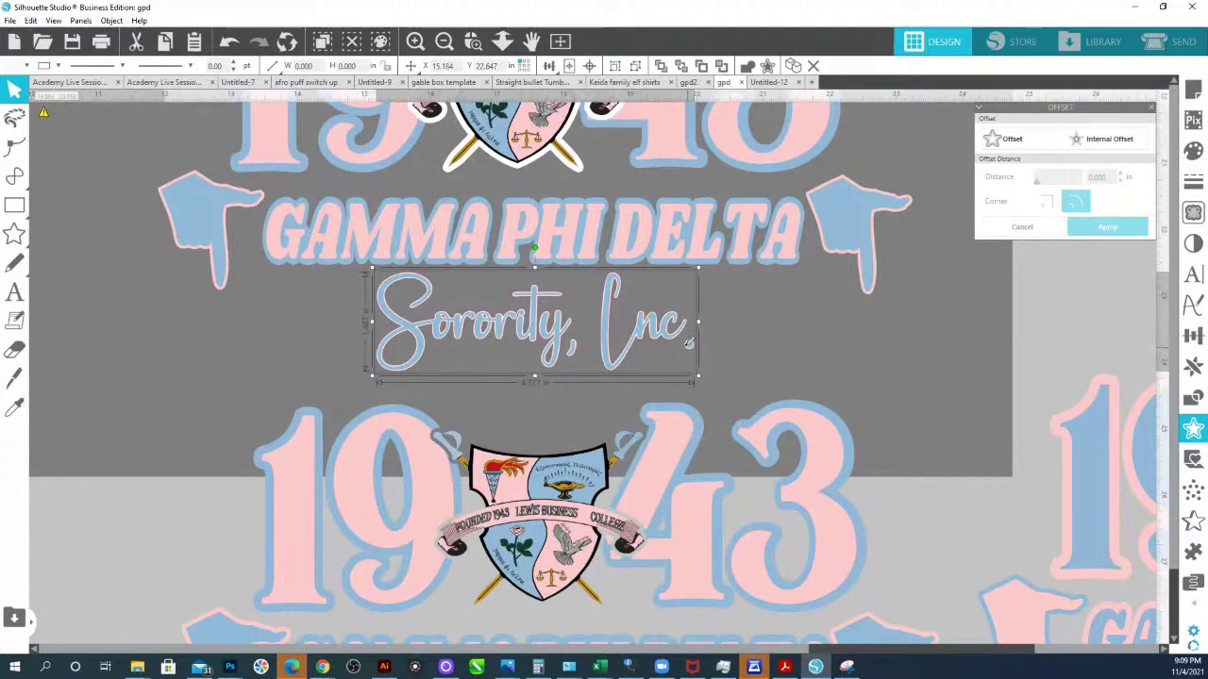
pyautogui.scroll(2, 690, 345)
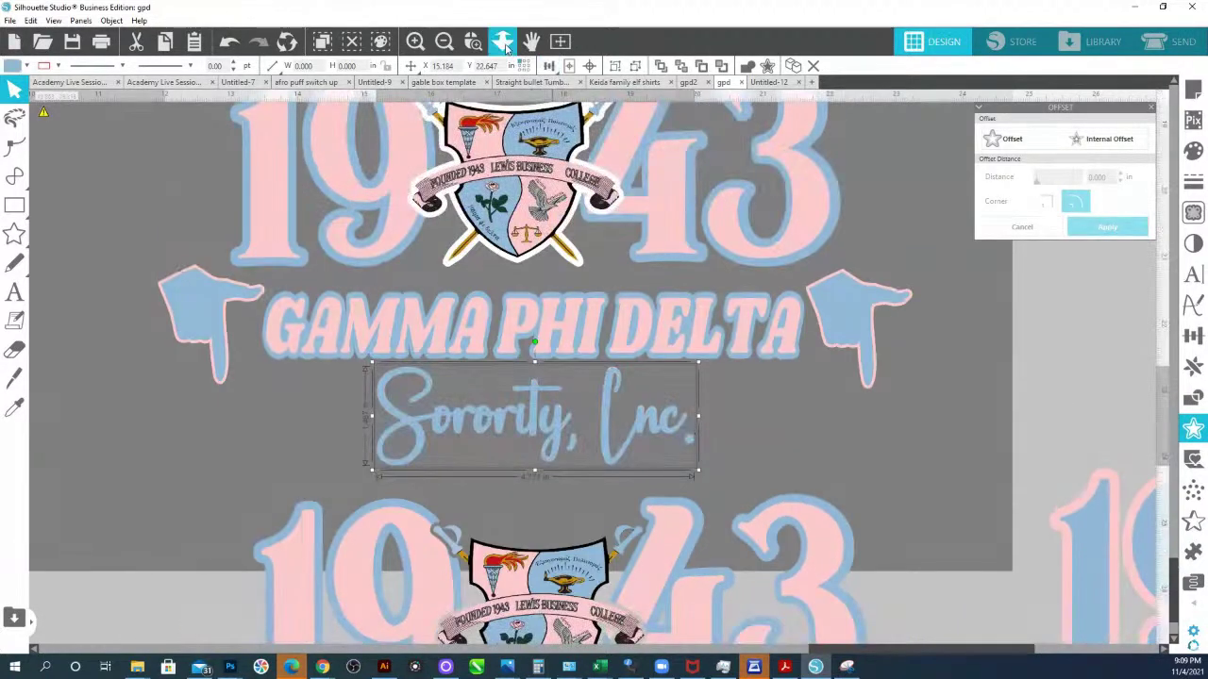
# - Shift the grey backdrop rectangle slightly to centre it behind the design and fill it with black
pyautogui.click(503, 42)
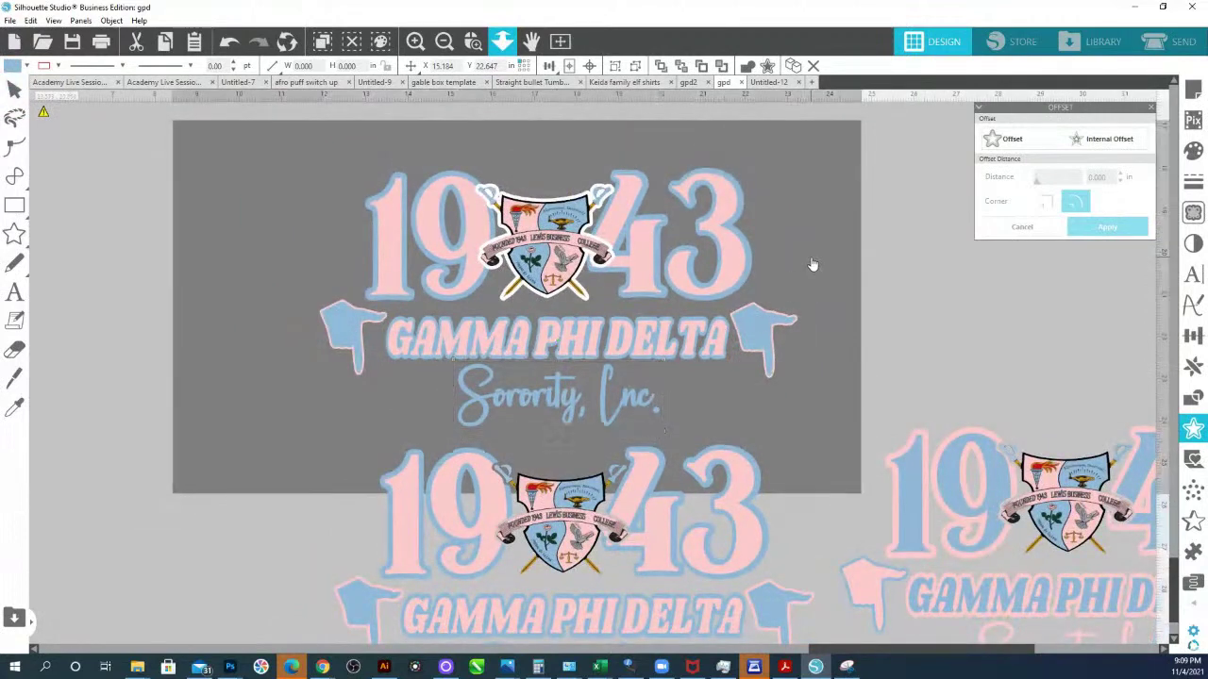
pyautogui.moveTo(811, 264); pyautogui.dragTo(824, 263)
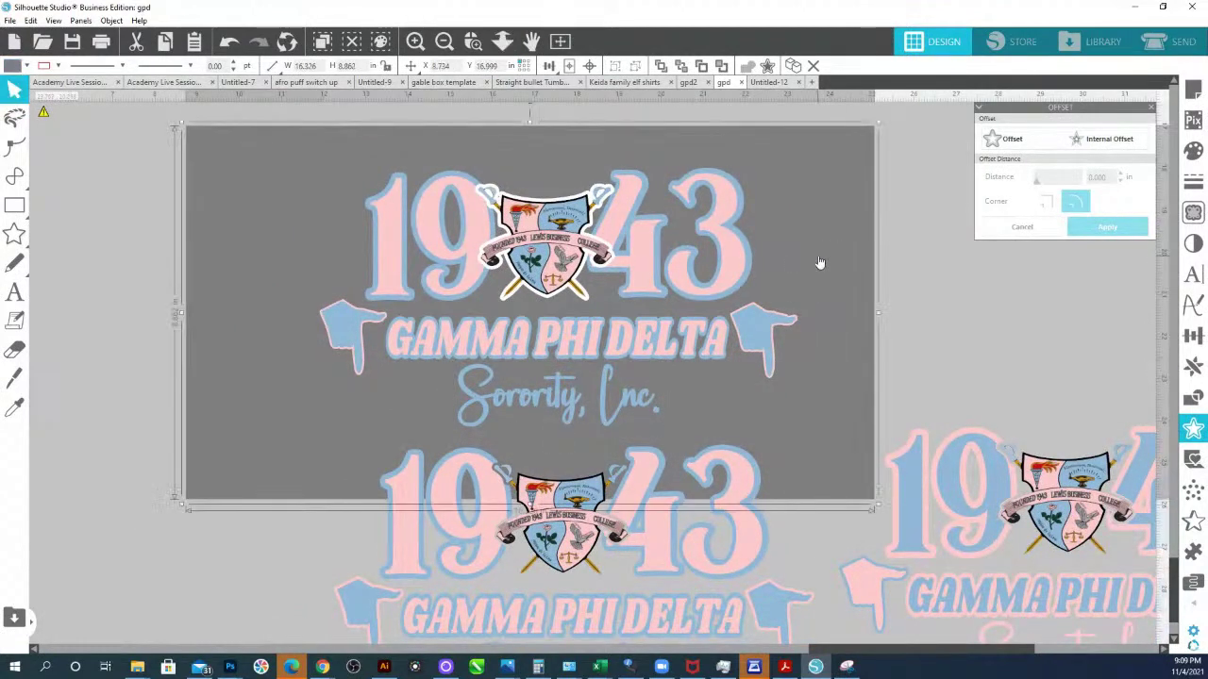
pyautogui.click(13, 65)
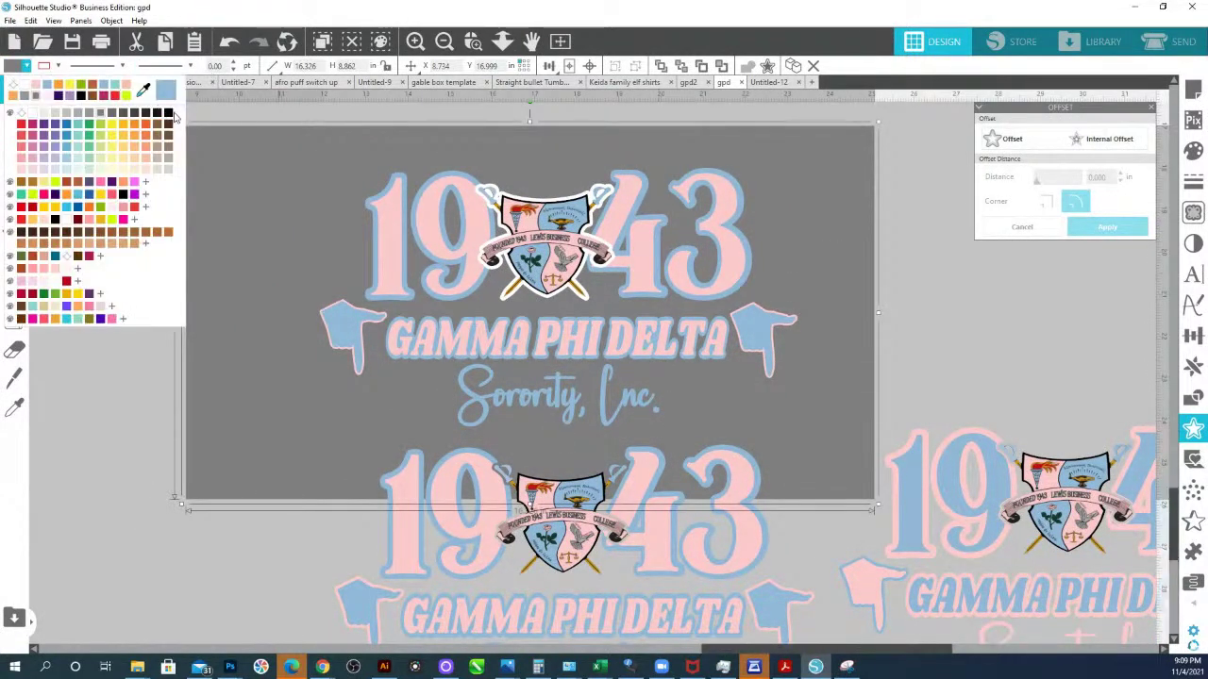
pyautogui.click(169, 112)
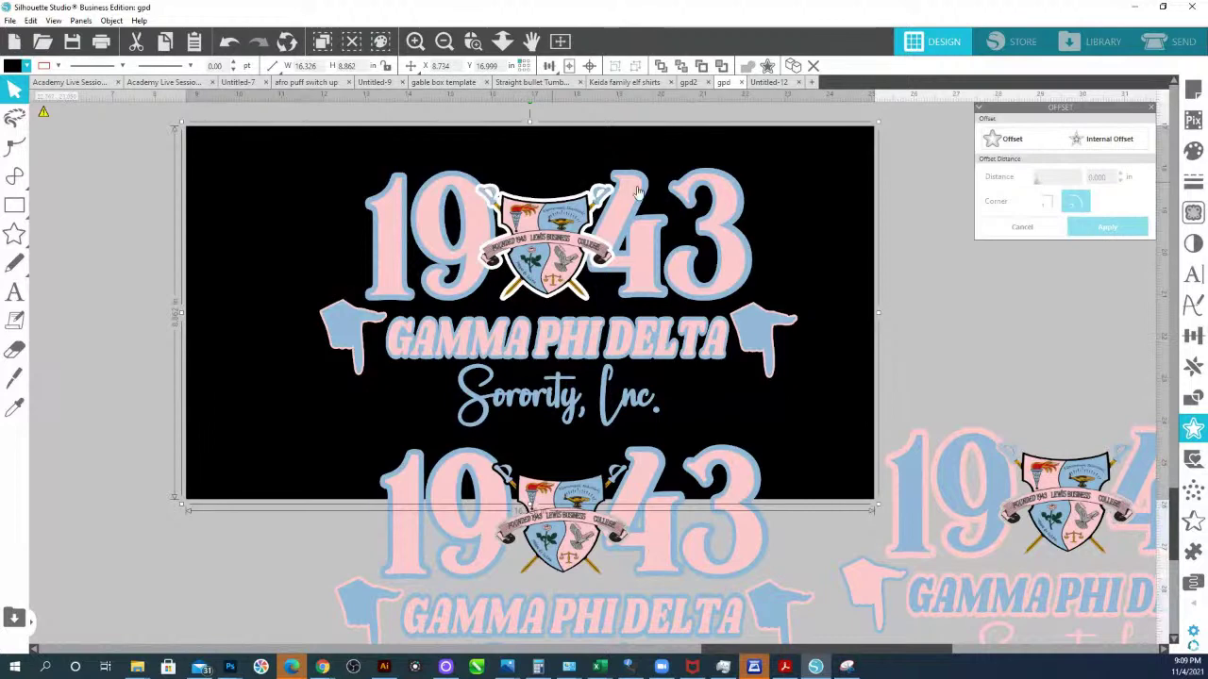
# - Move the black rectangle out from behind the design into the empty area beside the variations
pyautogui.click(502, 41)
pyautogui.moveTo(585, 179); pyautogui.dragTo(220, 297)
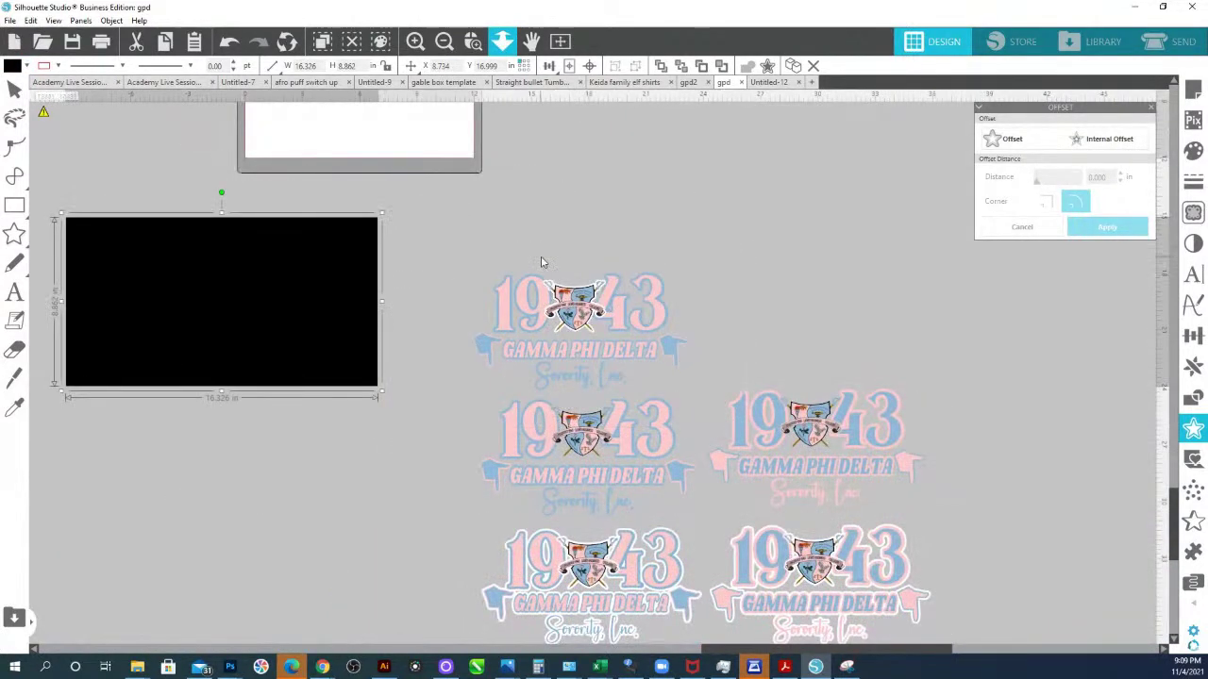
pyautogui.click(482, 301)
pyautogui.click(337, 298)
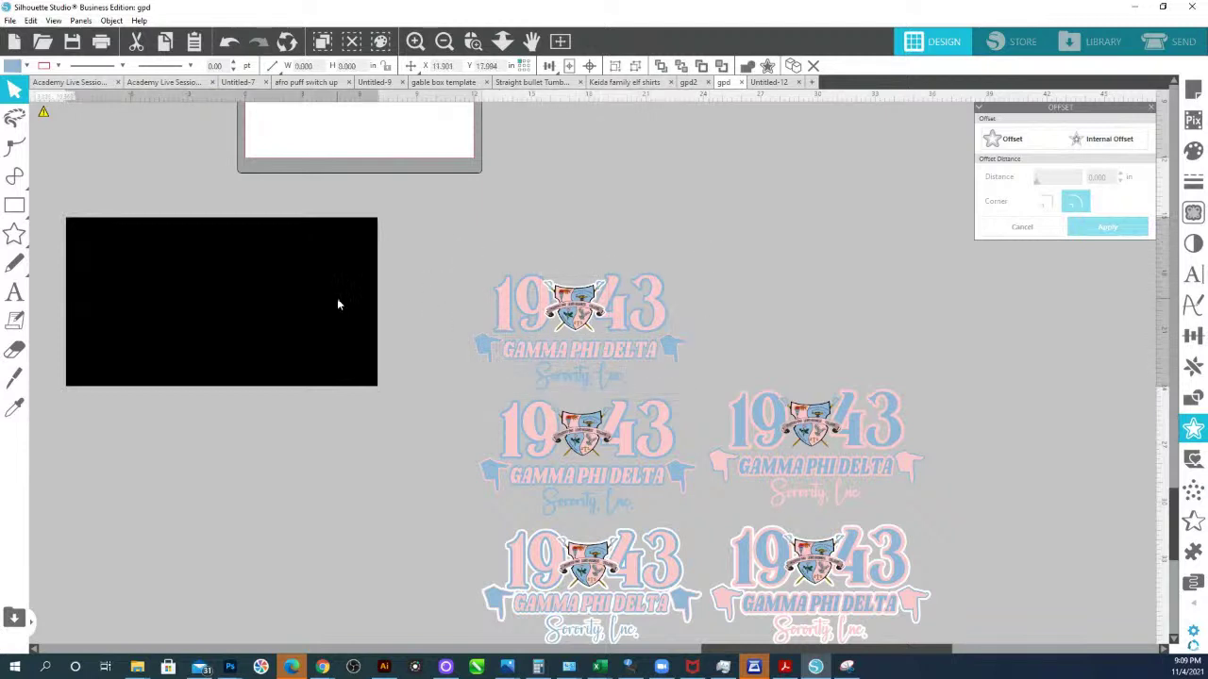
# - Delete the leftover blue Sorority, Inc. lettering and hand shapes lying beside the page
pyautogui.click(502, 41)
pyautogui.scroll(-2, 566, 373)
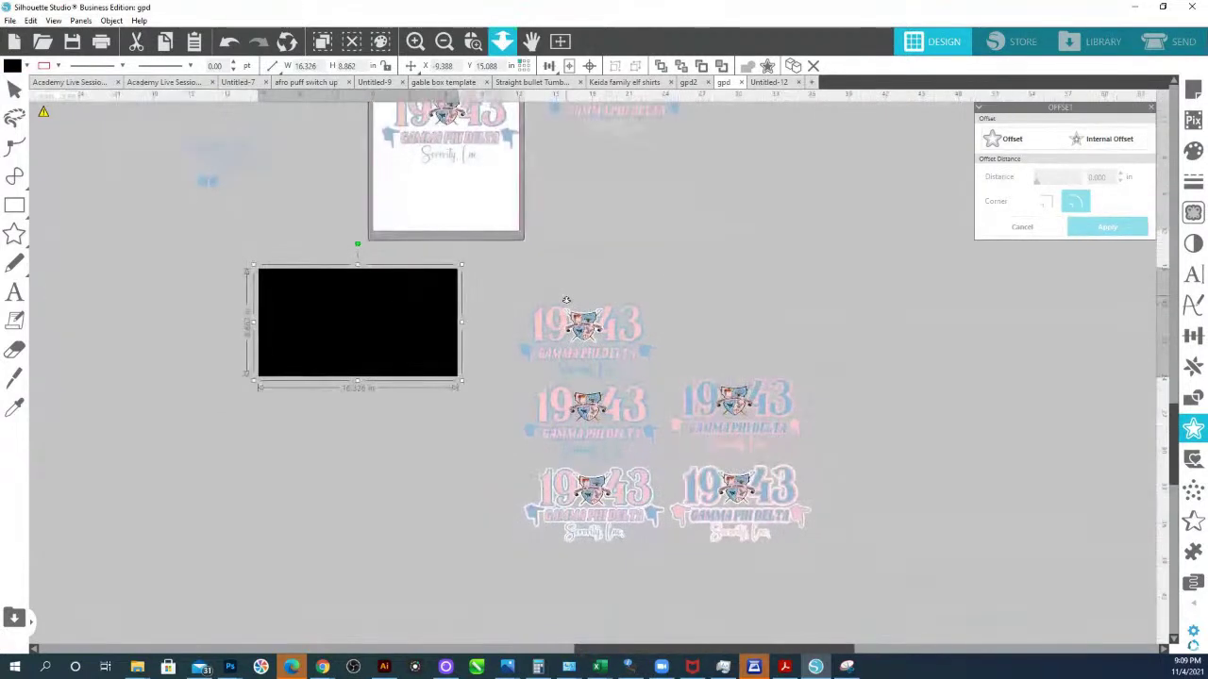
pyautogui.scroll(-2, 563, 272)
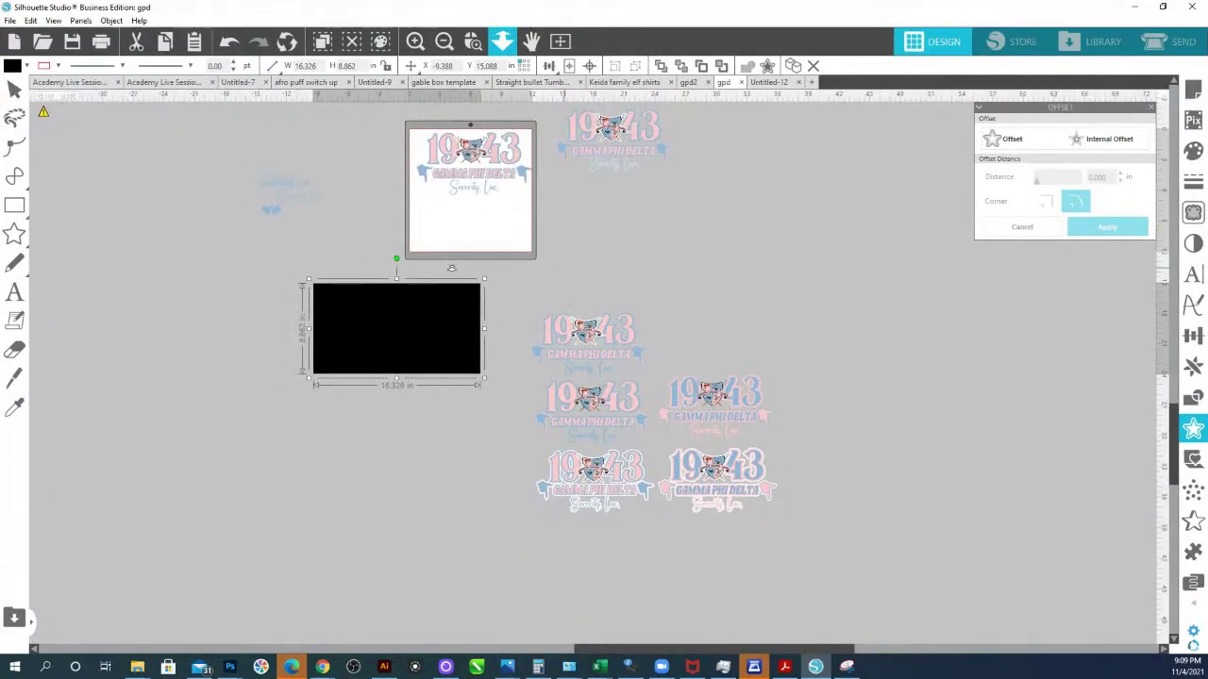
pyautogui.moveTo(237, 161); pyautogui.dragTo(333, 227)
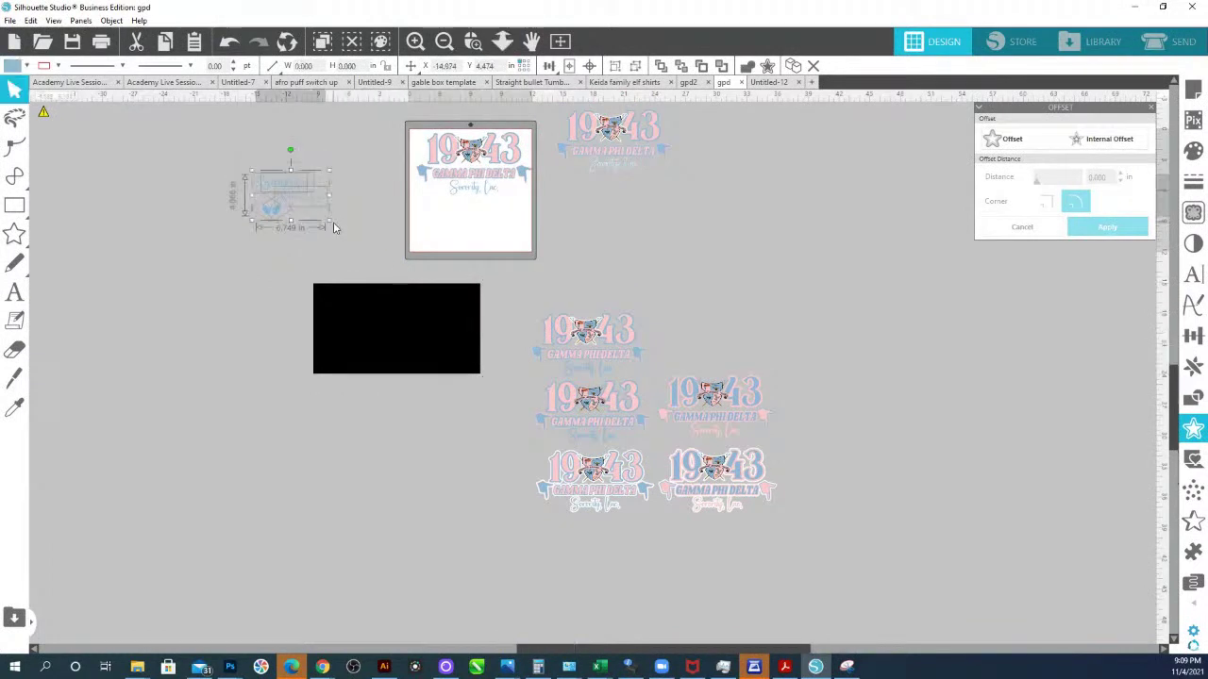
pyautogui.press('Delete')
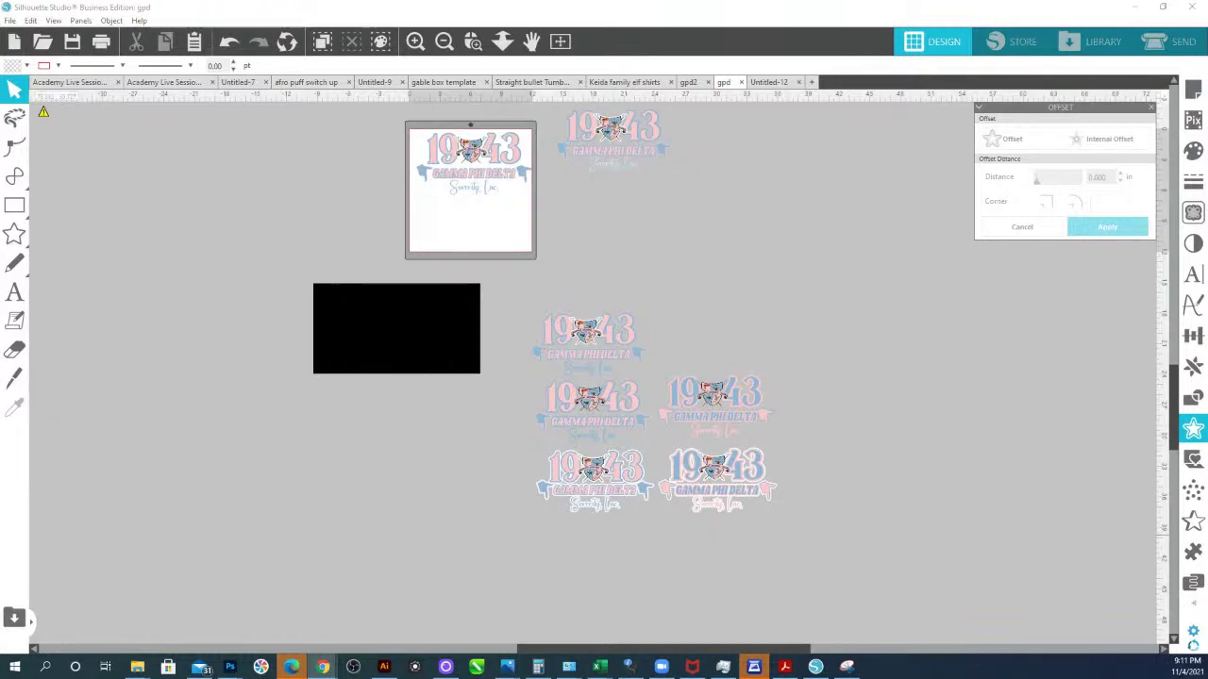
# - Switch to the Silaholics Anonymous shop in Chrome and view the 100-sheet pack sizes of Honestly SpINKing INKcredible Sublimation Paper
pyautogui.moveTo(1207, 273); pyautogui.dragTo(193, 3)
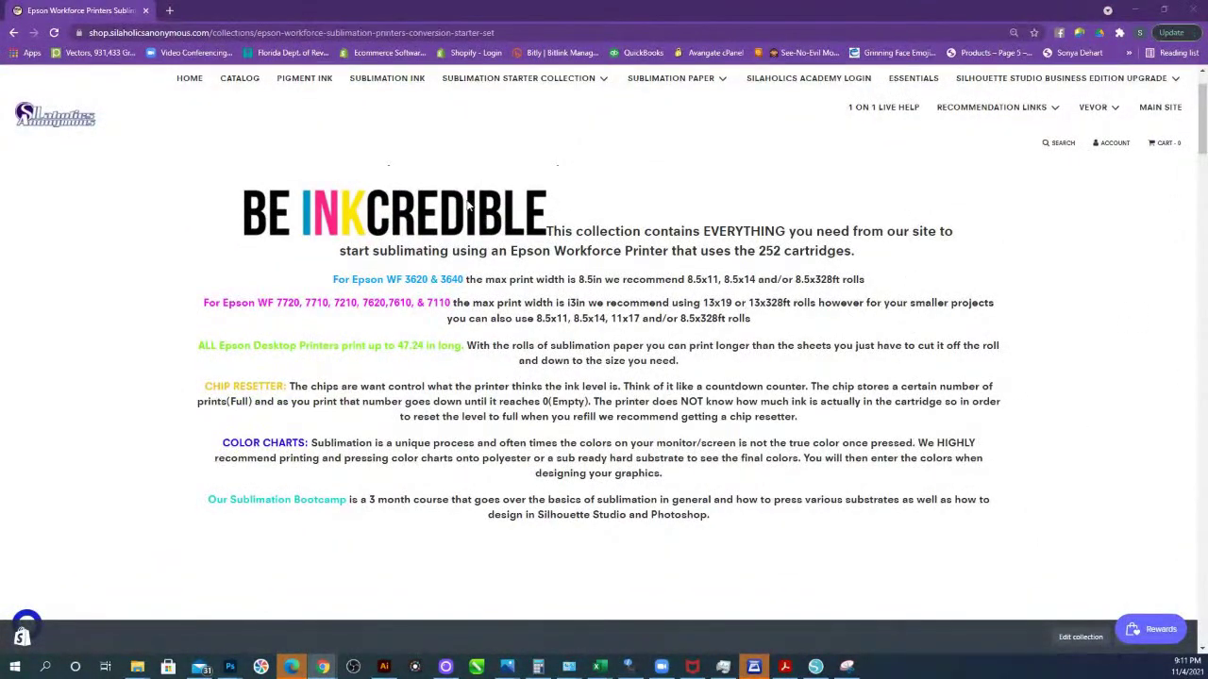
pyautogui.moveTo(687, 126)
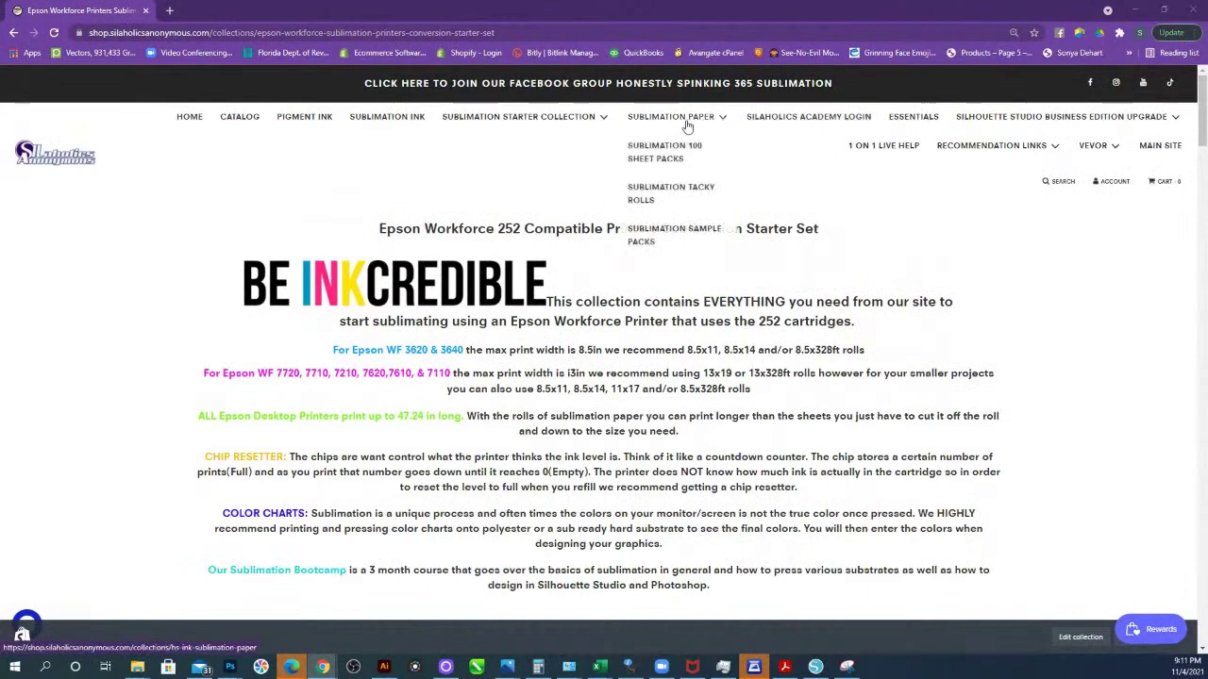
pyautogui.click(687, 147)
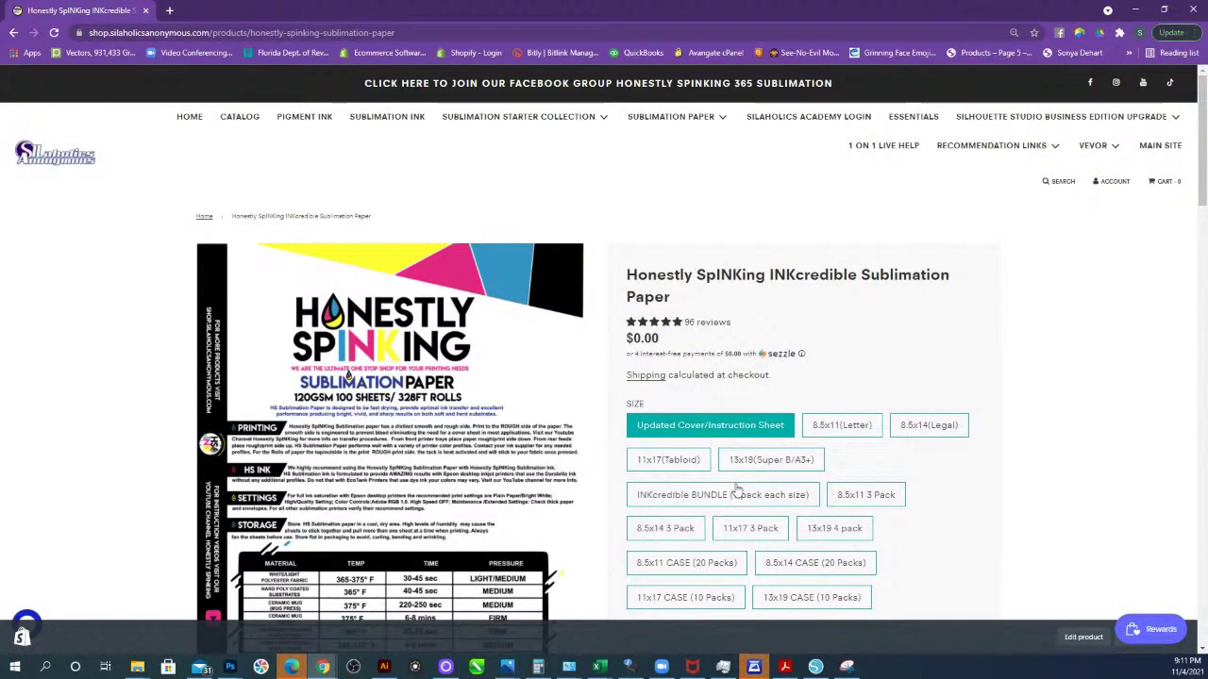
pyautogui.scroll(-1, 735, 500)
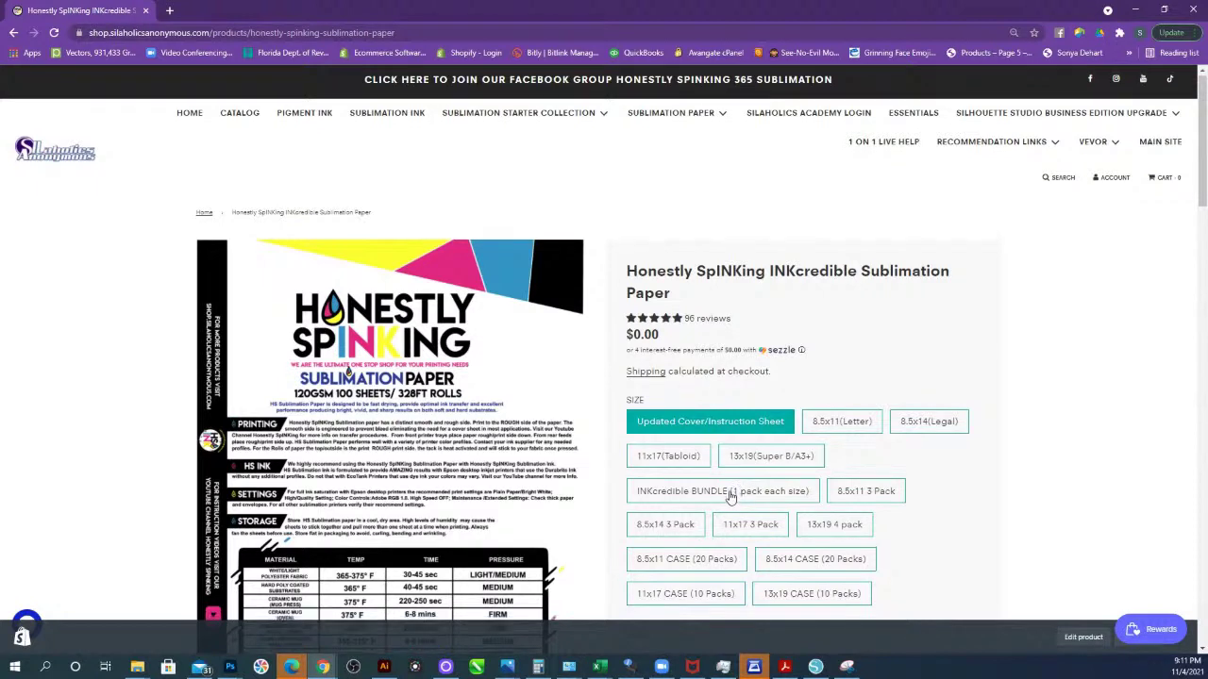